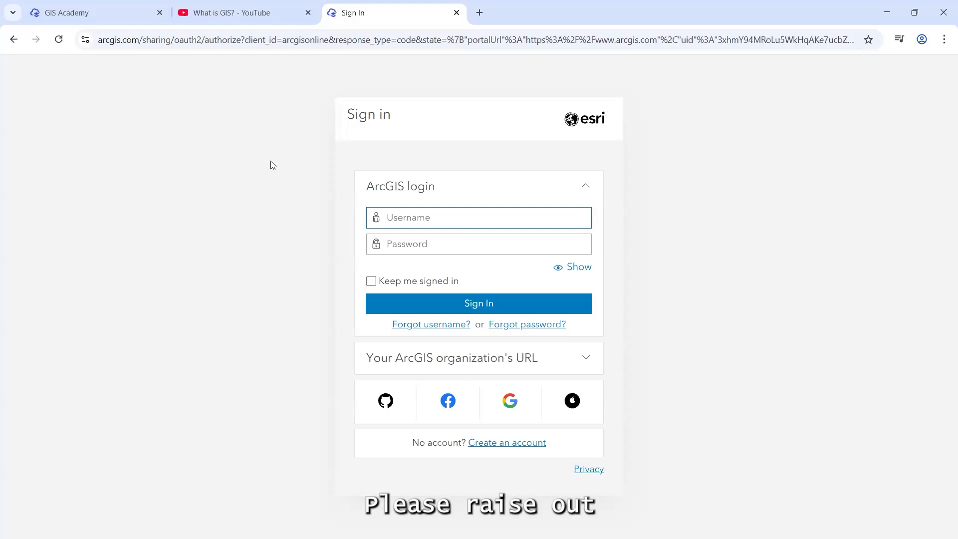
Step: Find the YSA26_workshop image collection in the GIS Academy organization by searching for YSA26_ and download it
click(134, 16)
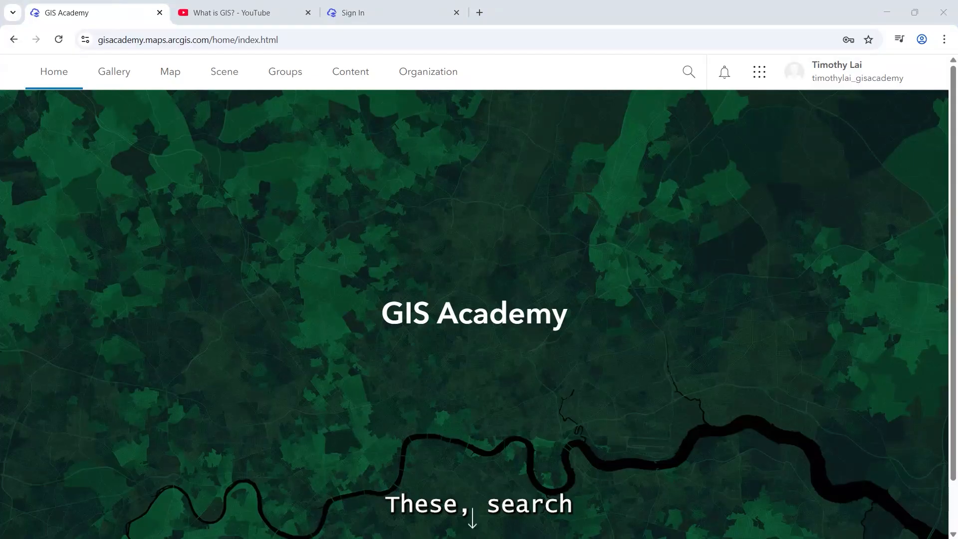
key(alt+Tab)
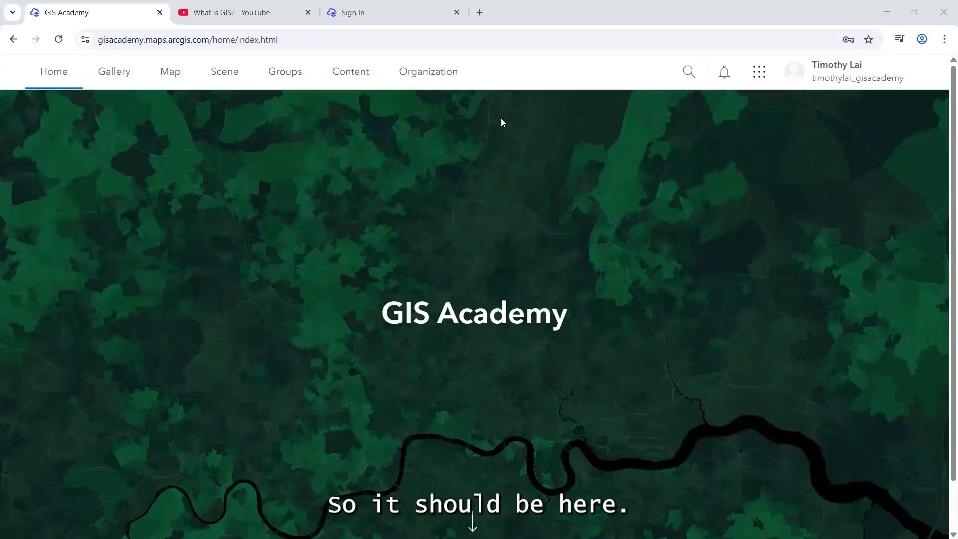
click(690, 73)
text(YSA)
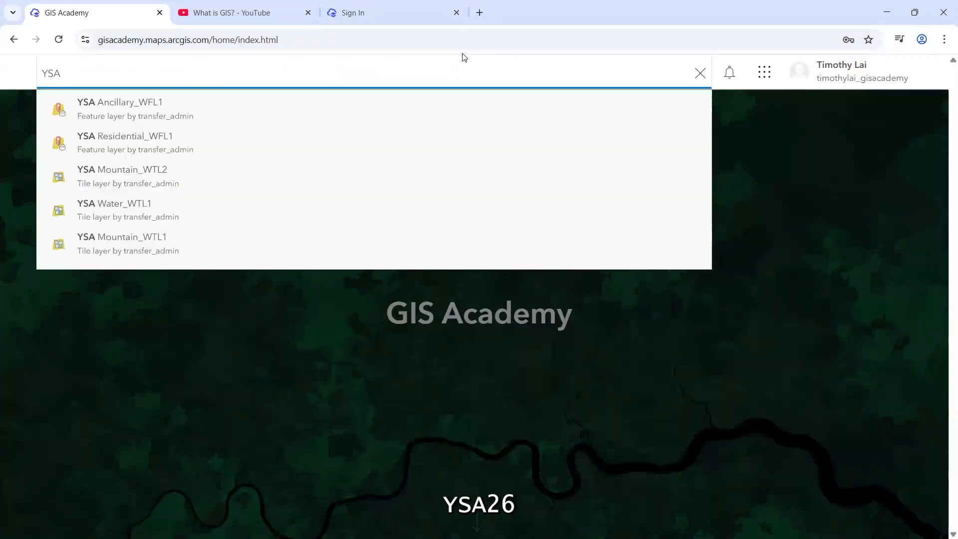
text(26_)
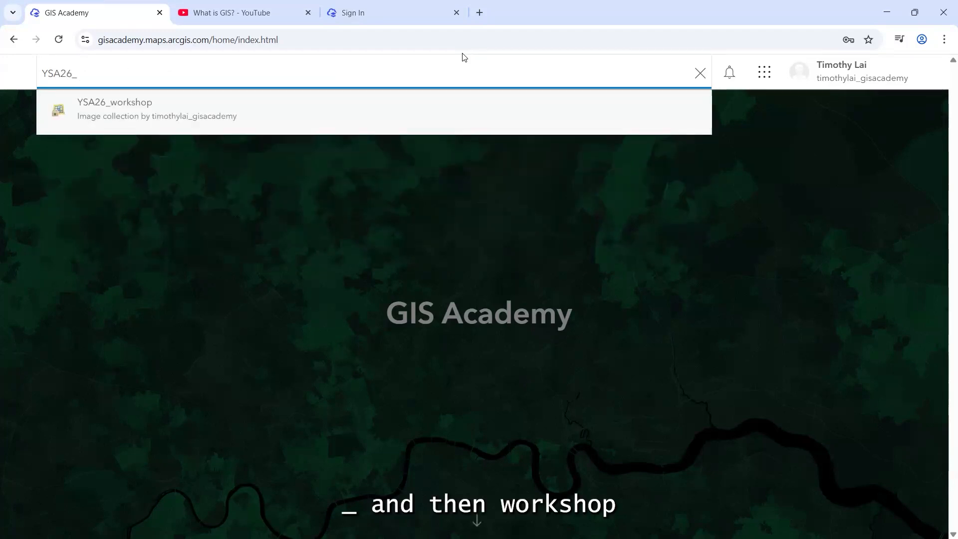
click(248, 108)
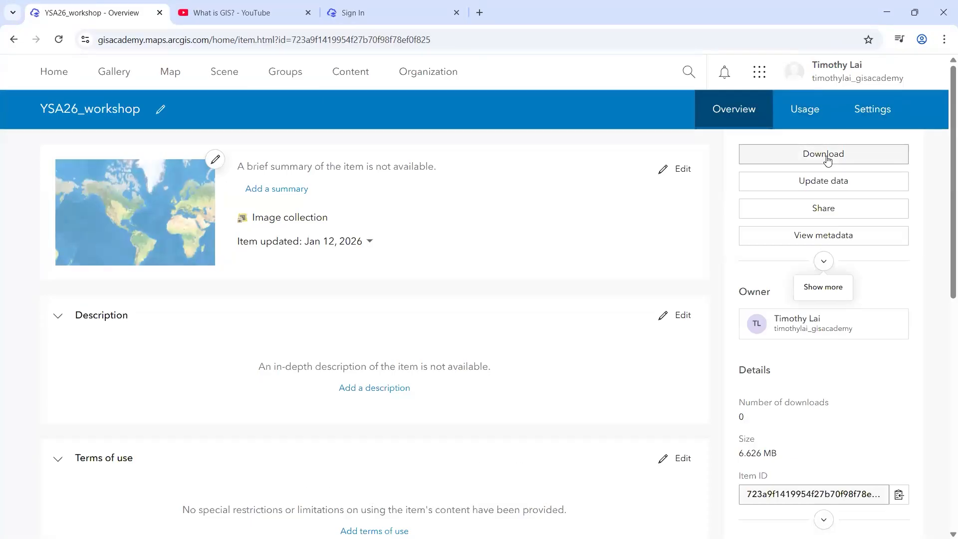
click(827, 158)
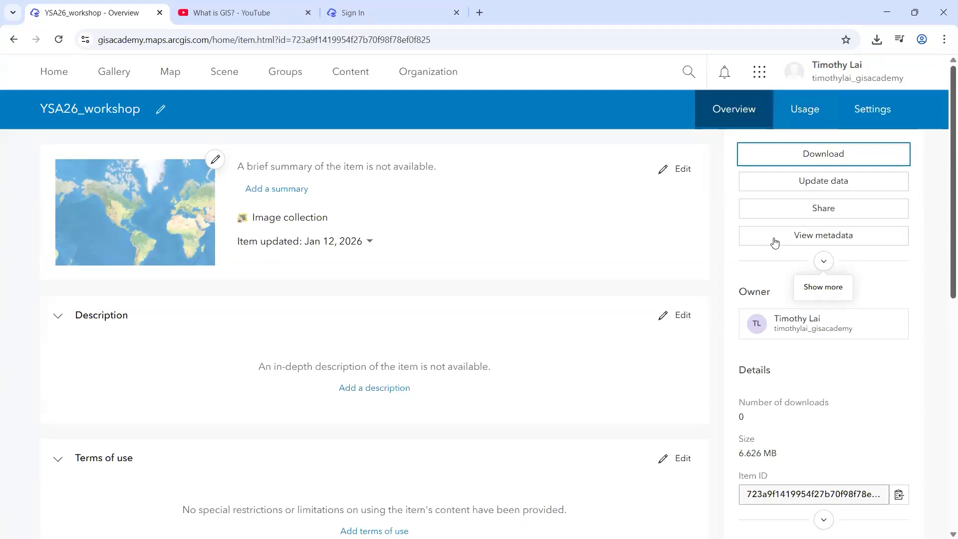
Step: Set the YSA26_workshop item's sharing level to Everyone (public), save it and reload the item page
click(787, 210)
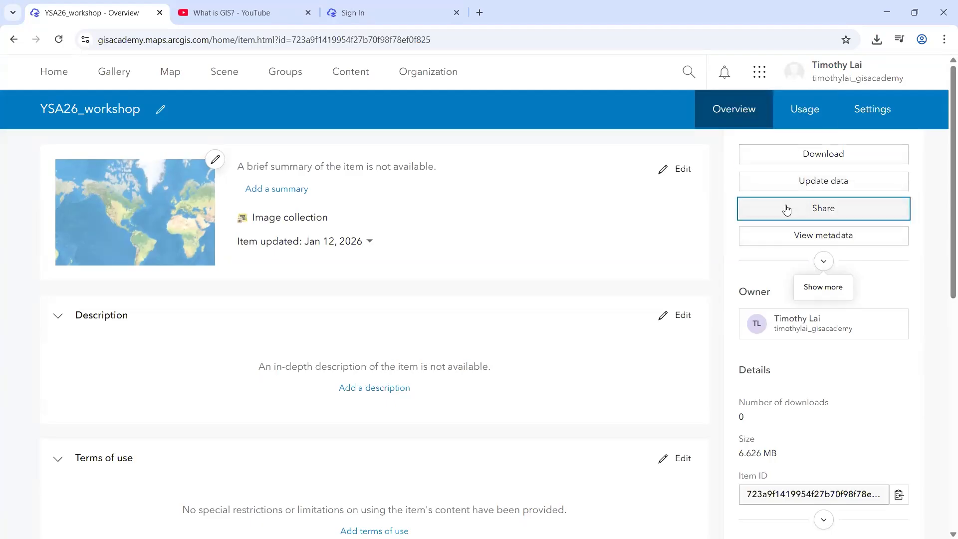
click(791, 217)
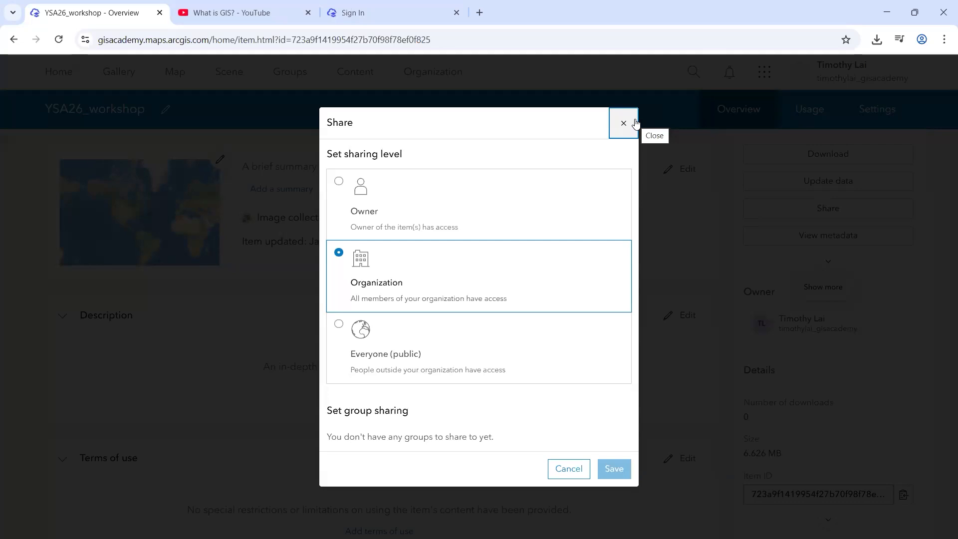
click(687, 188)
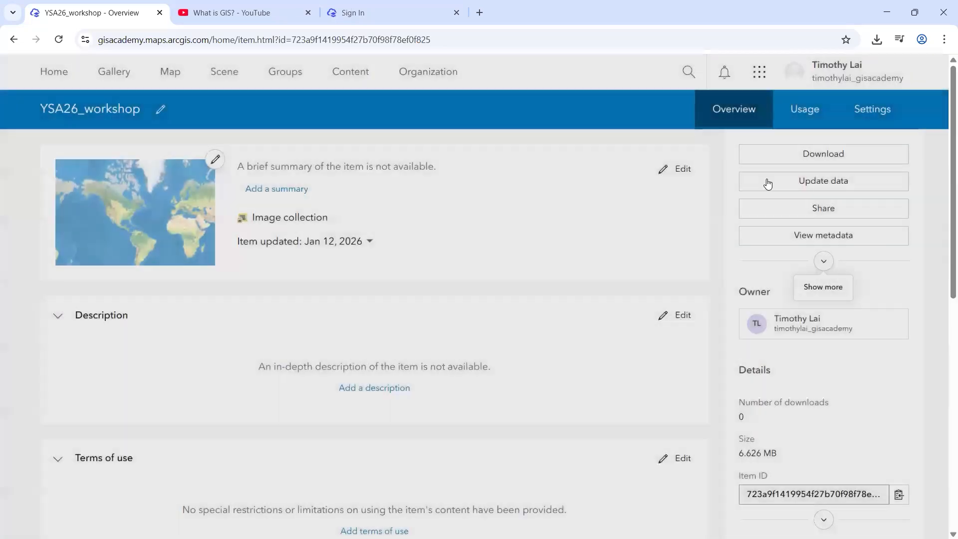
click(822, 210)
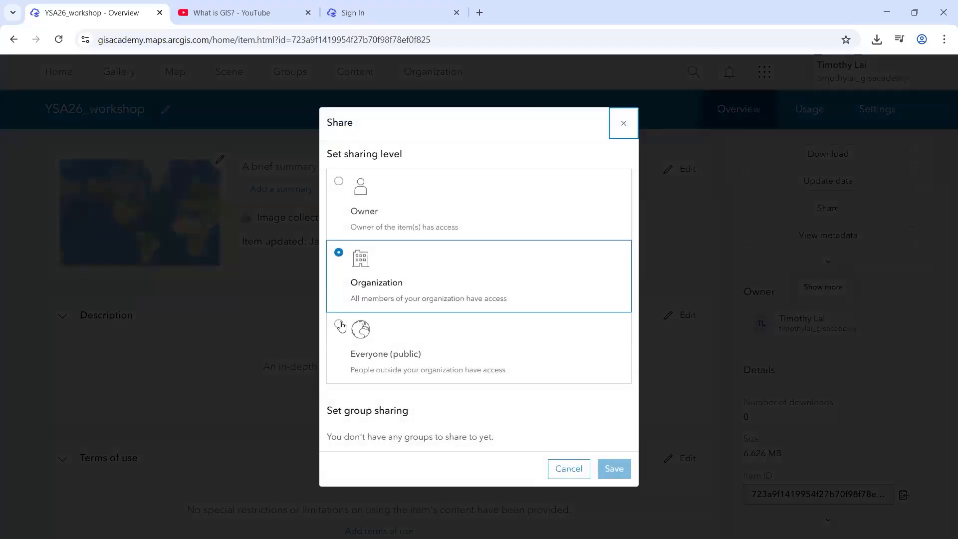
click(339, 327)
click(614, 469)
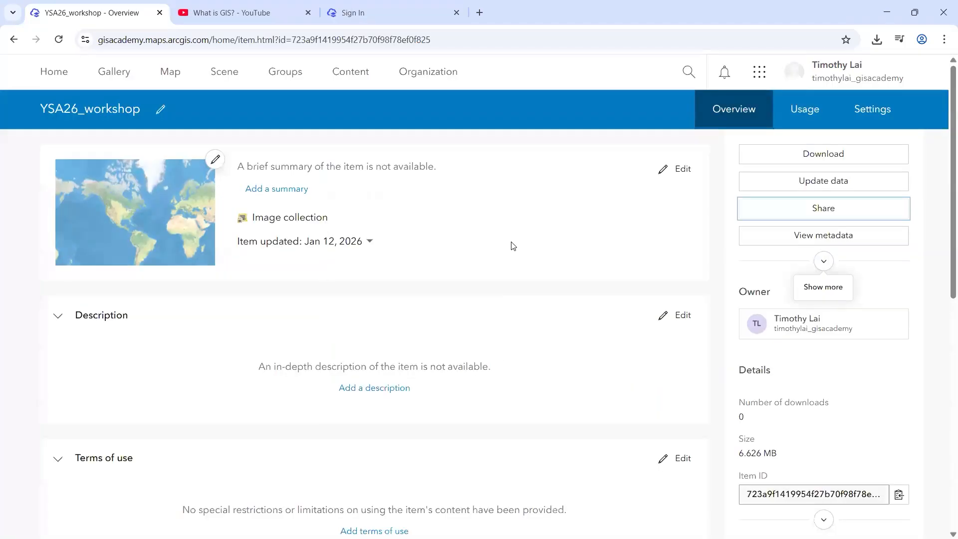
click(60, 40)
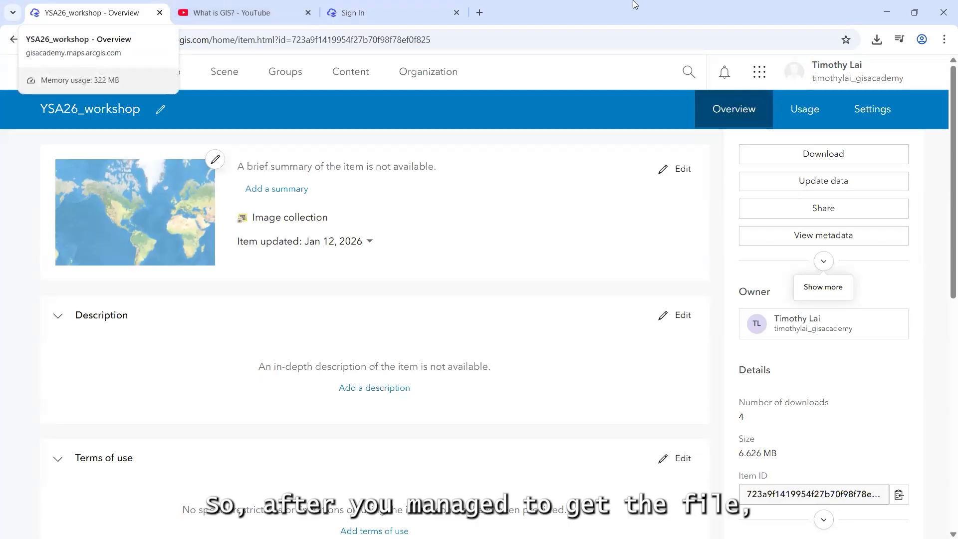
Step: Extract the downloaded YSA26_workshop.zip into a YSA26_workshop folder in Downloads
click(877, 39)
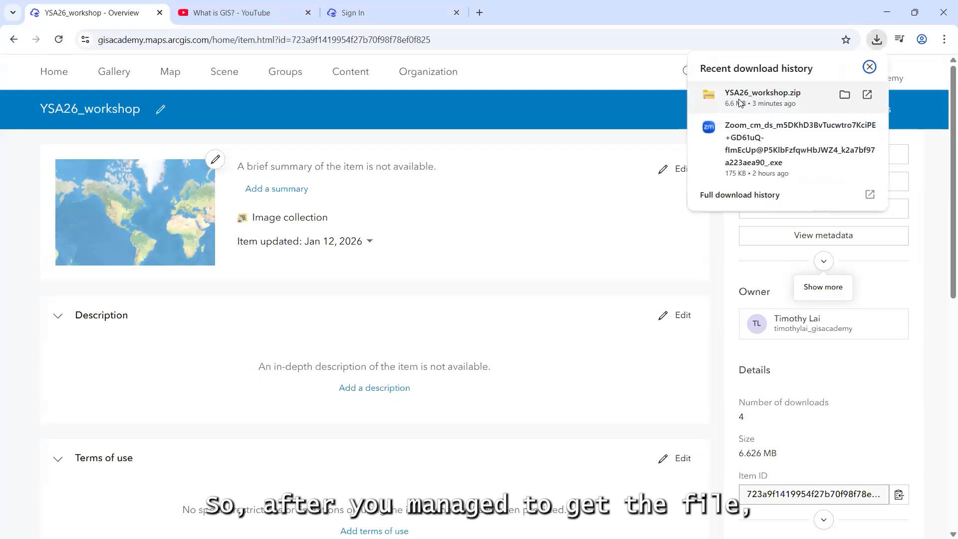
click(511, 148)
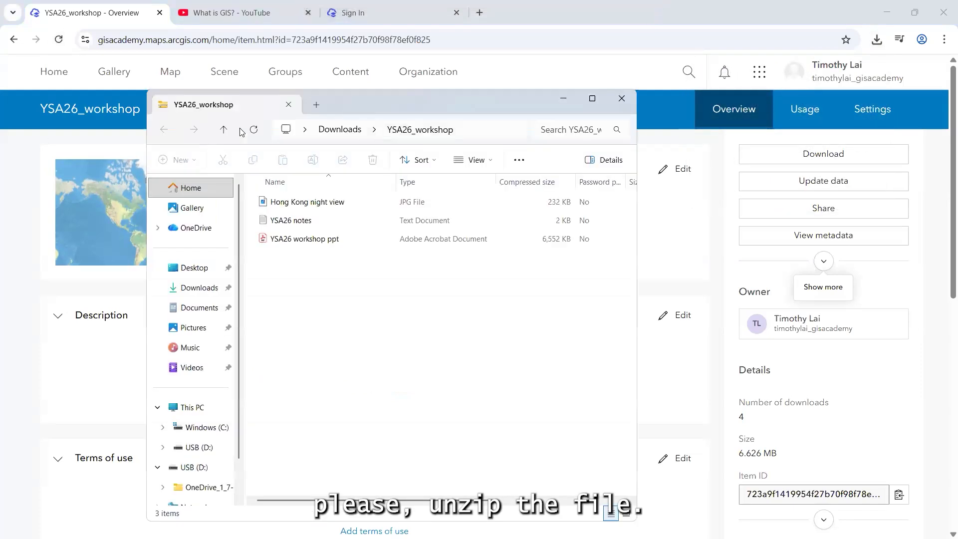
click(223, 131)
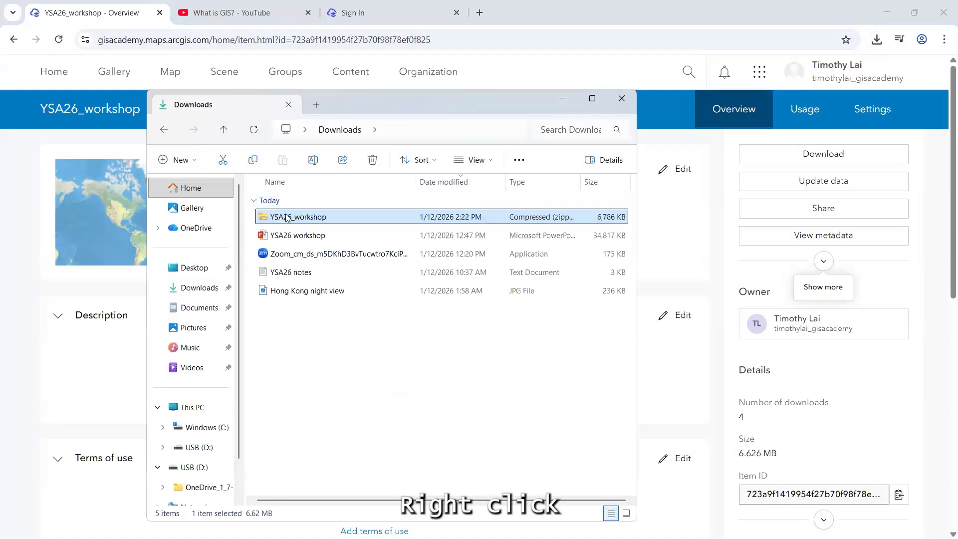
right_click(278, 216)
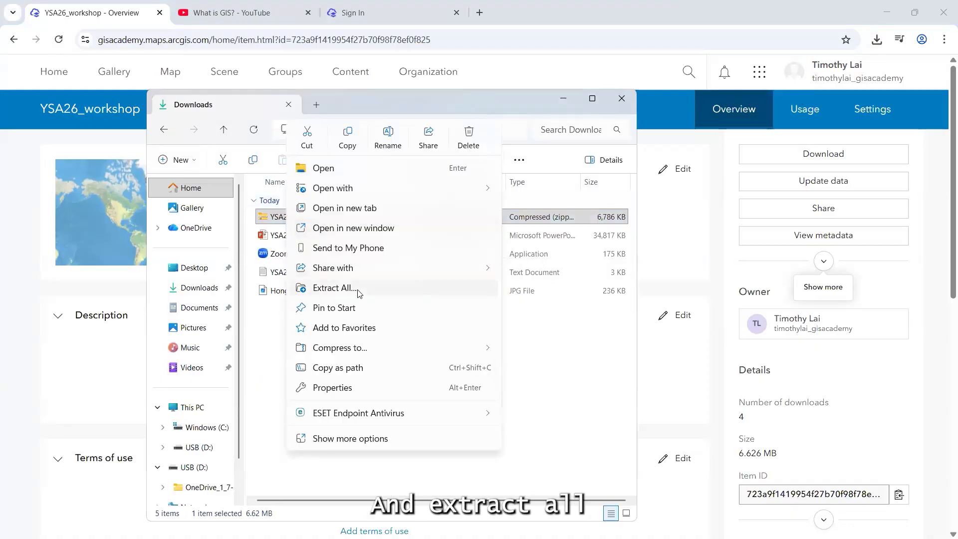
click(334, 288)
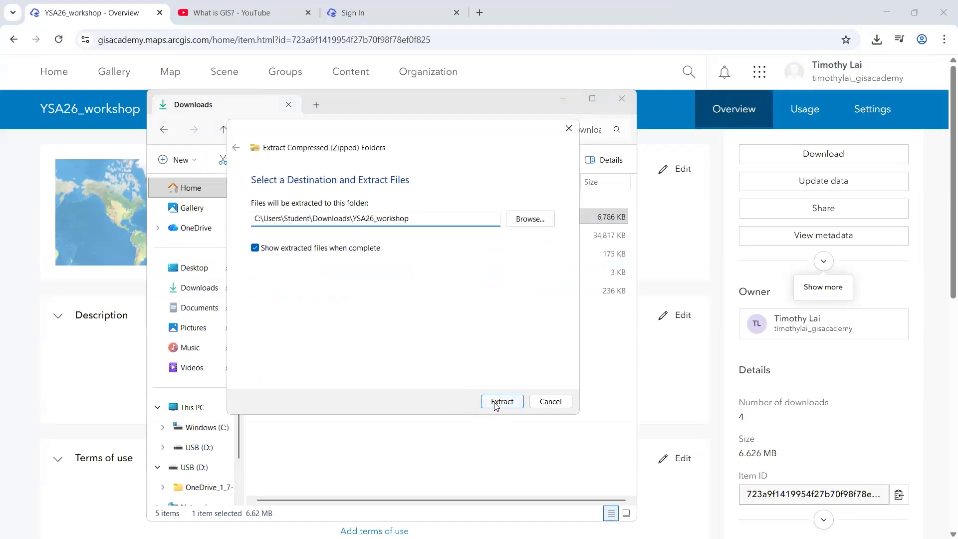
click(498, 400)
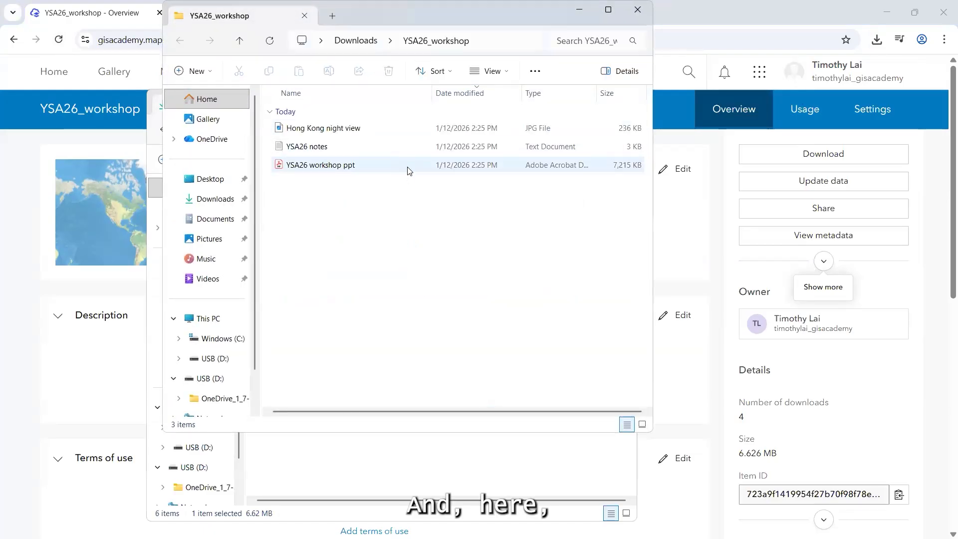
Step: Look through the opening pages of the YSA26 workshop ppt PDF and close it
double_click(378, 166)
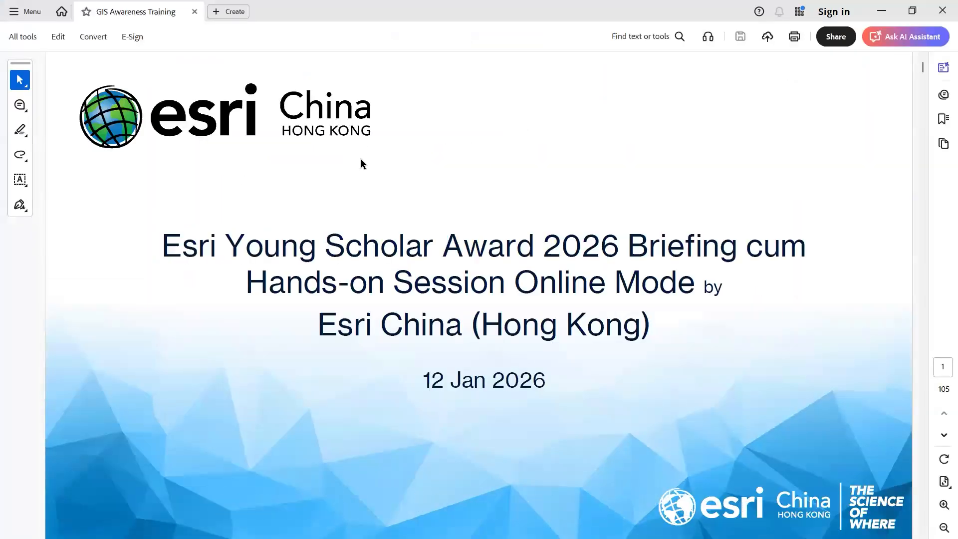
scroll(360, 160, down, 10)
scroll(208, 181, down, 4)
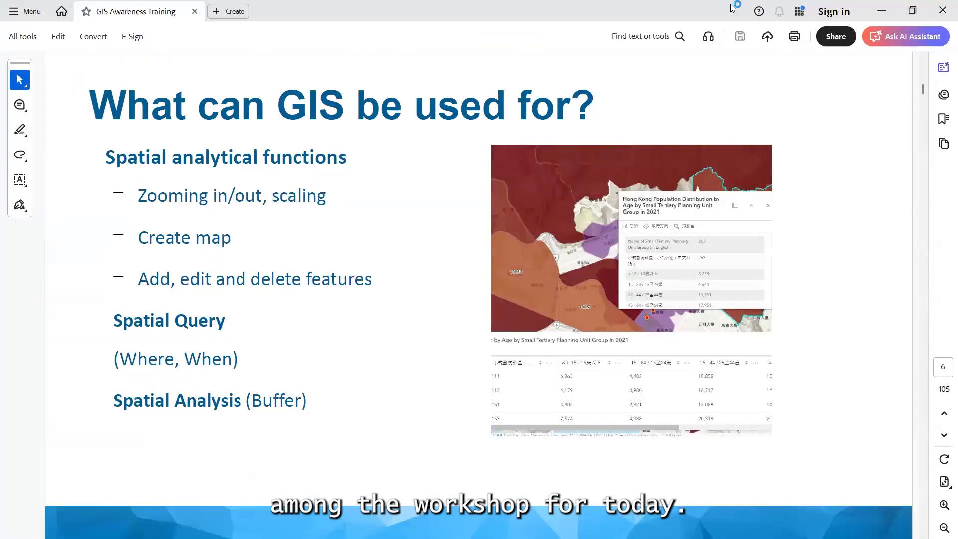
click(942, 11)
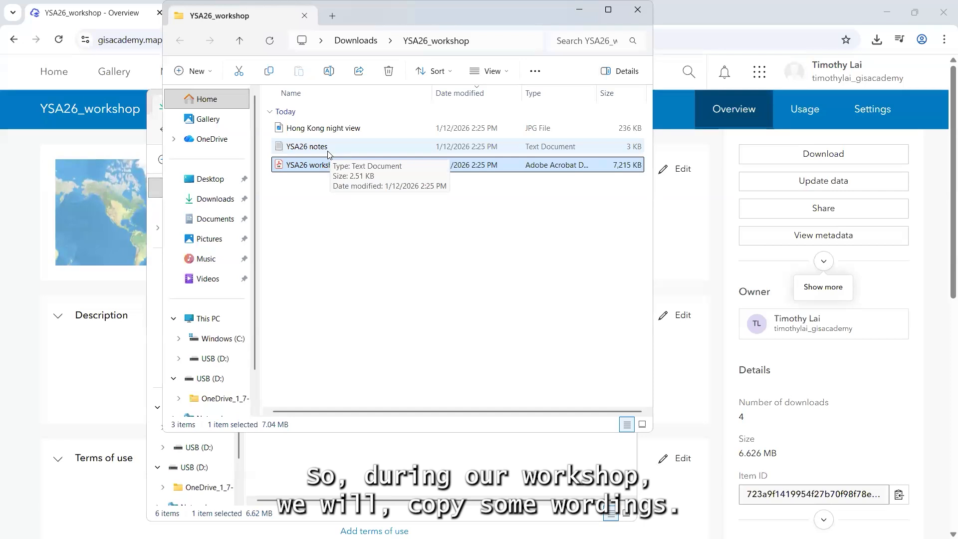
Step: Open the YSA26 notes text file and enlarge its window to read the workshop wordings
double_click(326, 147)
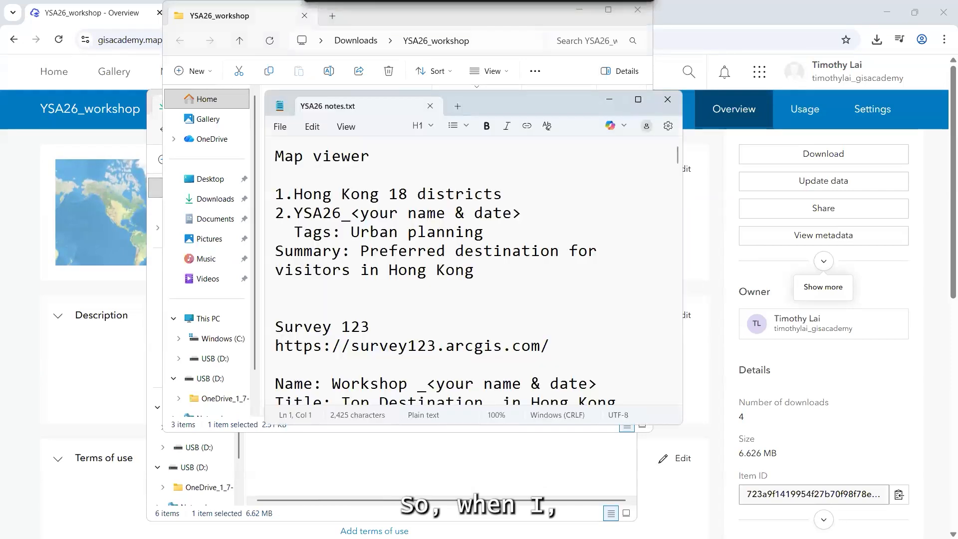
drag(685, 423, 889, 483)
scroll(390, 289, down, 1)
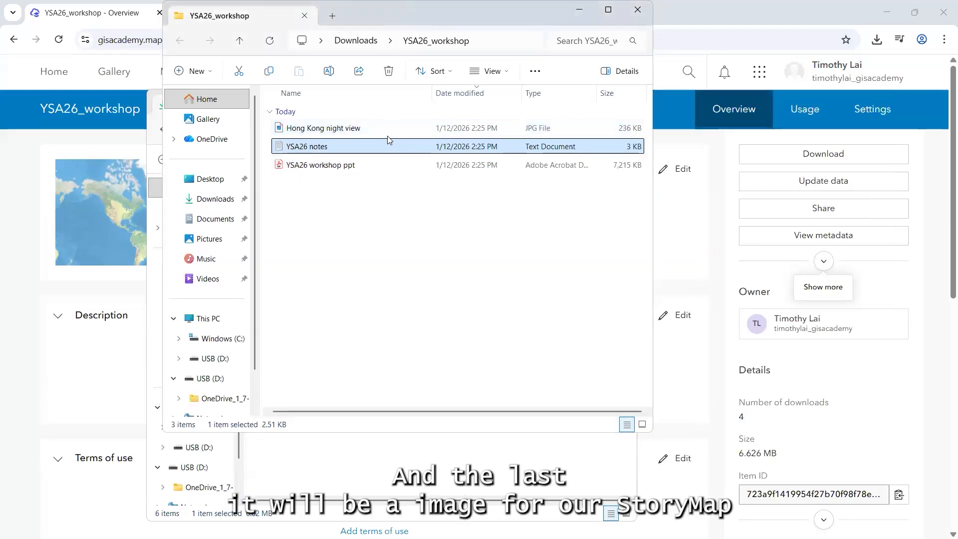
Step: Minimize the extracted folder and switch to the PowerPoint slideshow, showing the Download data slide
click(570, 15)
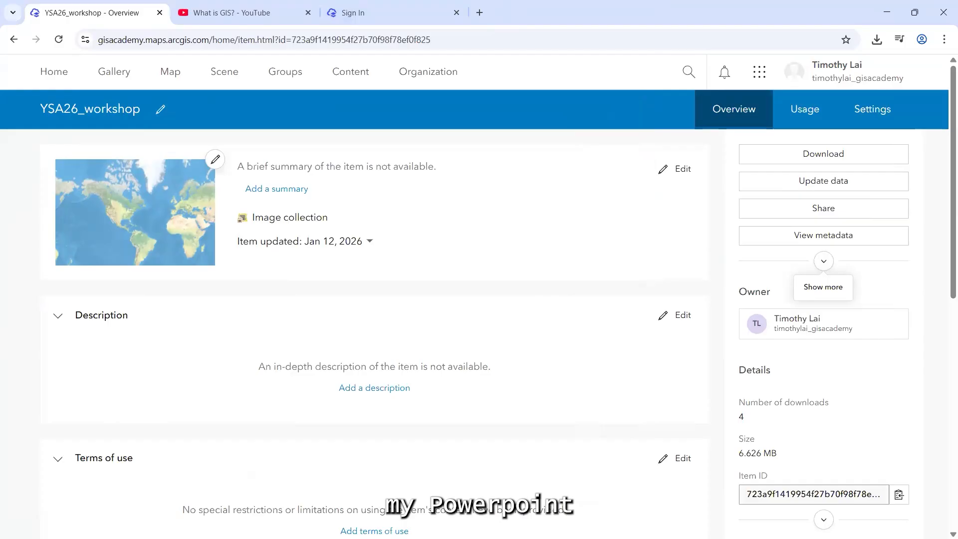
key(alt+Tab)
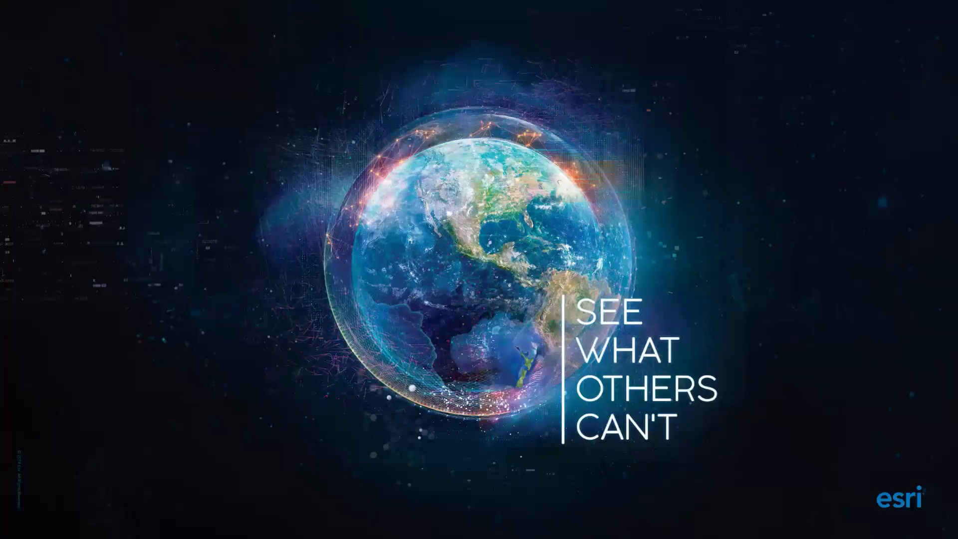
click(511, 237)
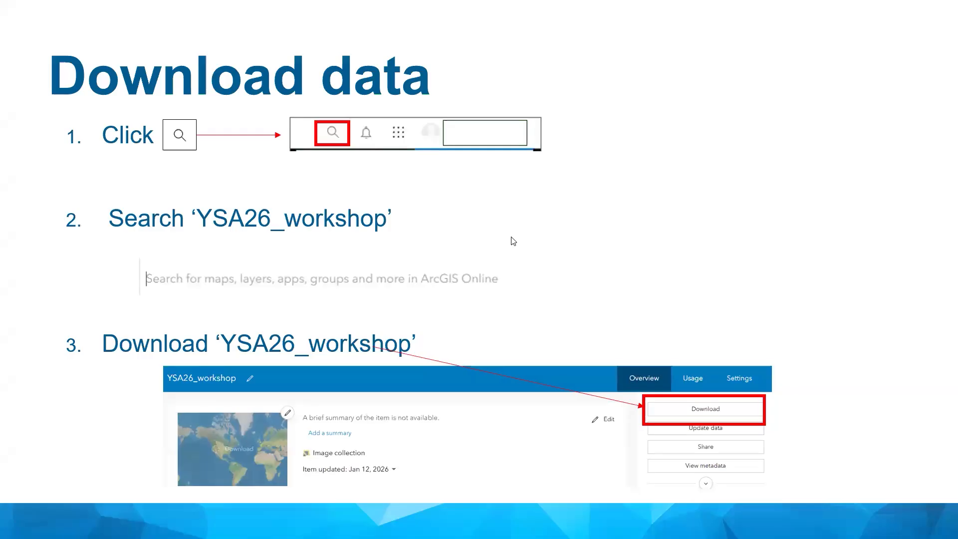
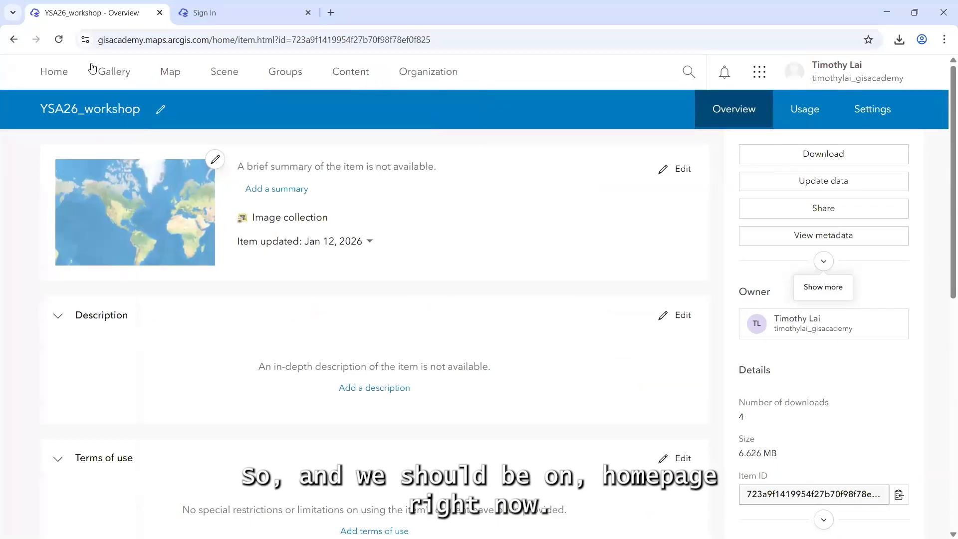
Step: Visit the organization's home page and open a blank map in Map Viewer
click(54, 72)
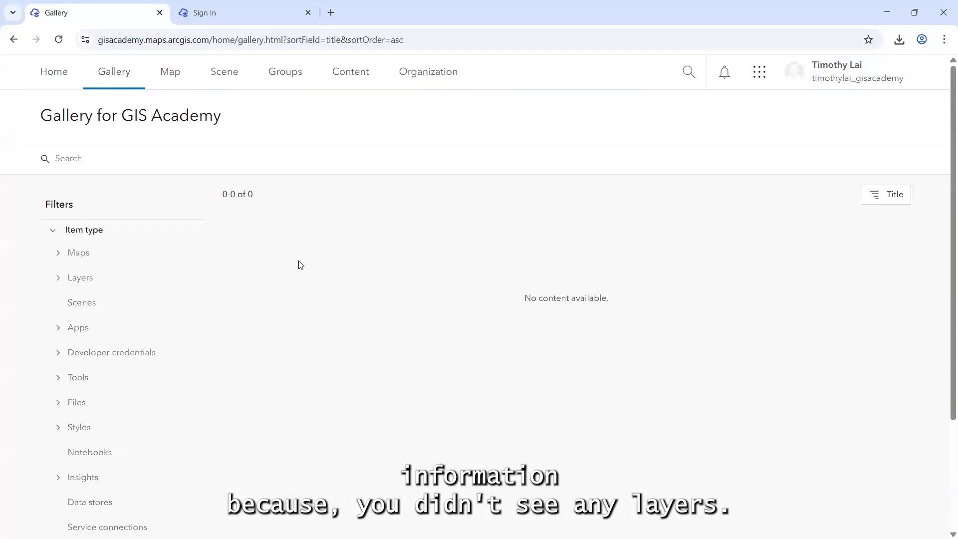
click(176, 76)
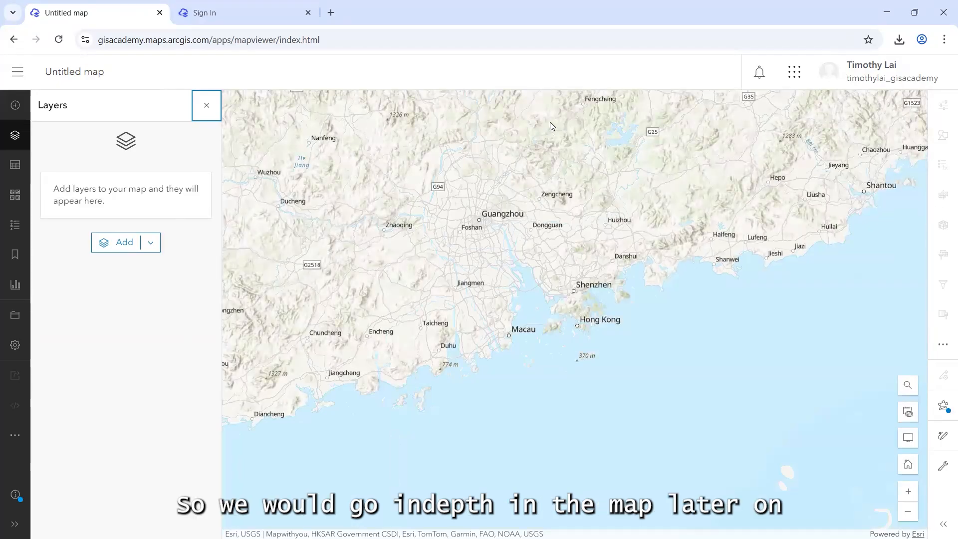
Step: Open Scene Viewer and dismiss its start dialog to view the default scene
click(22, 73)
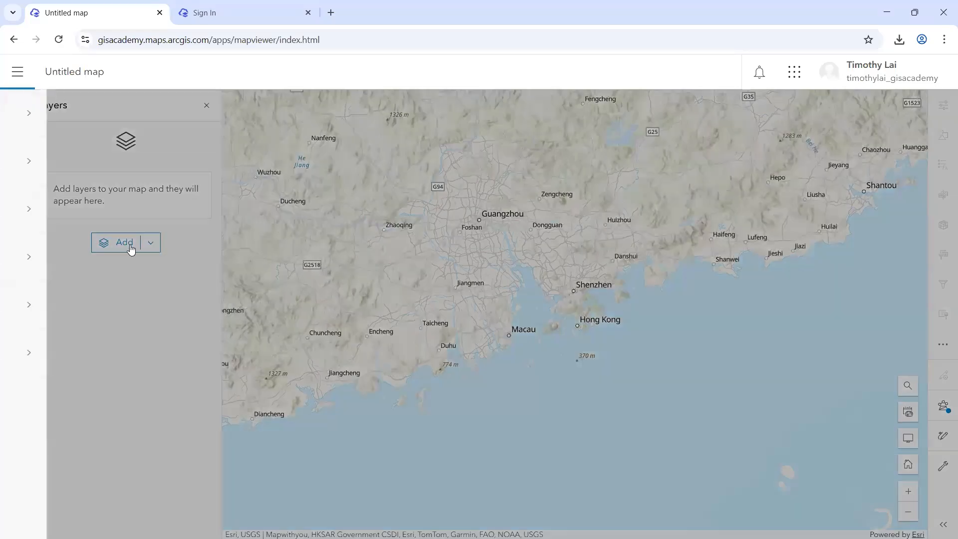
click(105, 214)
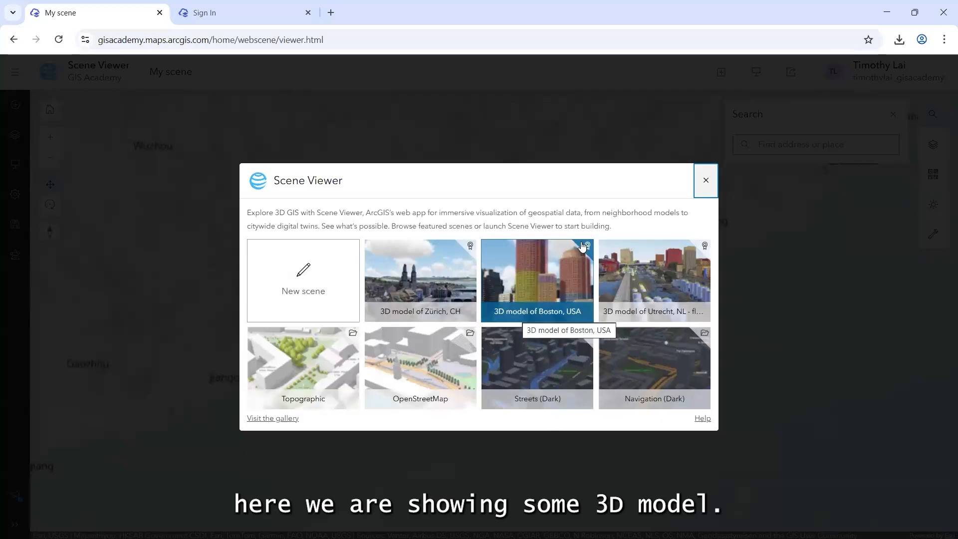
click(707, 179)
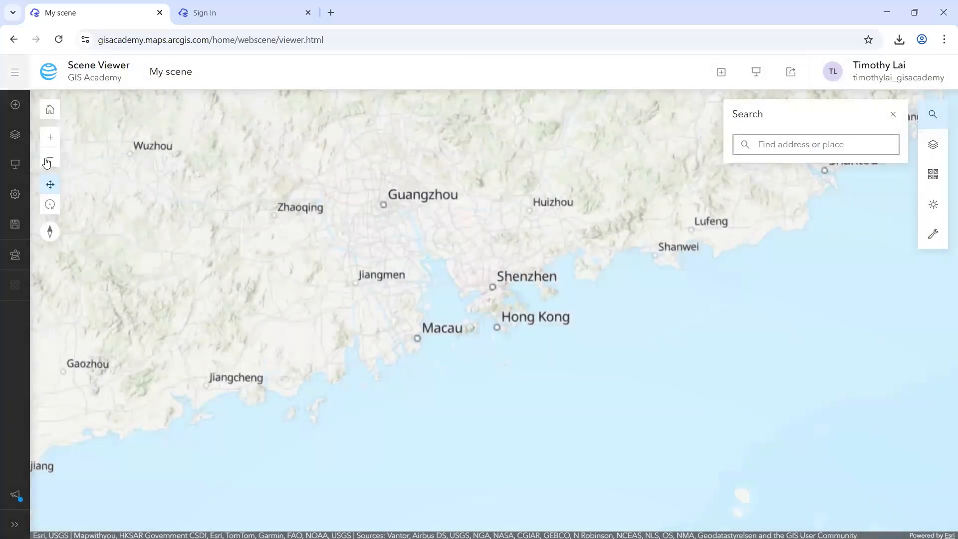
Step: Open the Content page and look through the items listed under My content
click(22, 74)
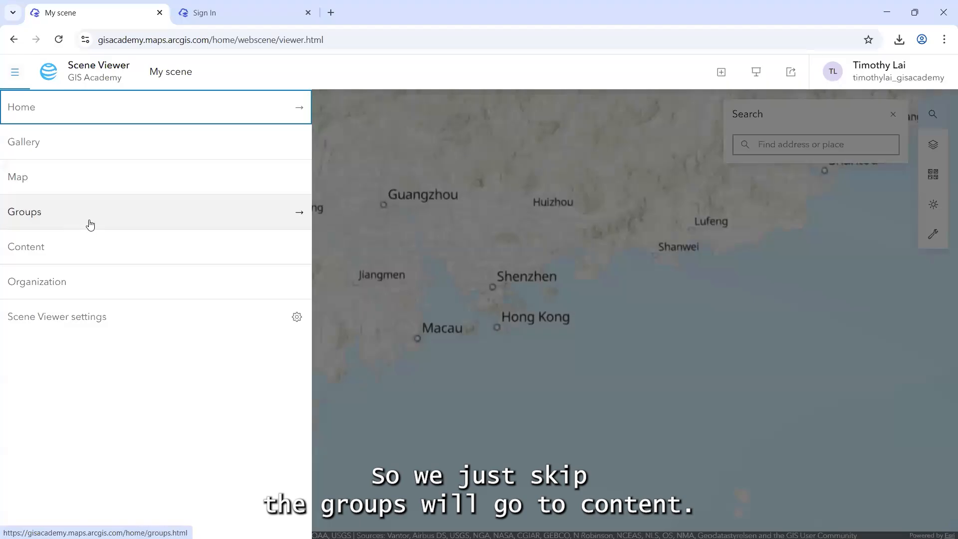
click(49, 248)
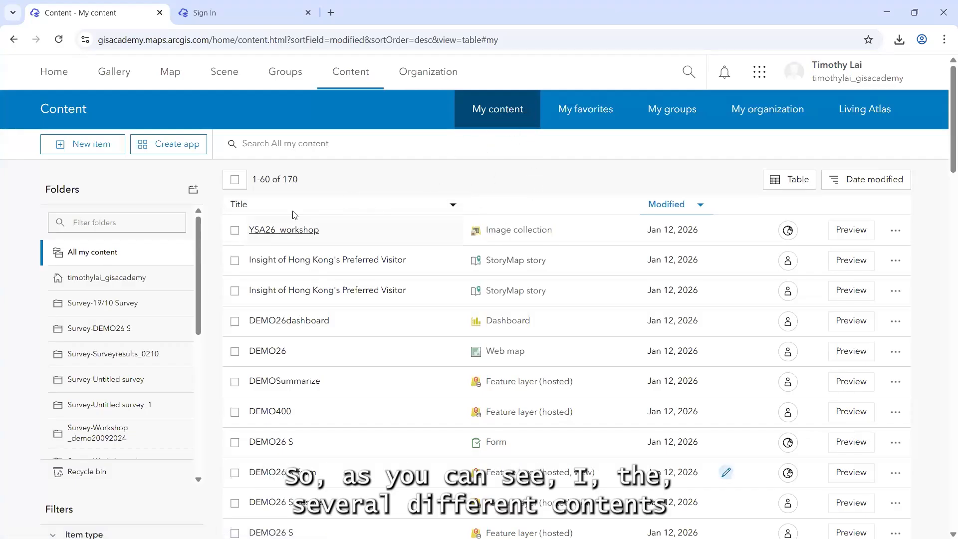
scroll(580, 251, down, 1)
scroll(574, 252, down, 2)
scroll(569, 249, up, 3)
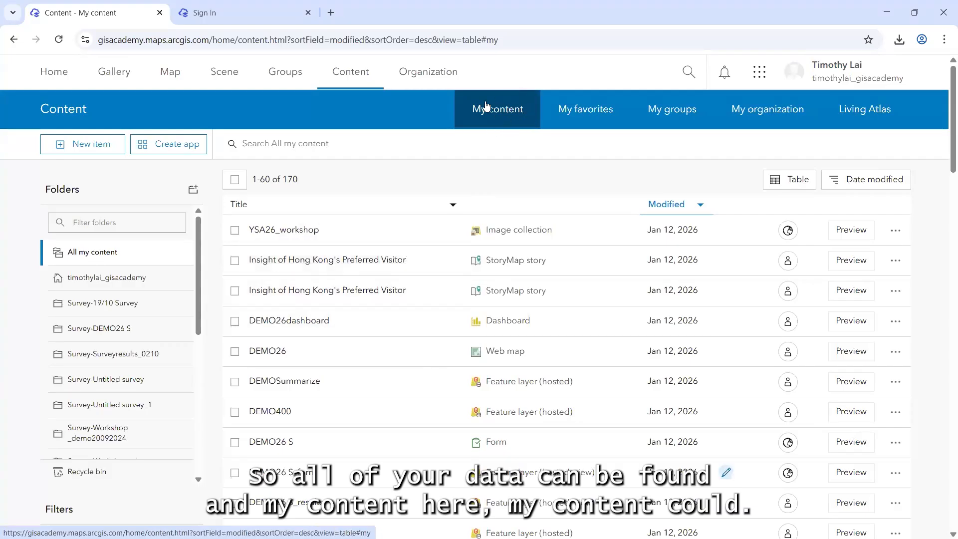
Step: Display the Living Atlas content listing and open the account's settings page
click(872, 120)
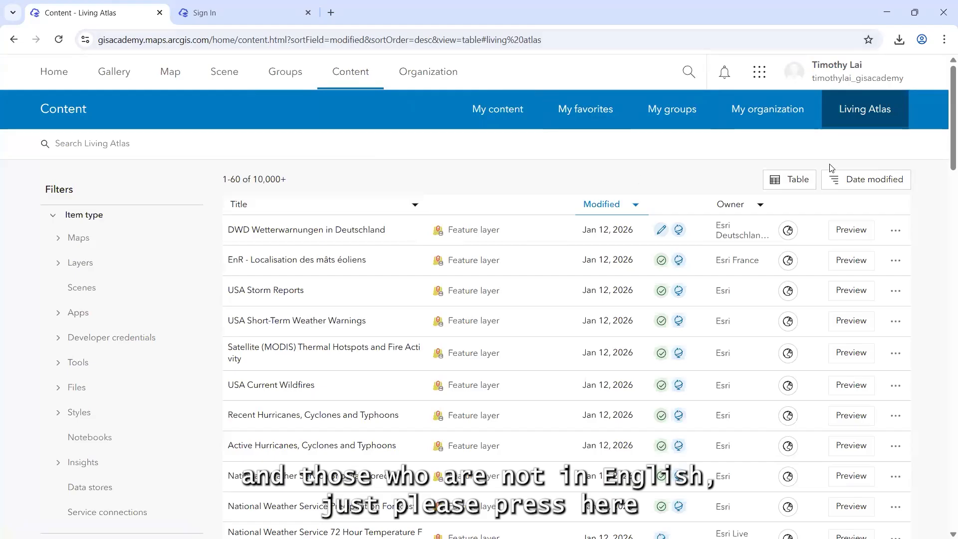
click(809, 80)
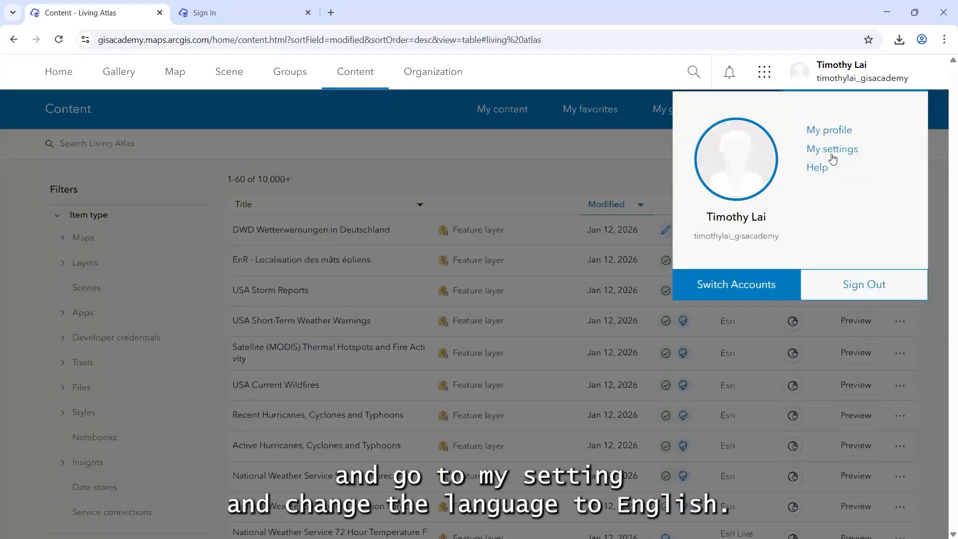
click(830, 150)
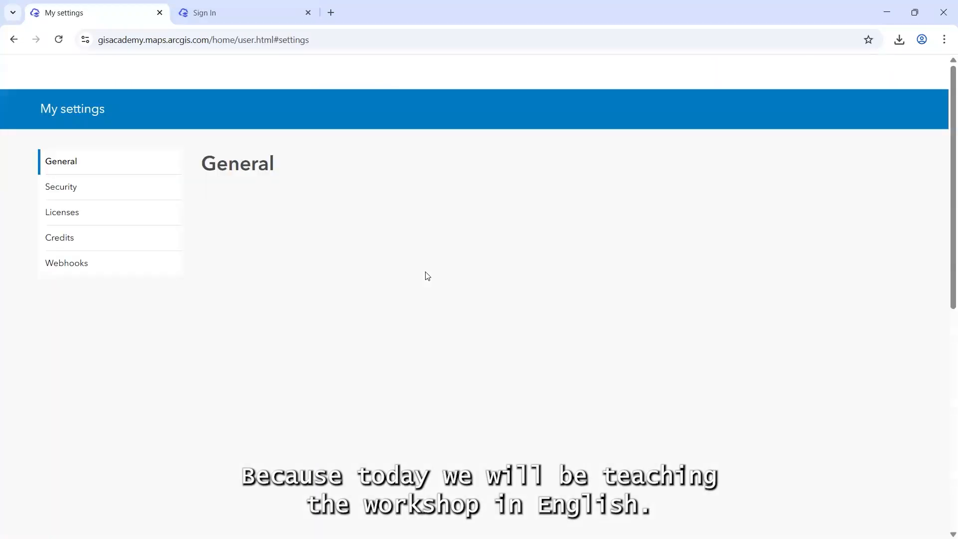
Step: Open the language, number and date format settings for viewing and close them without making changes
scroll(427, 264, down, 4)
scroll(427, 261, up, 2)
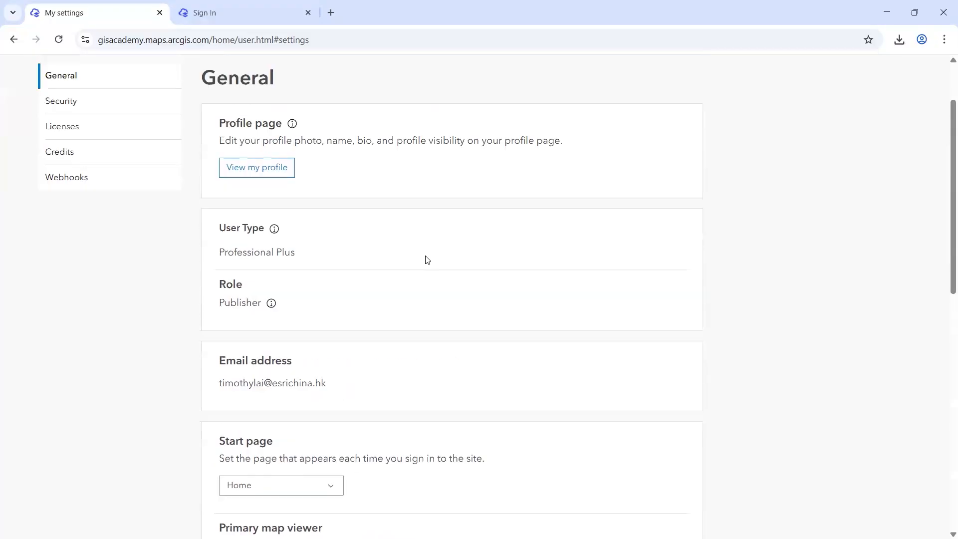
scroll(415, 195, down, 7)
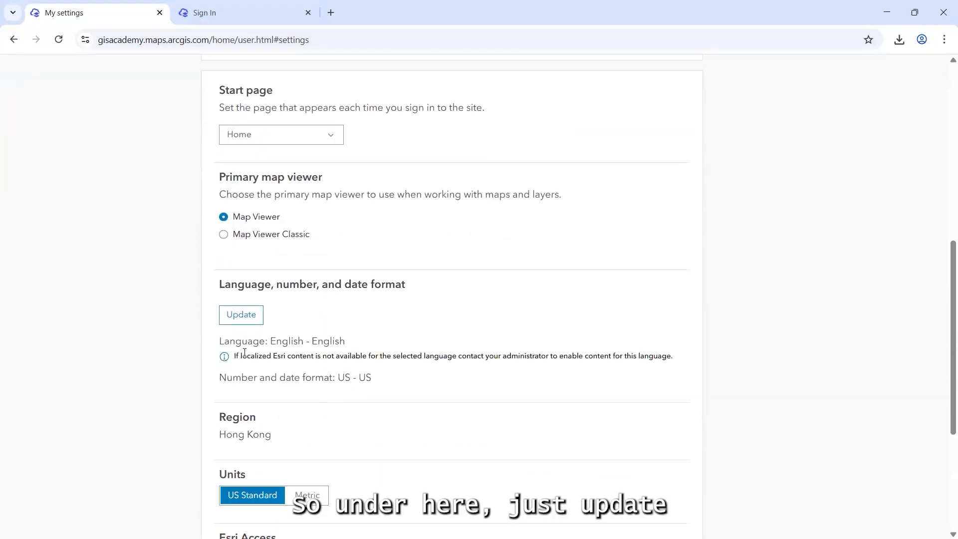
click(254, 316)
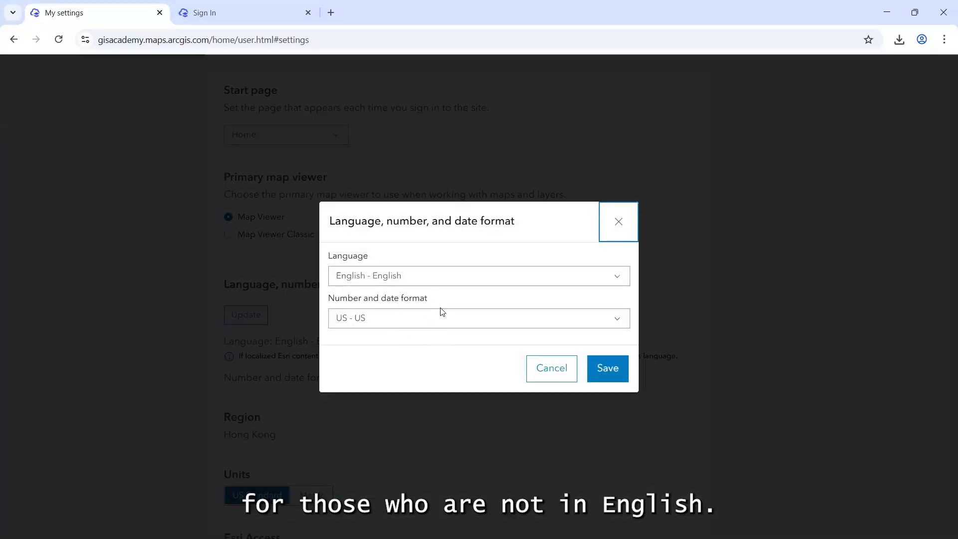
click(624, 221)
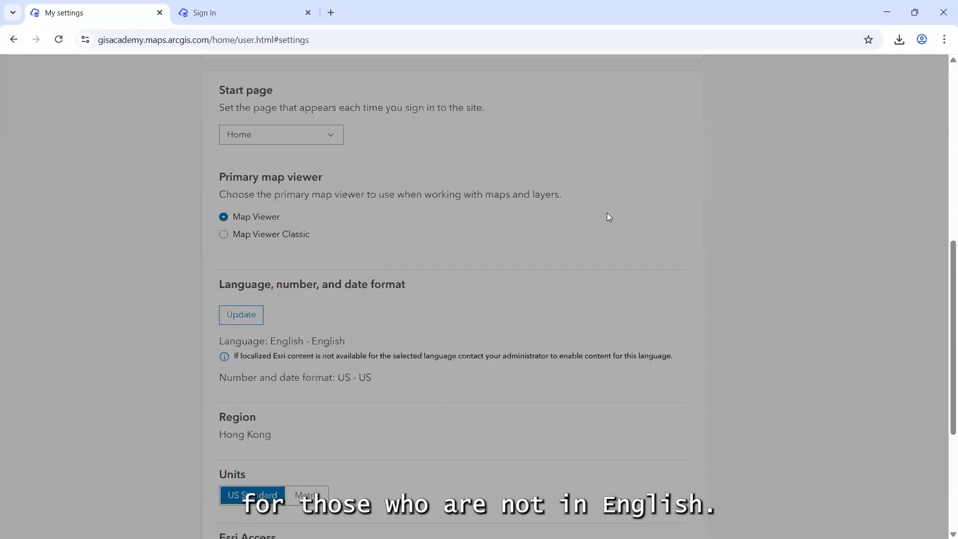
scroll(154, 153, up, 9)
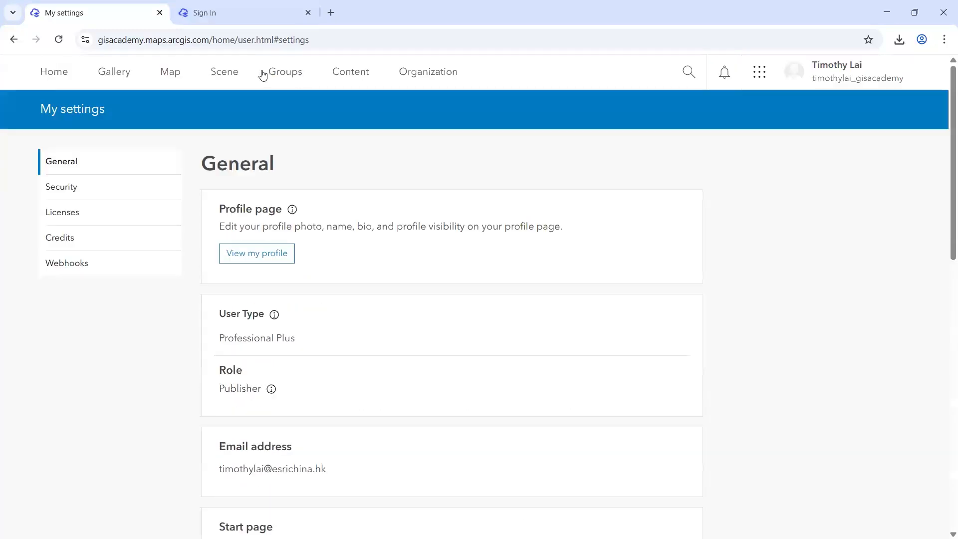
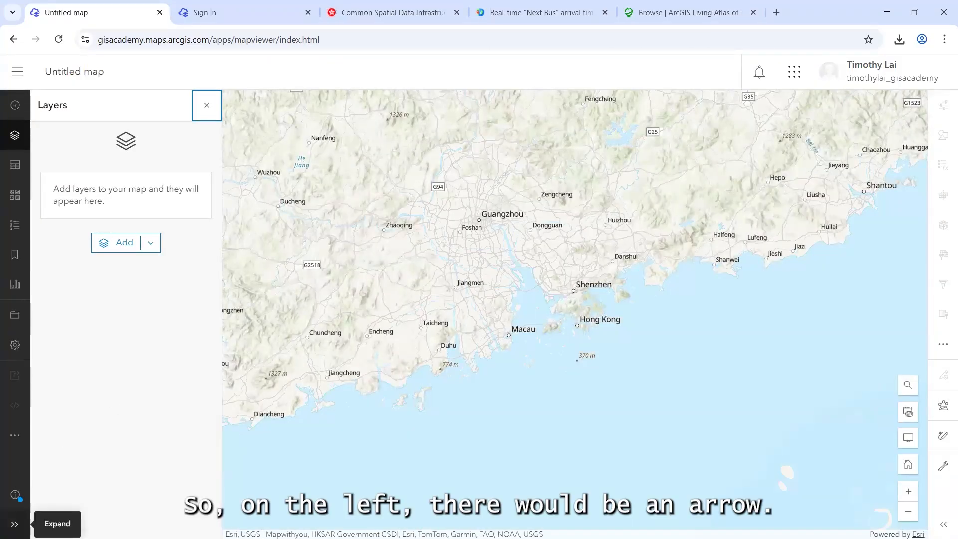
Step: Expand both Map Viewer toolbars so that their tool names are shown
click(15, 524)
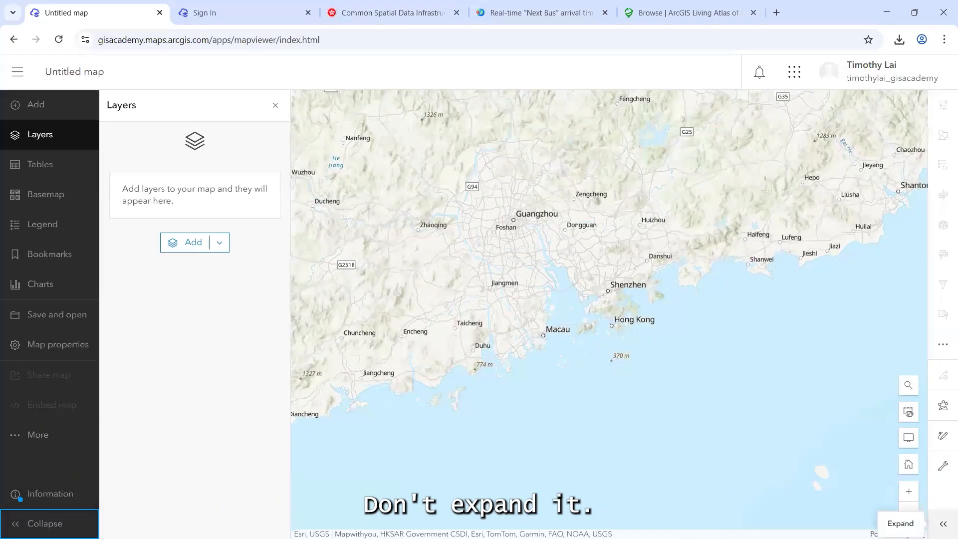
click(943, 523)
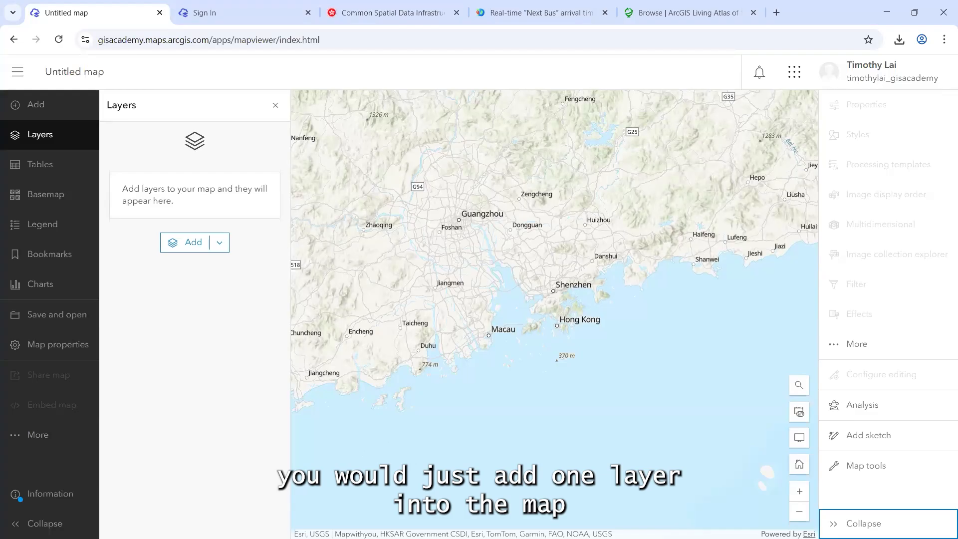
Step: Open the YSA26 notes file from the YSA26_workshop folder and copy the text "Hong Kong 18 districts"
key(alt+Tab)
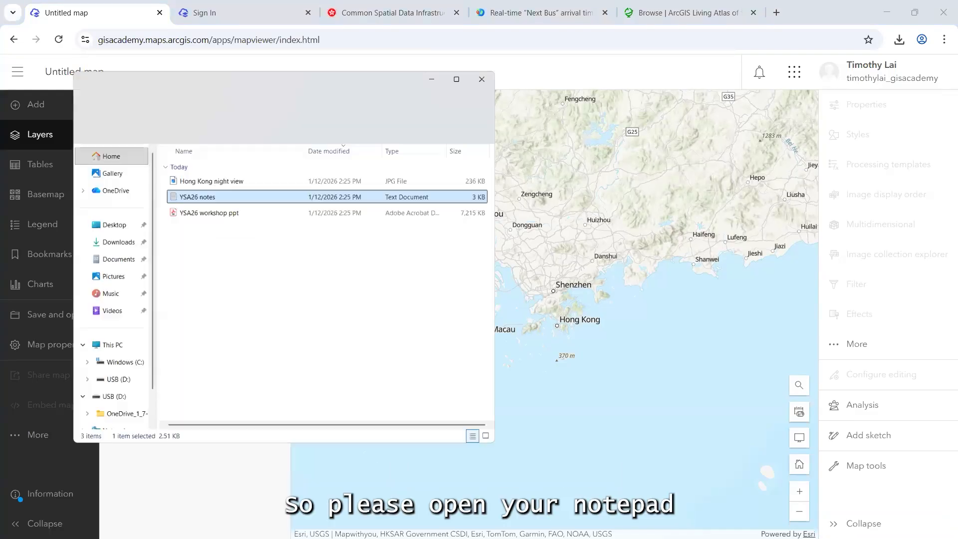
double_click(339, 149)
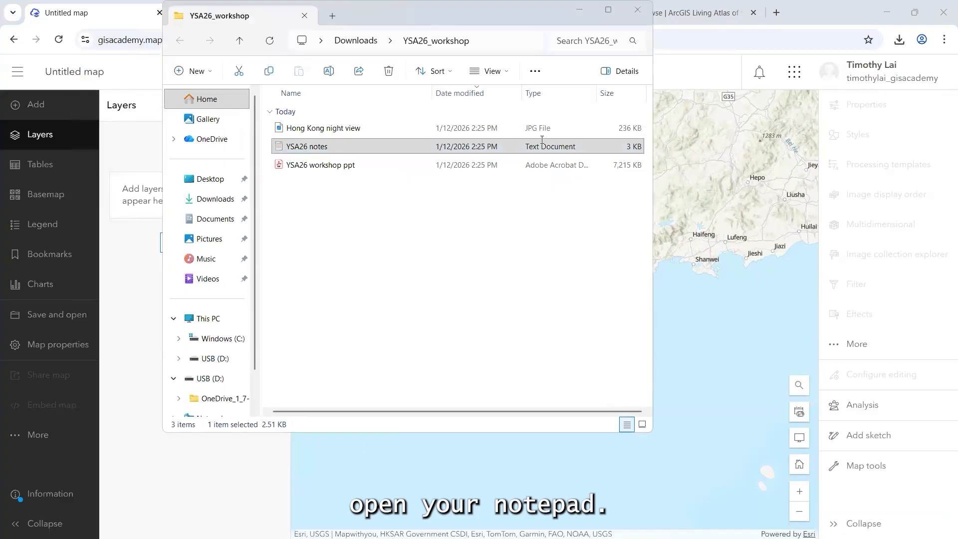
click(582, 12)
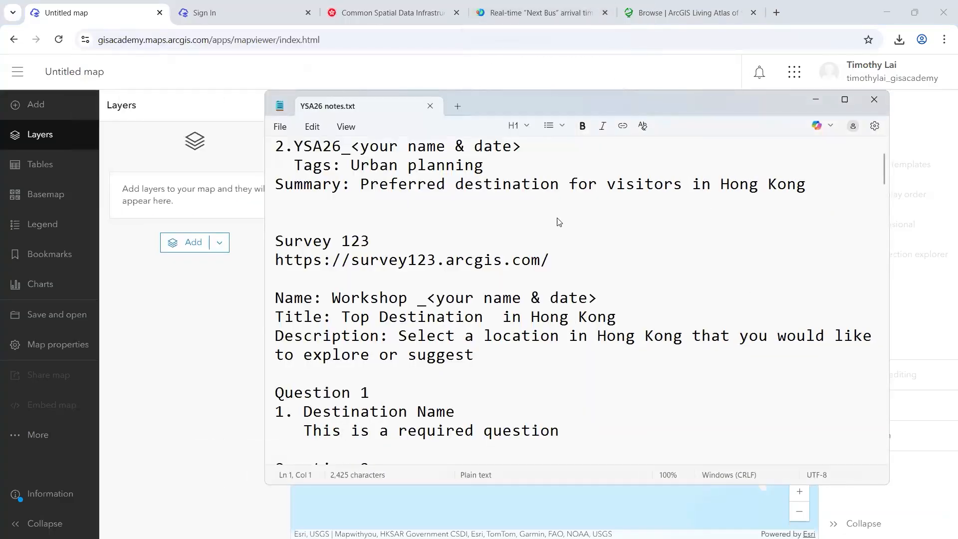
ctrl+scroll(545, 230, down, 3)
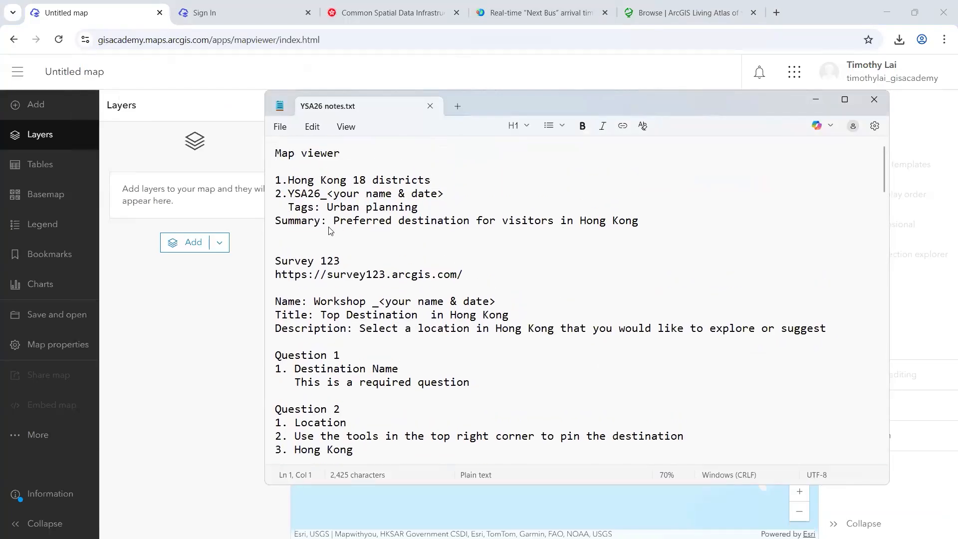
drag(293, 183, 433, 183)
key(ctrl+c)
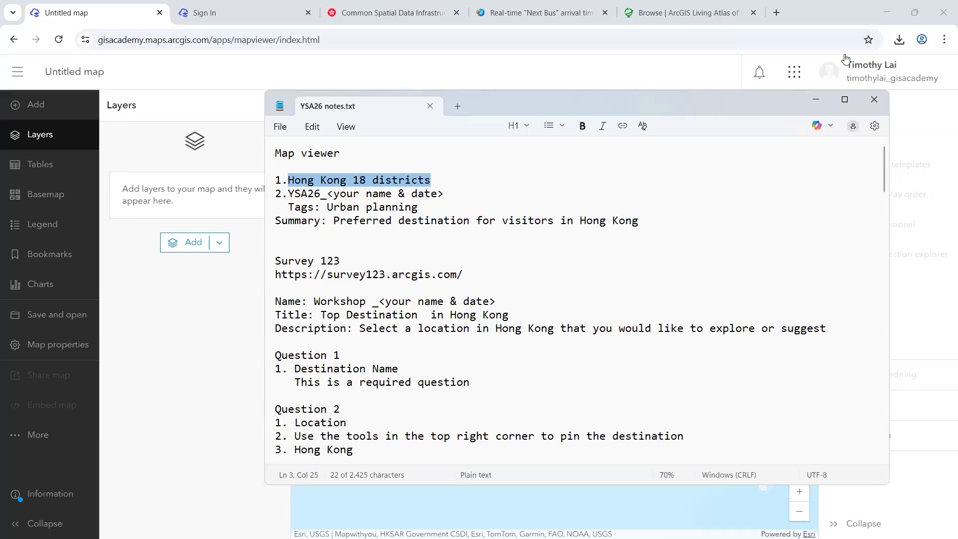
click(816, 100)
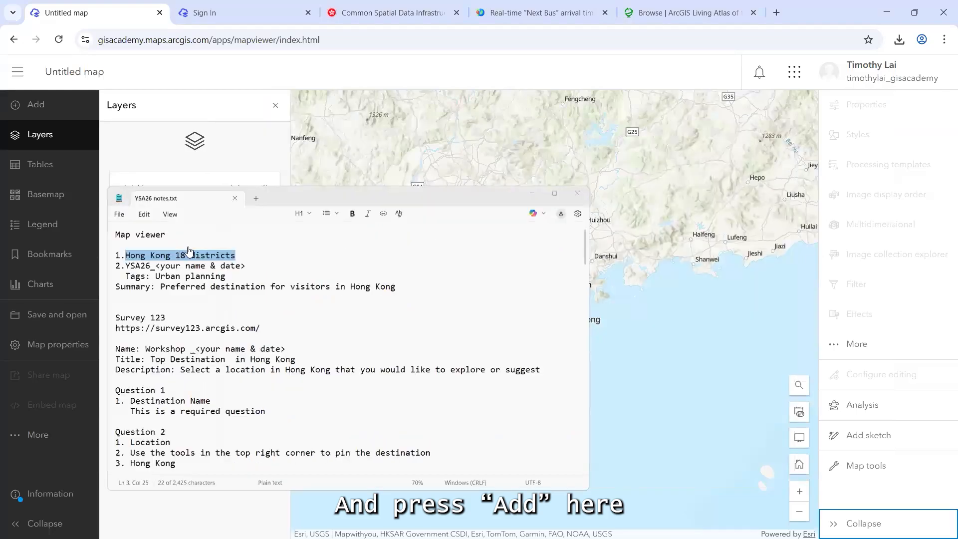
Step: Search Living Atlas for "Hong Kong 18 districts" and add the Hong Kong 18 Districts feature layer to the map
click(195, 242)
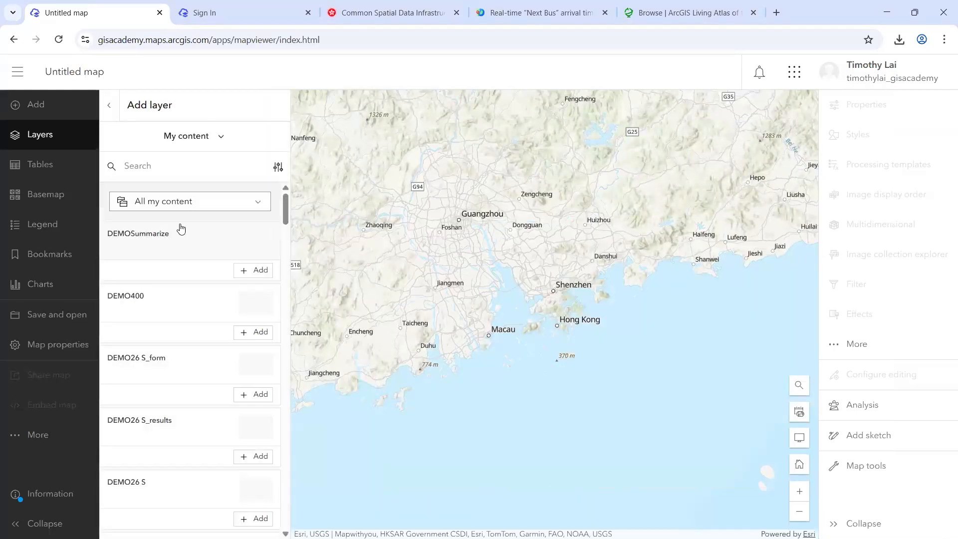
click(153, 165)
key(ctrl+v)
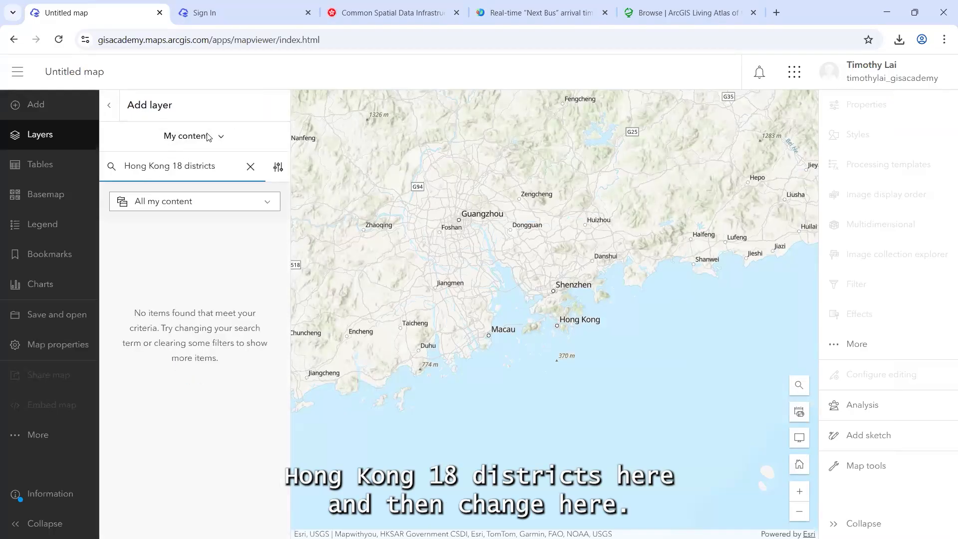
click(218, 142)
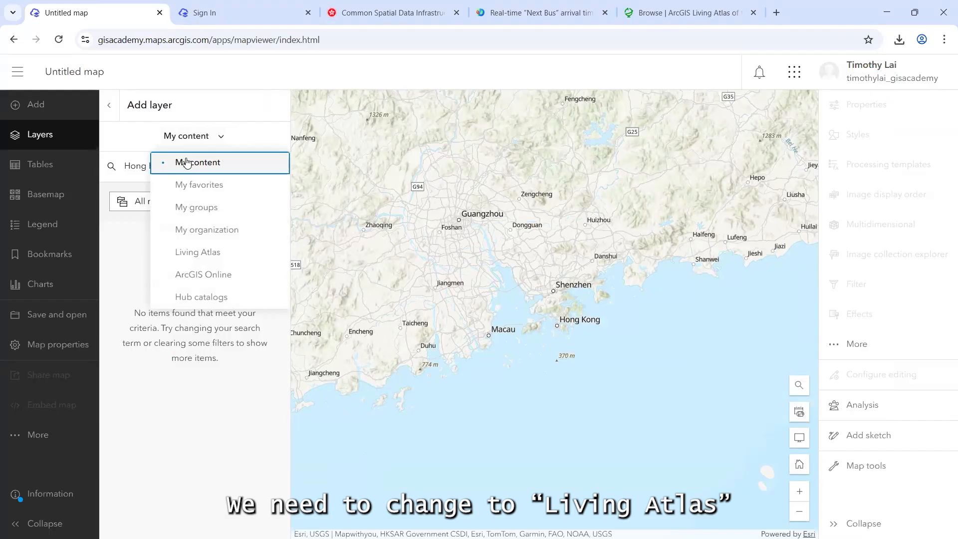
click(197, 254)
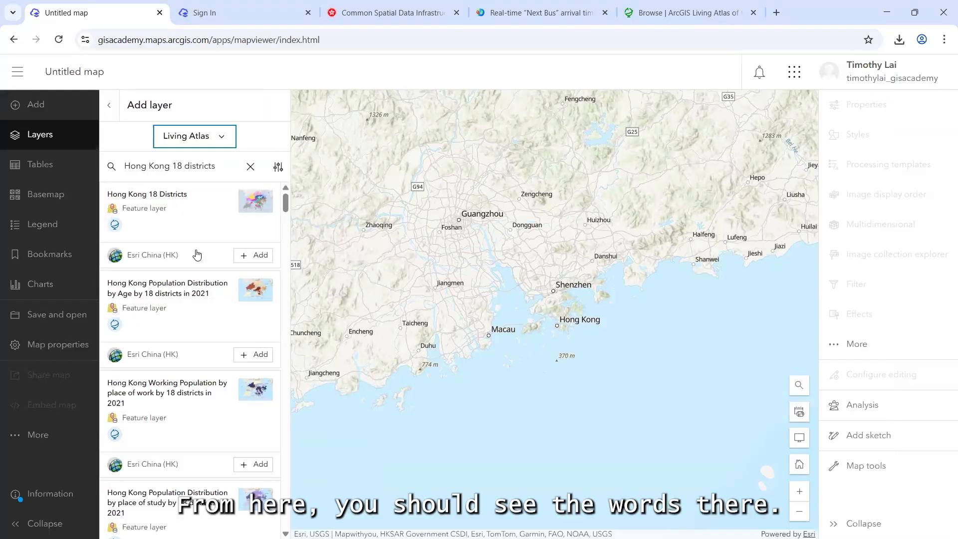
click(250, 254)
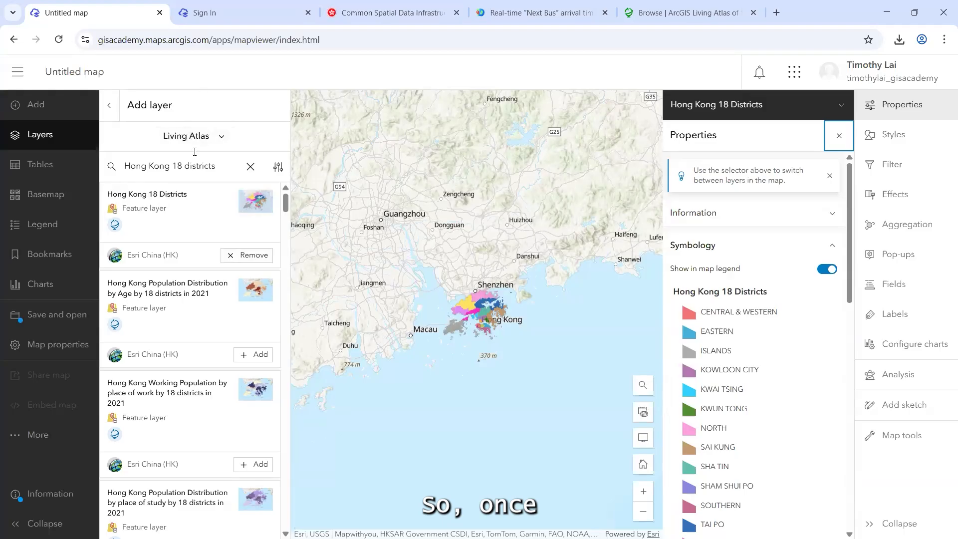
Step: Look at the available layer sources and return to the map's layer list
click(220, 140)
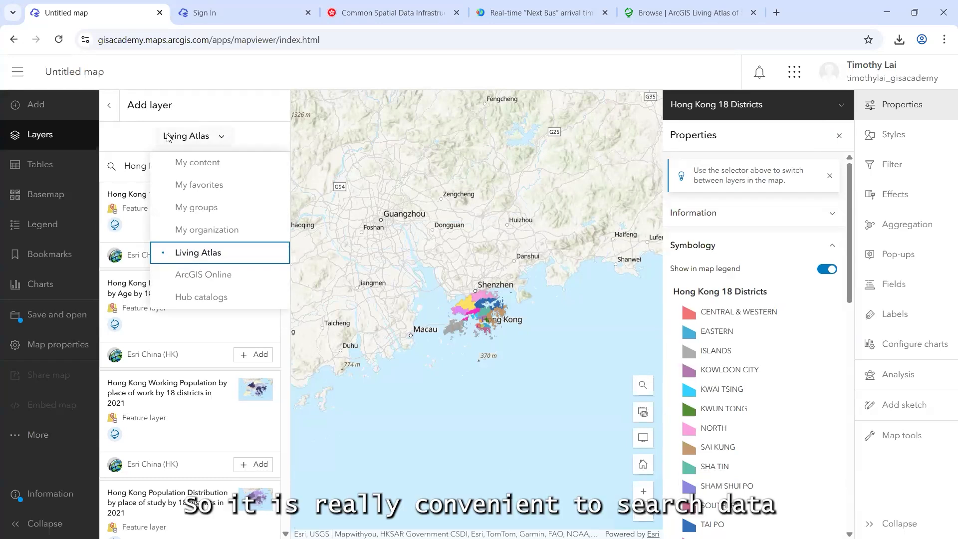
click(132, 136)
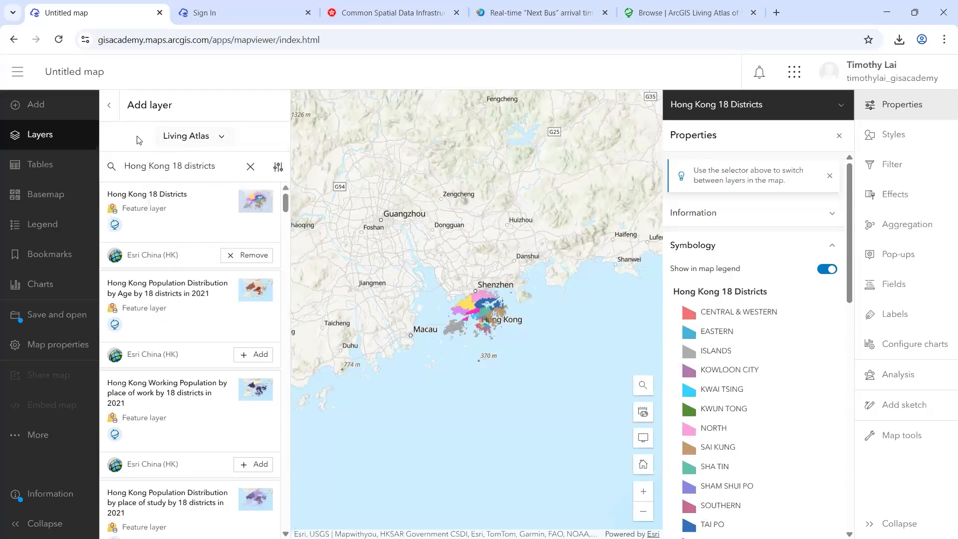
click(110, 105)
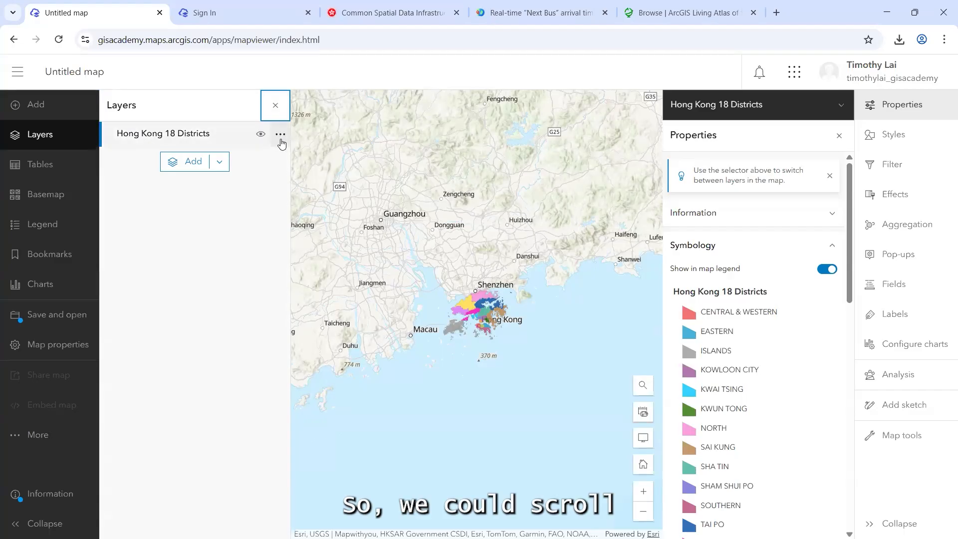
Step: Zoom the map to the extent of the Hong Kong 18 Districts layer
scroll(486, 308, up, 3)
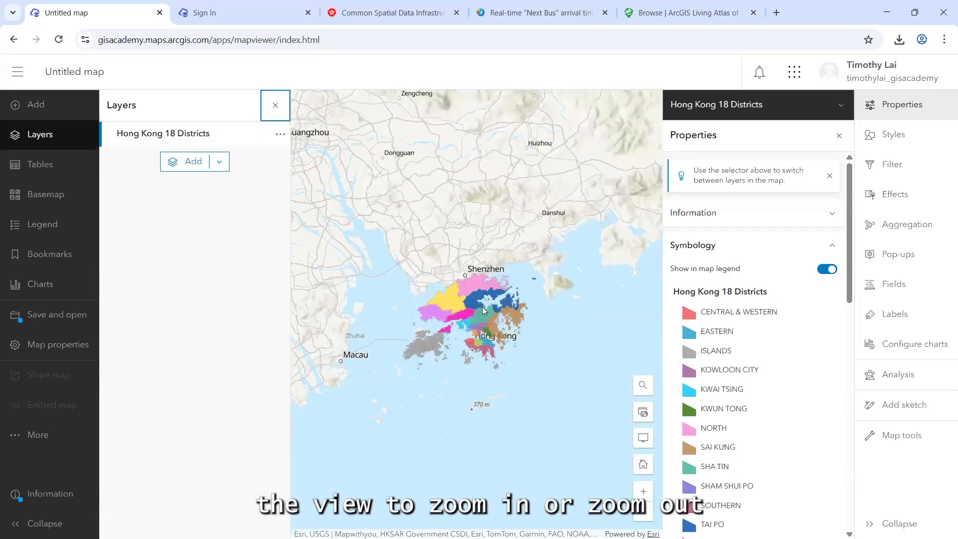
scroll(480, 310, up, 2)
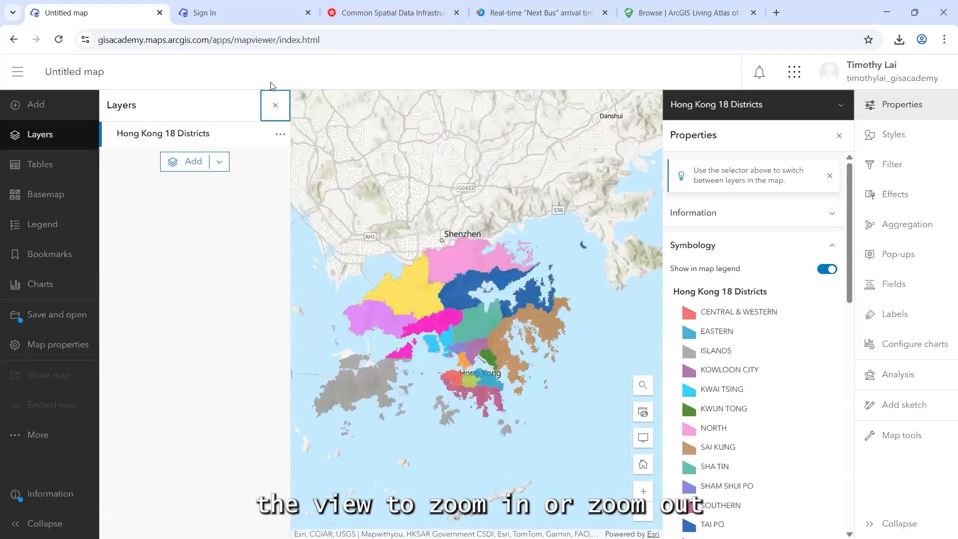
click(280, 135)
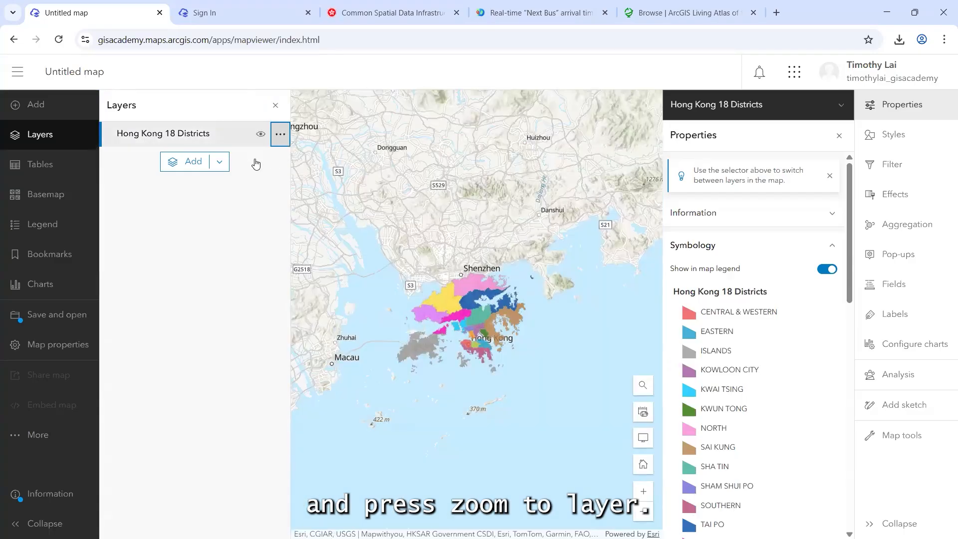
click(253, 157)
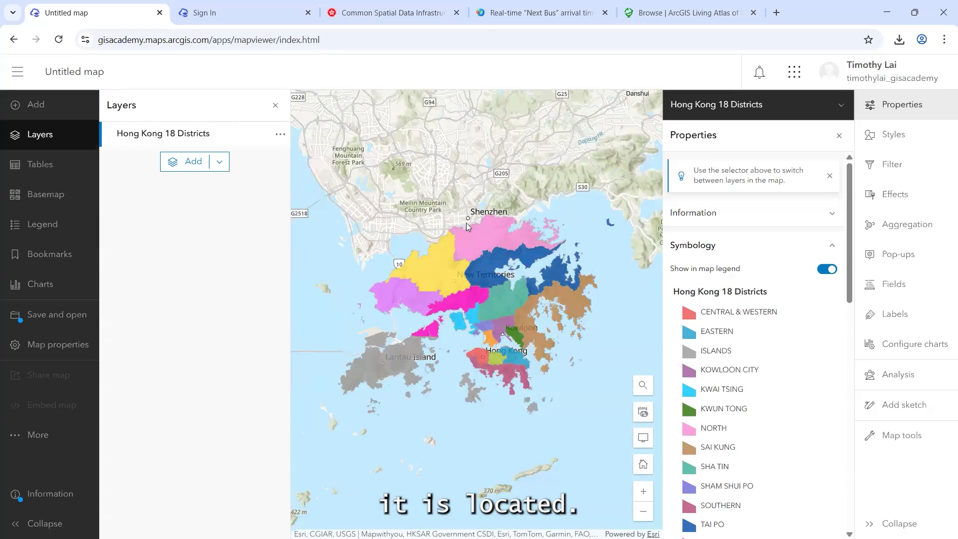
Step: Show the attribute table of the Hong Kong 18 Districts layer, examine its columns through Shape__Length, and close it
click(280, 135)
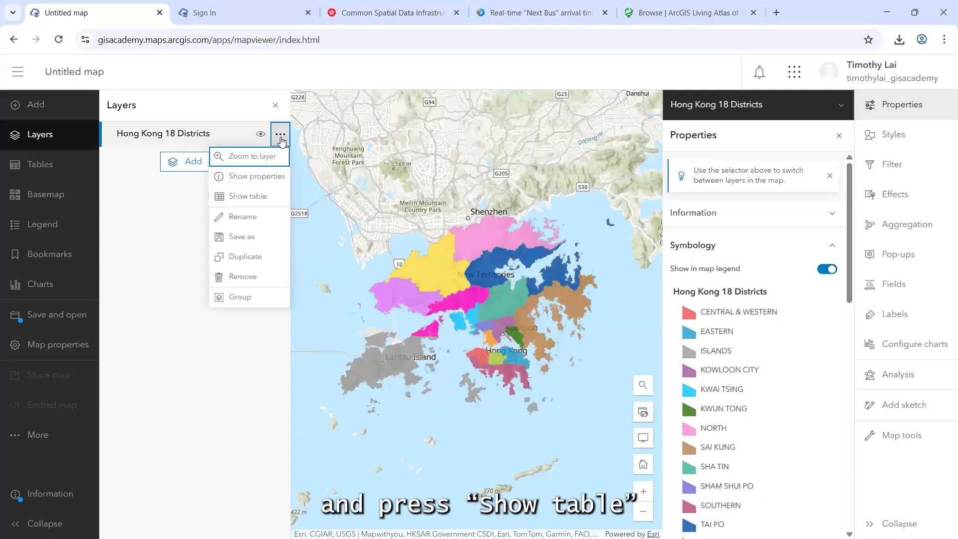
click(255, 198)
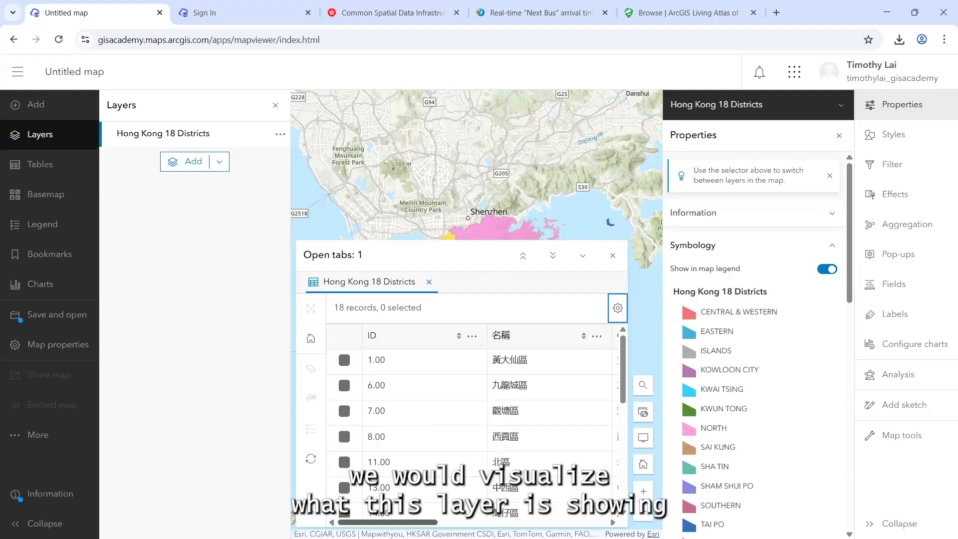
drag(434, 523, 582, 491)
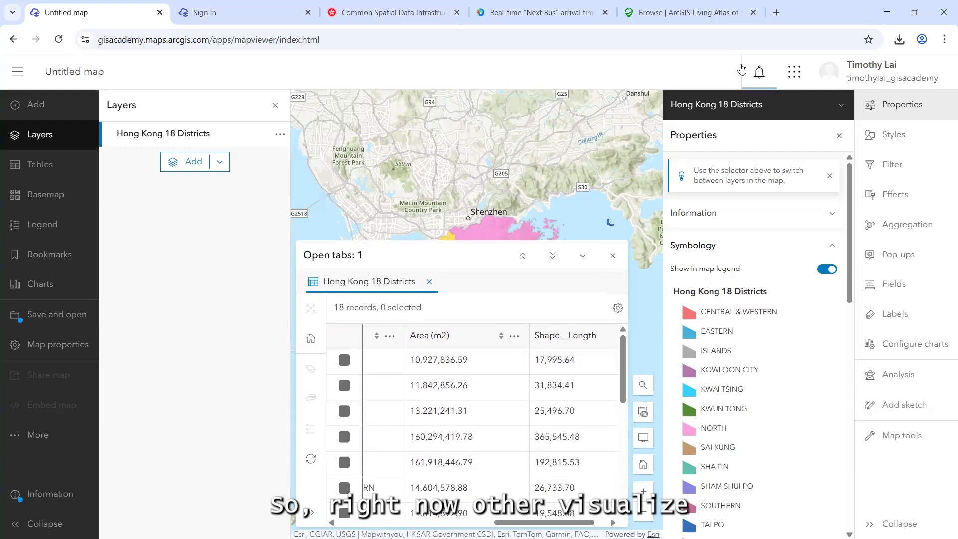
click(613, 256)
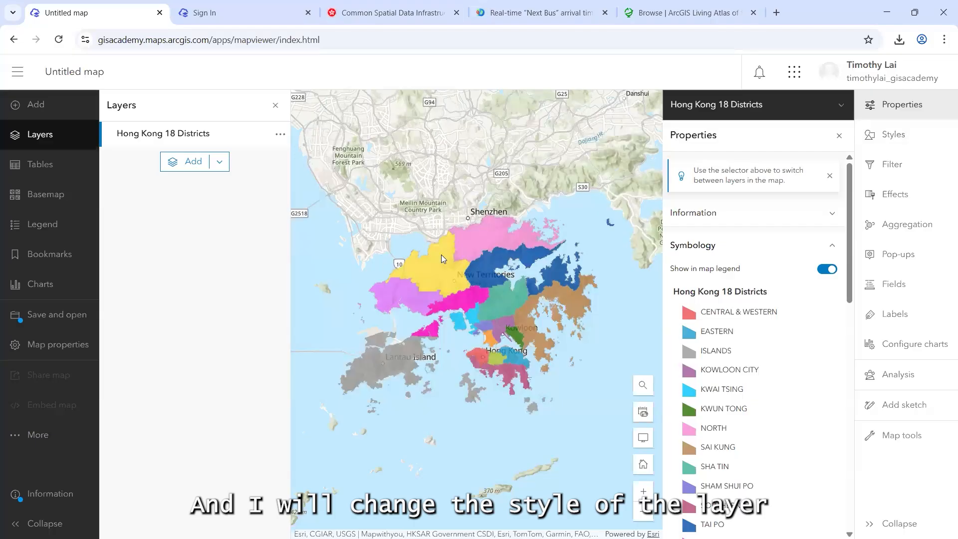
Step: Recolour the Hong Kong 18 Districts unique symbols with the third color ramp in the first row of all color ramps
click(899, 135)
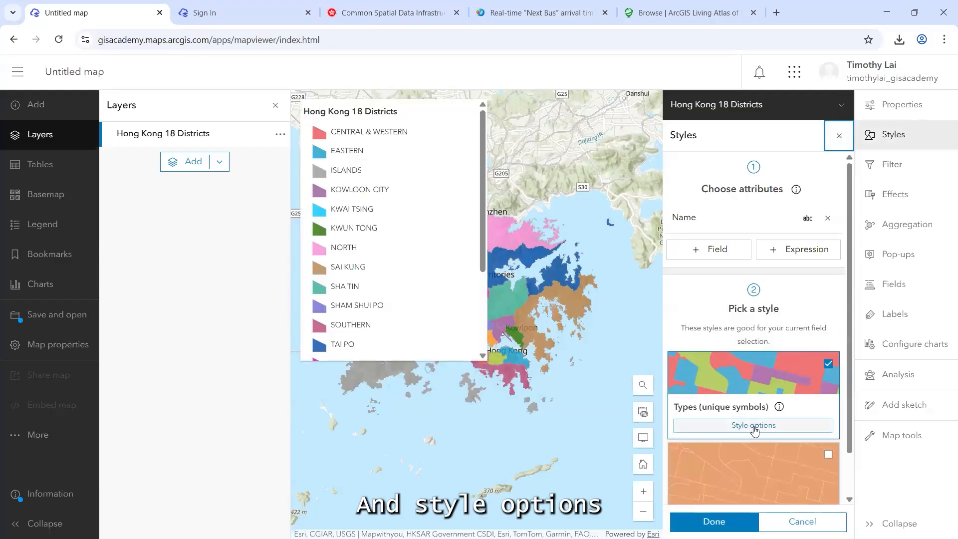
click(753, 425)
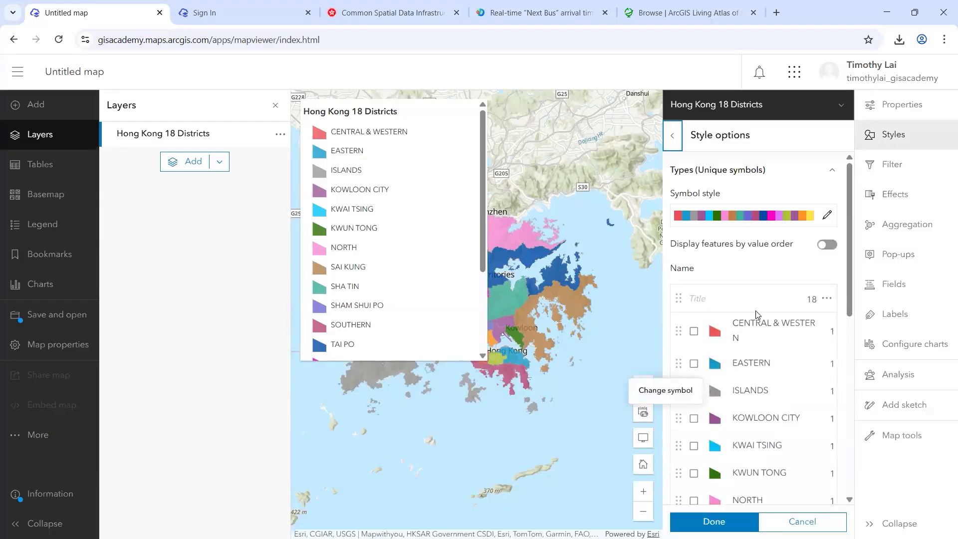
click(827, 217)
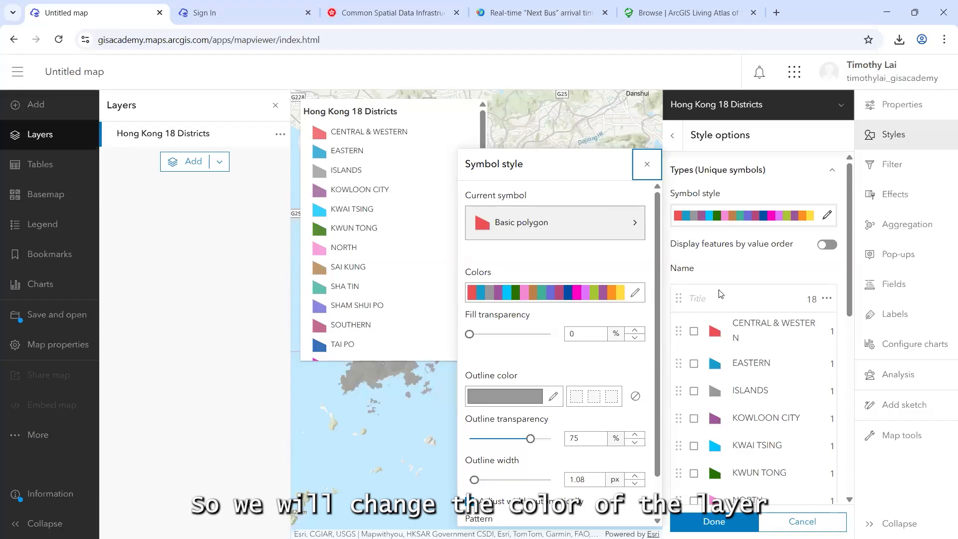
click(635, 292)
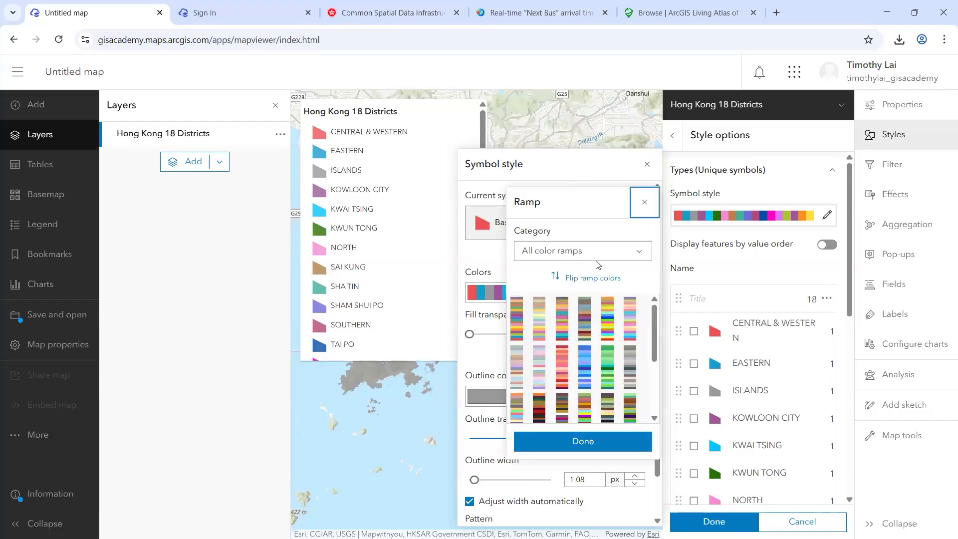
click(563, 324)
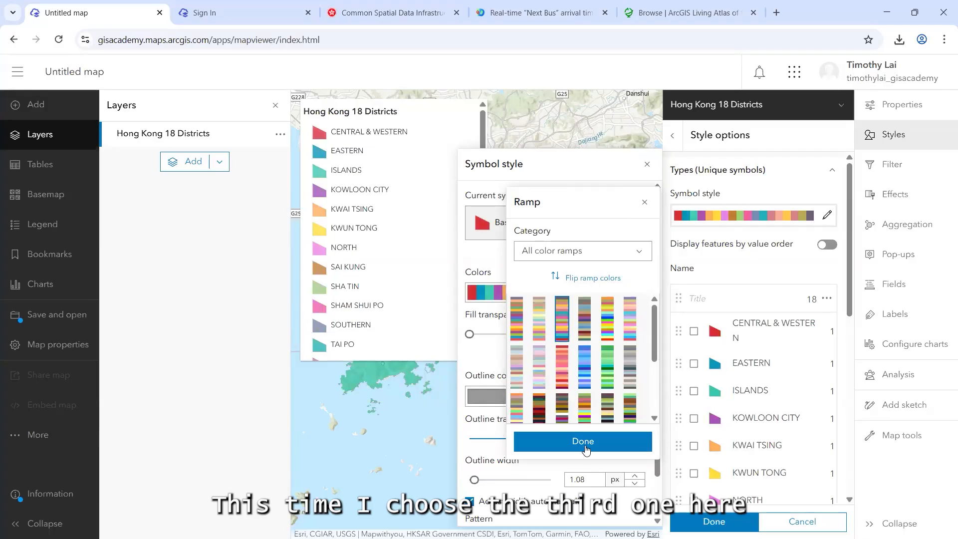
click(589, 444)
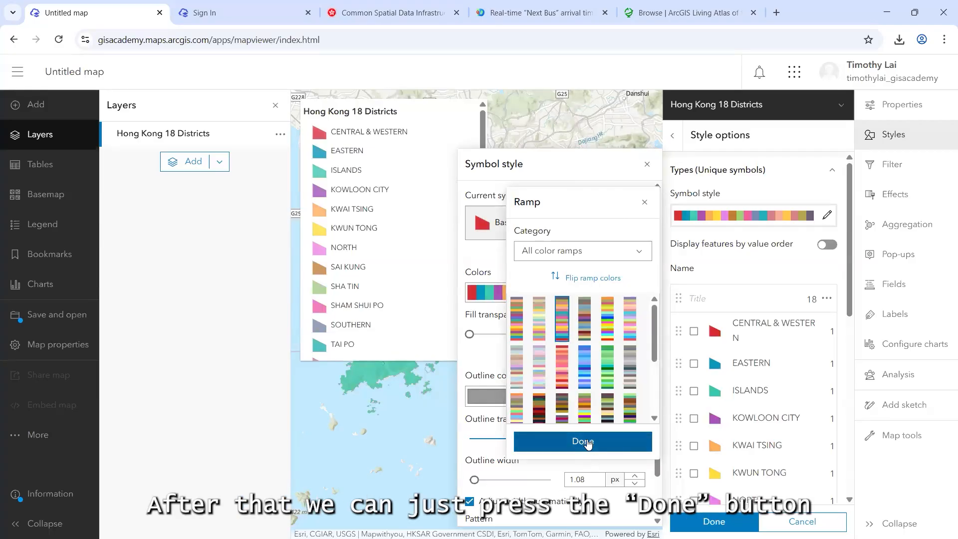
click(650, 164)
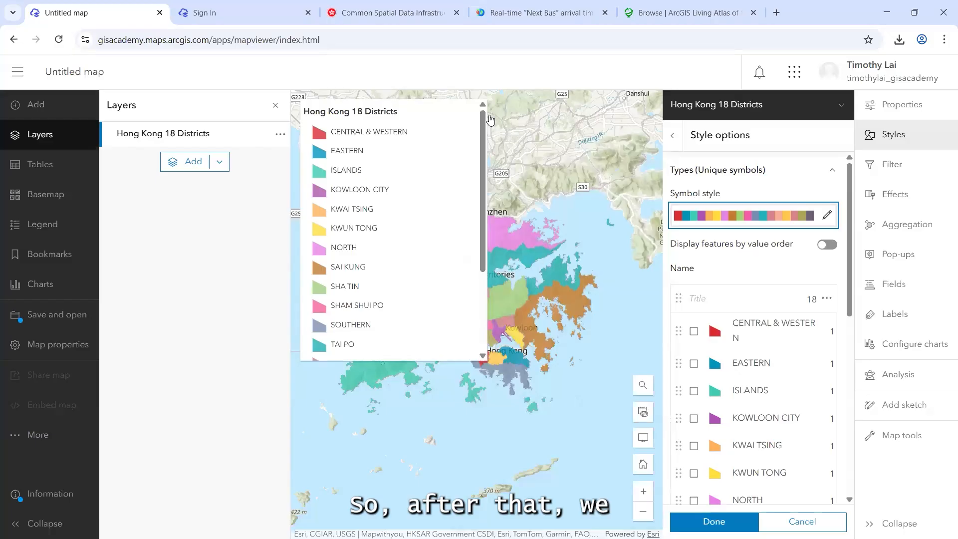
Step: Add a label class to the Hong Kong 18 Districts layer and set its label field to Name
drag(556, 288, 567, 316)
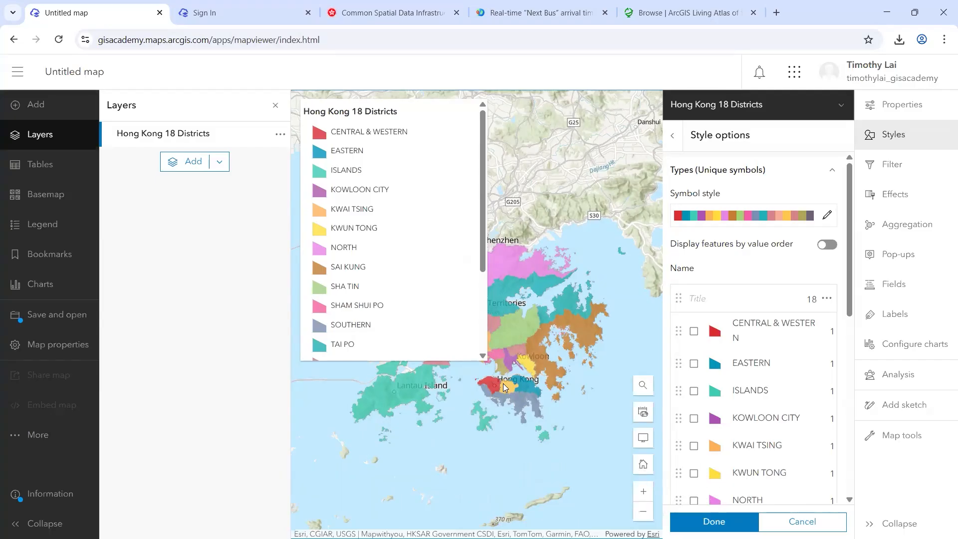
click(901, 317)
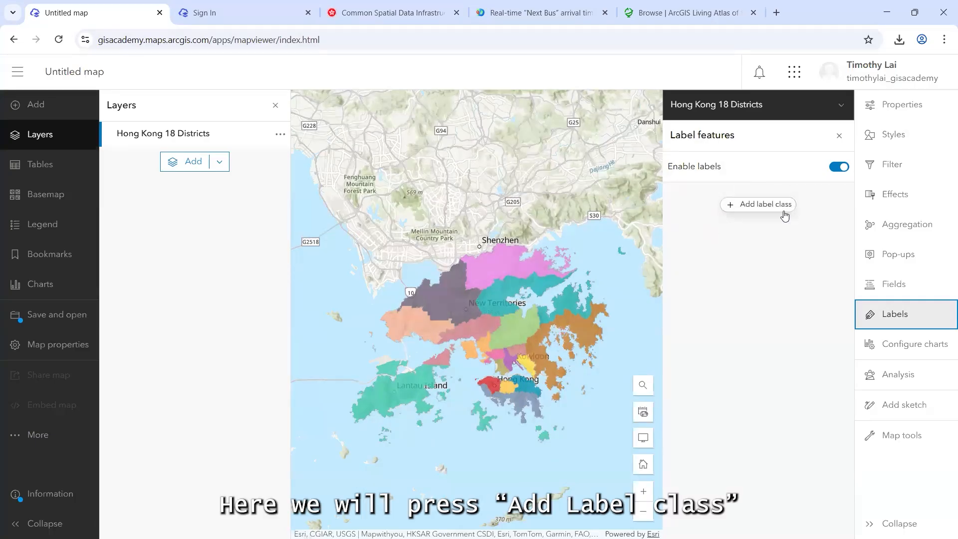
click(752, 207)
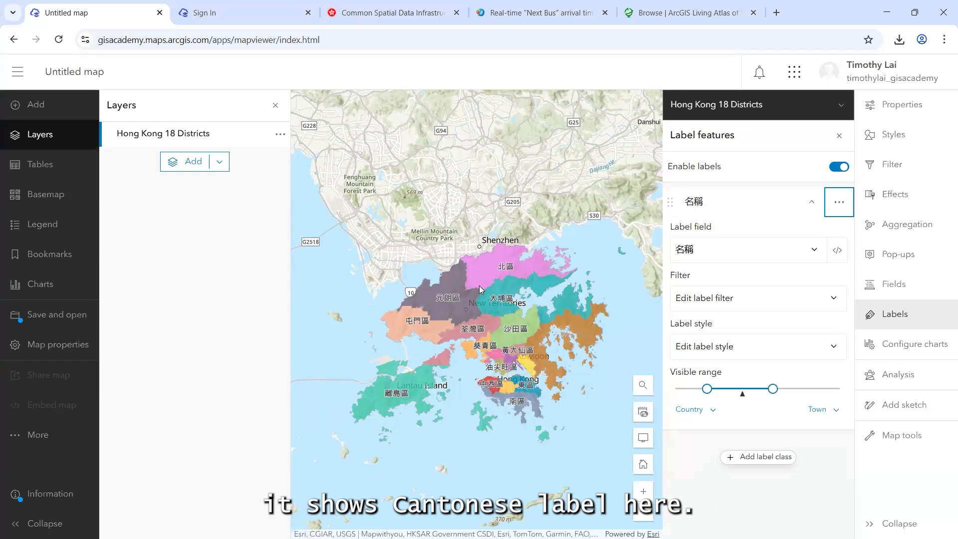
click(821, 253)
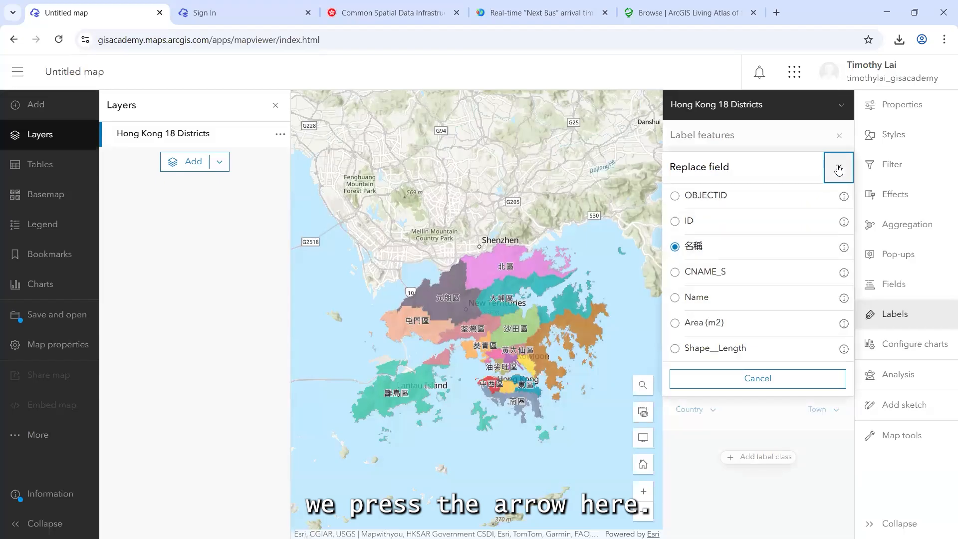
click(838, 166)
click(814, 254)
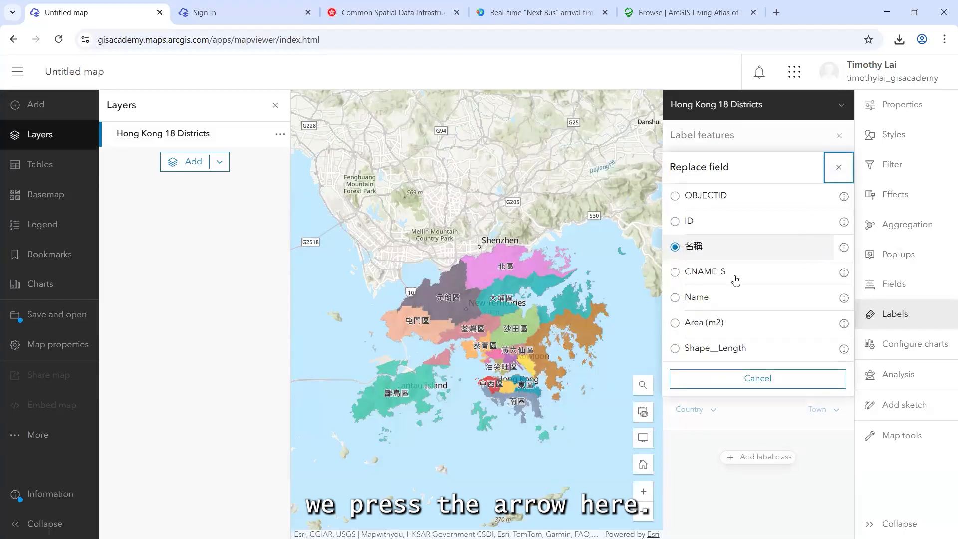
click(676, 299)
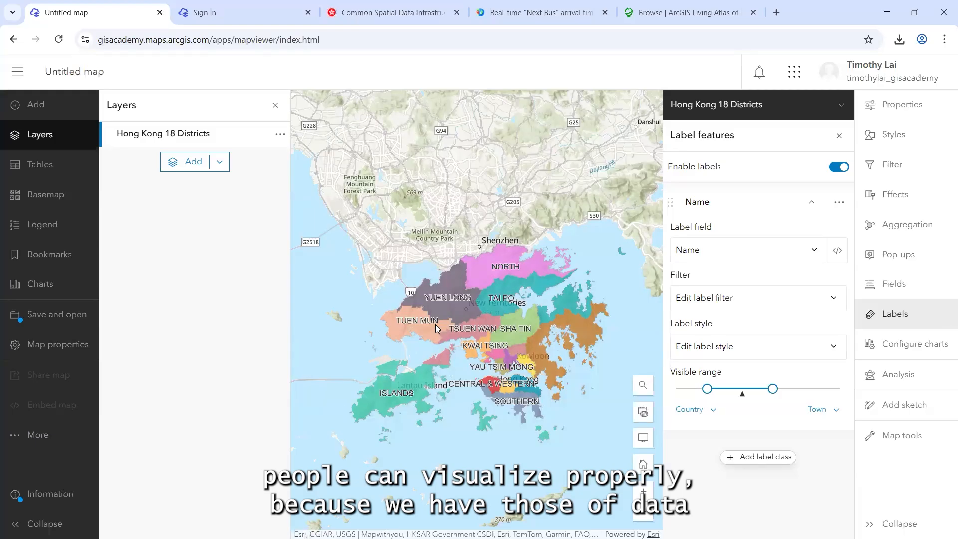
scroll(458, 322, up, 2)
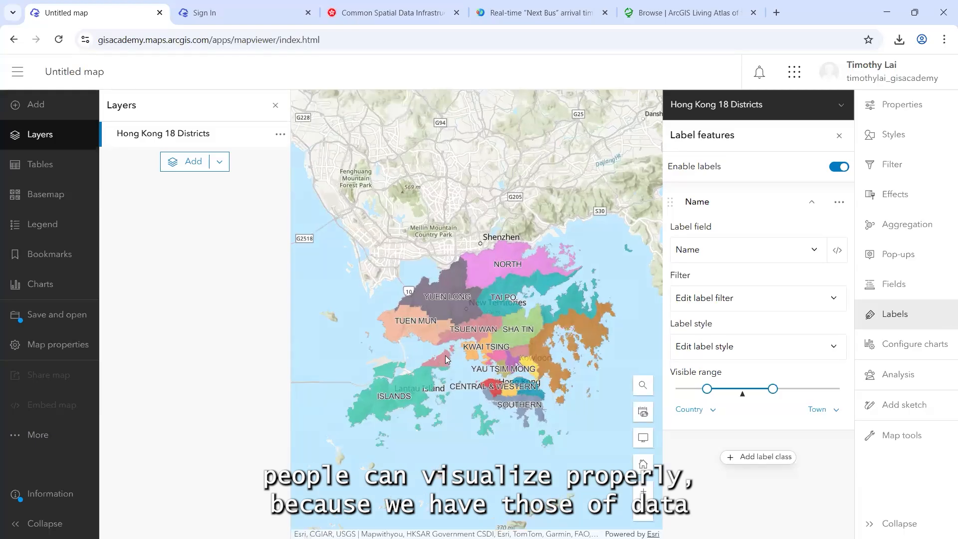
scroll(441, 347, down, 2)
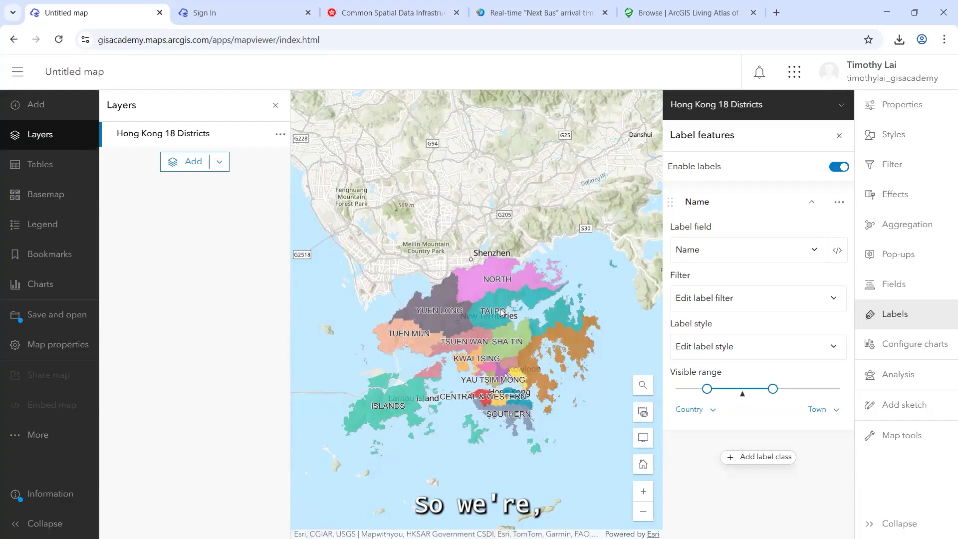
Step: Remove the Chinese name field 名稱 from the fields list of the Hong Kong 18 Districts pop-up
click(899, 257)
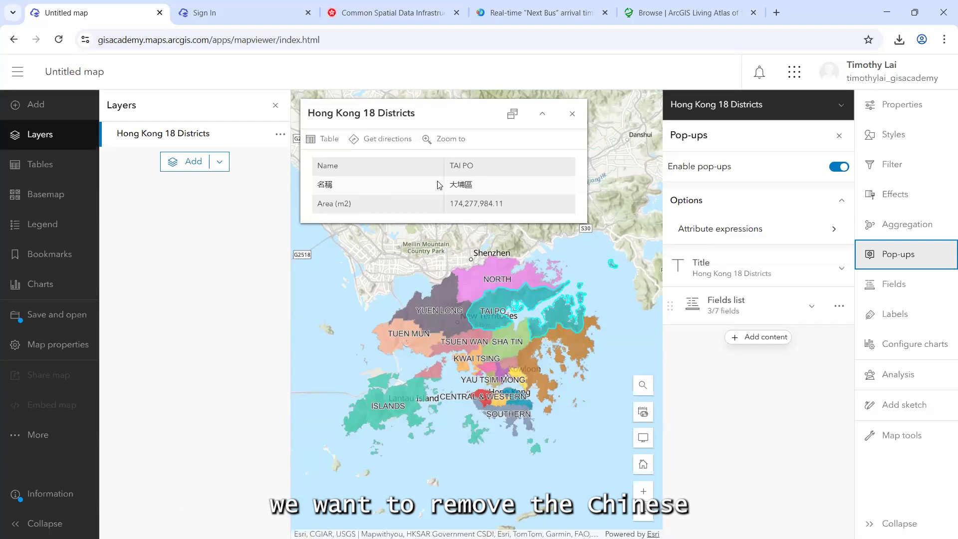
click(812, 309)
scroll(788, 274, down, 1)
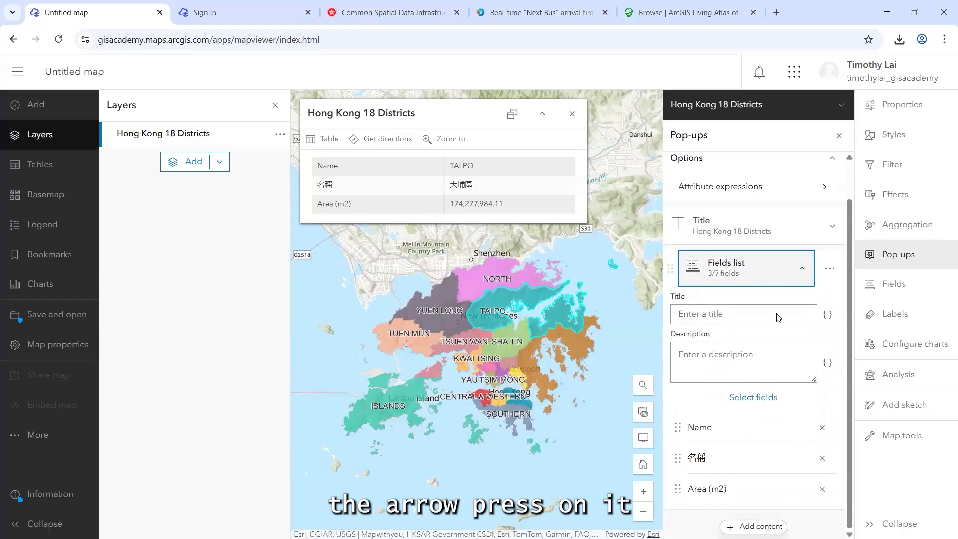
click(822, 459)
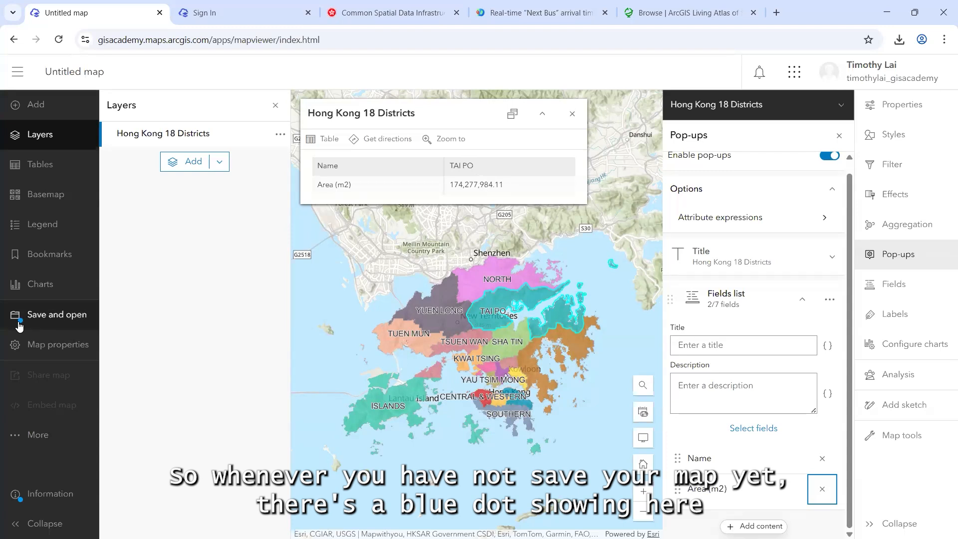
Step: Start saving the map as a new item, titling it with YSA26_ copied from the Notepad notes, followed by the author's first name and demo
click(49, 319)
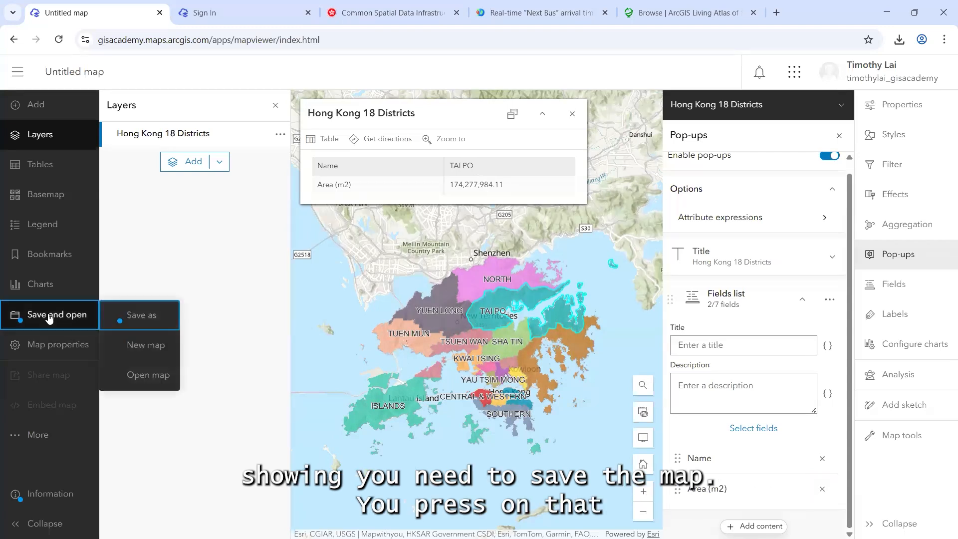
click(153, 322)
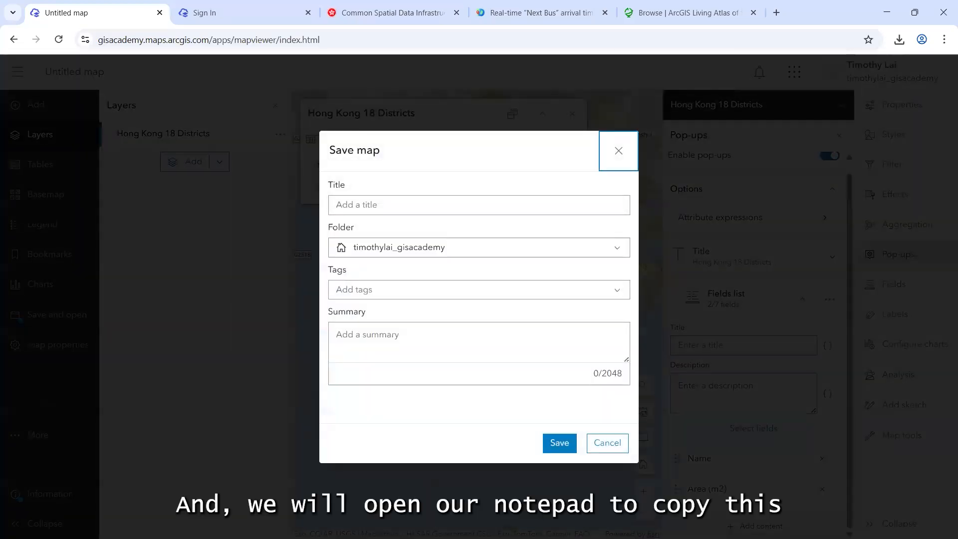
key(alt+Tab)
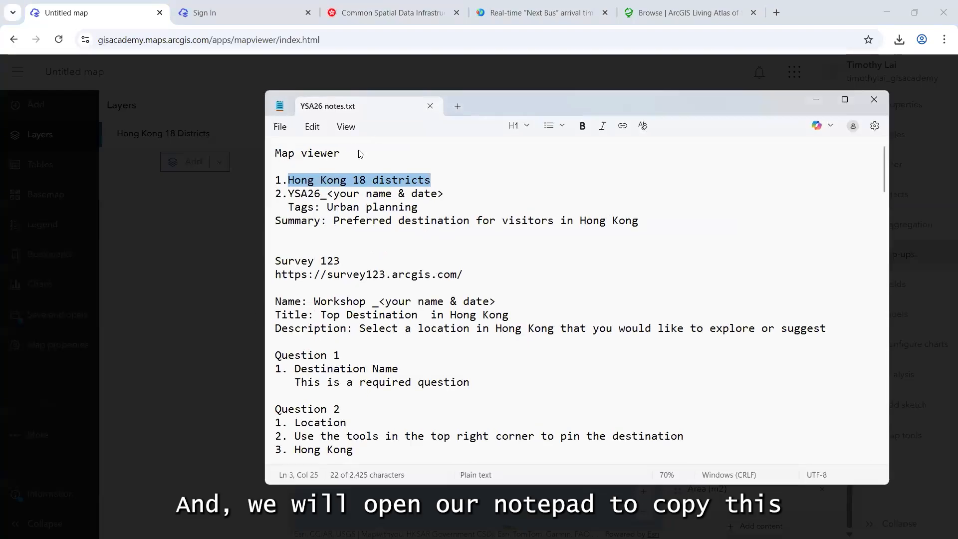
drag(292, 193, 326, 196)
key(ctrl+c)
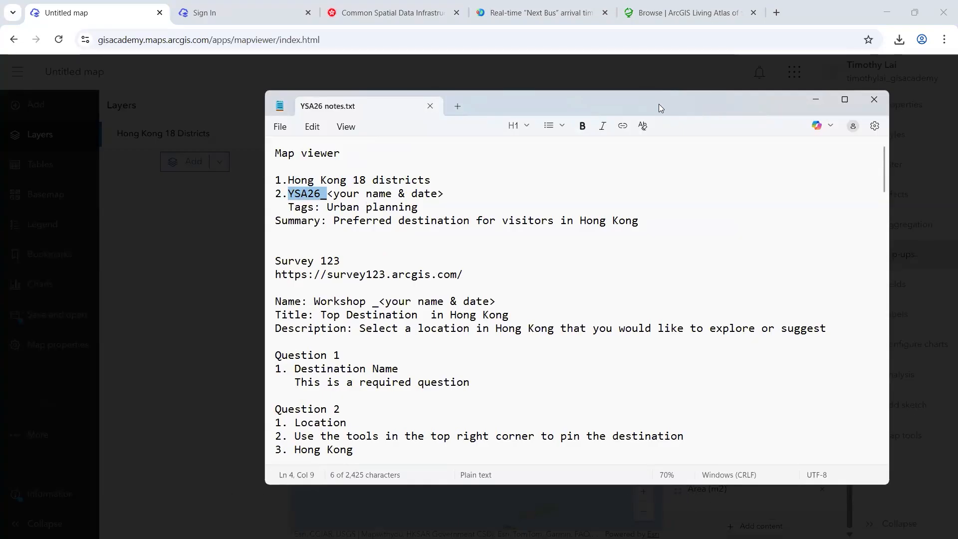
click(813, 105)
click(370, 205)
key(ctrl+v)
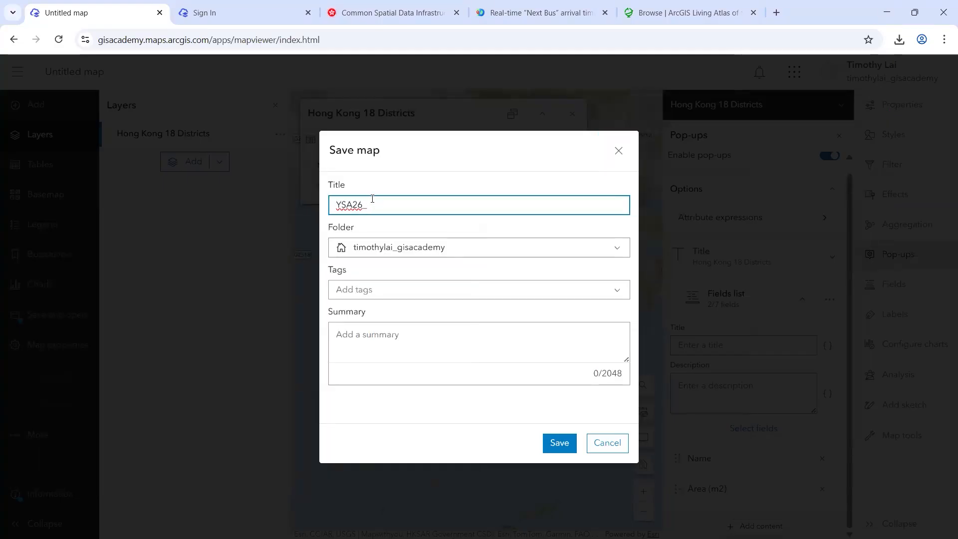
text(timothydemo)
Step: Copy "Urban planning" from the Notepad notes and add it as a tag for the map being saved
click(55, 537)
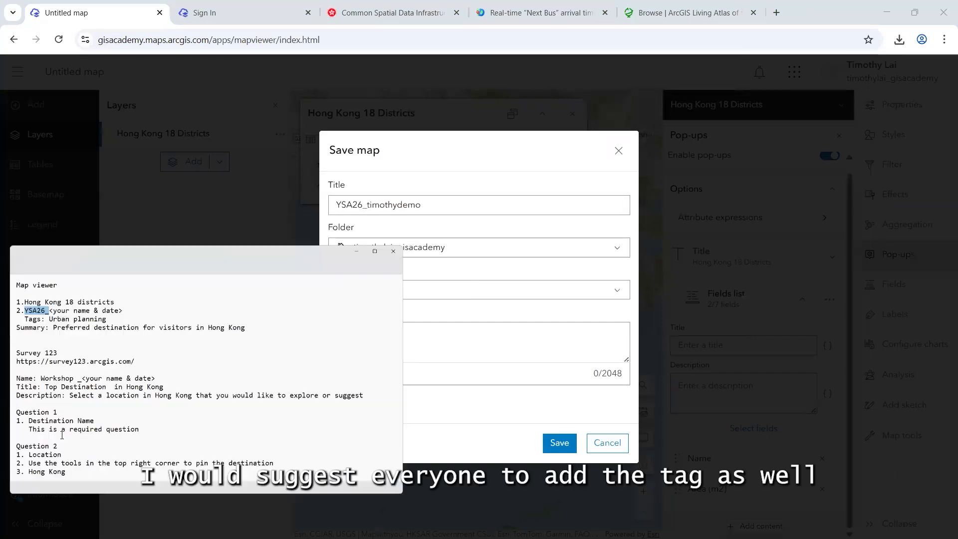
drag(327, 207, 418, 209)
key(ctrl+c)
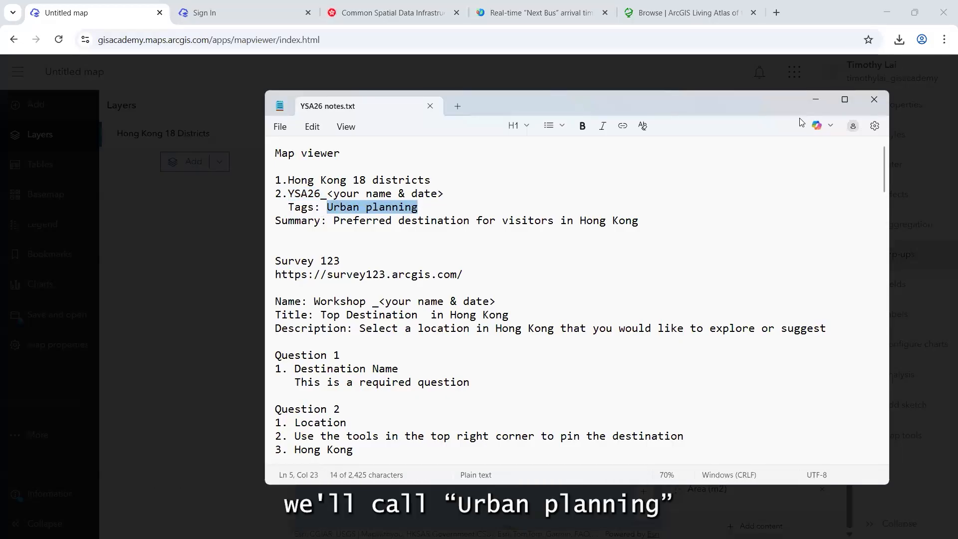
click(816, 99)
click(367, 297)
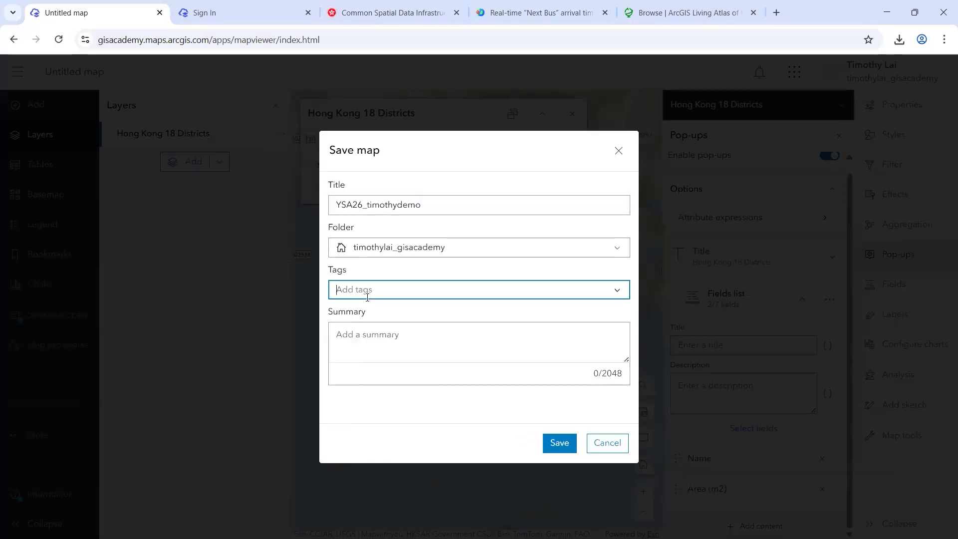
key(ctrl+v)
click(376, 312)
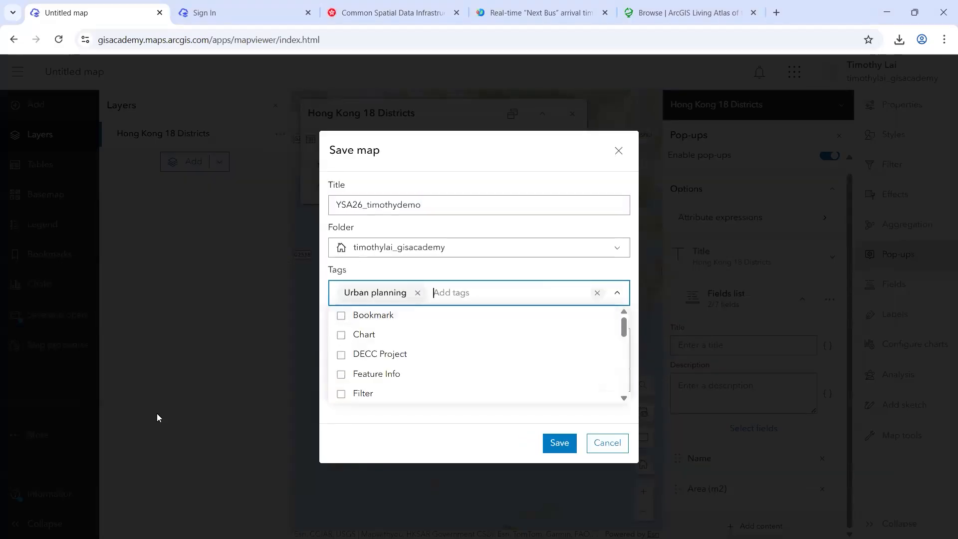
Step: Copy the summary "Preferred destination for visitors in Hong Kong" from the Notepad notes into the map's summary and save the map
key(alt+Tab)
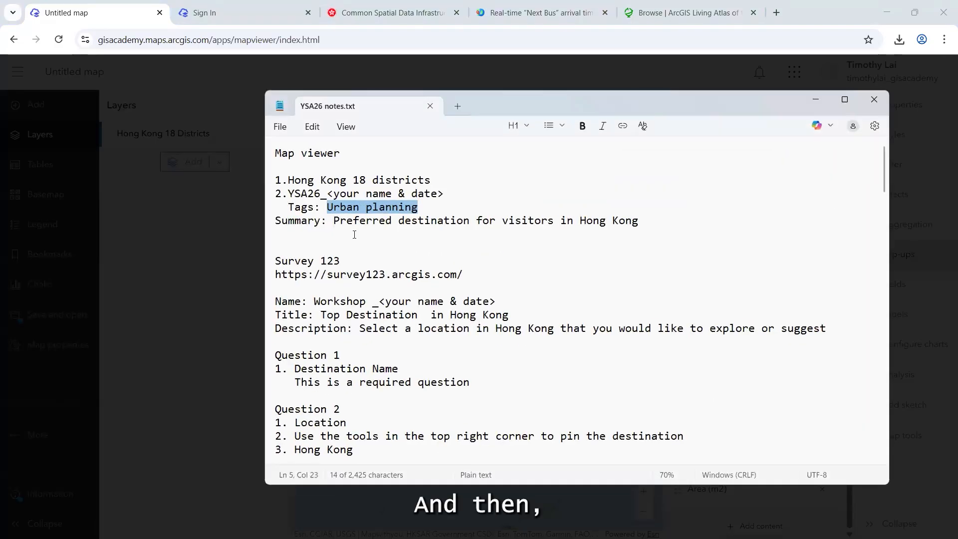
drag(354, 221, 641, 222)
key(ctrl+c)
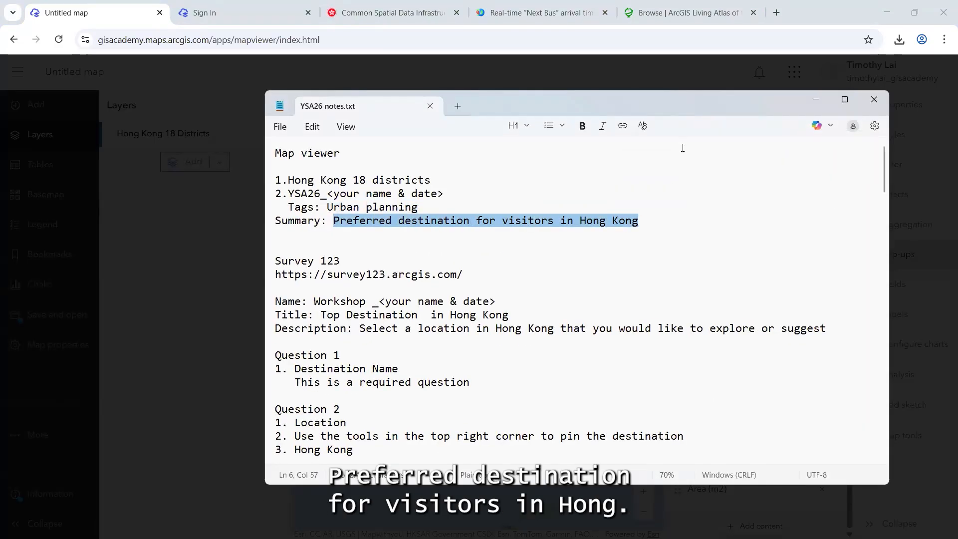
click(824, 99)
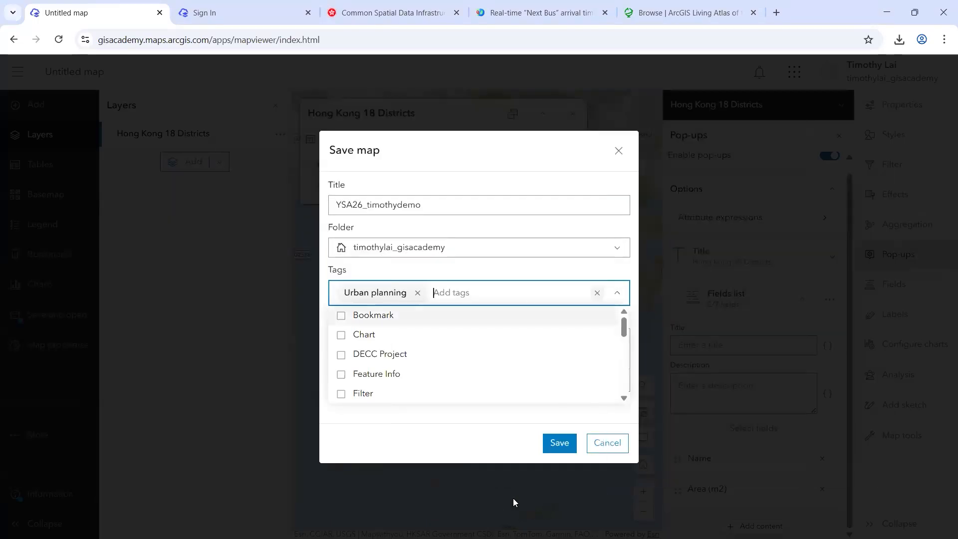
click(481, 418)
click(383, 354)
key(ctrl+v)
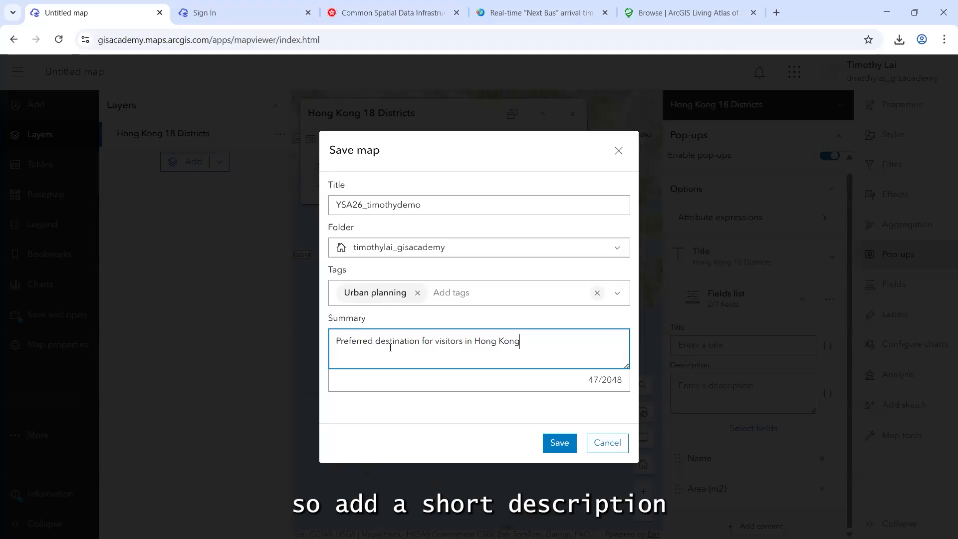
click(566, 445)
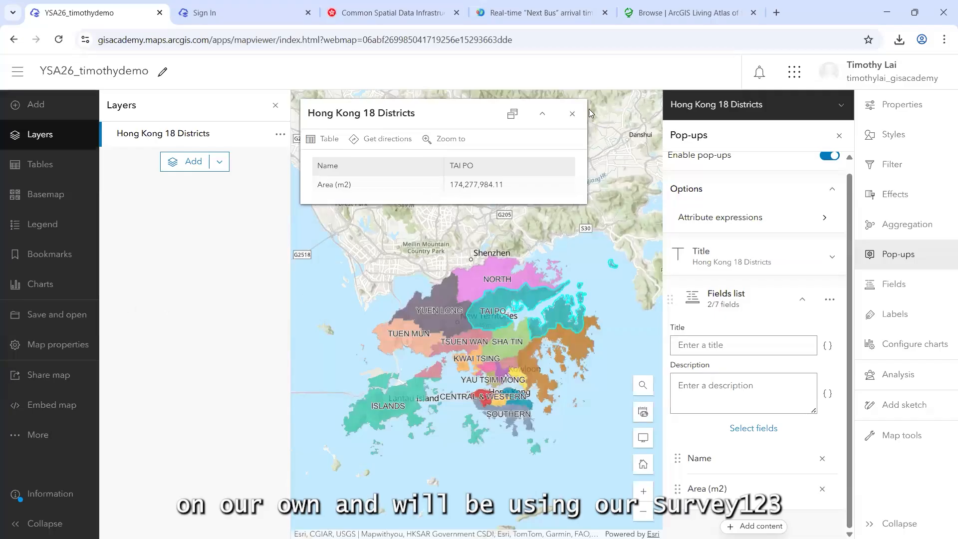
Step: Close the TAI PO district pop-up and open Survey123 from the ArcGIS app launcher
click(573, 113)
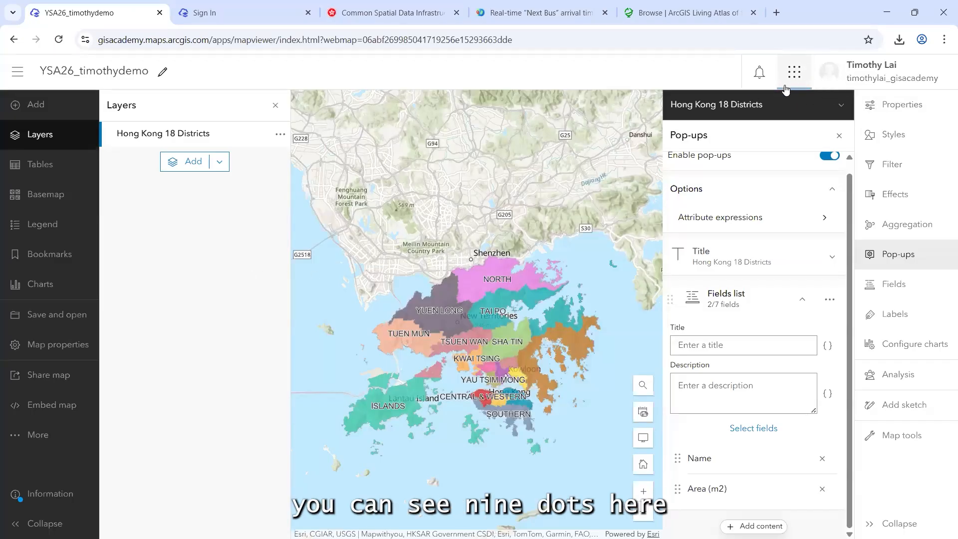
click(797, 74)
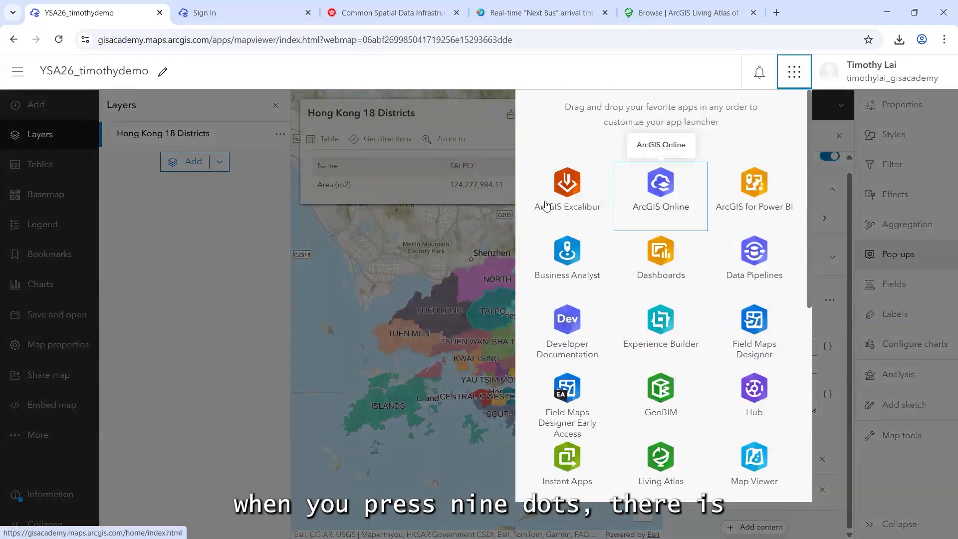
scroll(618, 270, down, 2)
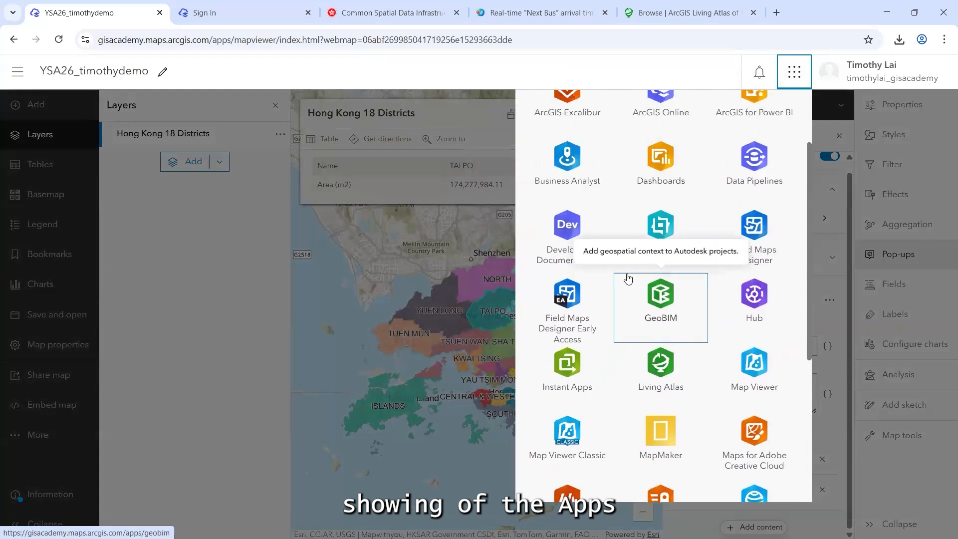
scroll(628, 278, up, 2)
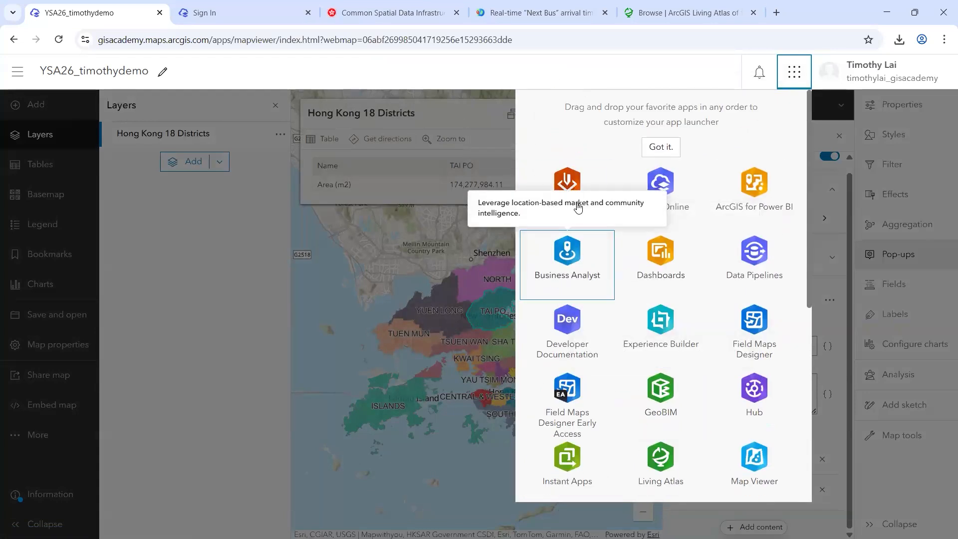
scroll(629, 279, down, 3)
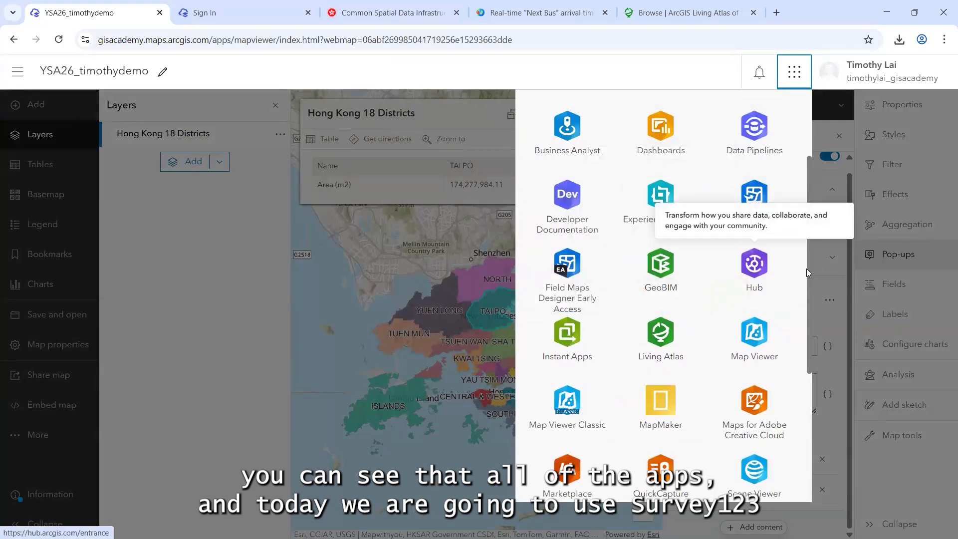
scroll(807, 259, down, 2)
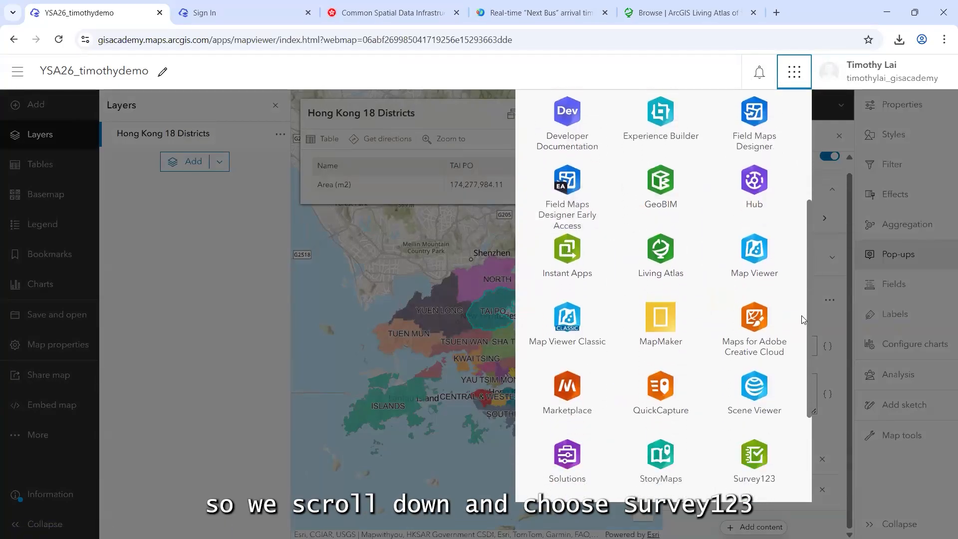
scroll(803, 320, down, 3)
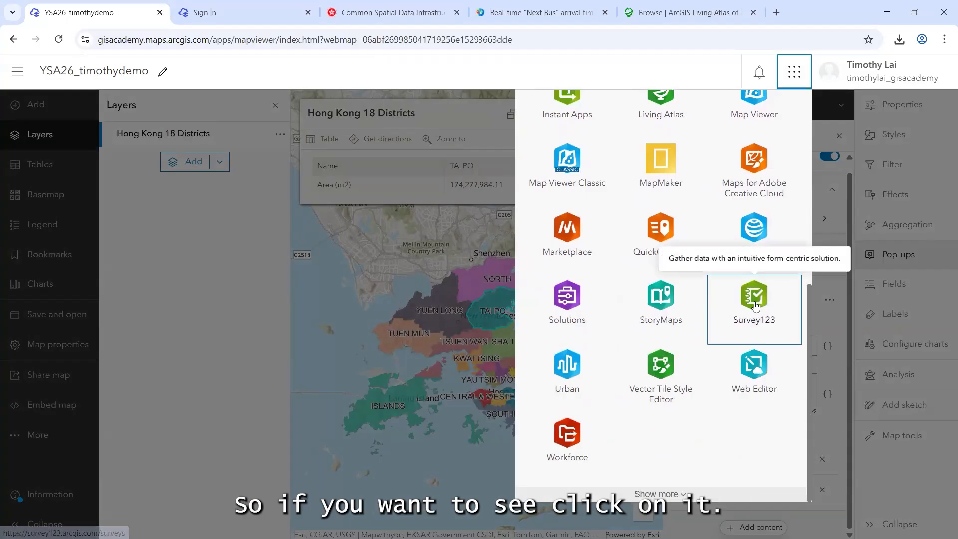
click(756, 305)
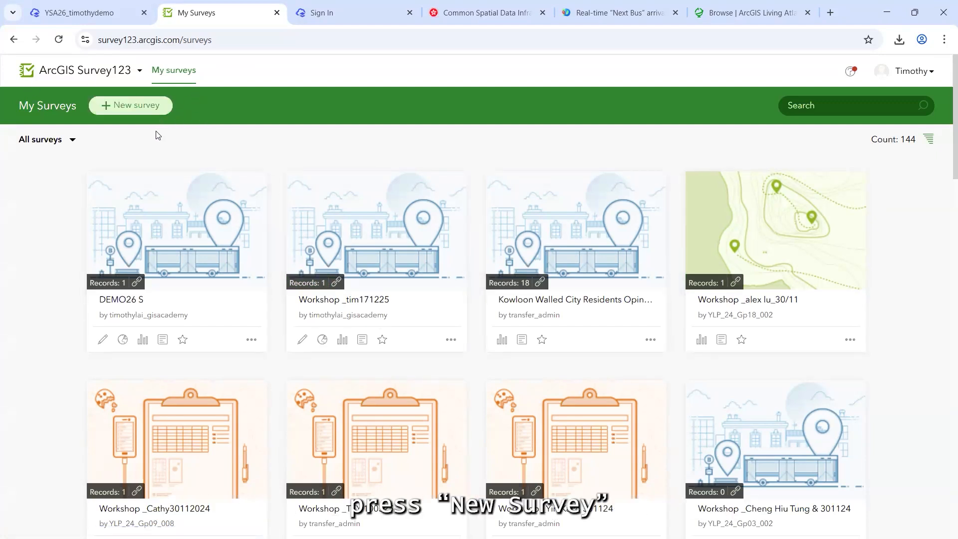
Step: Create a new blank survey and name it with "Workshop _" from the Notepad notes, followed by the author's first name and demo
click(145, 103)
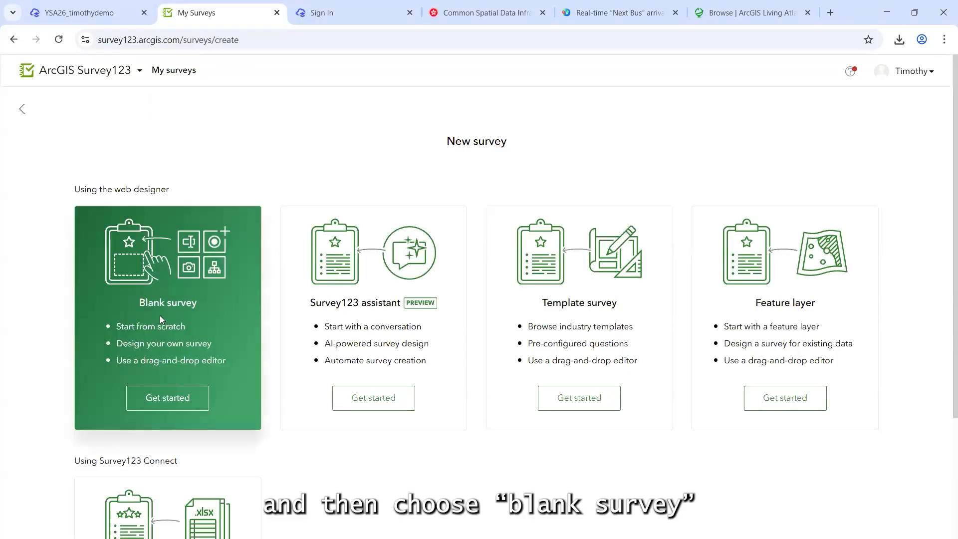
click(179, 399)
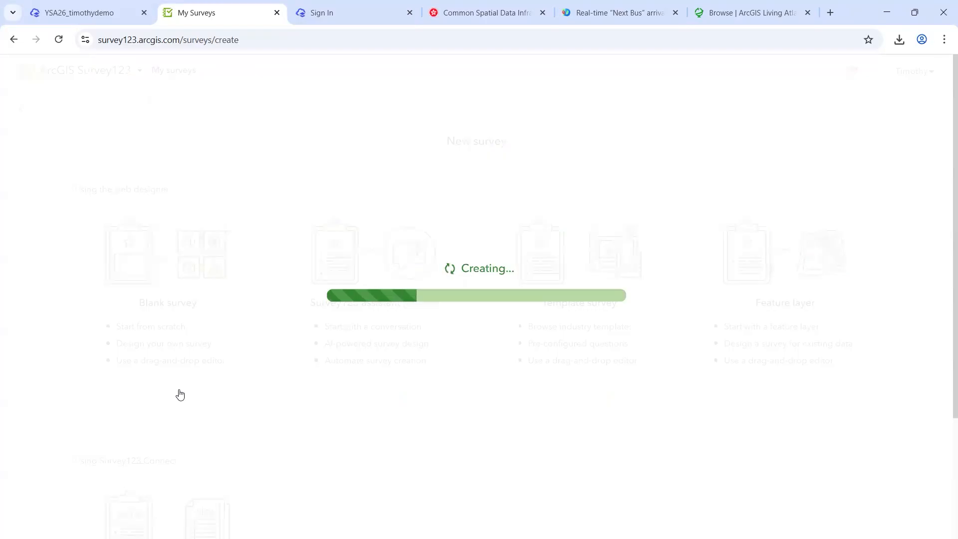
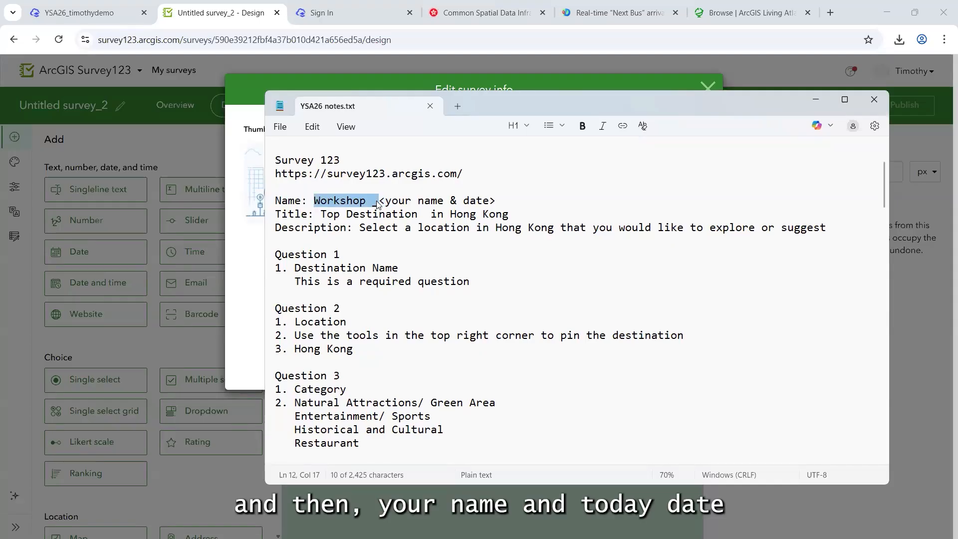
click(810, 95)
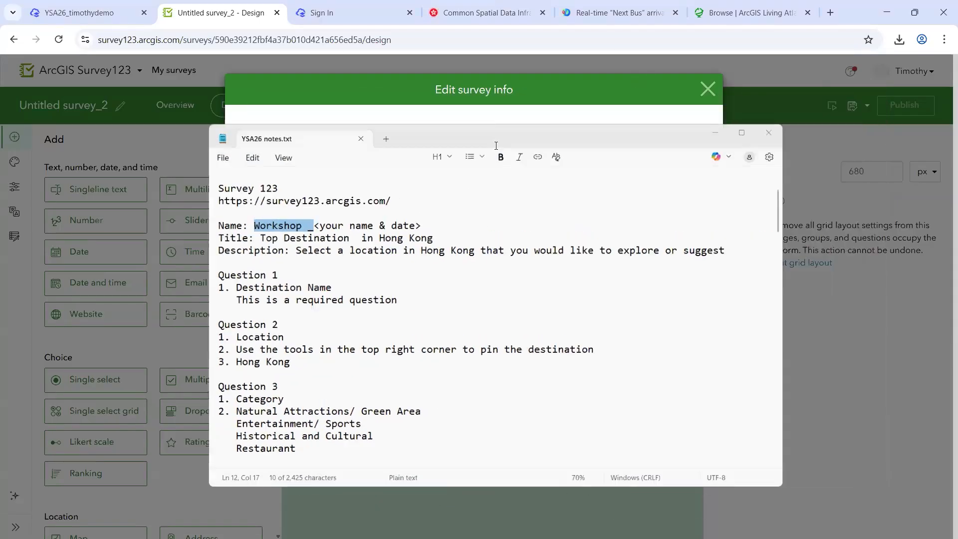
text(Workshop _)
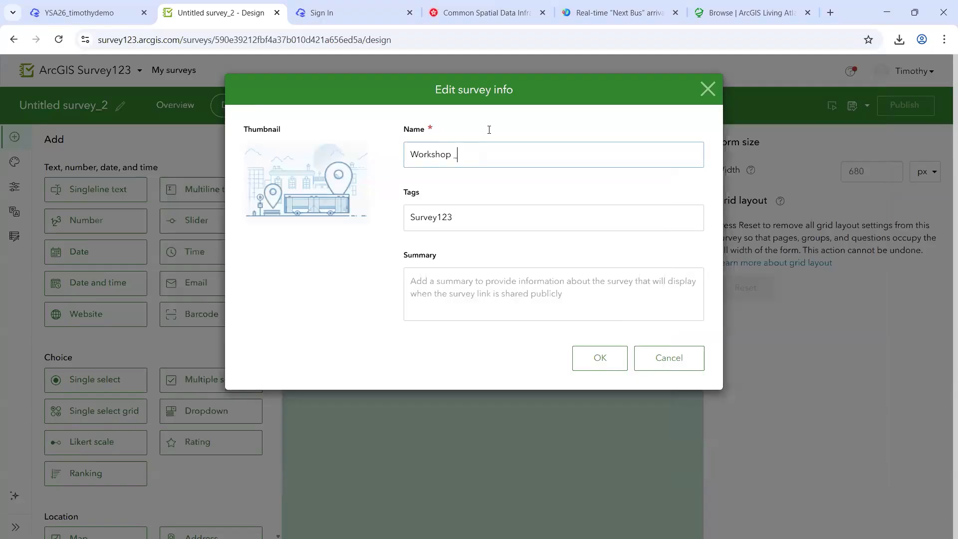
text(timothydemo)
click(597, 367)
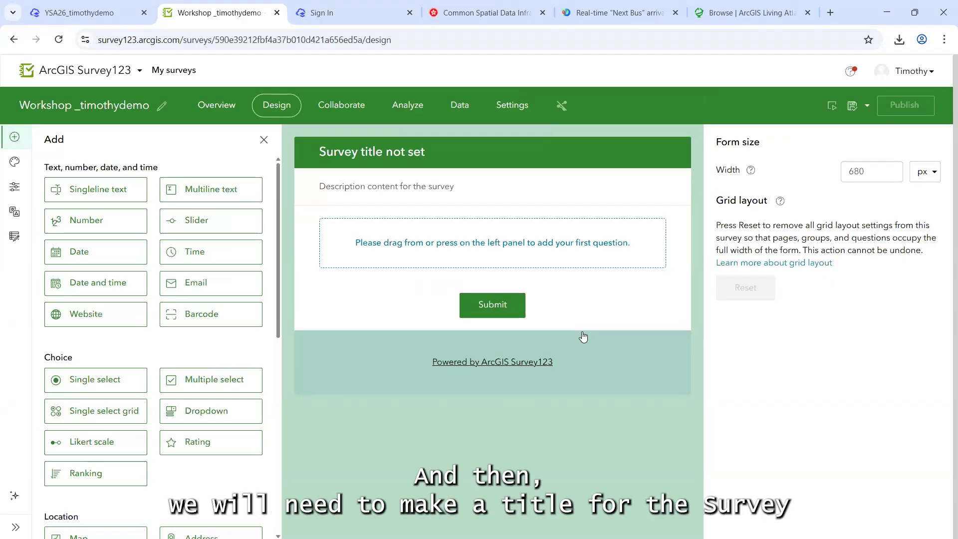
Step: Replace the survey header text with the title "Top Destination in Hong Kong" copied from the Notepad notes
click(416, 158)
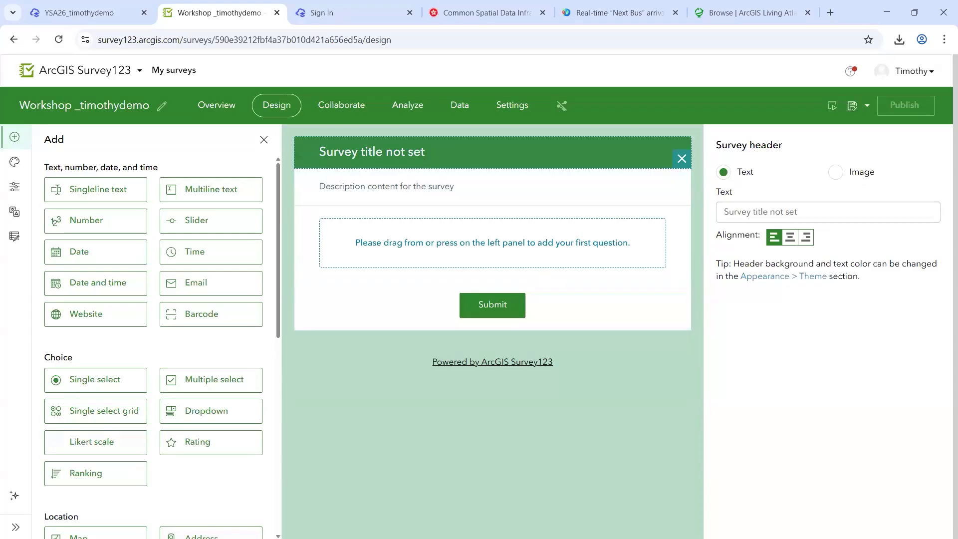
key(alt+Tab)
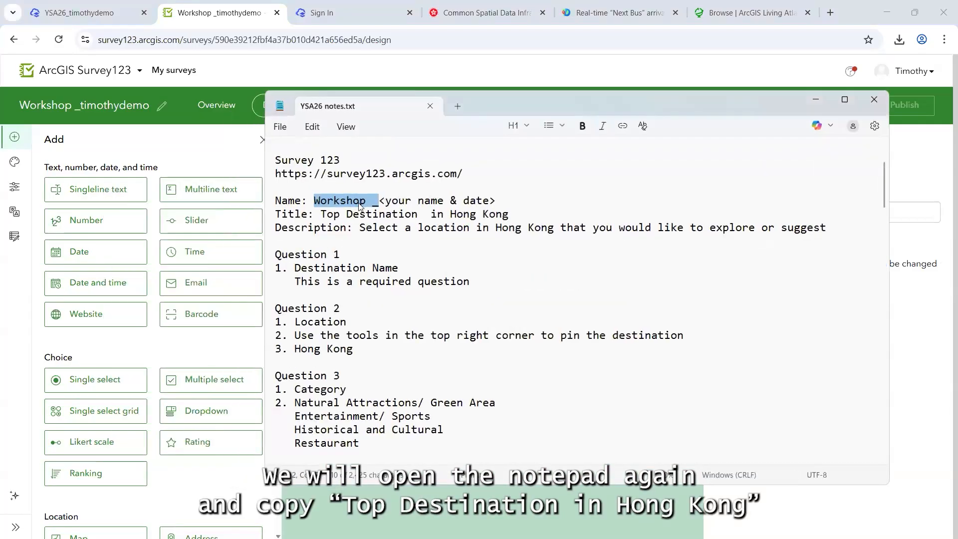
drag(323, 214, 509, 215)
key(ctrl+c)
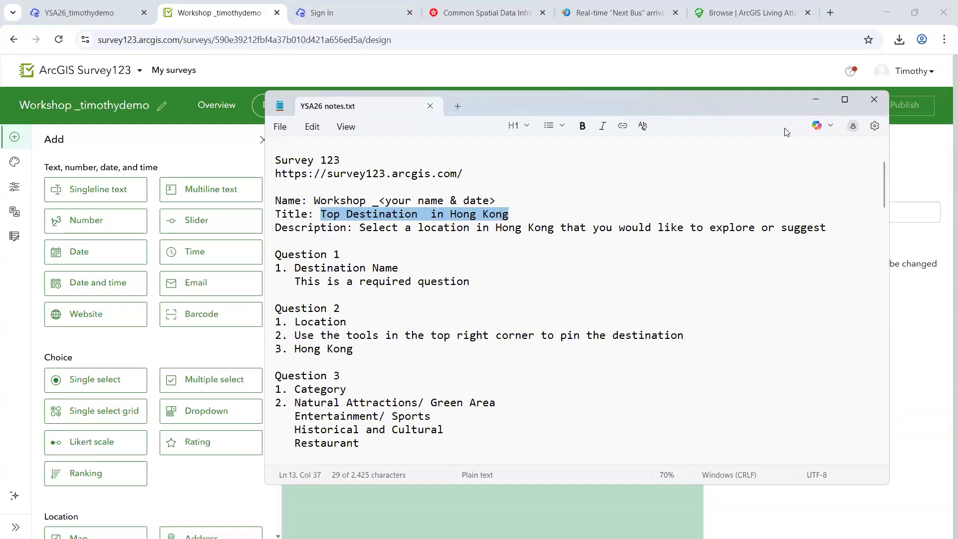
click(816, 99)
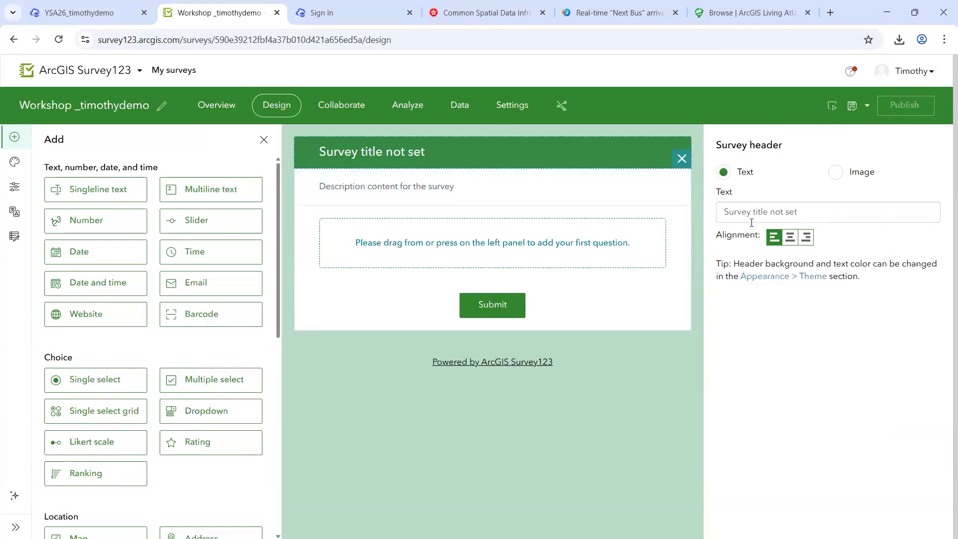
click(742, 210)
key(ctrl+v)
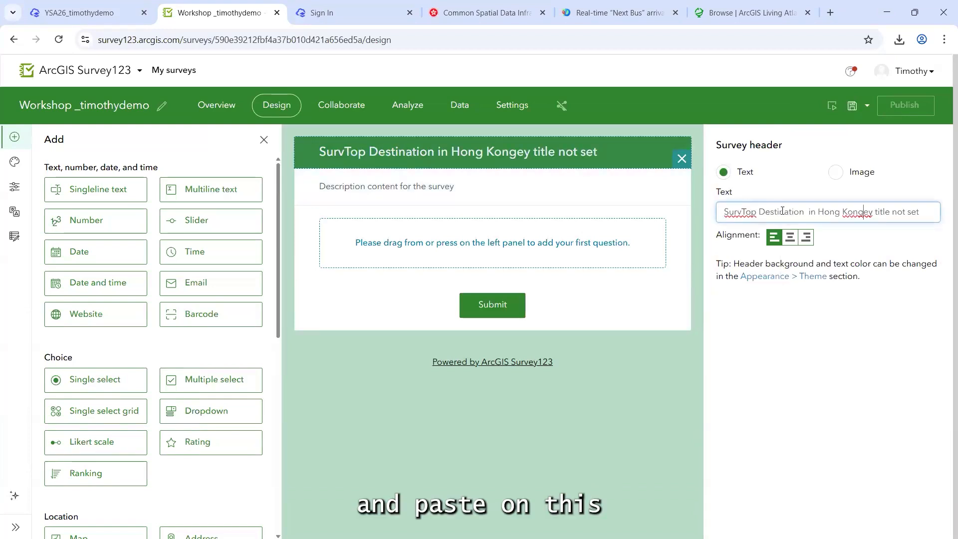
drag(725, 211, 947, 214)
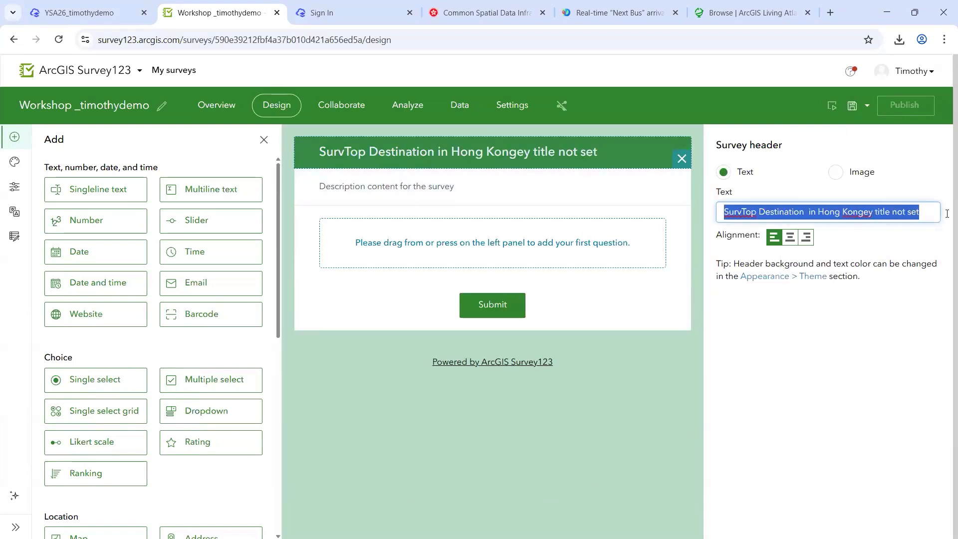
key(BackSpace)
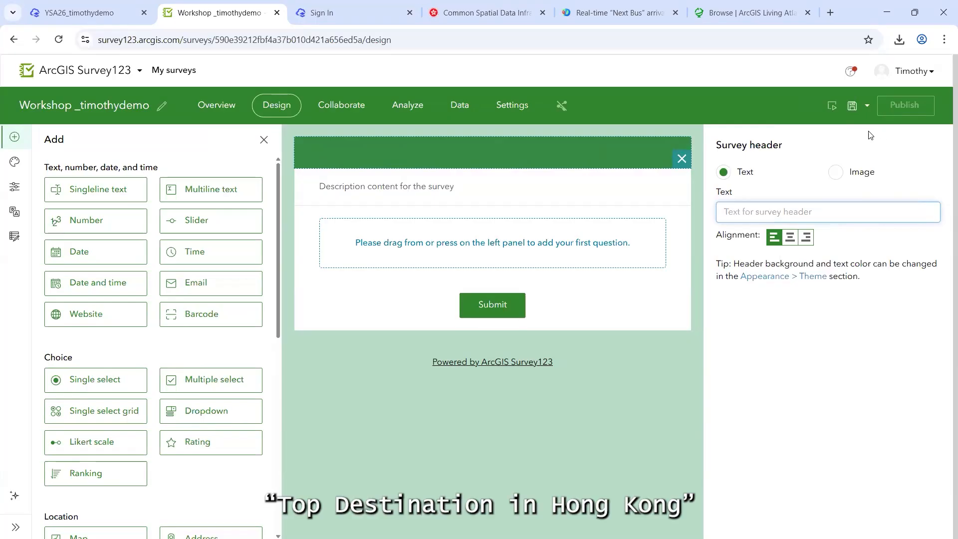
key(ctrl+v)
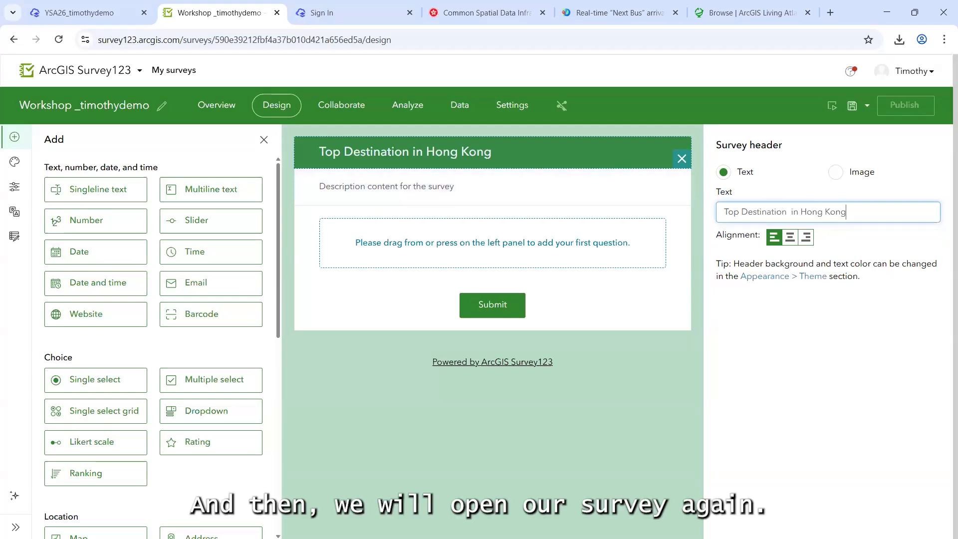
Step: Replace the survey description with "Select a location in Hong Kong that you would like to explore or suggest", copied from the Notepad notes
key(alt+Tab)
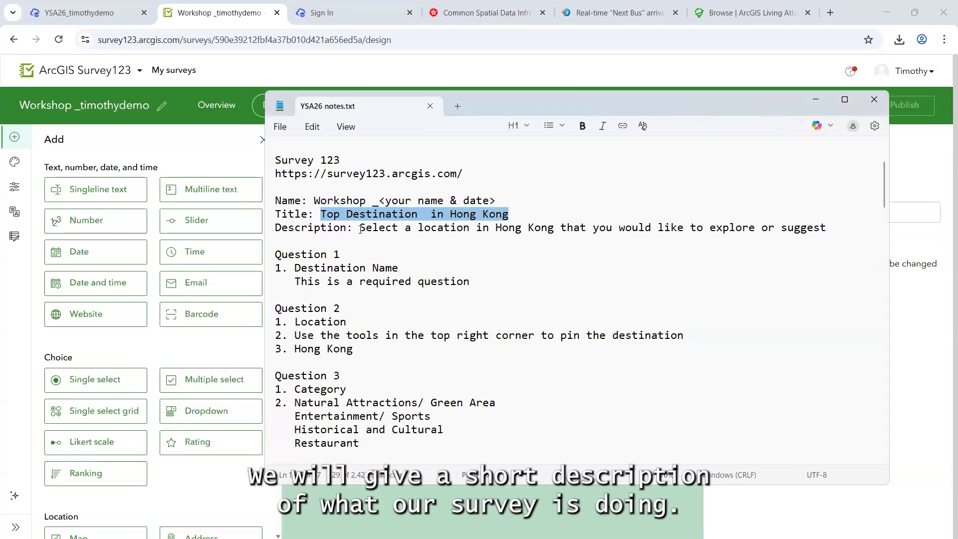
drag(360, 228, 826, 233)
key(ctrl+c)
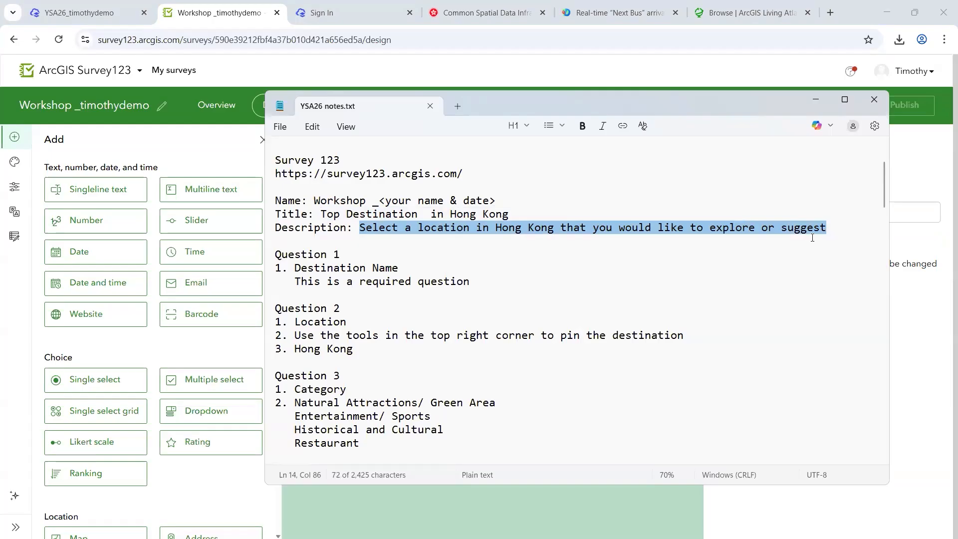
click(816, 100)
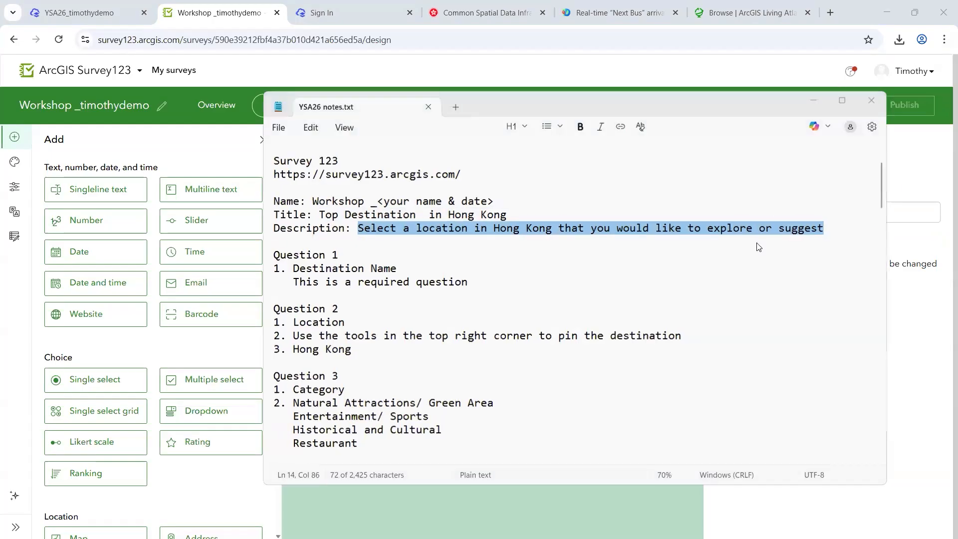
click(401, 195)
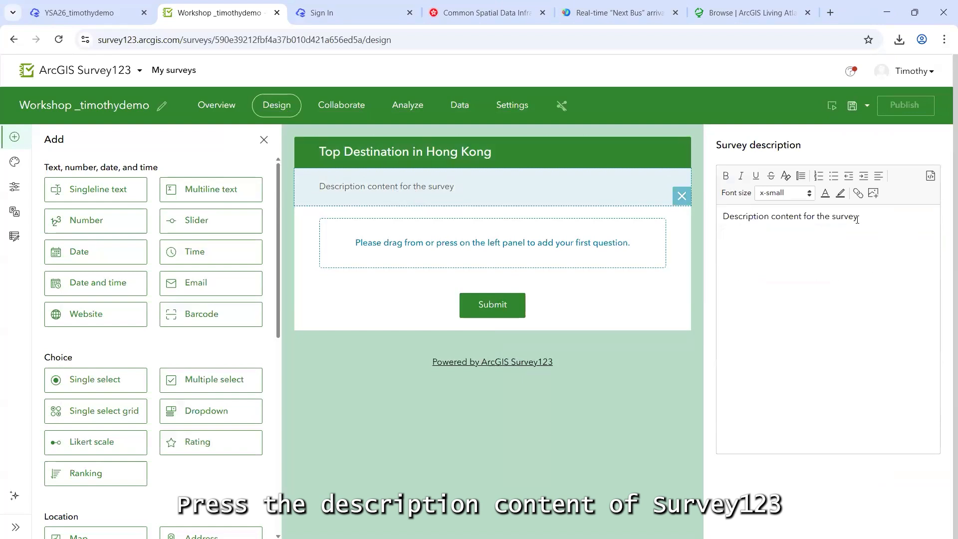
drag(858, 219, 723, 217)
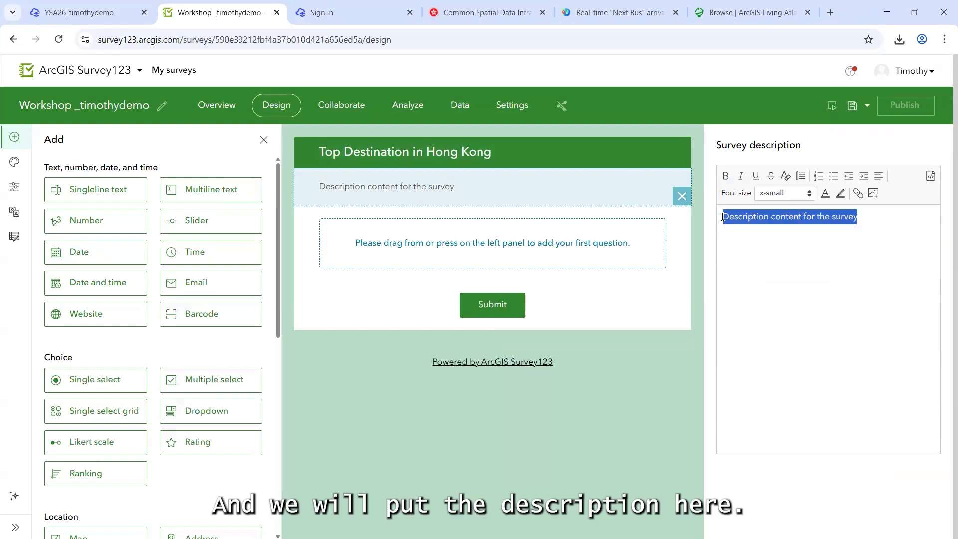
key(ctrl+v)
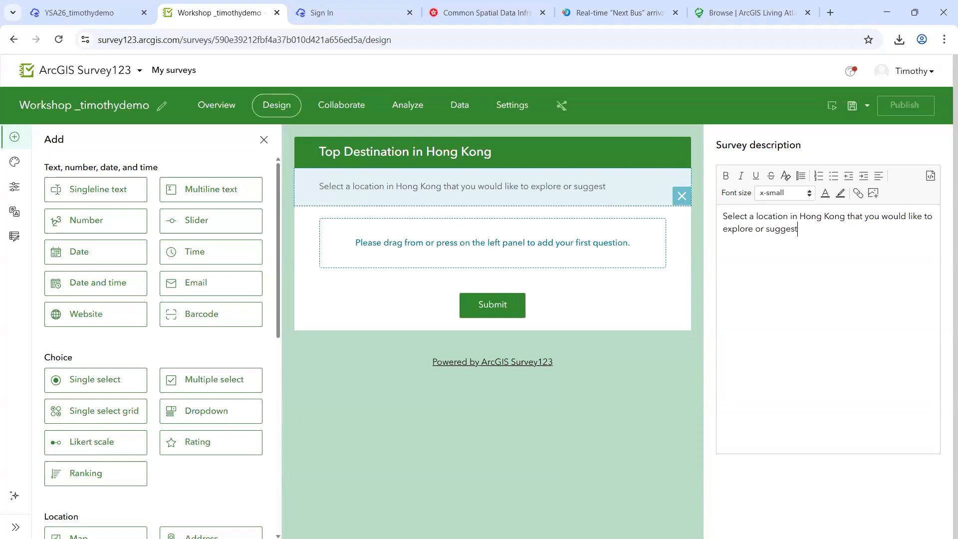
Step: Check the Question 1 details in the Notepad notes and add a singleline text question to the survey
key(alt+Tab)
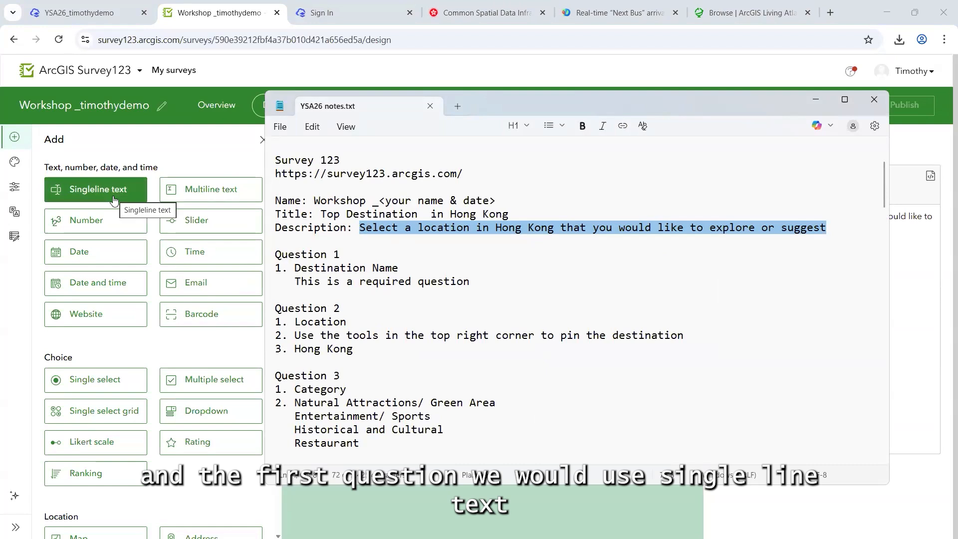
click(815, 100)
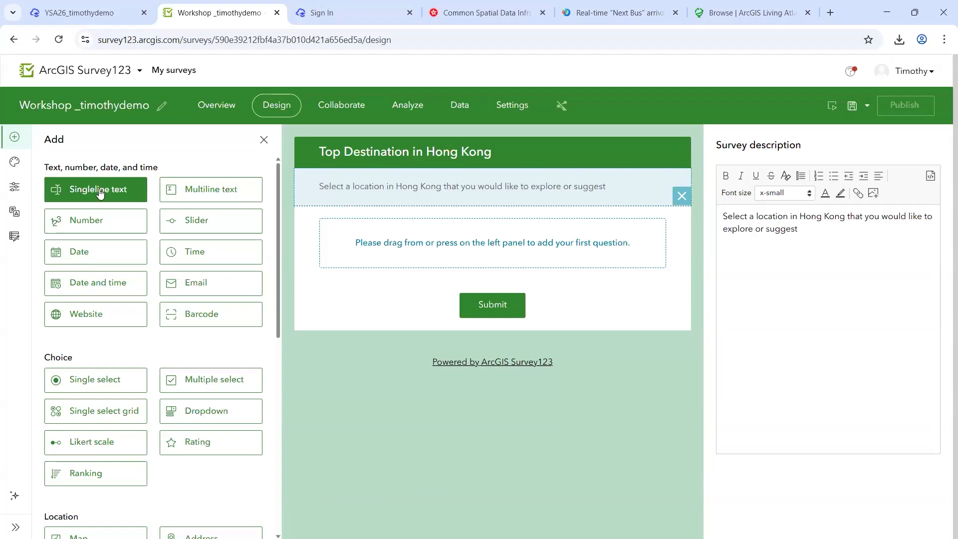
double_click(99, 194)
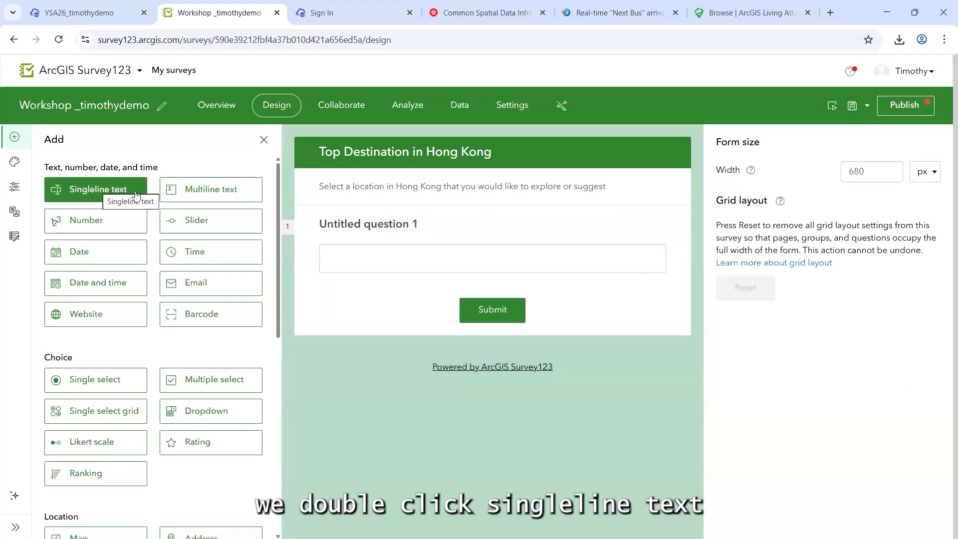
Step: Set the label of the singleline text question to "Destination Name", copied from the Notepad notes
click(423, 229)
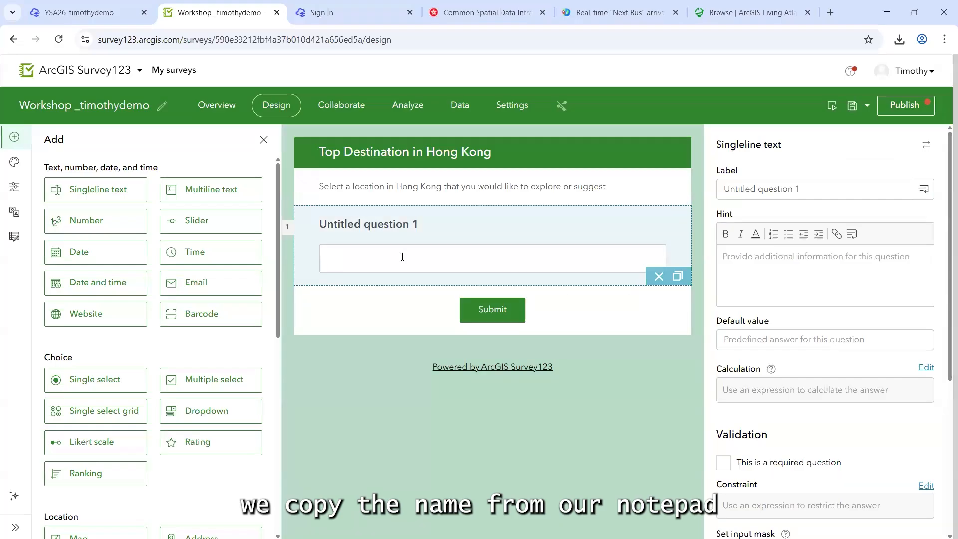
key(alt+Tab)
drag(399, 268, 297, 266)
key(ctrl+c)
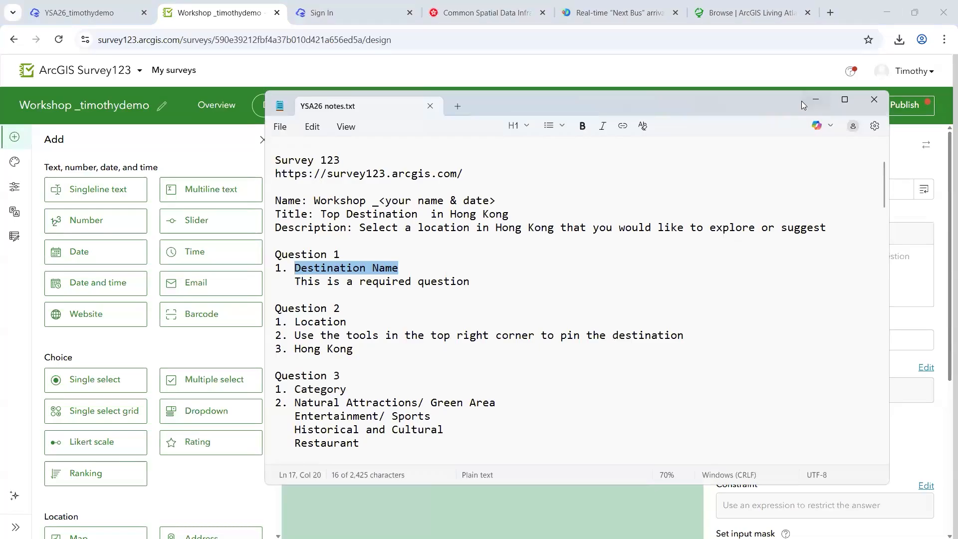
click(816, 100)
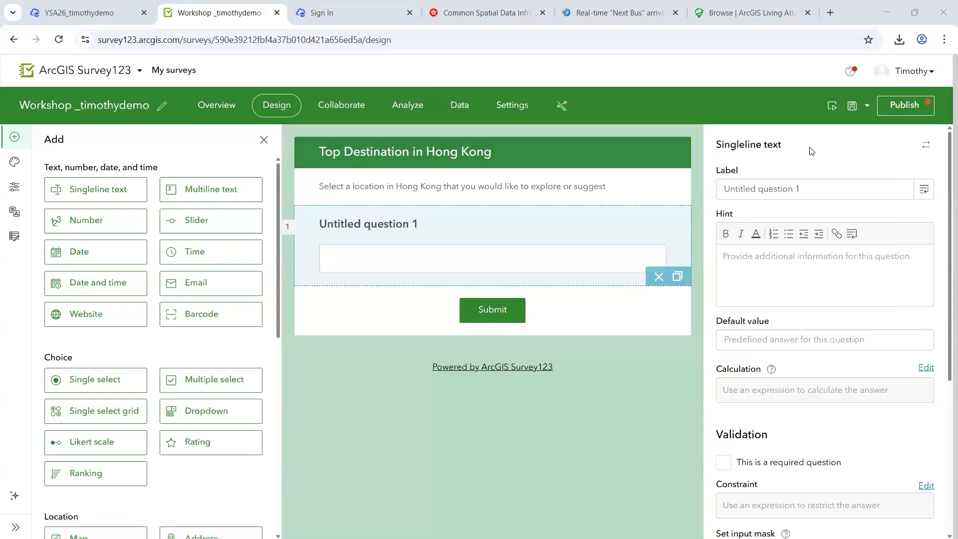
triple_click(817, 195)
key(ctrl+v)
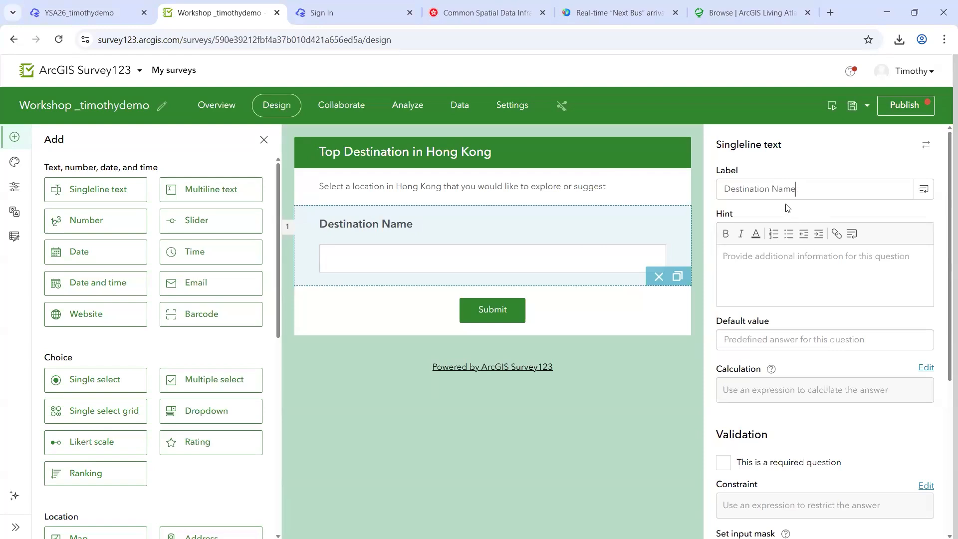
Step: Make the "Destination Name" question a required question
scroll(799, 214, down, 1)
scroll(798, 214, down, 1)
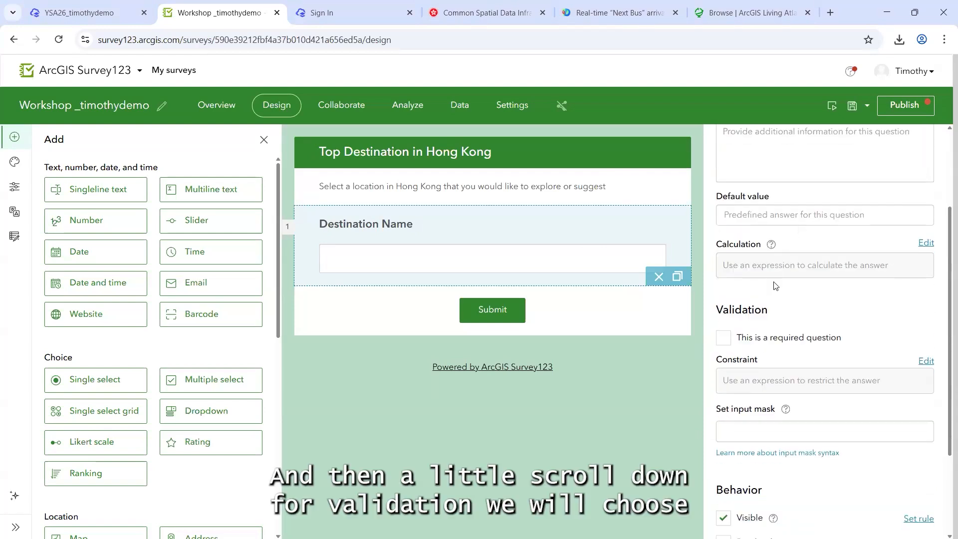
click(725, 338)
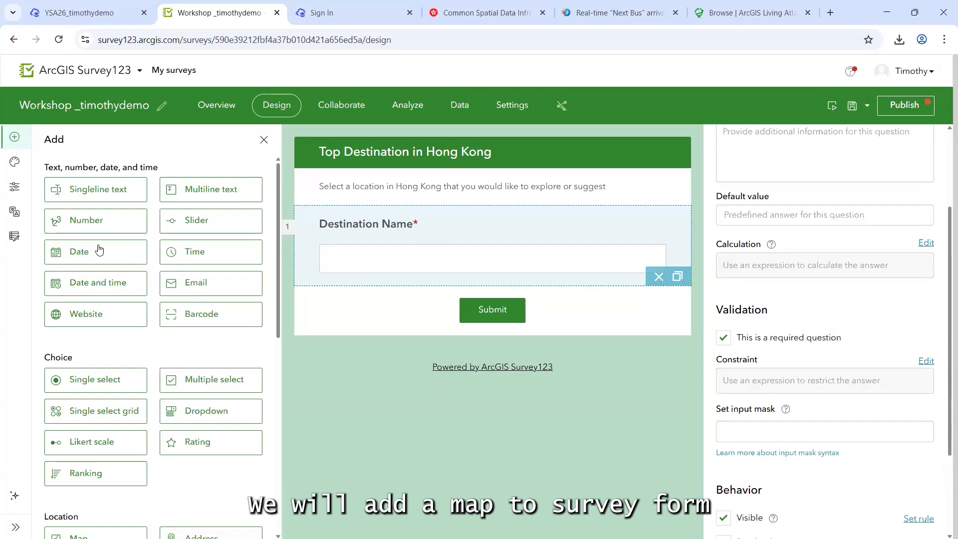
Step: Add a map question to the survey and label it "Location", copied from Question 2 in the Notepad notes
scroll(145, 231, down, 3)
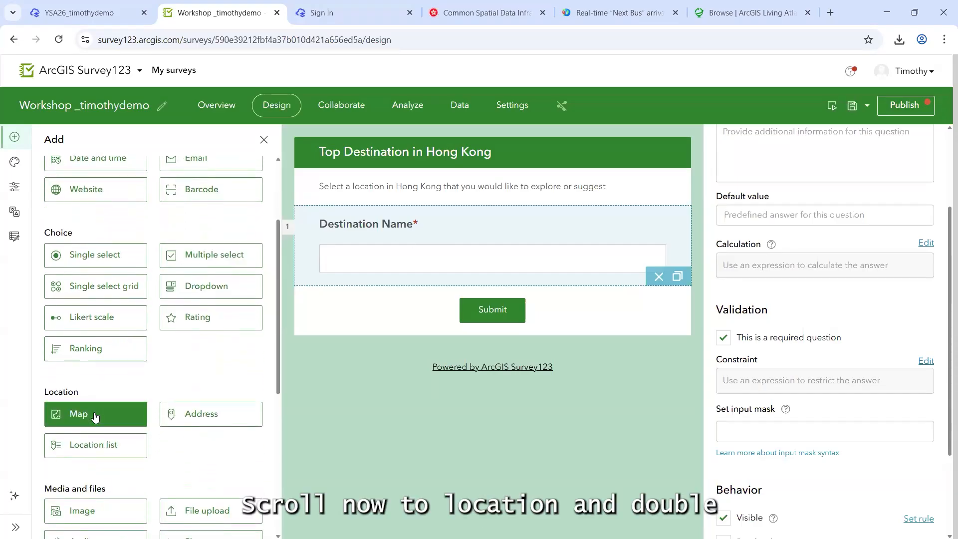
double_click(96, 417)
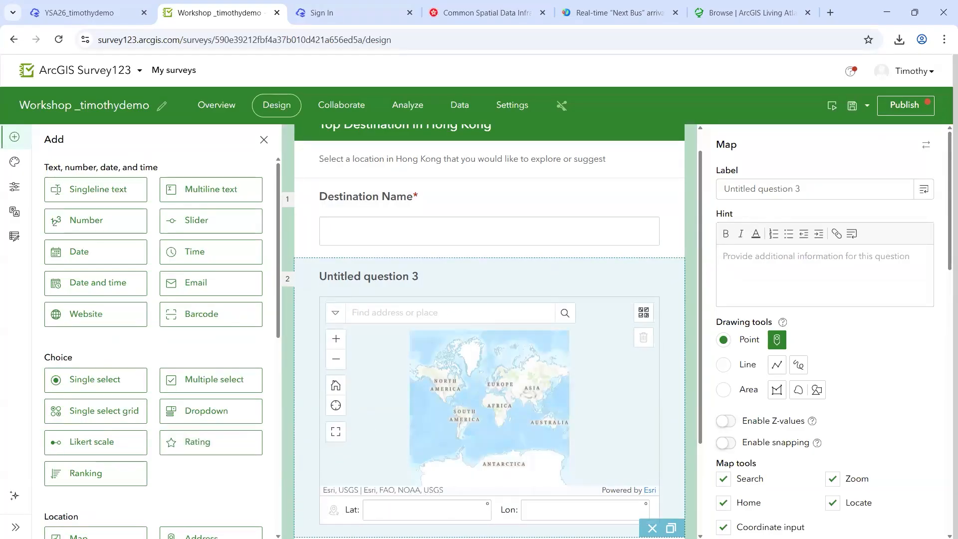
key(alt+Tab)
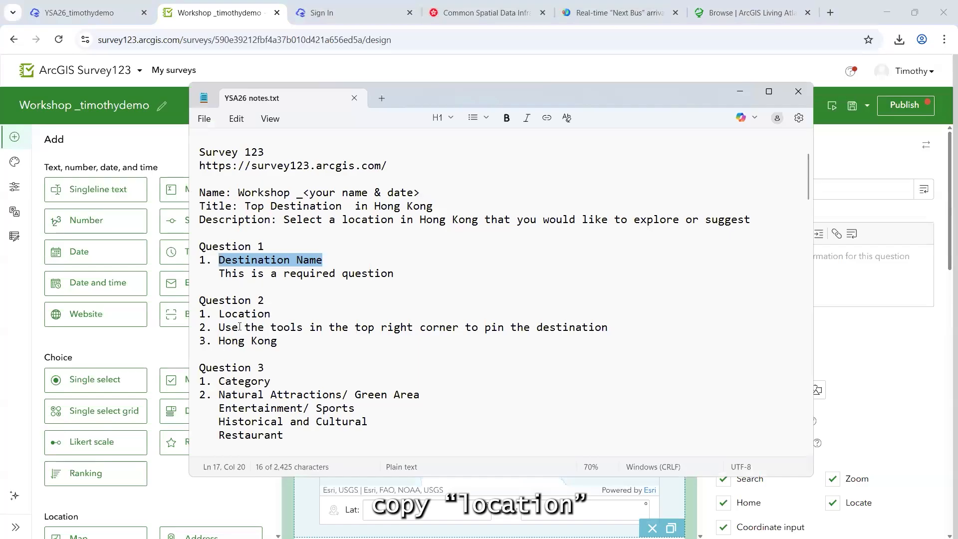
double_click(267, 315)
key(ctrl+c)
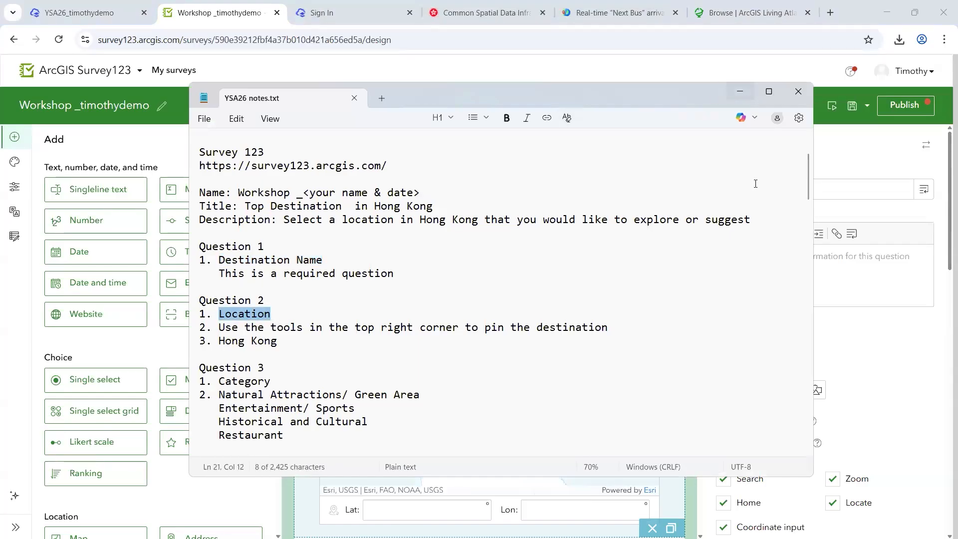
click(740, 91)
triple_click(740, 192)
key(ctrl+v)
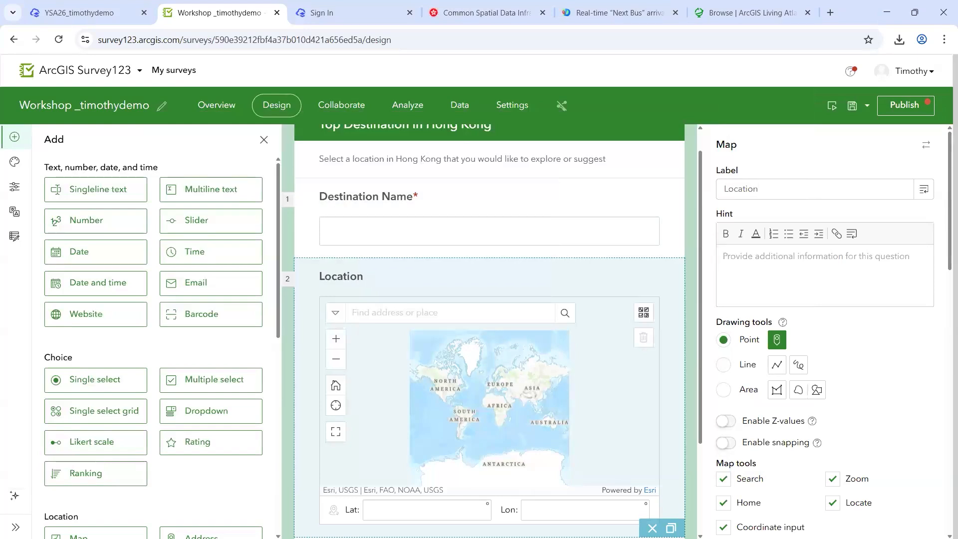
Step: Set the Location question's hint to "Use the tools in the top right corner to pin the destination", copied from the Notepad notes
key(alt+Tab)
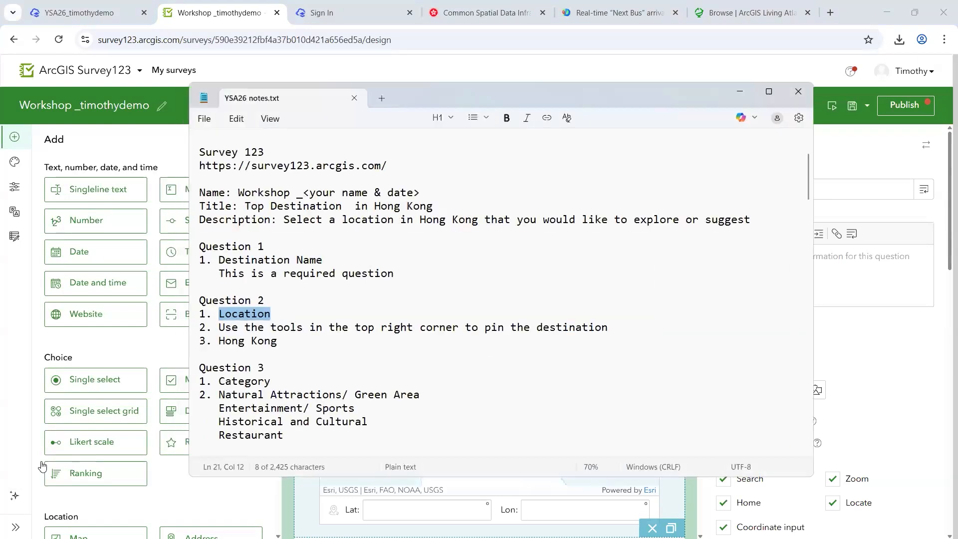
drag(219, 327, 616, 332)
key(ctrl+c)
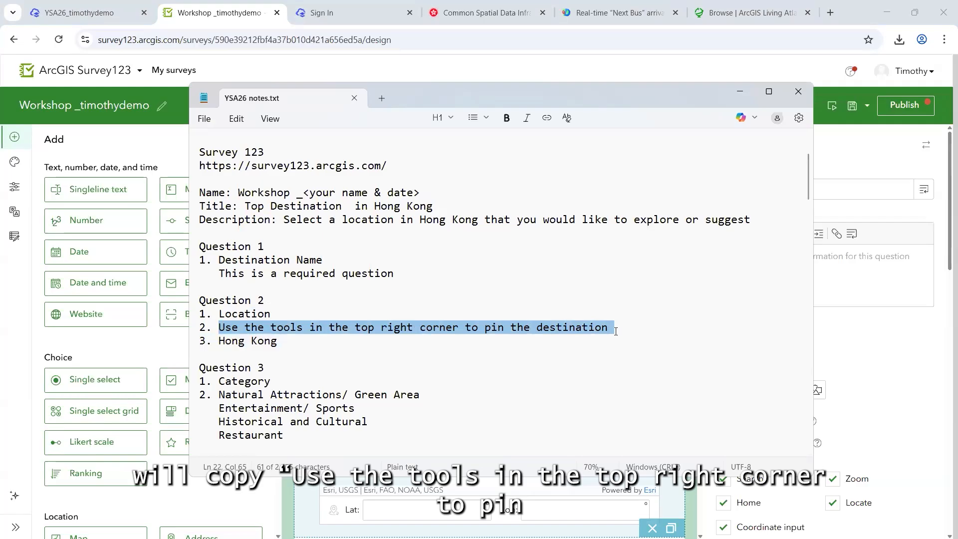
click(740, 92)
key(ctrl+v)
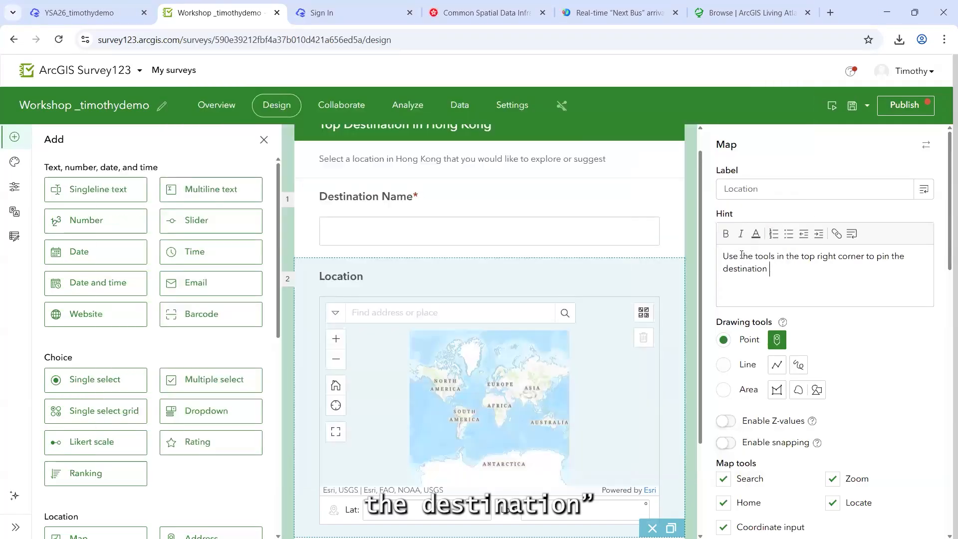
Step: Search for "Hong Kong" in the Location question's map extent, choose that place and zoom in closer on the territory
scroll(371, 230, down, 1)
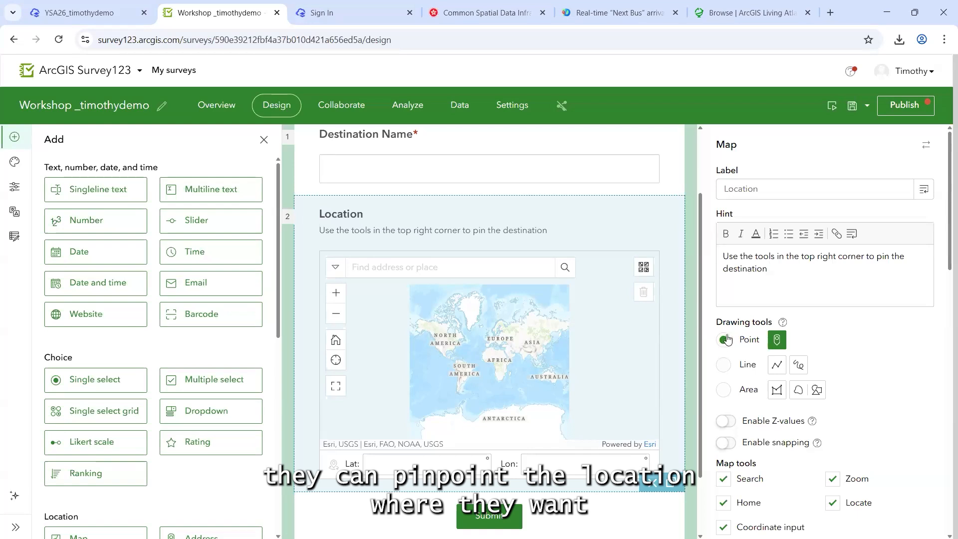
scroll(750, 344, down, 1)
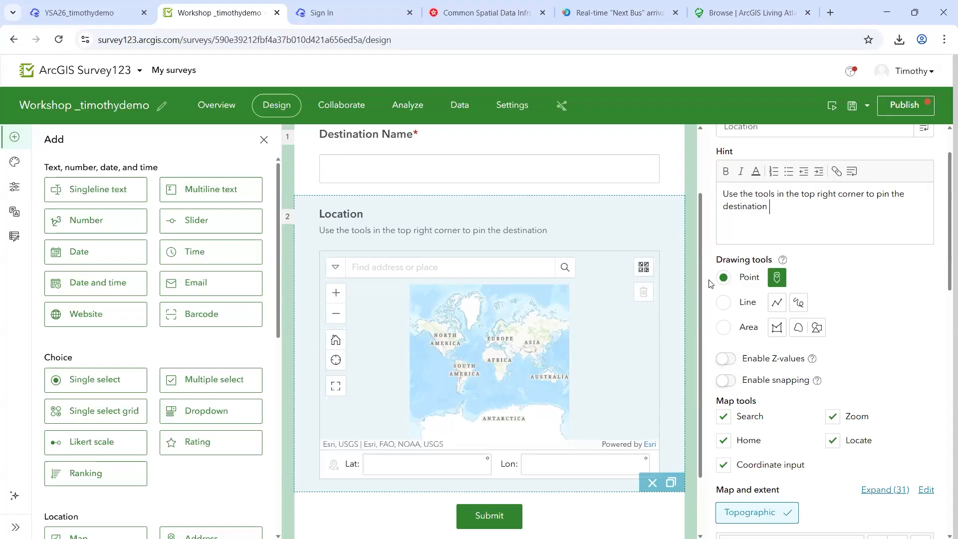
scroll(825, 282, down, 4)
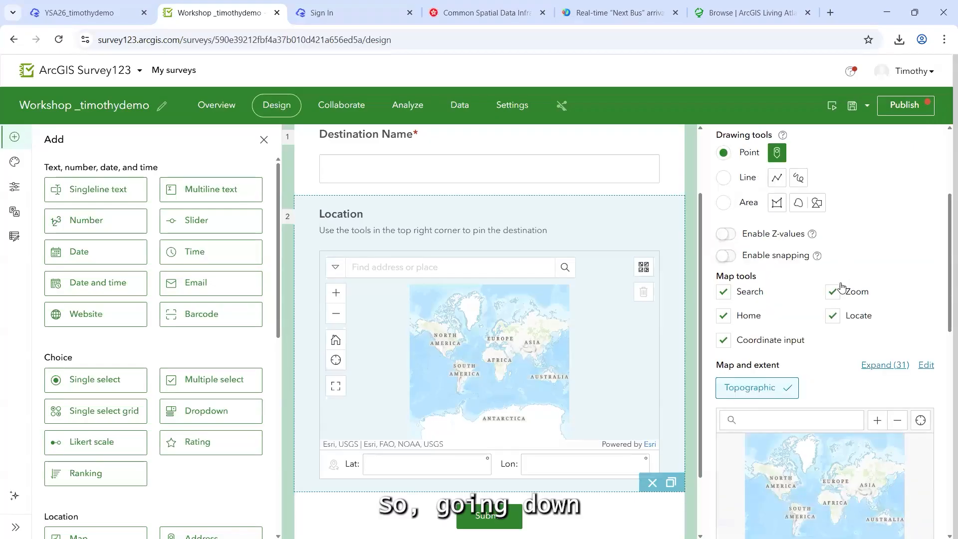
scroll(773, 323, down, 1)
click(766, 294)
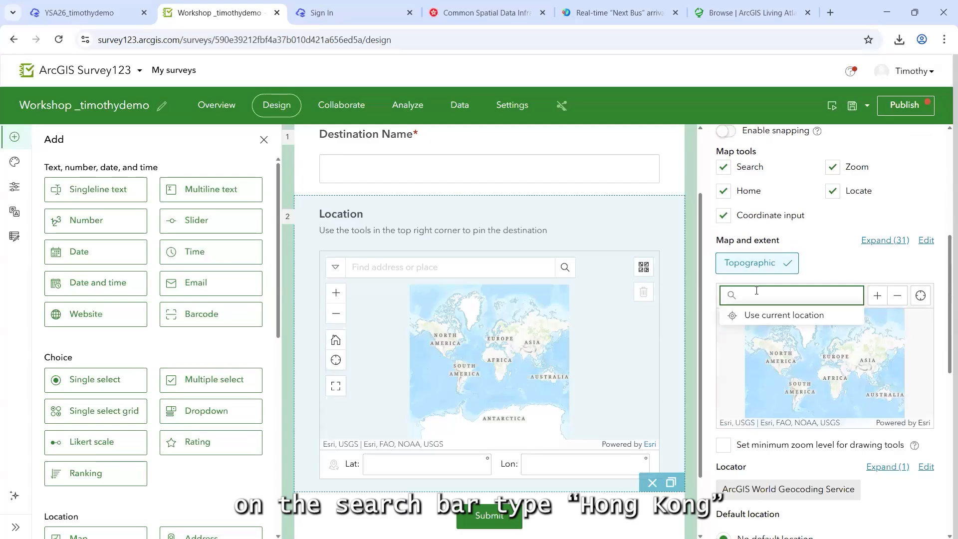
text(hong kong)
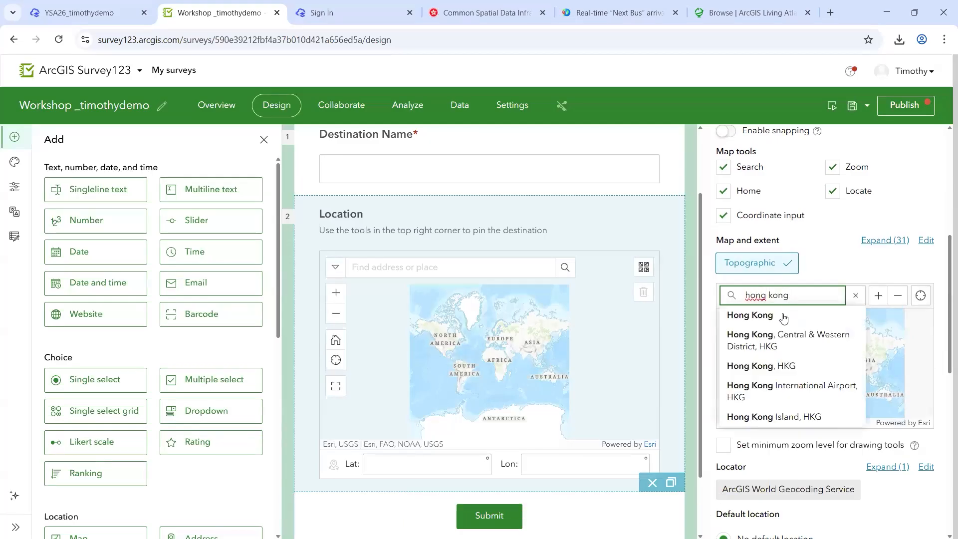
click(784, 317)
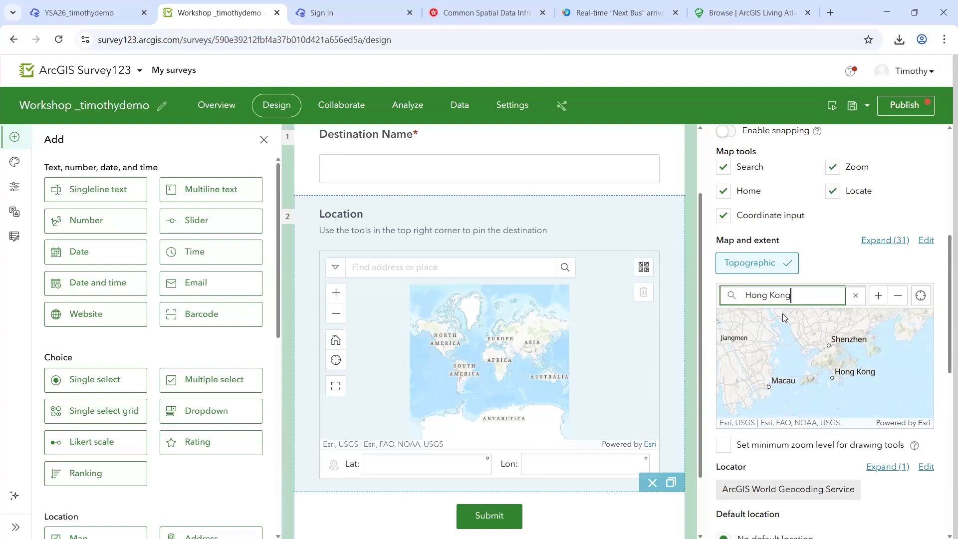
scroll(536, 365, up, 5)
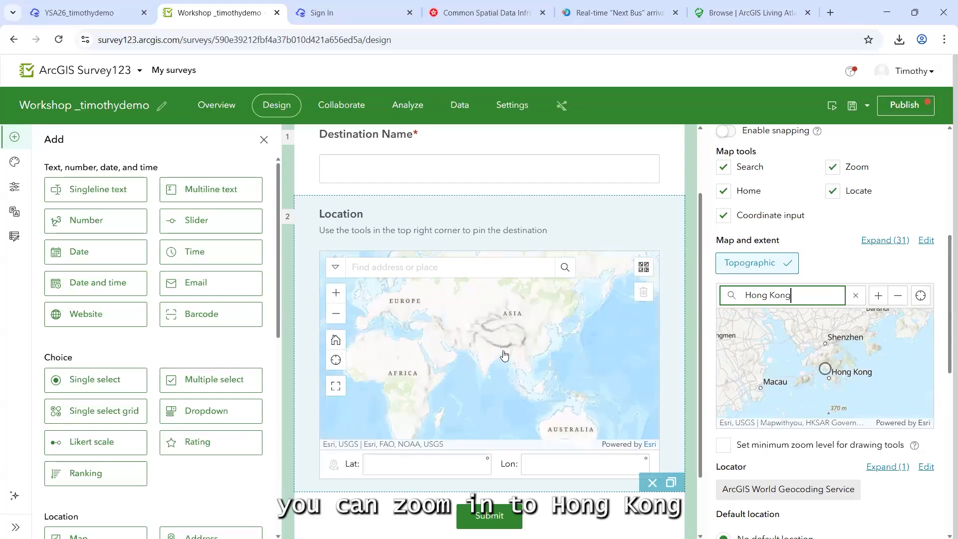
click(879, 296)
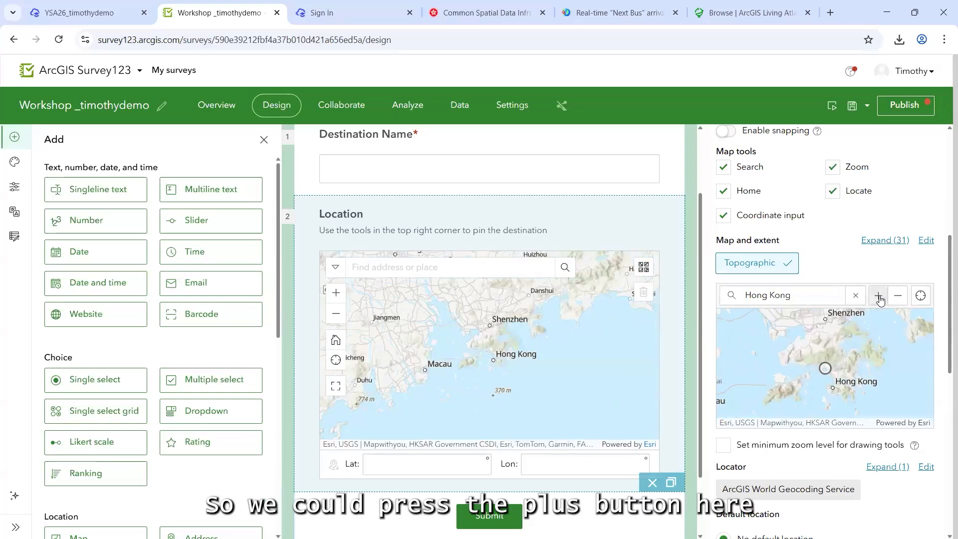
click(880, 296)
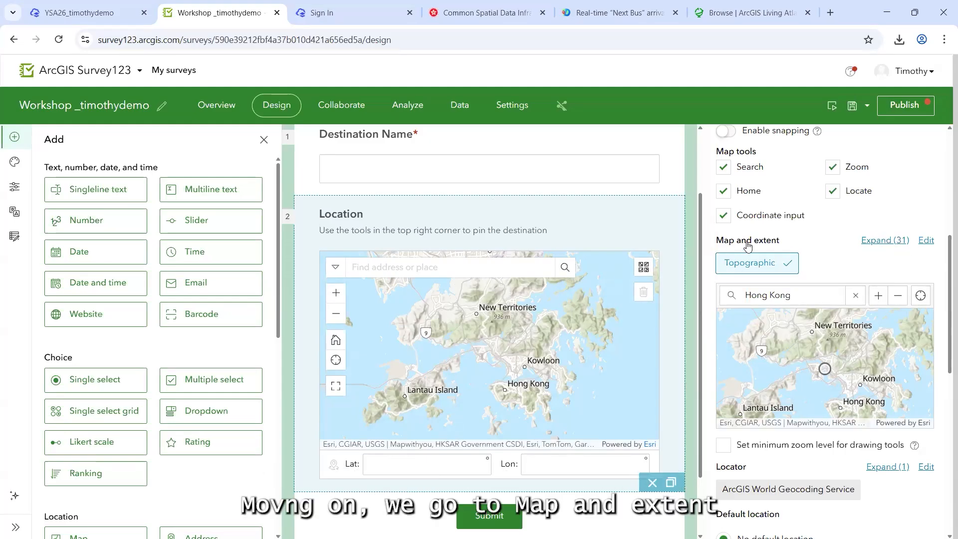
Step: Try the Streets and Imagery basemaps on the Location map and switch back to Topographic
click(876, 242)
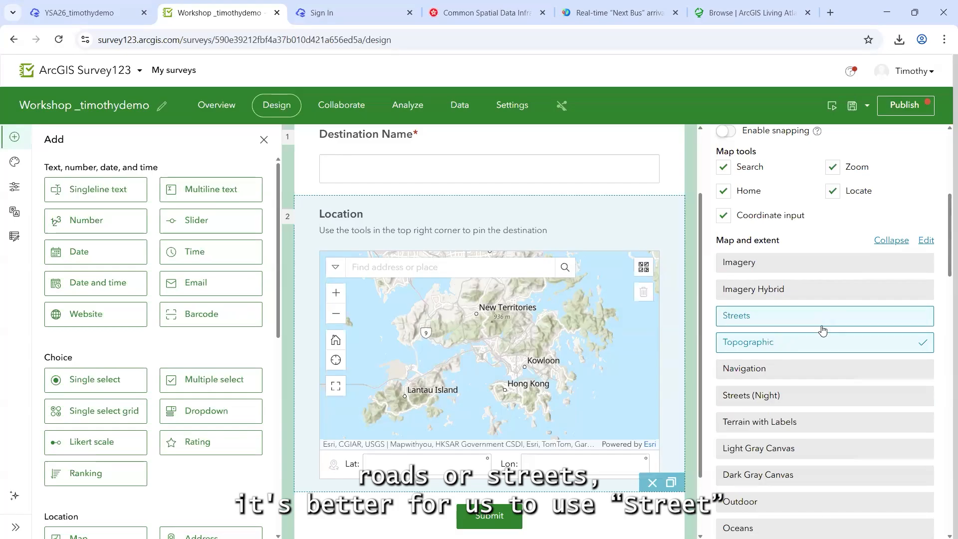
click(769, 319)
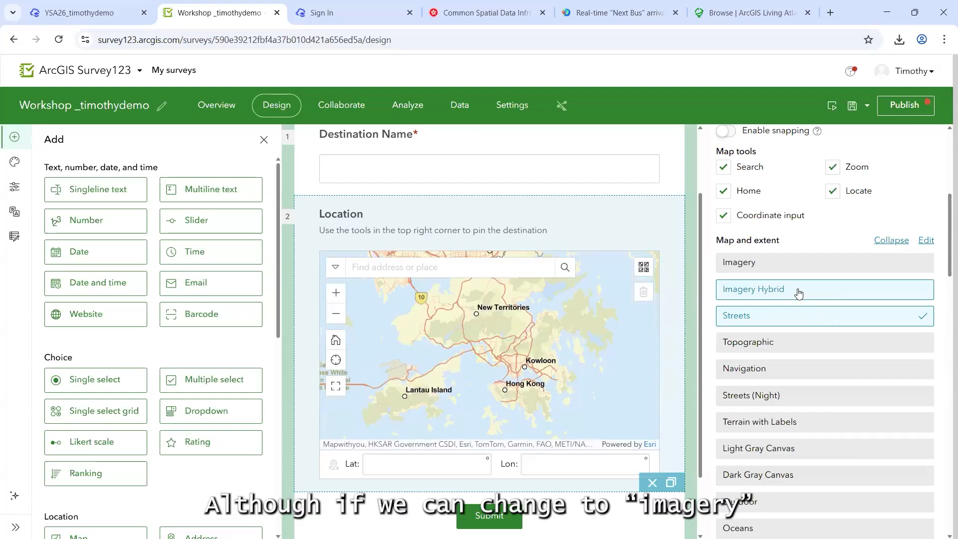
click(788, 267)
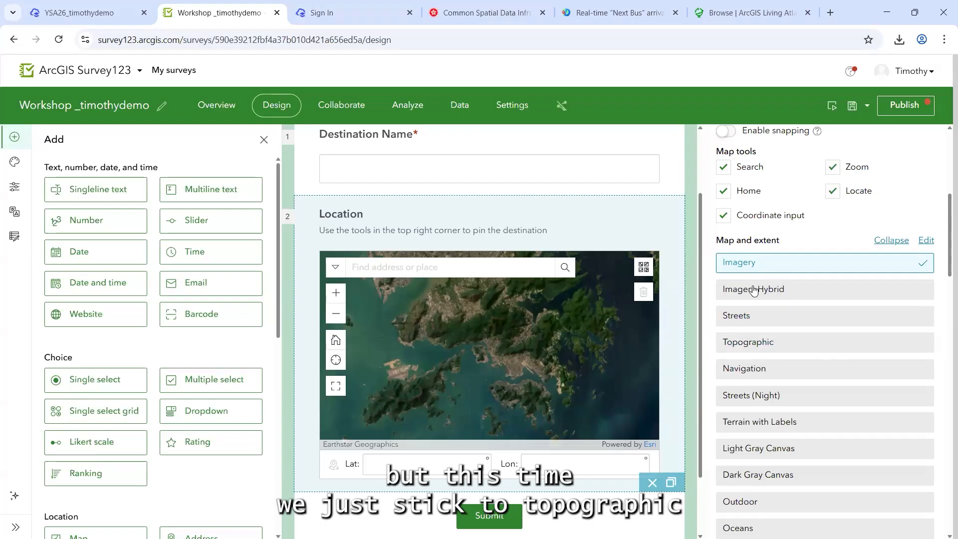
click(772, 344)
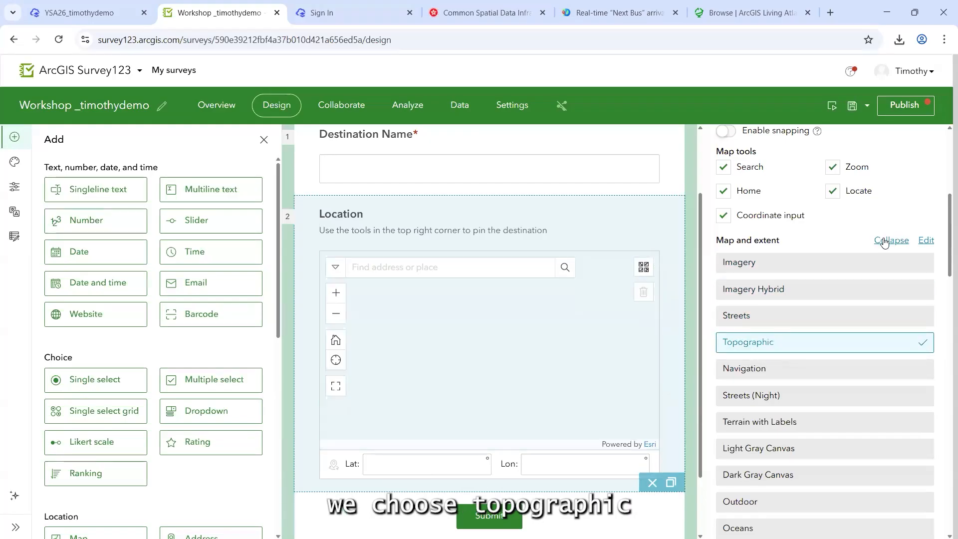
scroll(888, 238, down, 2)
scroll(887, 213, up, 2)
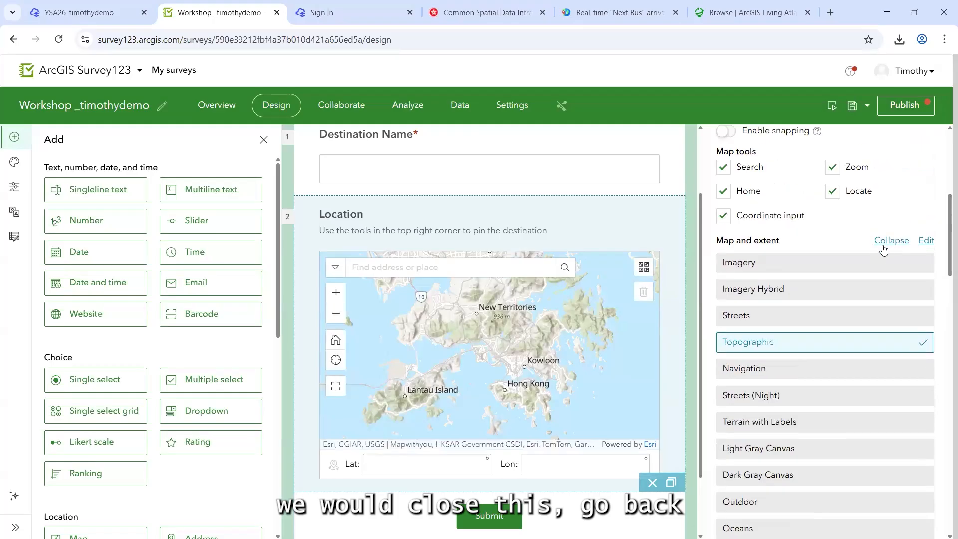
click(879, 241)
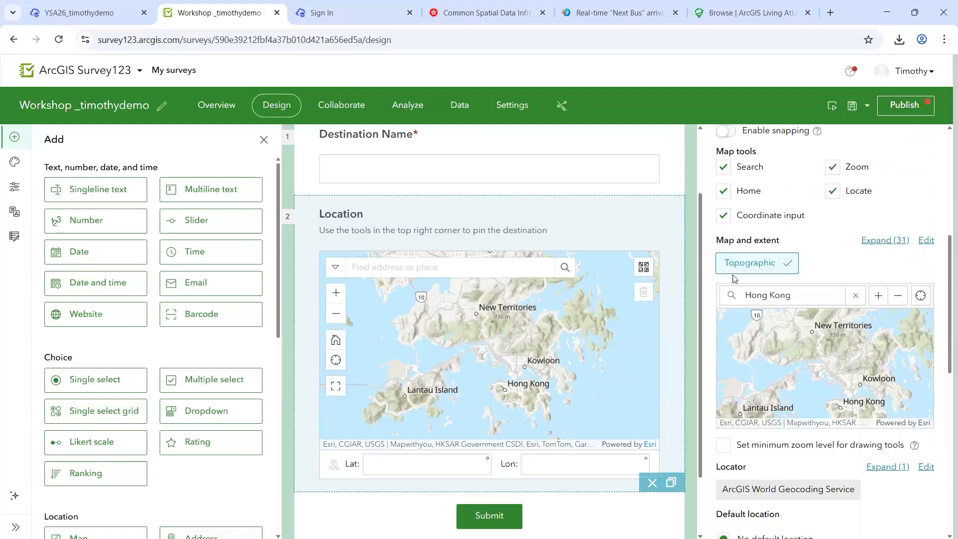
Step: Recentre the Location map's extent on Hong Kong and make the Location question required
scroll(744, 301, down, 1)
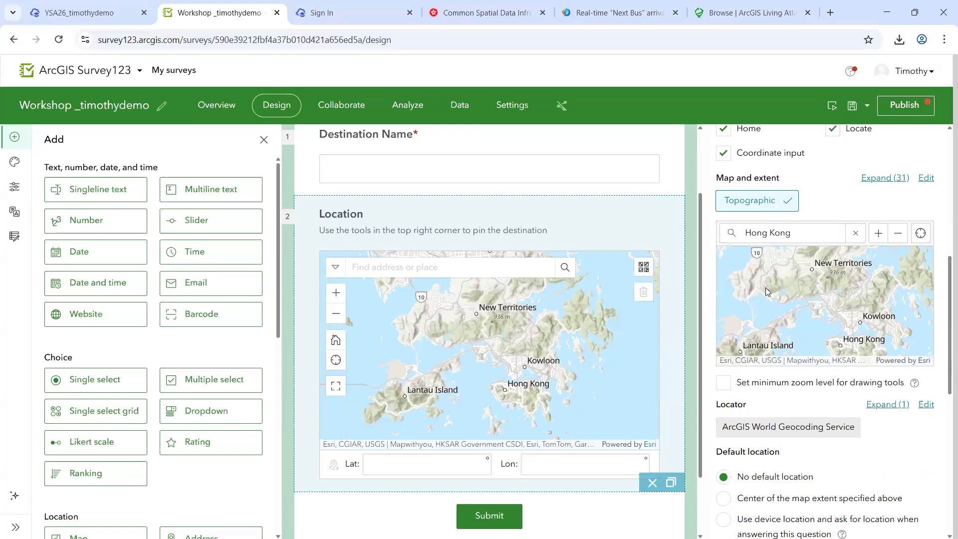
click(877, 234)
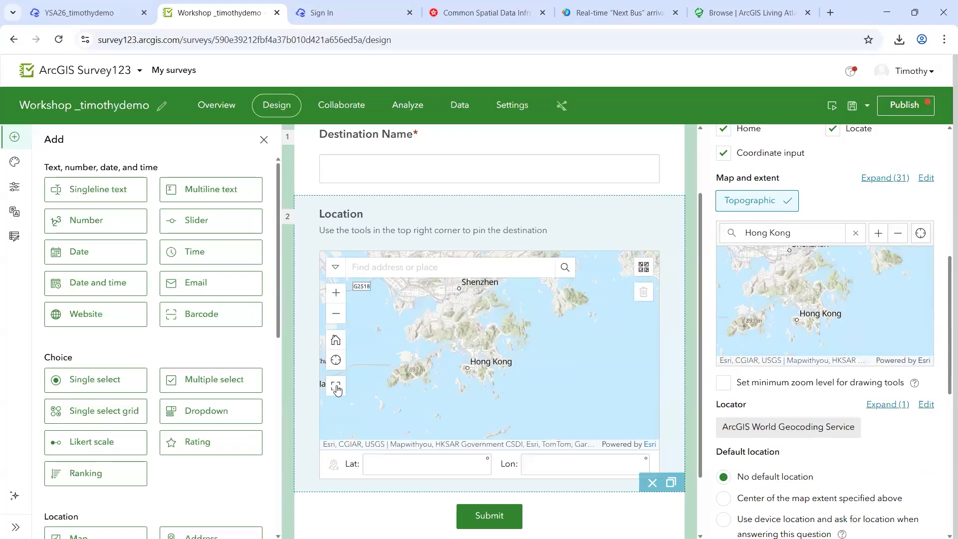
click(878, 233)
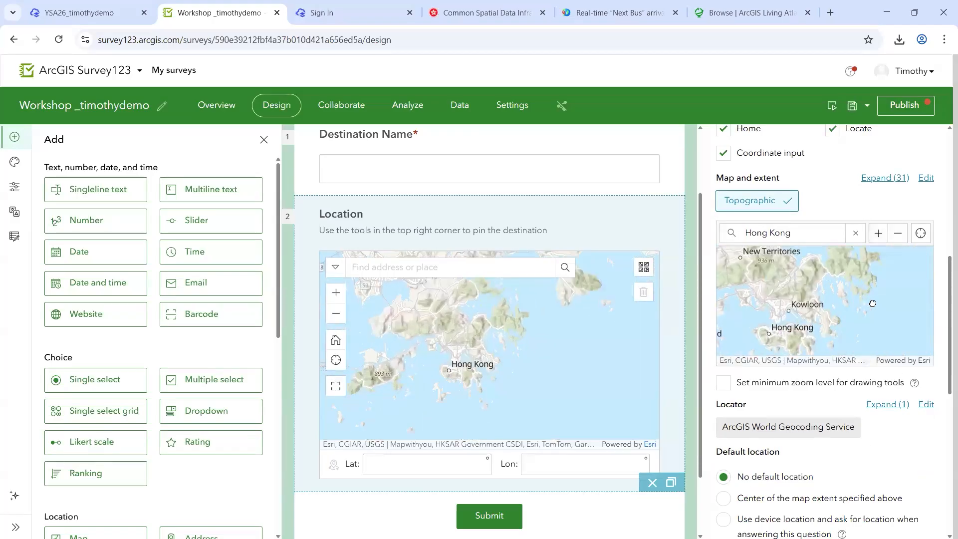
drag(873, 311, 943, 312)
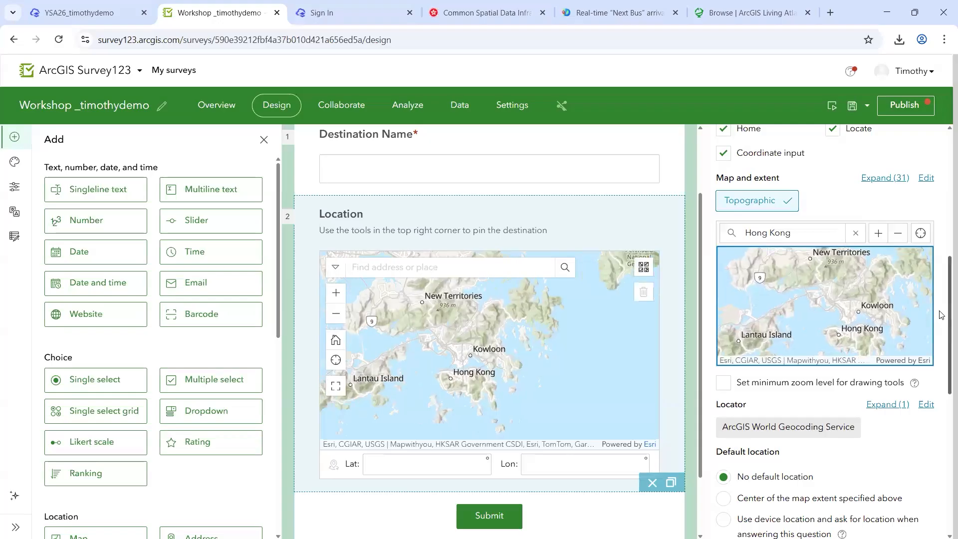
scroll(944, 306, down, 5)
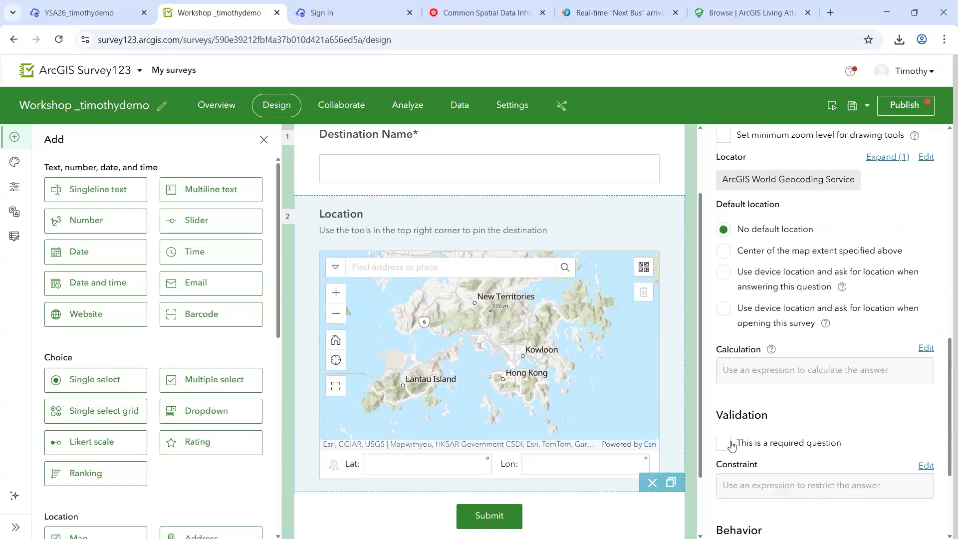
click(728, 445)
Step: Add a multiple select question below the Location map question
scroll(227, 314, down, 1)
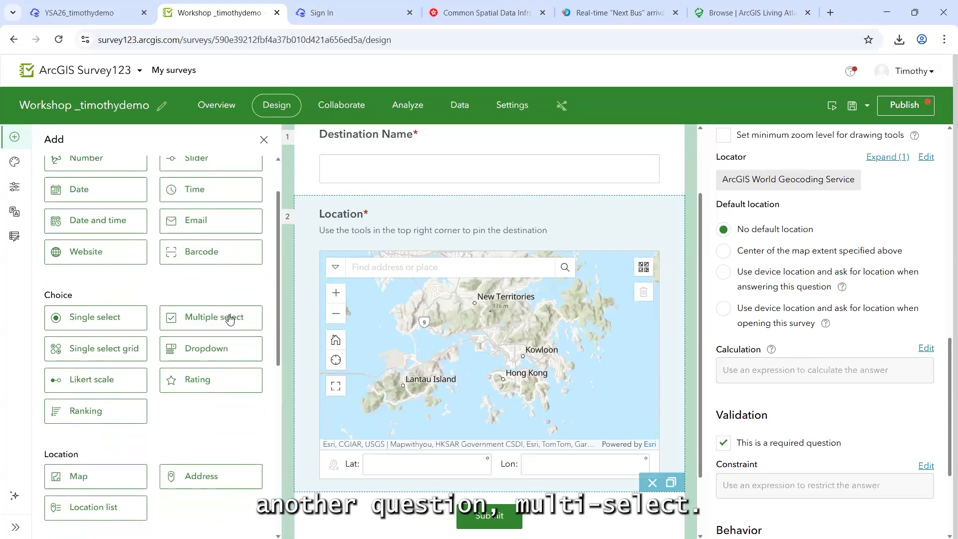
scroll(518, 273, down, 1)
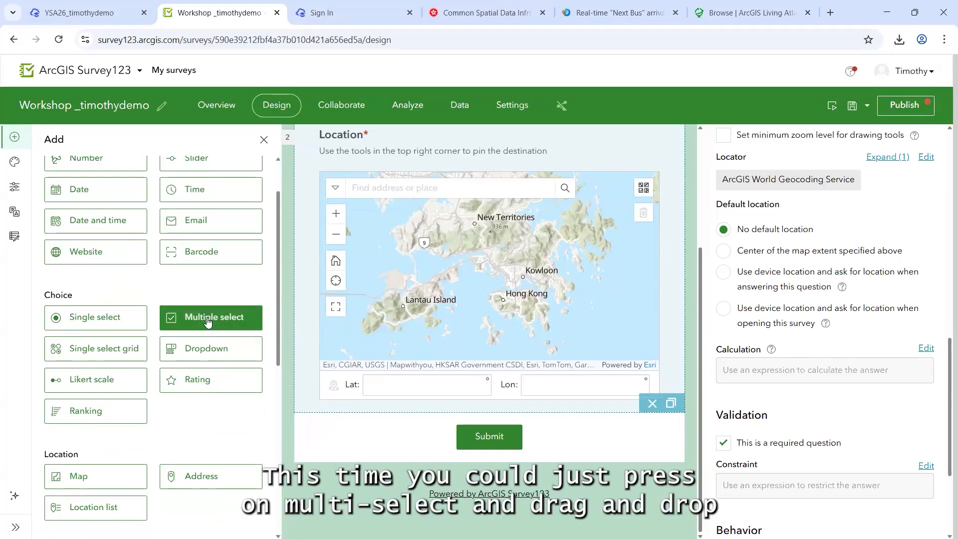
drag(208, 322, 210, 323)
drag(274, 372, 372, 438)
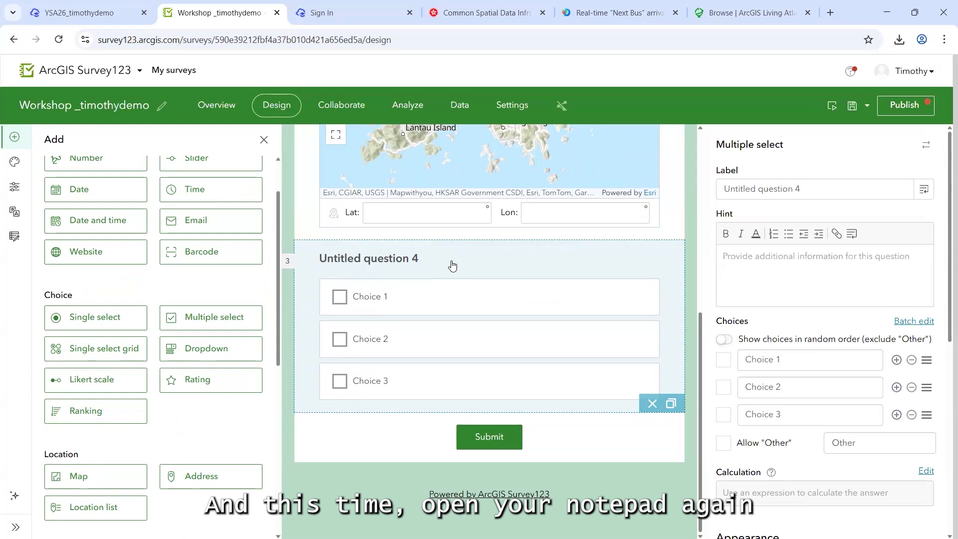
Step: Copy "Category" from the YSA26 notes and use it as the label of the new multiple select question
click(93, 537)
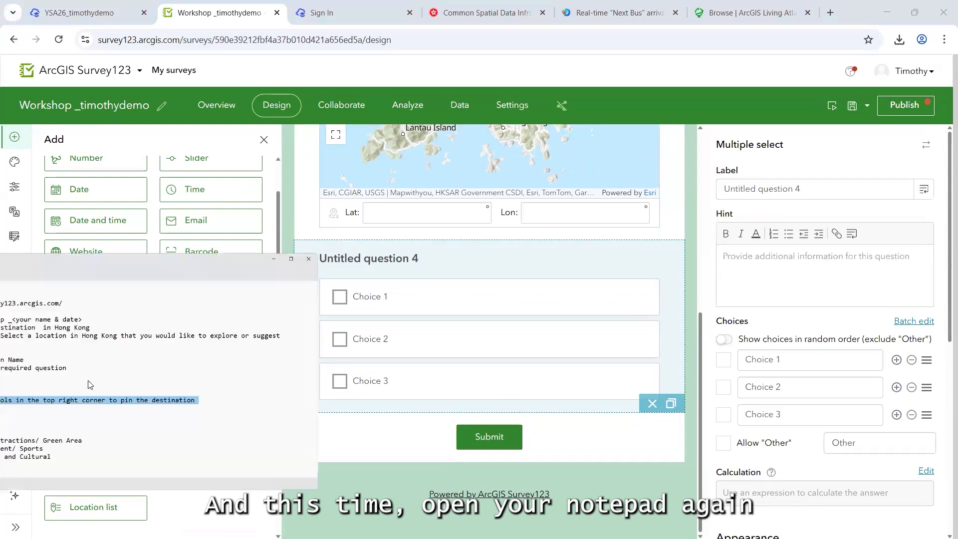
drag(272, 383, 218, 385)
key(ctrl+c)
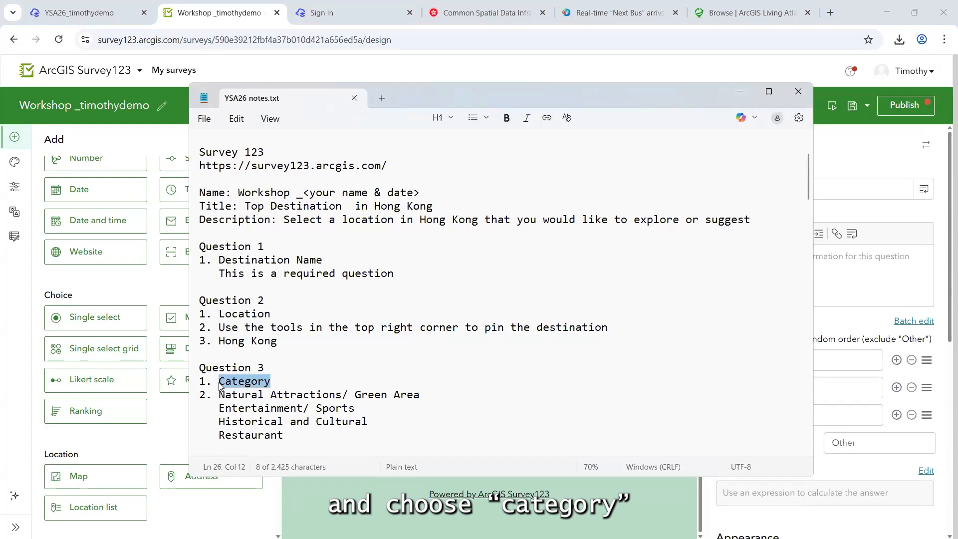
click(741, 92)
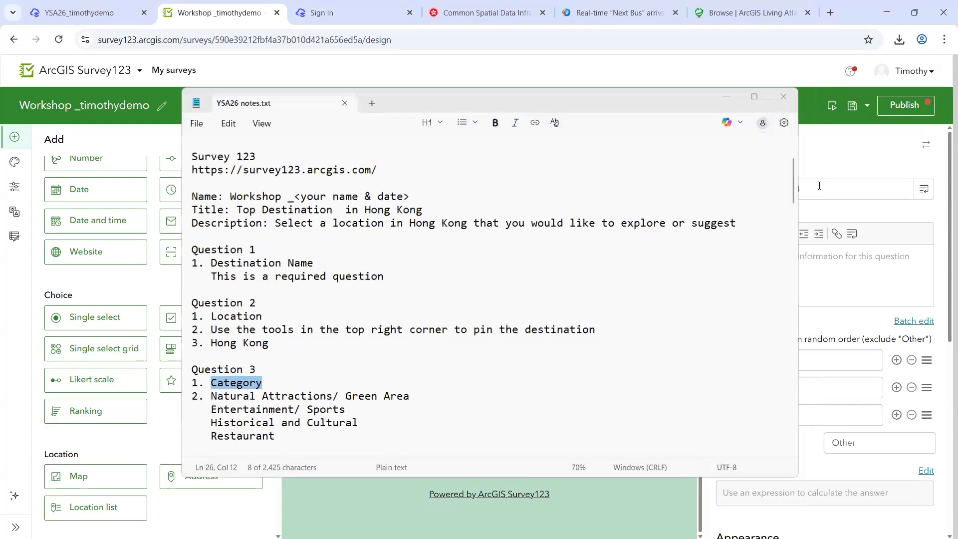
key(ctrl+v)
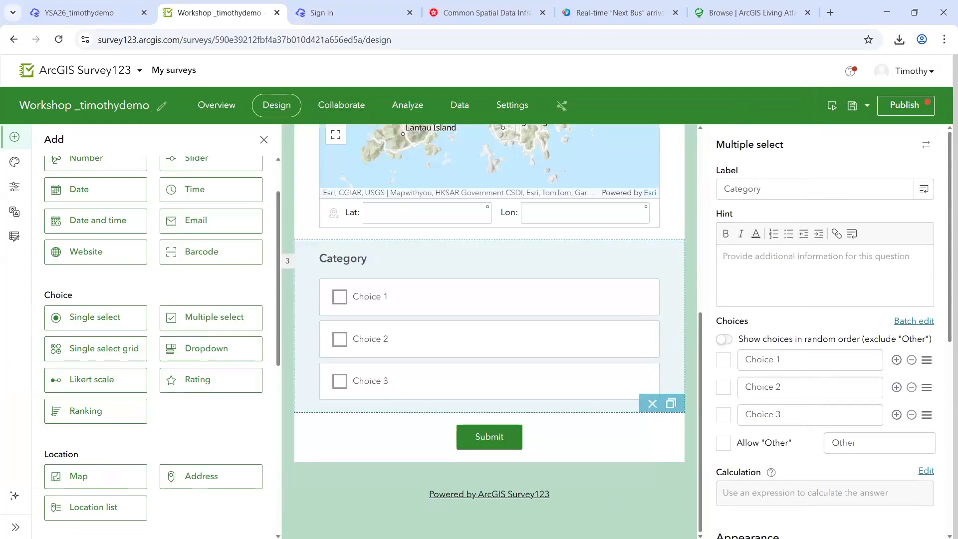
Step: Set the Category question's first choice to "Natural Attractions/ Green Area", copied from the YSA26 notes
key(alt+Tab)
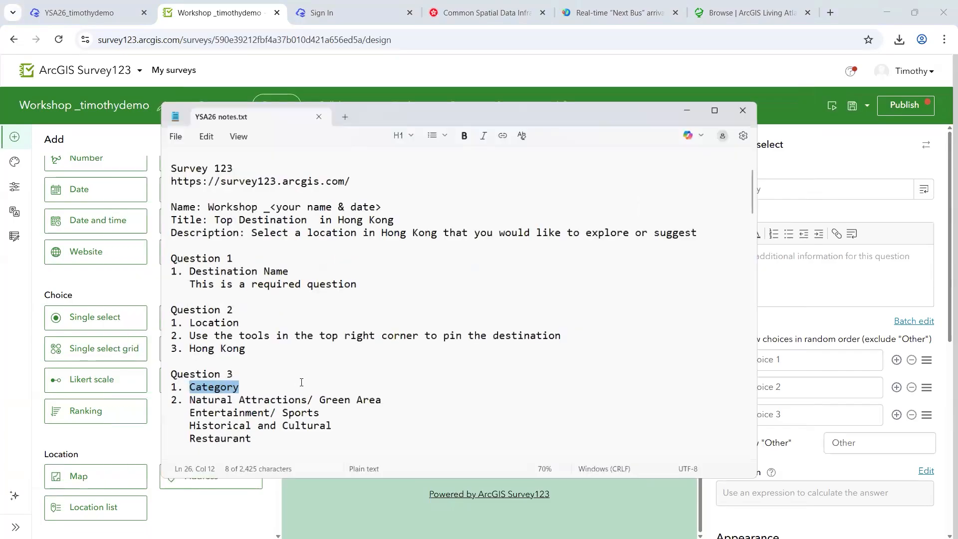
scroll(302, 351, down, 1)
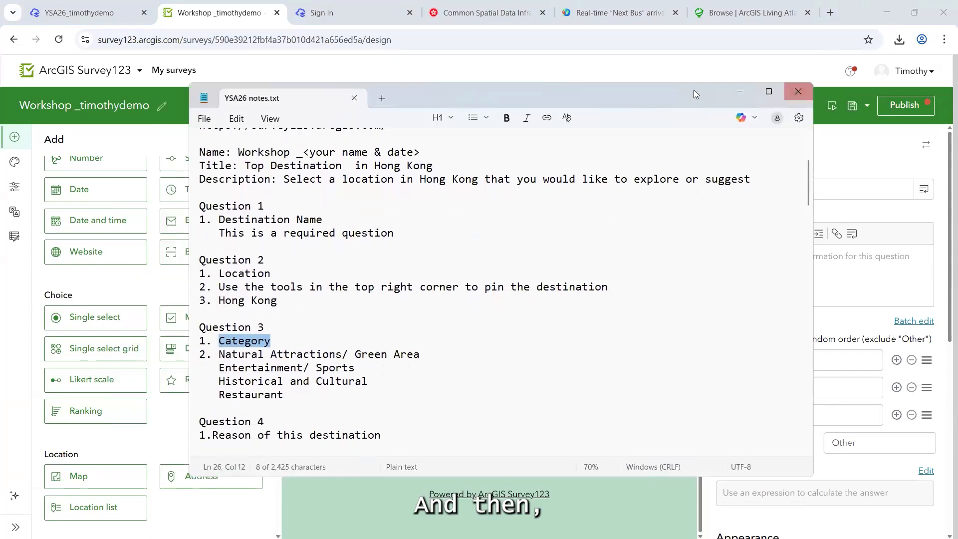
drag(221, 355, 422, 354)
key(ctrl+c)
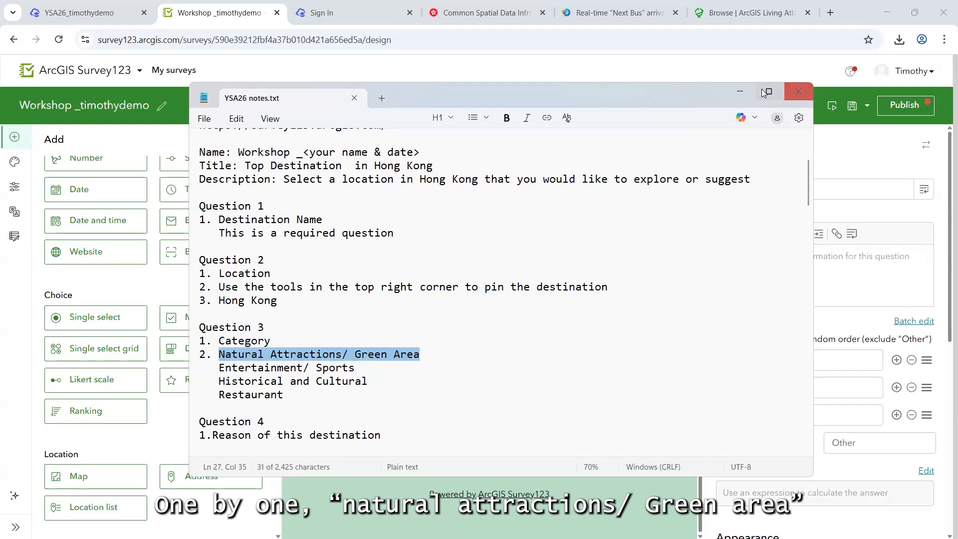
click(740, 92)
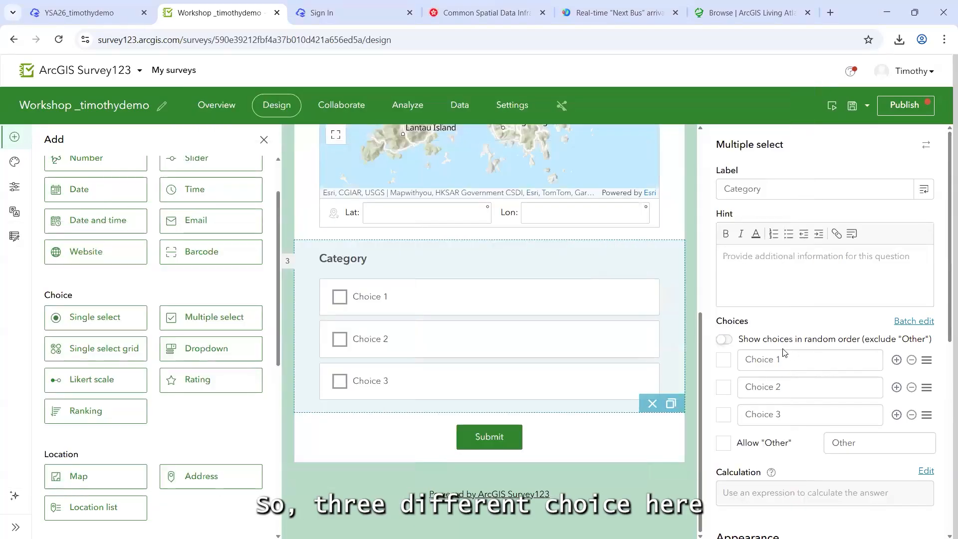
drag(784, 360, 718, 363)
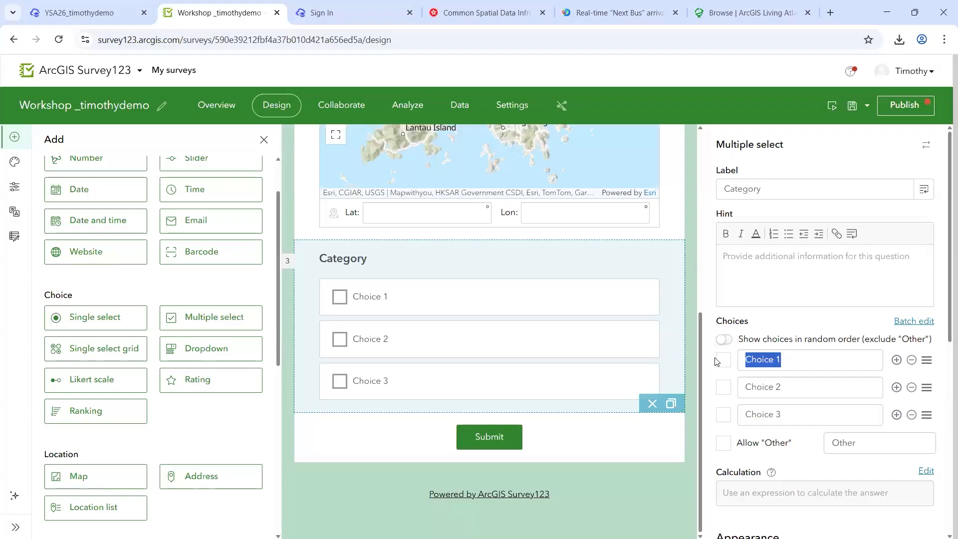
key(ctrl+v)
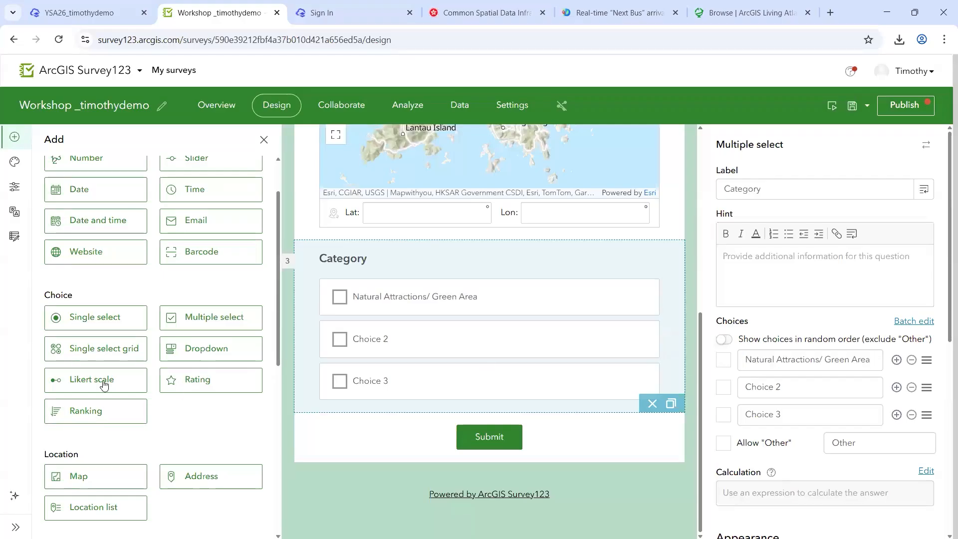
Step: Replace the Category question's second choice with "Entertainment/ Sports" from the YSA26 notes
key(alt+Tab)
drag(355, 368, 219, 379)
key(ctrl+c)
click(744, 92)
drag(784, 388, 743, 388)
key(ctrl+v)
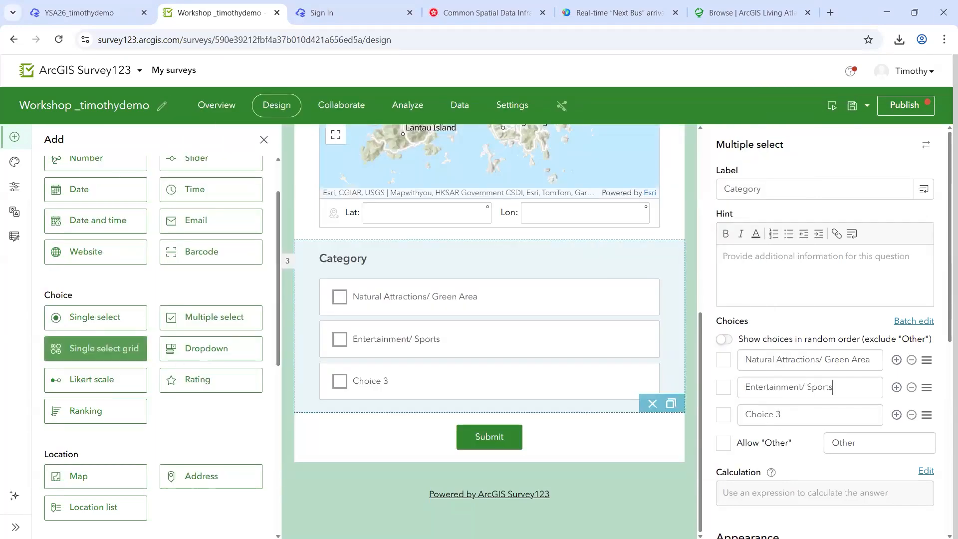
Step: Fill the Category question's third choice with "Historical and Cultural" copied from the YSA26 notes
key(alt+Tab)
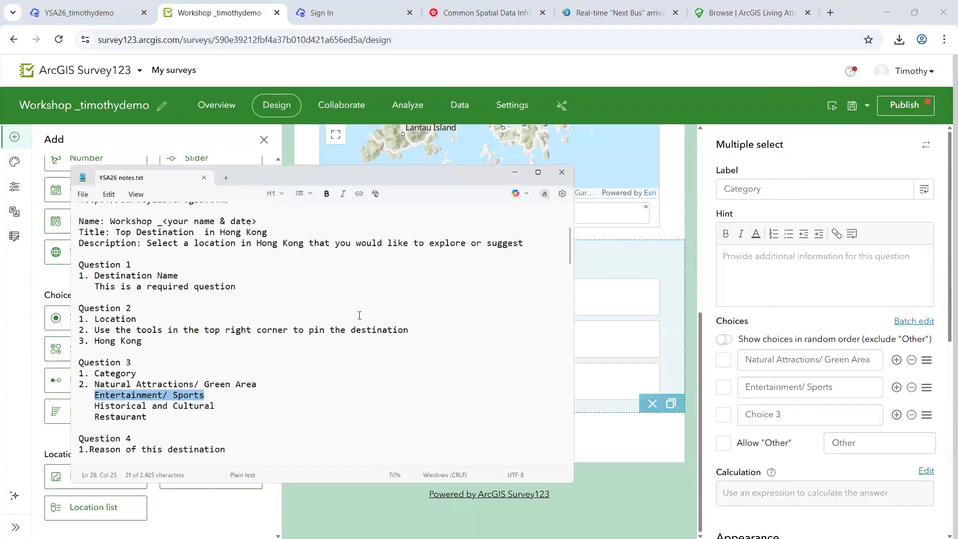
scroll(253, 297, down, 2)
drag(368, 301, 220, 302)
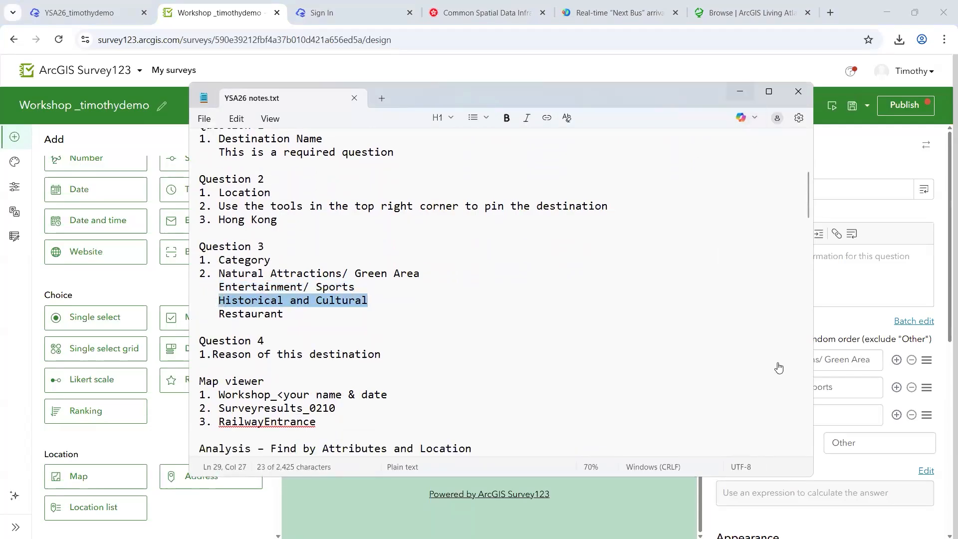
click(740, 91)
drag(781, 415, 742, 419)
key(ctrl+v)
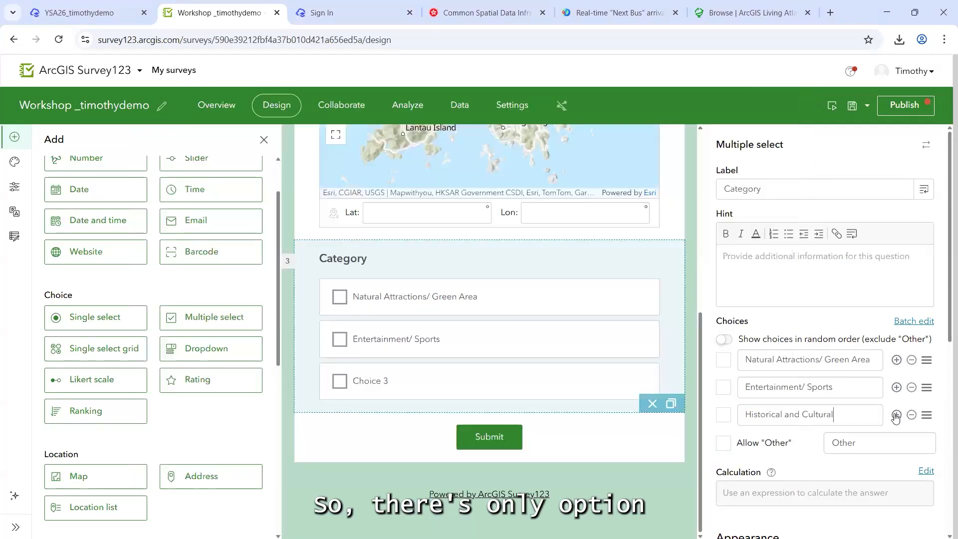
Step: Add a fourth choice to the Category question and name it "Restaurant", copied from the YSA26 notes
scroll(853, 280, down, 3)
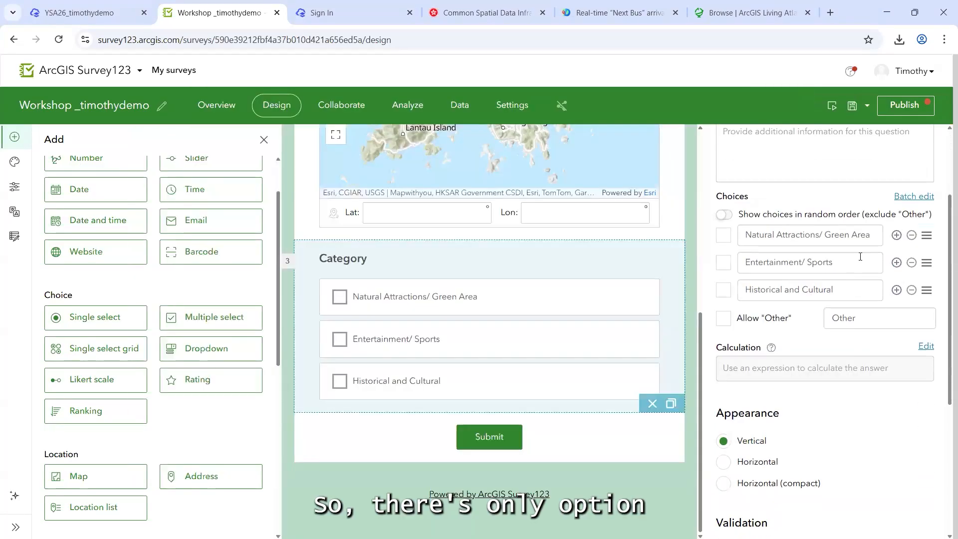
click(897, 290)
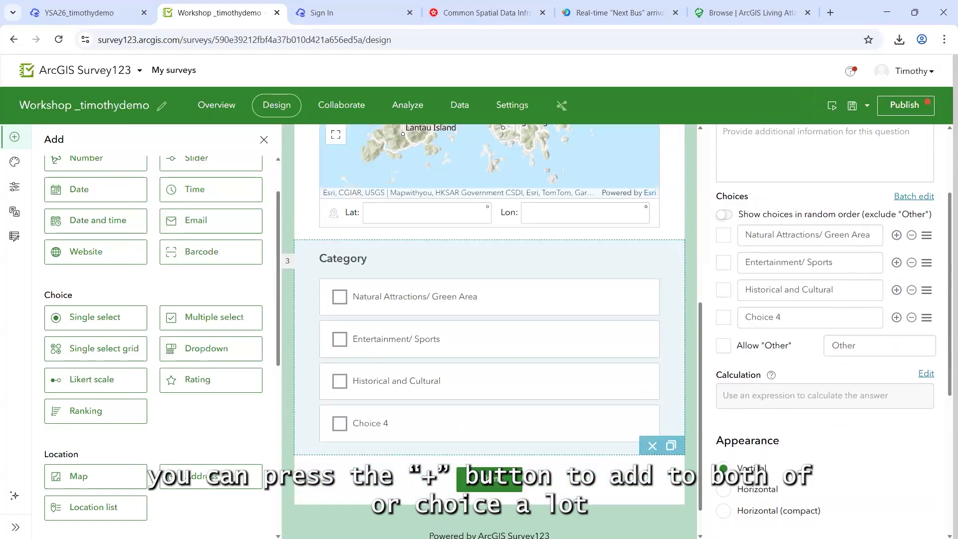
key(alt+Tab)
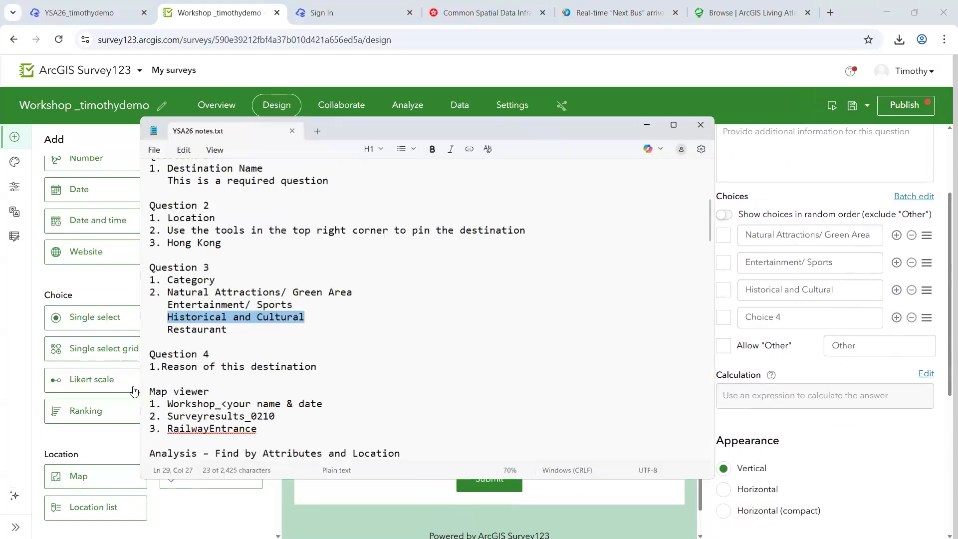
double_click(283, 316)
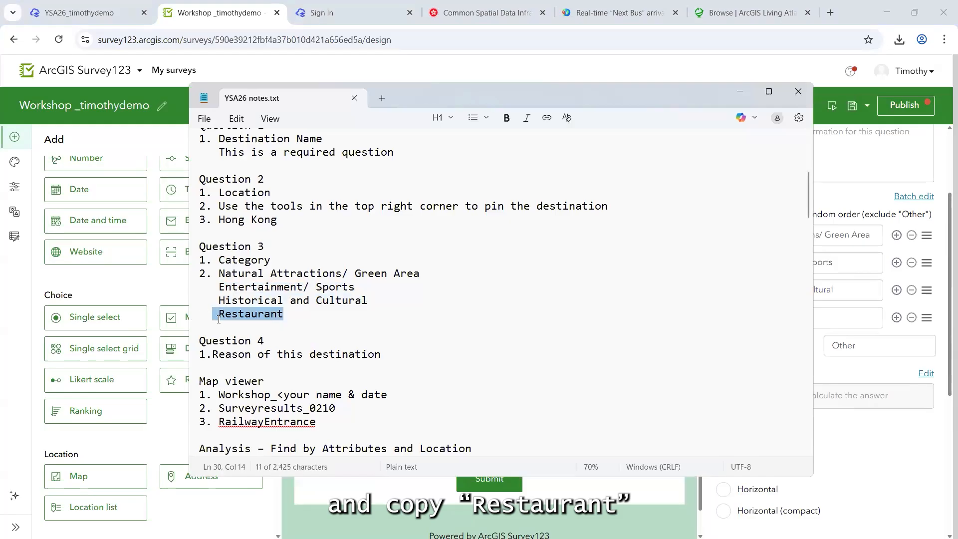
click(742, 92)
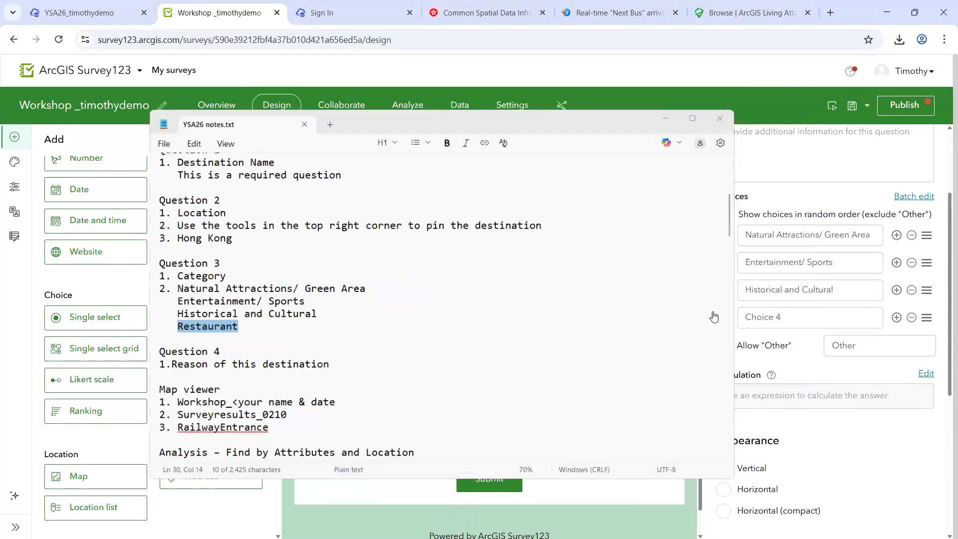
key(ctrl+v)
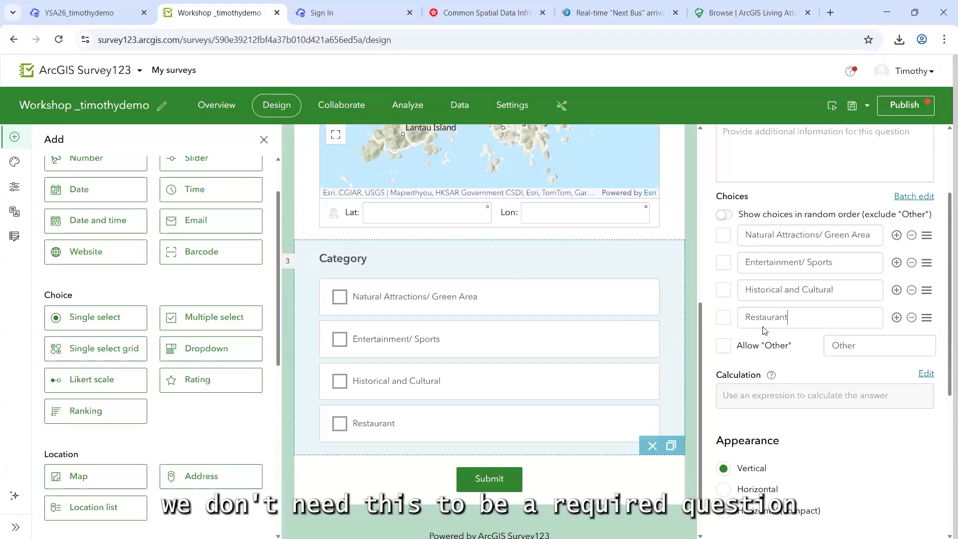
Step: Leave the Category question optional and add a multiline text question below it
scroll(764, 331, down, 4)
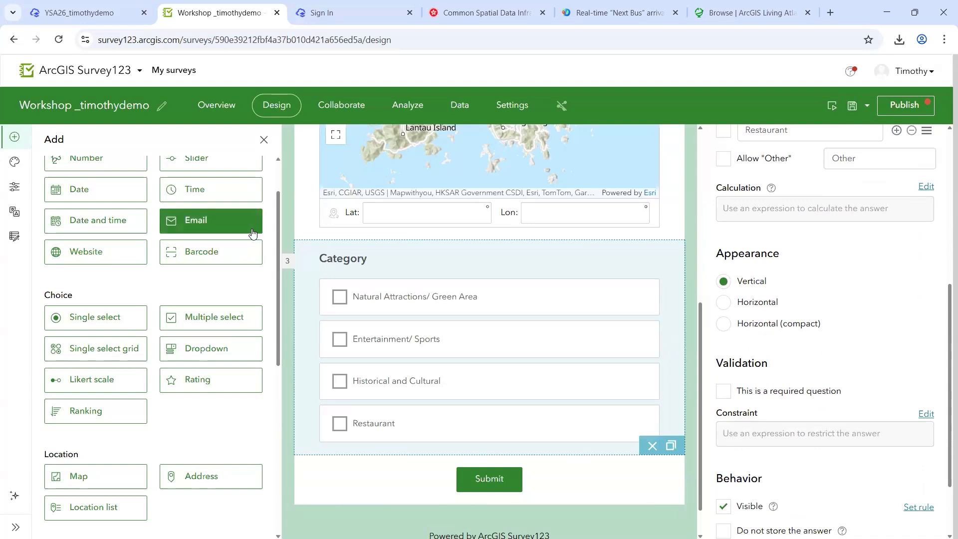
scroll(134, 196, up, 2)
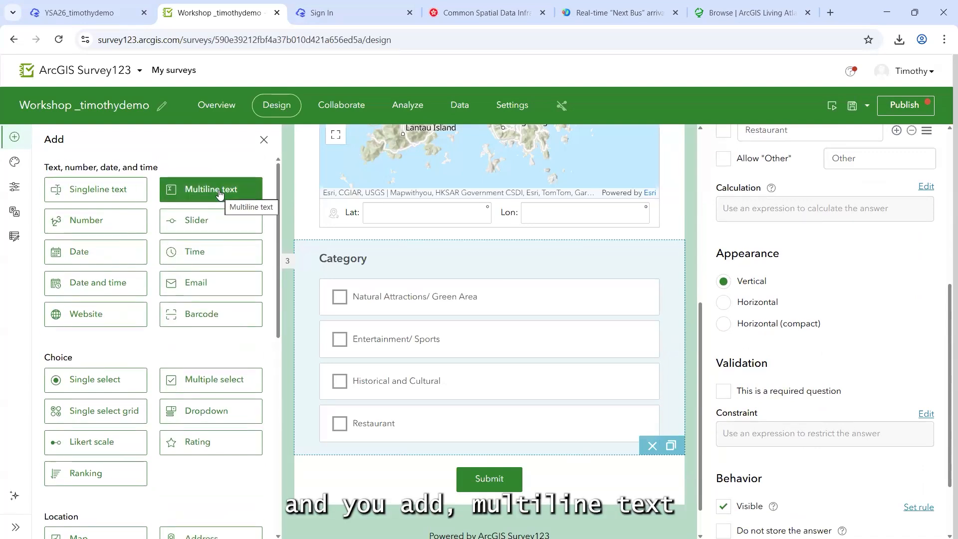
drag(219, 193, 375, 423)
scroll(424, 241, down, 1)
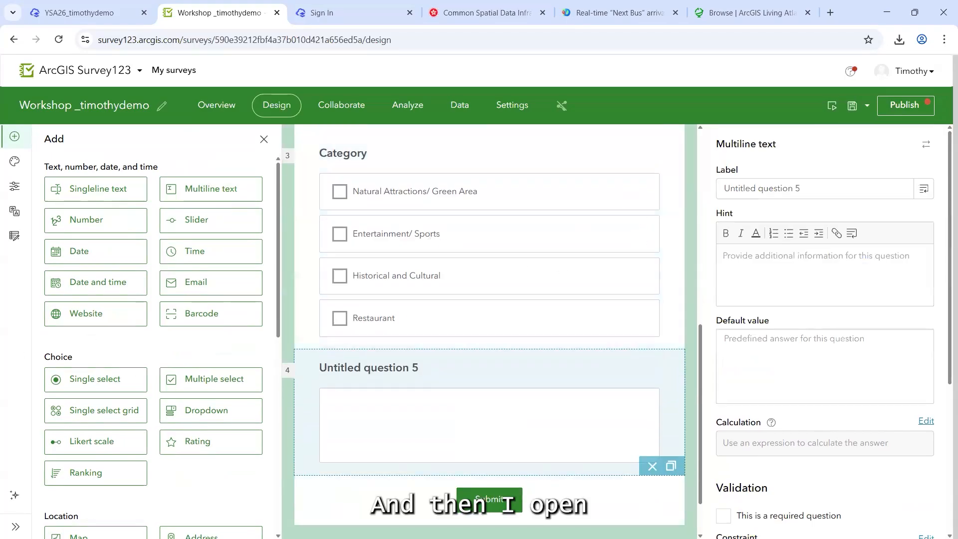
Step: Label the multiline text question "Reason of this destination", copying the wording from Question 4 in the YSA26 notes
key(alt+Tab)
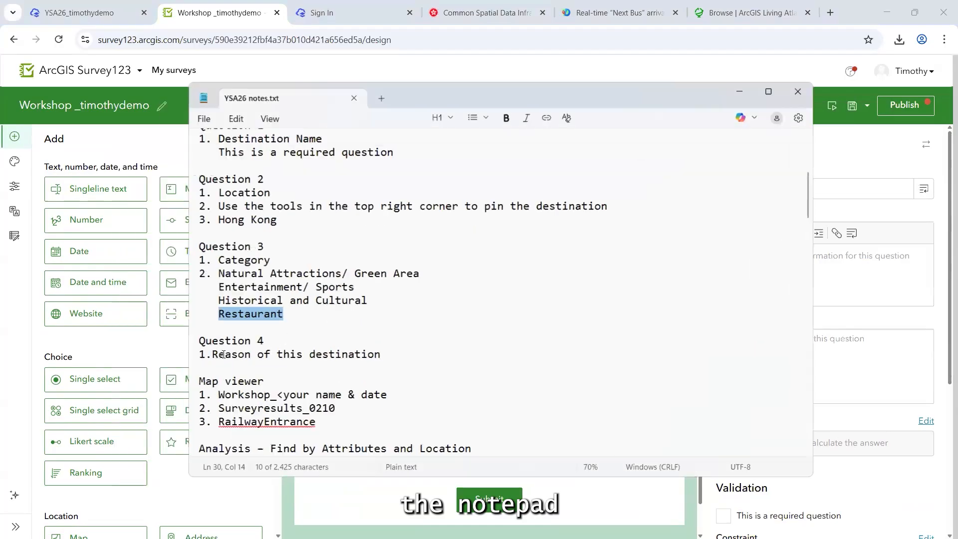
drag(213, 354, 383, 360)
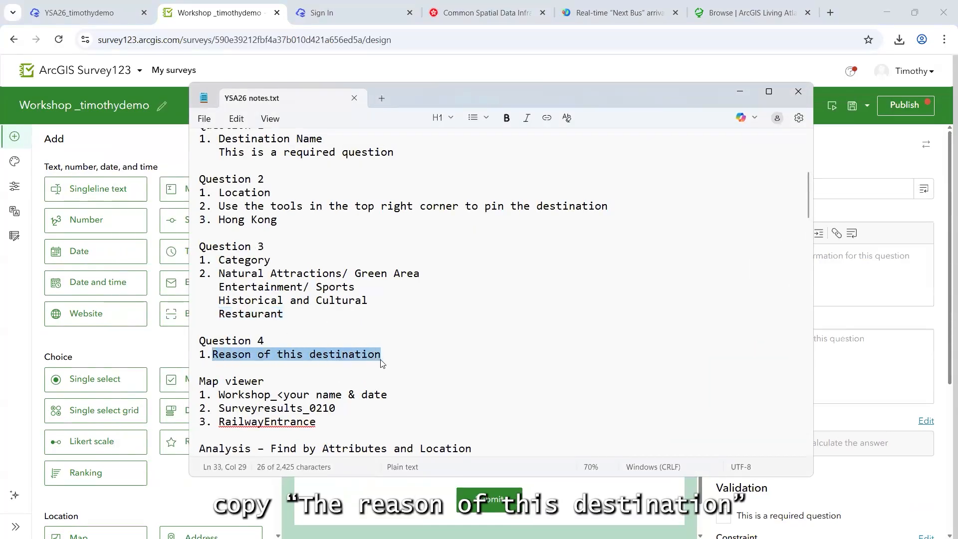
click(740, 92)
triple_click(737, 188)
key(ctrl+v)
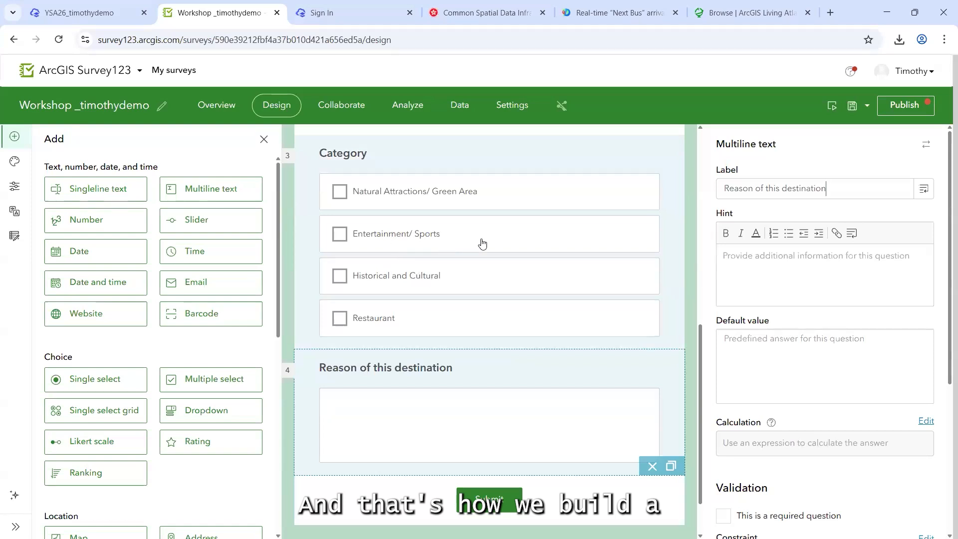
Step: Review the whole survey form from its title and Destination Name question down to the last question
scroll(508, 267, up, 5)
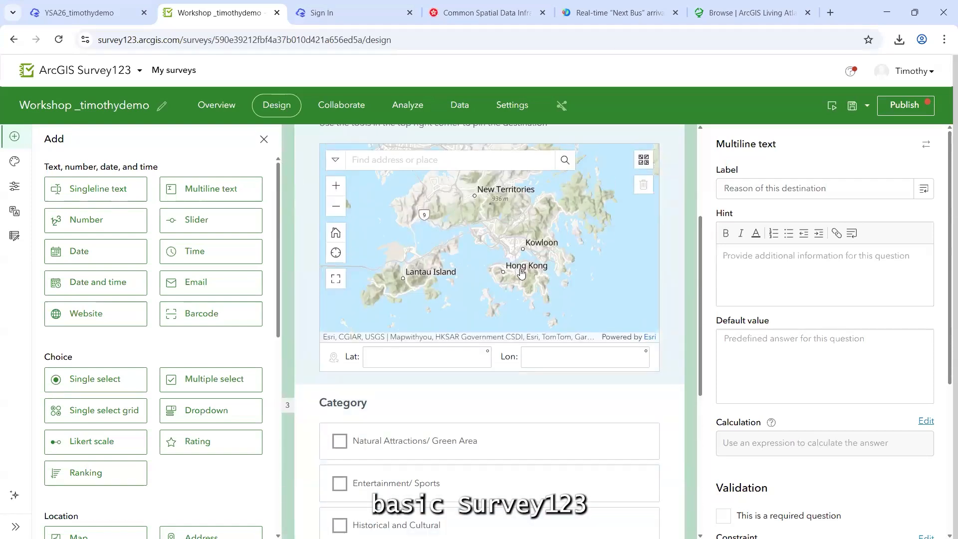
scroll(503, 272, up, 4)
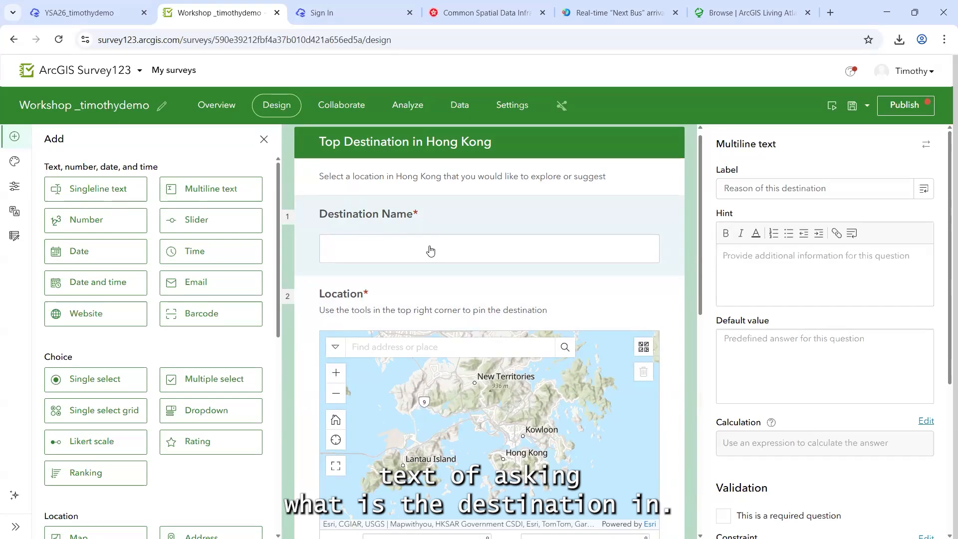
scroll(431, 250, down, 1)
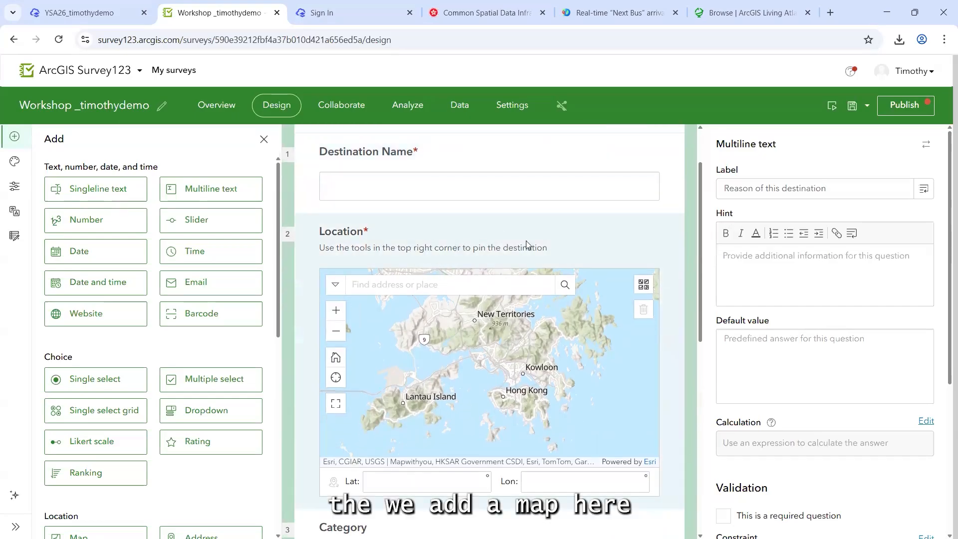
scroll(413, 169, down, 1)
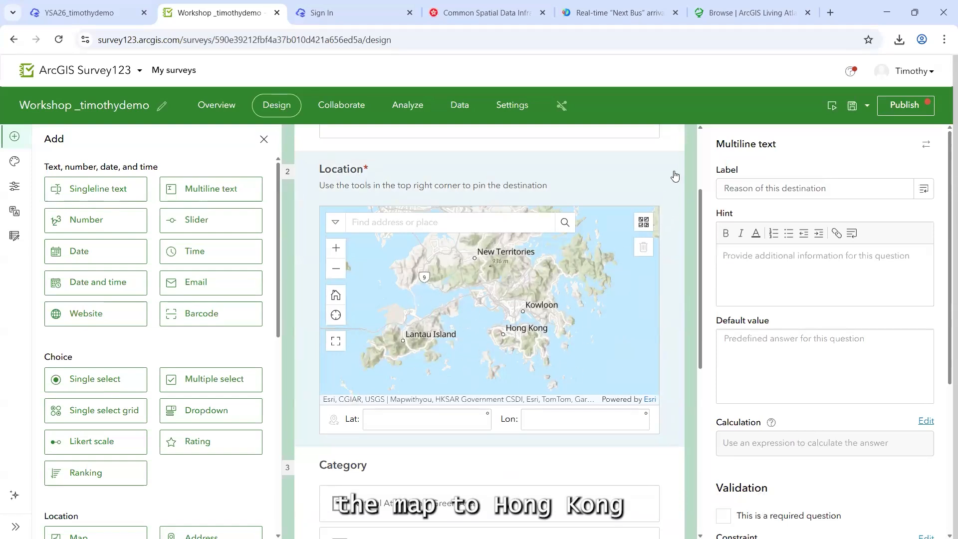
scroll(675, 176, down, 3)
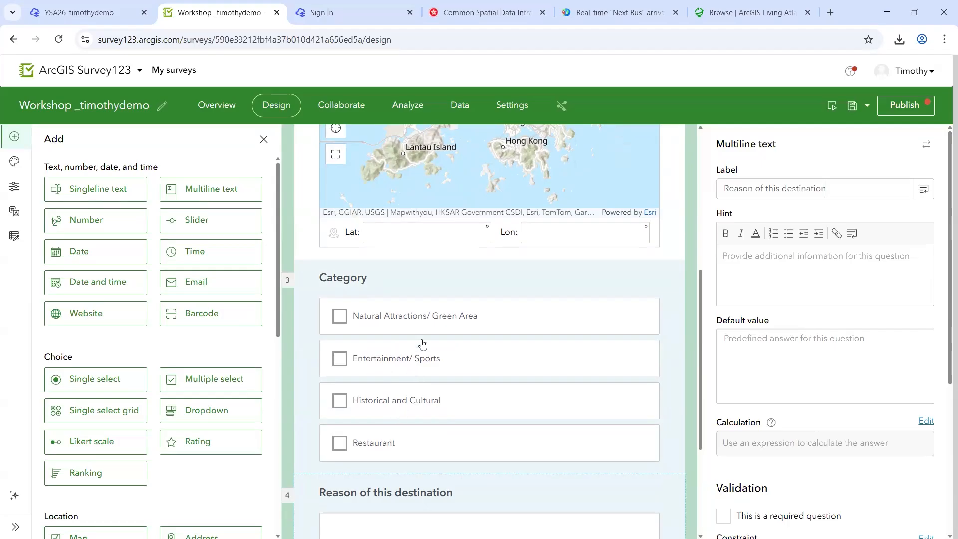
scroll(421, 343, down, 3)
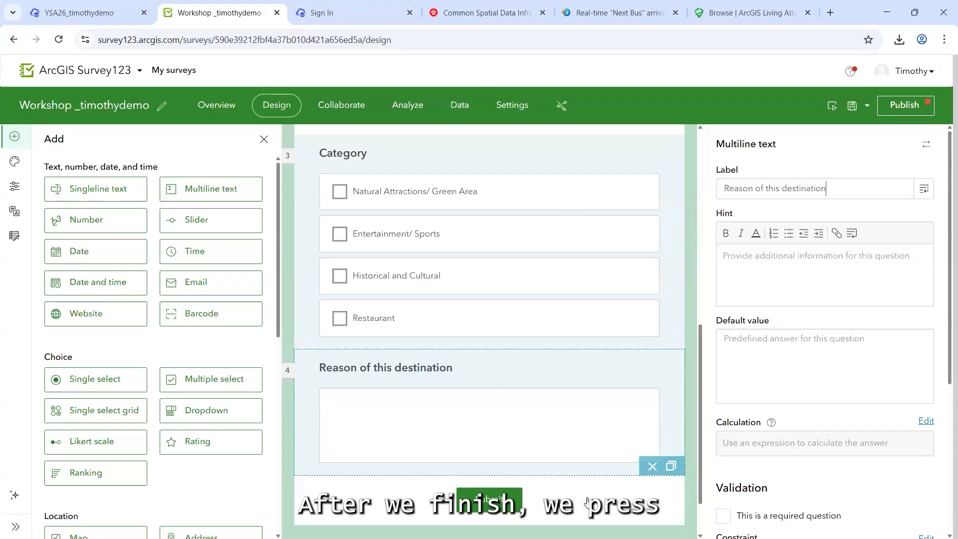
Step: Publish the survey with all changes saved and dismiss the notice about the survey link
click(906, 106)
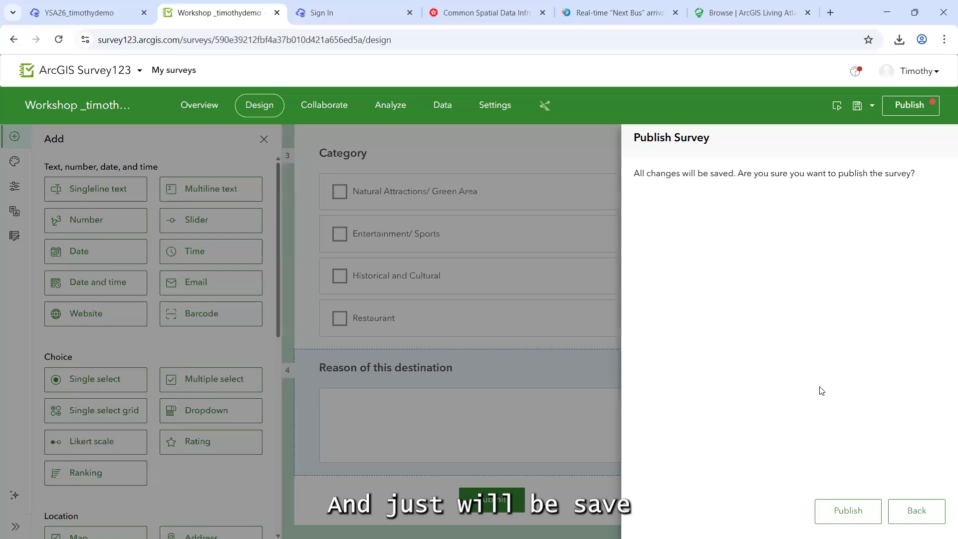
click(850, 509)
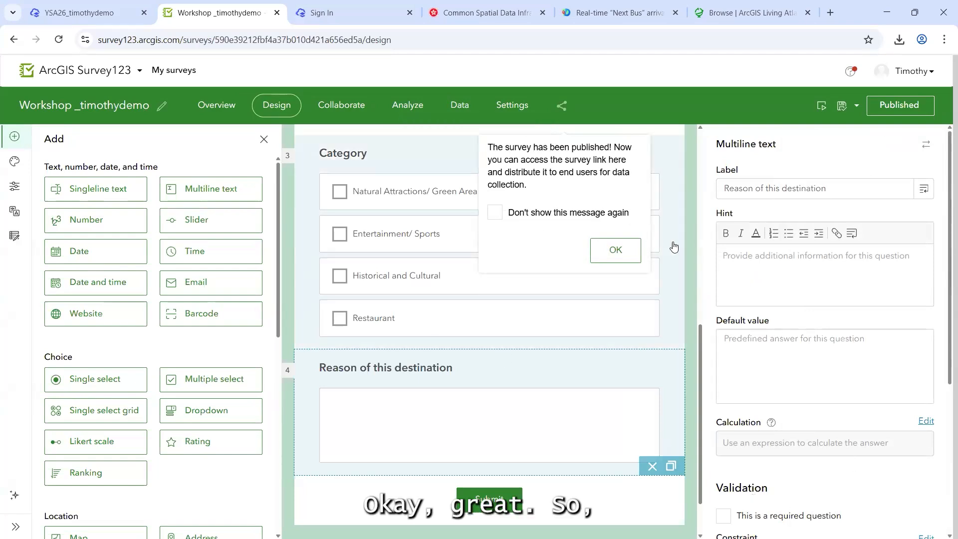
click(621, 252)
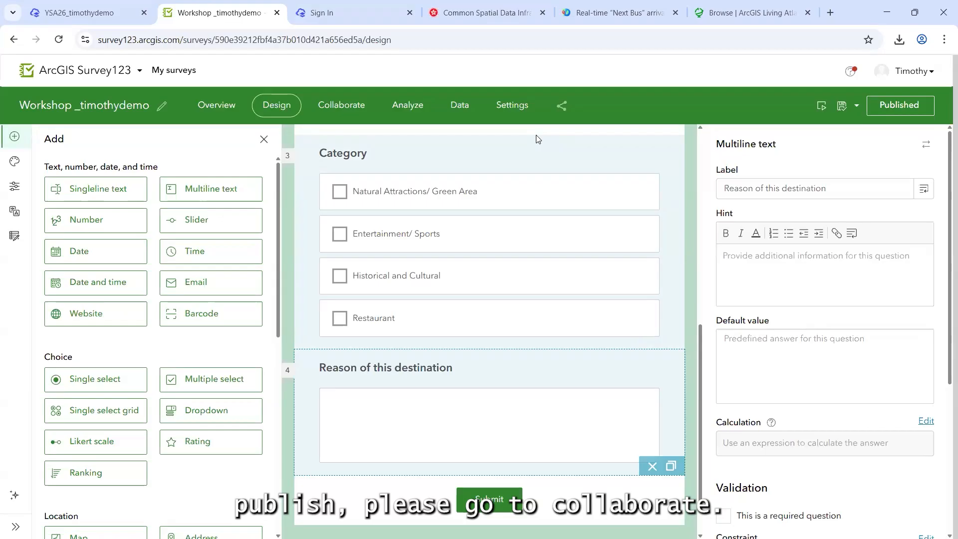
Step: Allow everyone (public) to submit to the survey and save the survey's sharing settings
click(351, 107)
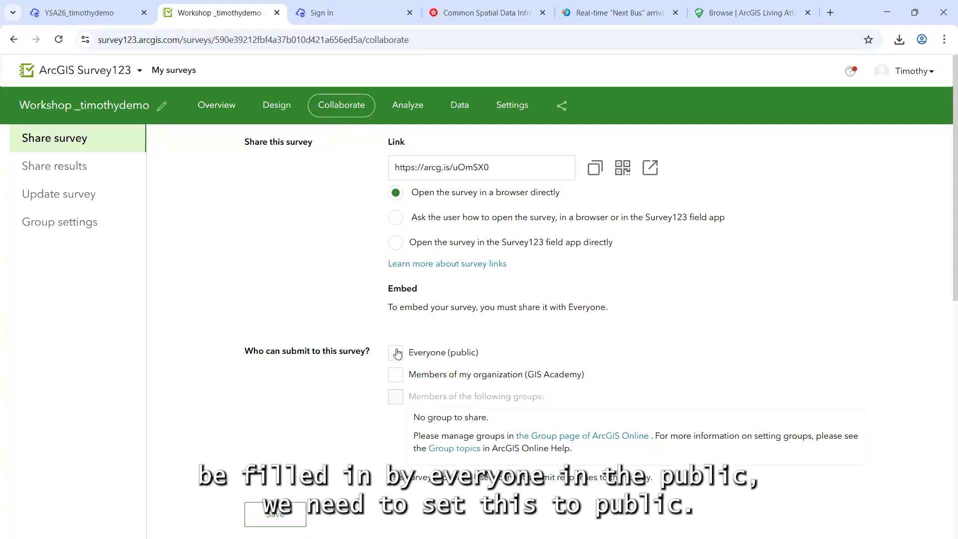
scroll(414, 297, down, 1)
click(413, 283)
scroll(413, 280, down, 5)
click(296, 520)
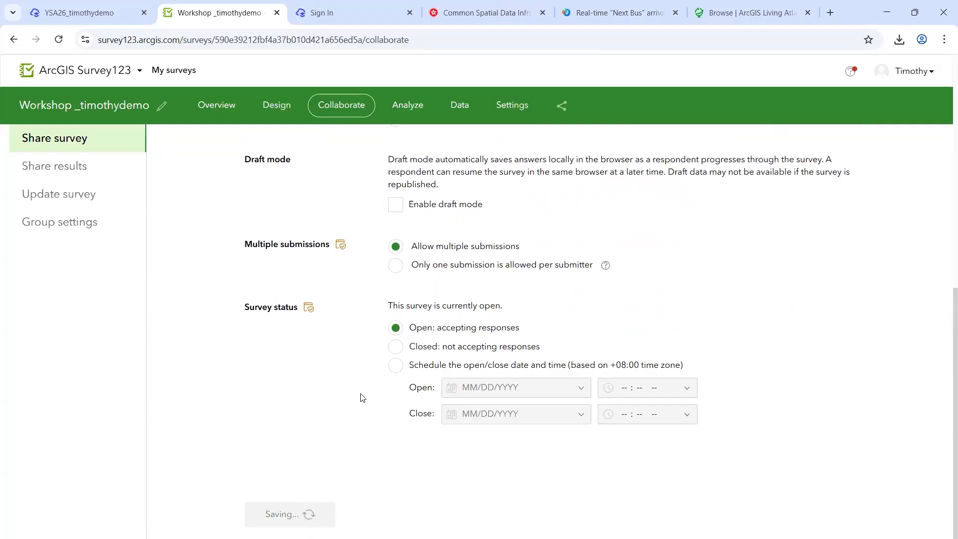
Step: Launch the shared survey form in a new browser tab from its share link options
scroll(372, 391, up, 1)
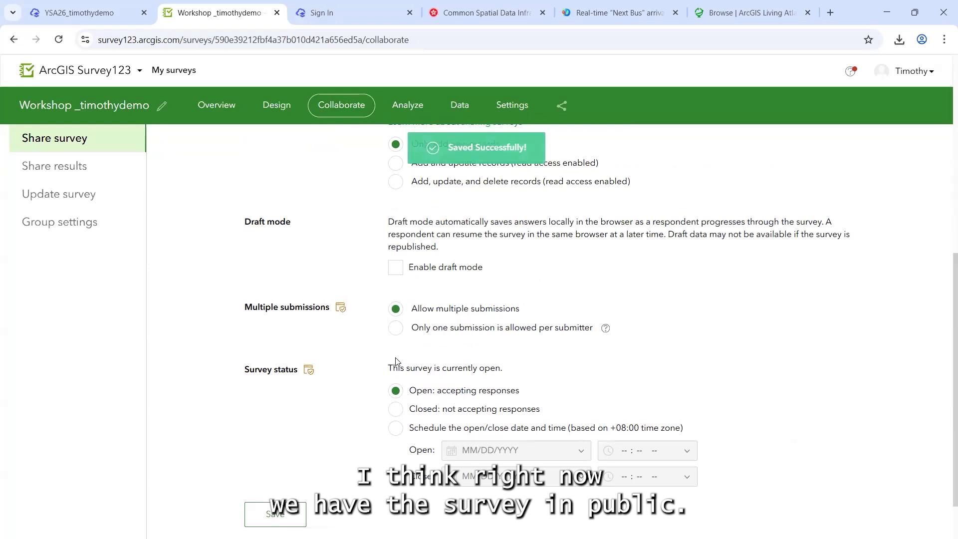
scroll(399, 349, up, 6)
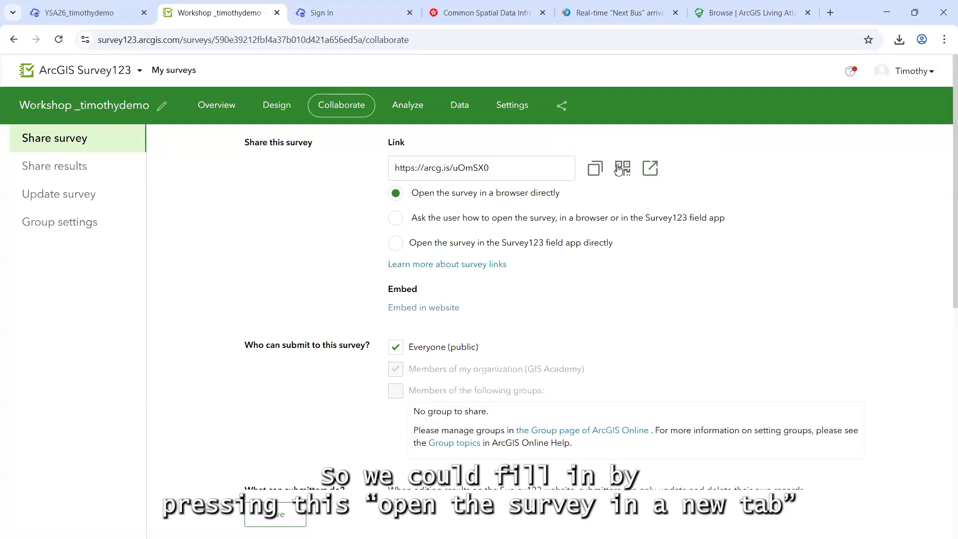
click(655, 173)
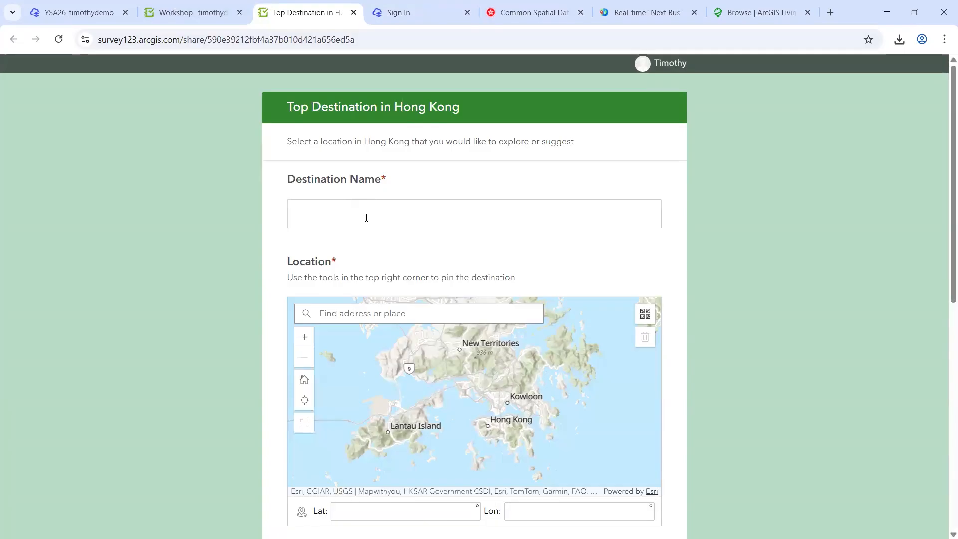
click(219, 5)
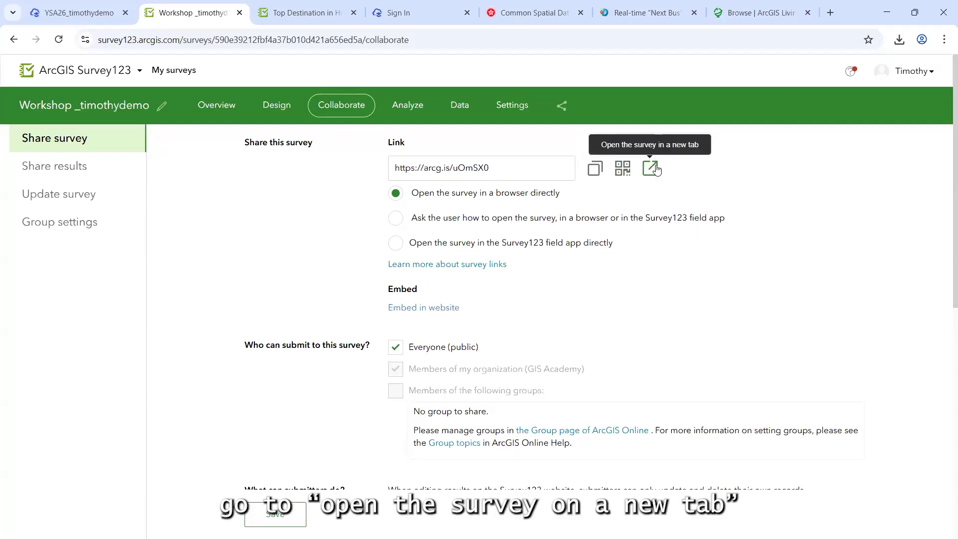
click(305, 12)
Step: Look through the live survey form, checking which questions are required, from Destination Name down to the reason question
click(330, 203)
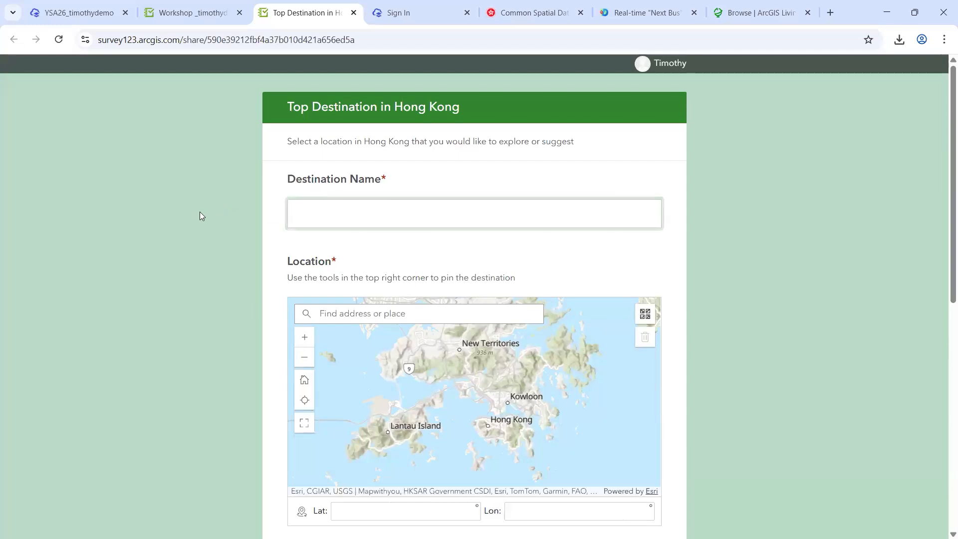
scroll(199, 211, down, 3)
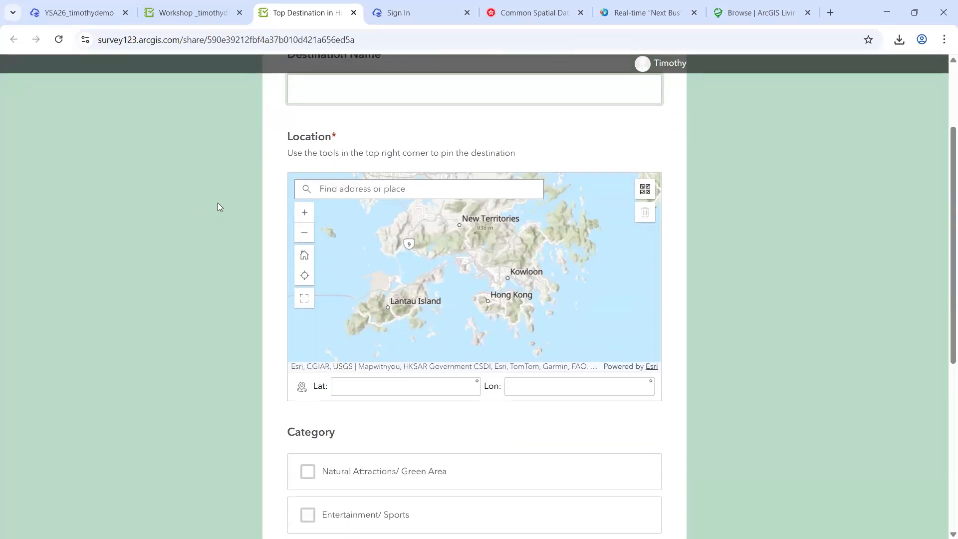
scroll(247, 183, up, 3)
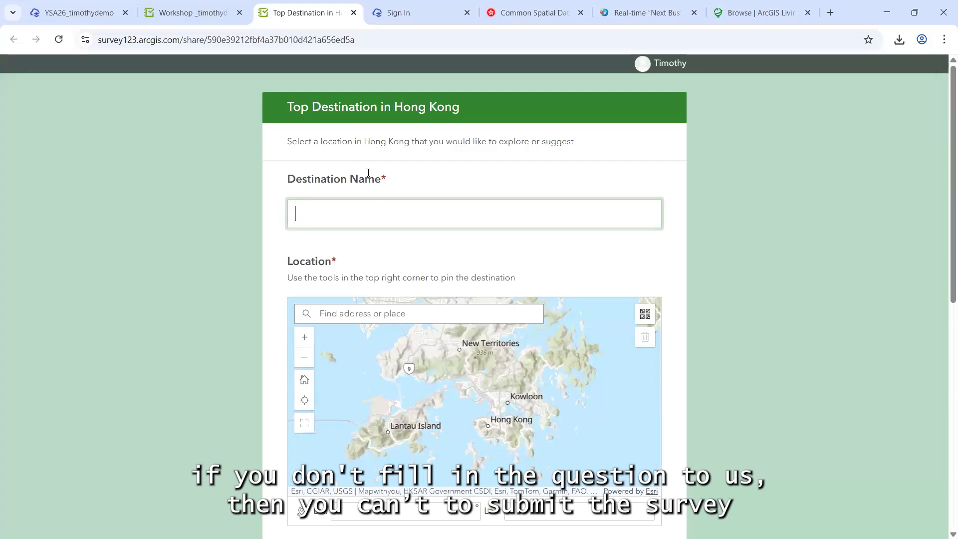
scroll(357, 196, down, 2)
scroll(330, 195, down, 1)
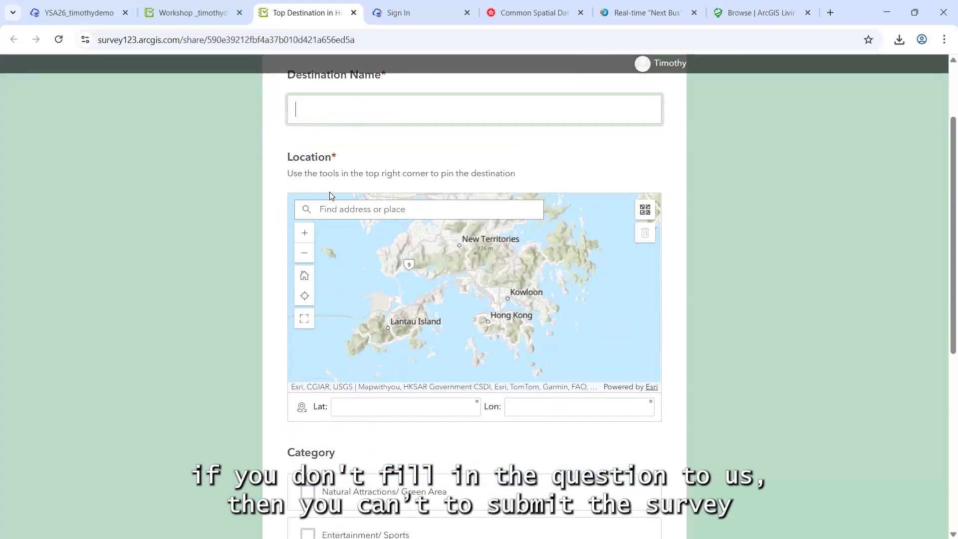
scroll(330, 195, down, 6)
scroll(336, 195, up, 3)
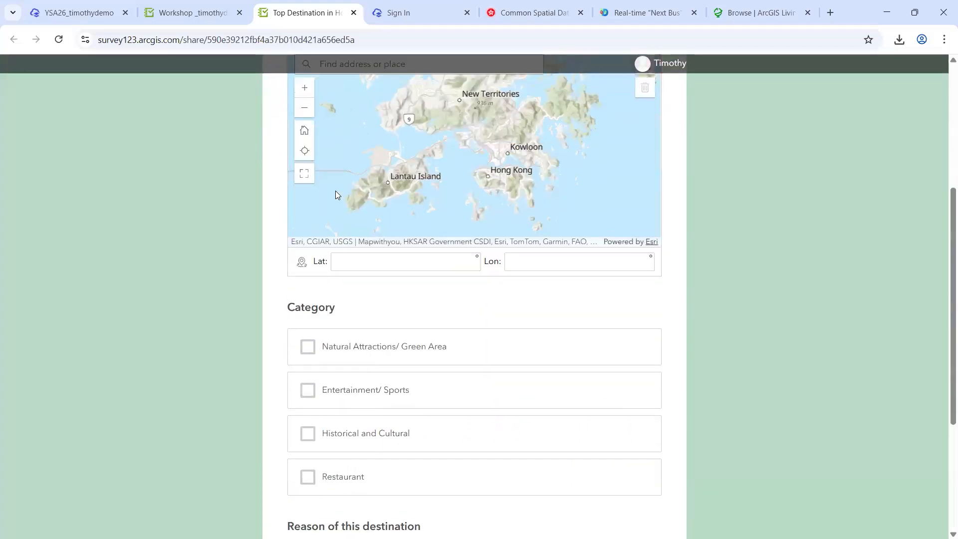
scroll(336, 194, up, 3)
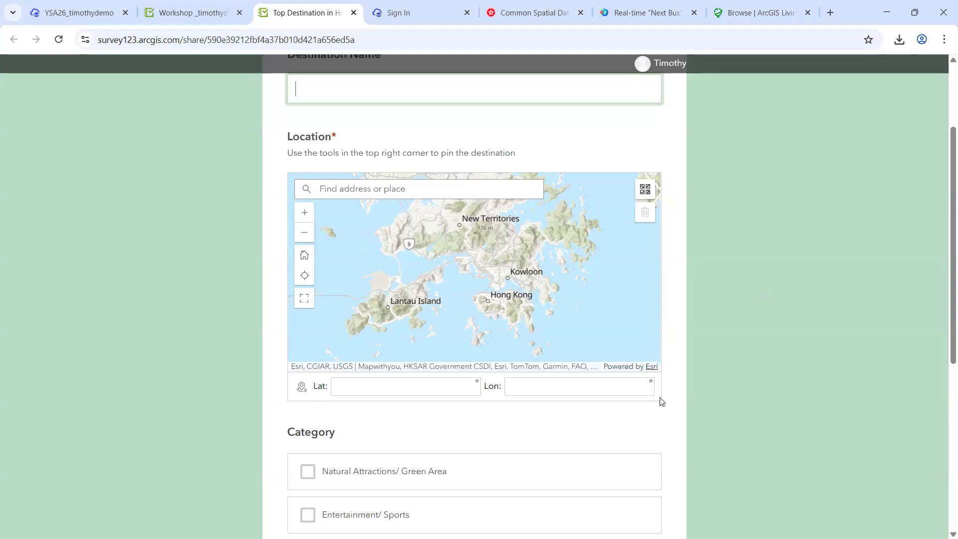
Step: Enter "disney" as the Destination Name in the live survey form
scroll(356, 215, up, 1)
scroll(357, 215, up, 1)
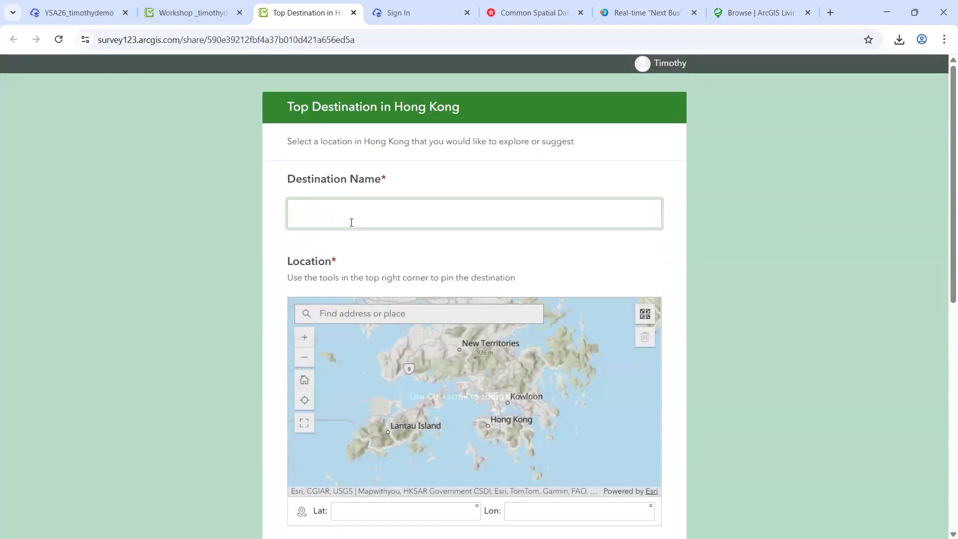
text(di)
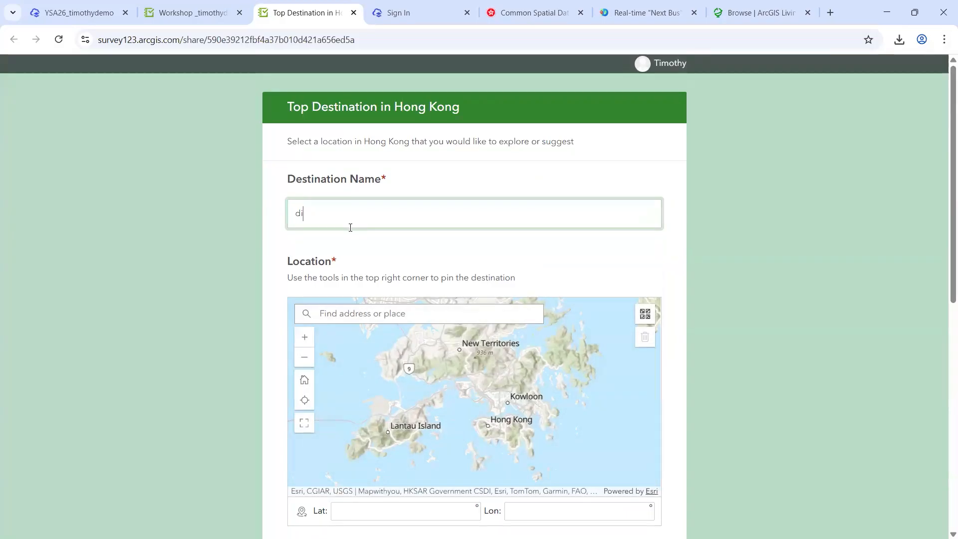
text(sney)
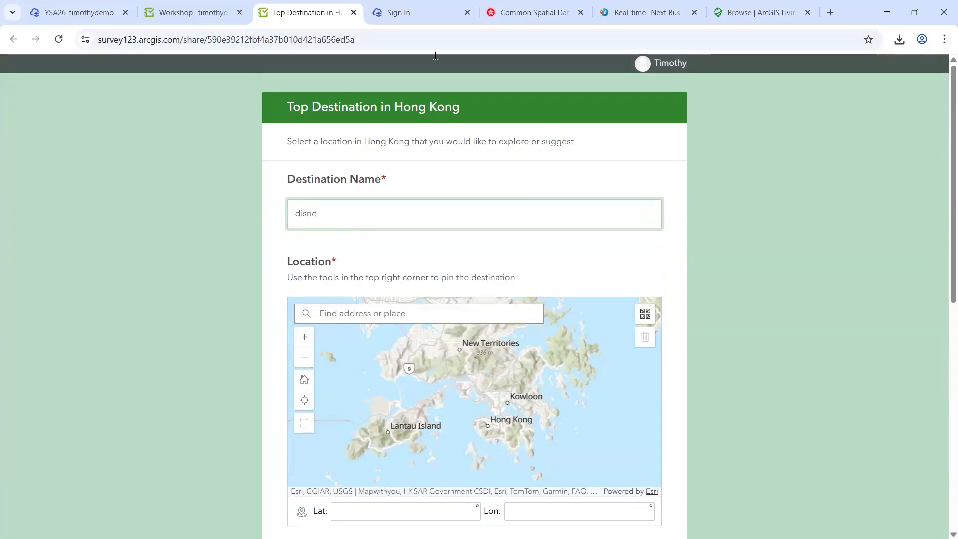
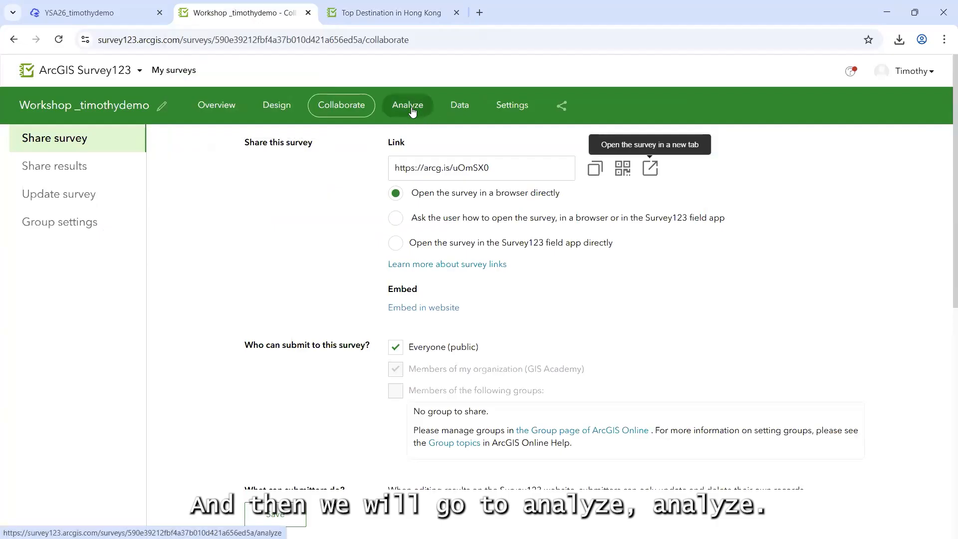
Step: Examine the survey's response analysis for Destination Name, Category and Reason of this destination, including the charts and answer tables
click(417, 110)
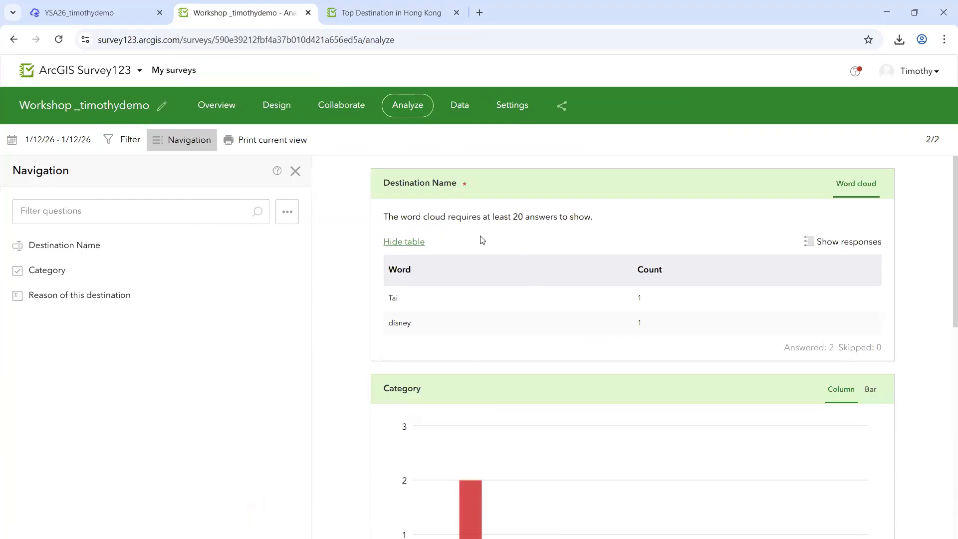
scroll(481, 240, down, 1)
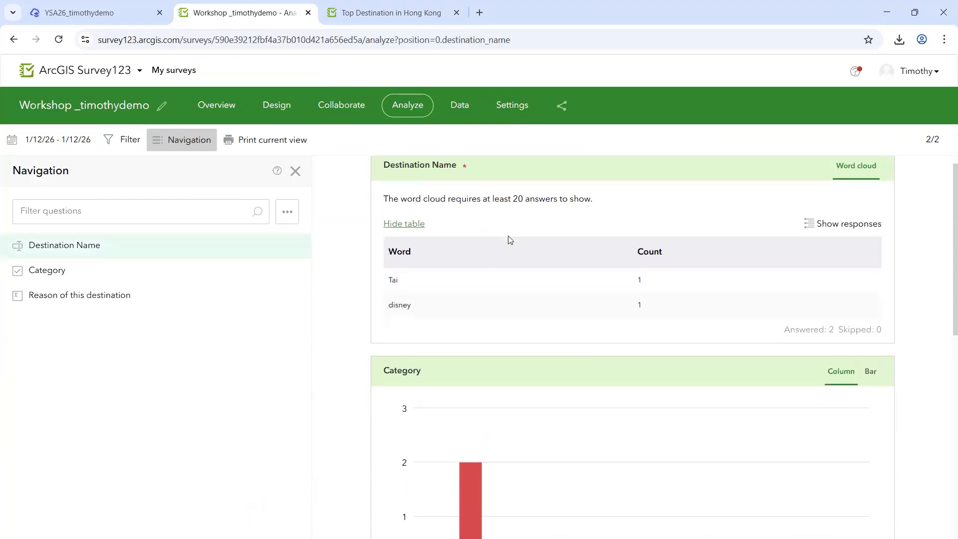
scroll(506, 240, down, 2)
scroll(451, 253, up, 2)
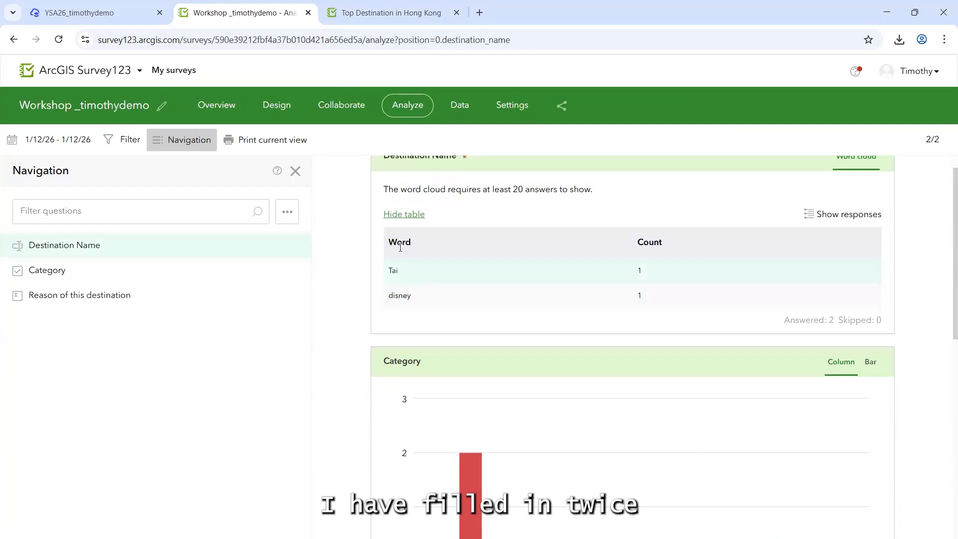
scroll(402, 242, down, 3)
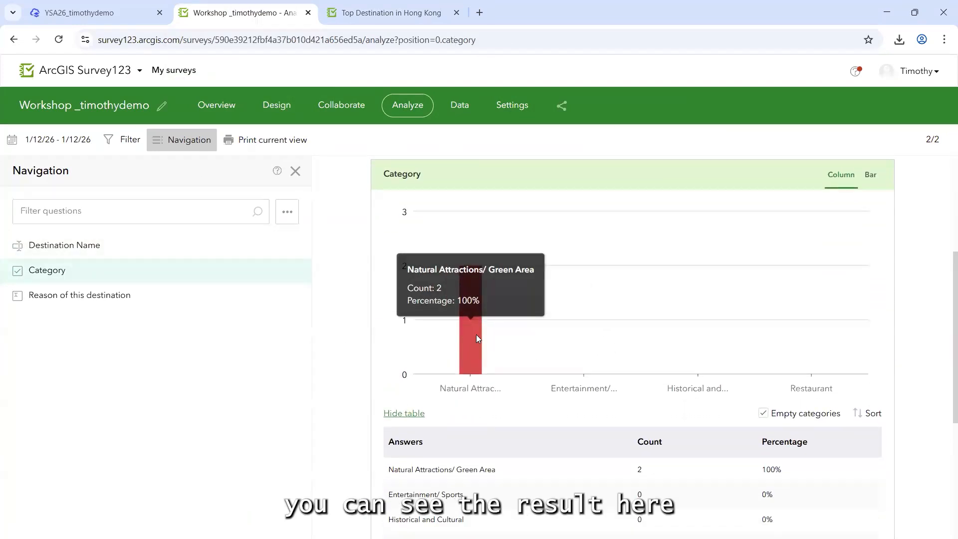
scroll(484, 314, down, 5)
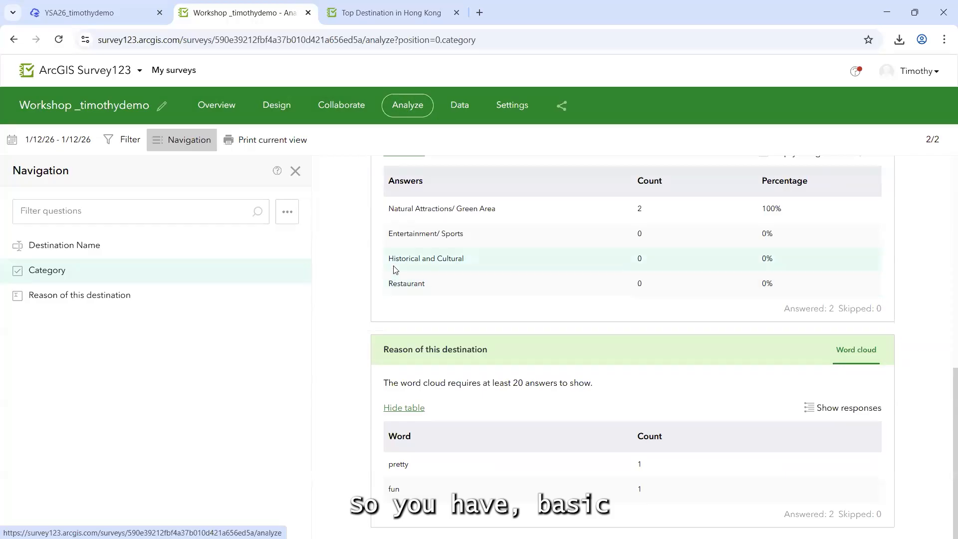
scroll(450, 277, up, 3)
scroll(457, 277, up, 6)
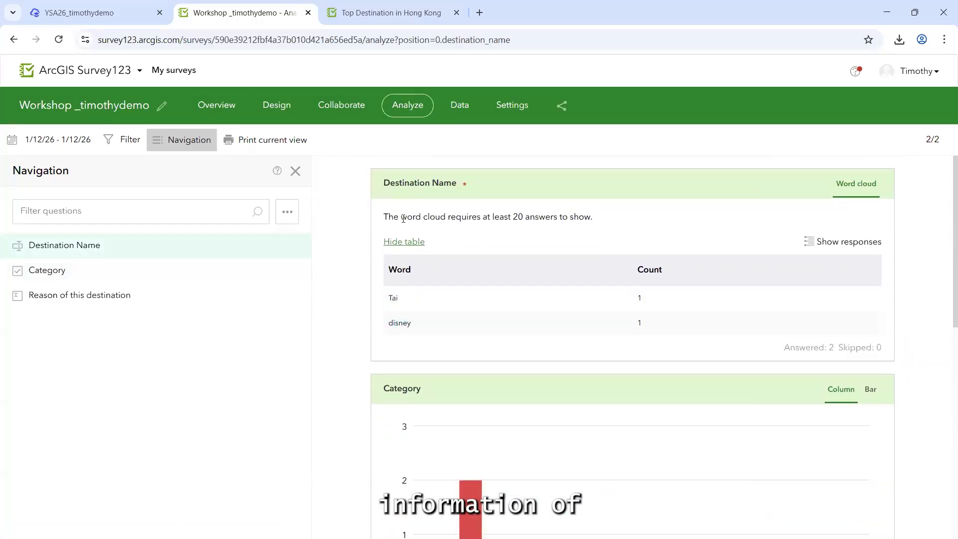
scroll(412, 256, down, 3)
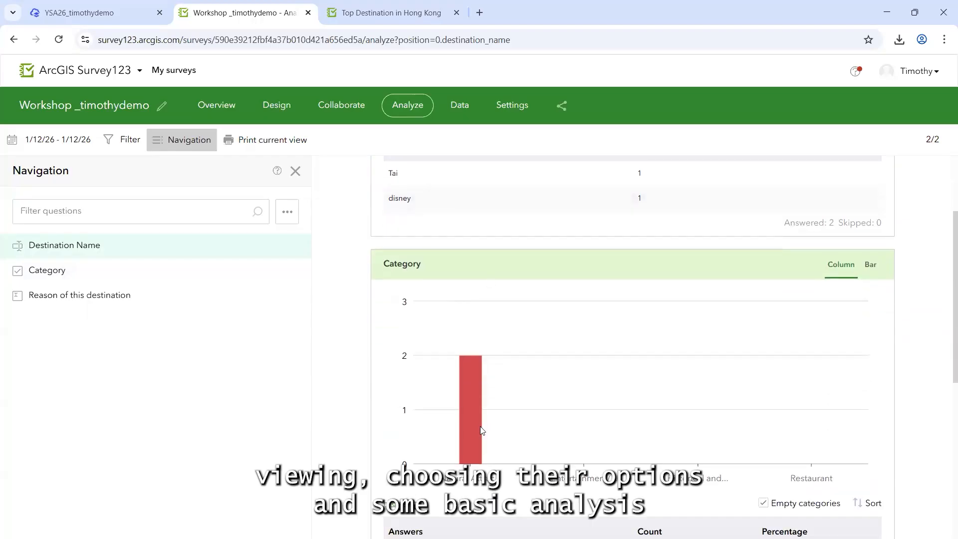
scroll(445, 289, down, 4)
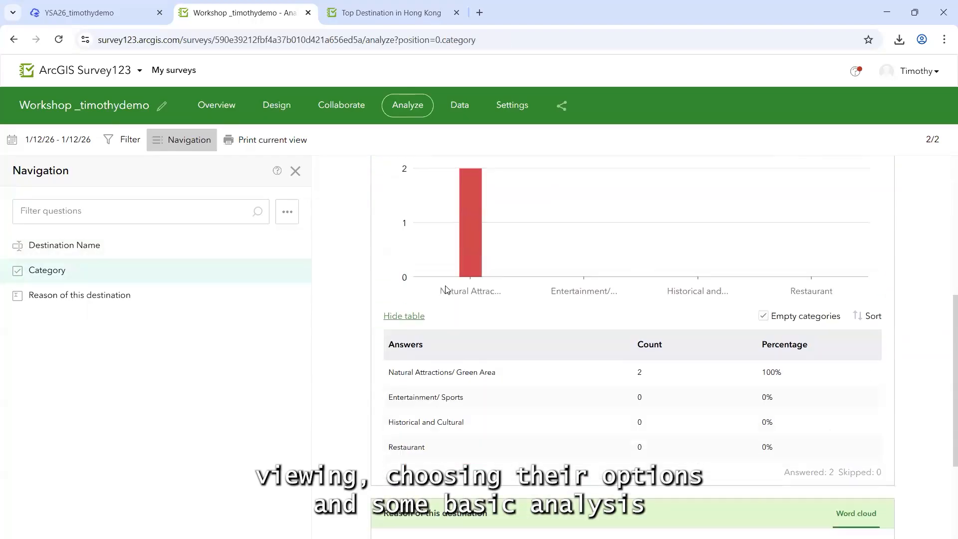
scroll(446, 290, down, 1)
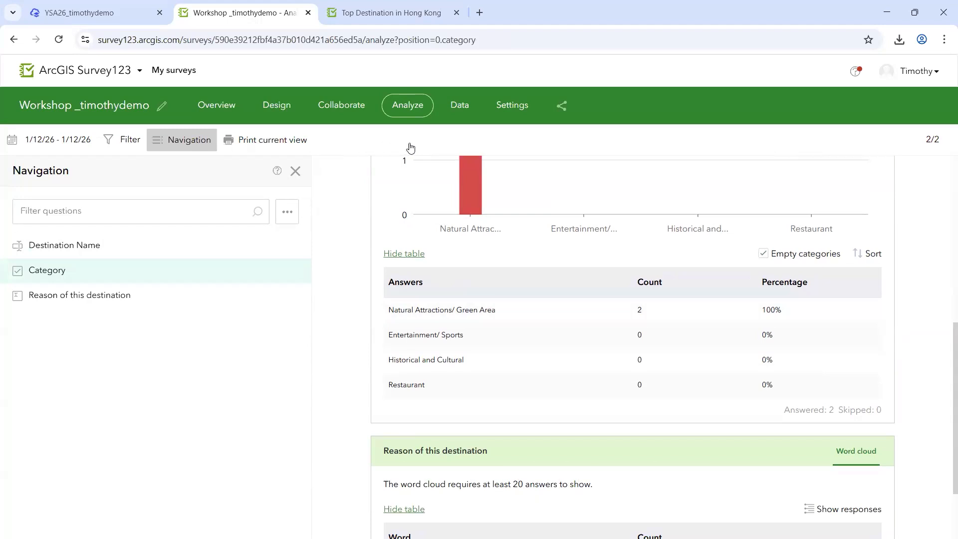
Step: View the collected survey data and frame its map around the response points in Hong Kong
click(469, 113)
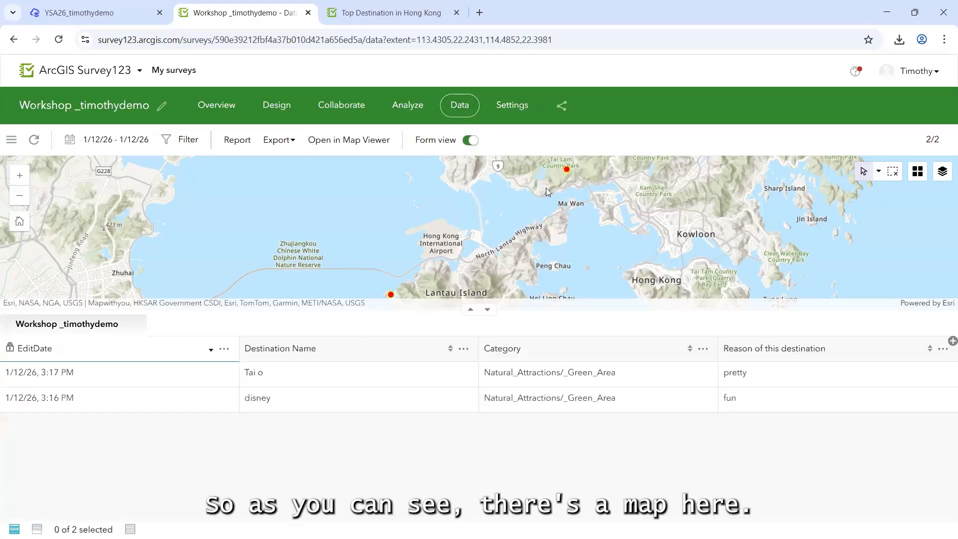
scroll(533, 215, down, 3)
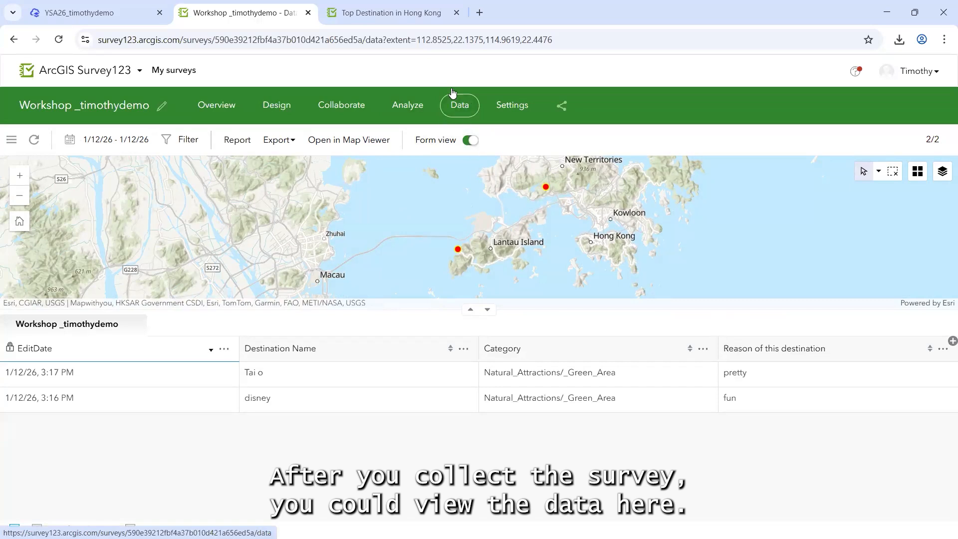
drag(519, 219, 514, 228)
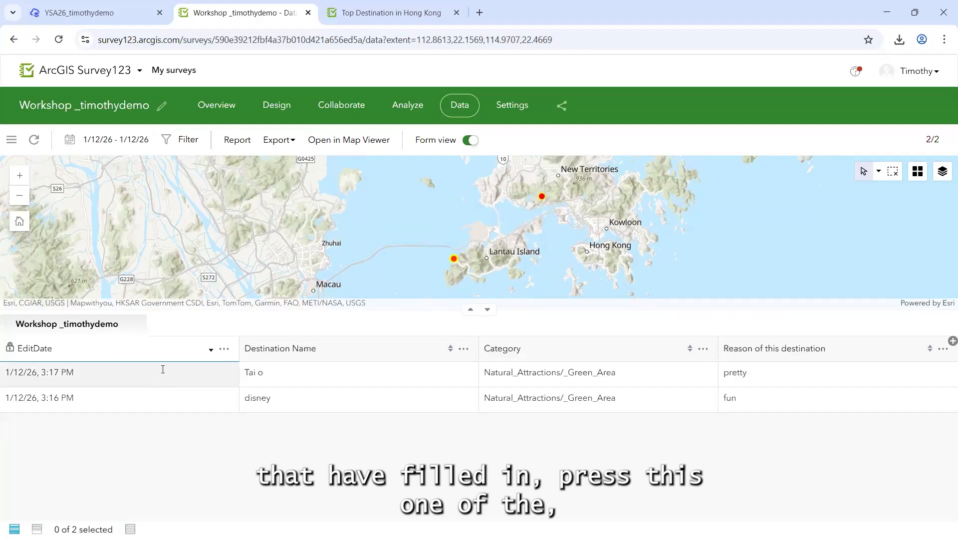
click(188, 374)
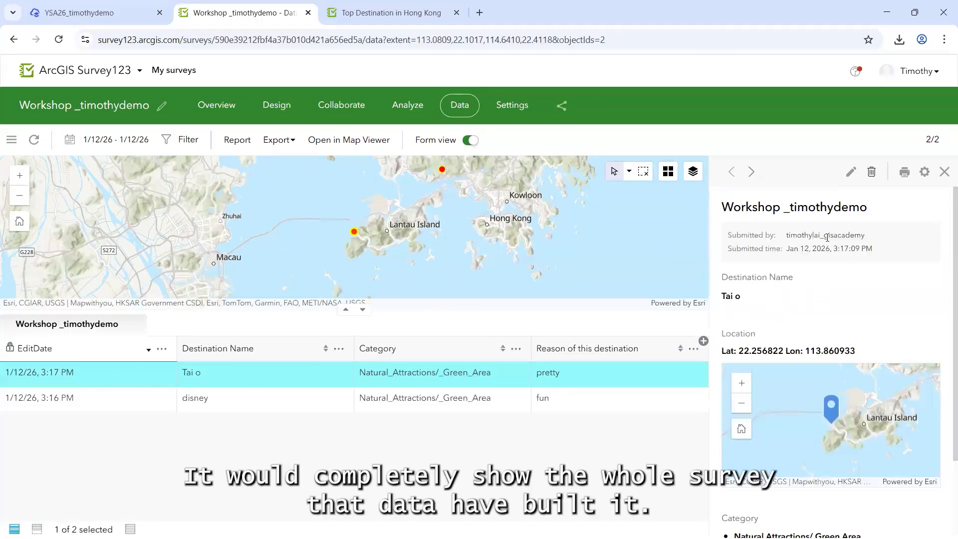
scroll(812, 249, down, 2)
scroll(816, 245, up, 2)
scroll(819, 239, down, 2)
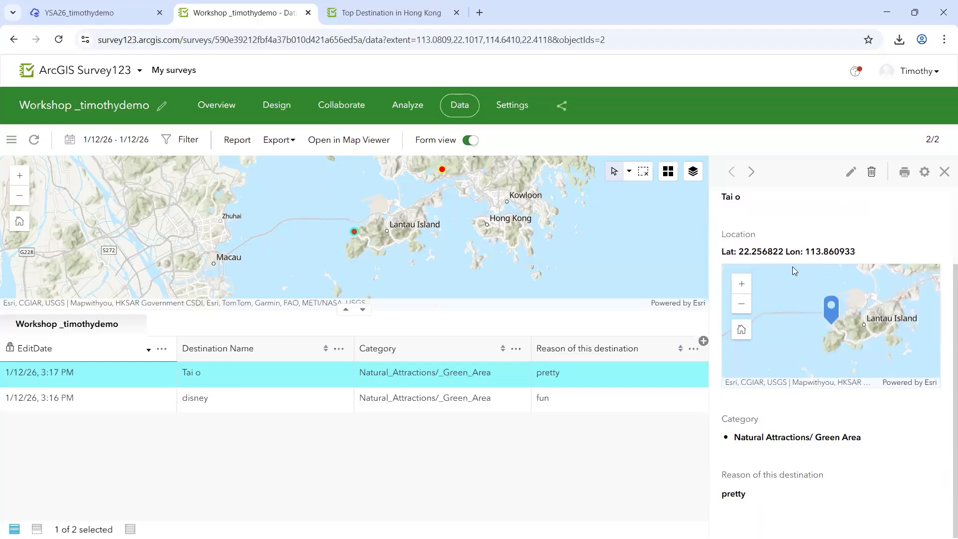
scroll(822, 253, up, 2)
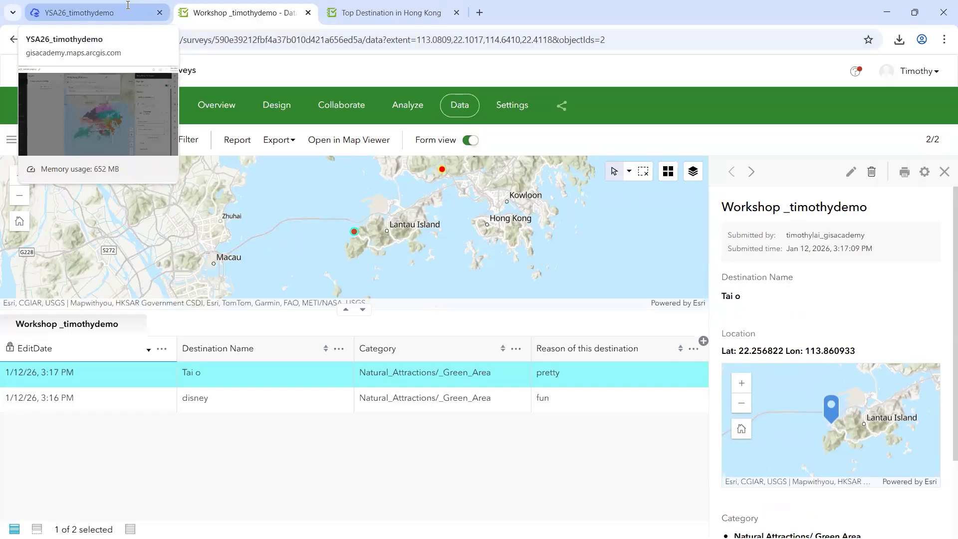
Step: Switch to the YSA26 web map and add the hosted Workshop survey feature layer, not its form or results view, from my content
click(94, 11)
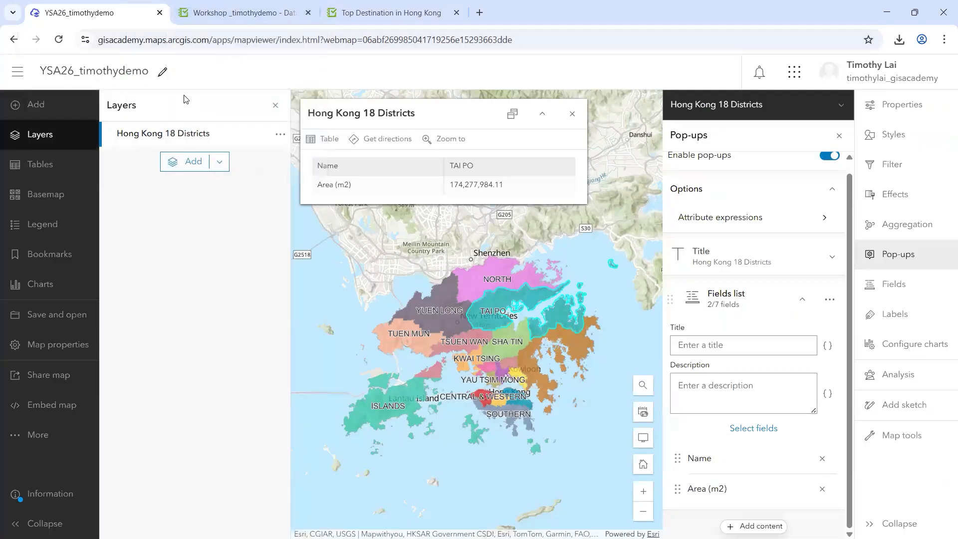
click(189, 170)
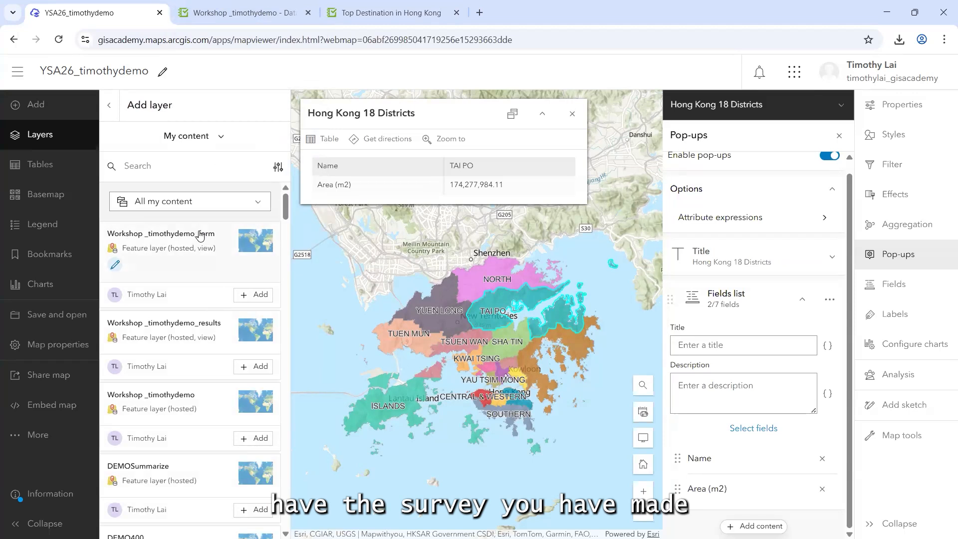
scroll(198, 243, down, 1)
scroll(205, 237, up, 1)
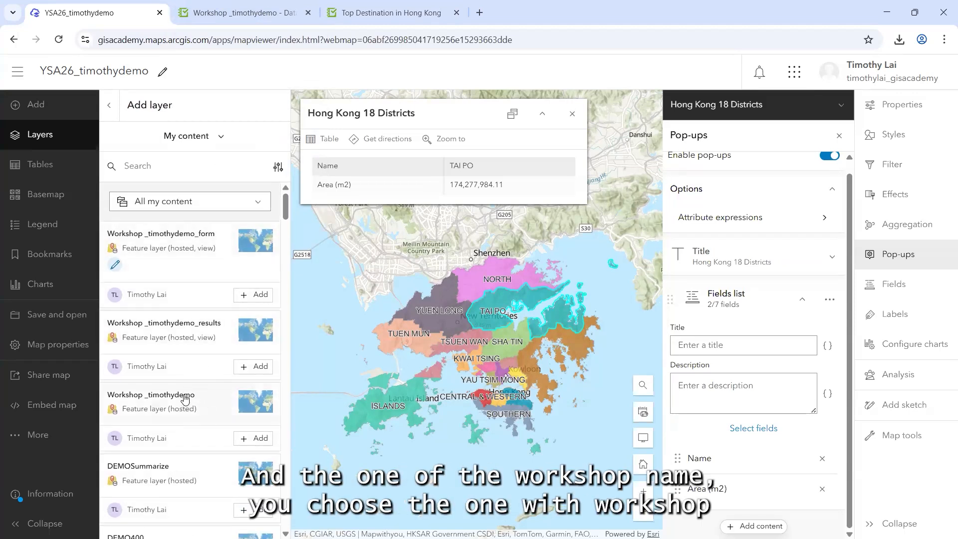
scroll(183, 397, down, 1)
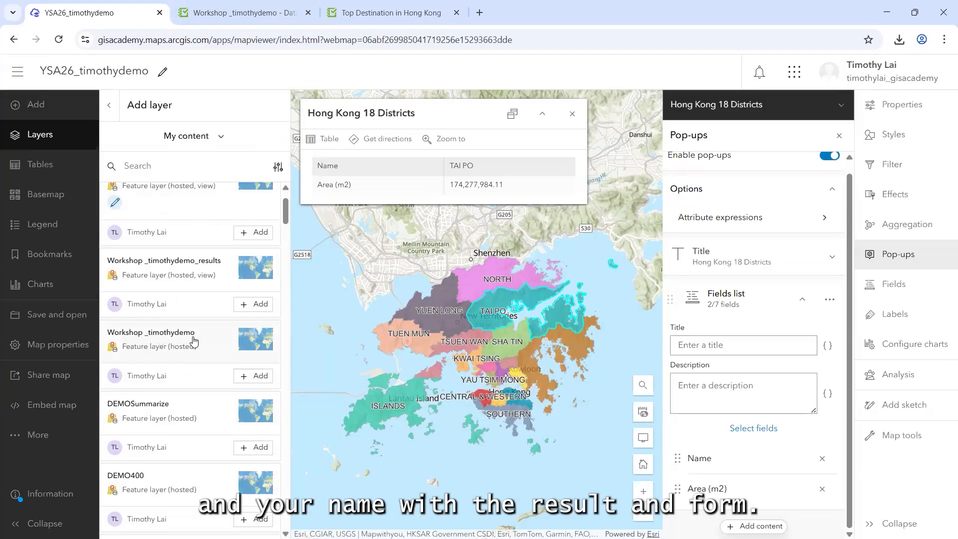
click(262, 378)
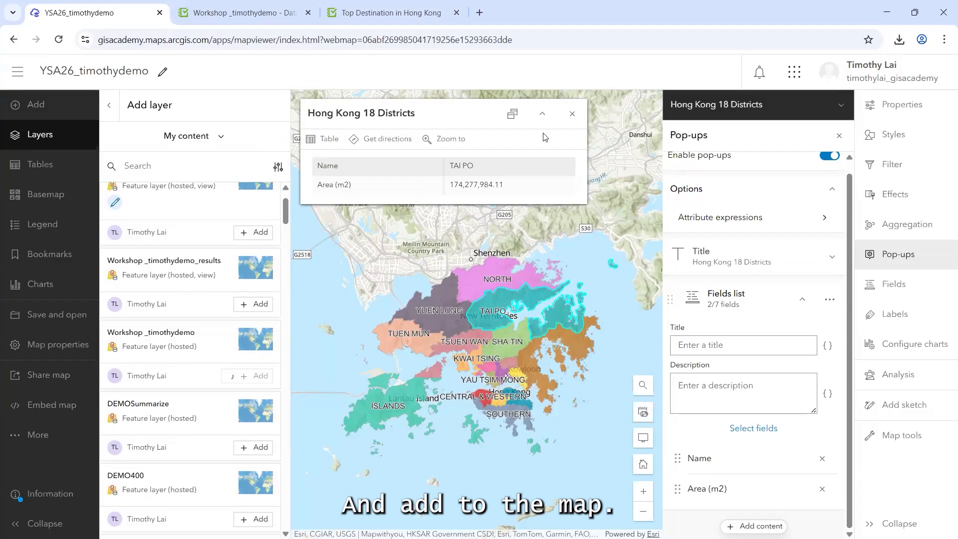
Step: Check the Tai o response's pop-up on the map, close the pop-up settings and return to the layer list
click(574, 114)
click(351, 405)
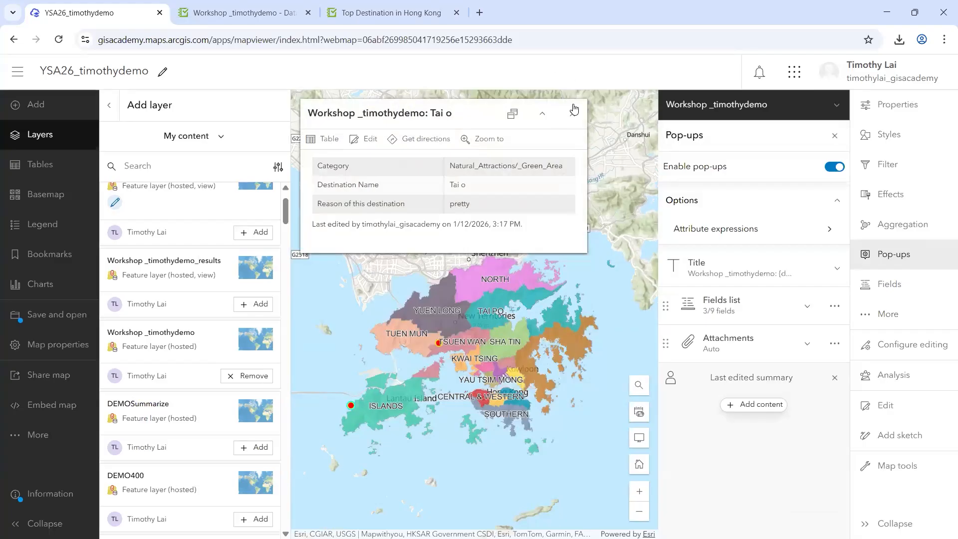
click(573, 112)
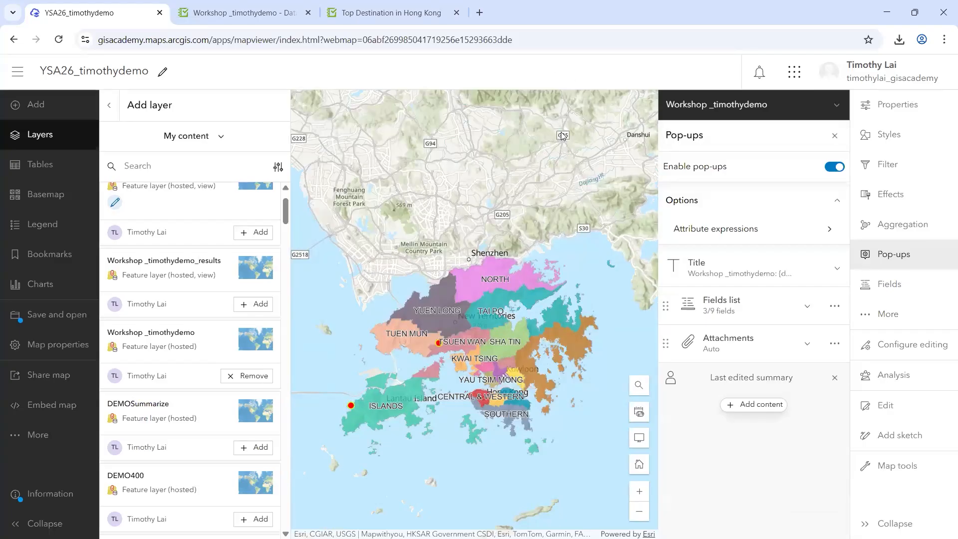
click(835, 136)
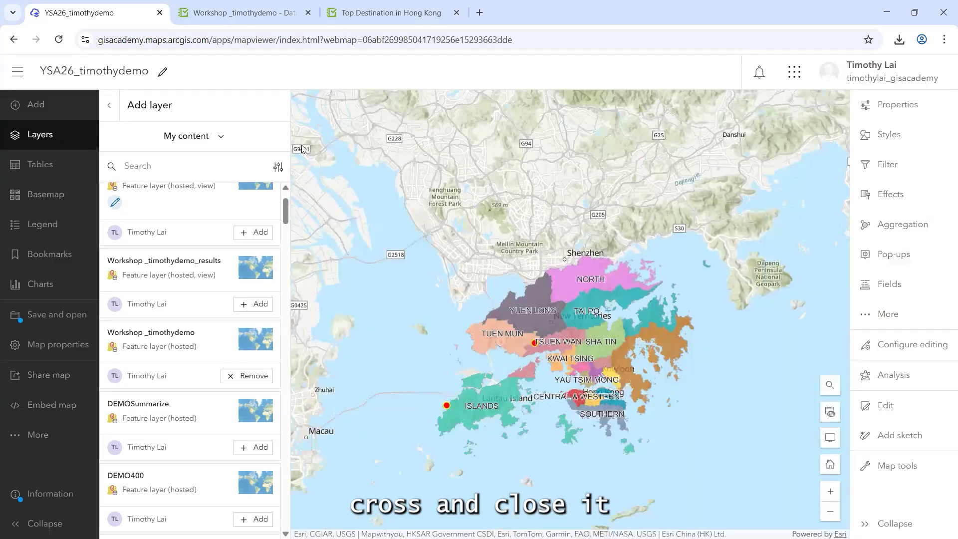
click(109, 105)
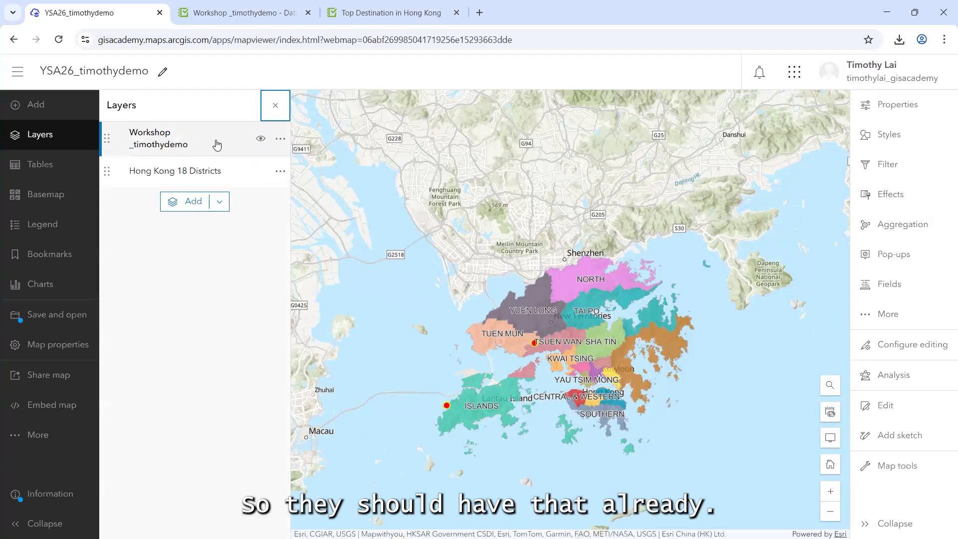
Step: Remove the Workshop survey layer from the web map
drag(504, 338, 477, 318)
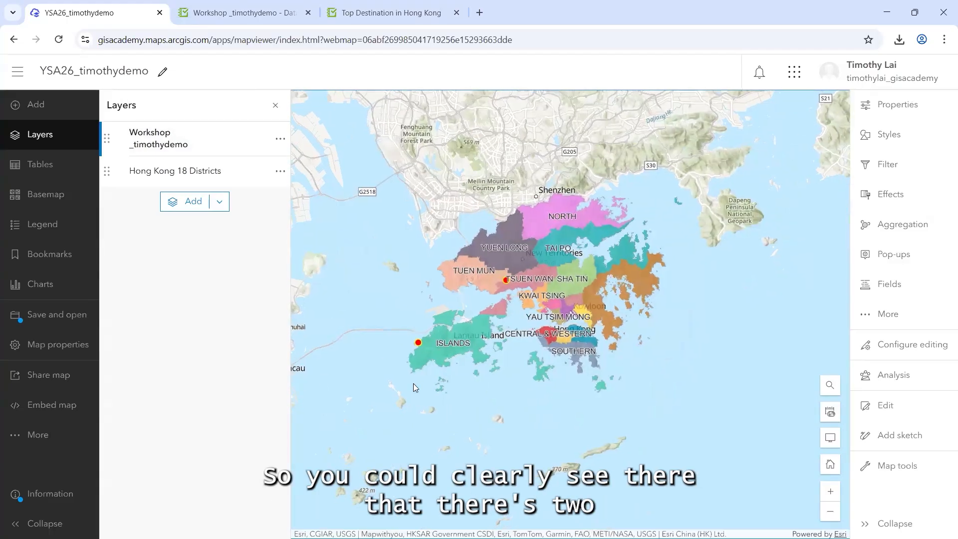
scroll(387, 348, up, 3)
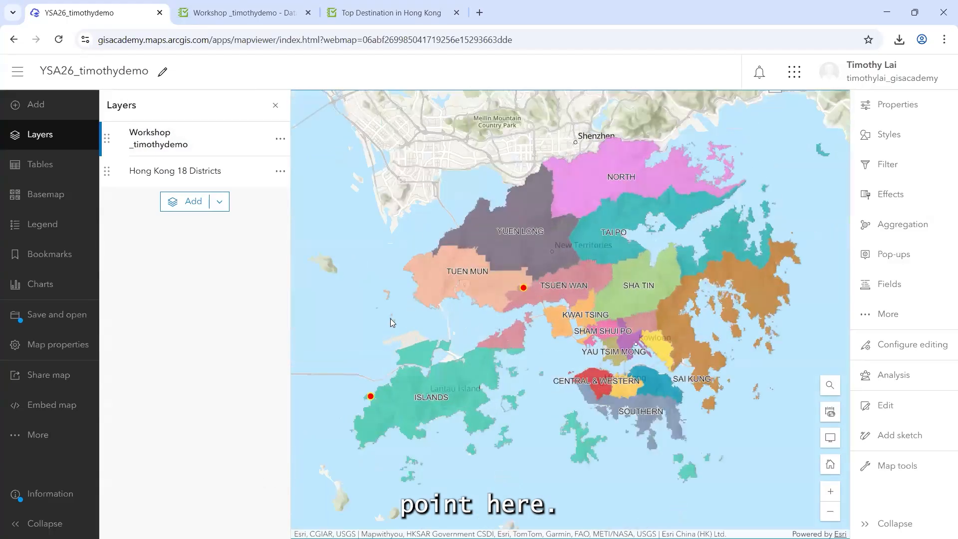
scroll(391, 318, up, 2)
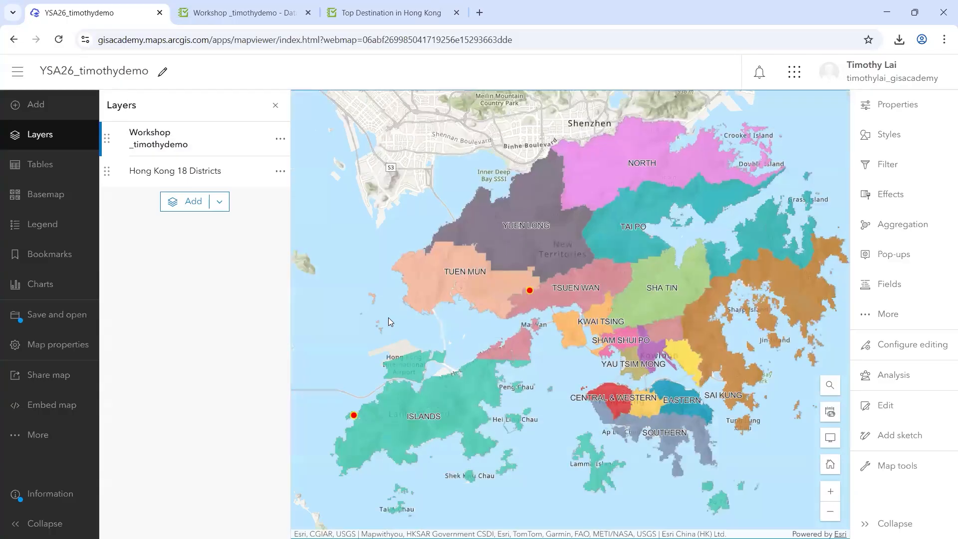
drag(388, 317, 400, 303)
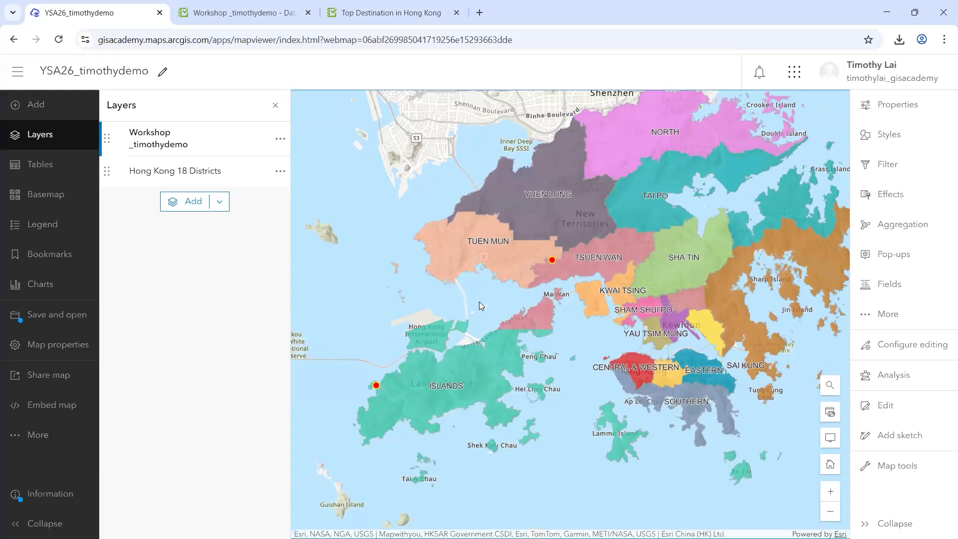
click(280, 141)
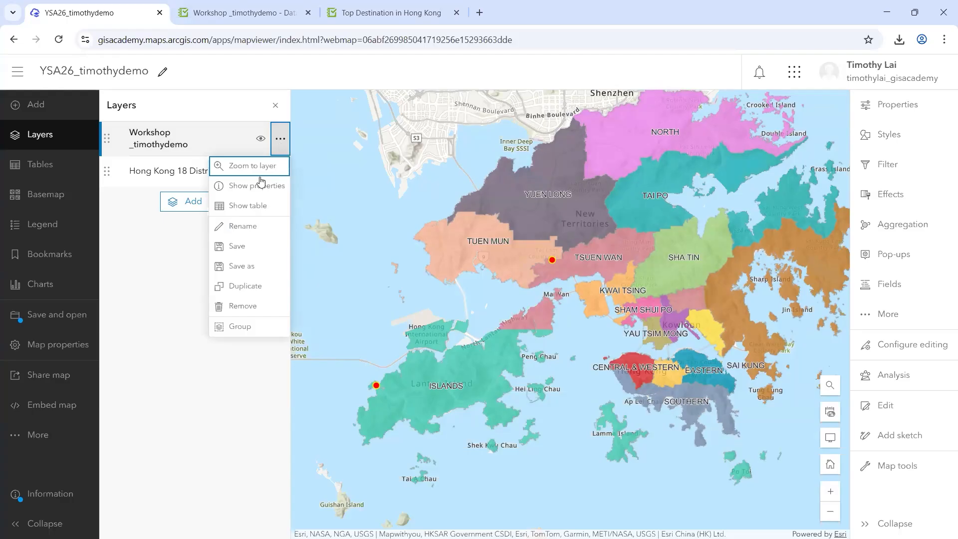
click(251, 308)
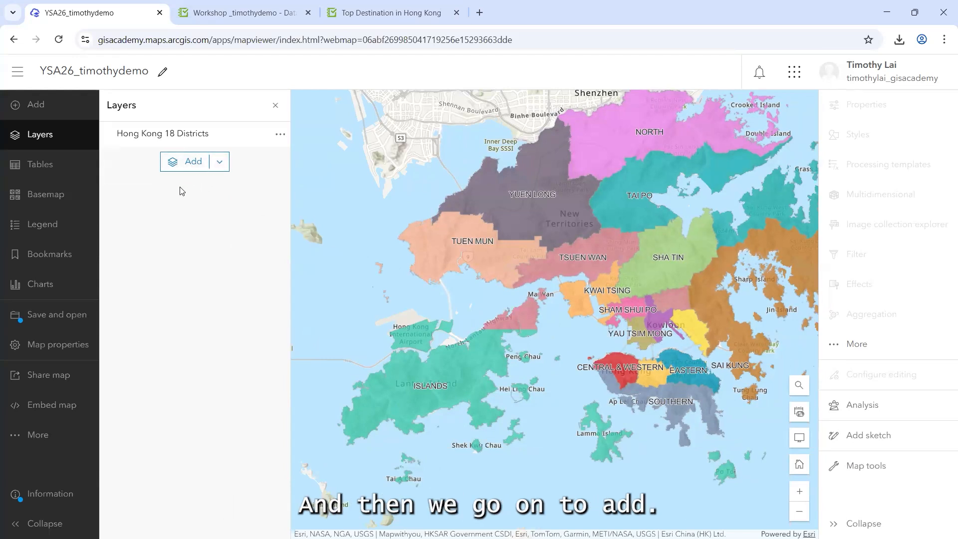
Step: Start adding another layer and copy the layer name Surveyresults_0210 from the YSA26 notes in Notepad
click(177, 168)
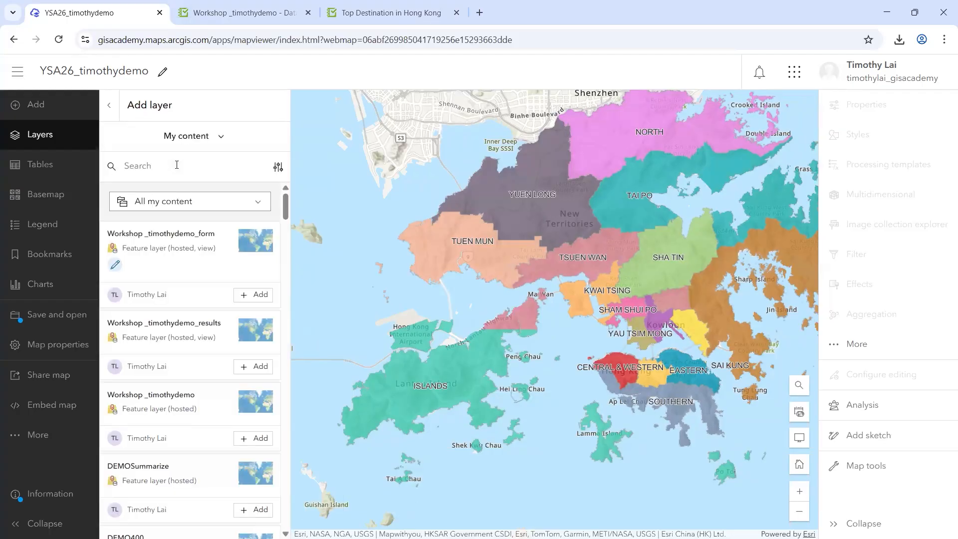
click(177, 165)
text(s)
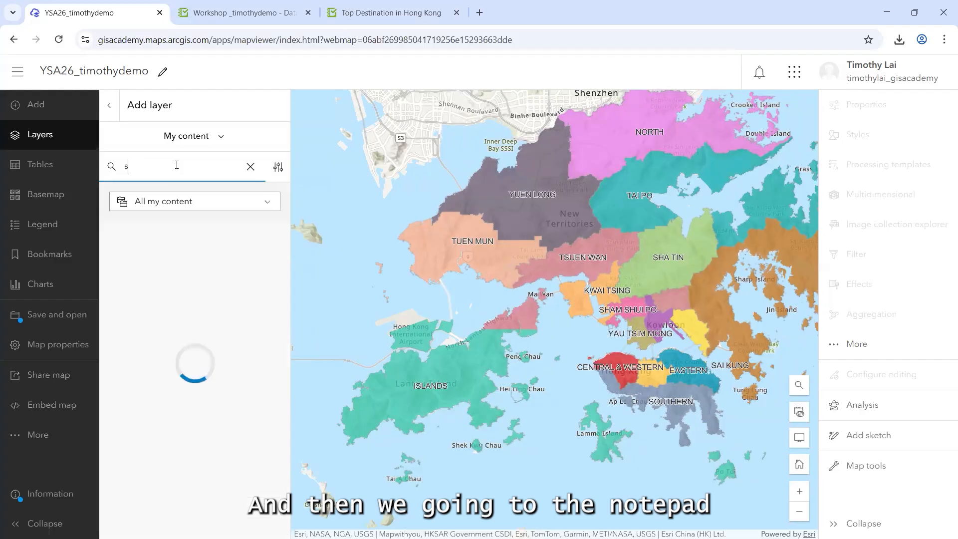
key(alt+Tab)
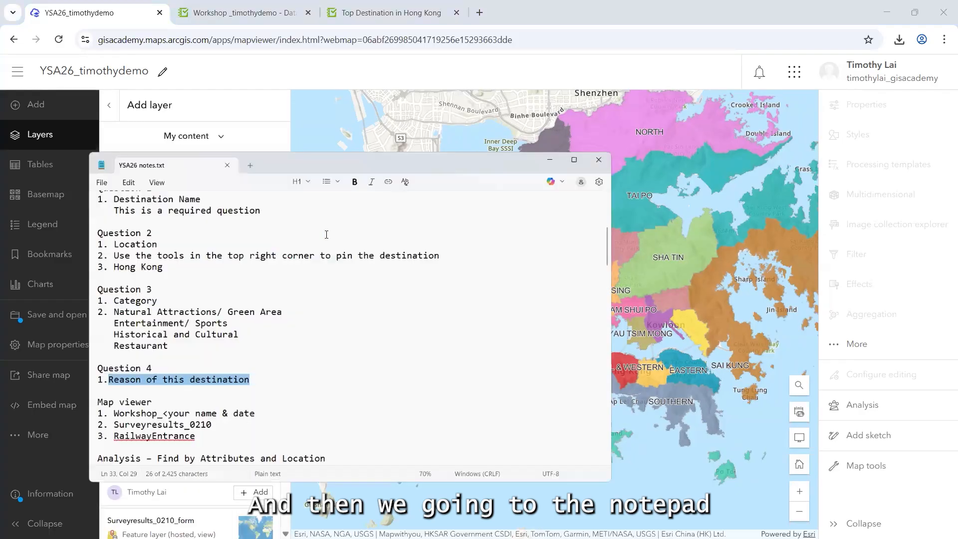
scroll(224, 334, down, 1)
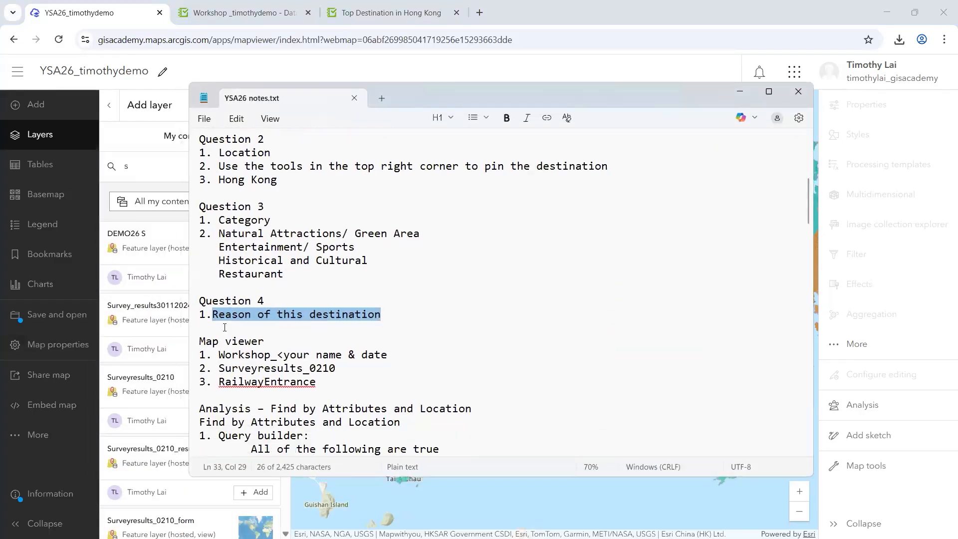
scroll(223, 334, down, 1)
drag(220, 328, 336, 329)
key(ctrl+c)
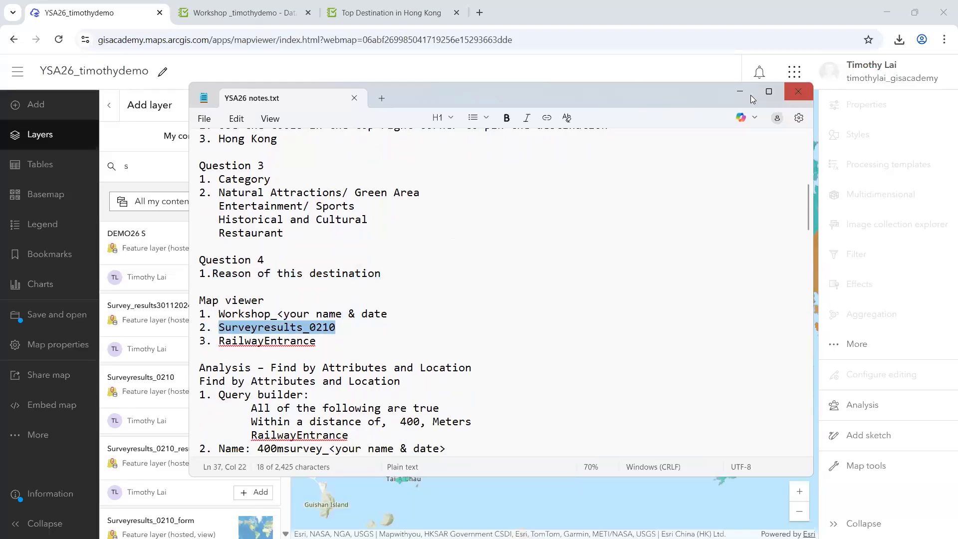
Step: Search my organization's content for Surveyresults_0210, add the hosted feature layer of that exact name and close its pop-up
click(181, 161)
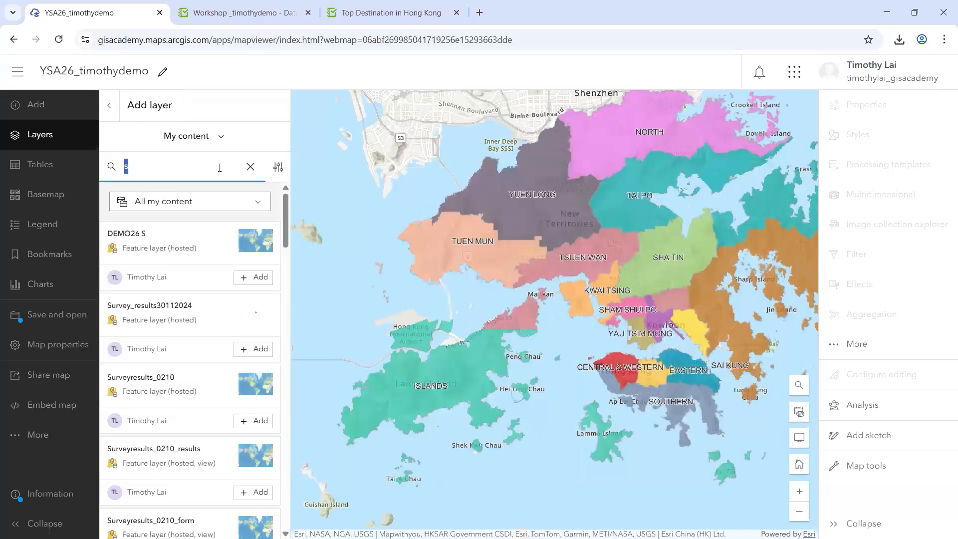
key(ctrl+v)
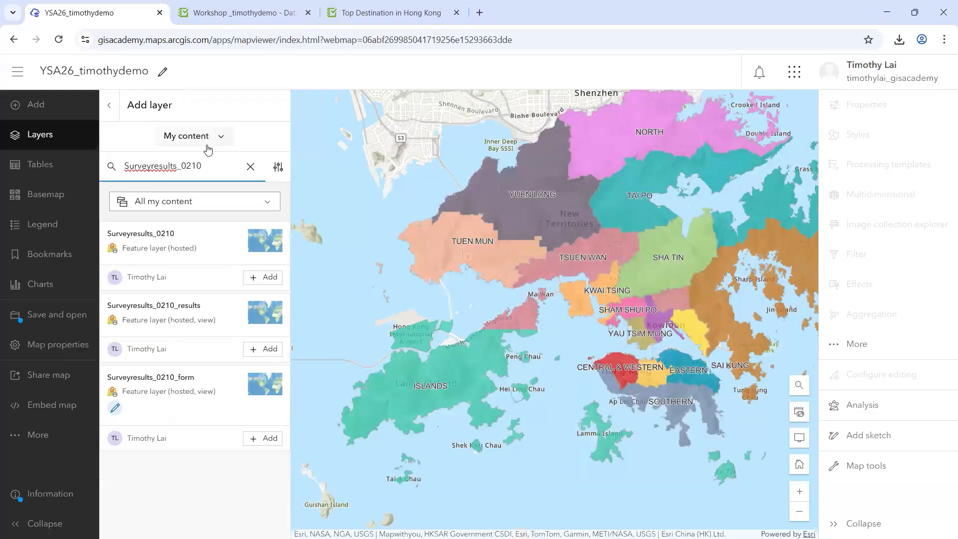
click(208, 145)
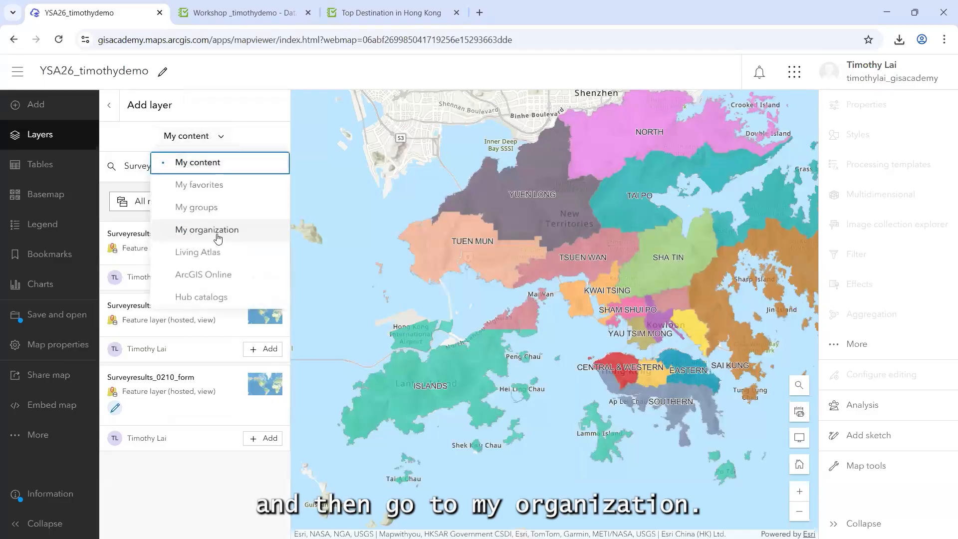
click(219, 234)
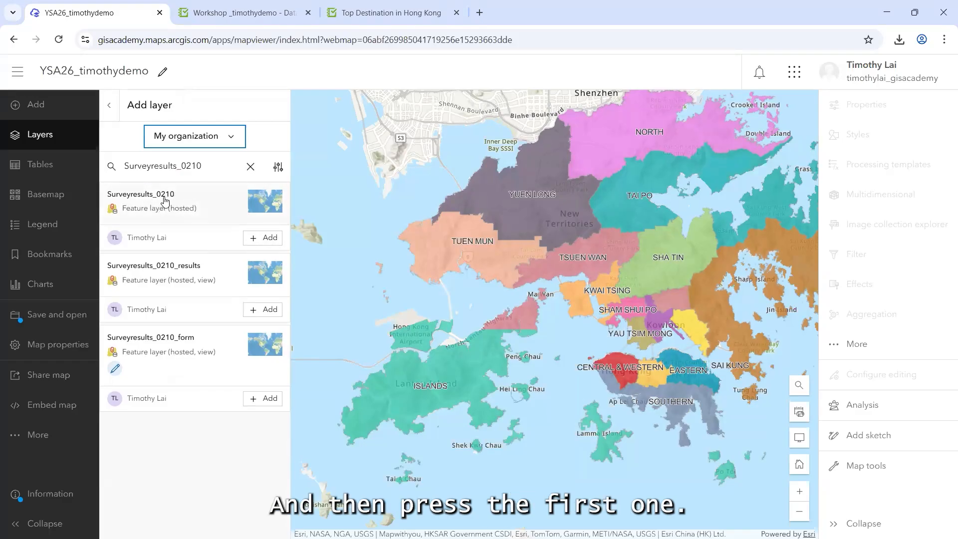
click(270, 238)
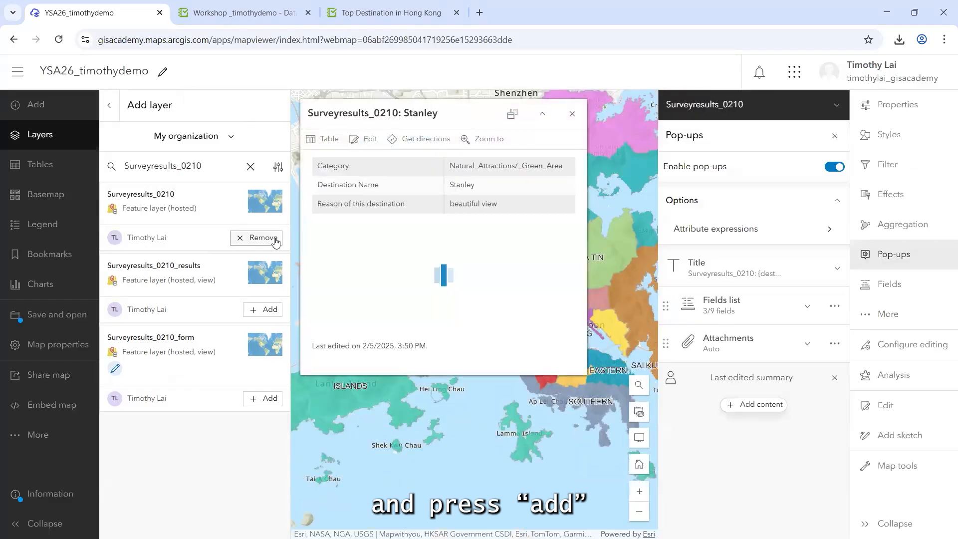
click(572, 114)
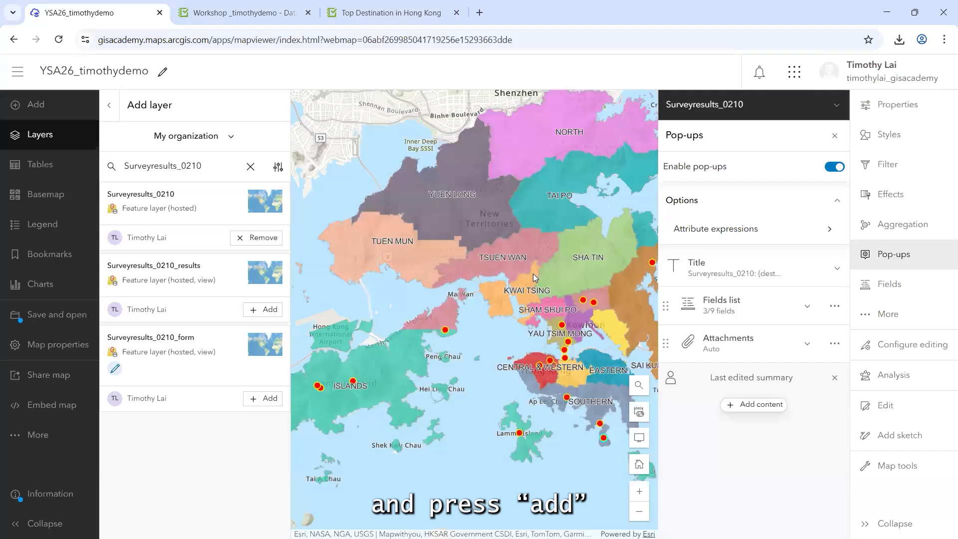
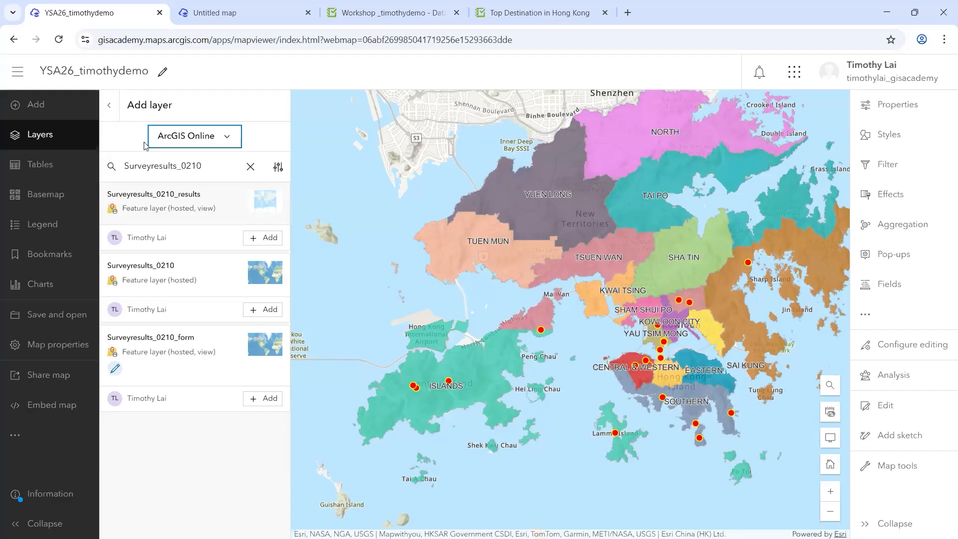
Step: Search ArcGIS Online for Surveyresults_0210 and add the Surveyresults_0210_results hosted view to the web map
click(107, 106)
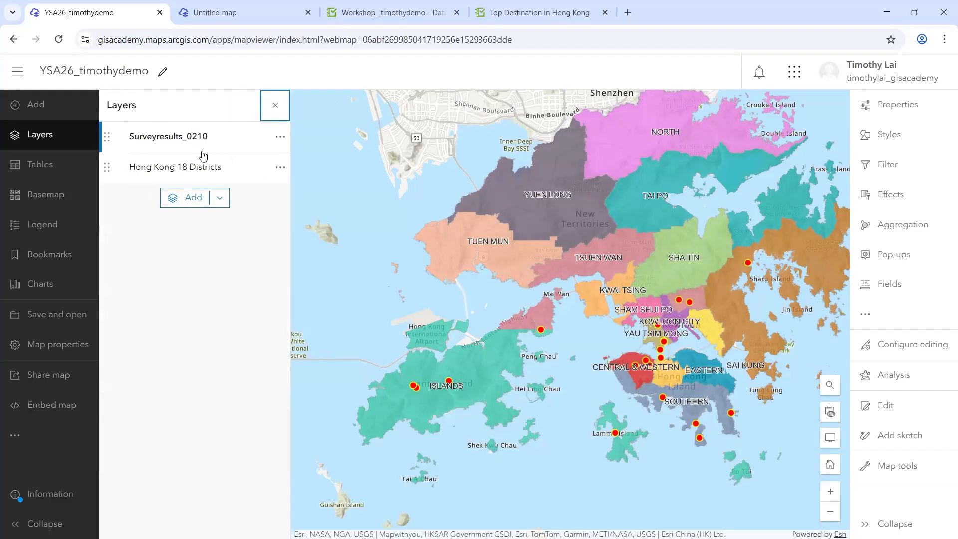
click(181, 199)
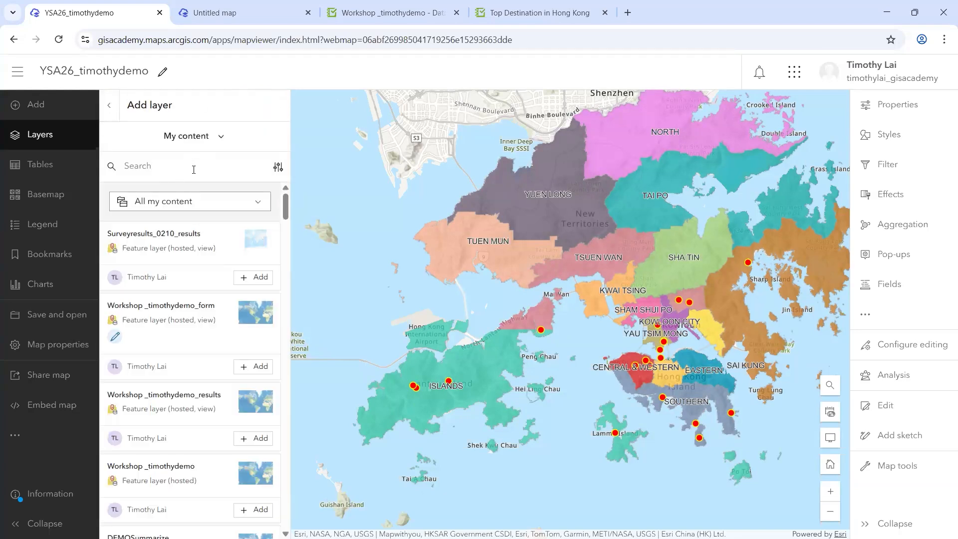
click(206, 136)
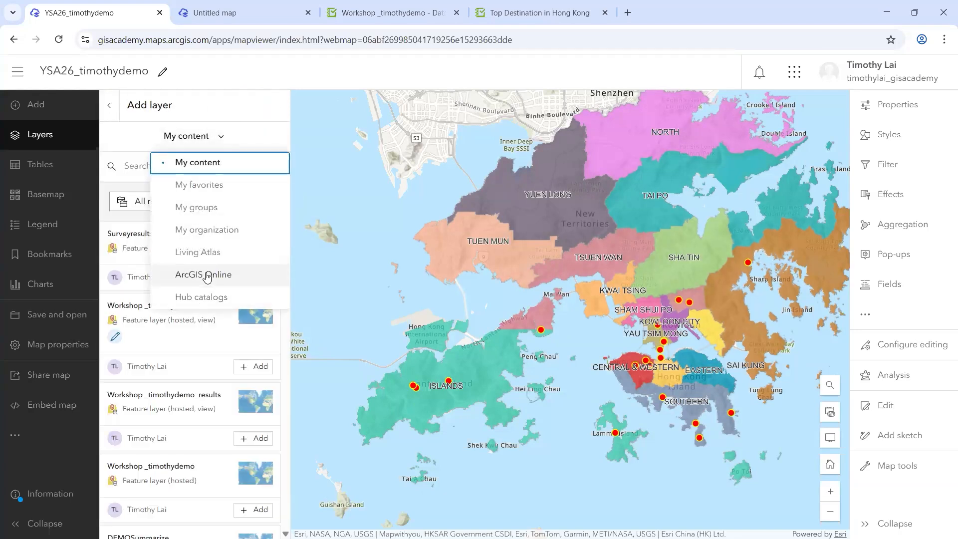
click(206, 275)
click(179, 166)
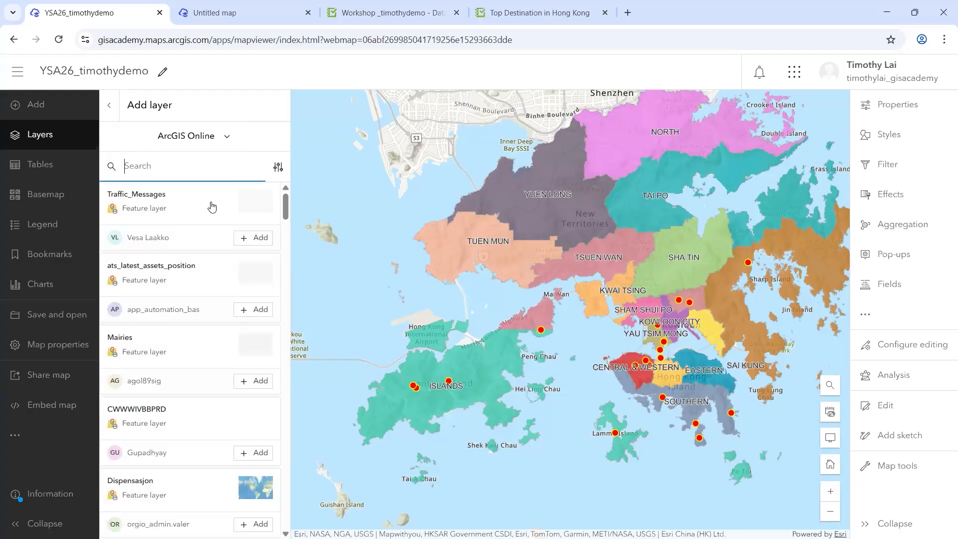
text(Surveyresults_0210)
click(257, 237)
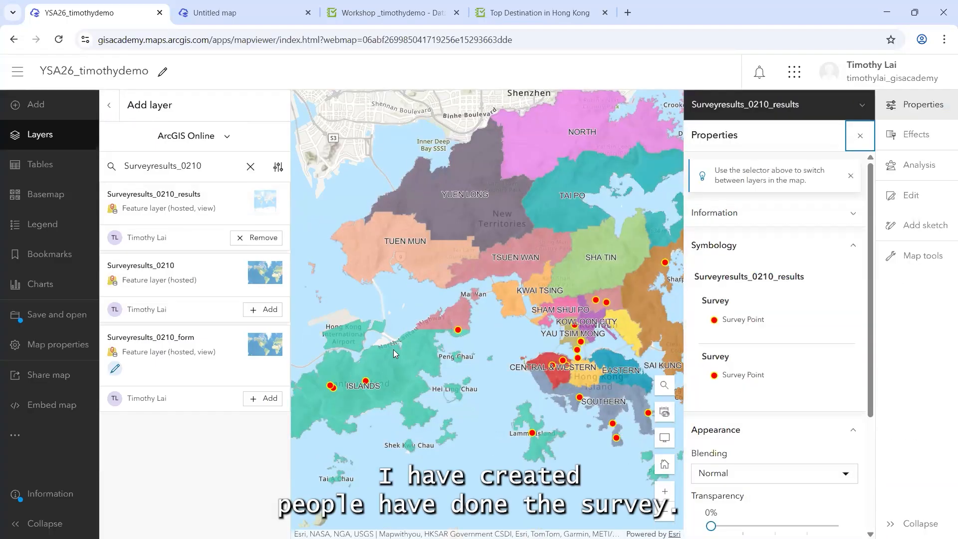
Step: Return to the layer list, remove the Surveyresults_0210 layer from the web map and save the map
click(109, 105)
click(280, 171)
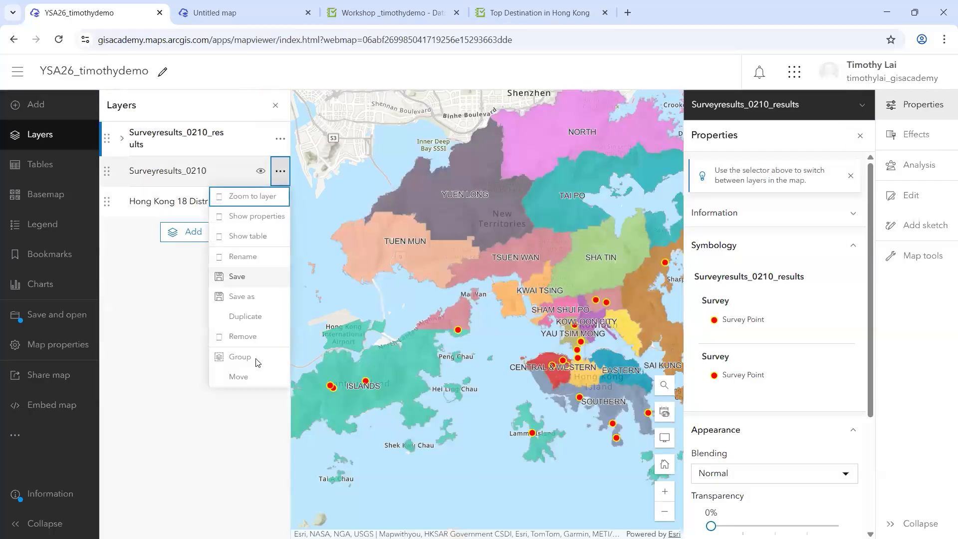
click(257, 336)
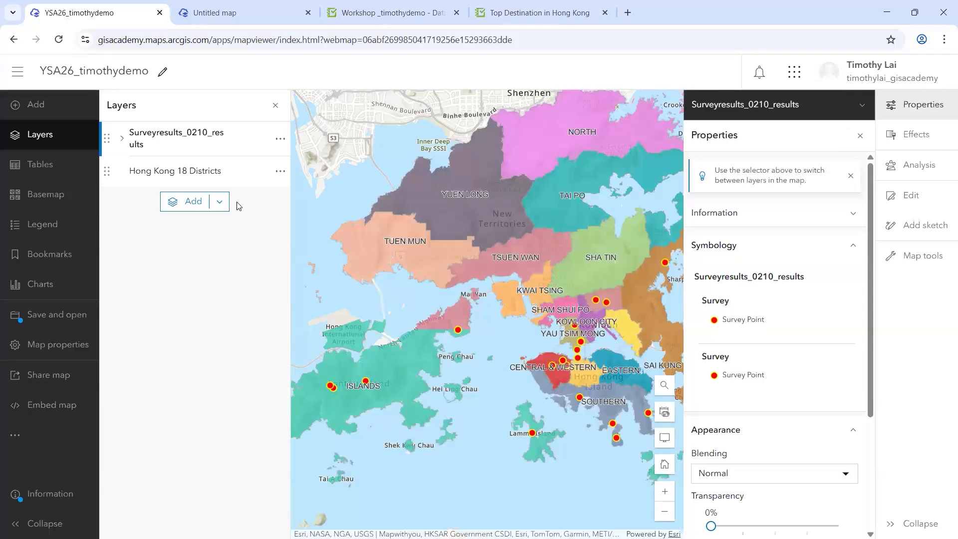
click(50, 317)
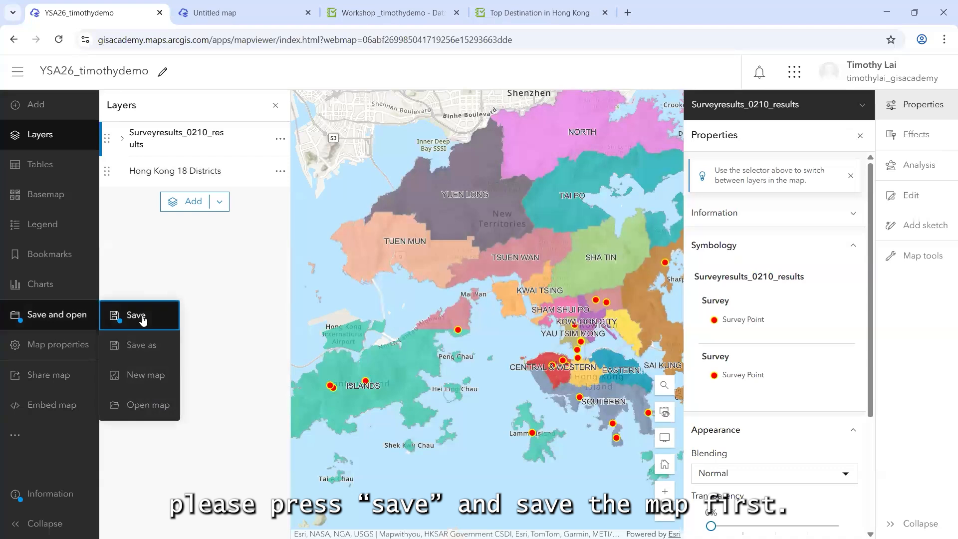
click(143, 320)
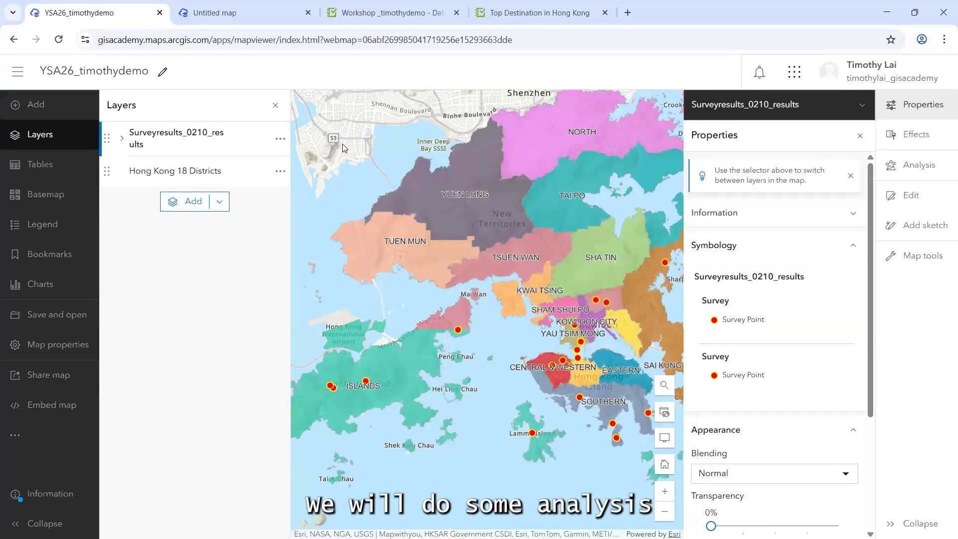
Step: Start adding a layer from ArcGIS Online and copy the layer name RailwayEntrance from the YSA26 notes in Notepad
click(188, 203)
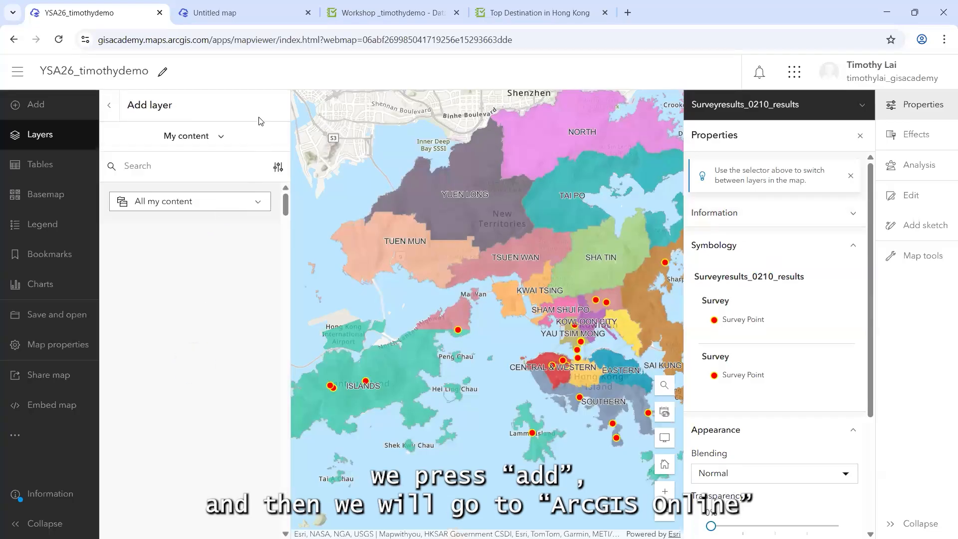
click(218, 136)
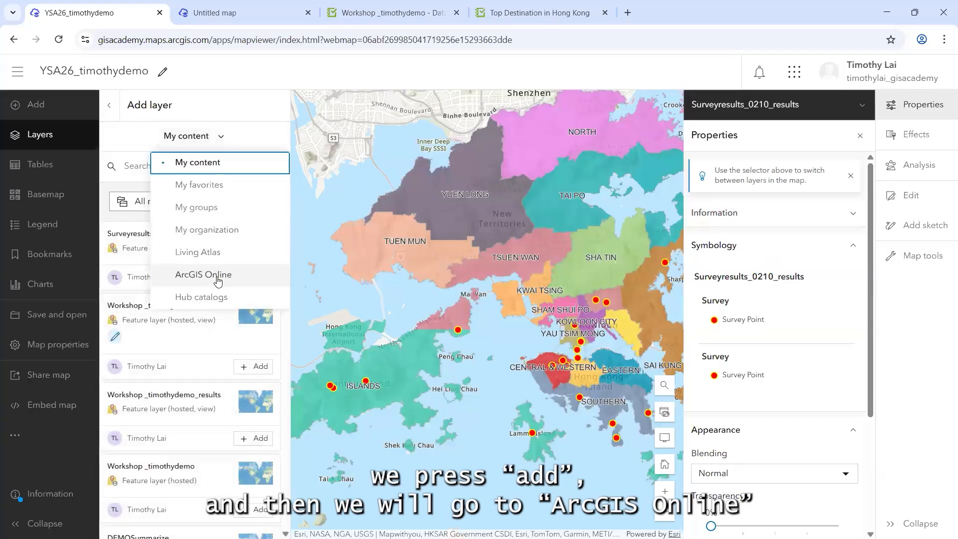
click(220, 276)
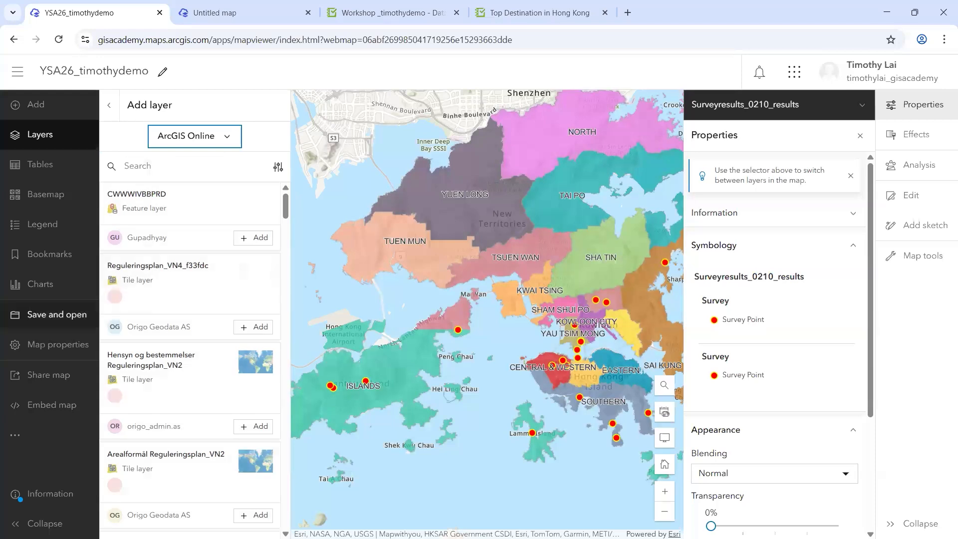
key(alt+Tab)
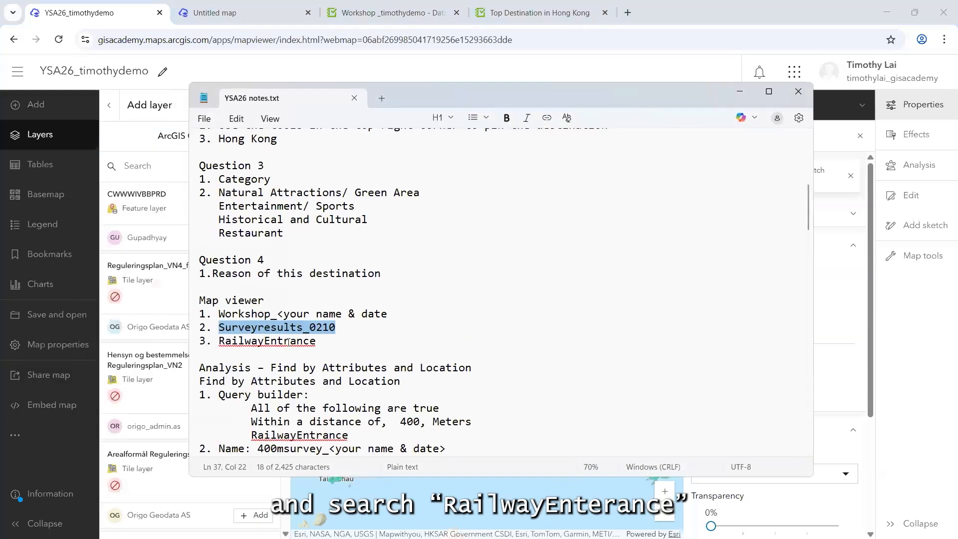
double_click(289, 342)
key(ctrl+c)
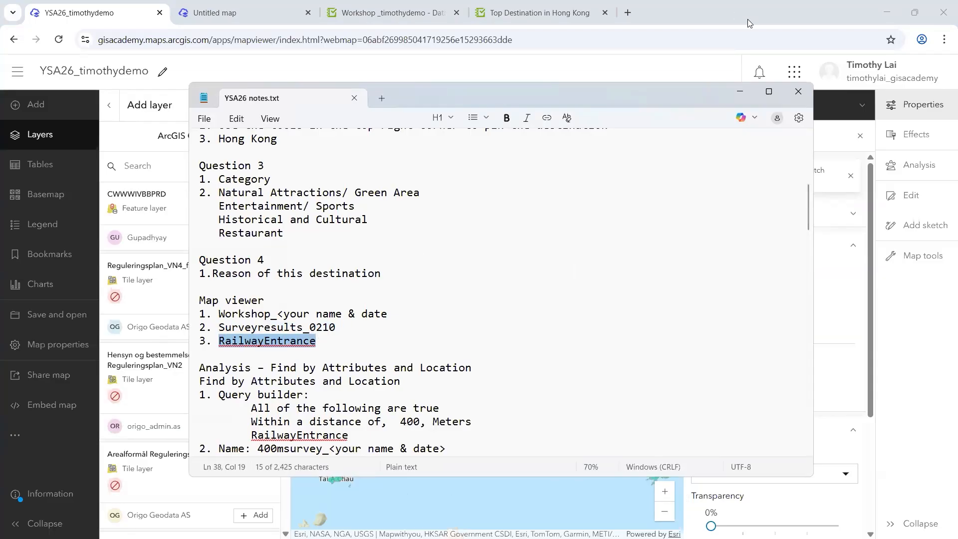
click(740, 92)
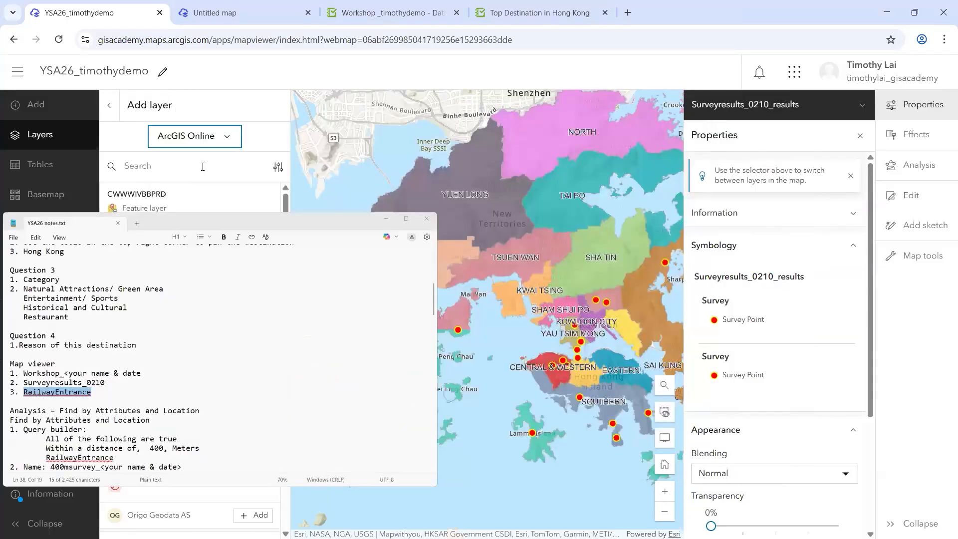
Step: Search ArcGIS Online for RailwayEntrance, add the Esri China (HK) feature layer of that name and return to the layer list
click(203, 167)
key(ctrl+v)
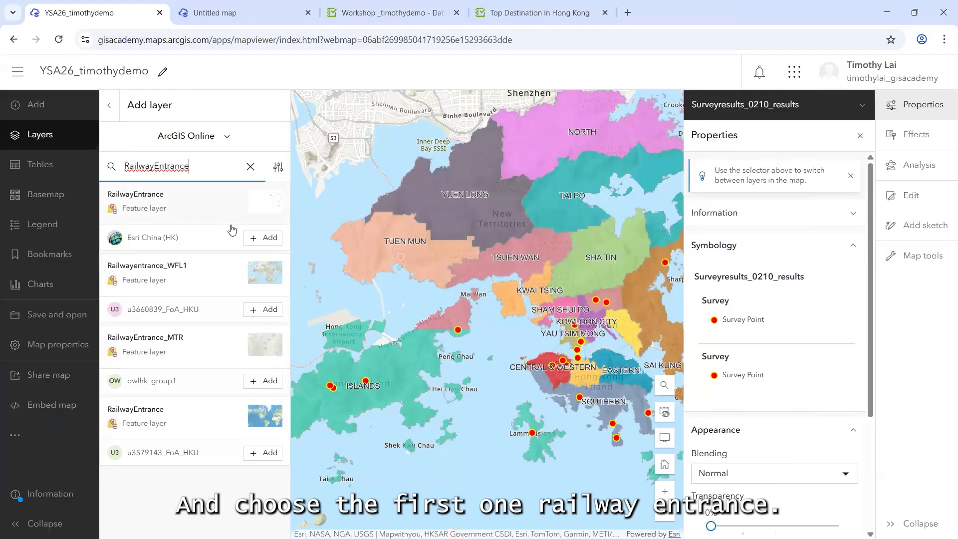
click(271, 239)
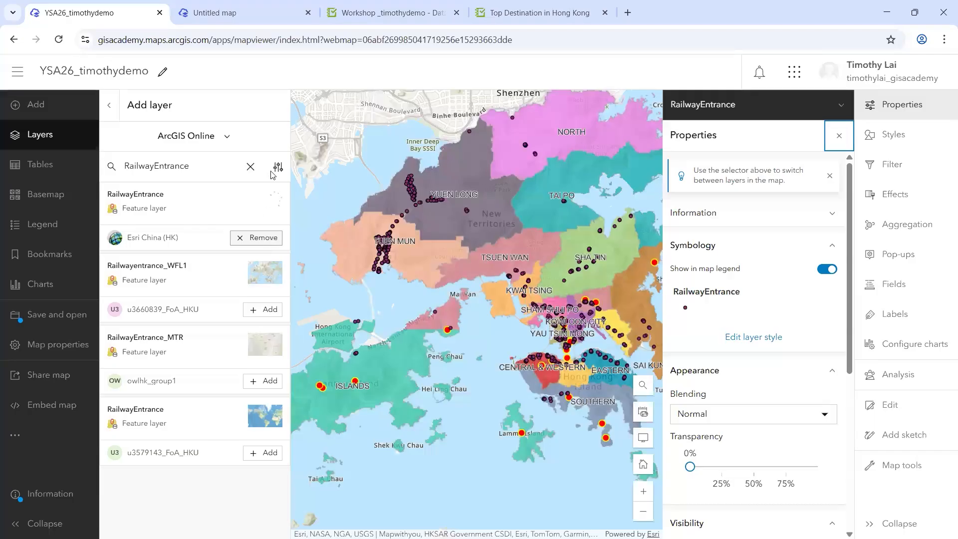
click(112, 113)
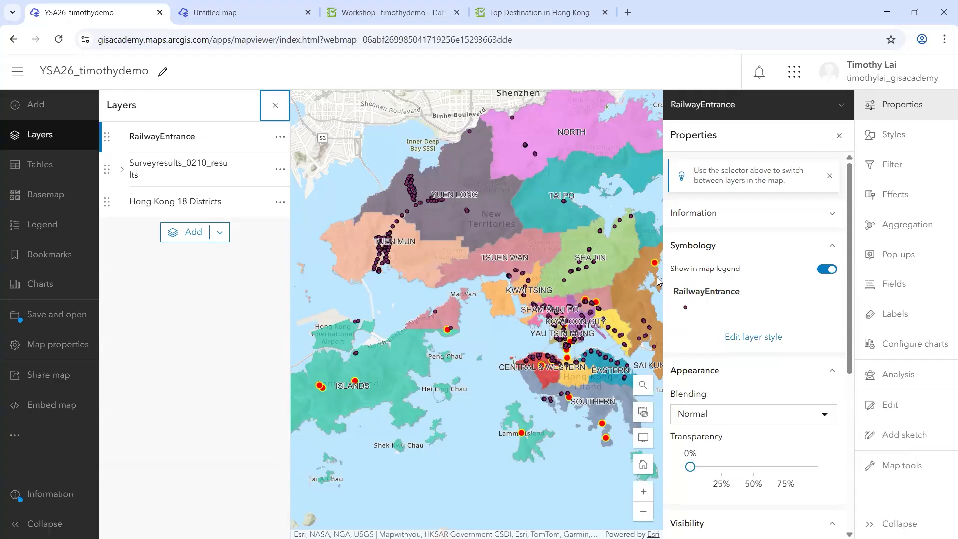
Step: Open the list of spatial analysis tools and copy the tool name Find by Attributes and Location from the YSA26 notes in Notepad
click(910, 379)
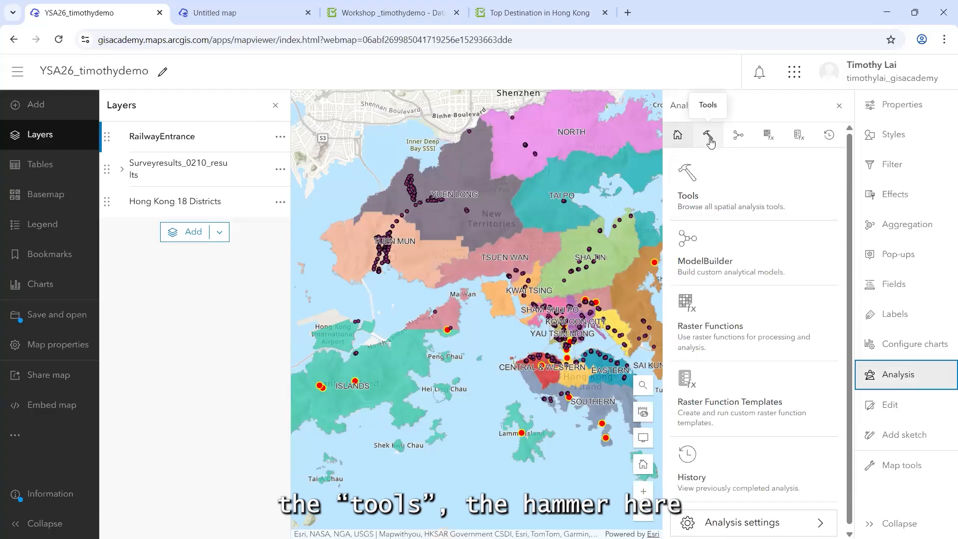
click(709, 144)
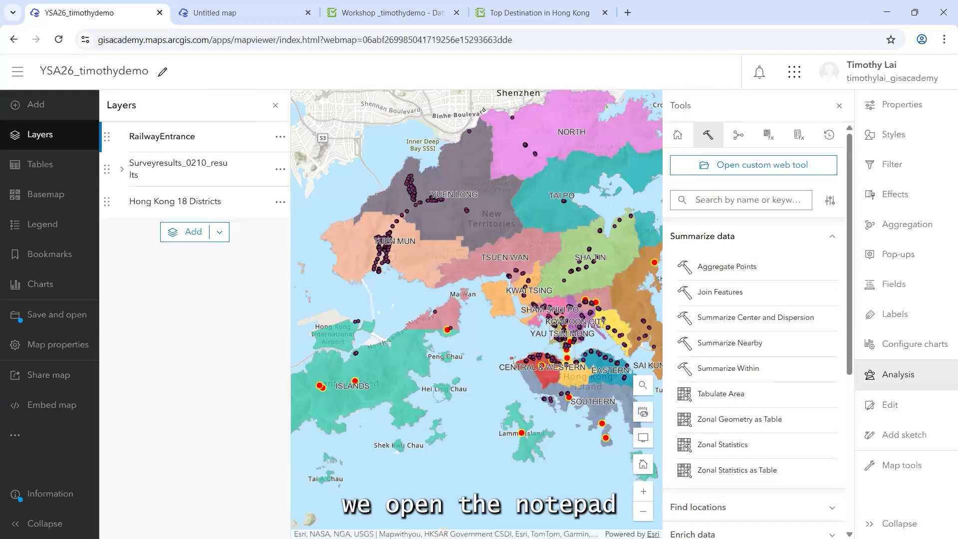
key(alt+Tab)
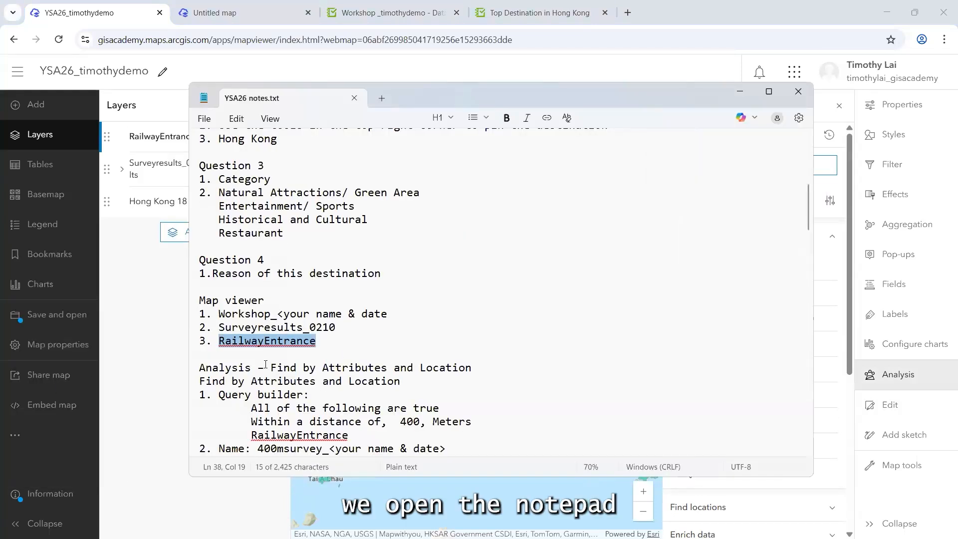
click(194, 384)
key(ctrl+c)
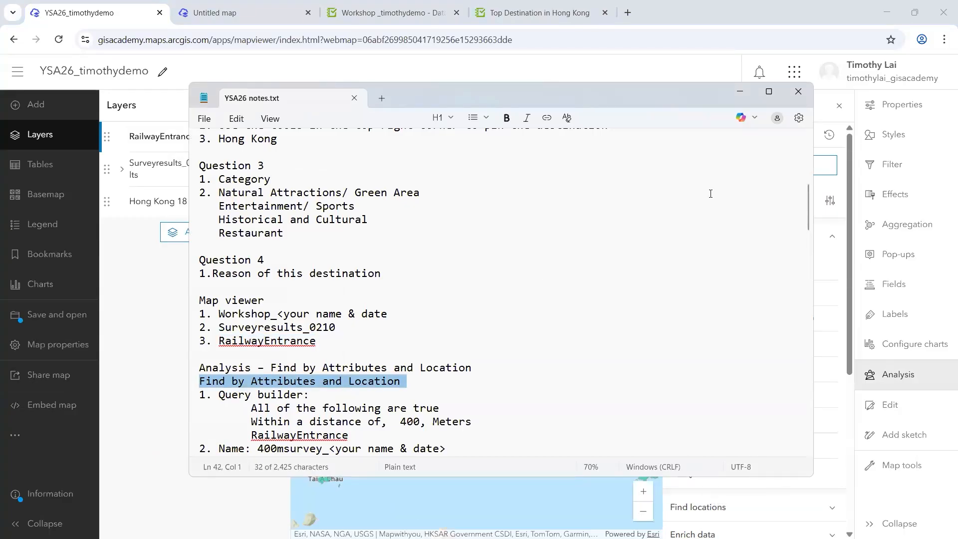
Step: Put the notes away, search the analysis tools for Find by Attributes and Location, and open that tool
click(741, 92)
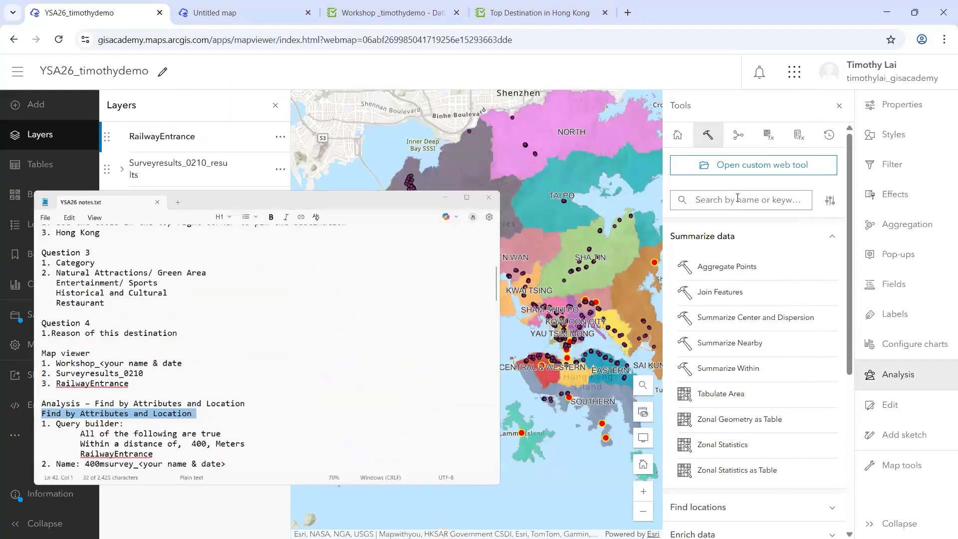
click(738, 200)
key(ctrl+v)
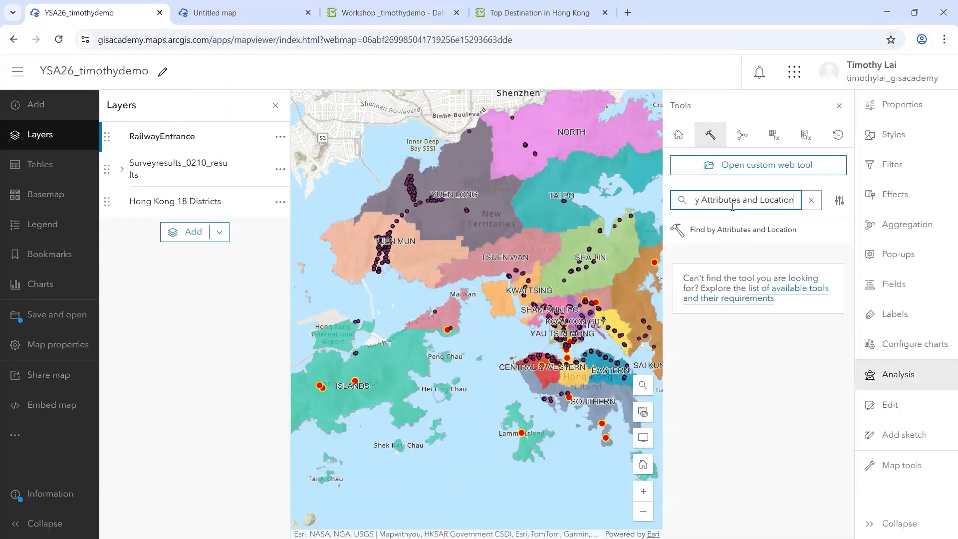
click(719, 232)
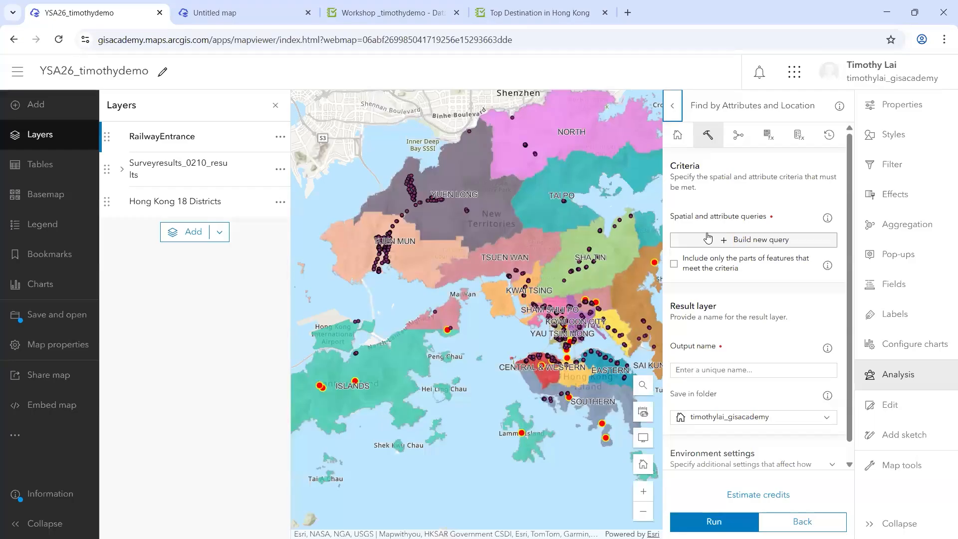
Step: Build a new query that finds features from the first Surveyresults_0210_results - Survey layer with a spatial expression
click(730, 245)
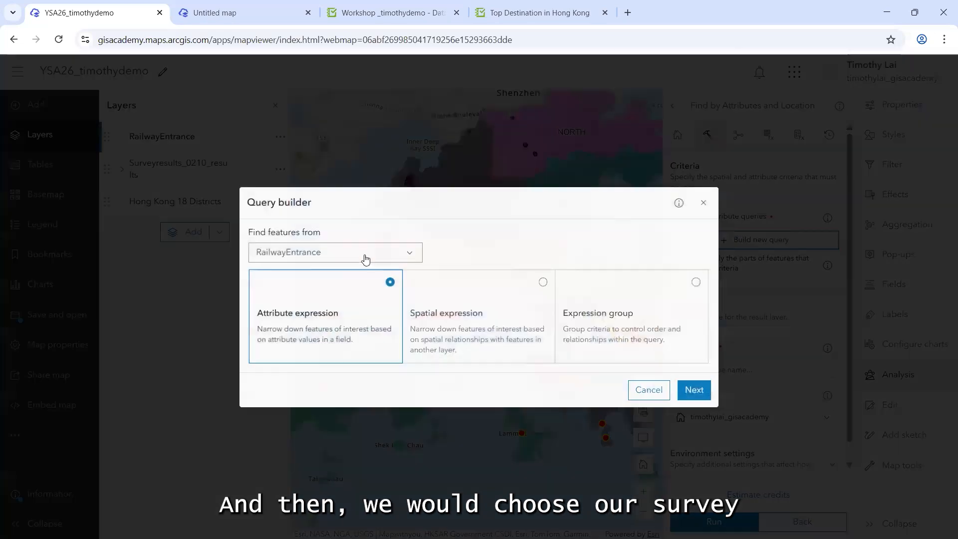
click(361, 256)
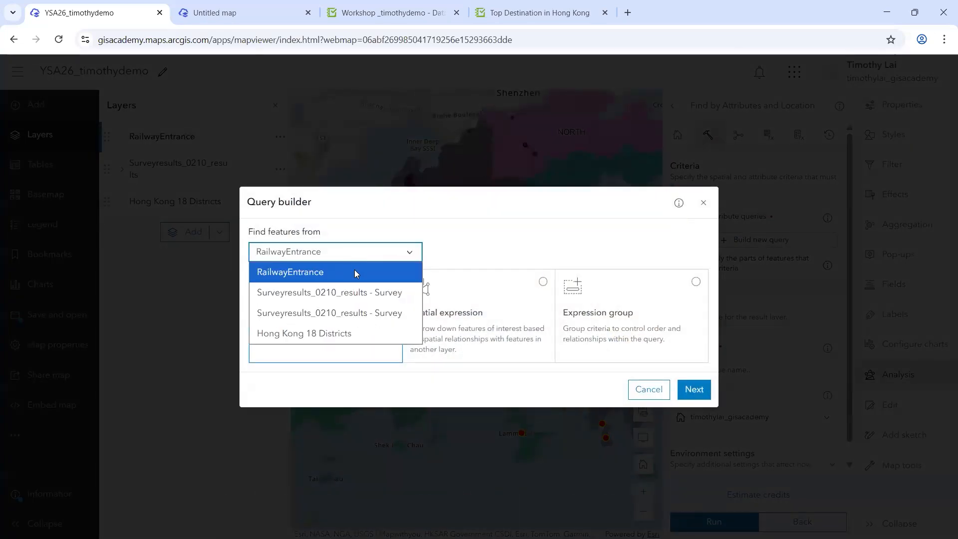
click(337, 295)
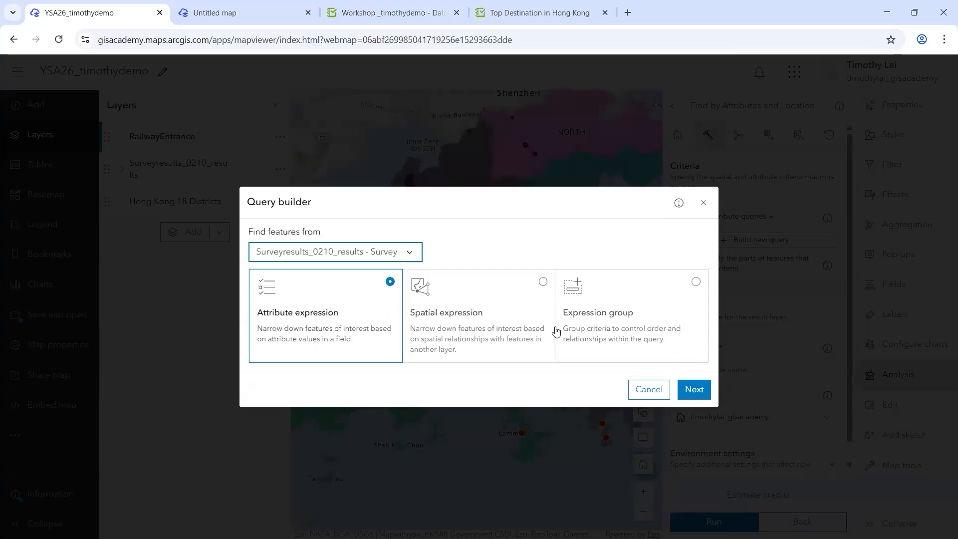
click(505, 302)
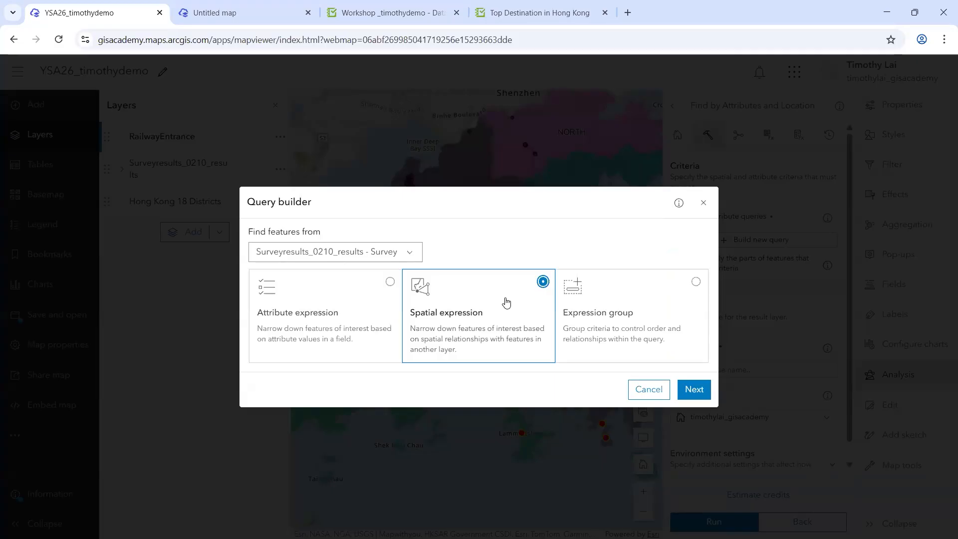
click(696, 392)
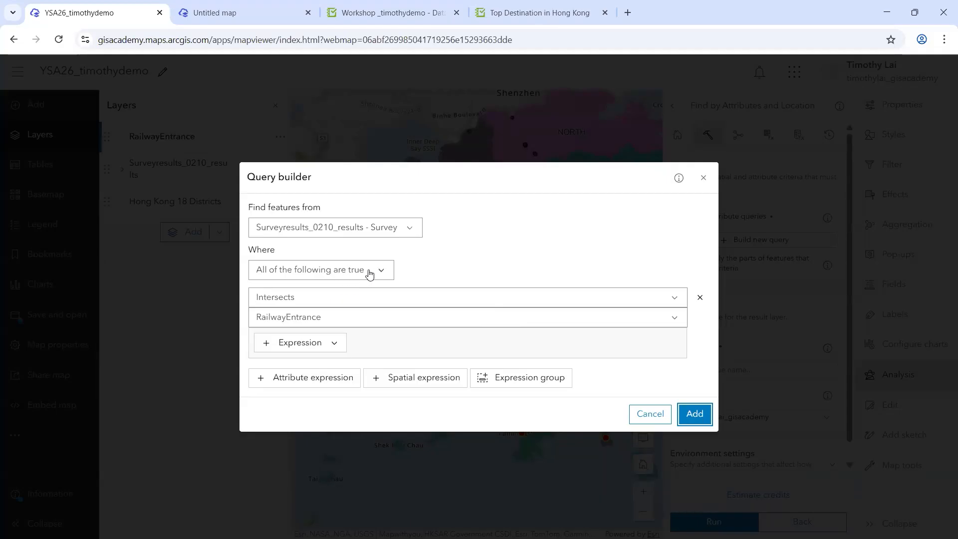
Step: Set the expression to within a distance of 400 meters of RailwayEntrance and add the query
click(354, 299)
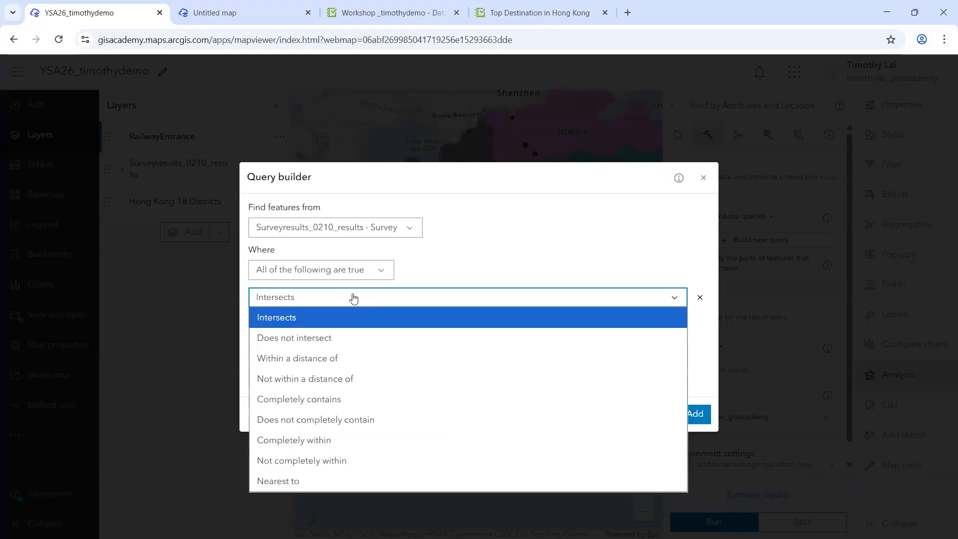
click(321, 359)
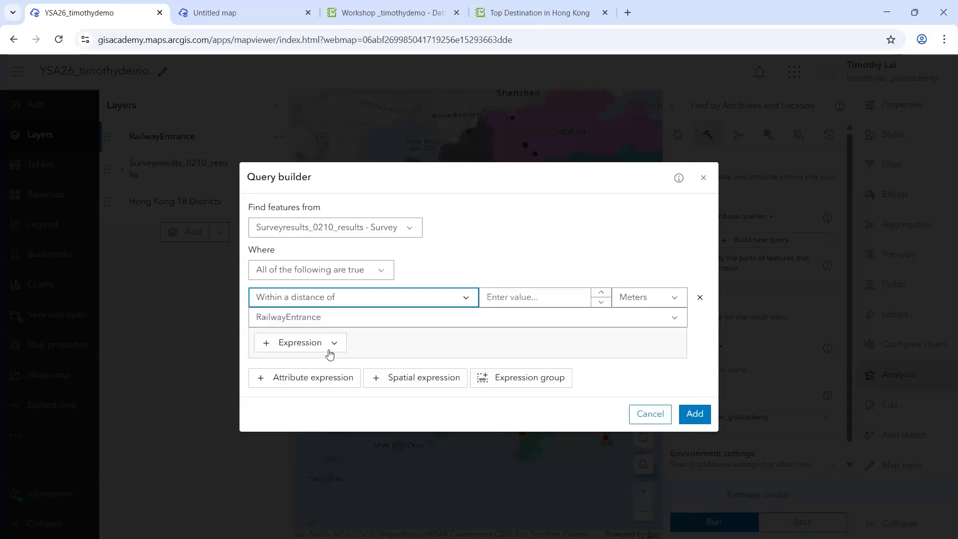
click(489, 298)
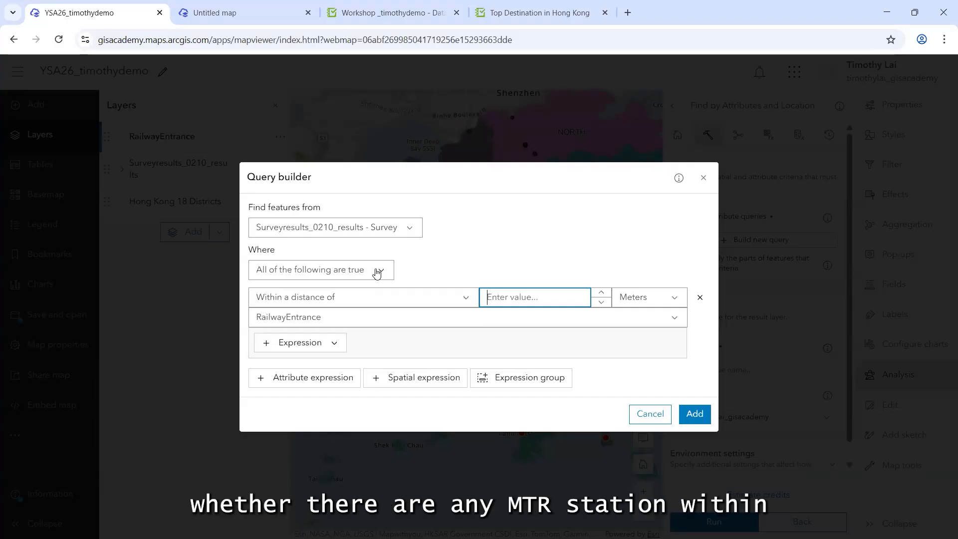
text(400)
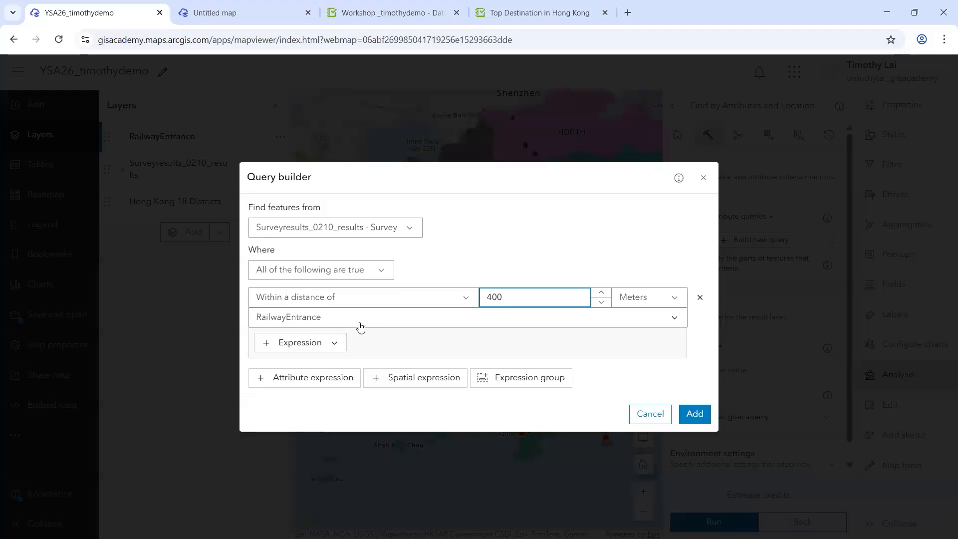
click(696, 414)
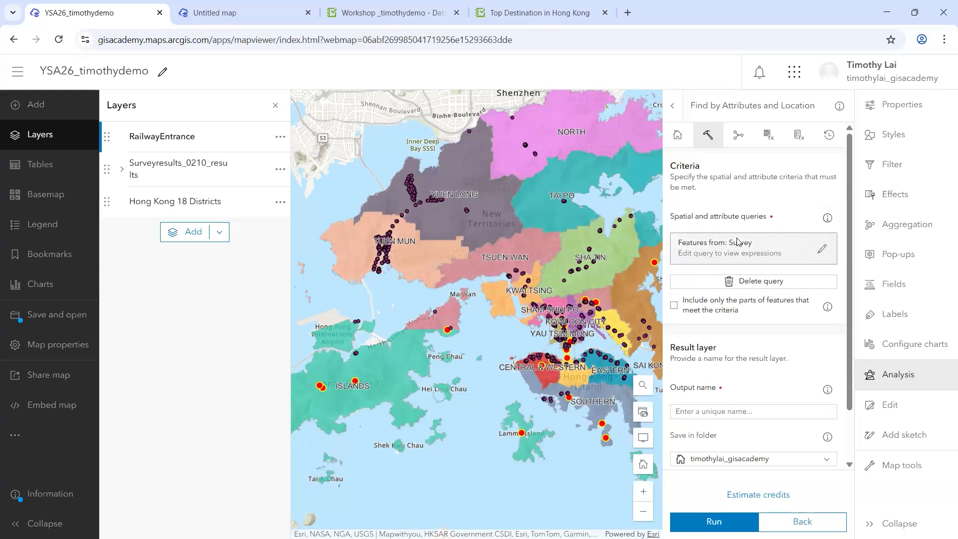
Step: Reopen the Survey query to review its source layer and distance expression, and accept it as it is
click(822, 248)
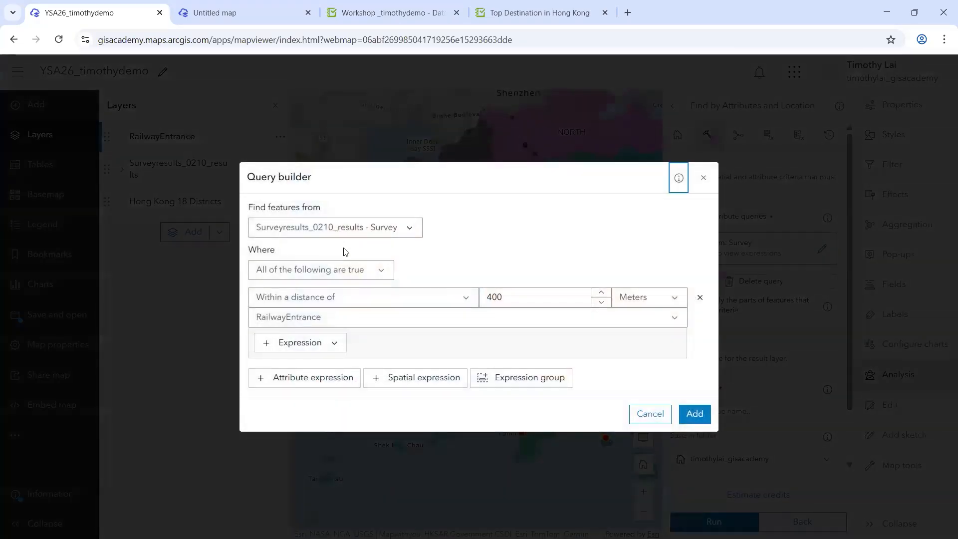
click(338, 228)
click(336, 247)
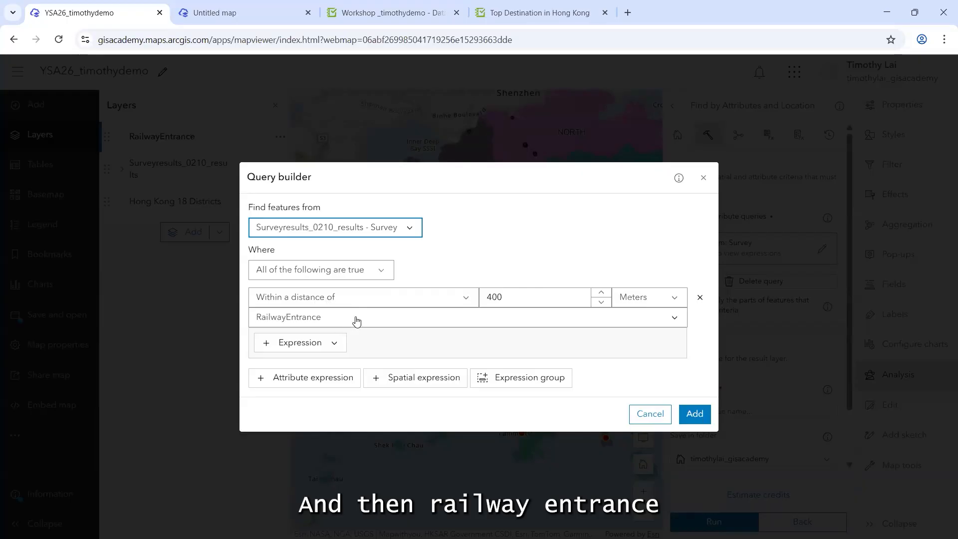
click(695, 414)
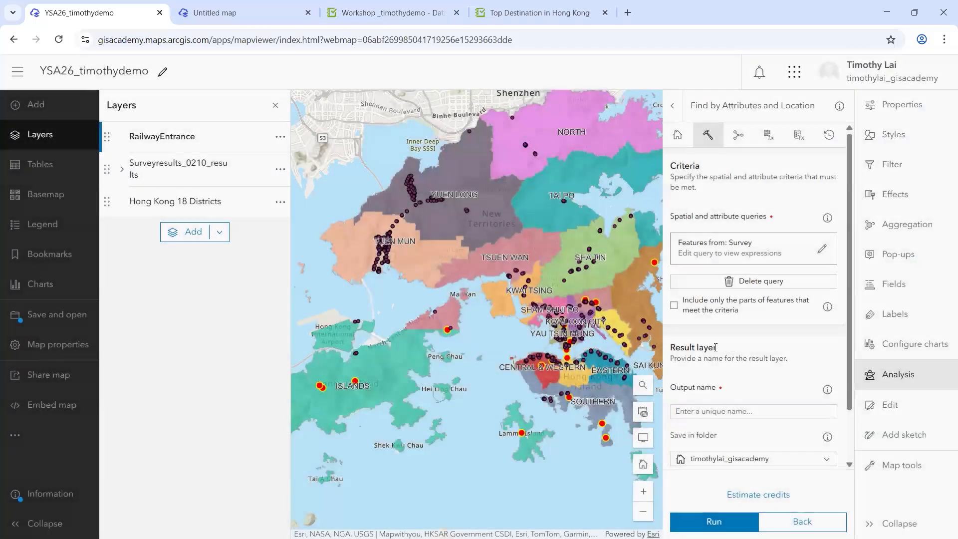
Step: Switch to YSA26 notes.txt in Notepad and copy the output name prefix 400msurvey_ for the result layer
scroll(729, 339, down, 1)
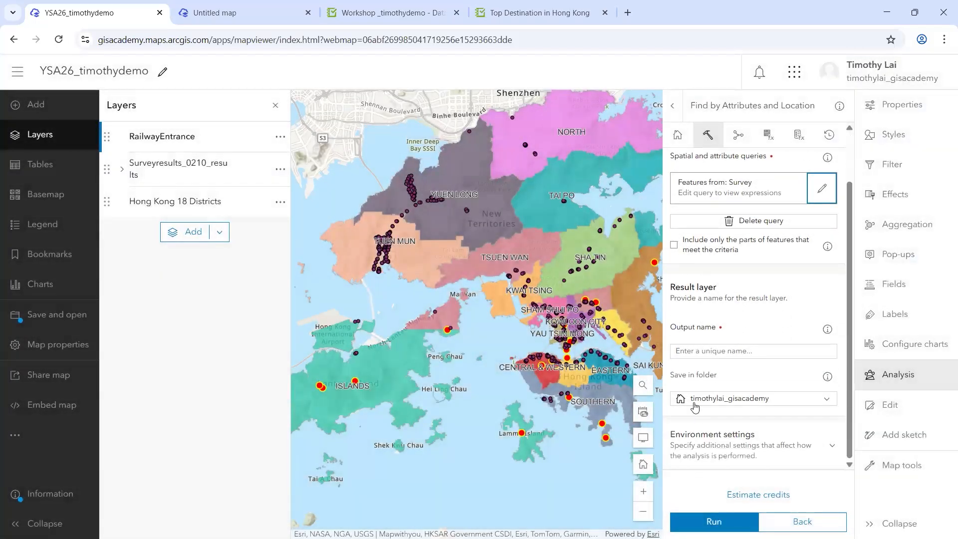
click(728, 350)
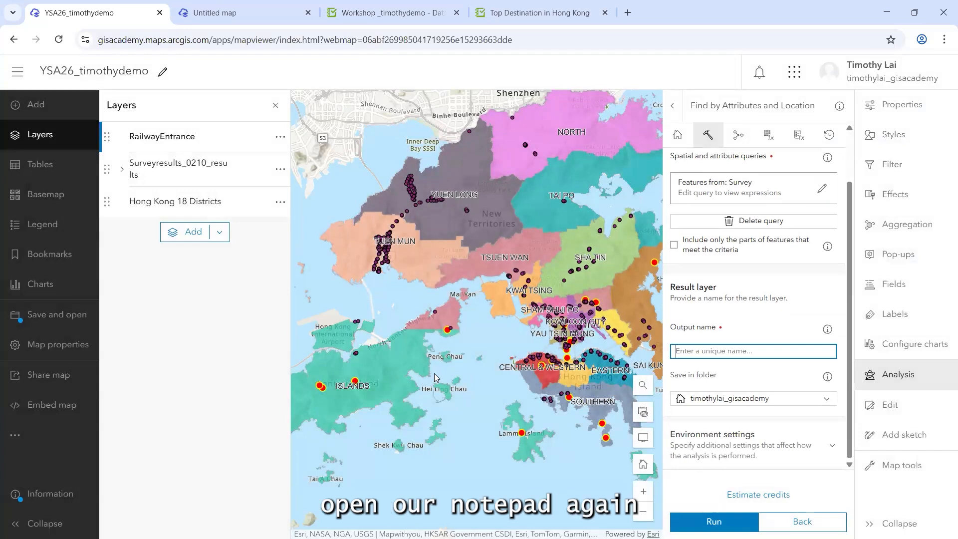
key(alt+Tab)
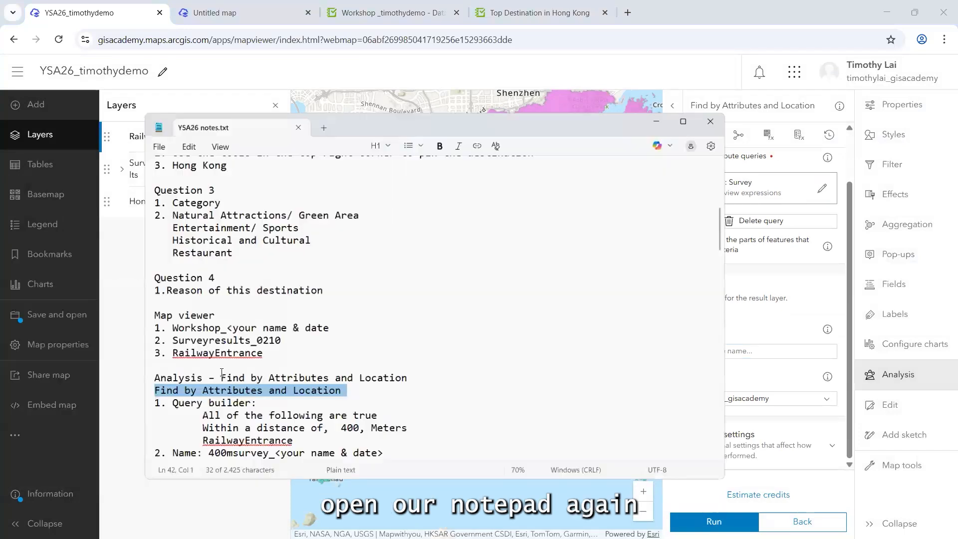
scroll(262, 366, down, 2)
drag(258, 368, 329, 369)
key(ctrl+c)
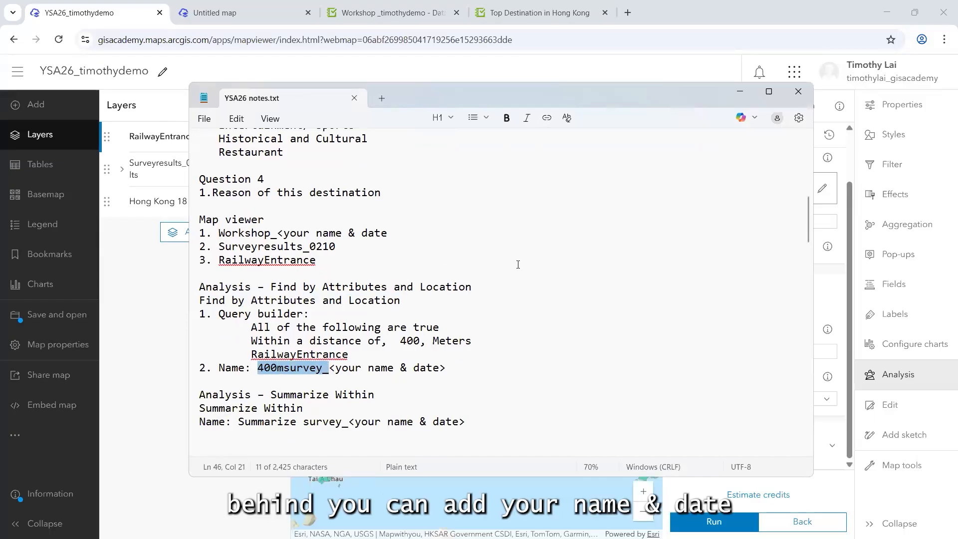
click(741, 91)
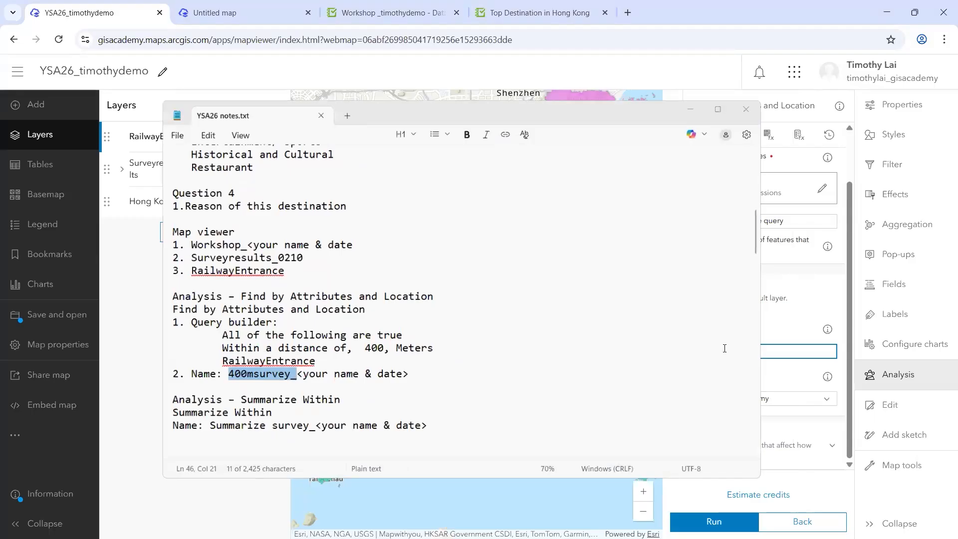
Step: Name the result layer with the copied prefix 400msurvey_, followed by the author's first name and demo26
key(ctrl+v)
text(timto)
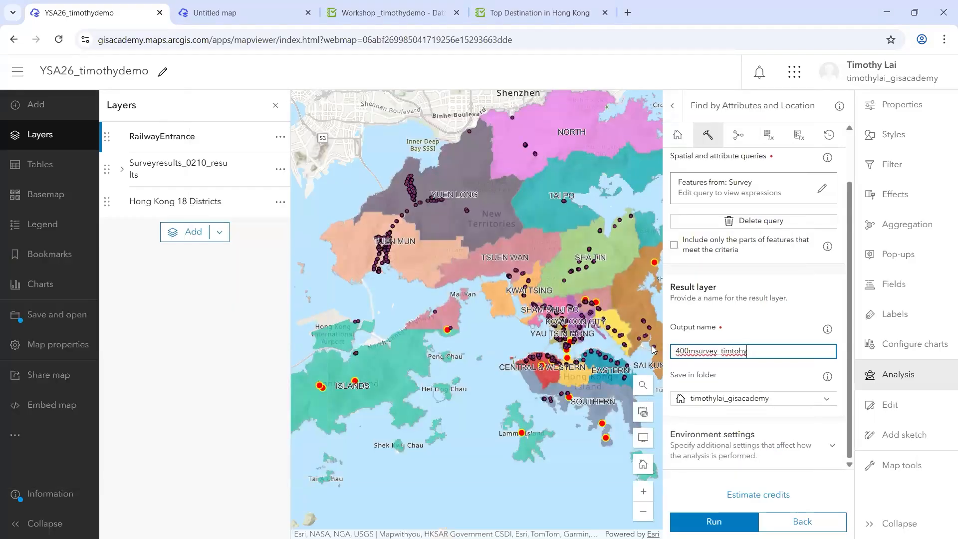
key(BackSpace)
key(BackSpace)
key(BackSpace)
text(othydemo26)
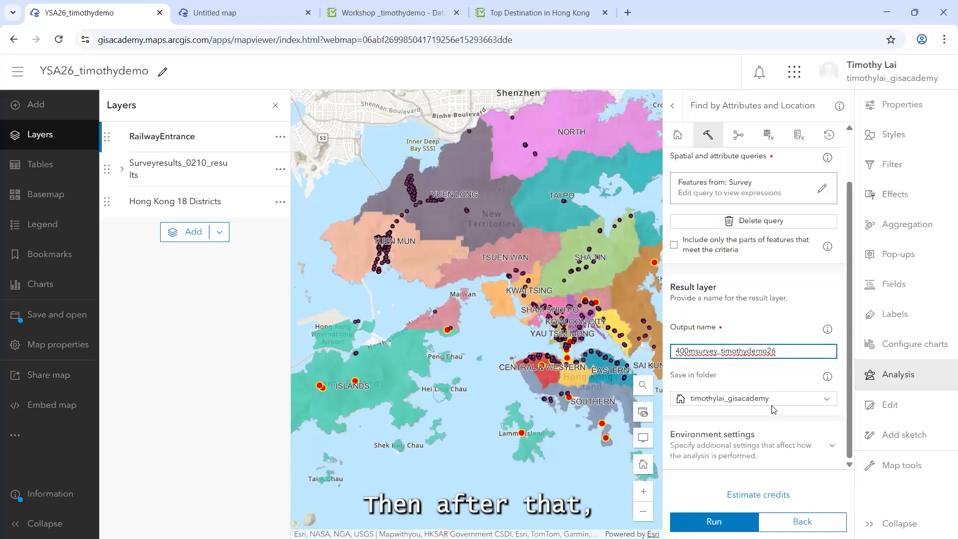
Step: Run the Find by Attributes and Location analysis after estimating its credits, and check its status in the history
click(765, 495)
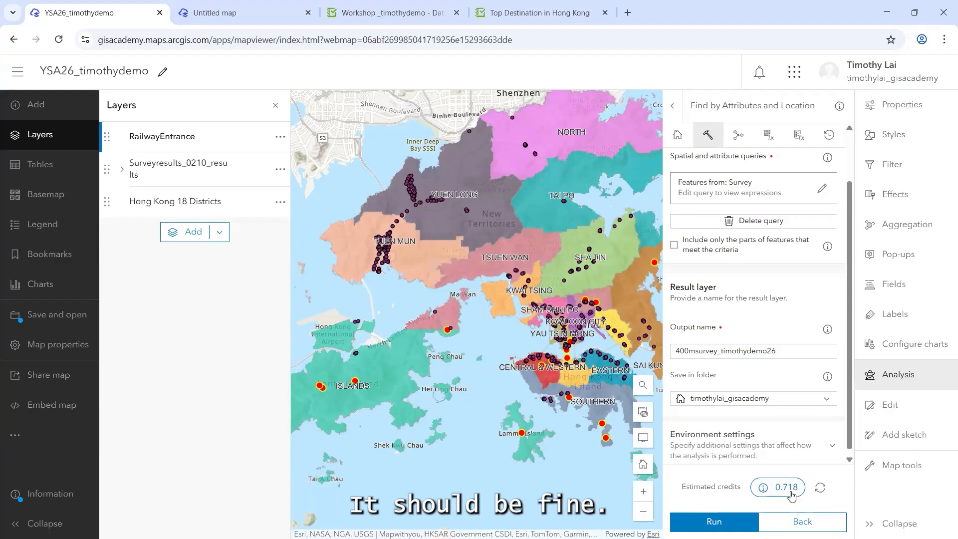
click(721, 521)
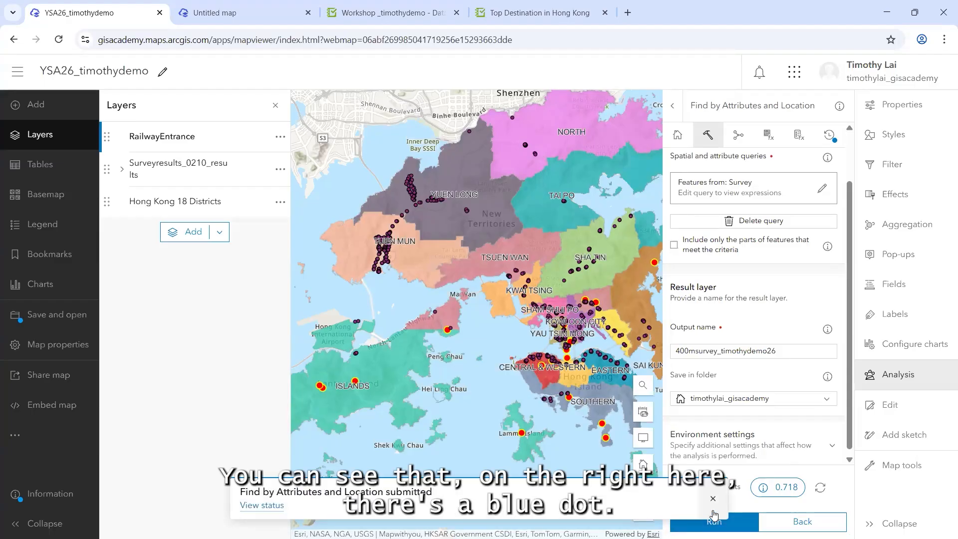
click(713, 498)
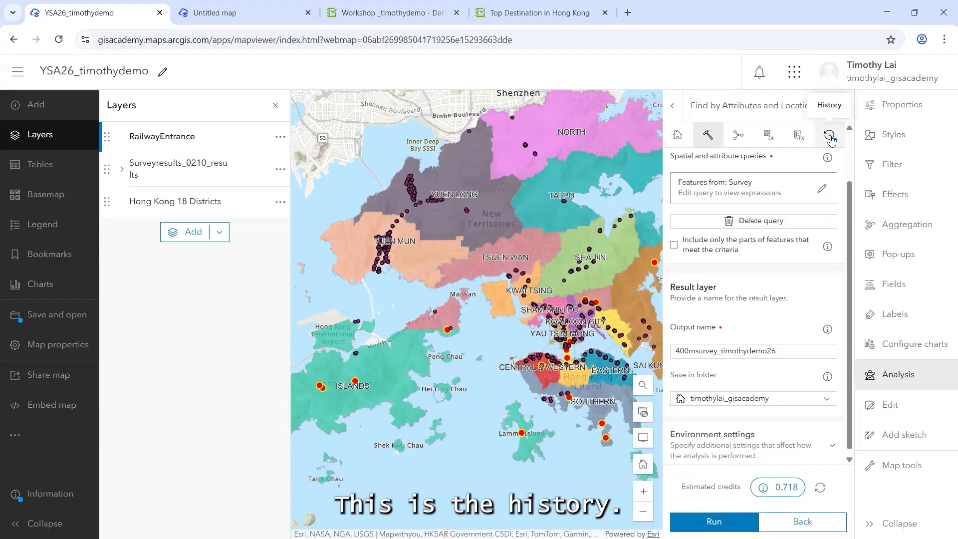
click(830, 139)
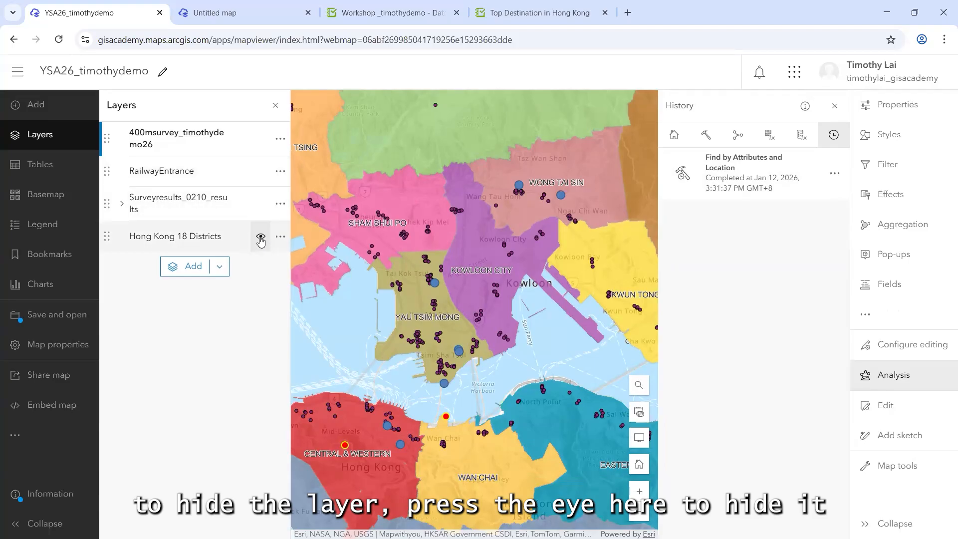
Step: Hide the Hong Kong 18 Districts, Surveyresults_0210_results and RailwayEntrance layers so only the analysis result shows
click(262, 238)
click(261, 204)
click(262, 172)
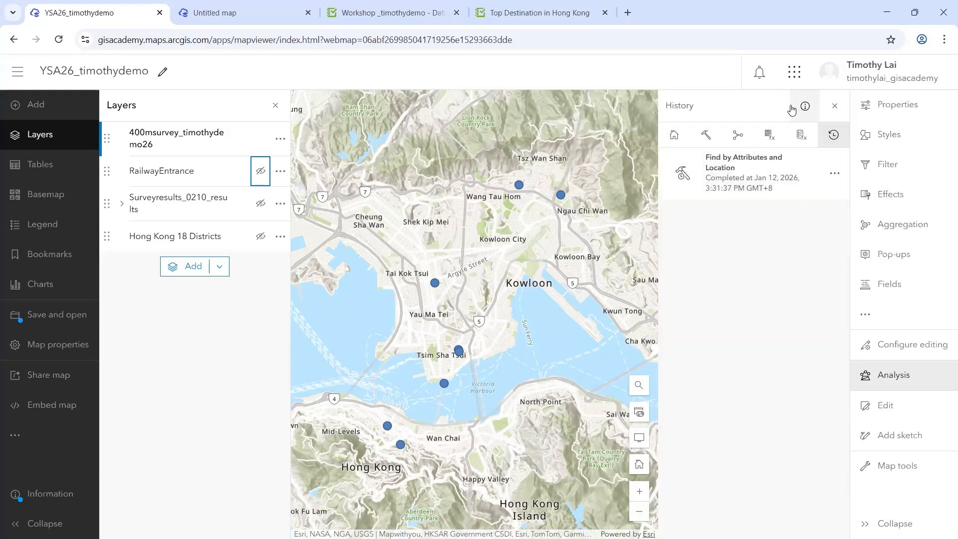
Step: Change the 400msurvey result layer's point symbol to Tear Pin 2 scaling from the Animated category
click(896, 140)
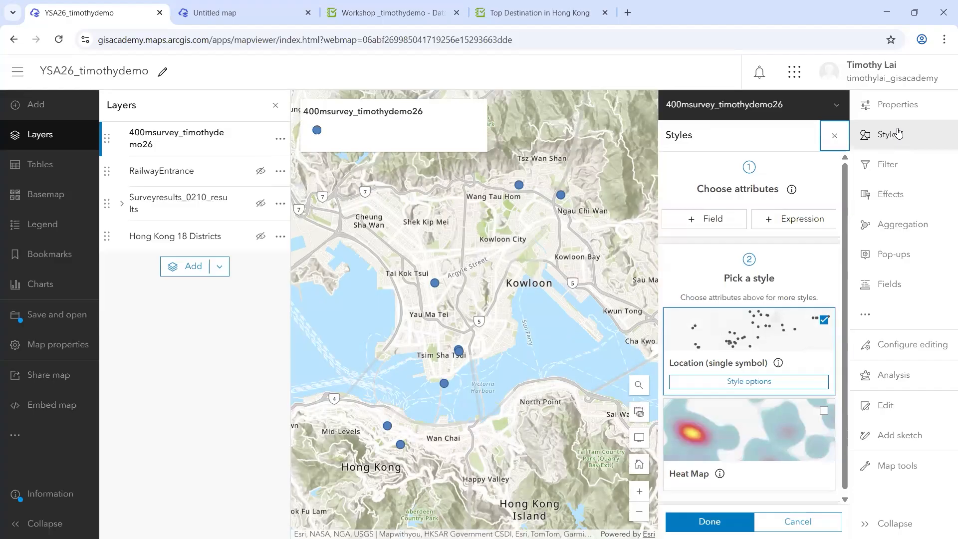
click(741, 384)
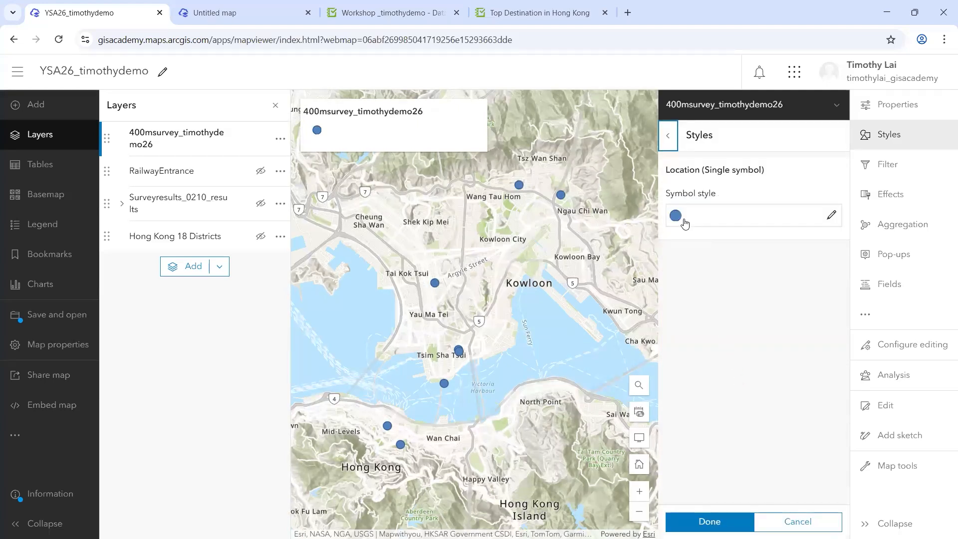
click(833, 217)
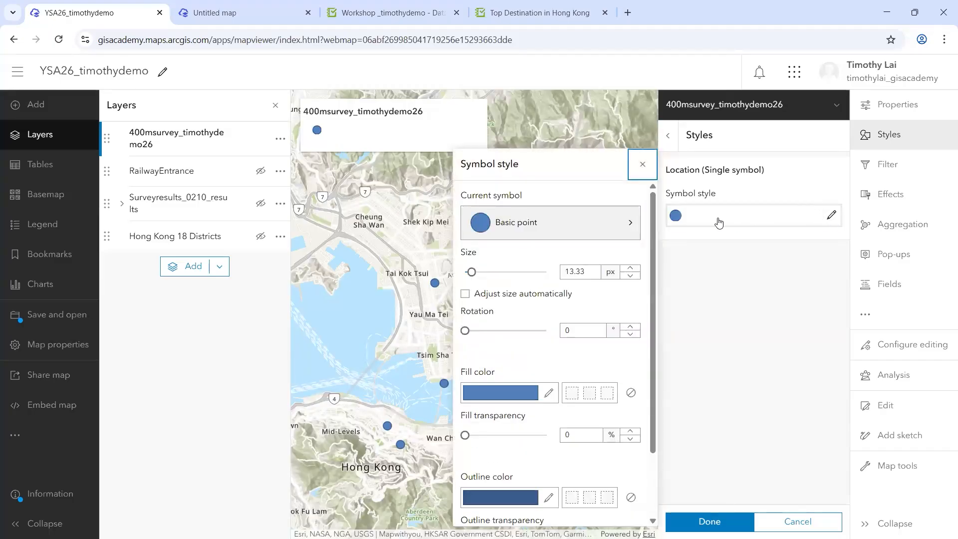
click(530, 228)
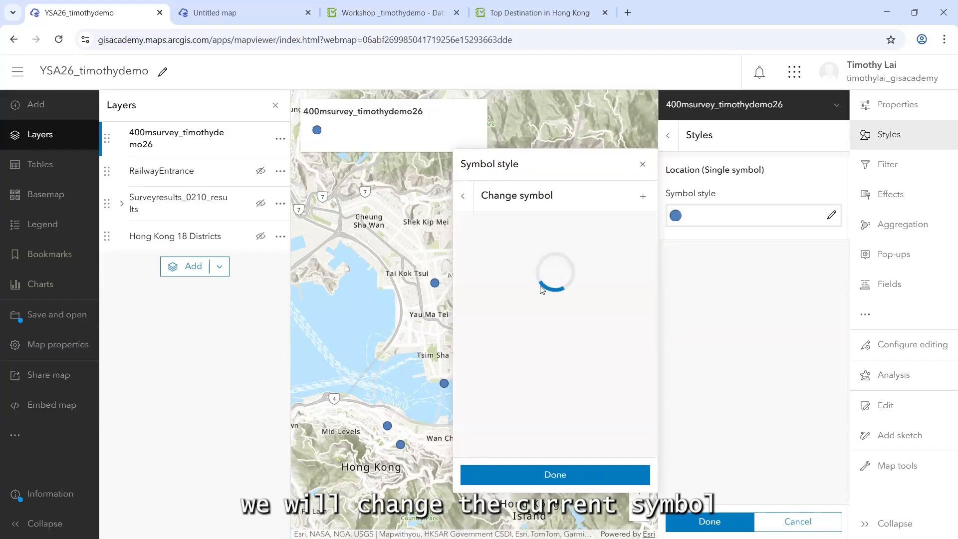
click(546, 250)
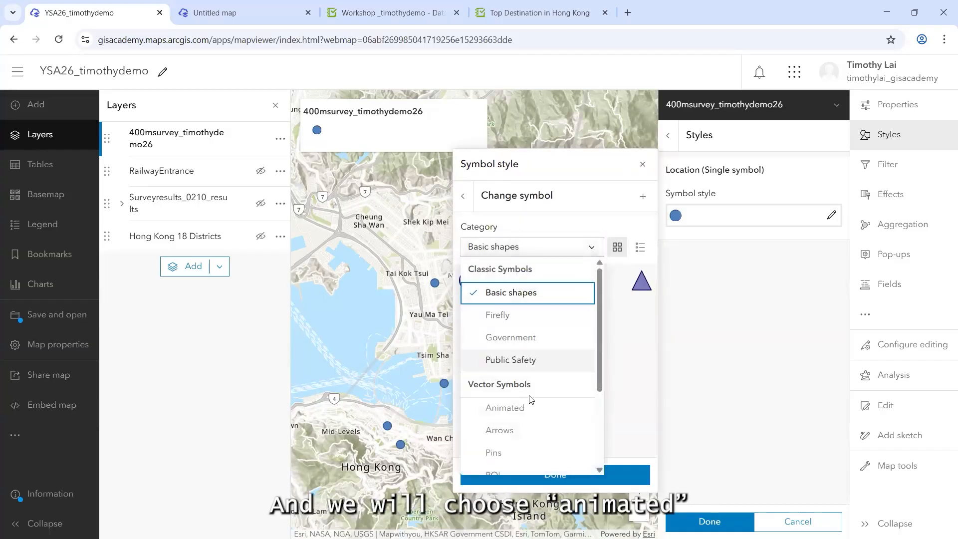
click(524, 409)
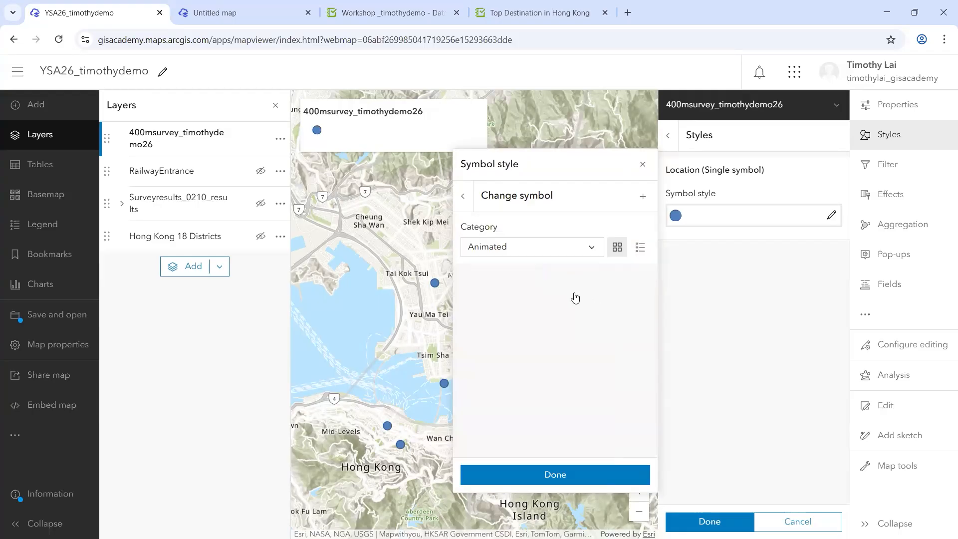
scroll(574, 302, down, 1)
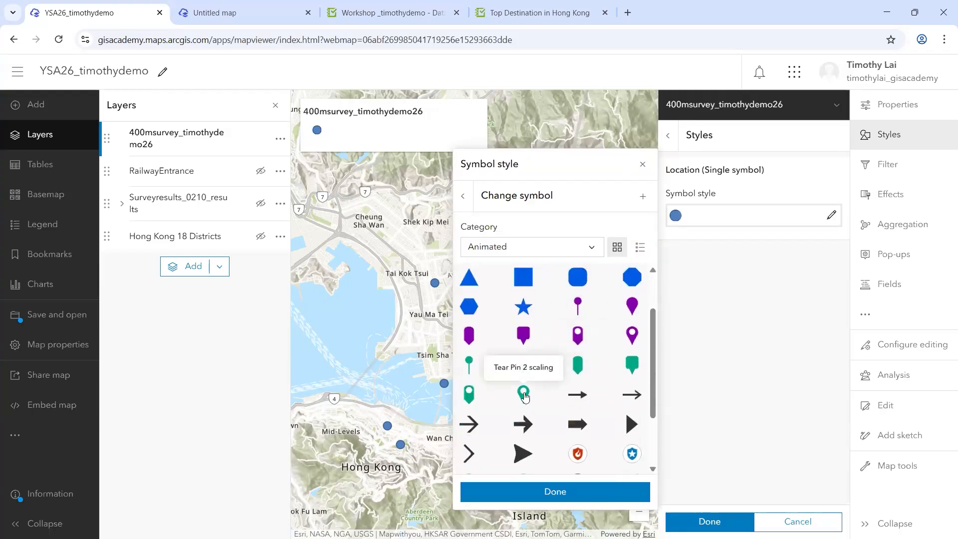
click(523, 394)
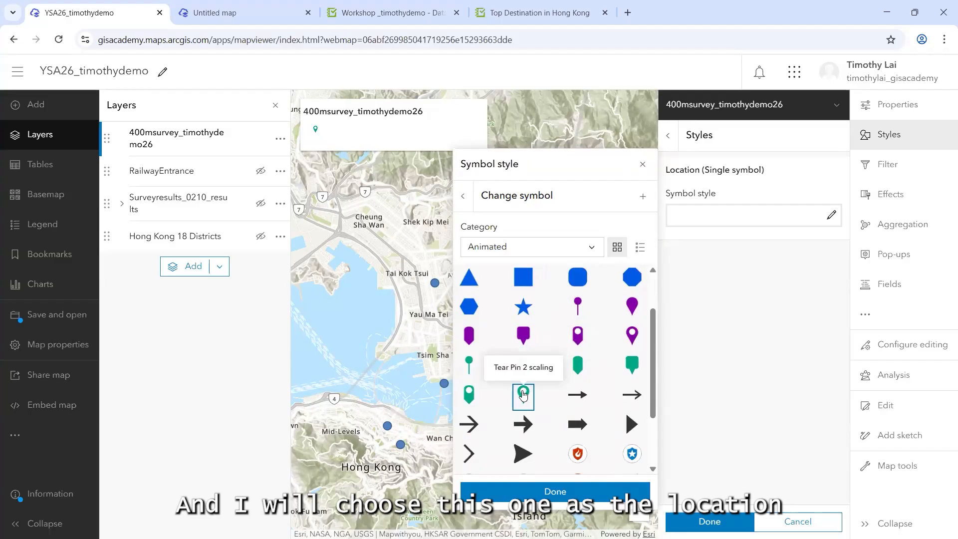
click(576, 492)
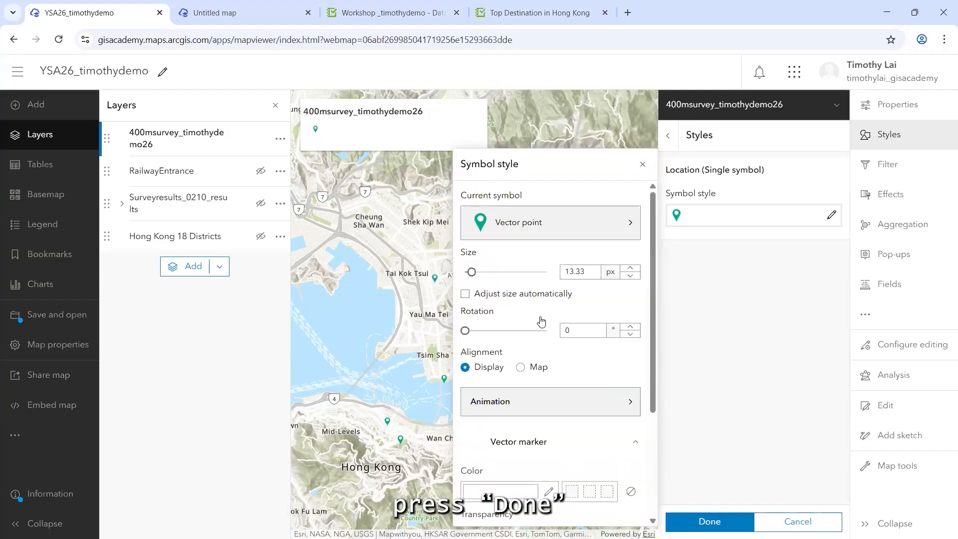
click(643, 165)
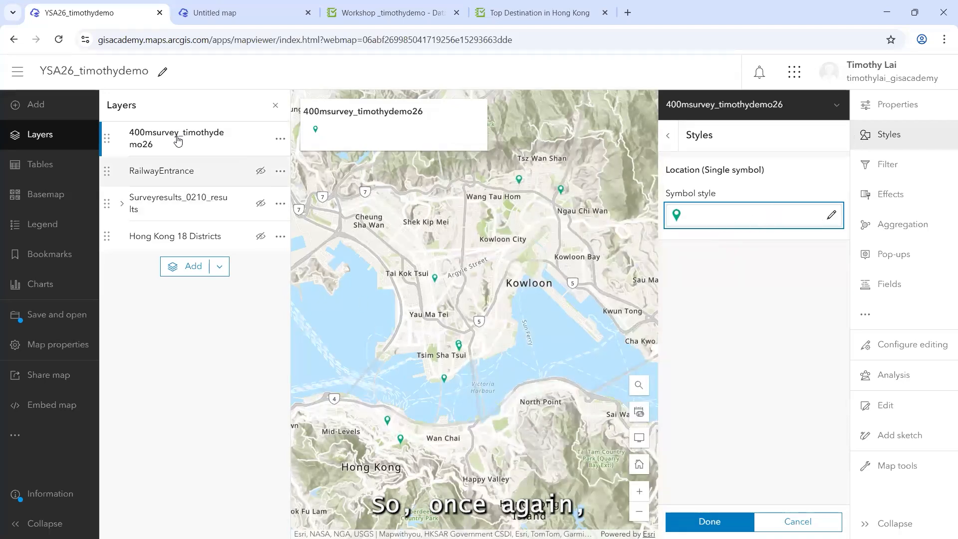
Step: Review the result layer's single-symbol style options and its choices in the Animated symbol category
drag(408, 326, 433, 296)
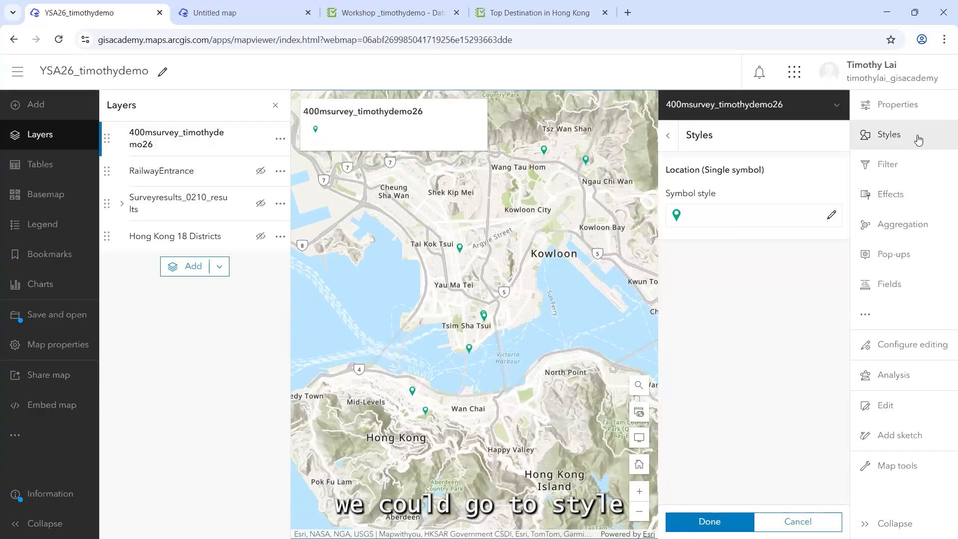
click(664, 138)
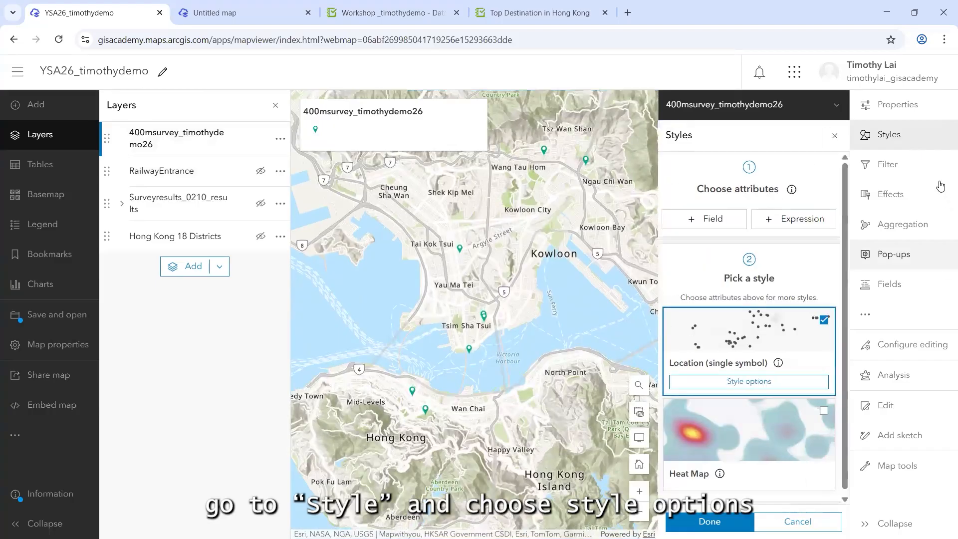
click(738, 383)
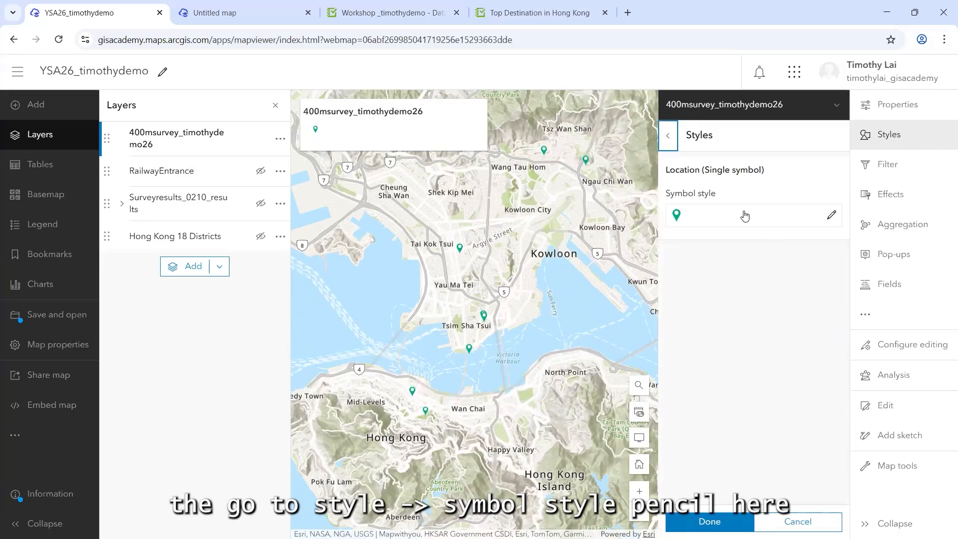
click(831, 215)
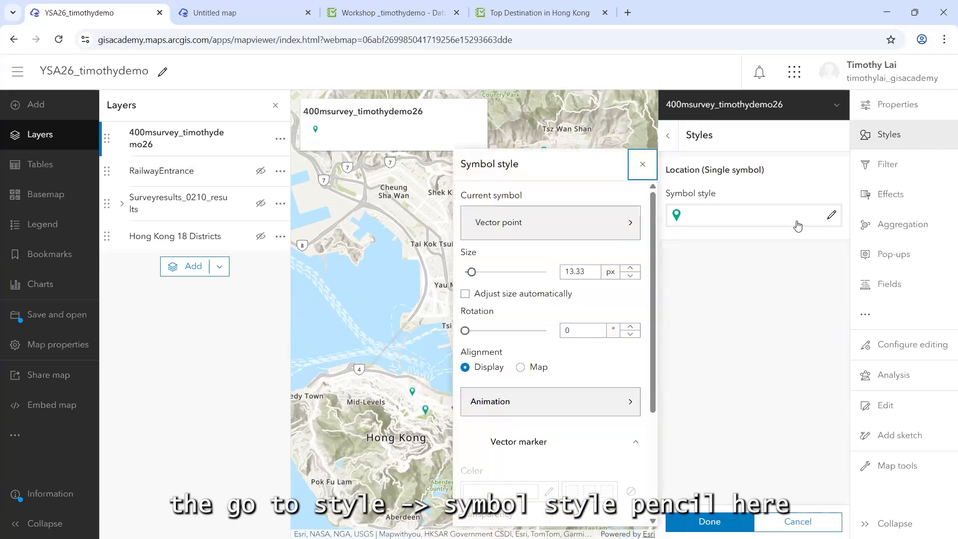
click(530, 228)
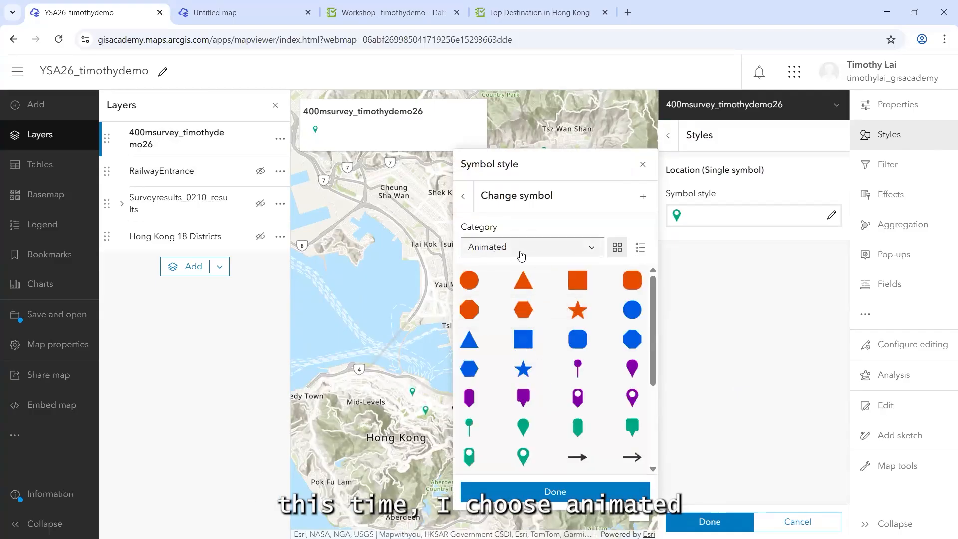
scroll(541, 302, down, 2)
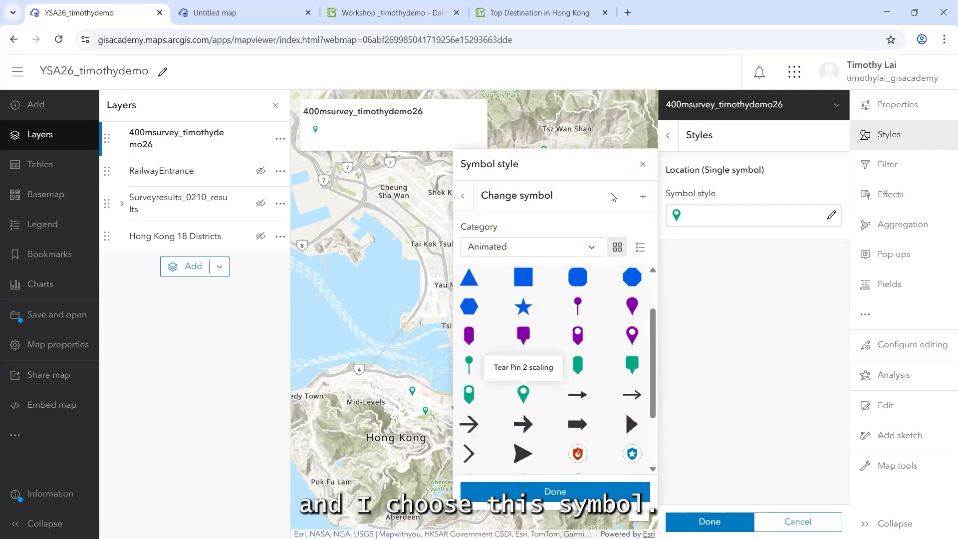
click(643, 164)
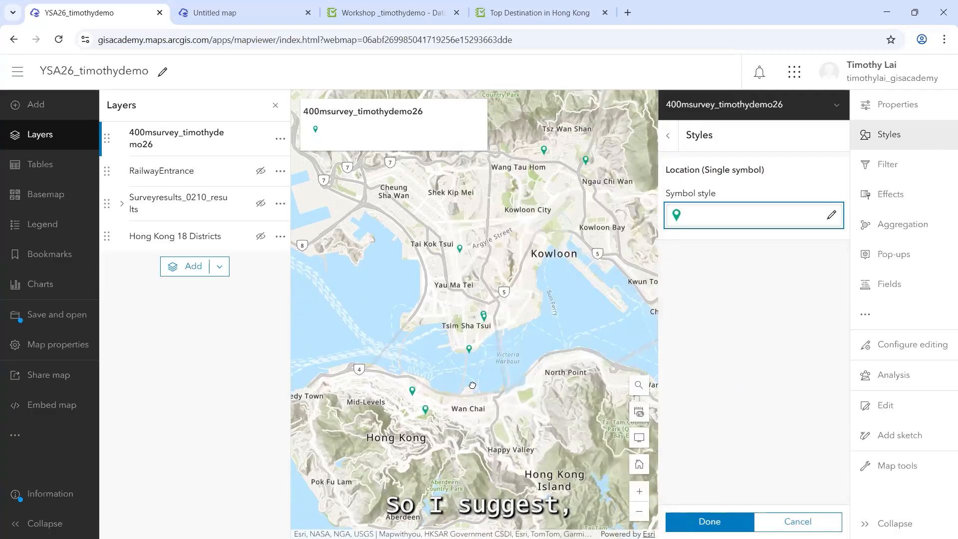
Step: Inspect the pins around Victoria Harbour, accept the result layer's style and leave the style settings
scroll(472, 385, up, 4)
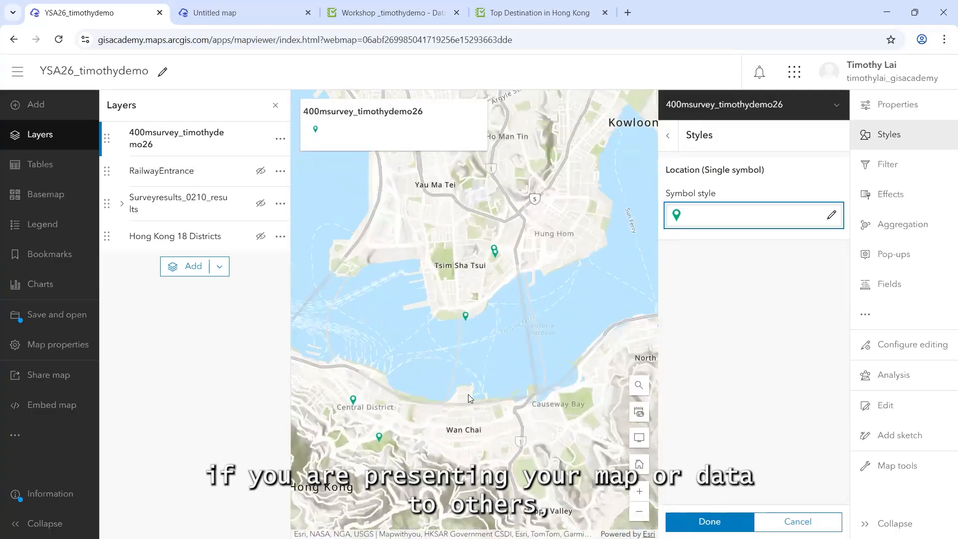
mouse_move(468, 395)
mouse_down()
mouse_move(492, 403)
mouse_move(486, 390)
mouse_up()
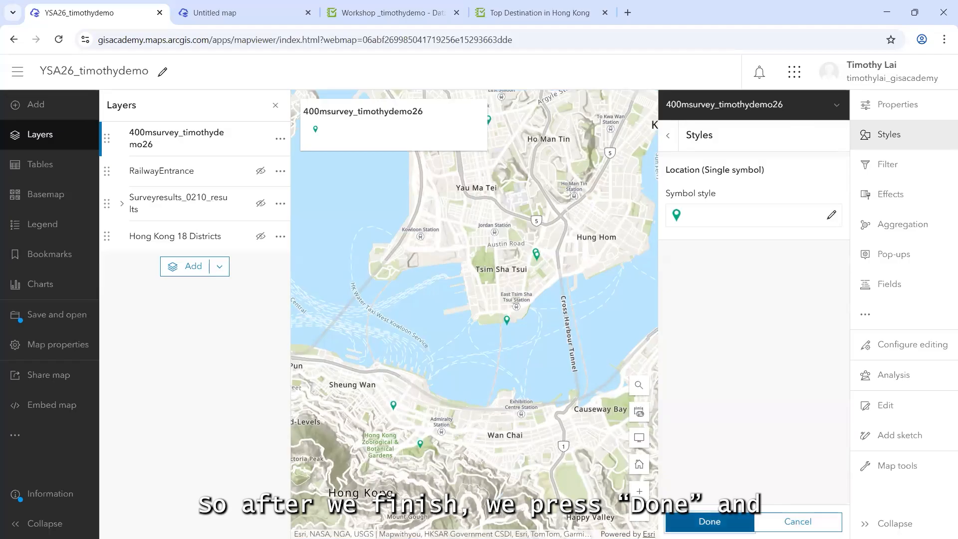
click(712, 521)
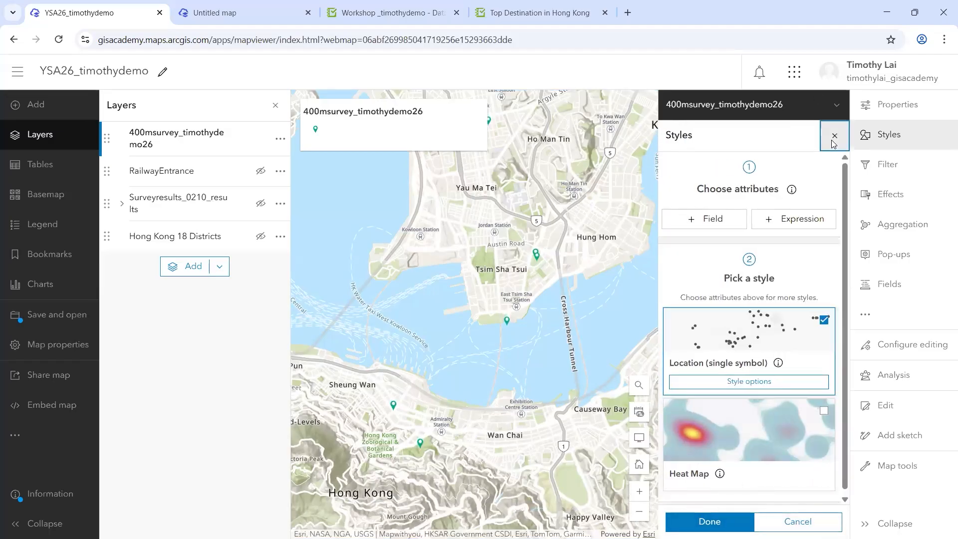
click(834, 142)
drag(584, 253, 524, 253)
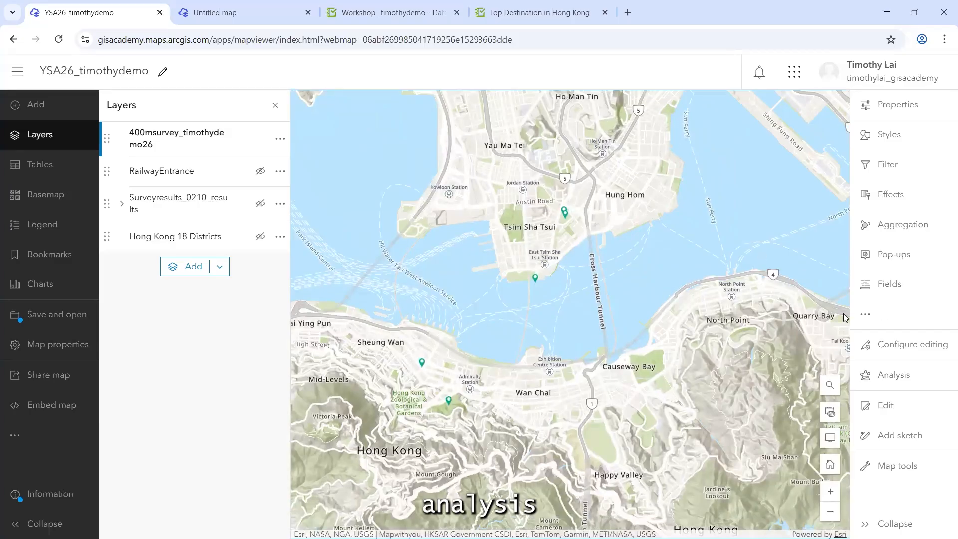
Step: Return to the analysis tools and leave the Find by Attributes and Location form for the full tool list
click(905, 380)
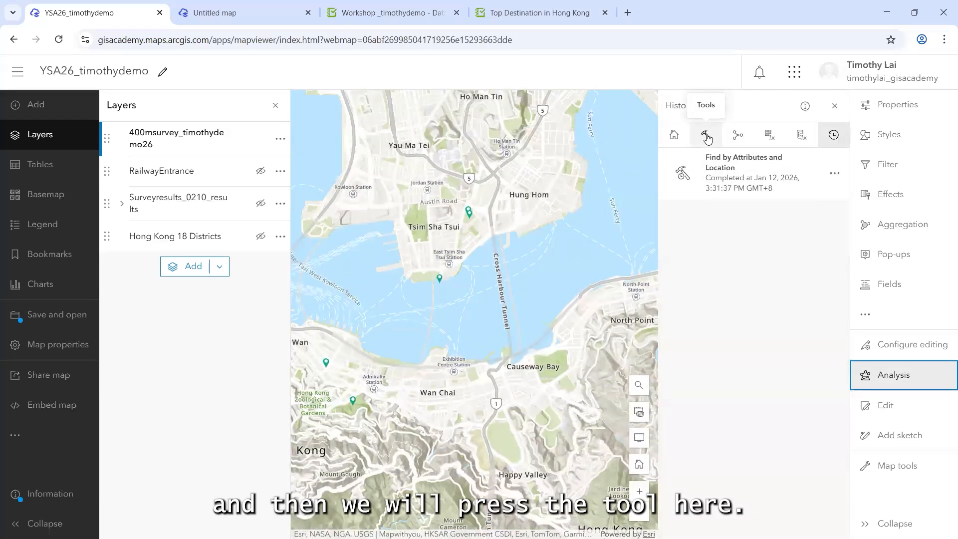
click(707, 137)
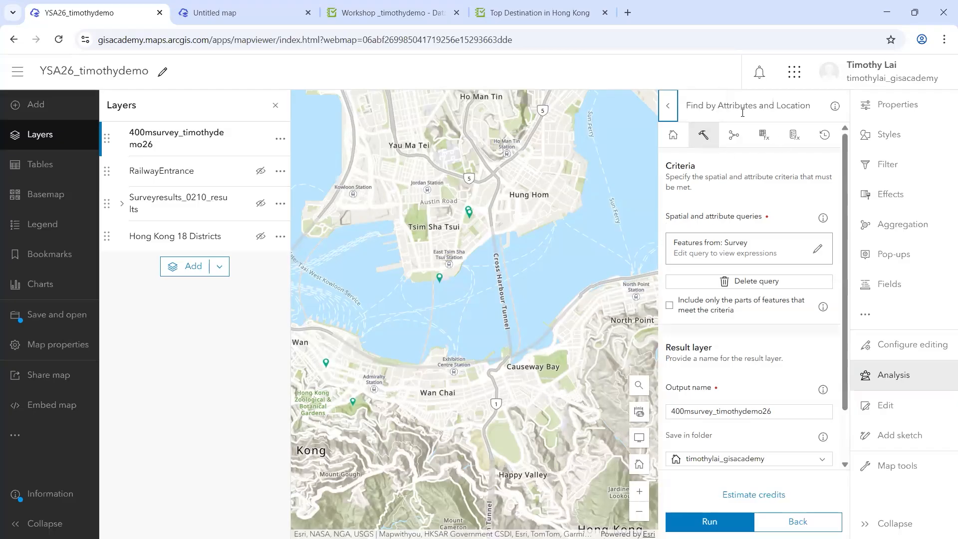
click(669, 107)
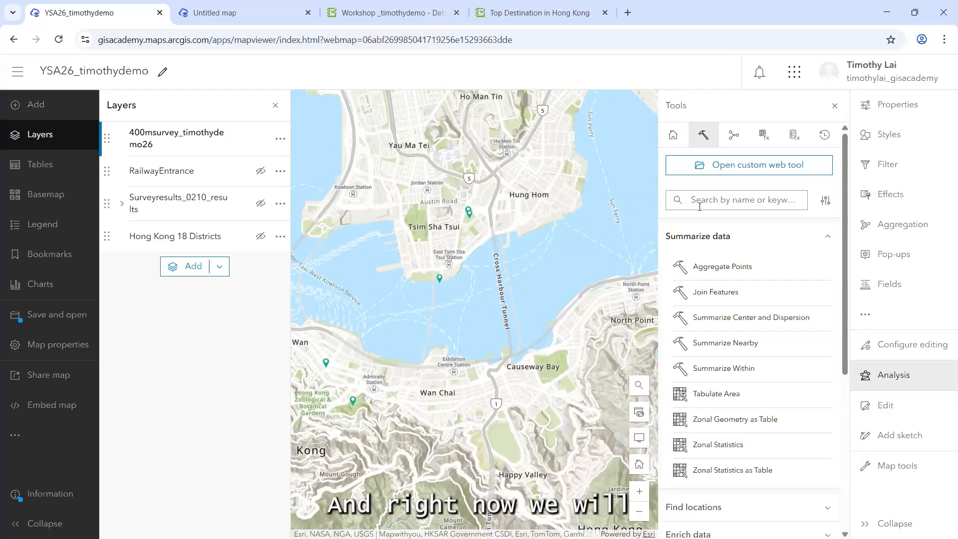
Step: Switch to YSA26 notes.txt in Notepad, copy the tool name Summarize Within and minimize the notes
key(alt+Tab)
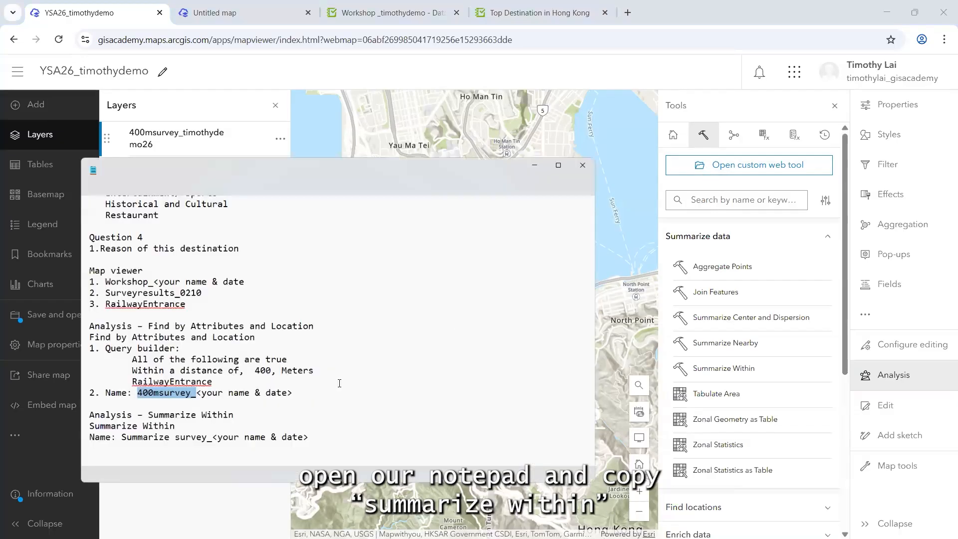
scroll(274, 353, down, 1)
drag(273, 354, 375, 359)
key(ctrl+c)
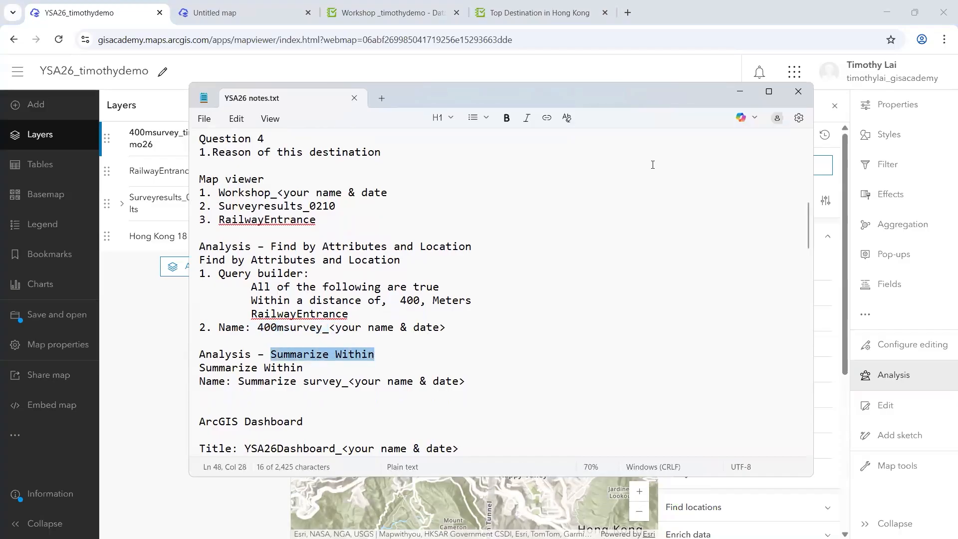
click(737, 91)
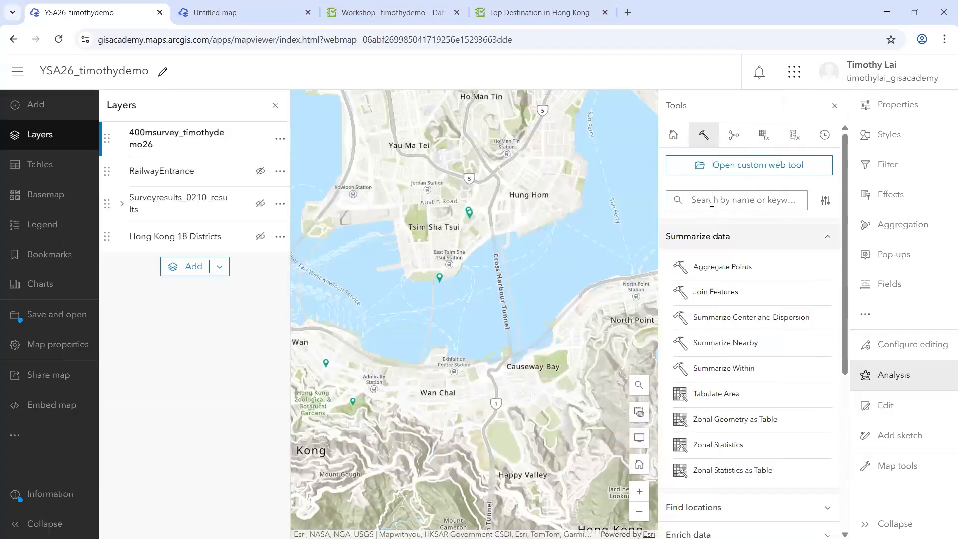
Step: Find and open the Summarize Within tool by its copied name, and use Surveyresults_0210_results - Survey as the input features
click(712, 199)
key(ctrl+v)
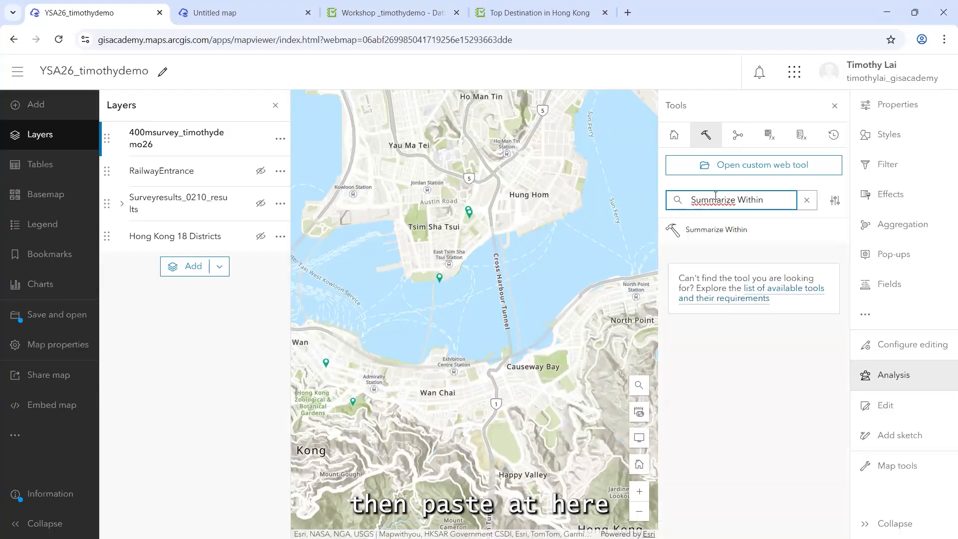
click(727, 232)
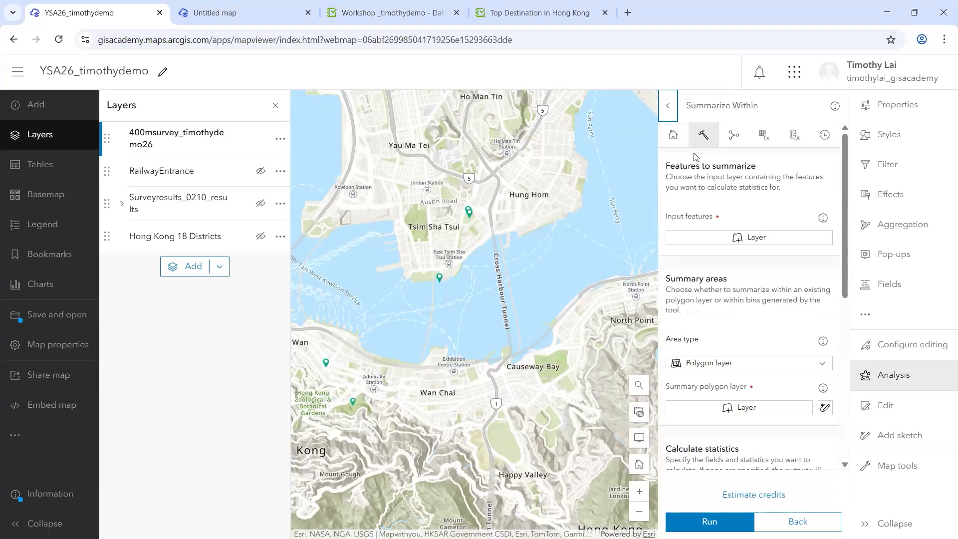
click(741, 244)
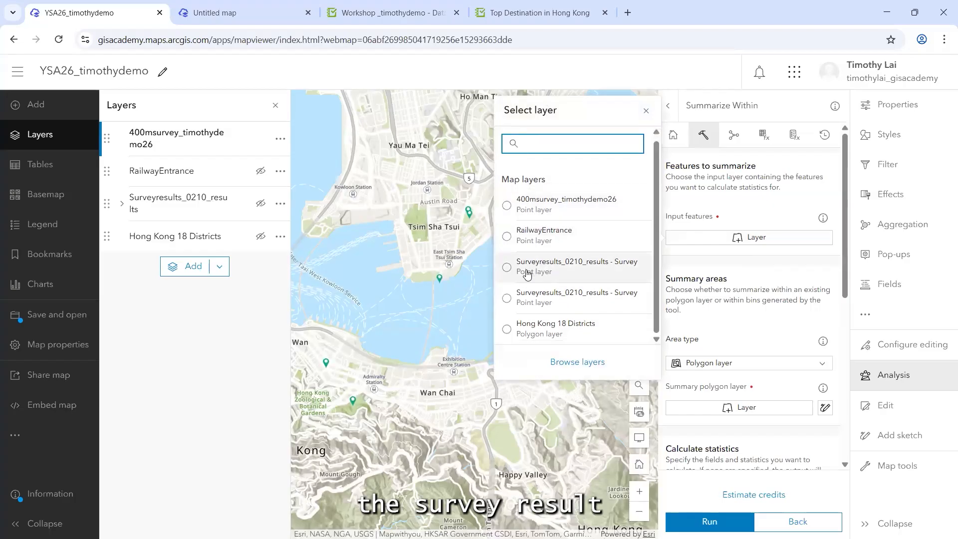
click(507, 270)
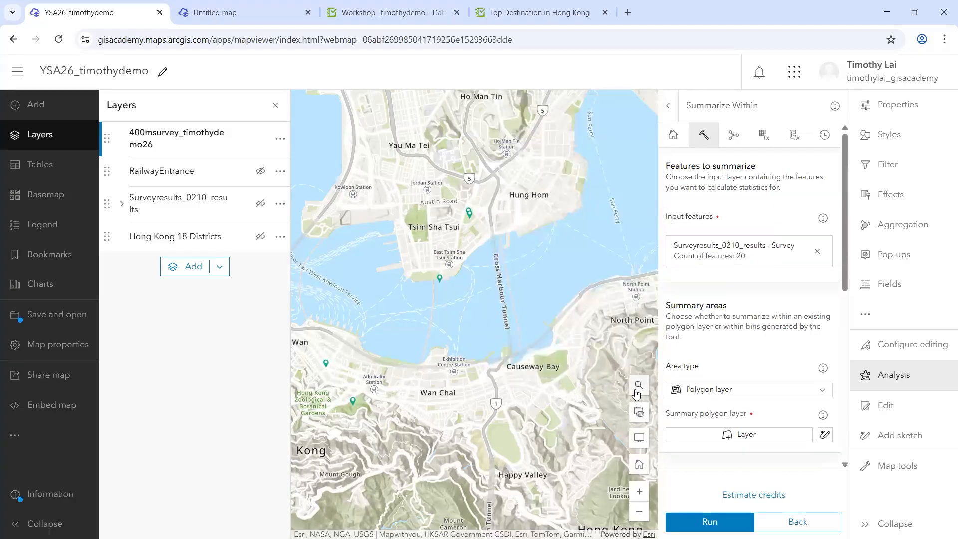
Step: Keep the area type as Polygon layer and set Hong Kong 18 Districts as the summary polygon layer
scroll(703, 293, down, 1)
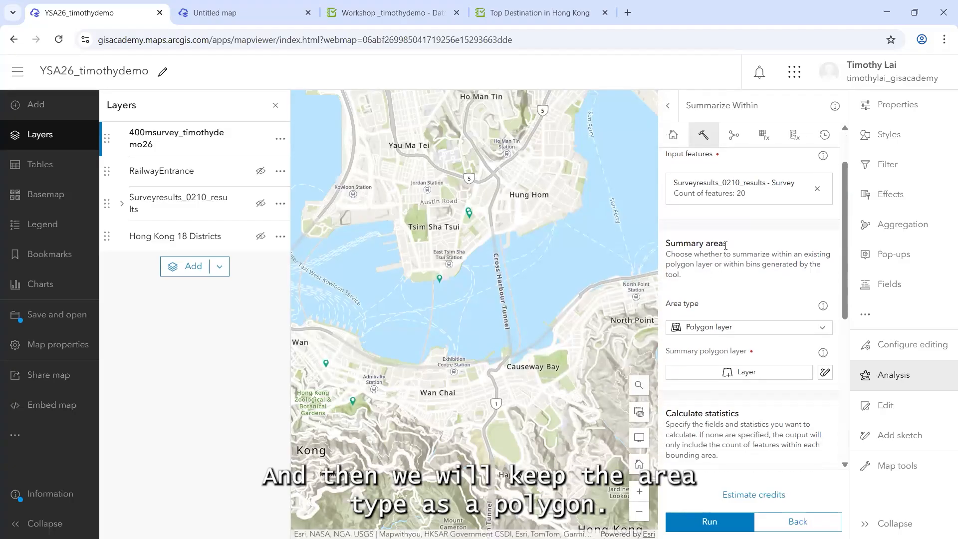
scroll(709, 268, down, 1)
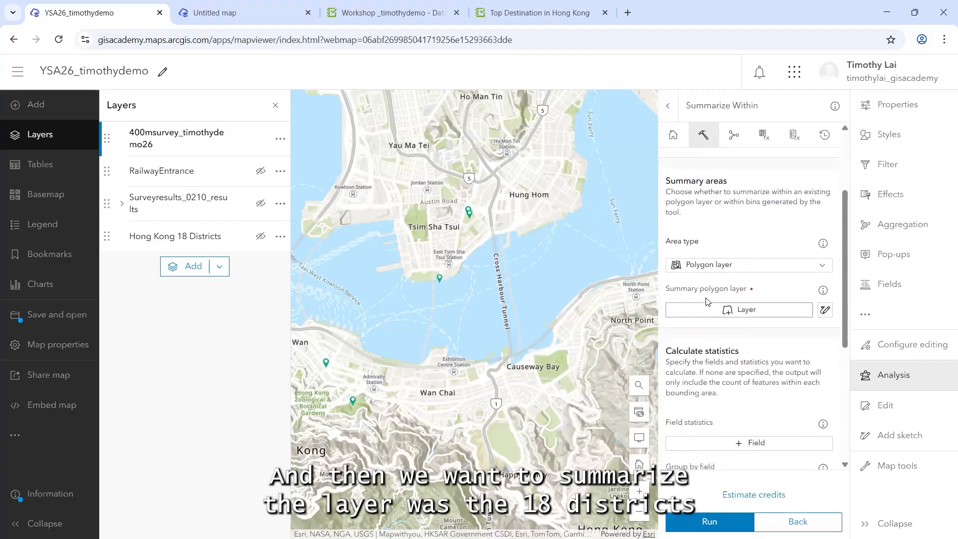
scroll(711, 269, down, 2)
scroll(719, 223, up, 1)
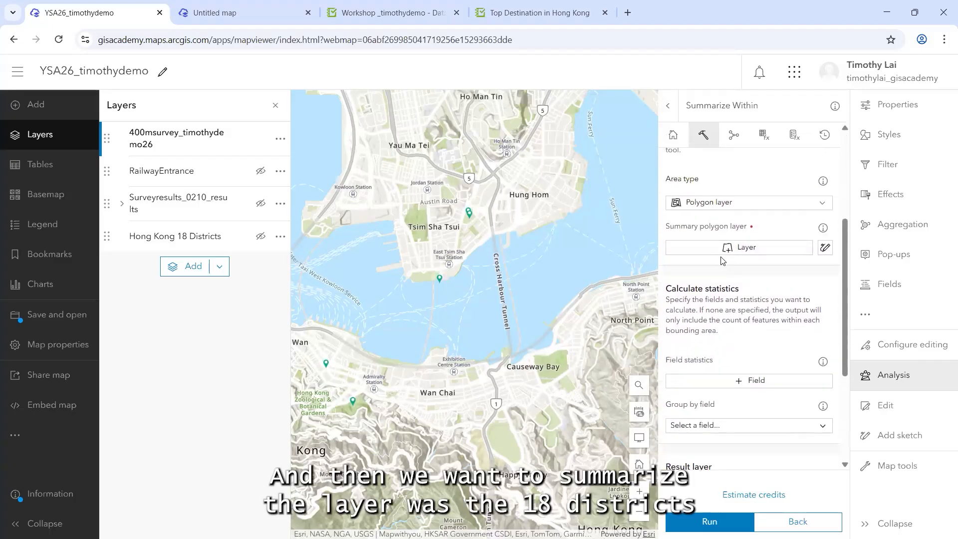
click(720, 248)
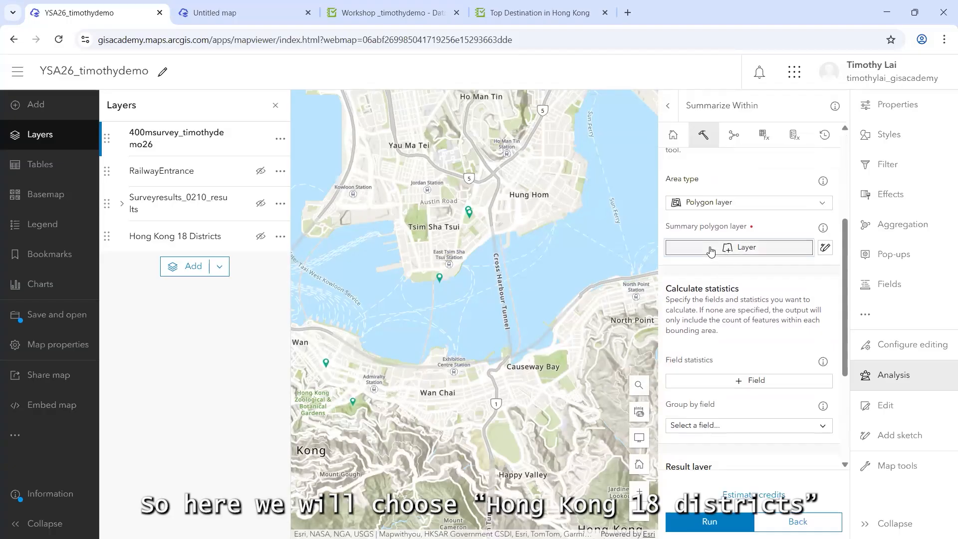
click(541, 226)
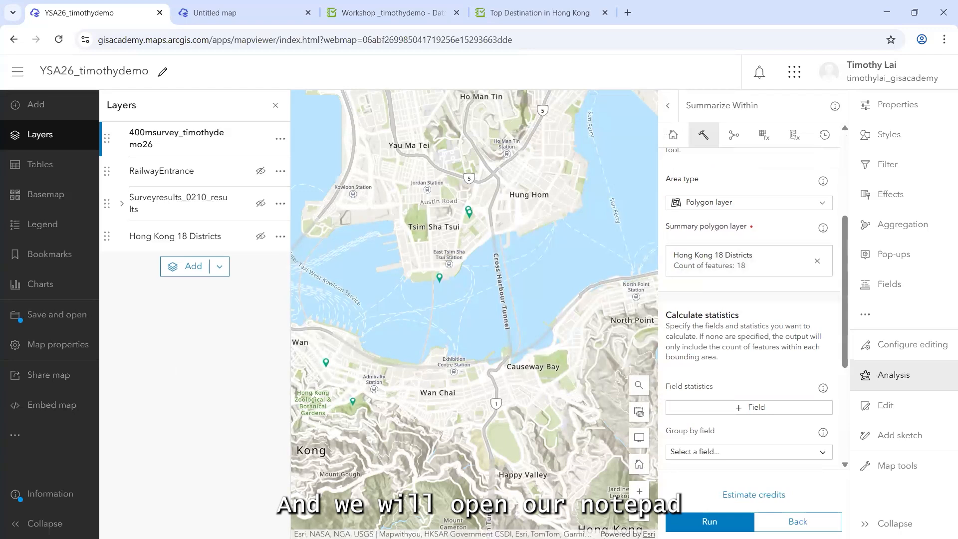
Step: Switch to YSA26 notes.txt in Notepad, copy the output name prefix "Summarize survey_" and minimize the notes
key(alt+Tab)
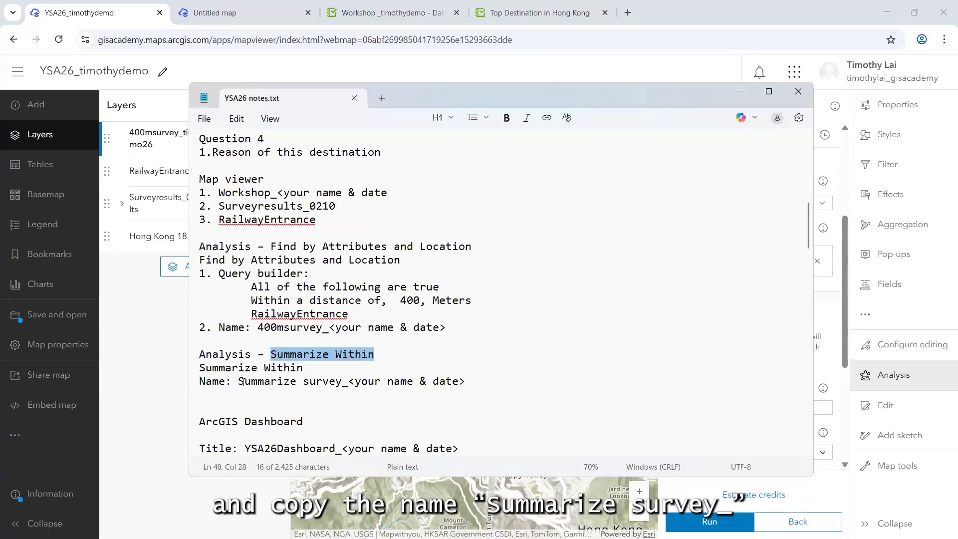
drag(240, 382, 351, 382)
key(ctrl+c)
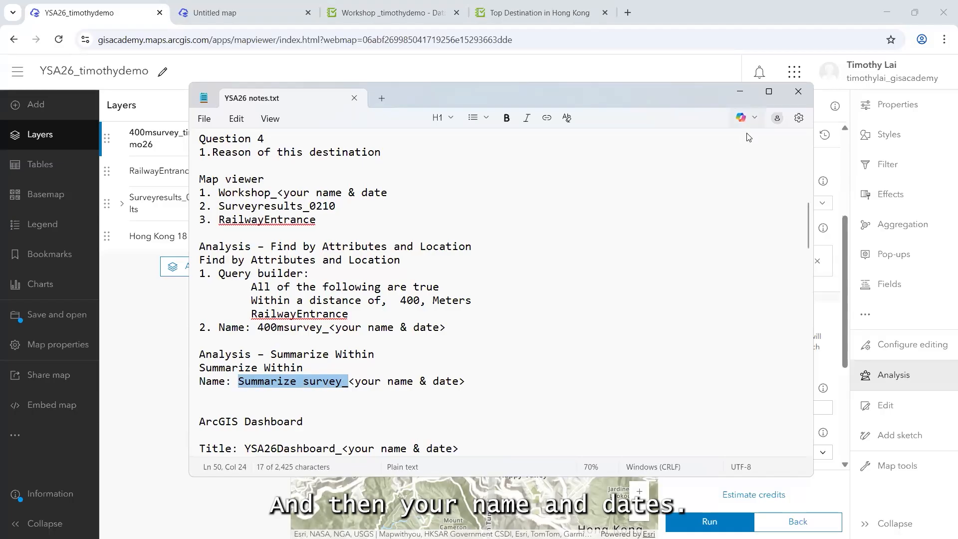
click(739, 93)
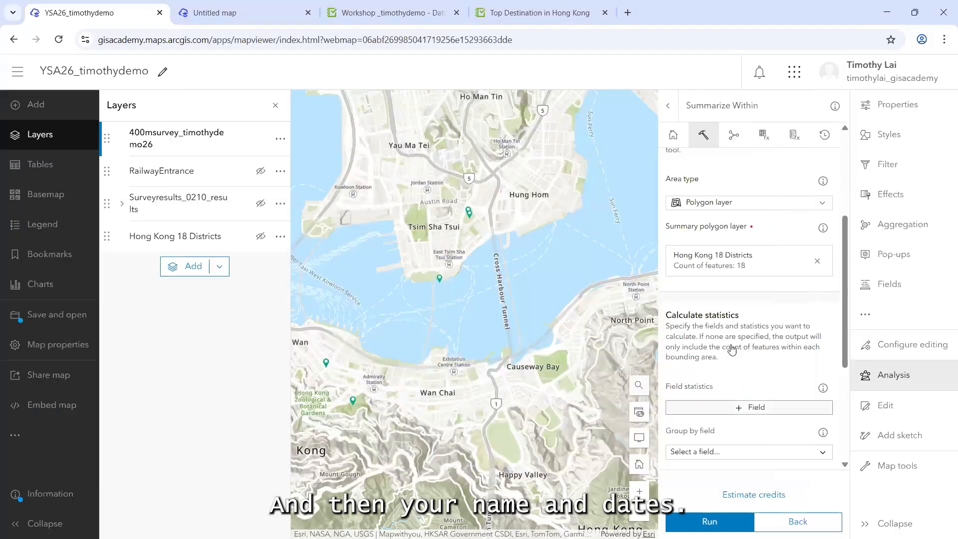
Step: Name the result layer with the copied prefix Summarize survey_ plus the author's first name and demo26, and estimate the credits
scroll(717, 384, down, 3)
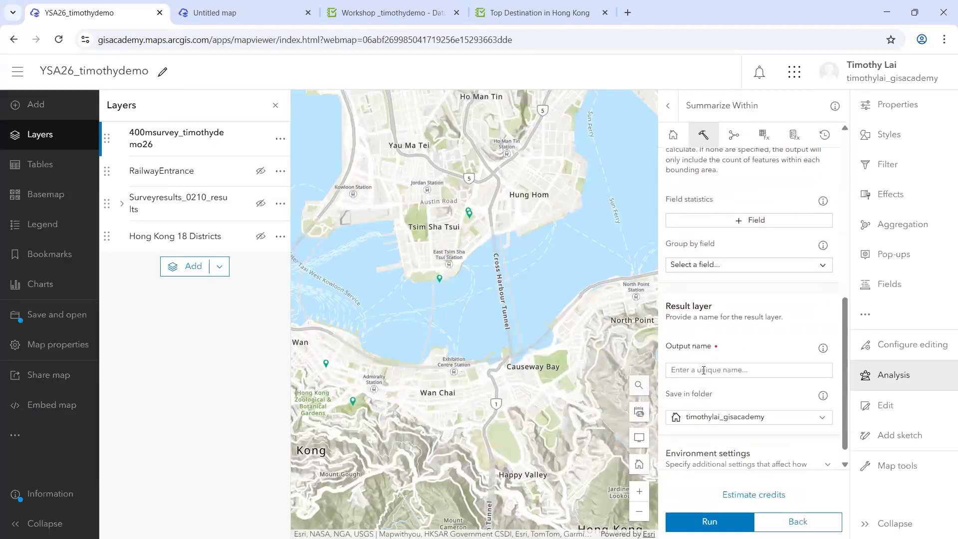
click(702, 369)
key(ctrl+v)
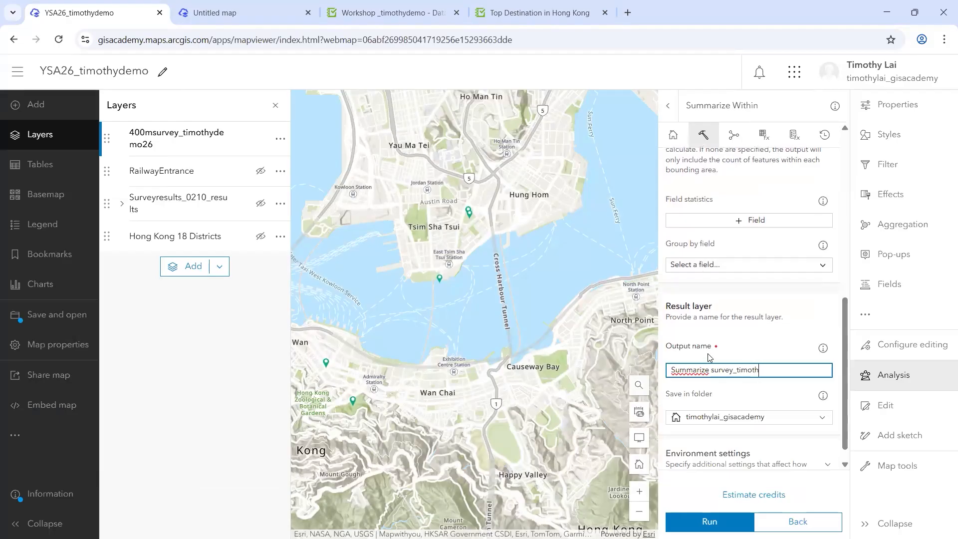
text(timothydemo26)
click(762, 500)
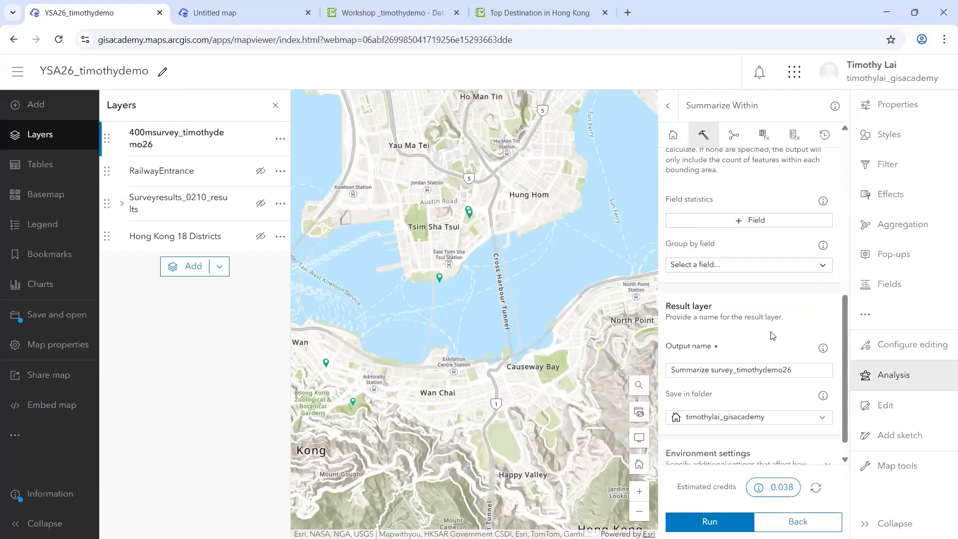
Step: Review the input features, summary polygon layer and output name, and run the Summarize Within analysis
scroll(772, 335, up, 10)
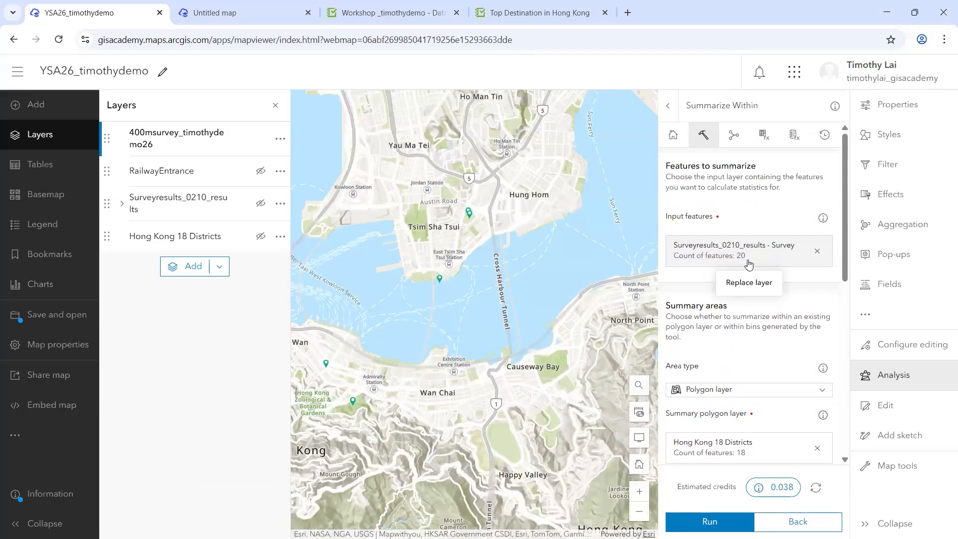
scroll(743, 260, down, 2)
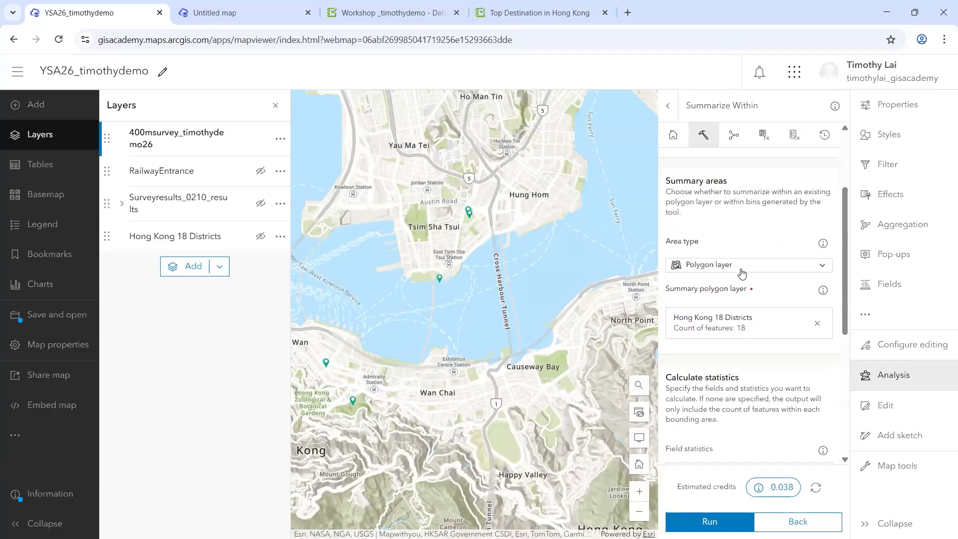
scroll(729, 277, down, 1)
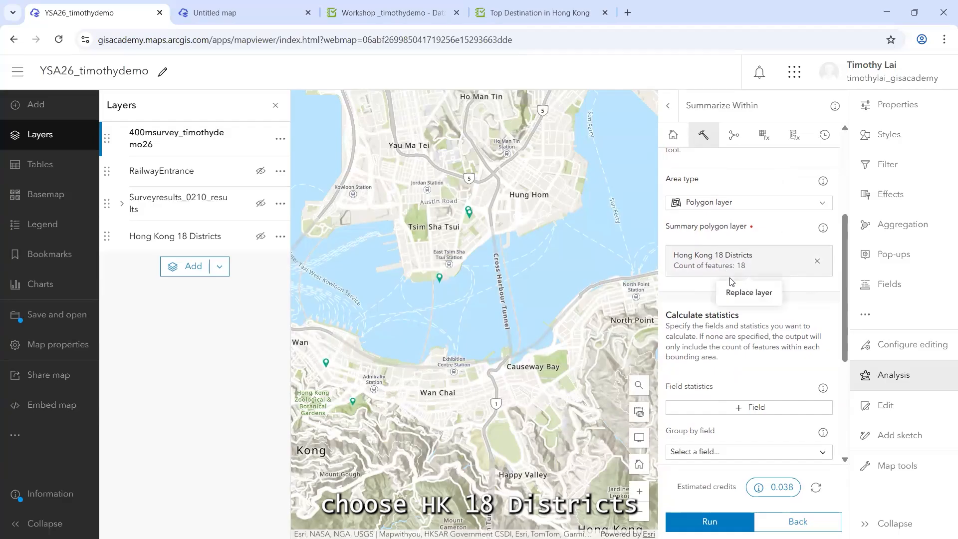
scroll(734, 257, down, 4)
scroll(724, 289, down, 1)
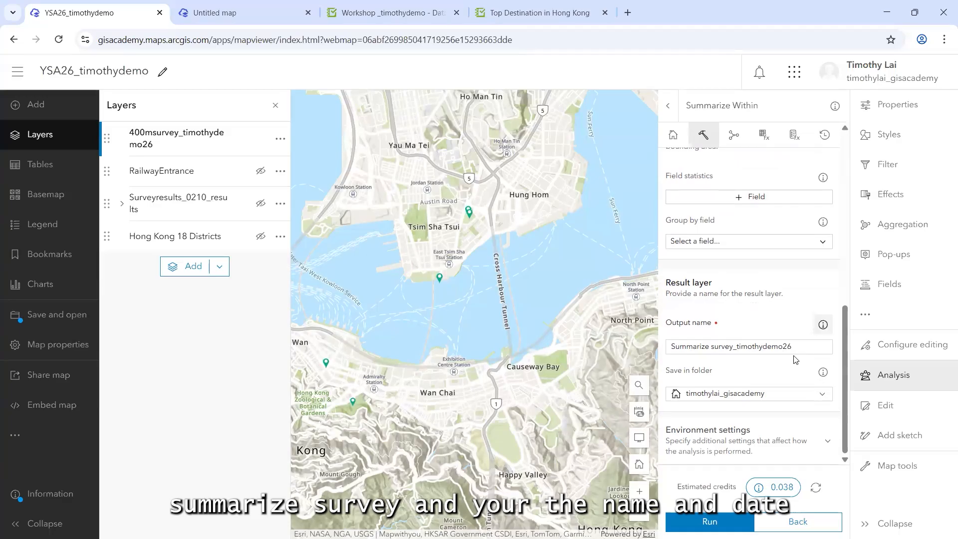
click(744, 520)
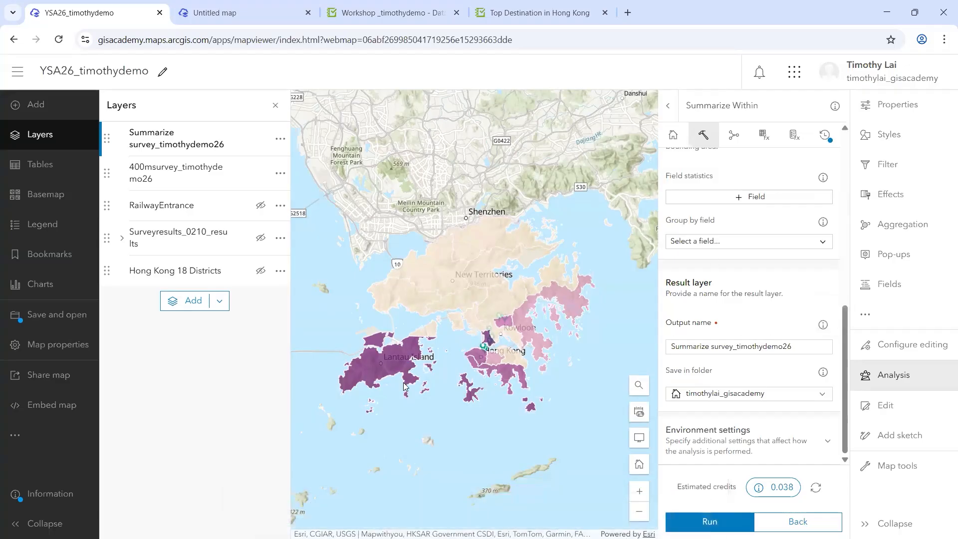
Step: Examine the summary result's district shading across the whole of Hong Kong
scroll(469, 350, up, 2)
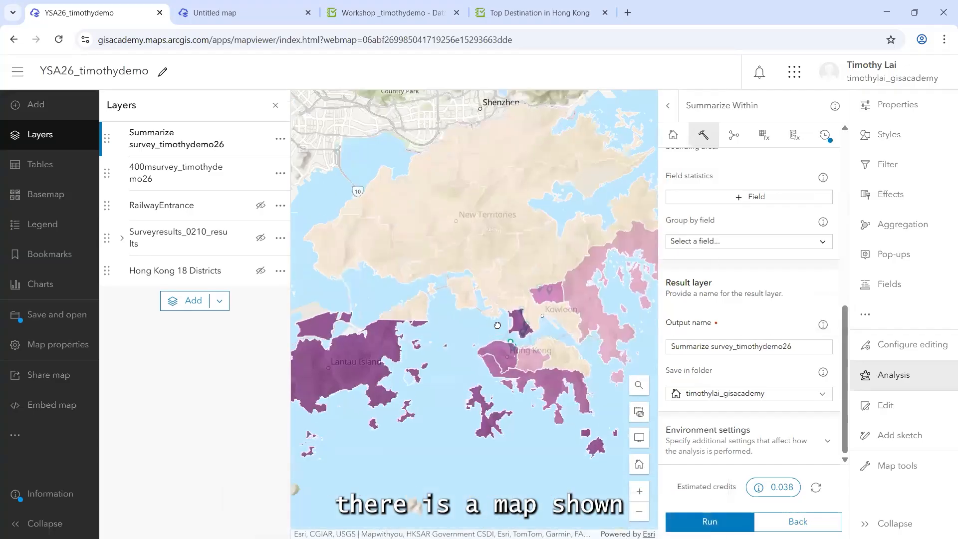
drag(464, 284, 491, 264)
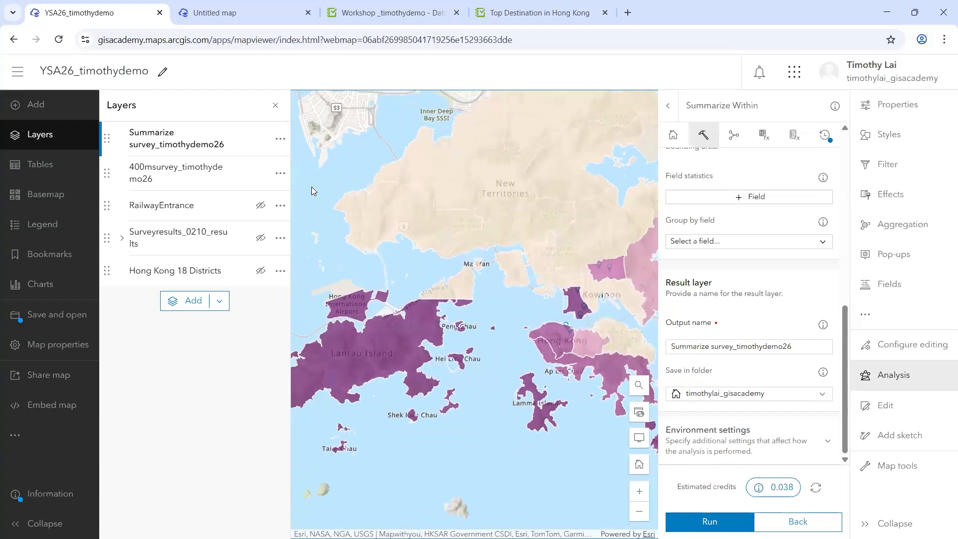
scroll(478, 260, down, 3)
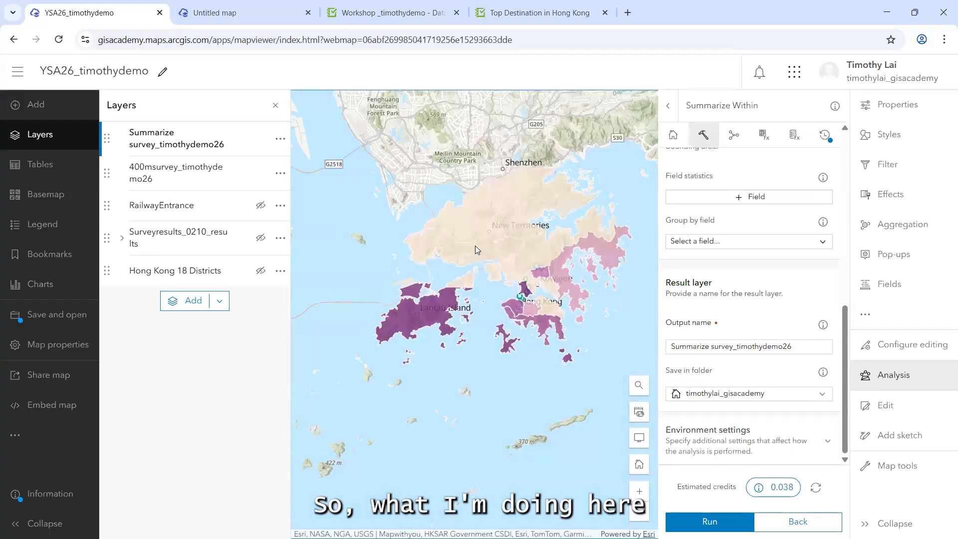
scroll(432, 282, up, 2)
scroll(438, 271, down, 2)
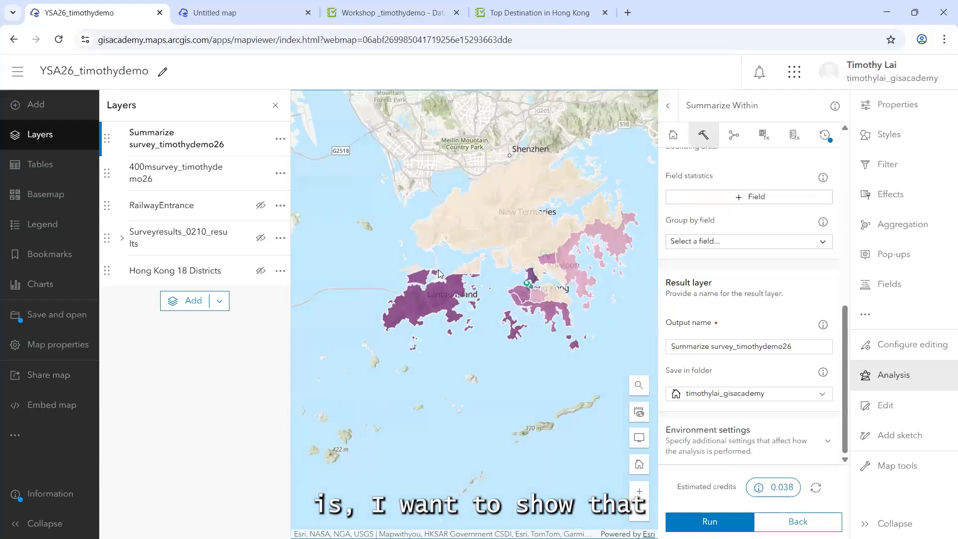
drag(419, 270, 377, 303)
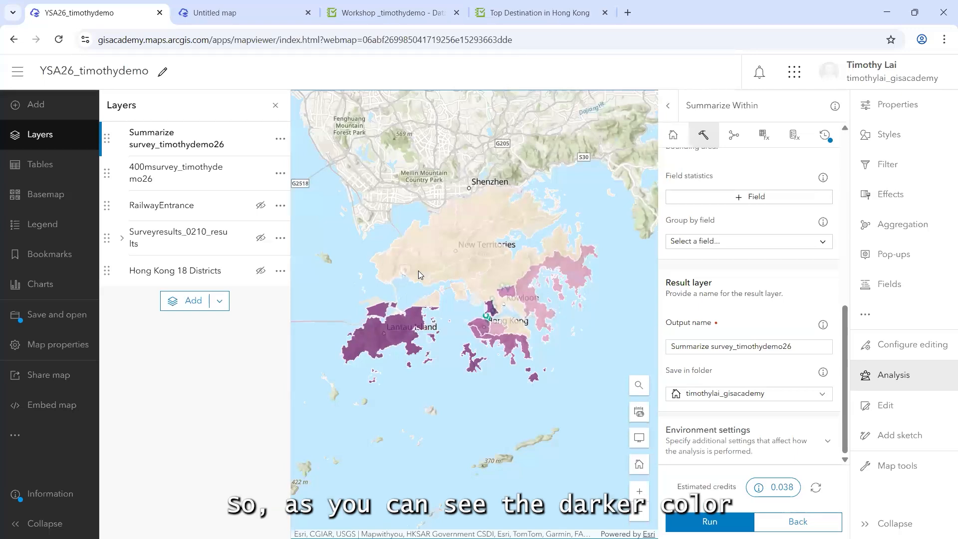
Step: Compare the shading of the summarized districts on Lantau Island, in the New Territories, in Kowloon and on Hong Kong Island
scroll(482, 321, up, 1)
scroll(369, 307, up, 3)
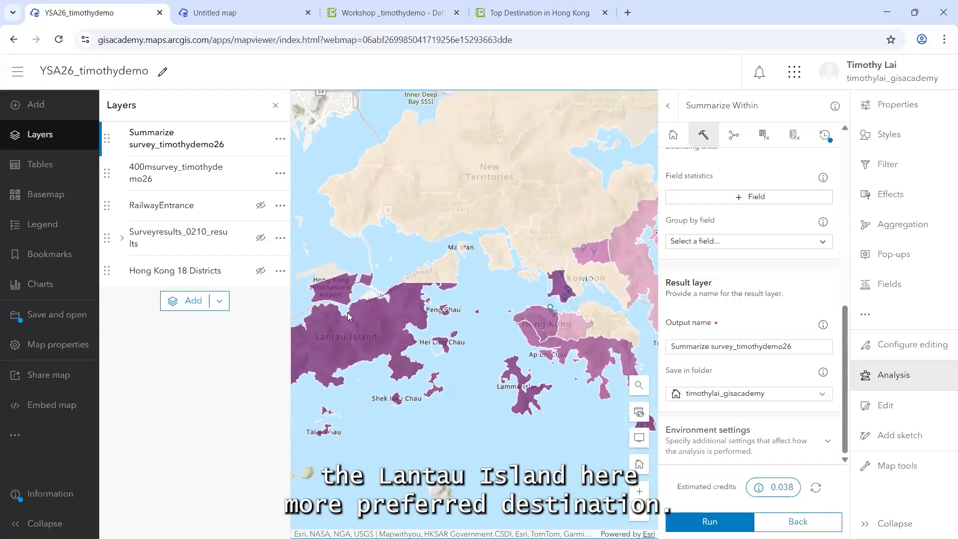
drag(531, 234, 433, 241)
drag(463, 136, 464, 237)
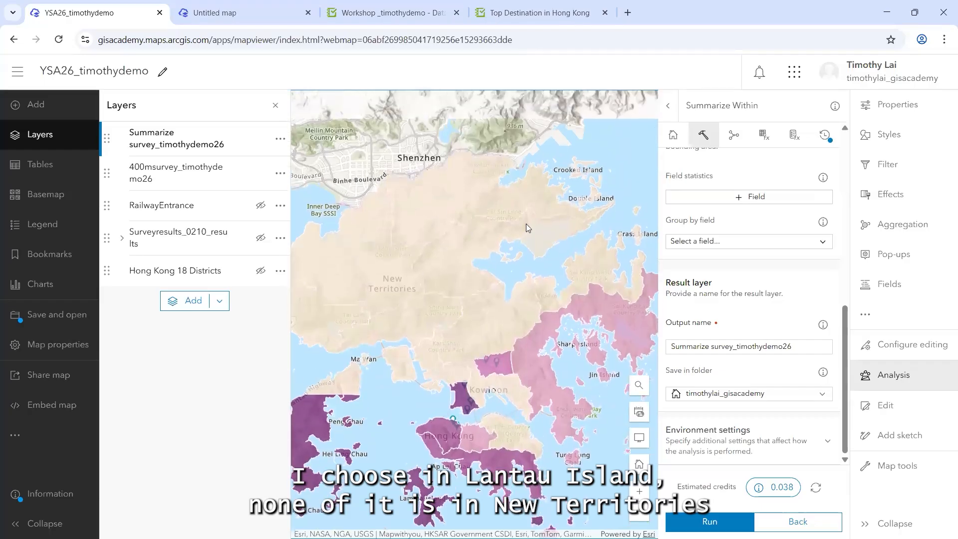
drag(473, 414, 440, 324)
scroll(440, 323, up, 2)
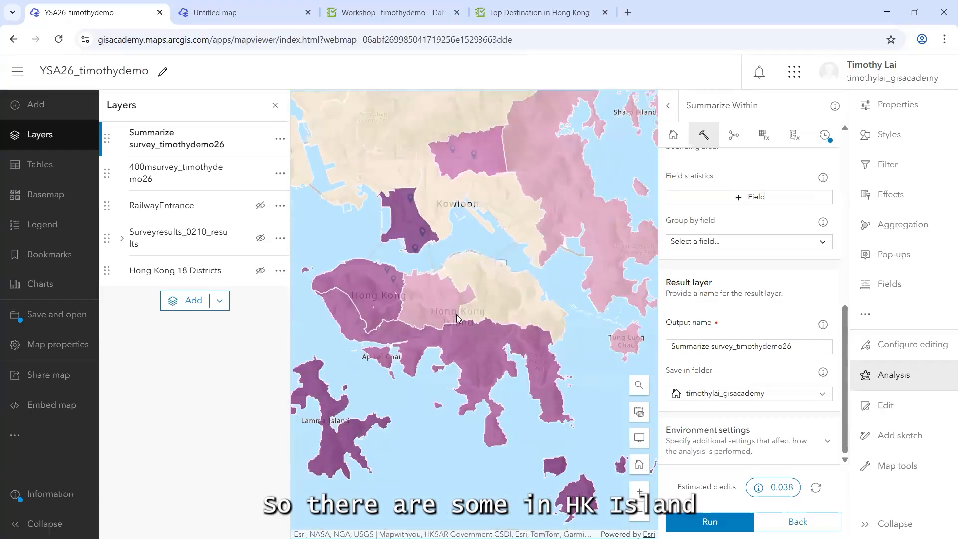
scroll(472, 306, down, 2)
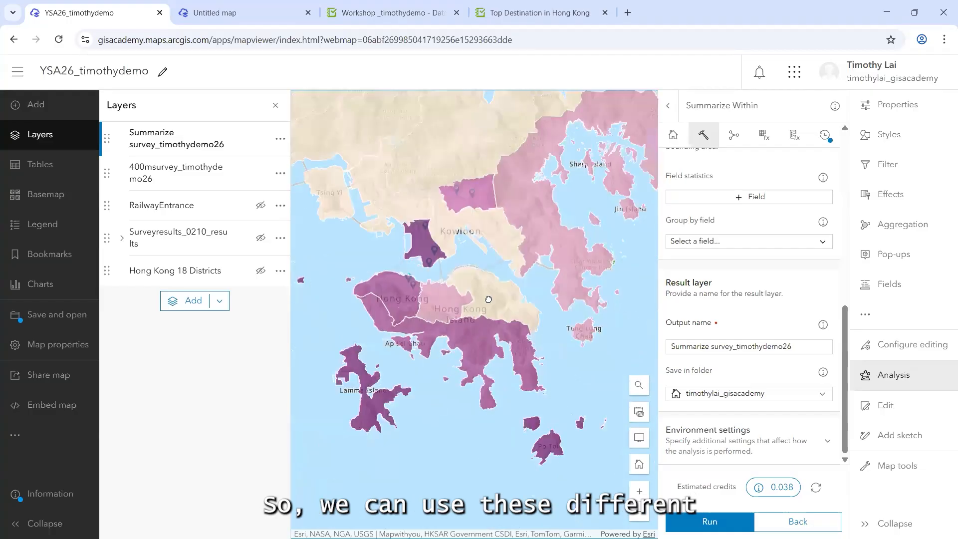
drag(447, 282, 478, 285)
scroll(478, 285, down, 2)
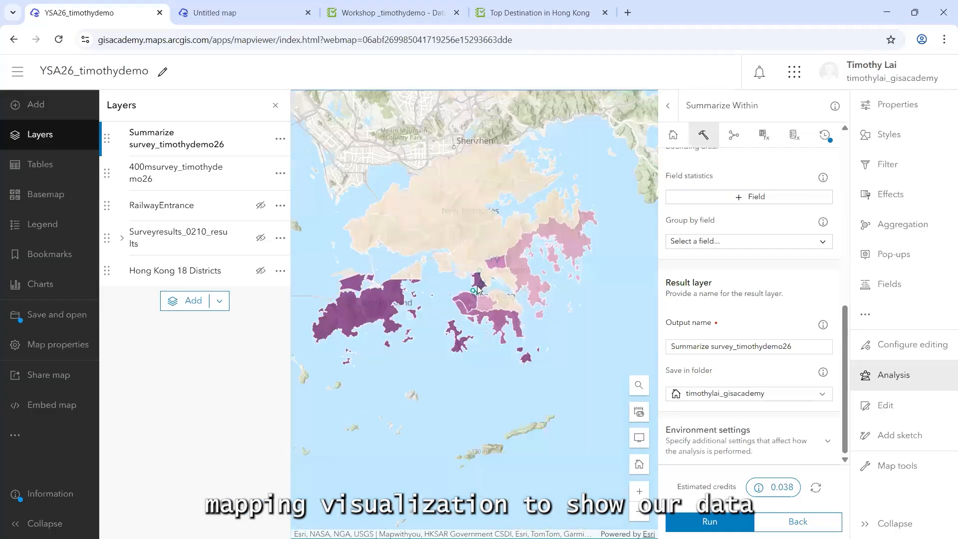
scroll(478, 290, up, 2)
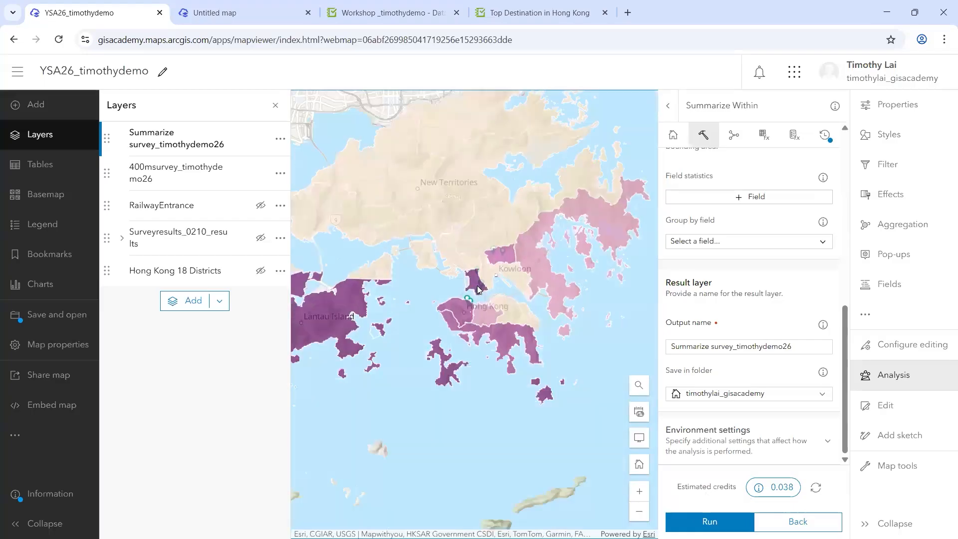
scroll(478, 290, down, 1)
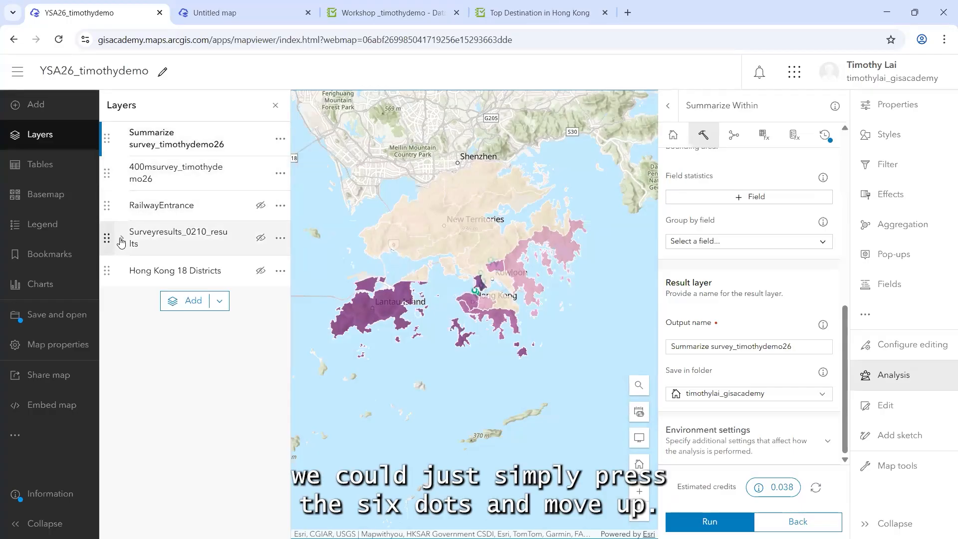
Step: Reorder the layers so Surveyresults_0210_results is first and Hong Kong 18 Districts sits directly beneath it
click(107, 271)
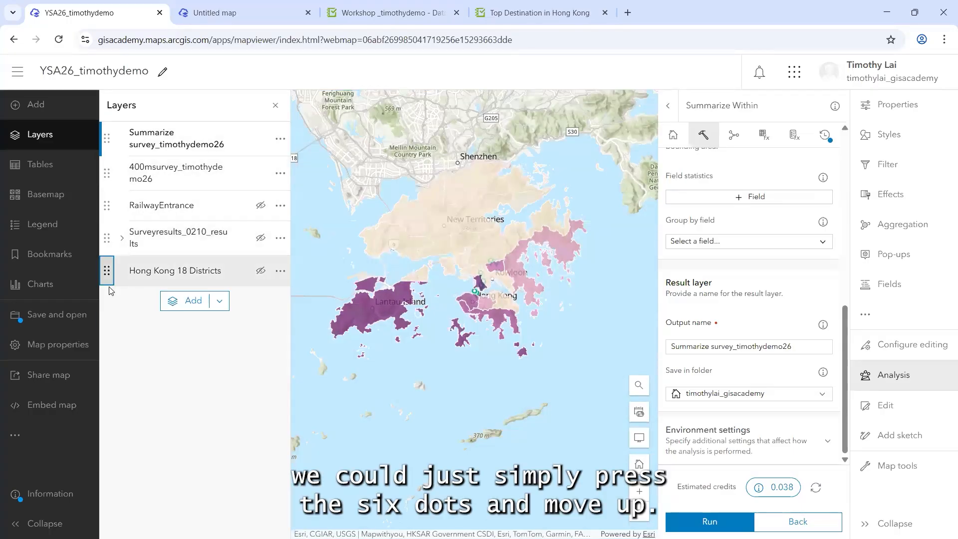
click(108, 232)
drag(109, 232, 110, 137)
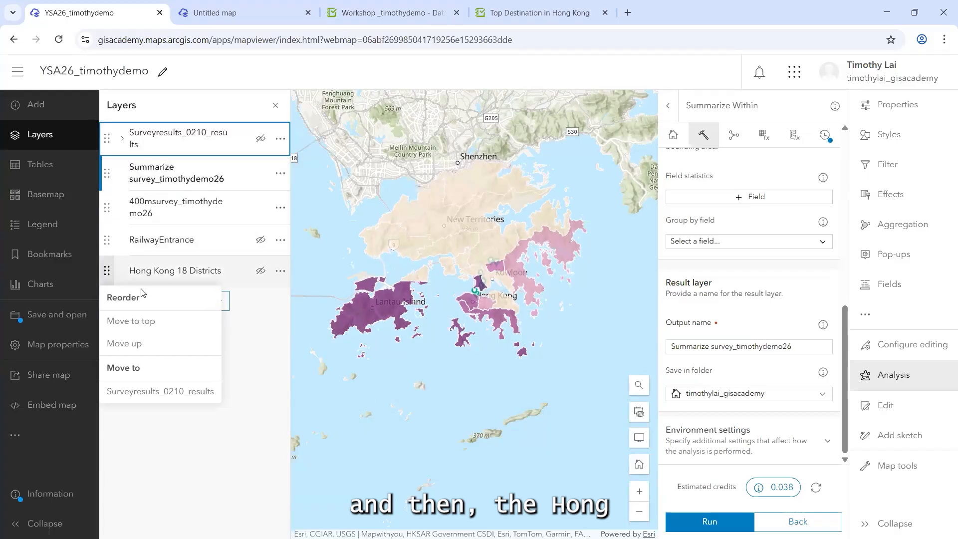
drag(109, 266, 110, 169)
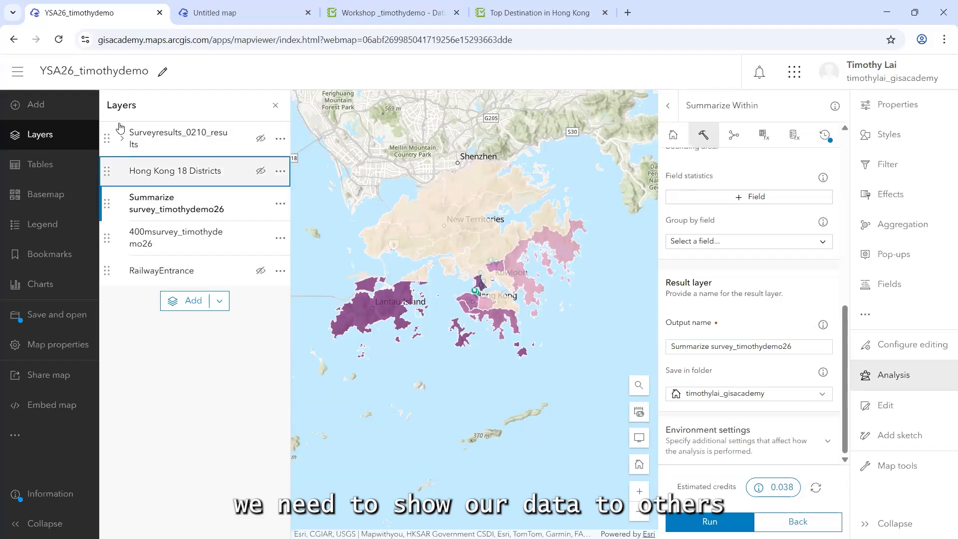
Step: Make the Surveyresults_0210_results, Hong Kong 18 Districts and RailwayEntrance layers visible, and save the web map
scroll(471, 296, up, 1)
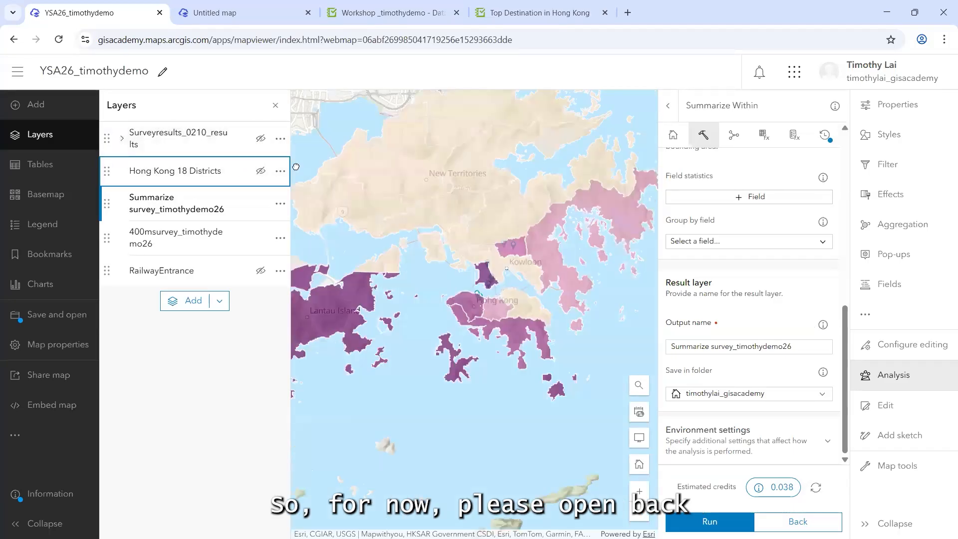
click(260, 139)
click(260, 171)
click(259, 271)
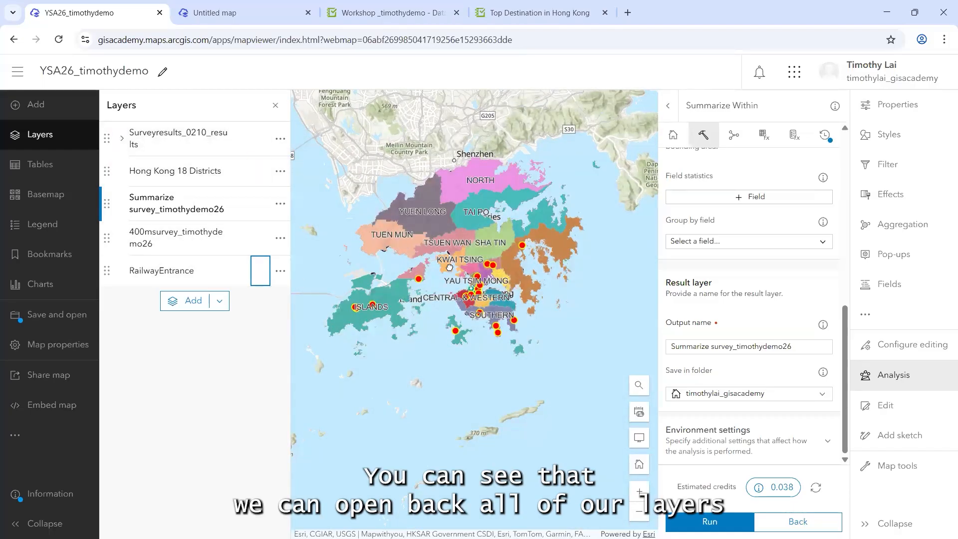
scroll(452, 269, up, 1)
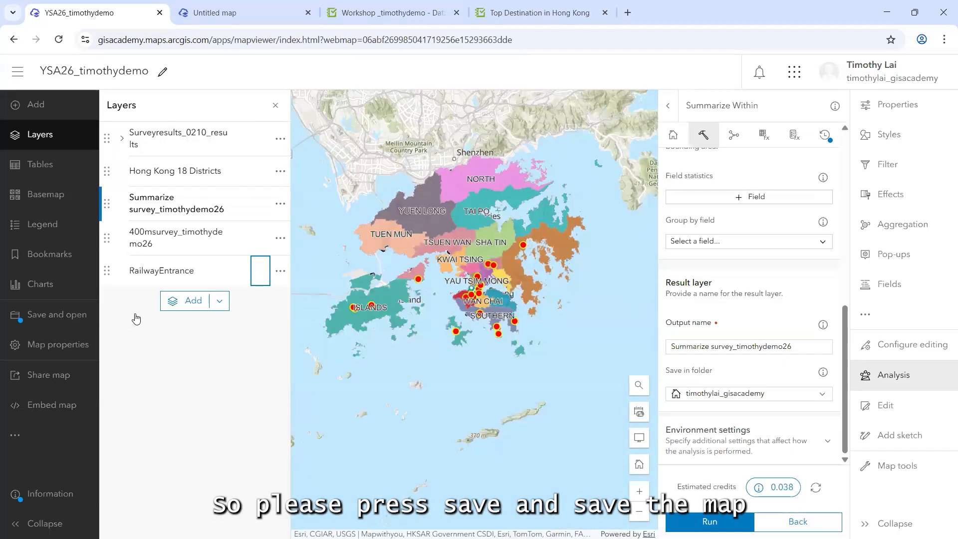
key(ctrl+s)
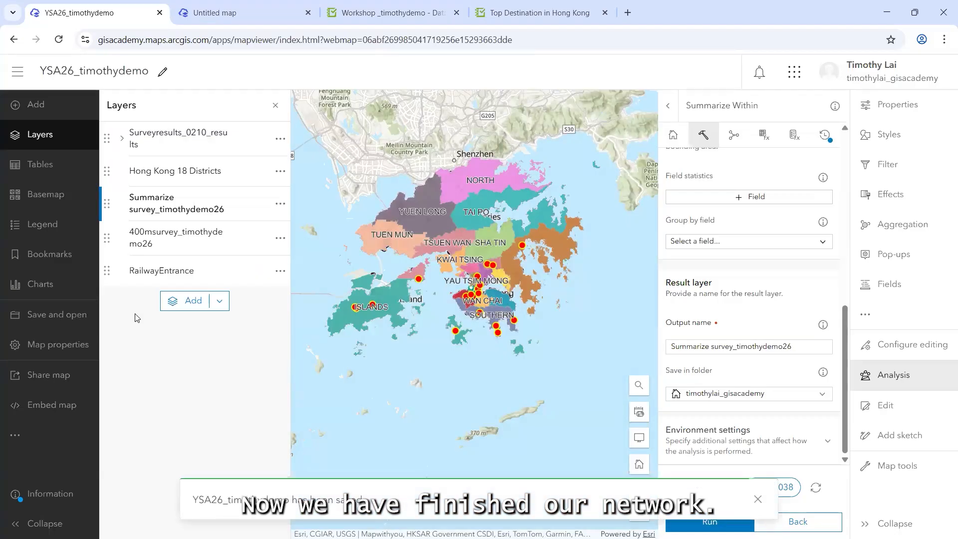
click(106, 139)
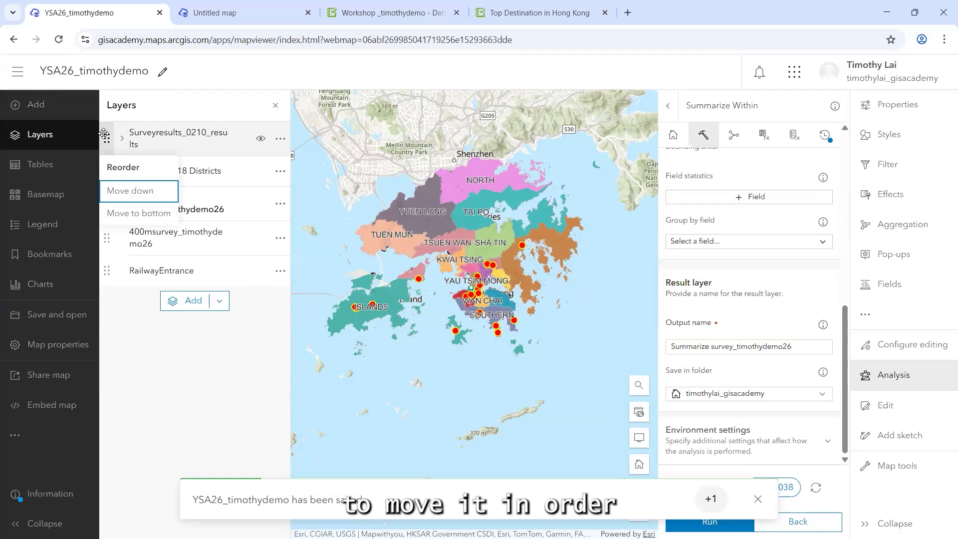
click(137, 353)
mouse_move(109, 176)
mouse_down()
mouse_move(111, 186)
mouse_move(109, 176)
mouse_up()
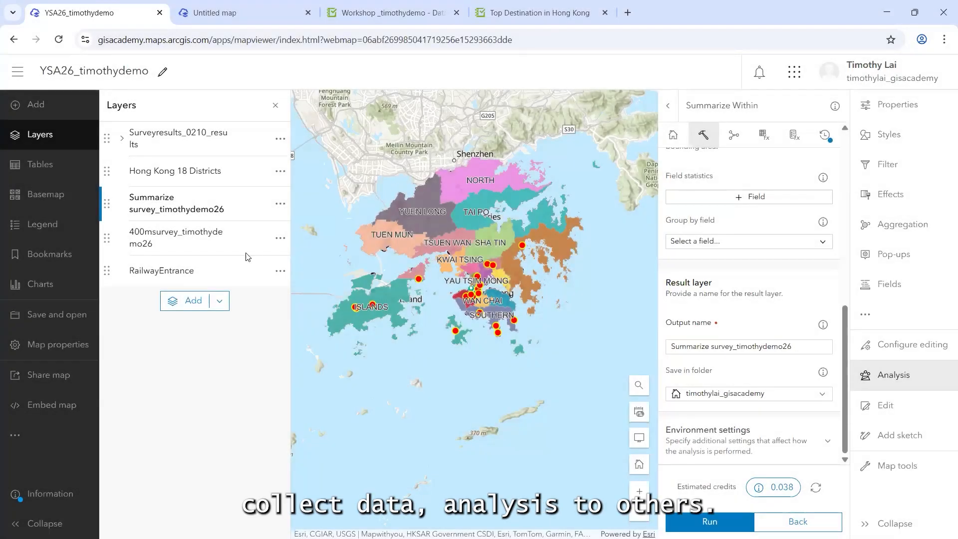
Step: Start creating a dashboard app with ArcGIS Dashboards from the saved web map
click(65, 375)
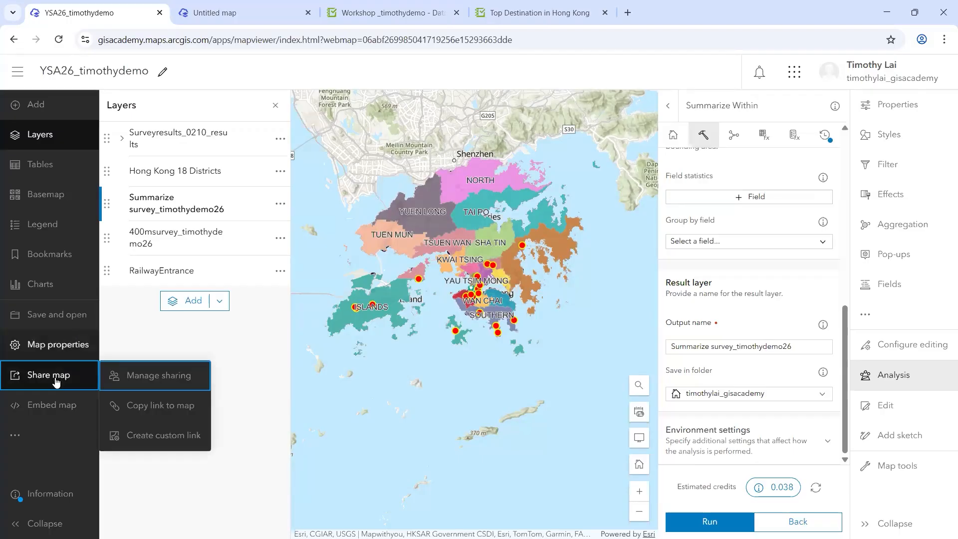
click(15, 435)
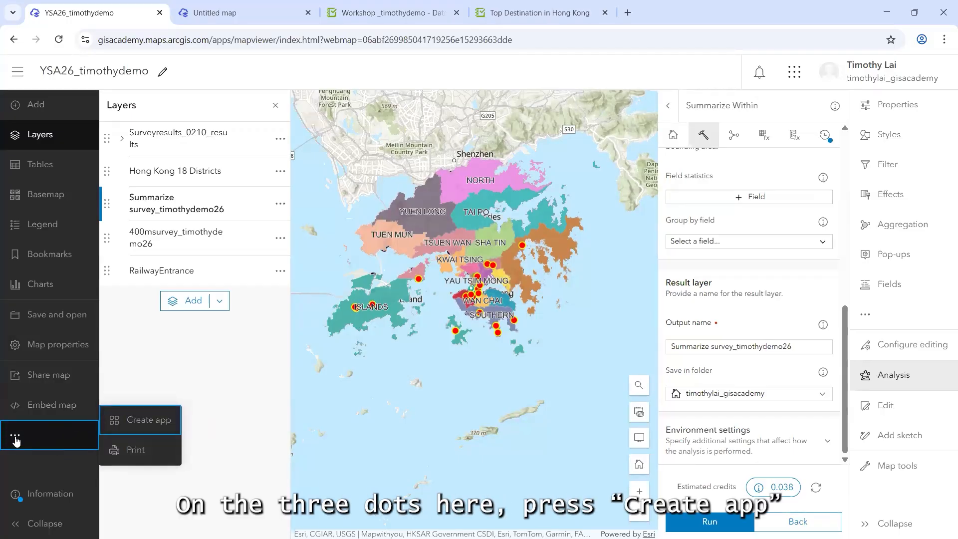
click(157, 424)
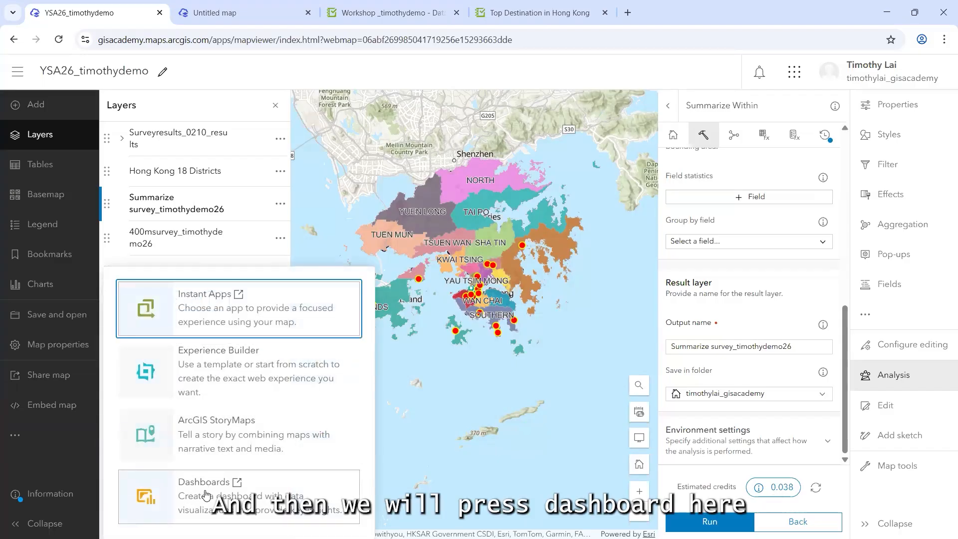
click(206, 495)
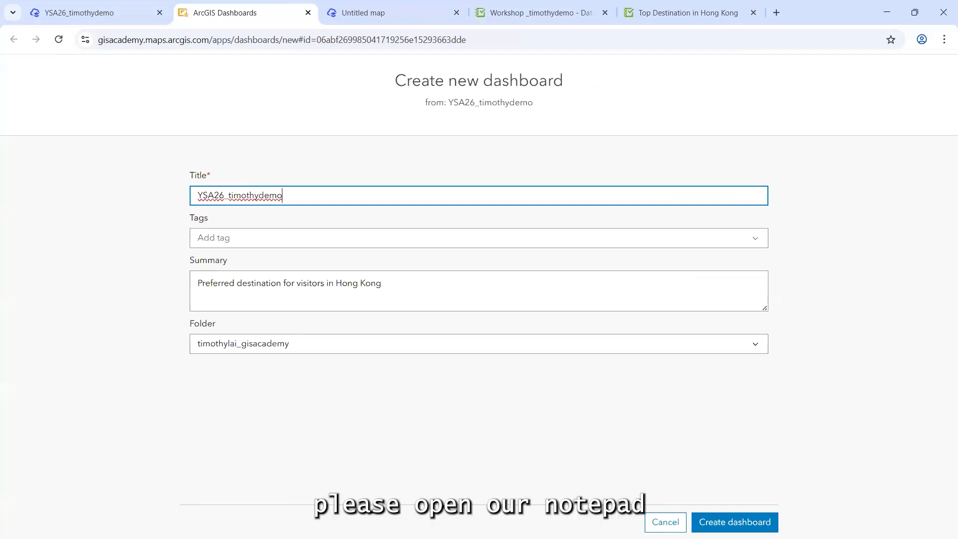
Step: Title the new dashboard with the prefix YSA26Dashboard_ copied from the YSA26 notes, followed by the author's demo name and 26
drag(0, 260, 439, 95)
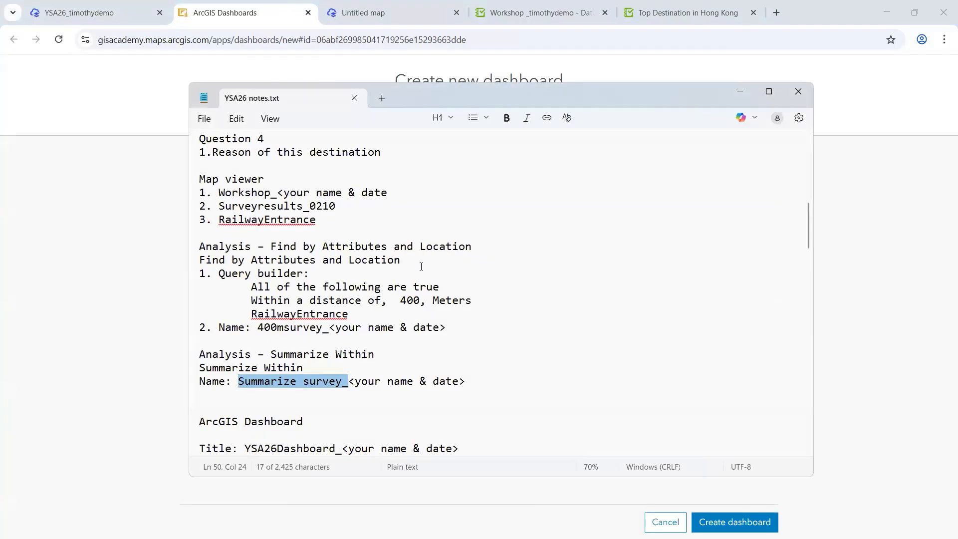
scroll(331, 284, down, 2)
scroll(331, 284, down, 1)
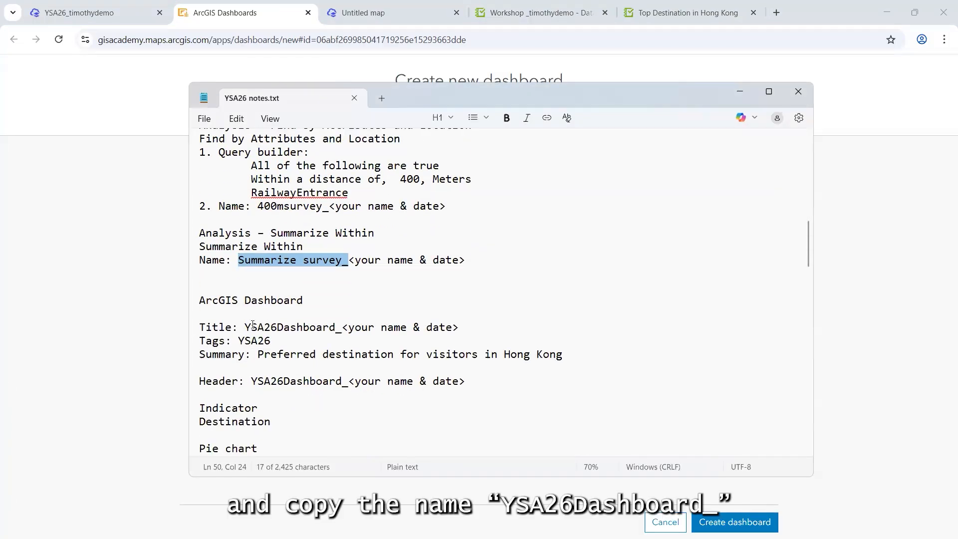
drag(245, 327, 340, 330)
key(ctrl+c)
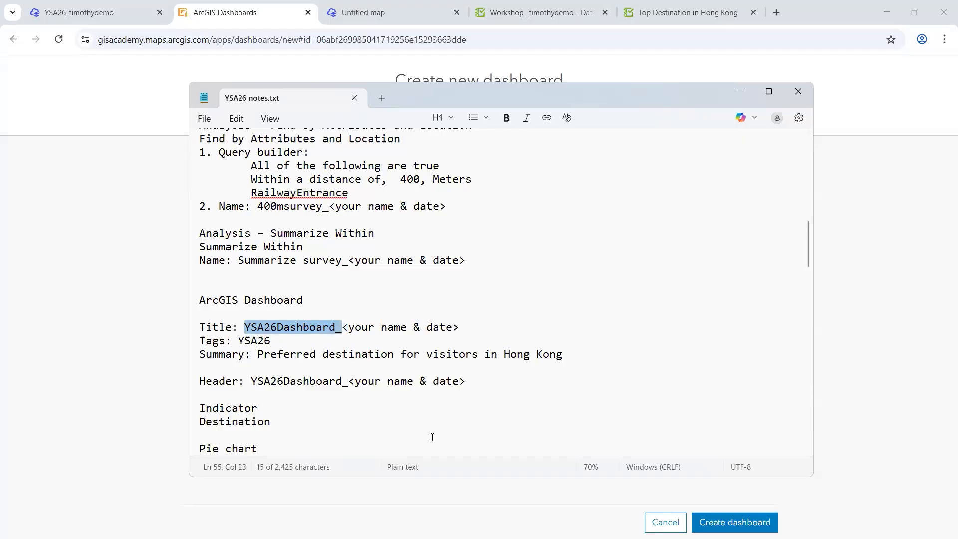
click(740, 91)
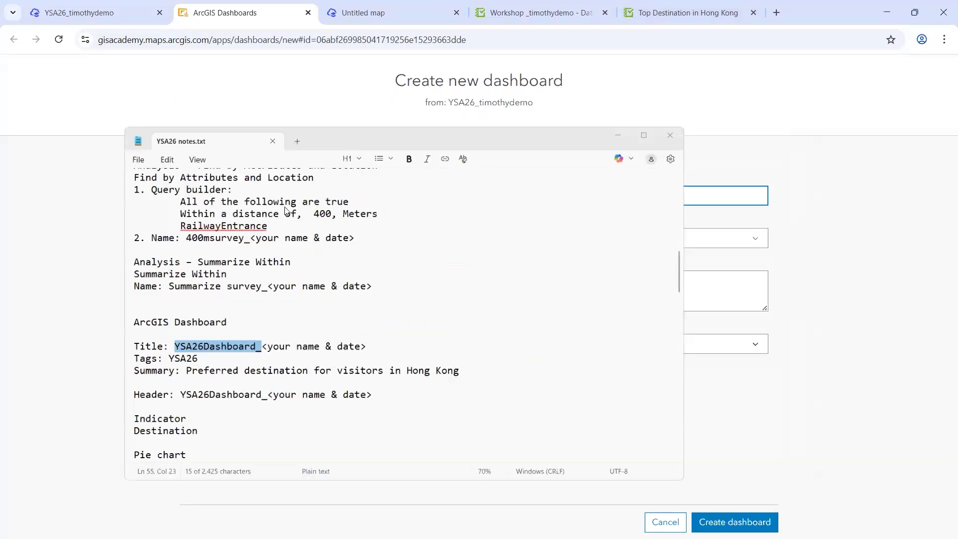
key(ctrl+a)
key(ctrl+v)
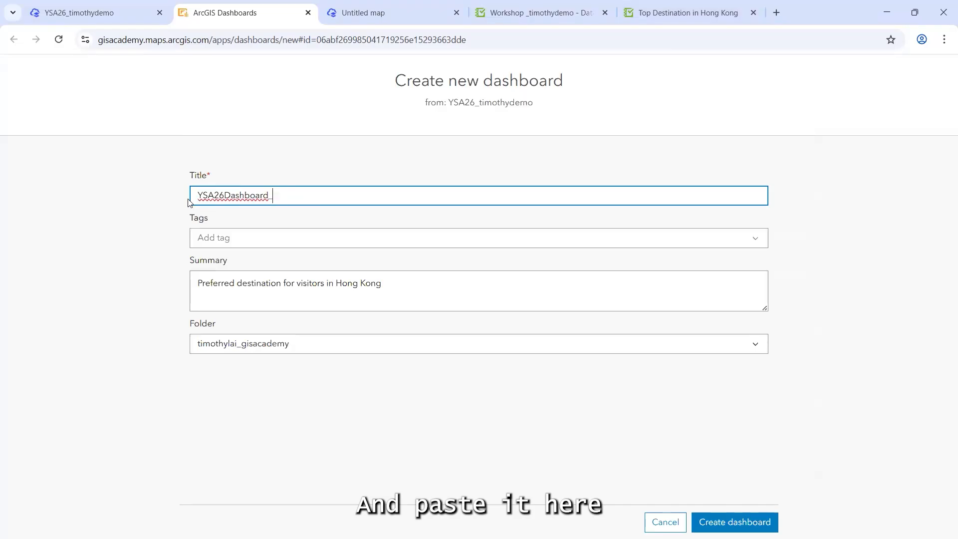
text(timoth)
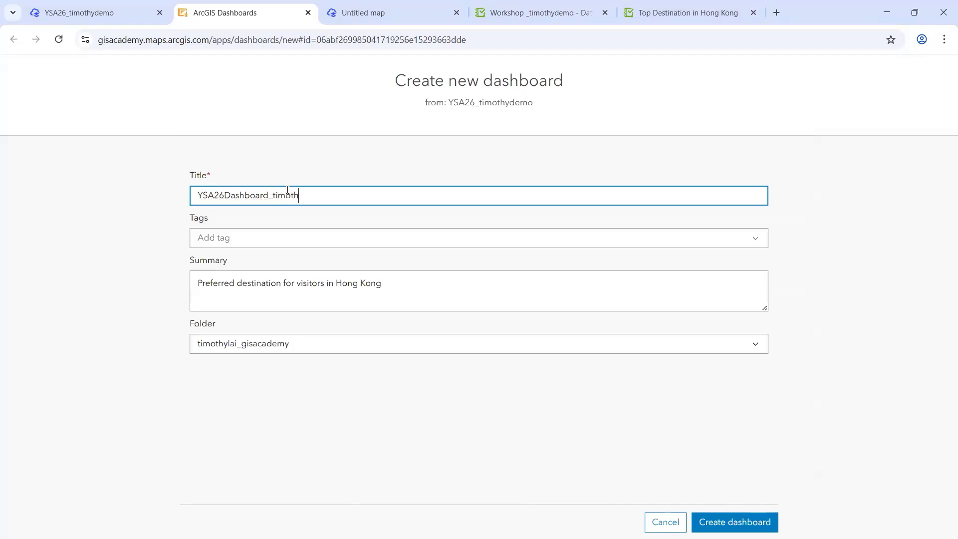
text(ydemo26)
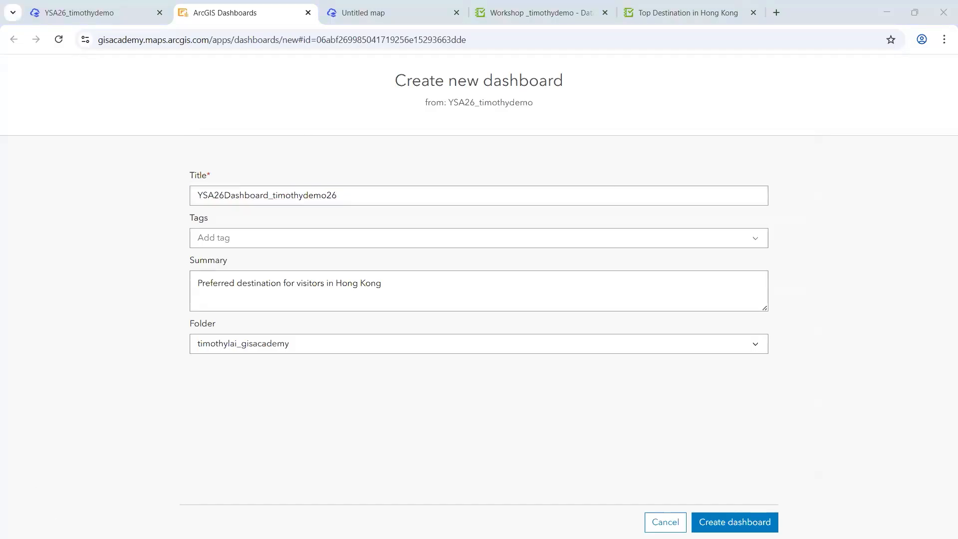
Step: Add the tag YSA26, copied from the YSA26 notes, to the new dashboard
key(alt+Tab)
drag(239, 340, 272, 338)
key(ctrl+c)
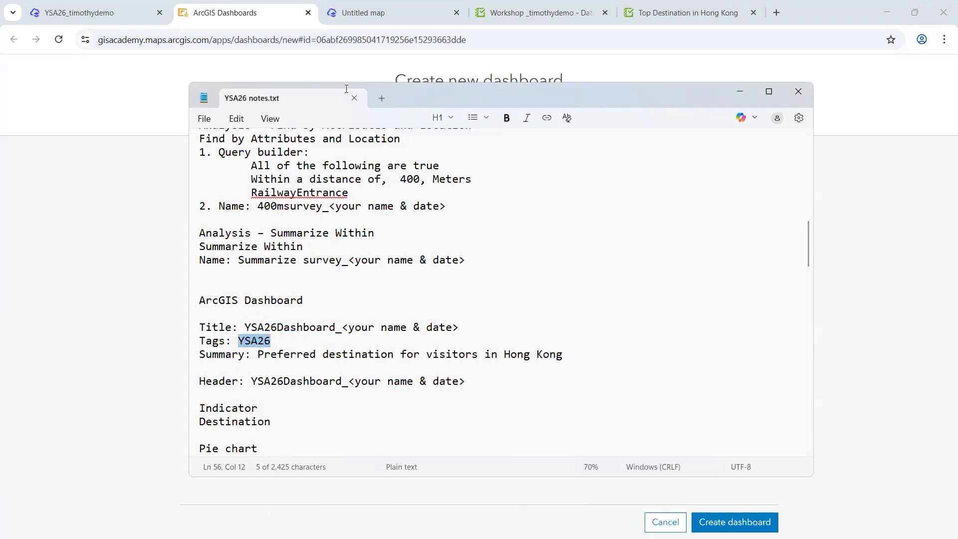
click(737, 89)
click(258, 247)
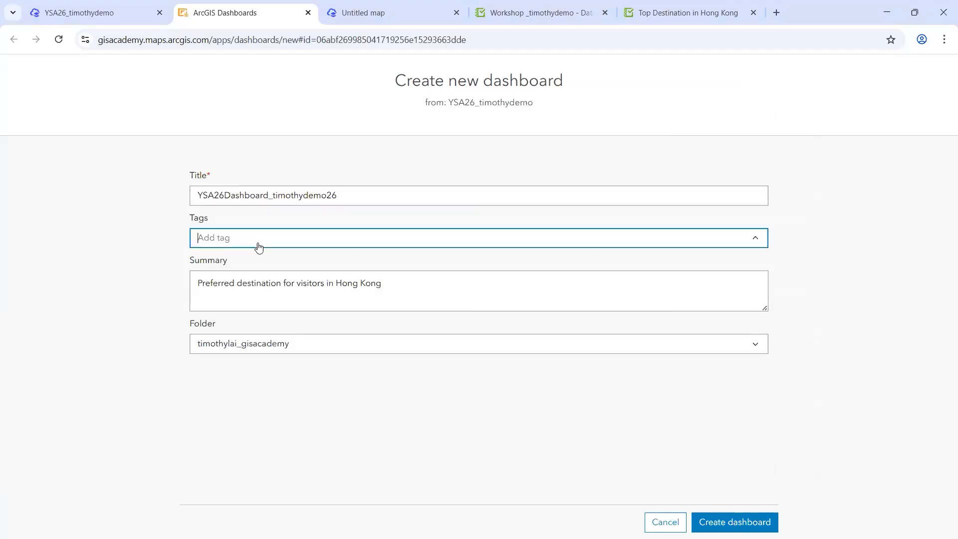
text(c)
key(BackSpace)
key(ctrl+v)
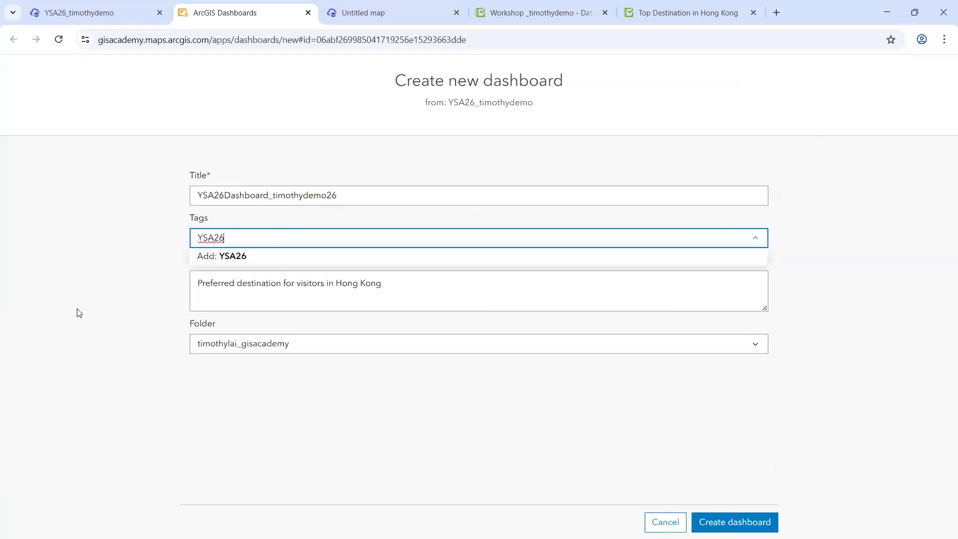
click(273, 263)
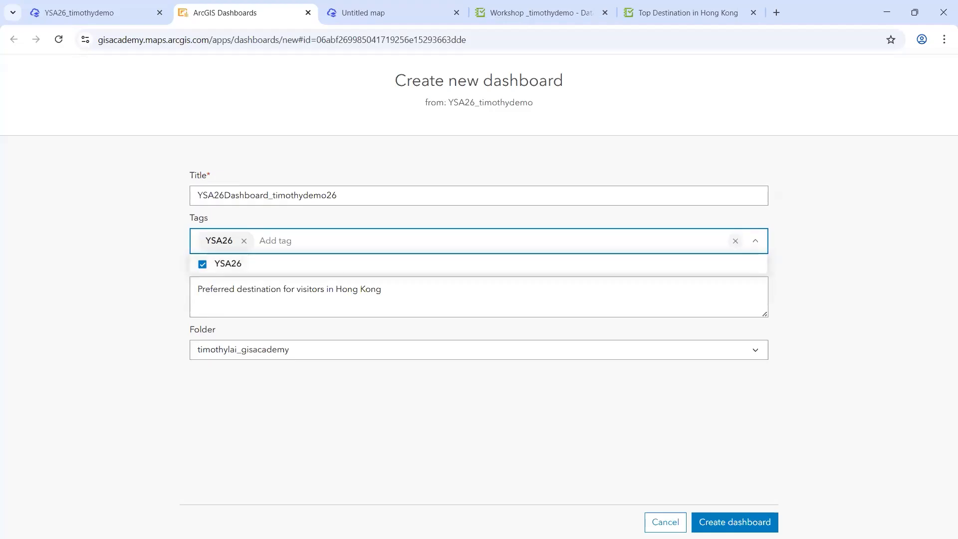
Step: Compare the new dashboard's summary with the summary text given in the YSA26 notes
key(alt+Tab)
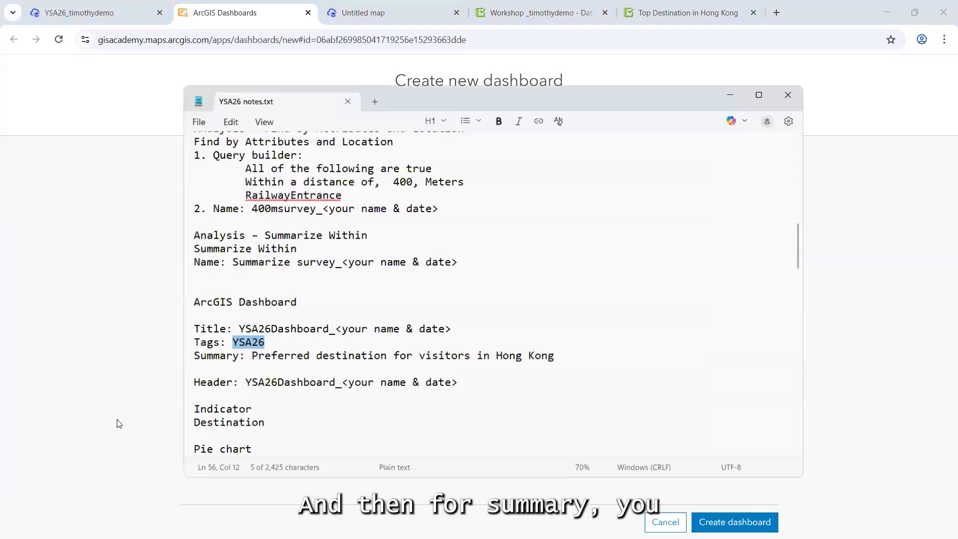
drag(259, 355, 564, 356)
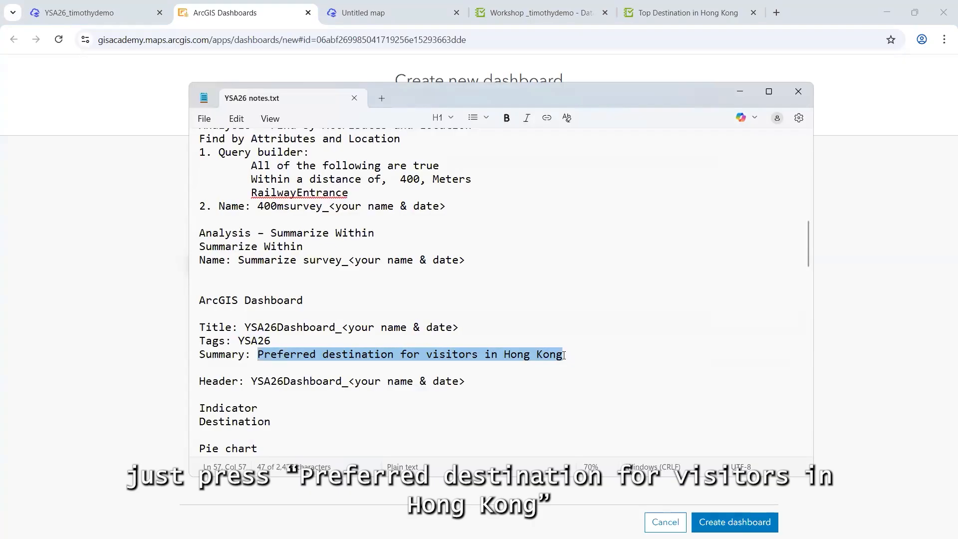
scroll(531, 294, down, 1)
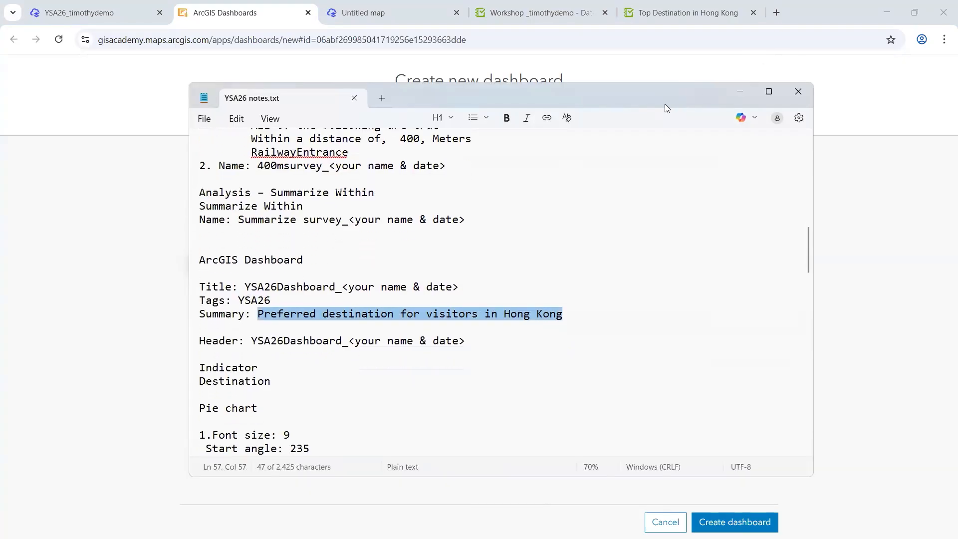
click(308, 290)
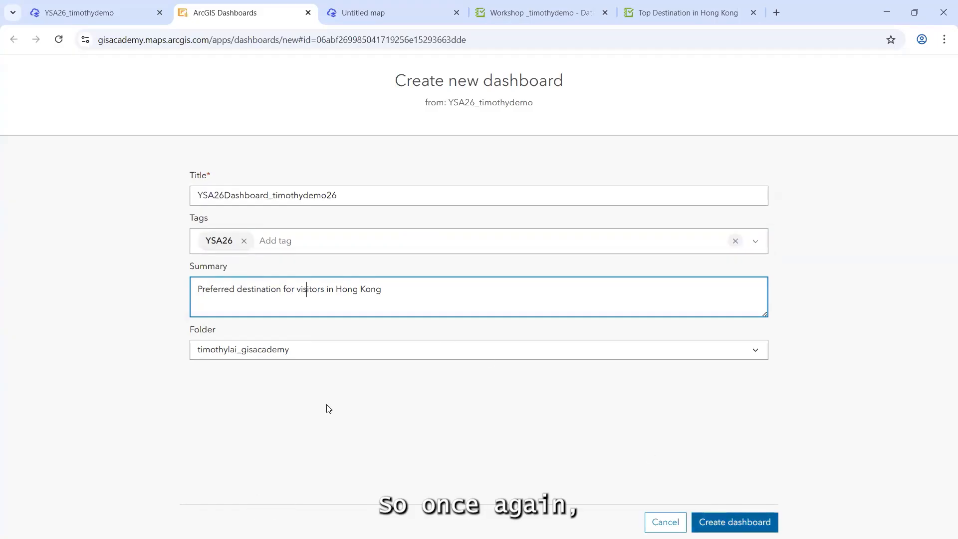
Step: Review the web map's app creation options, including Dashboards, and return to the new dashboard form
click(73, 10)
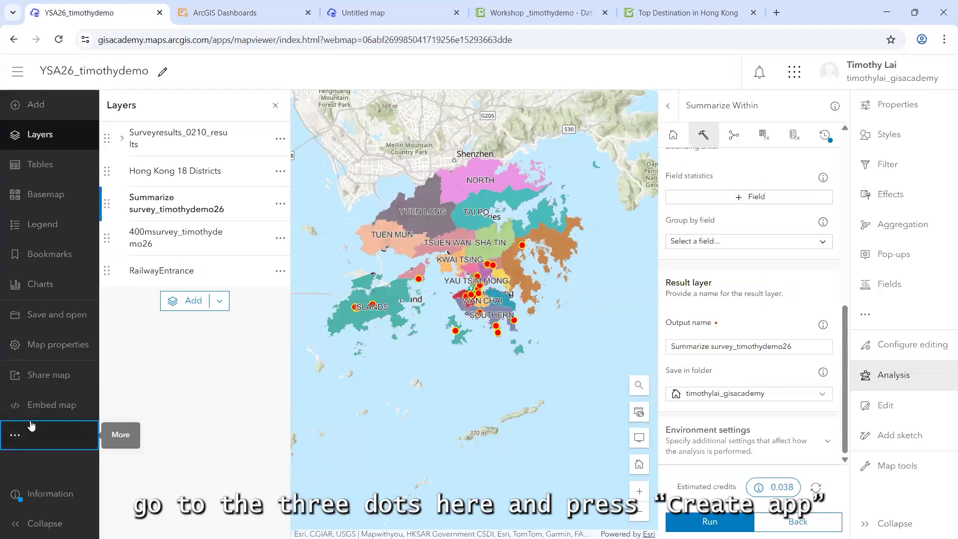
click(19, 439)
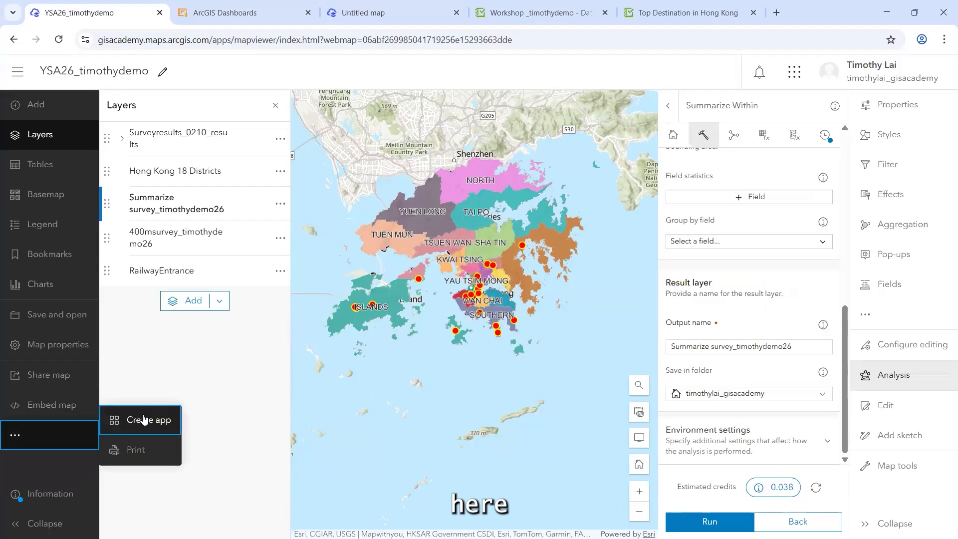
click(149, 422)
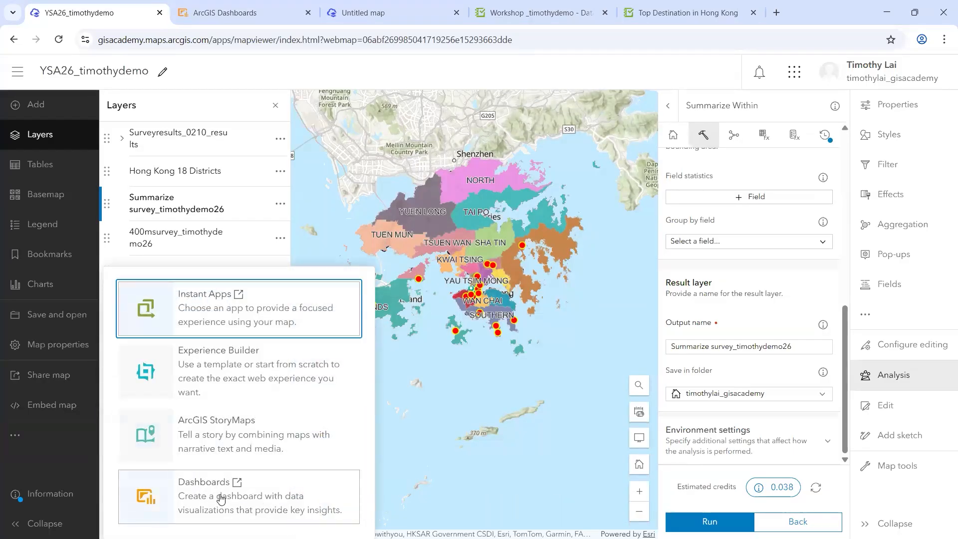
click(225, 5)
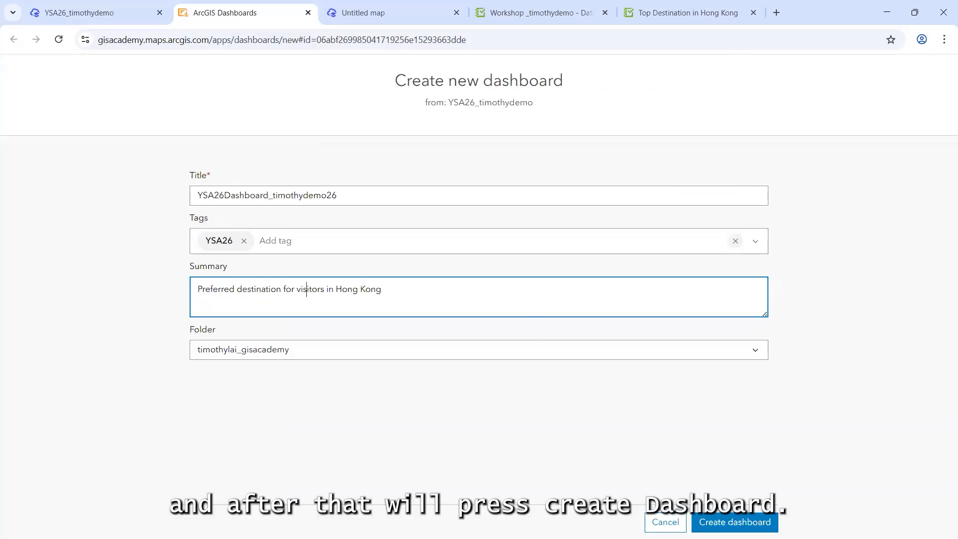
Step: Create the dashboard from the entered title, tag and summary
click(741, 520)
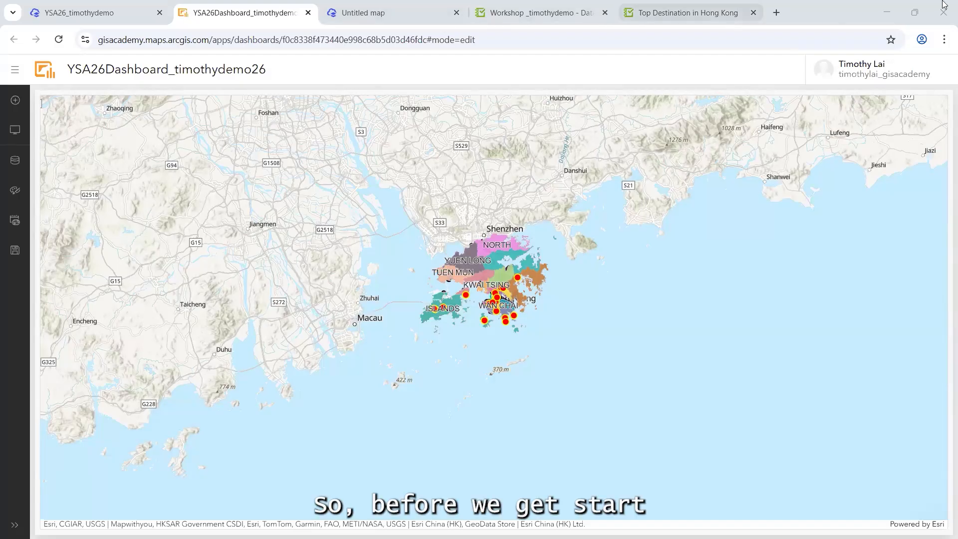
click(897, 11)
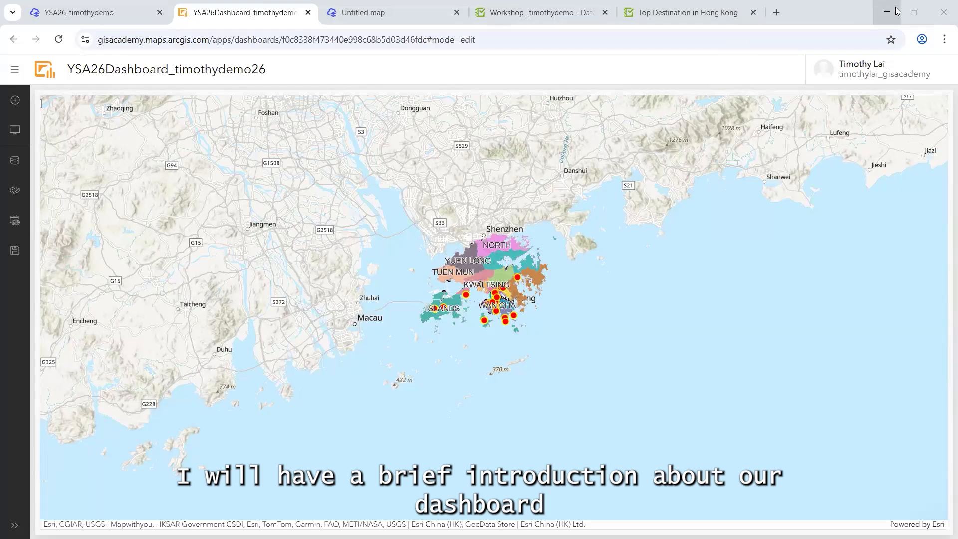
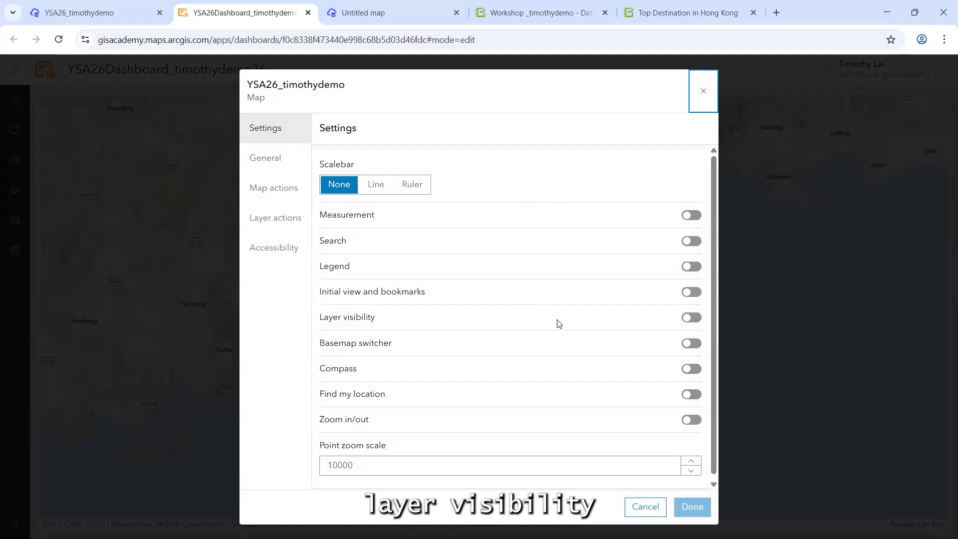
Step: Enable the Layer visibility option in the dashboard map's settings and apply it
click(692, 317)
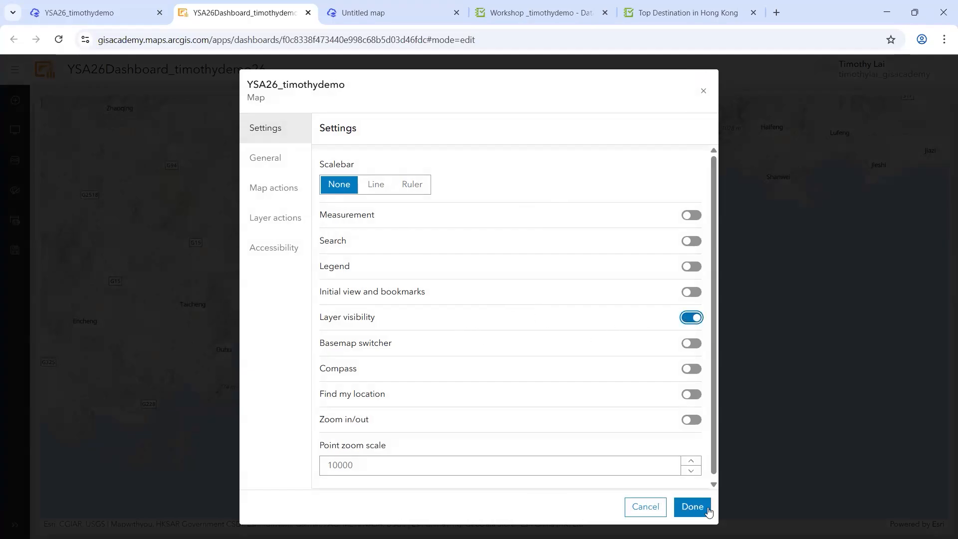
click(693, 507)
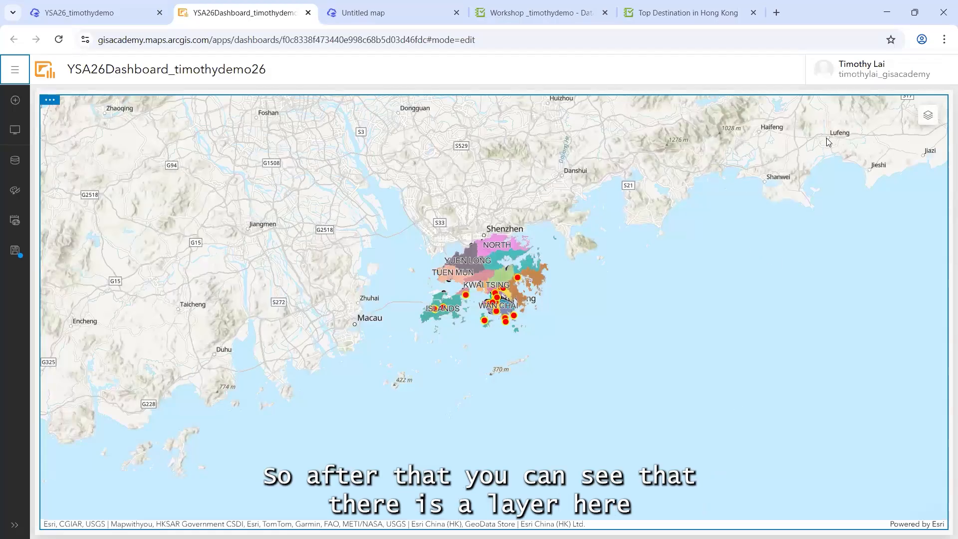
Step: Hide the Summarize survey, 400msurvey and RailwayEntrance layers on the dashboard map
click(930, 117)
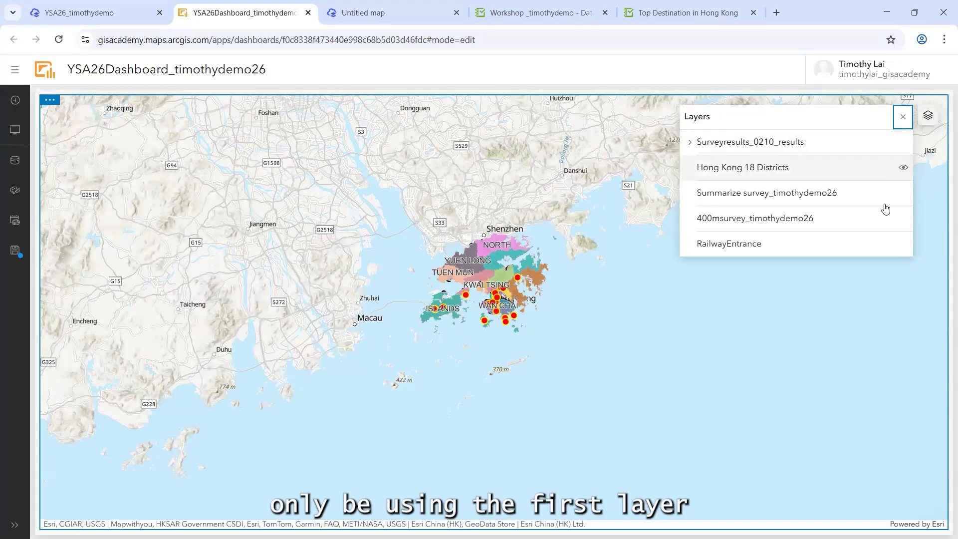
click(904, 193)
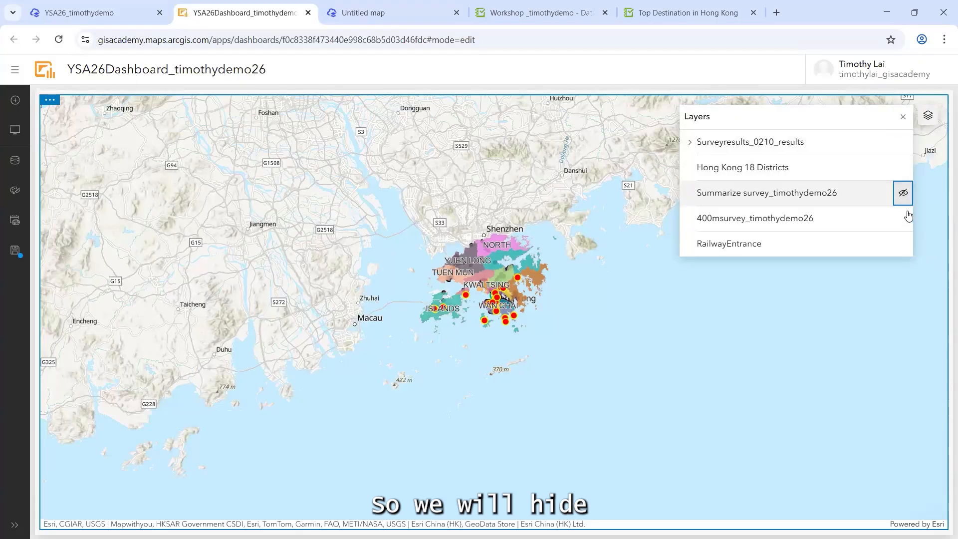
click(904, 219)
click(904, 243)
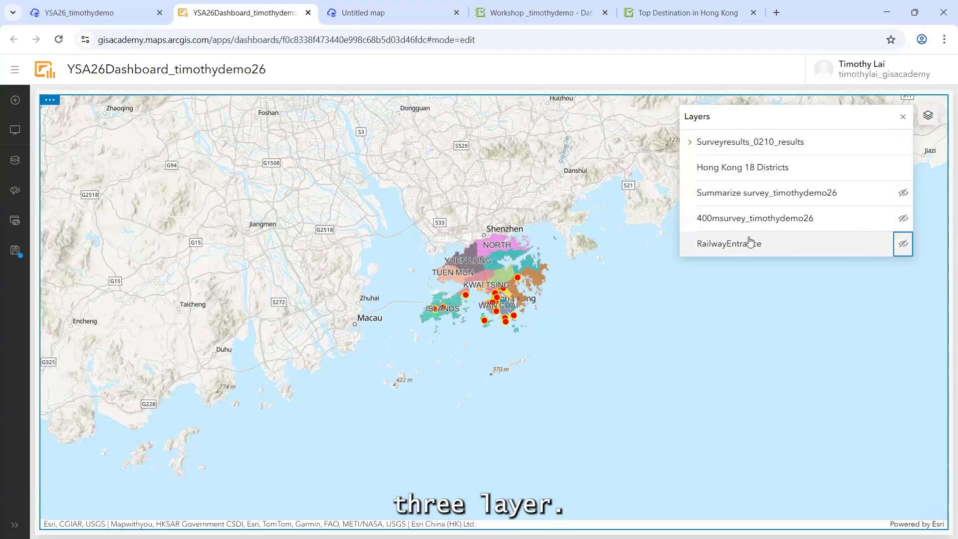
Step: Expand and collapse the sublayers of Surveyresults_0210_results, and switch off the visibility of that group layer
click(692, 143)
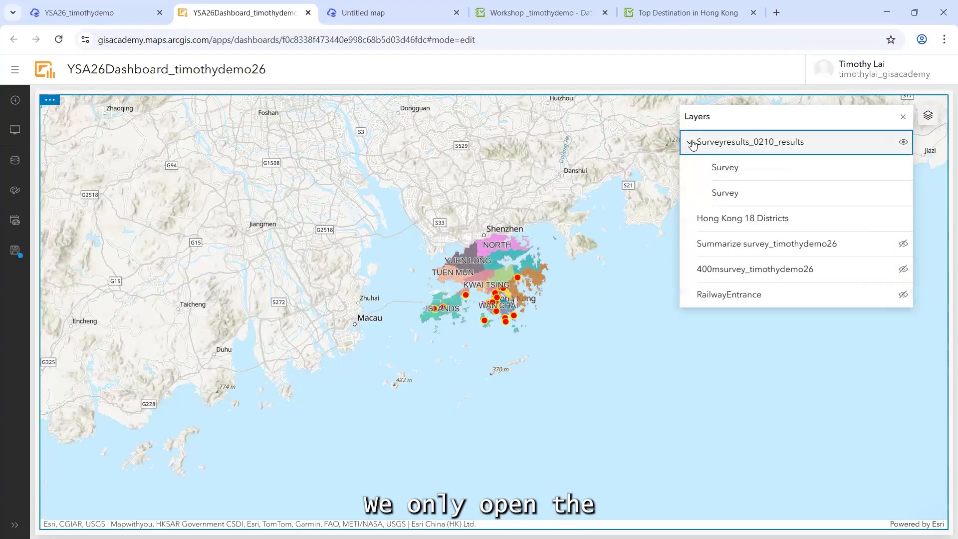
click(700, 145)
click(691, 143)
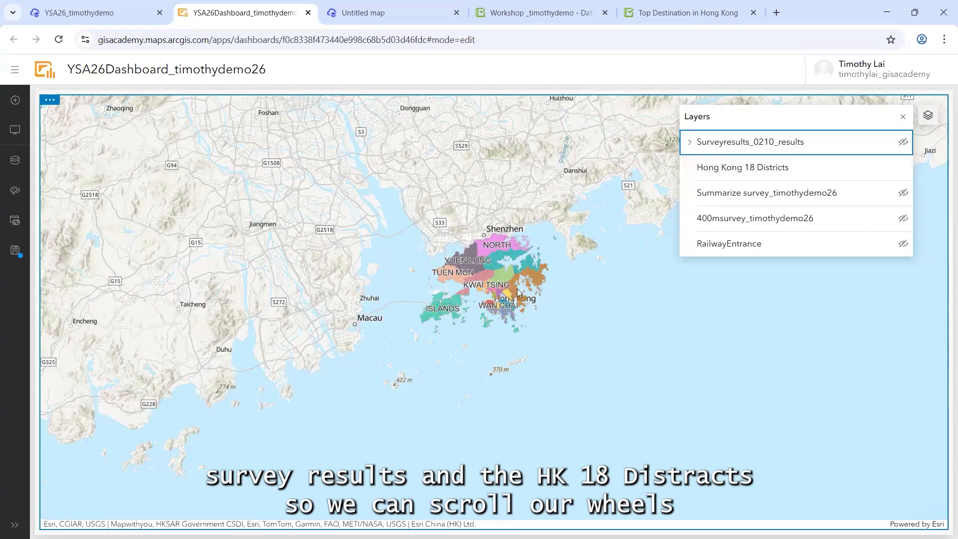
Step: Turn the Surveyresults_0210_results layer back on in the dashboard map, close the layer list and save the dashboard
scroll(490, 281, up, 2)
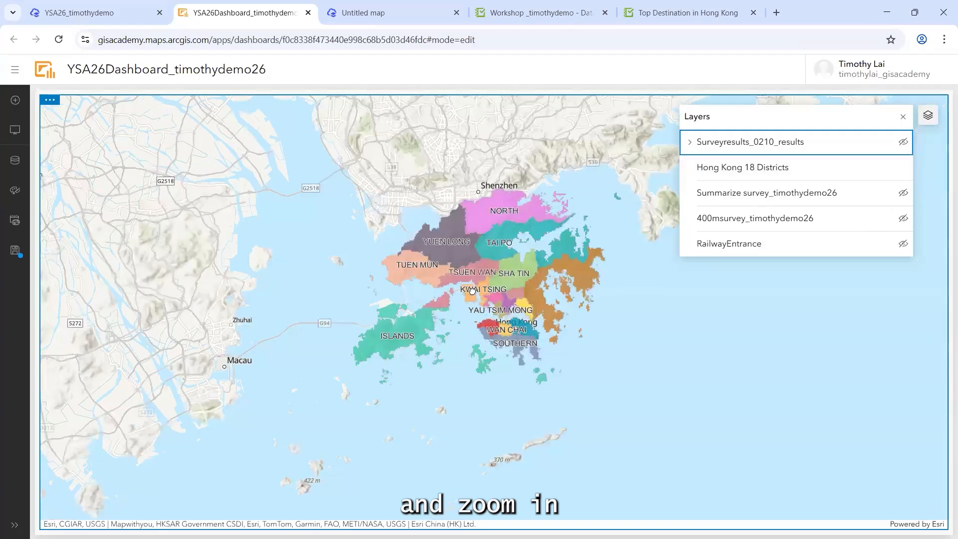
click(901, 142)
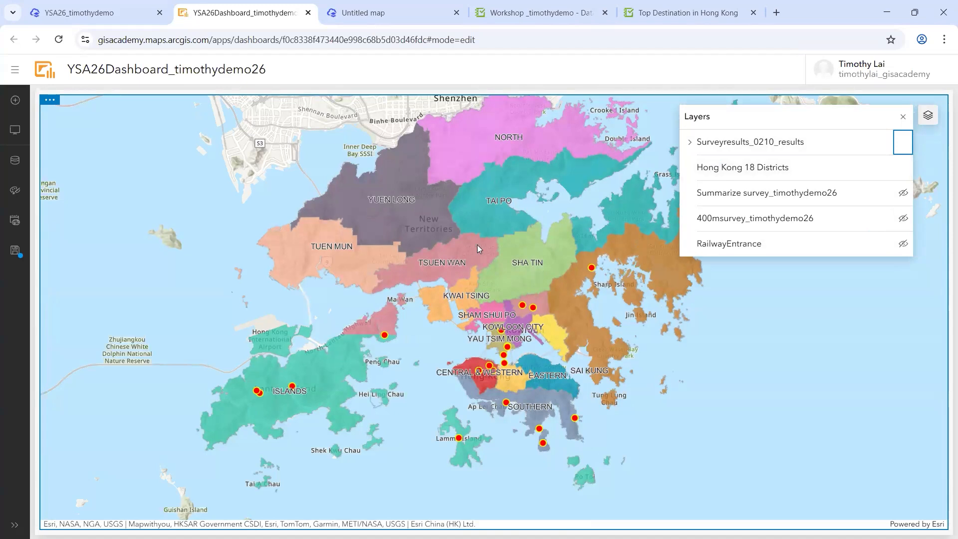
drag(474, 241, 429, 262)
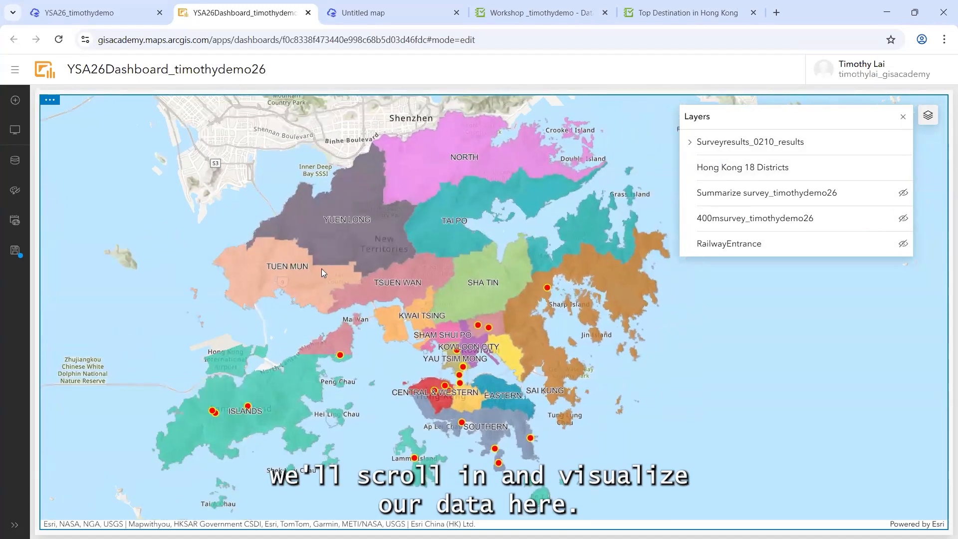
drag(328, 303, 365, 304)
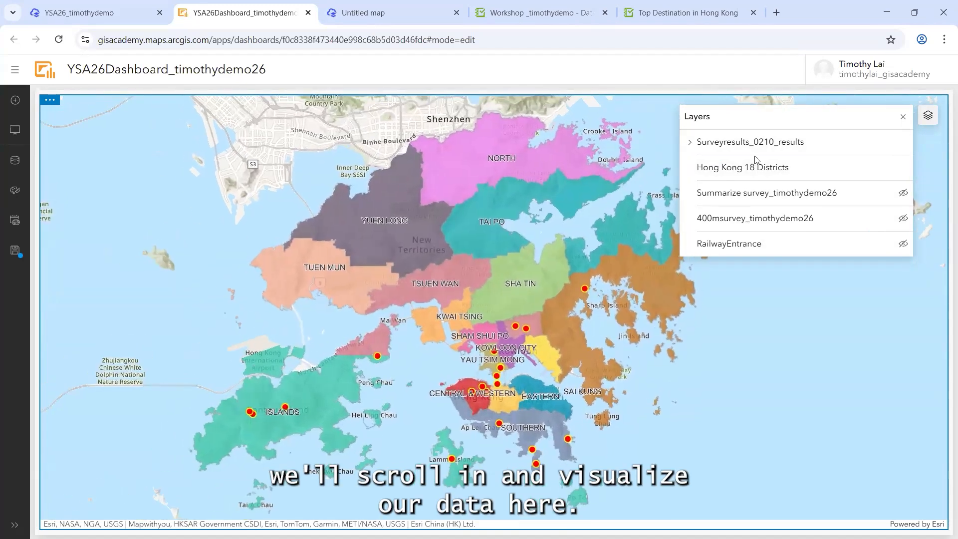
click(904, 117)
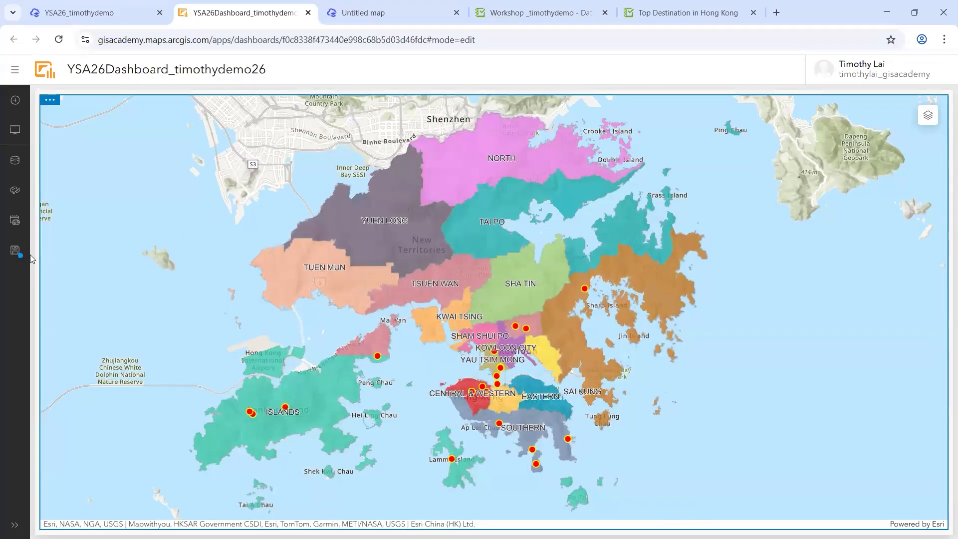
click(15, 253)
click(53, 235)
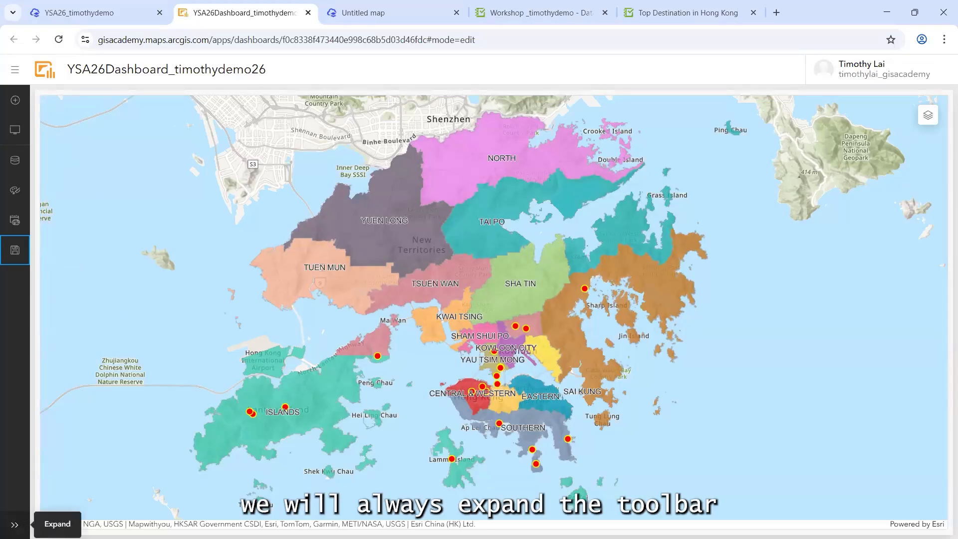
Step: Expand the dashboard's editing toolbar and add a header to the desktop view
click(14, 525)
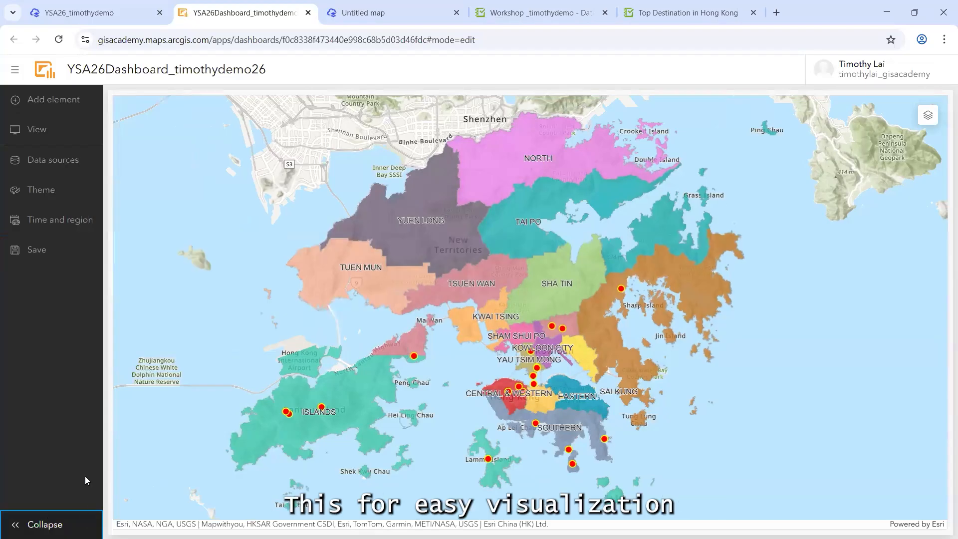
click(67, 126)
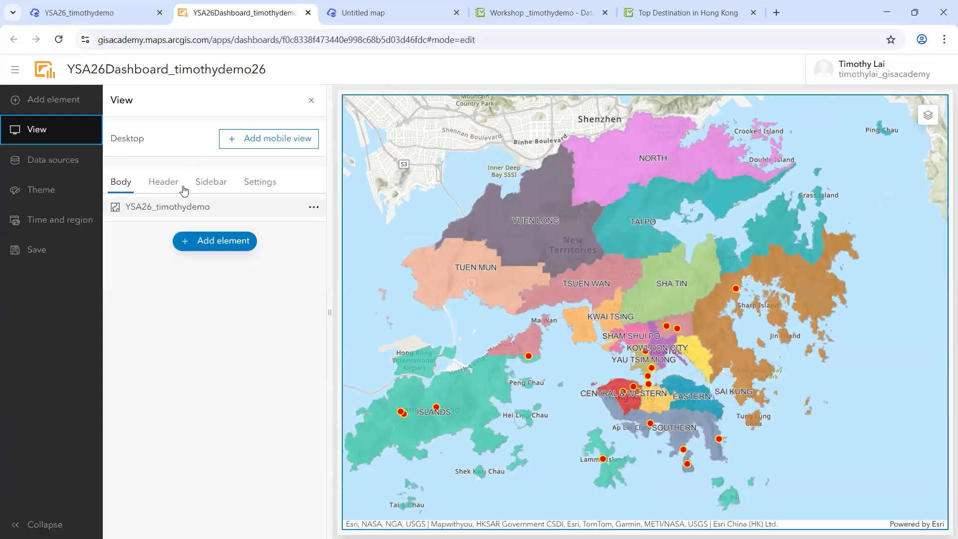
click(165, 183)
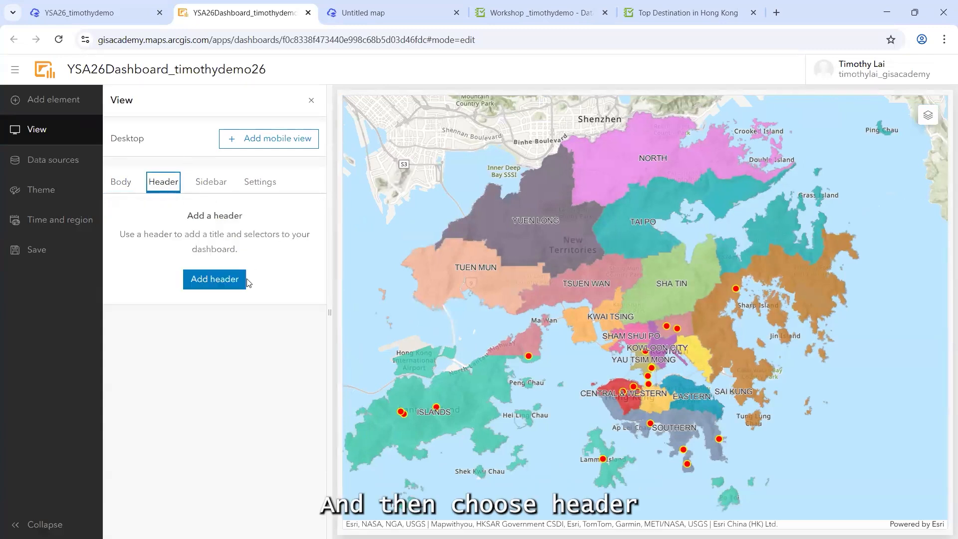
click(221, 280)
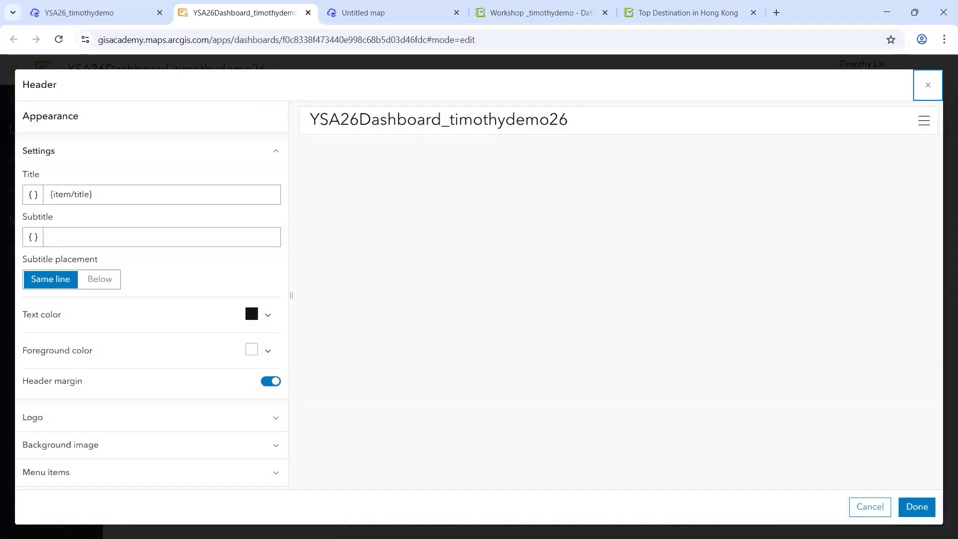
Step: Set the header title to YSA26Dashboard_, copied from YSA26 notes.txt in Notepad, followed by the author's name and date, and apply the header
key(alt+Tab)
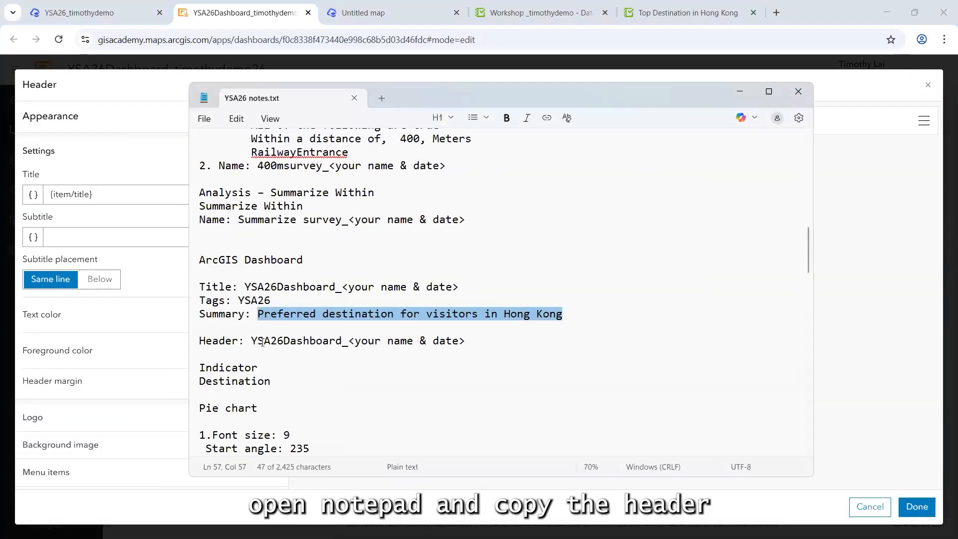
drag(251, 341, 347, 346)
key(ctrl+c)
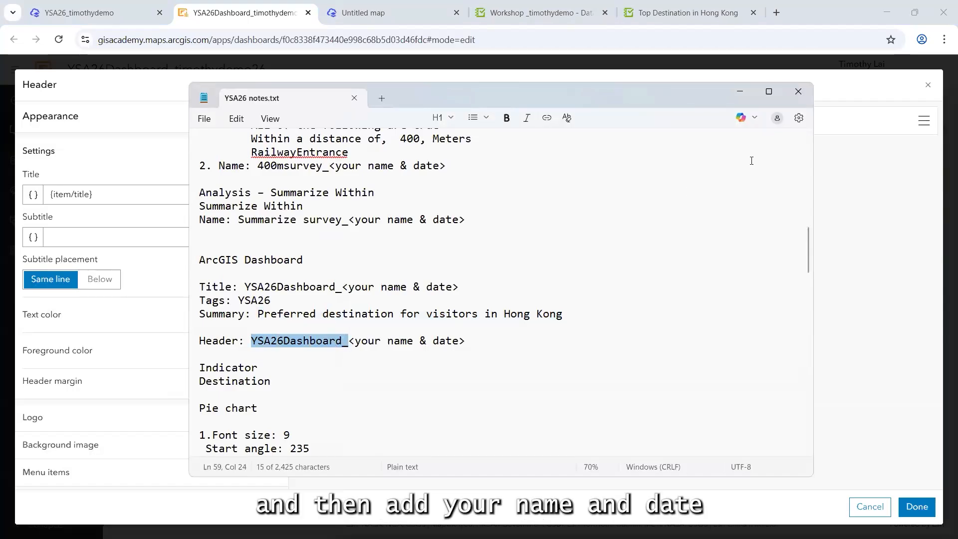
click(741, 83)
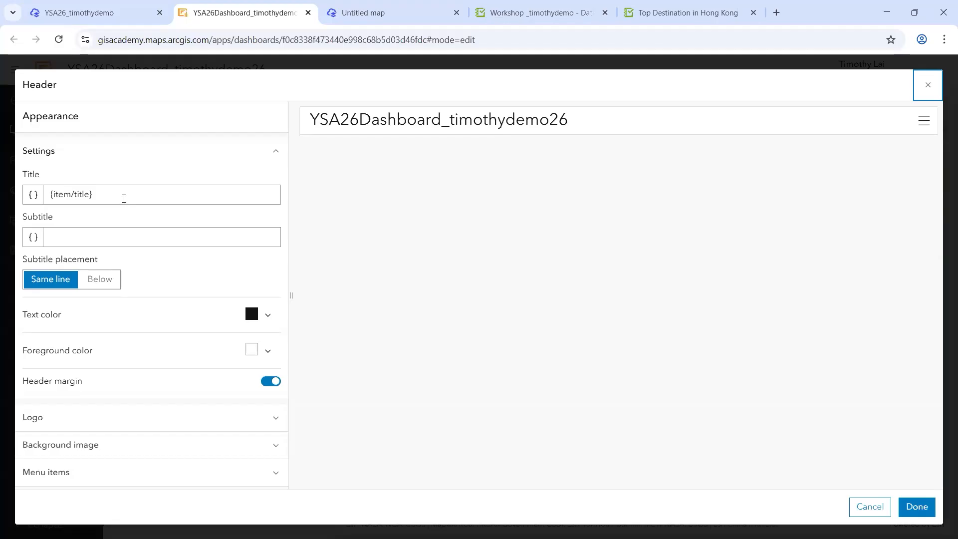
drag(95, 195, 49, 196)
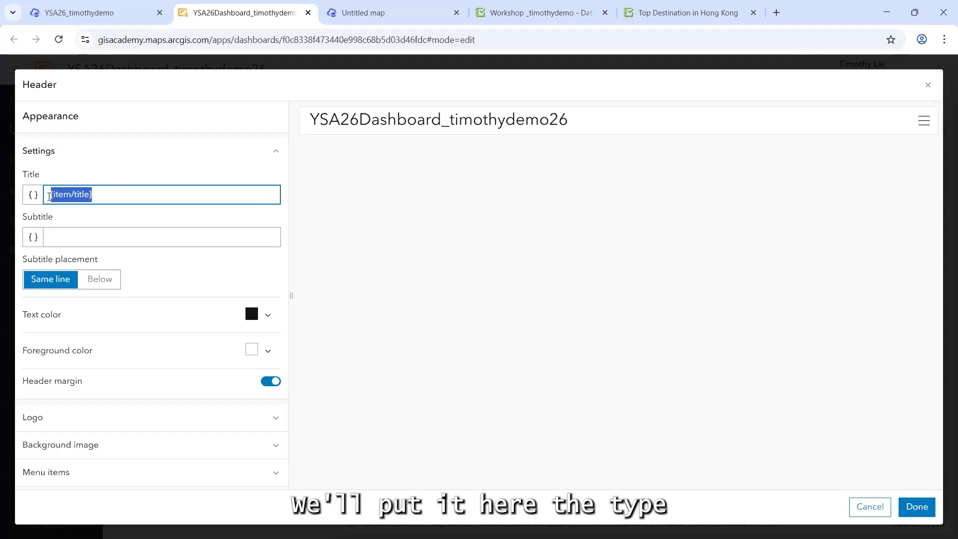
key(ctrl+v)
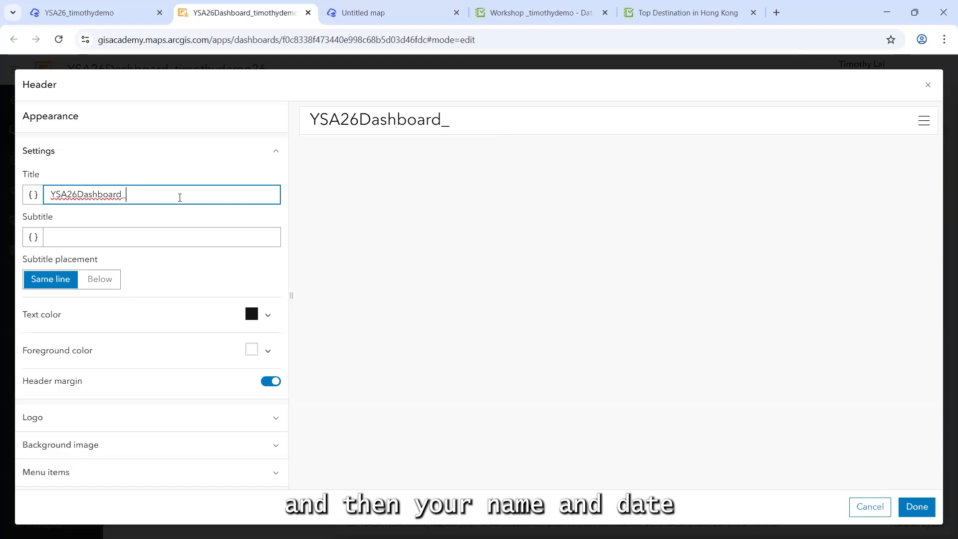
text(timothydemo26)
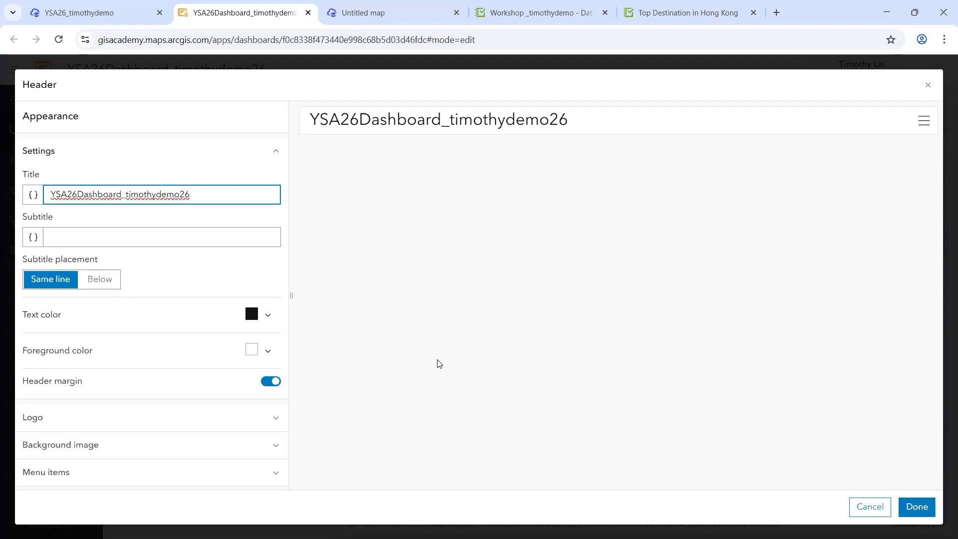
click(917, 506)
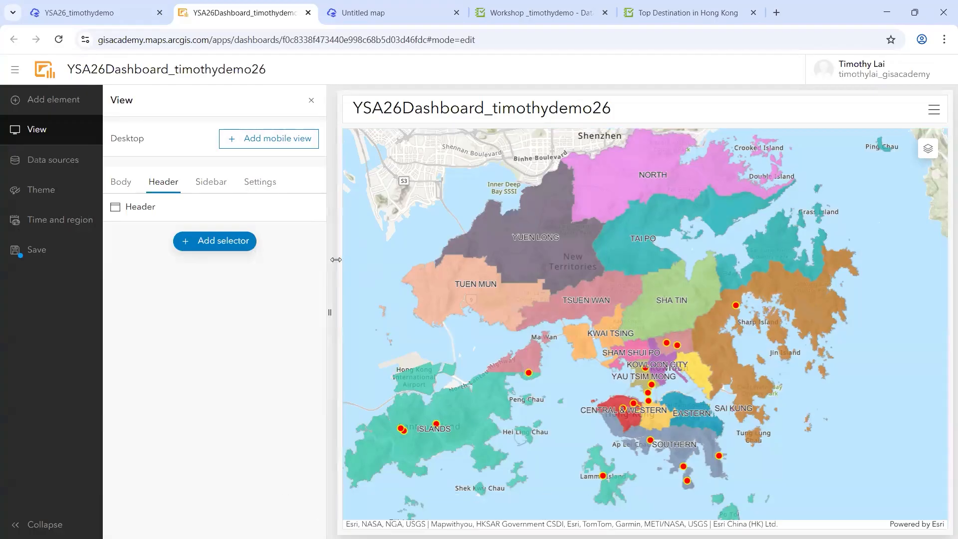
Step: Add an indicator element to the left of the map, using the first Survey layer within Surveyresults_0210_results as its data source
drag(330, 312, 256, 302)
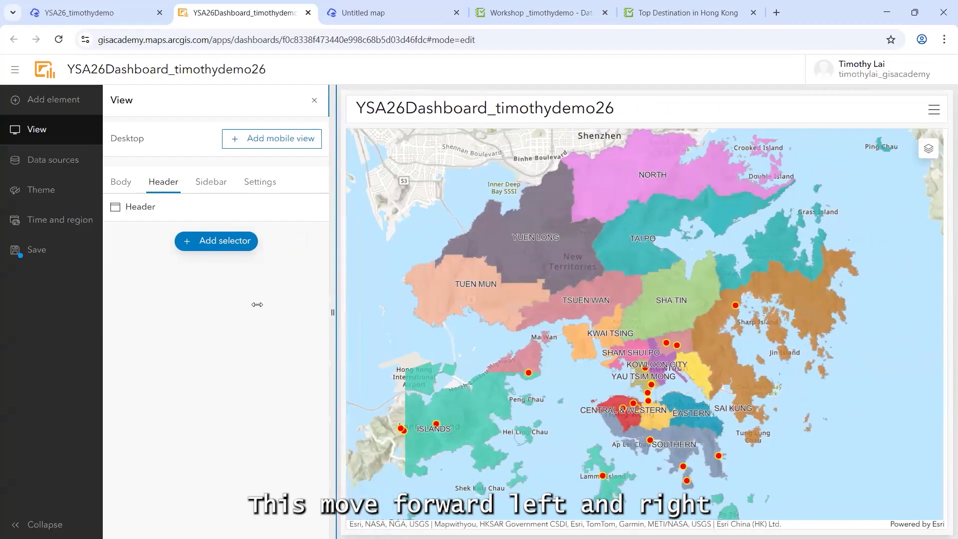
click(50, 101)
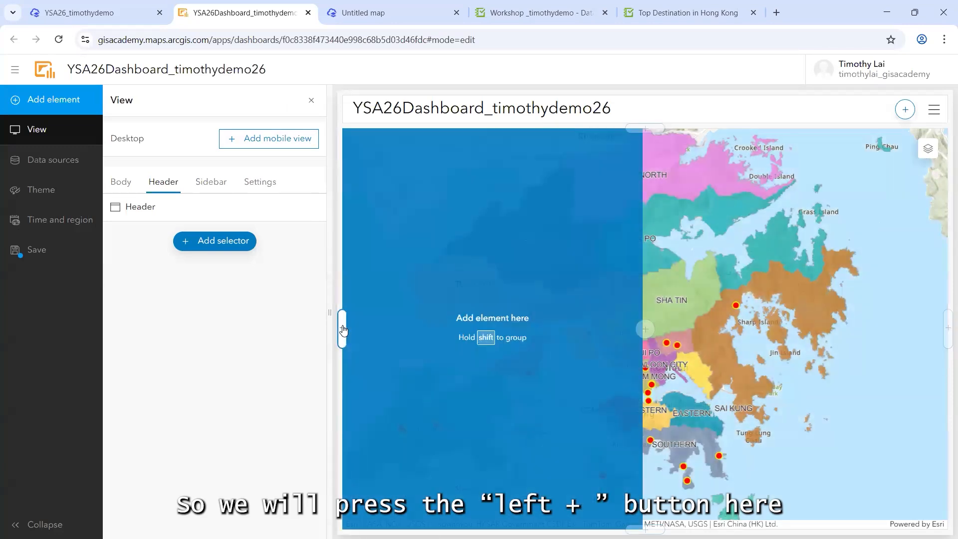
click(343, 328)
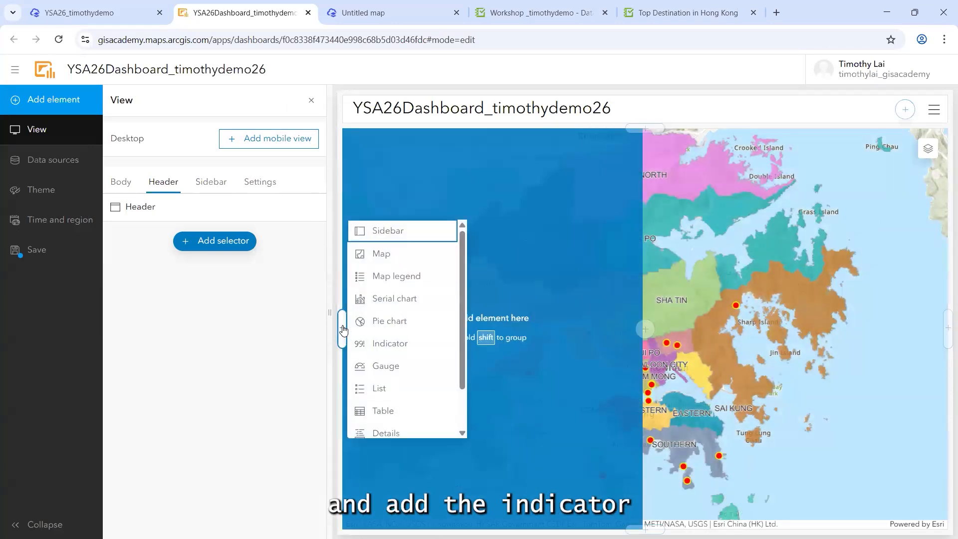
click(398, 340)
click(397, 342)
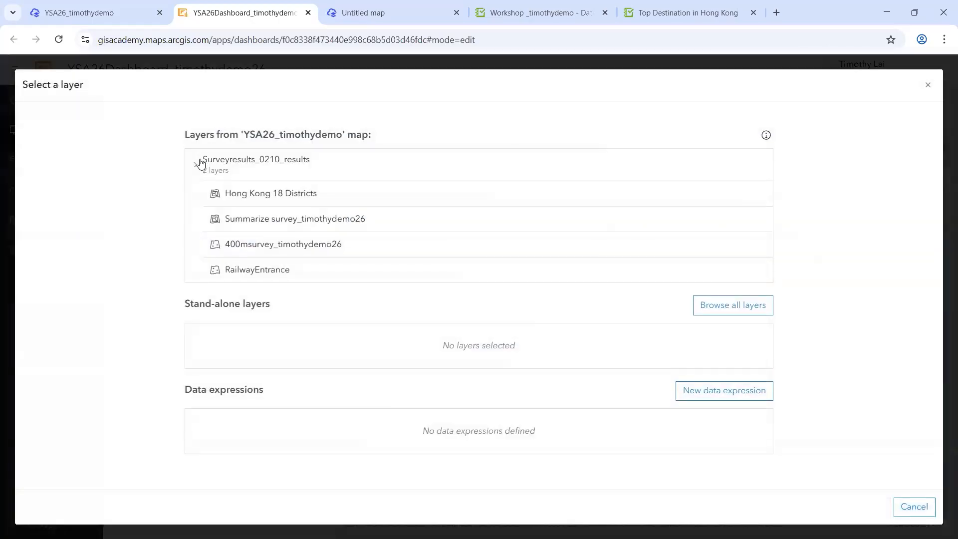
click(200, 163)
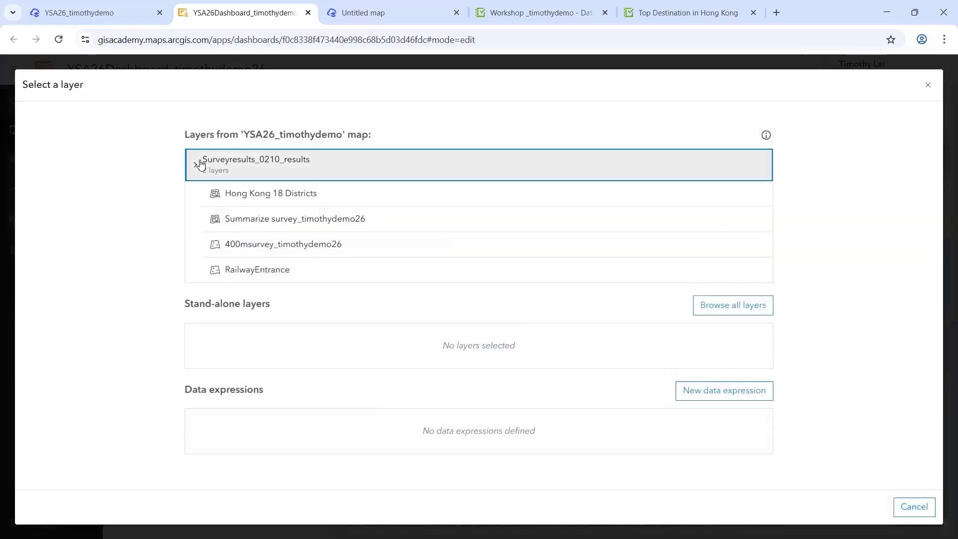
click(267, 164)
click(267, 164)
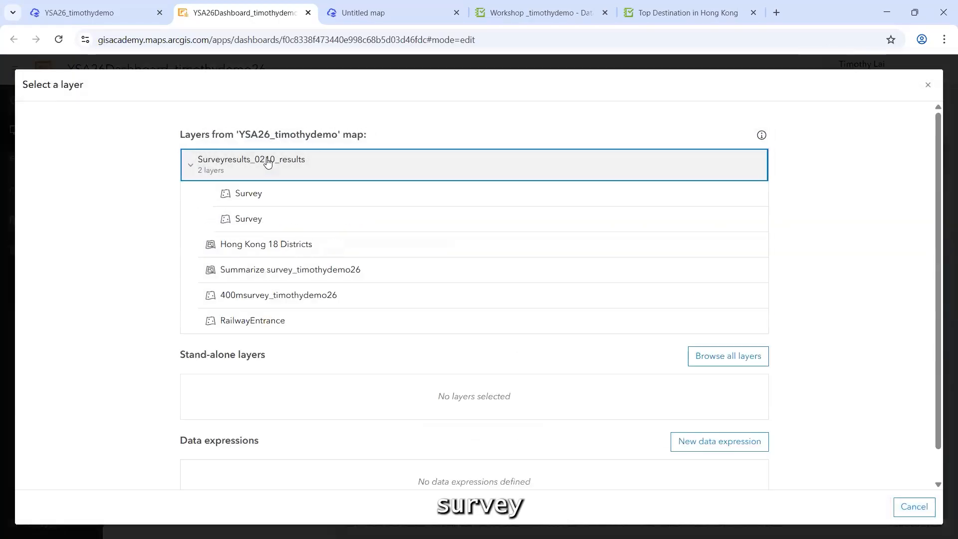
click(278, 193)
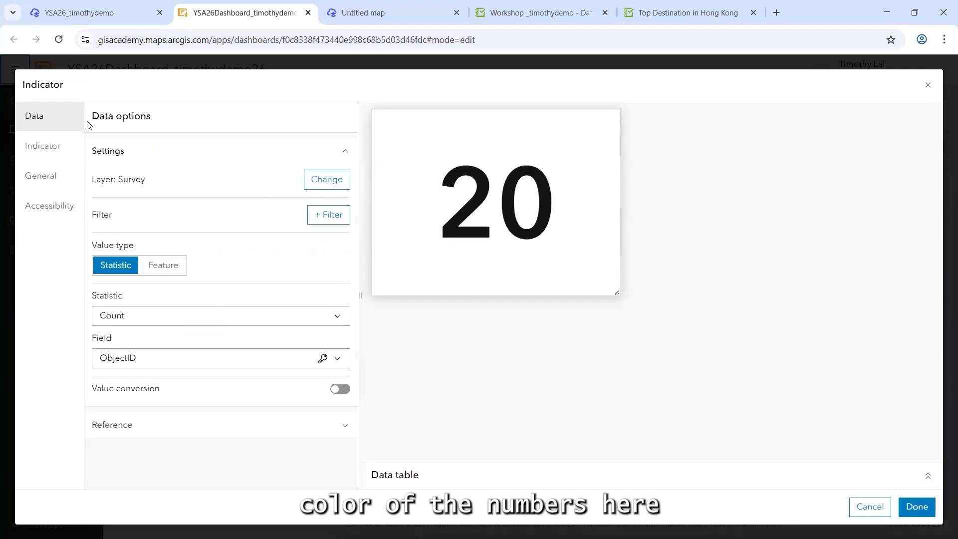
Step: Change the indicator's general text color to light blue, #27cfe6
click(45, 153)
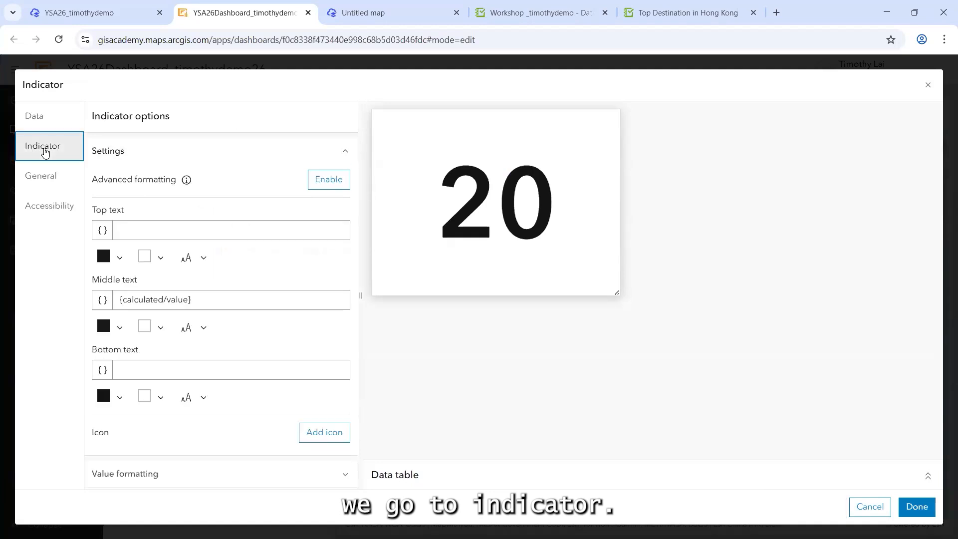
click(40, 174)
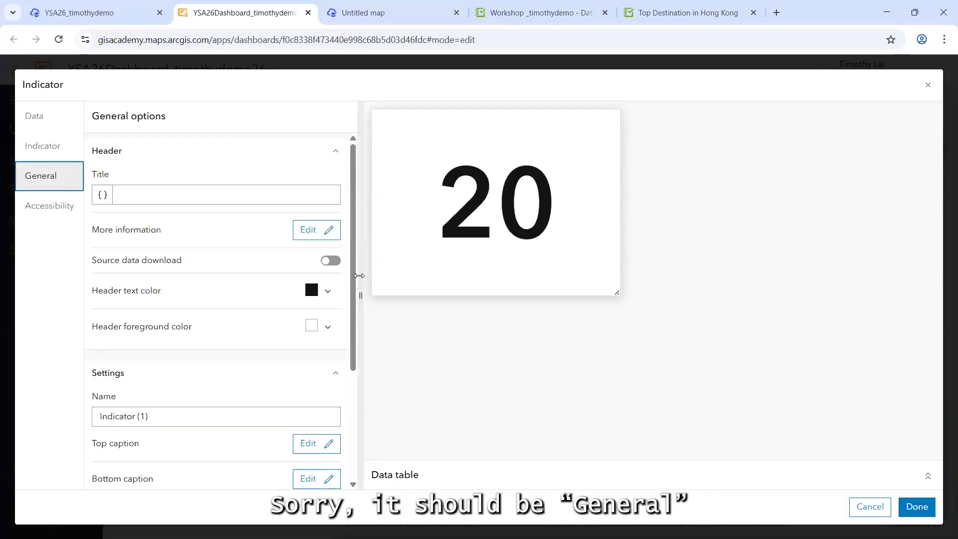
scroll(269, 281, down, 3)
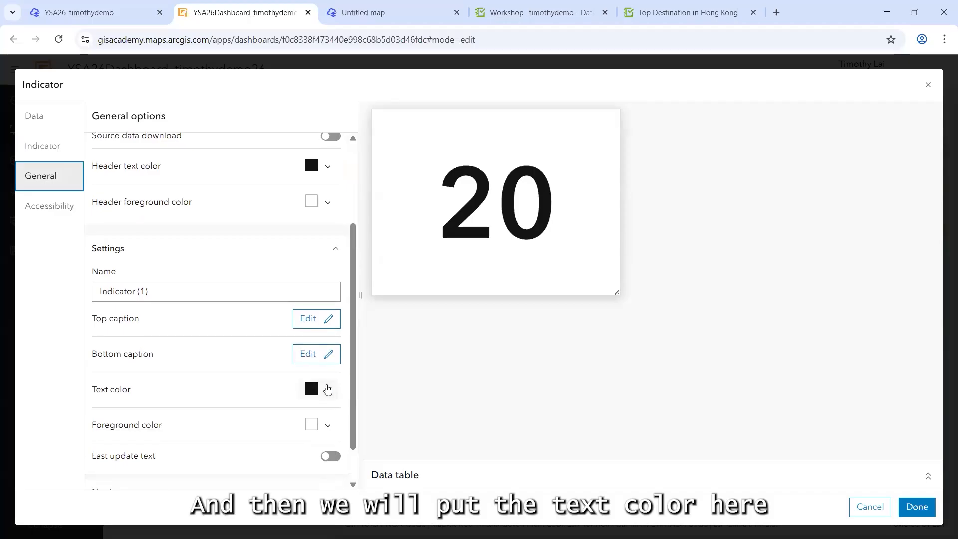
click(328, 390)
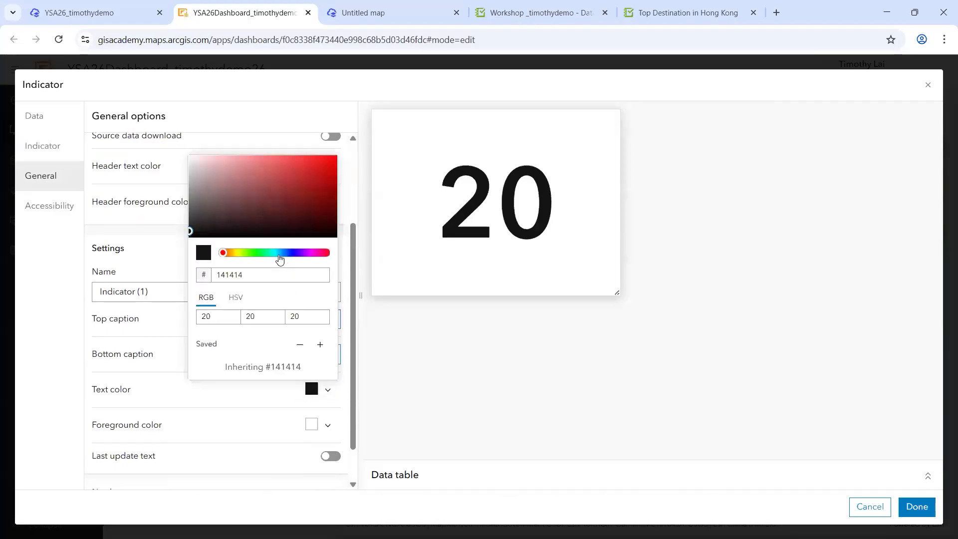
click(278, 253)
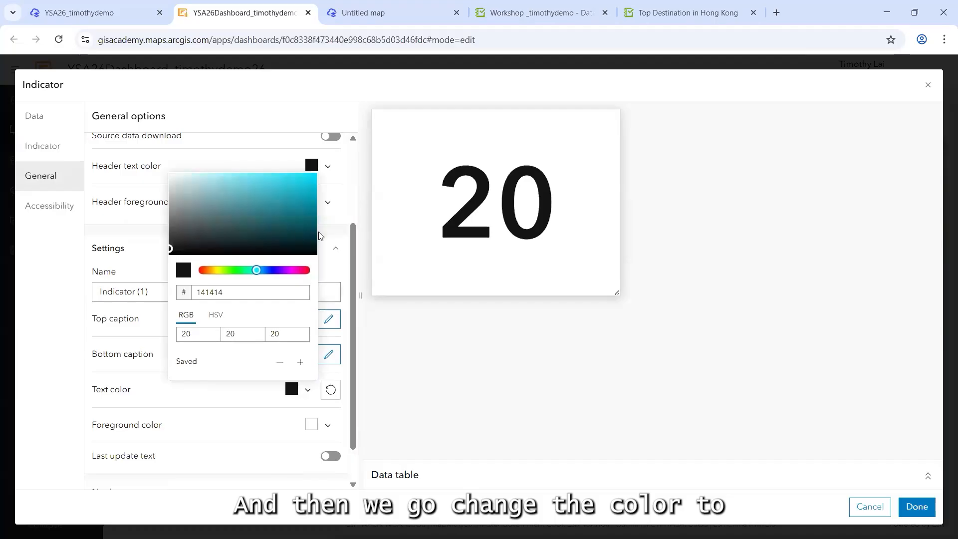
click(287, 186)
click(292, 181)
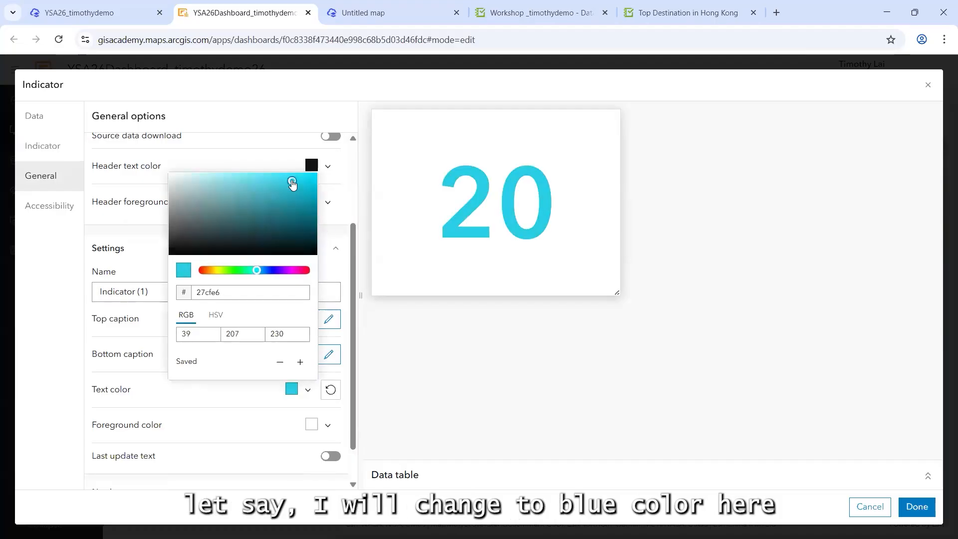
click(216, 400)
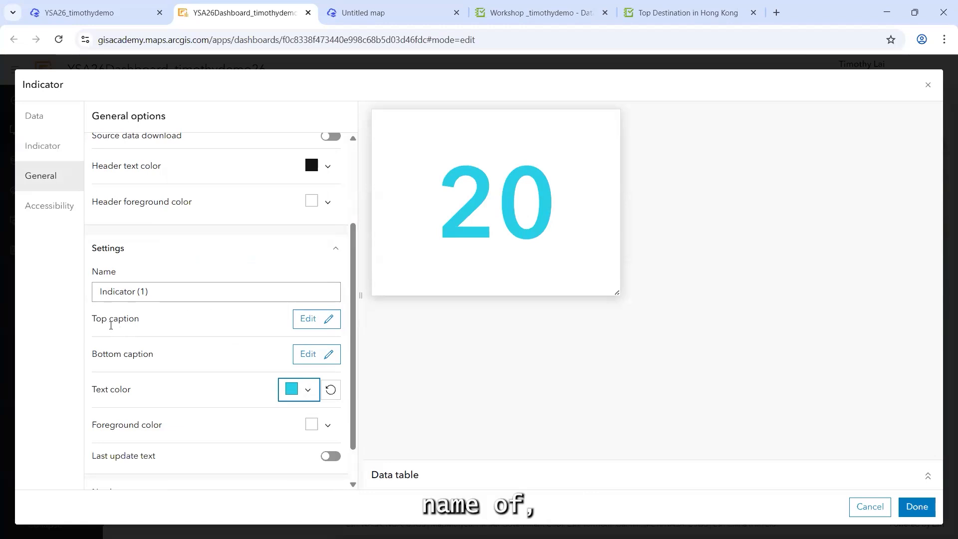
Step: Set the indicator's bottom text to Destination, copied from YSA26 notes.txt in Notepad
scroll(178, 278, up, 3)
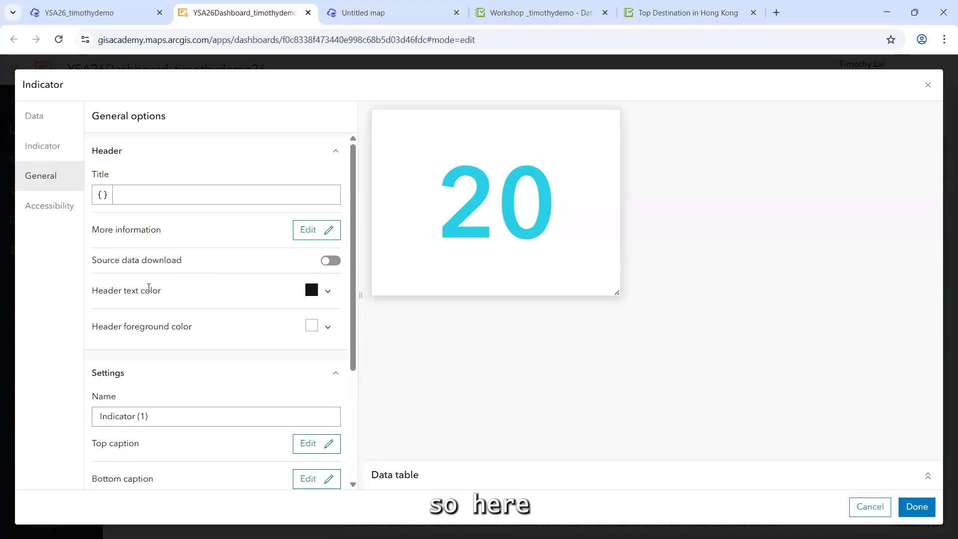
click(43, 146)
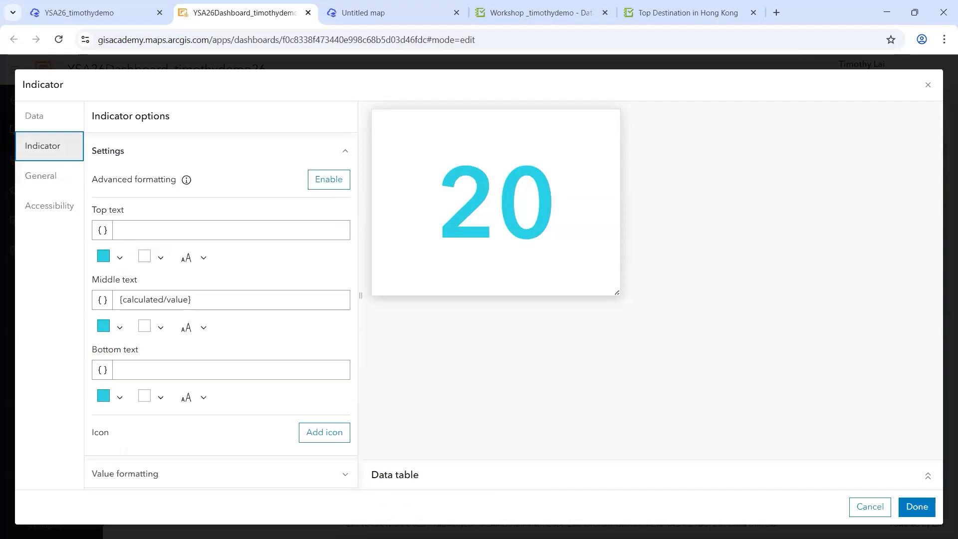
key(alt+Tab)
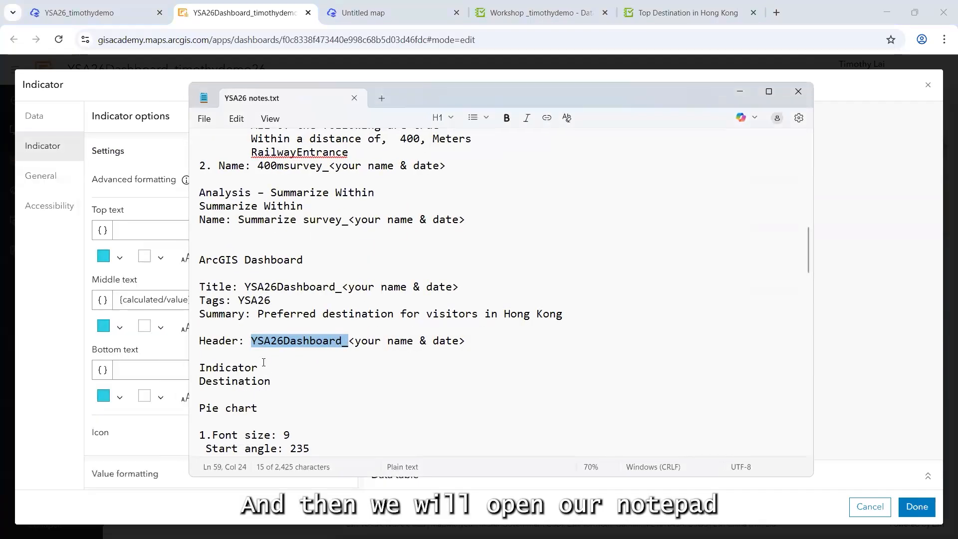
scroll(263, 361, down, 1)
drag(271, 341, 186, 348)
key(ctrl+c)
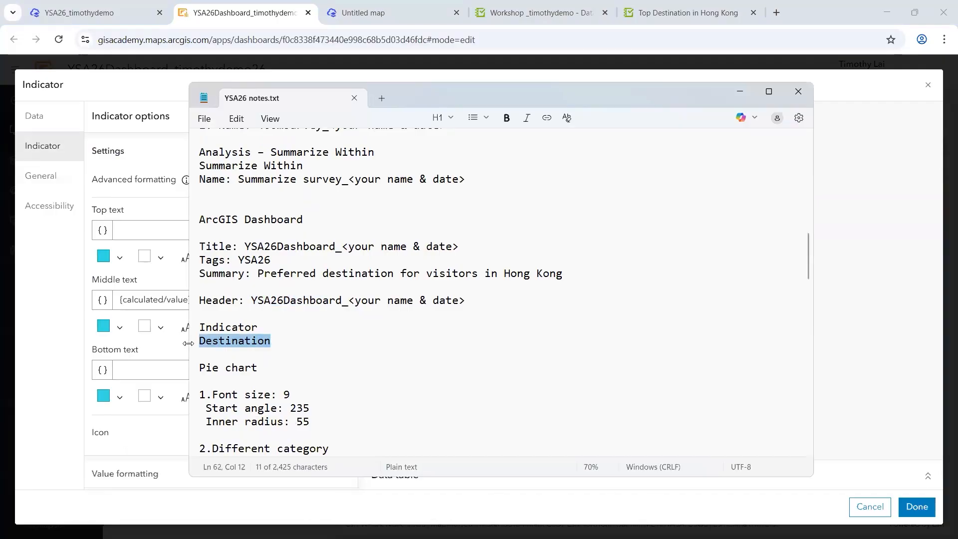
click(740, 91)
click(140, 370)
key(ctrl+v)
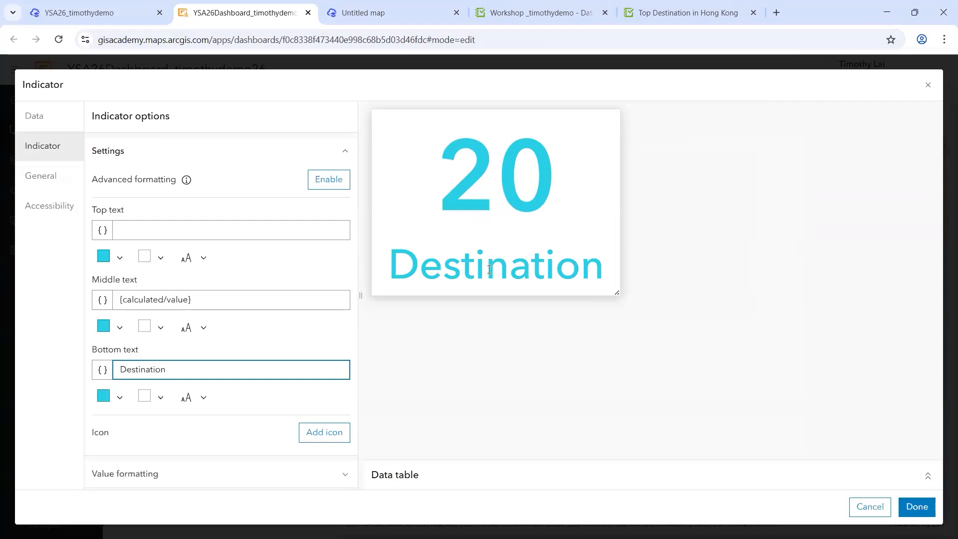
Step: Change the text color of the indicator's bottom text to near-black, #1f1e1e
click(119, 398)
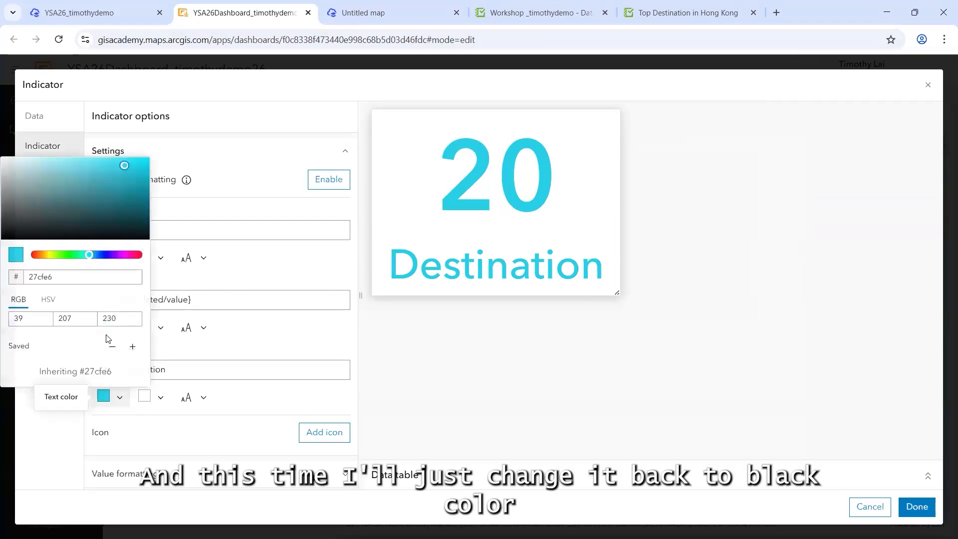
click(5, 239)
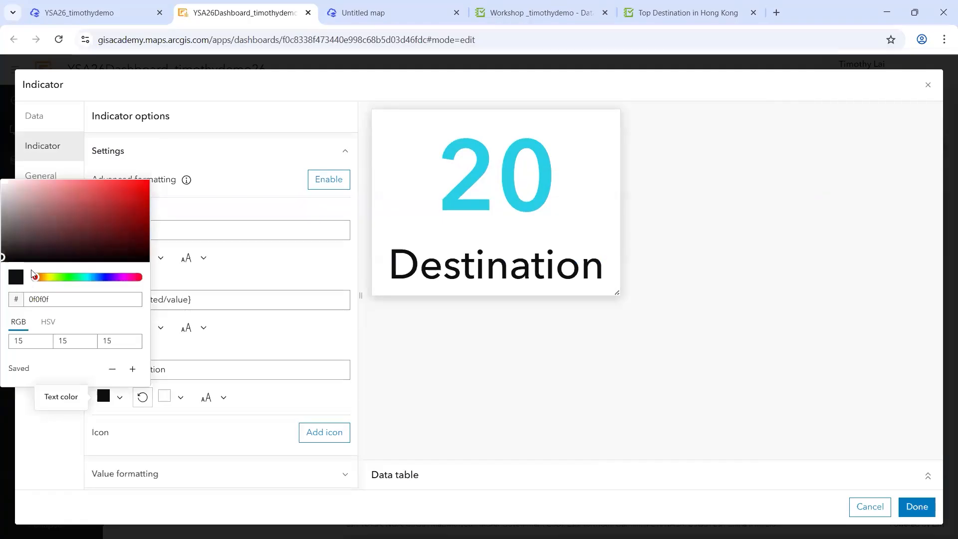
drag(4, 256, 5, 252)
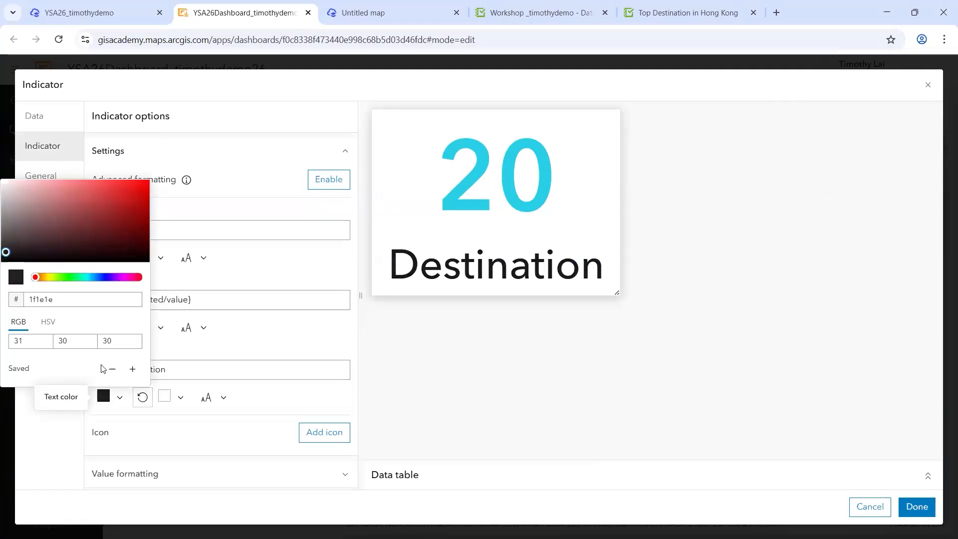
key(Escape)
click(202, 367)
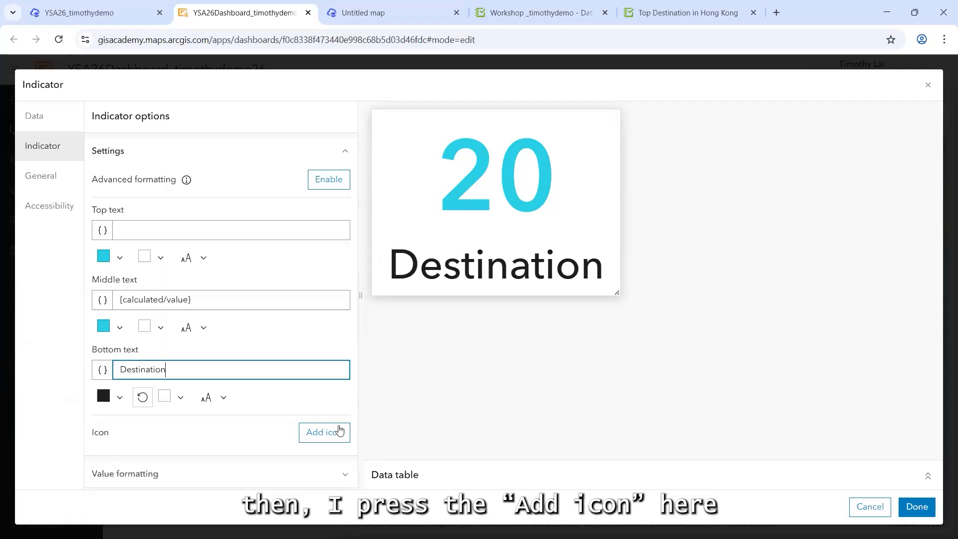
Step: Add the map marker icon with a round hole from the Points of interest set to the indicator
click(323, 433)
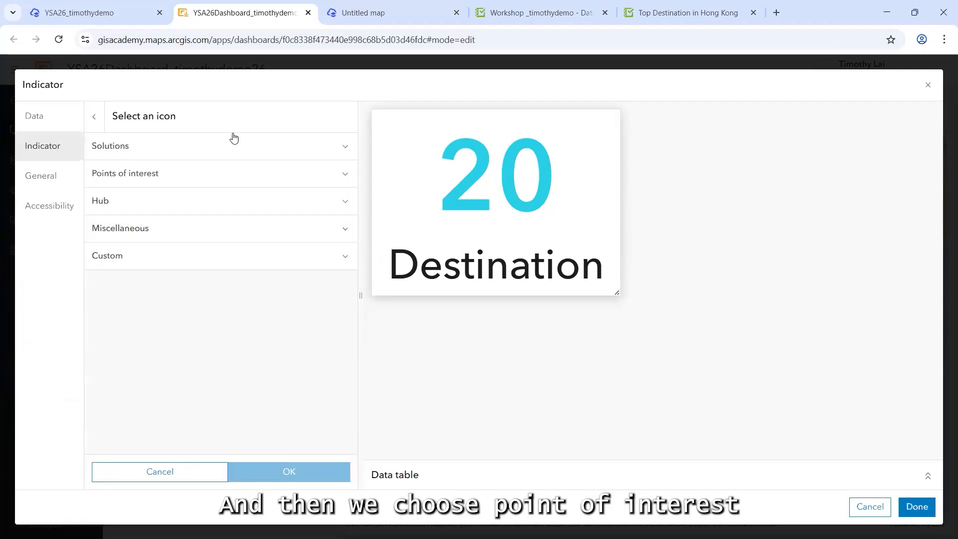
click(182, 175)
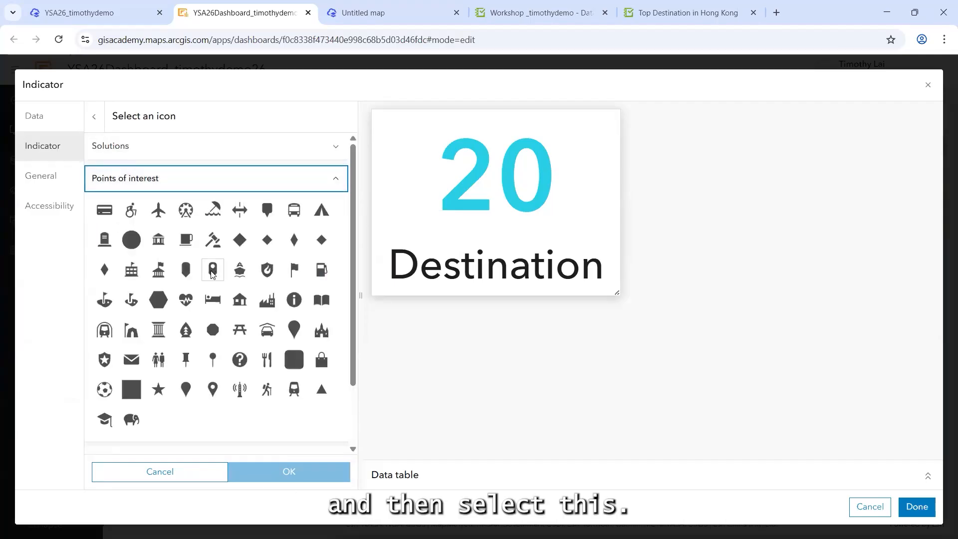
click(212, 270)
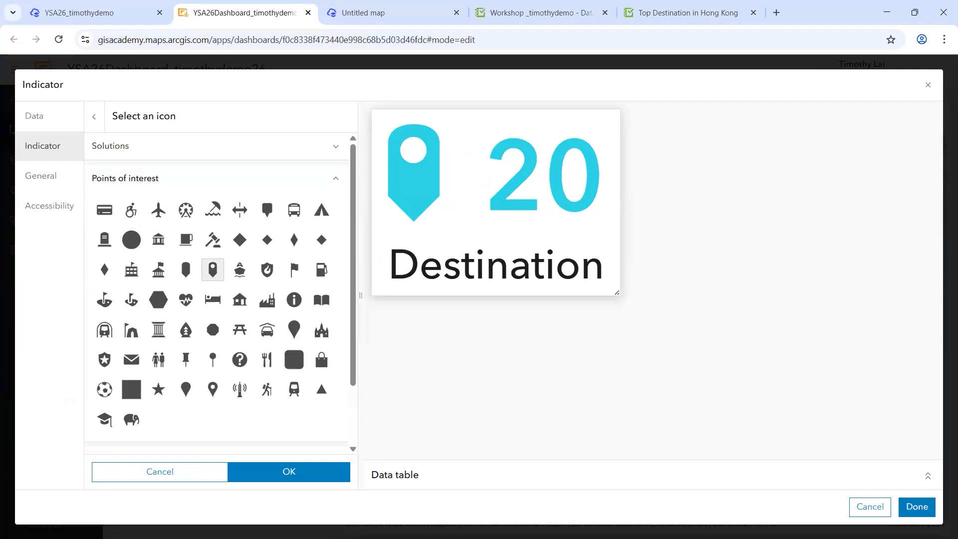
click(299, 473)
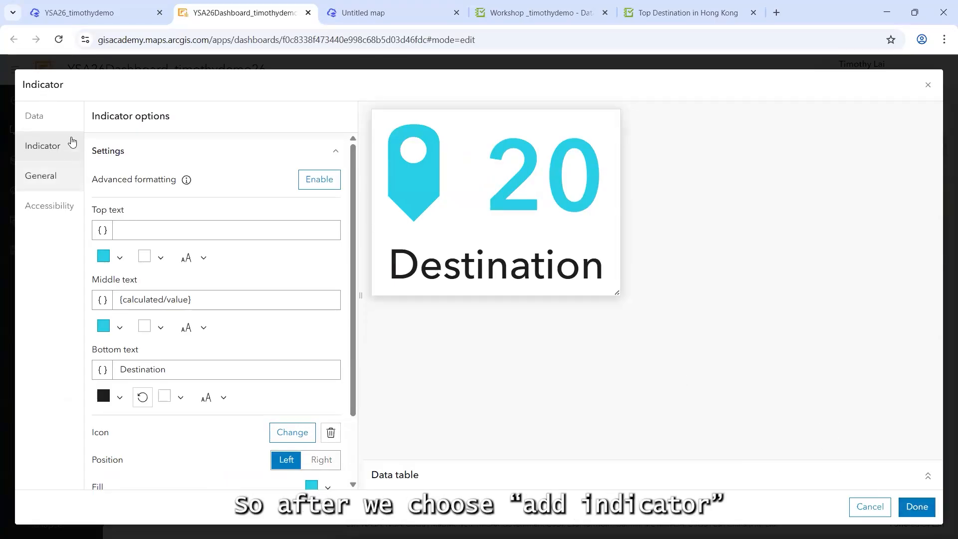
Step: Review the indicator's general text color, its bottom text settings and the Points of interest icon choices
click(57, 178)
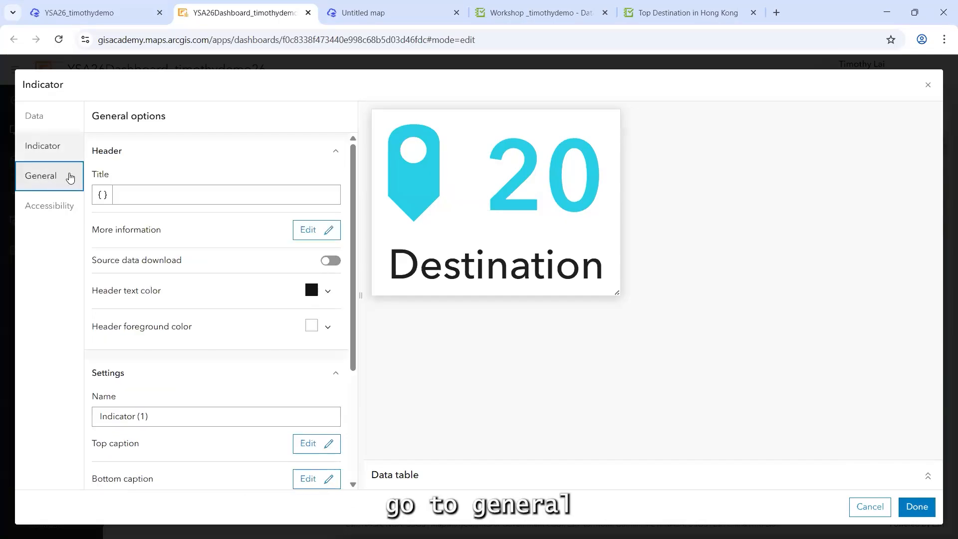
scroll(216, 230, down, 3)
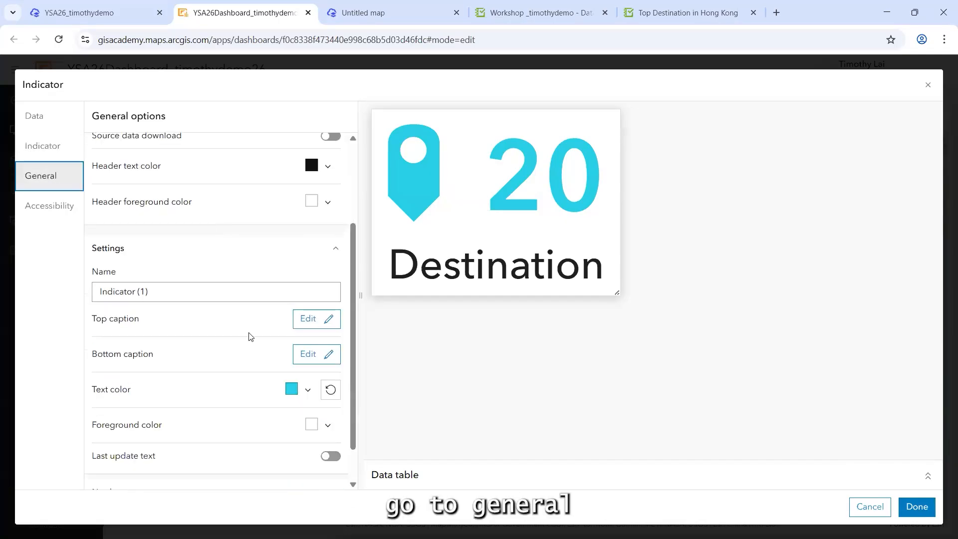
click(308, 390)
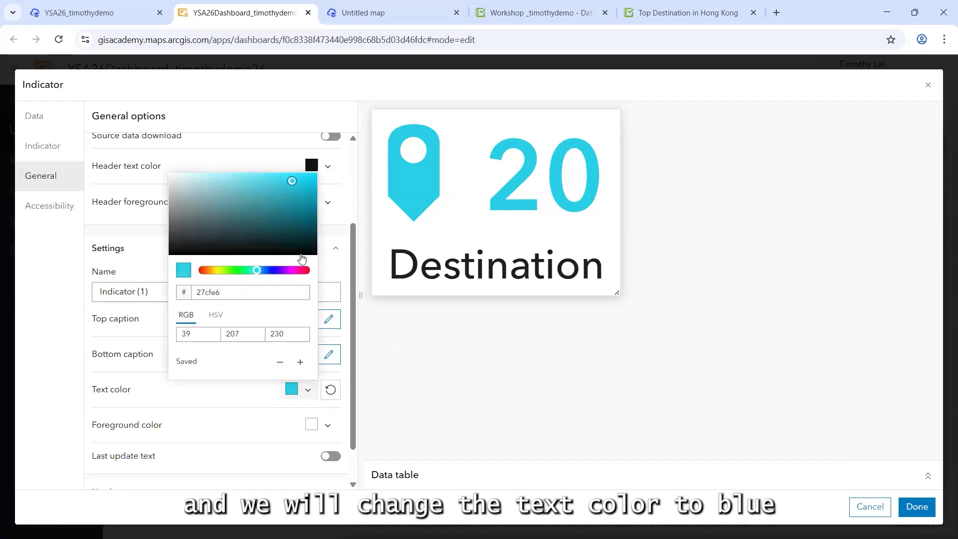
click(34, 252)
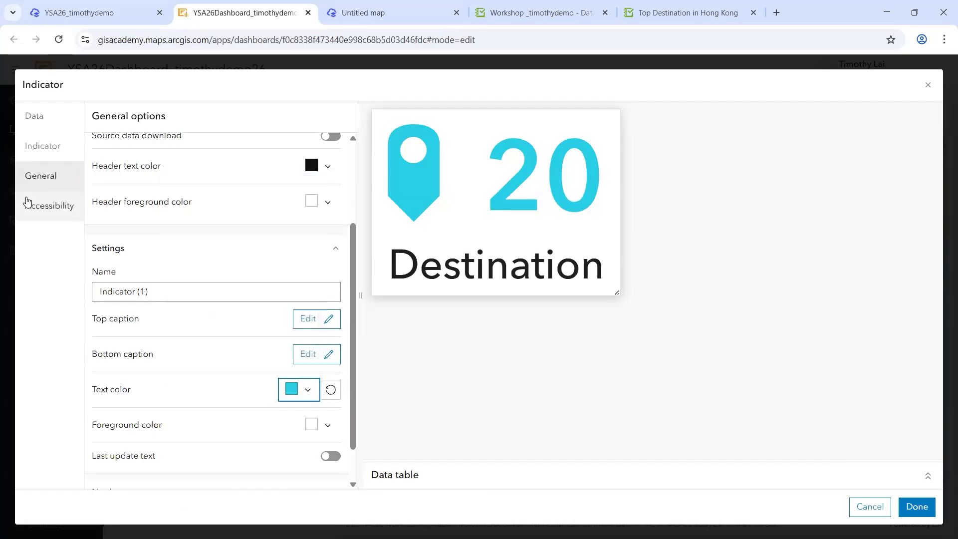
click(61, 148)
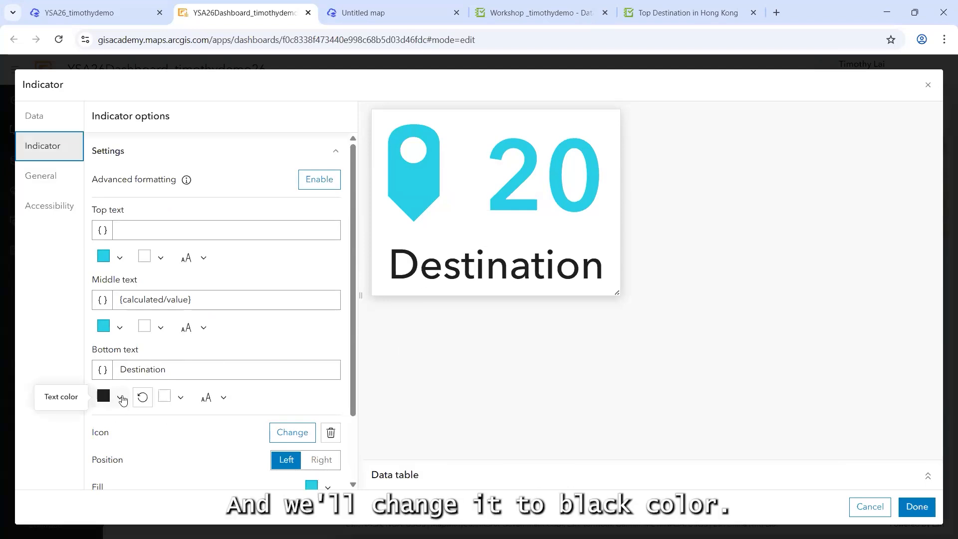
scroll(276, 302, down, 2)
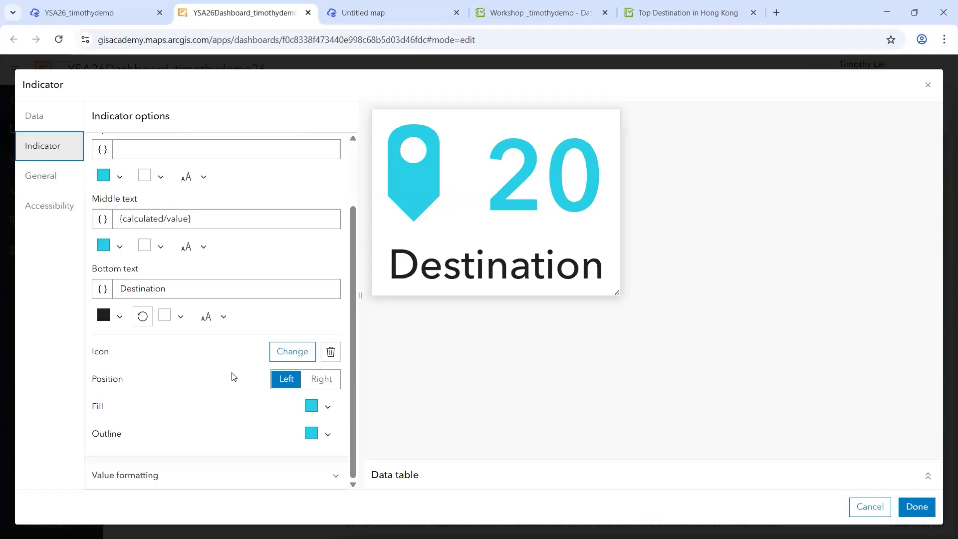
click(291, 350)
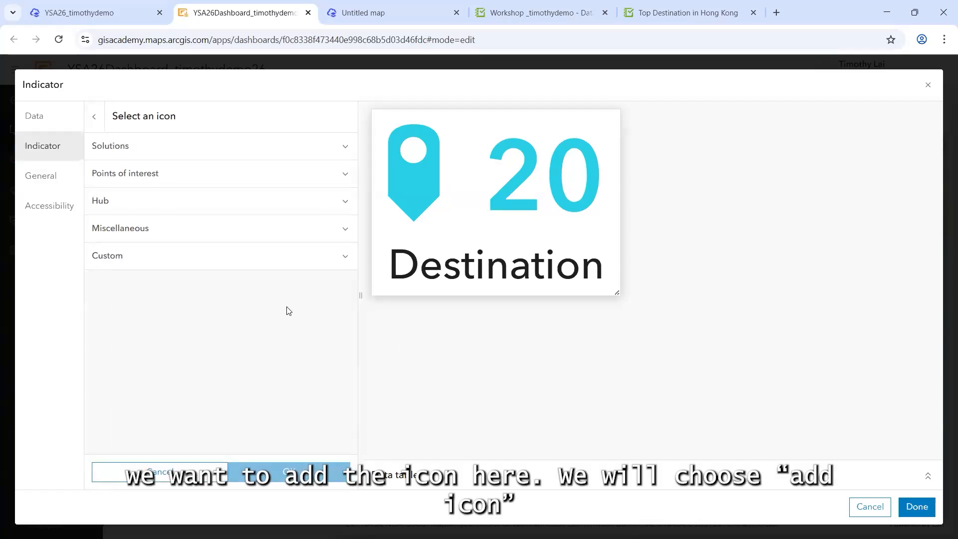
click(194, 183)
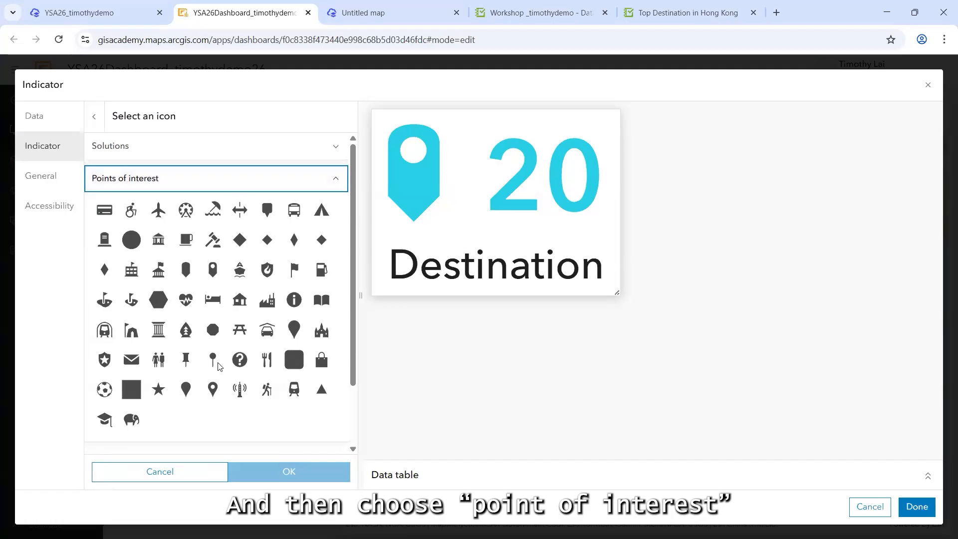
click(820, 404)
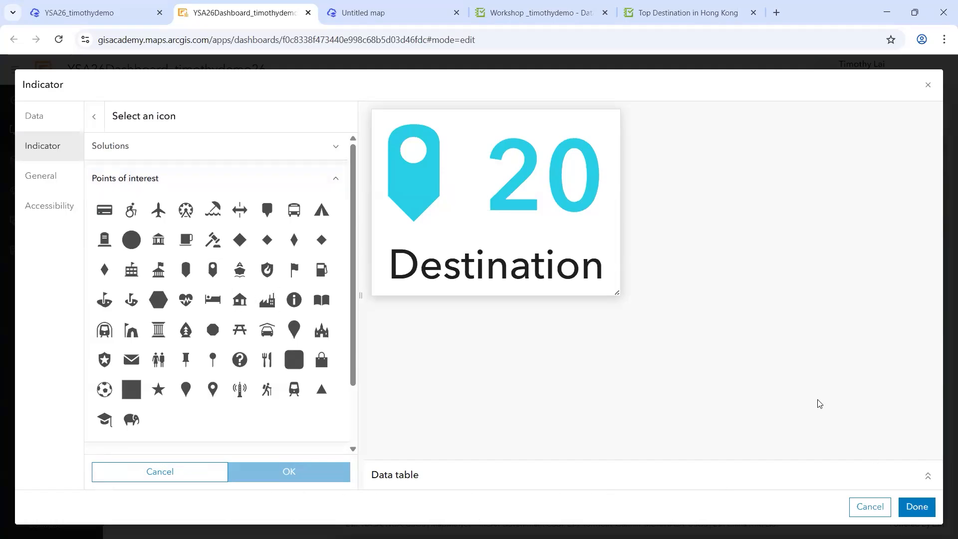
Step: Apply the indicator configuration to the dashboard and nudge the divider between the indicator and the map
click(917, 507)
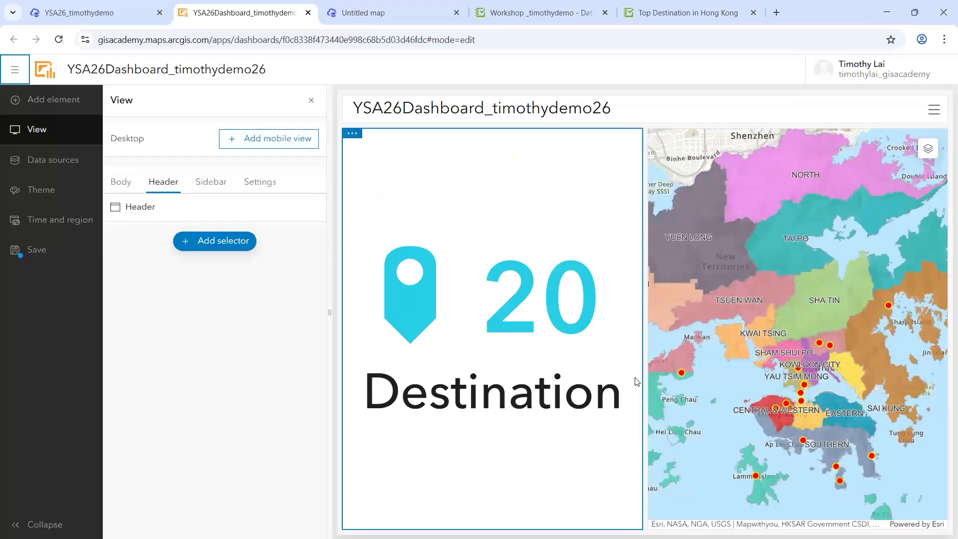
drag(646, 326, 646, 325)
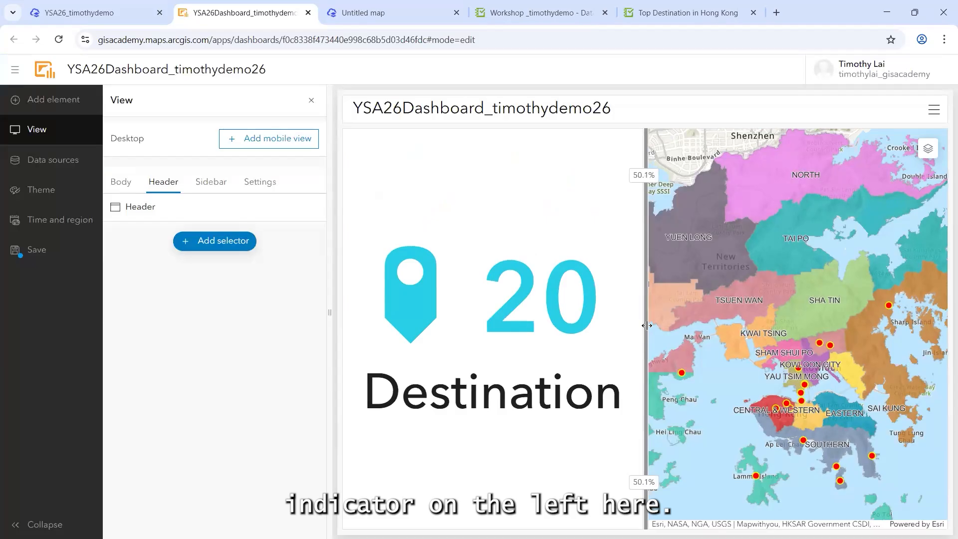
Step: Add a pie chart below the indicator, using the first Survey layer within Surveyresults_0210_results and Category as its category field
click(44, 103)
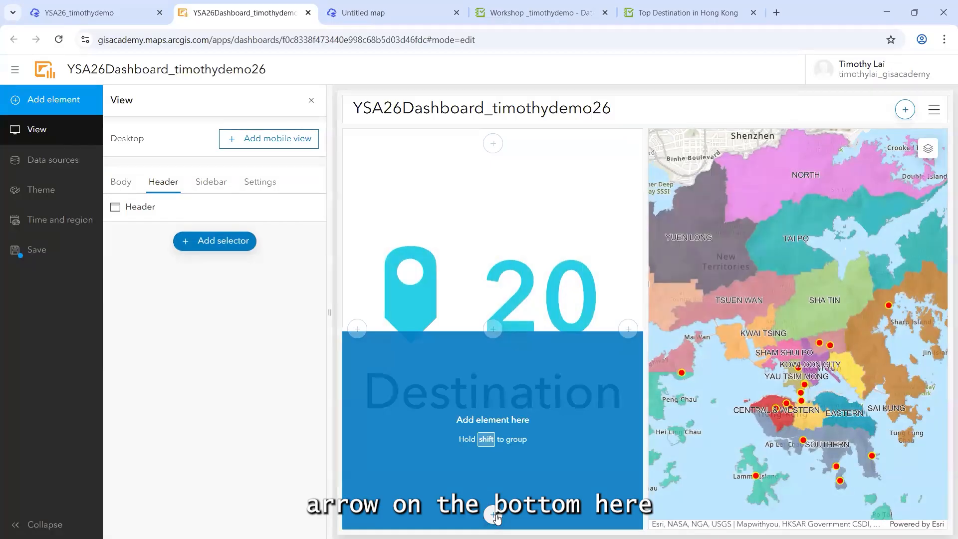
click(493, 514)
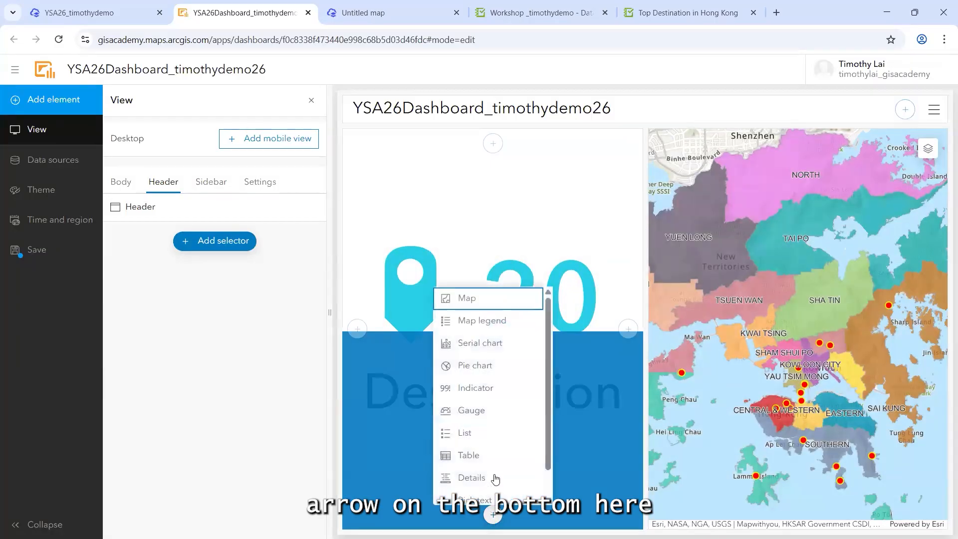
click(478, 366)
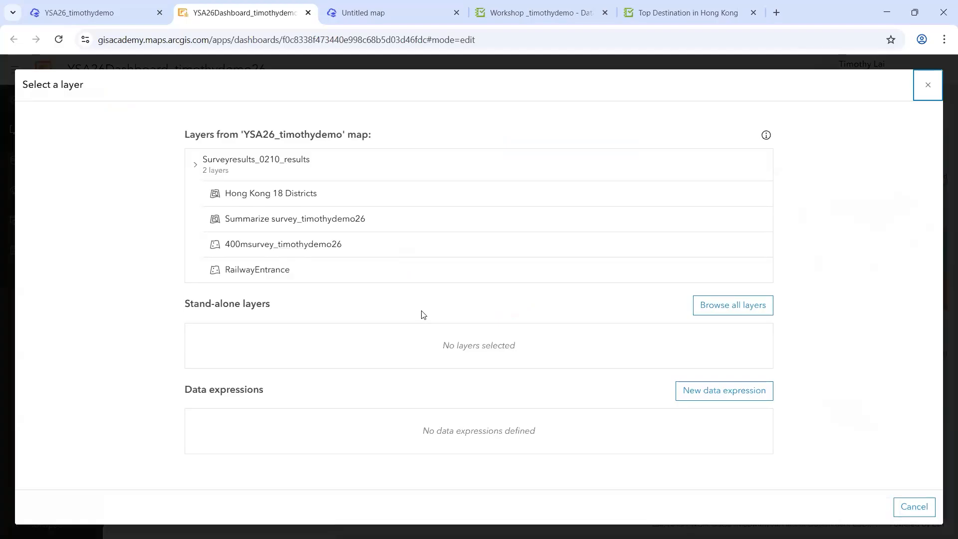
click(304, 161)
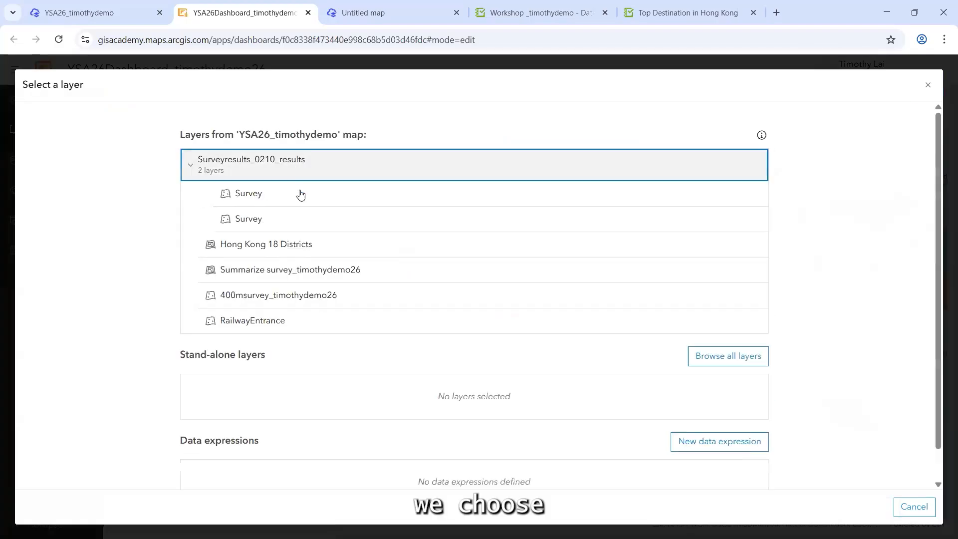
click(301, 197)
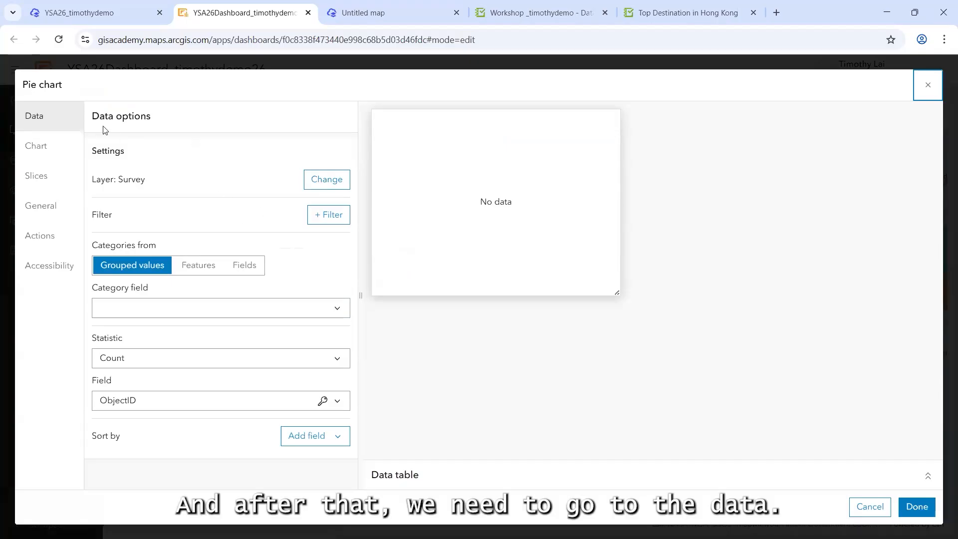
click(169, 308)
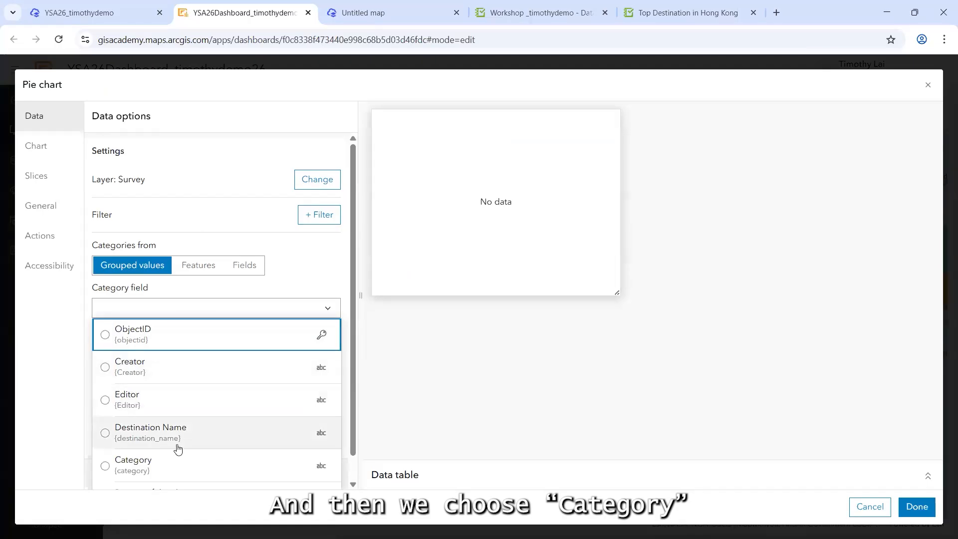
click(149, 458)
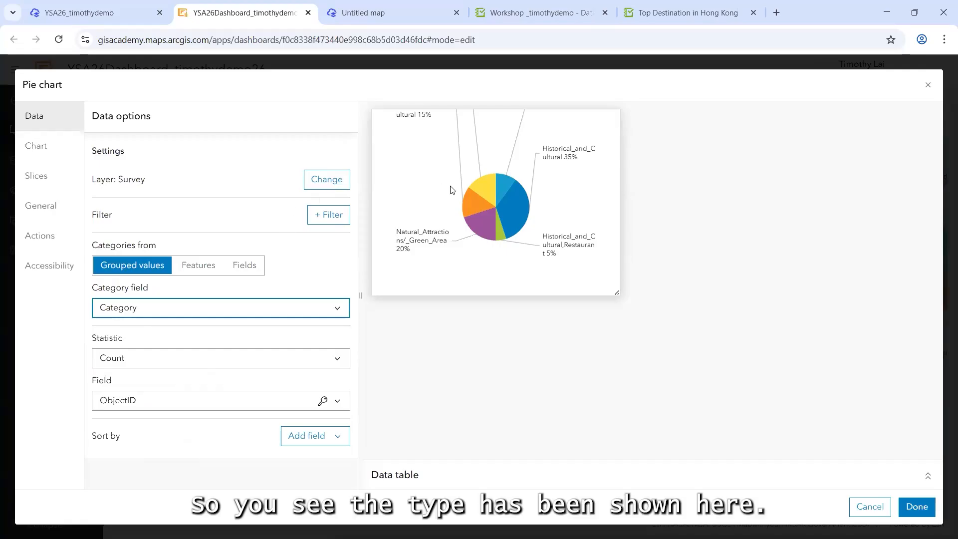
Step: Set the pie chart's font size to 9 px and its start angle to 235
click(52, 146)
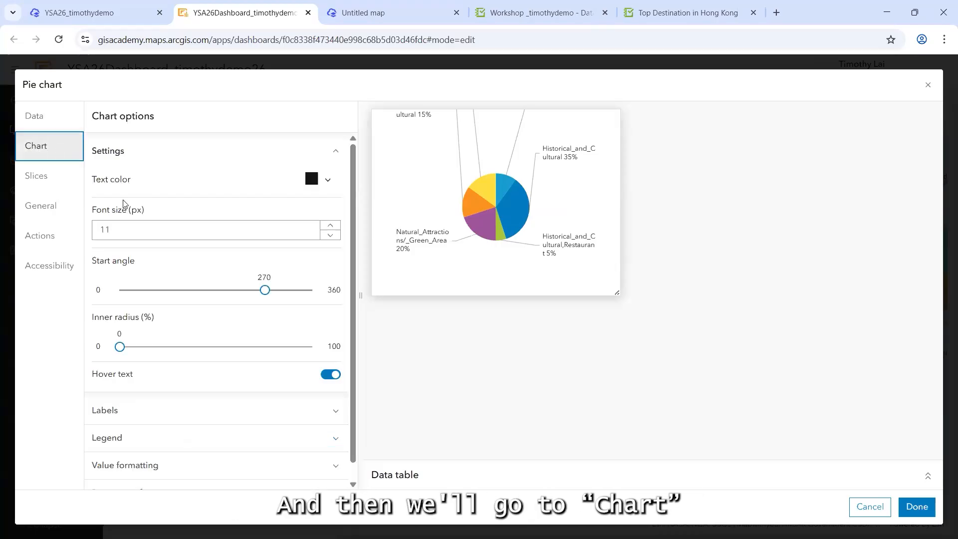
click(92, 231)
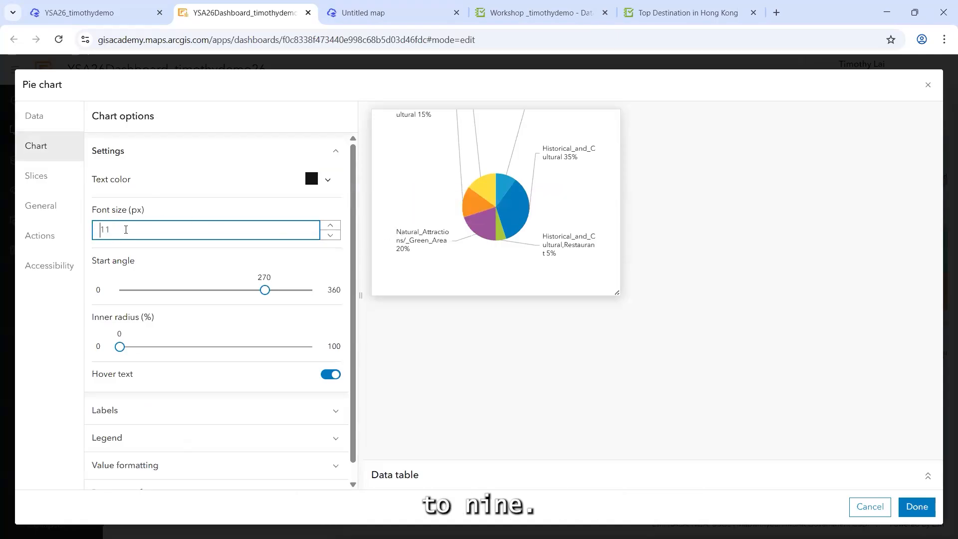
text(9)
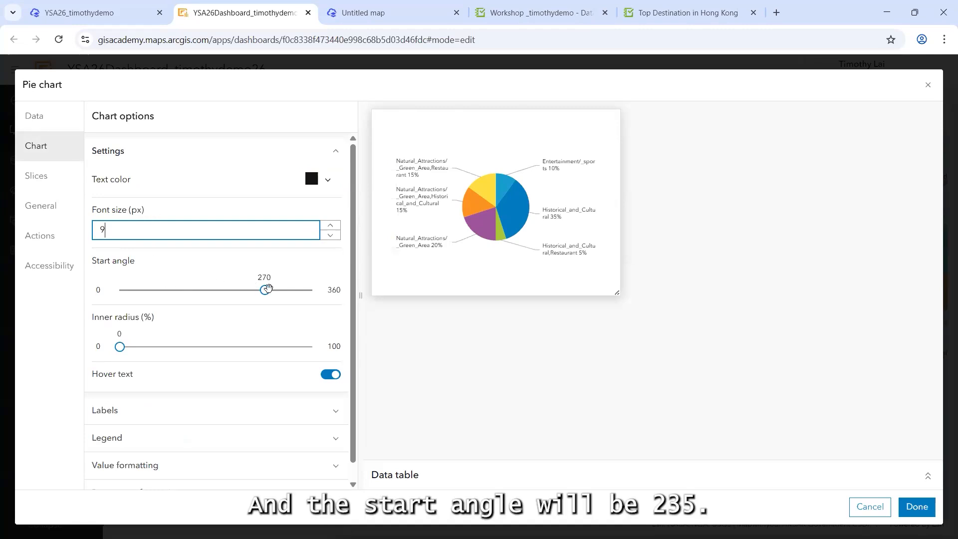
drag(268, 291, 248, 299)
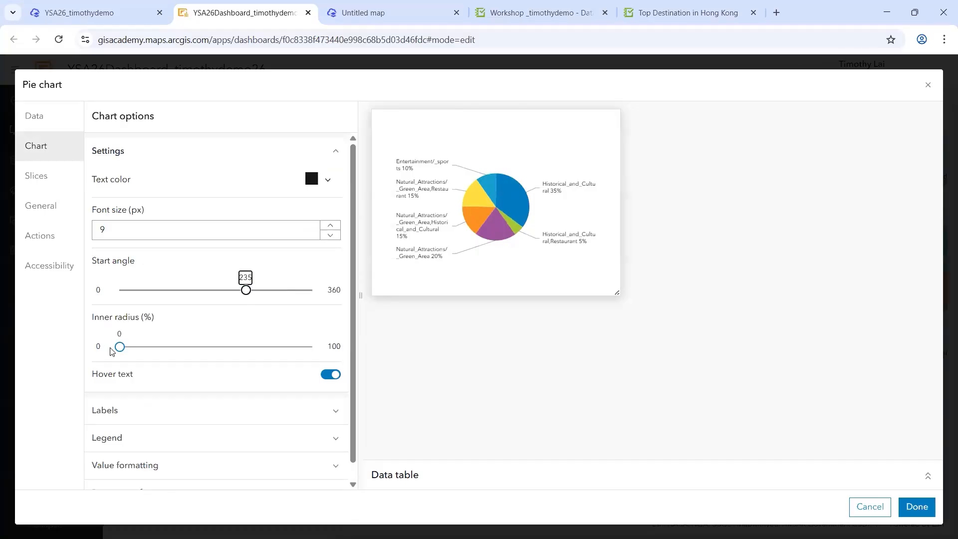
Step: Set the pie chart's inner radius to 55% and turn off the visibility of its labels
drag(120, 346, 228, 348)
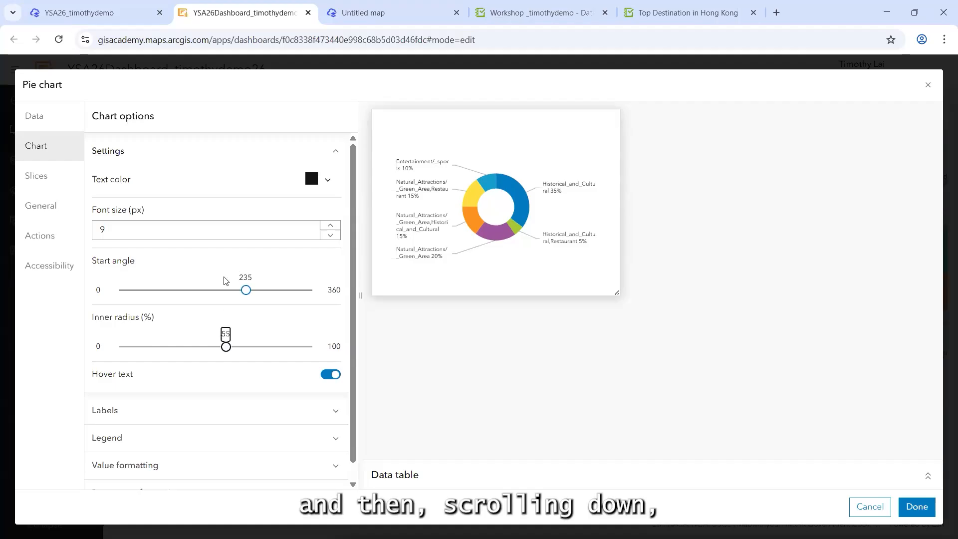
scroll(226, 272, down, 1)
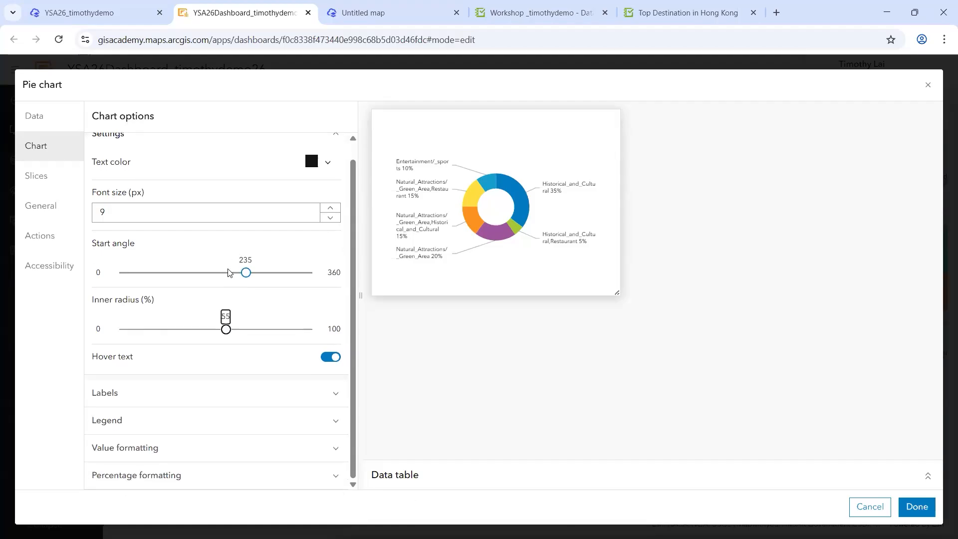
click(280, 394)
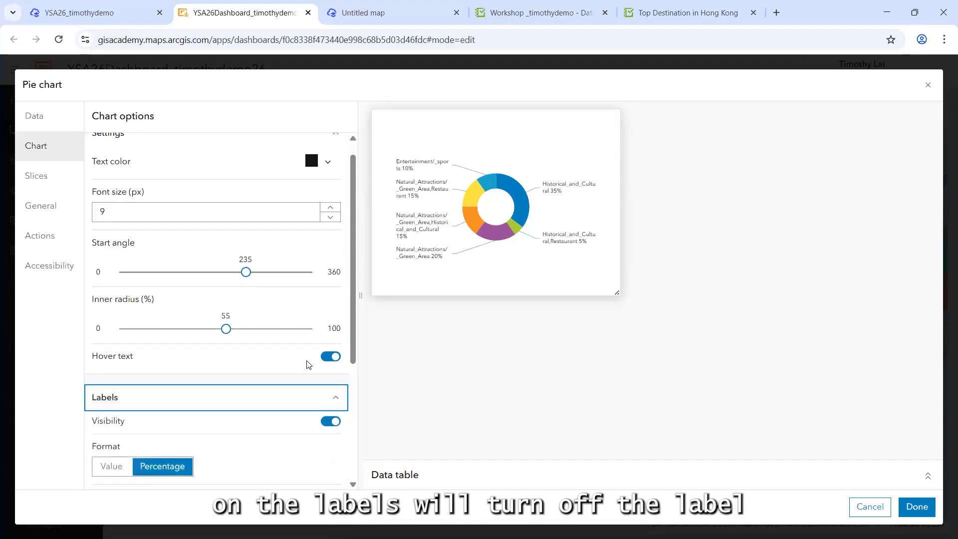
scroll(322, 349, down, 1)
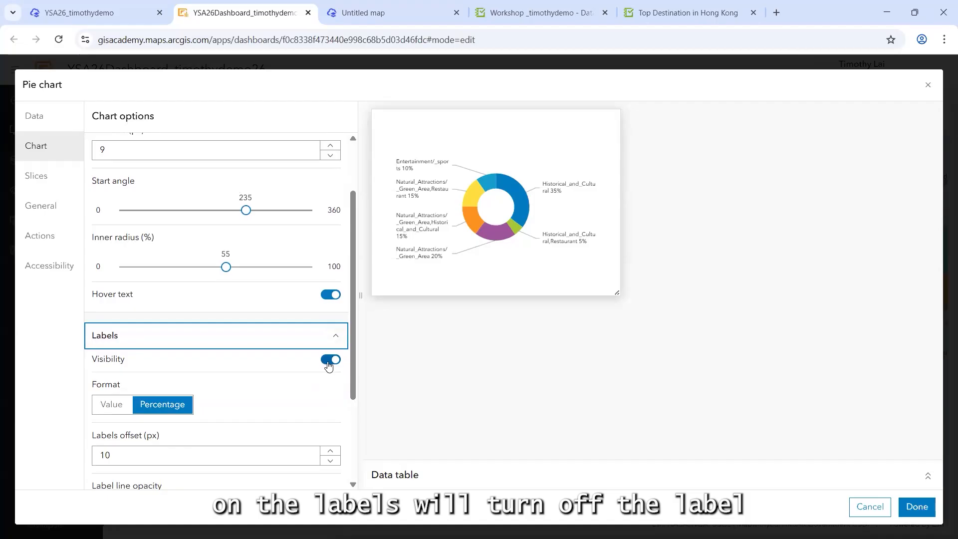
click(330, 364)
click(330, 360)
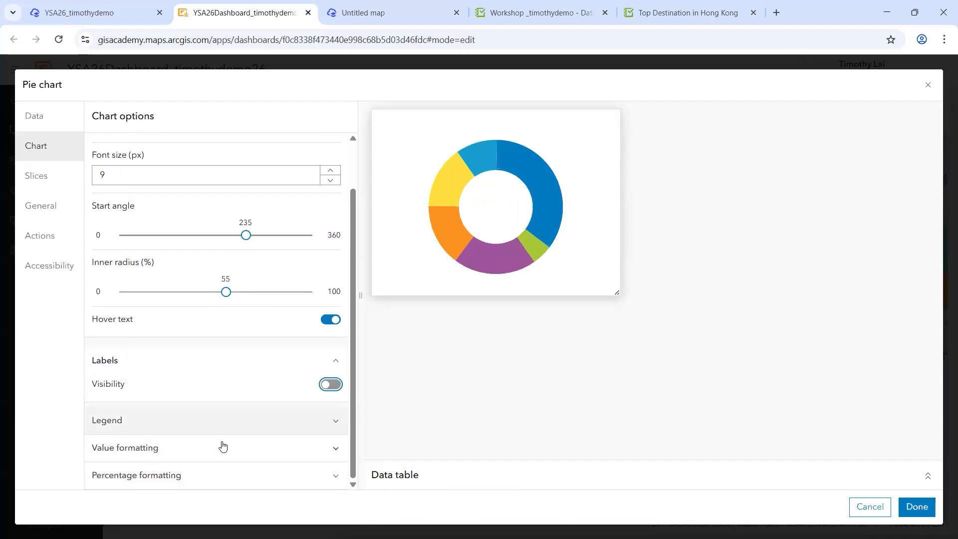
Step: Turn on the visibility of the pie chart's legend
click(233, 424)
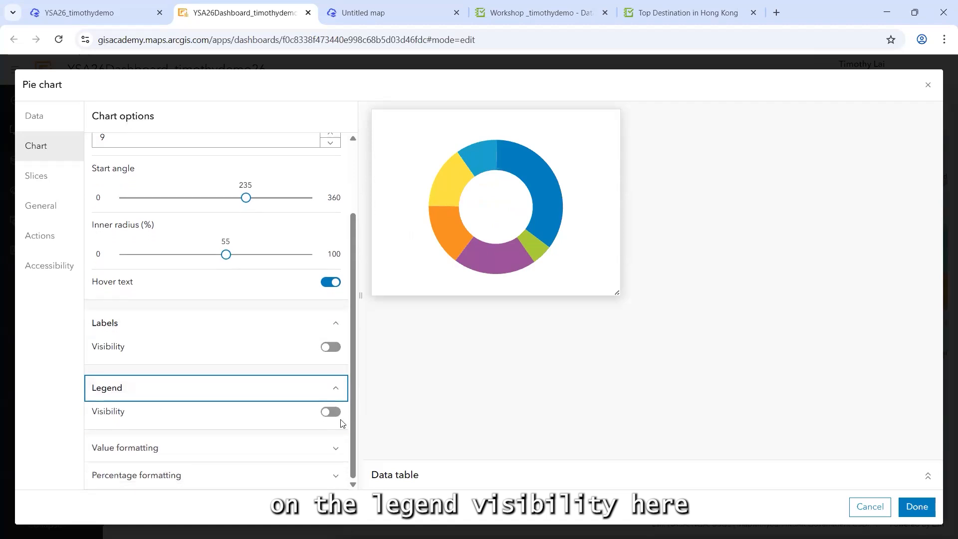
click(330, 413)
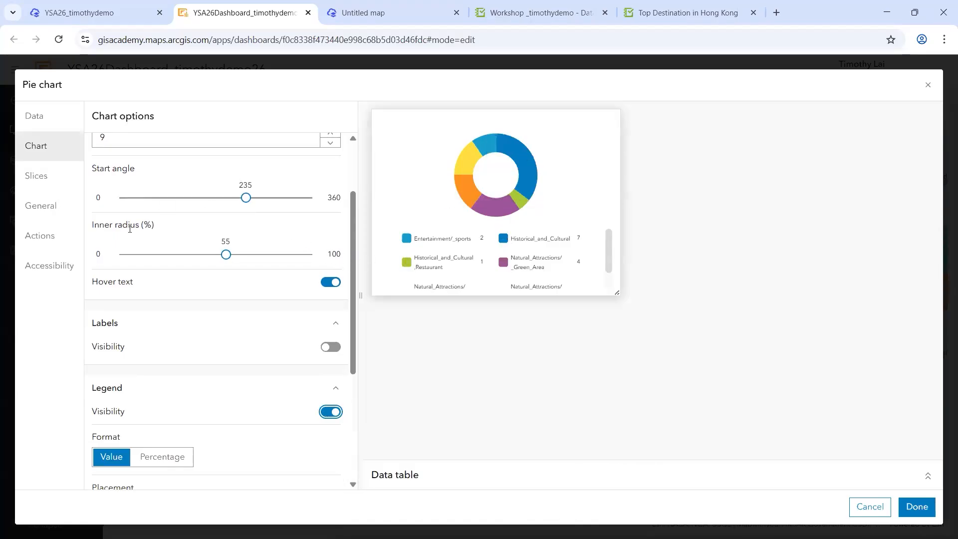
Step: Copy the text "Different category" from the pie chart section of YSA26 notes.txt in Notepad and return to the pie chart's general options
click(51, 211)
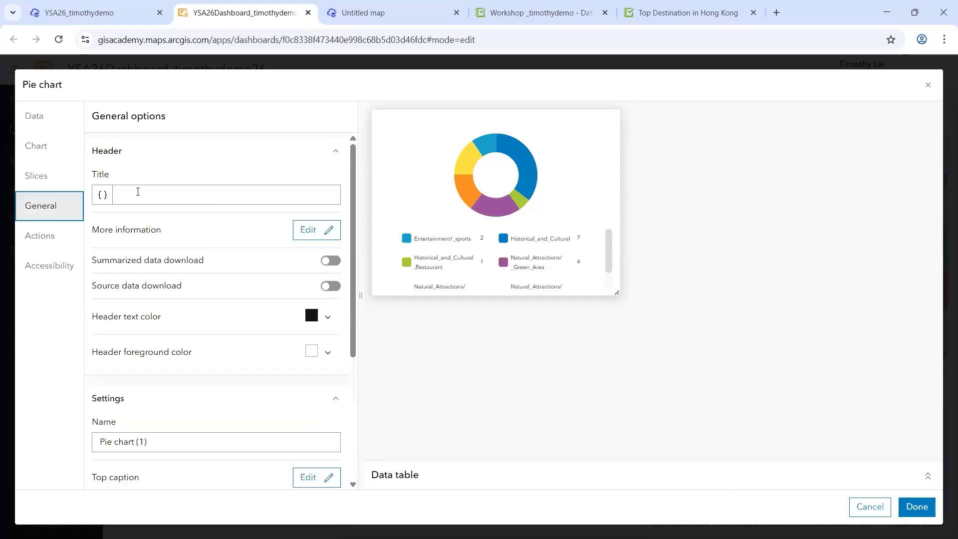
key(alt+Tab)
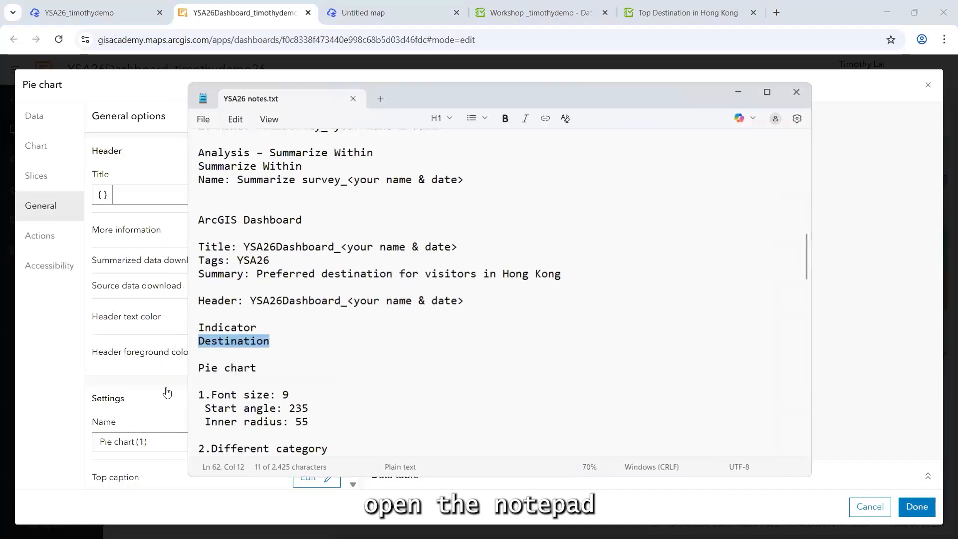
scroll(287, 327, down, 1)
scroll(286, 327, down, 2)
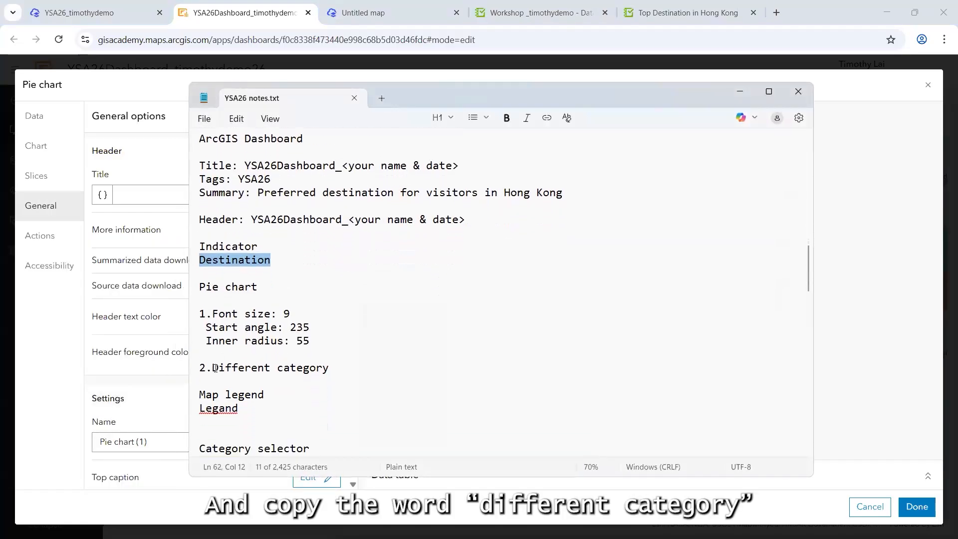
click(213, 368)
drag(313, 369, 332, 368)
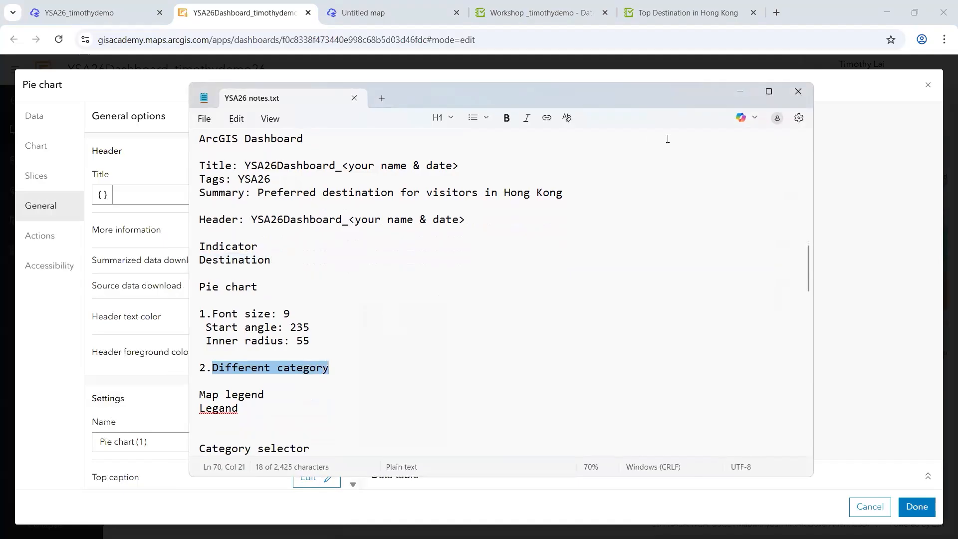
click(739, 92)
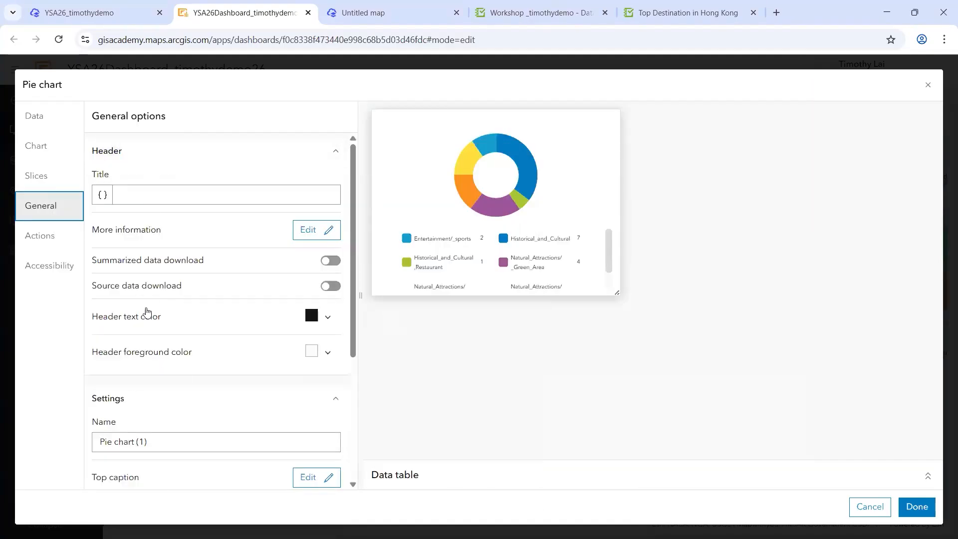
Step: Replace the pie chart's element name with "Different category"
scroll(148, 314, down, 3)
drag(153, 320, 102, 316)
text(Different category)
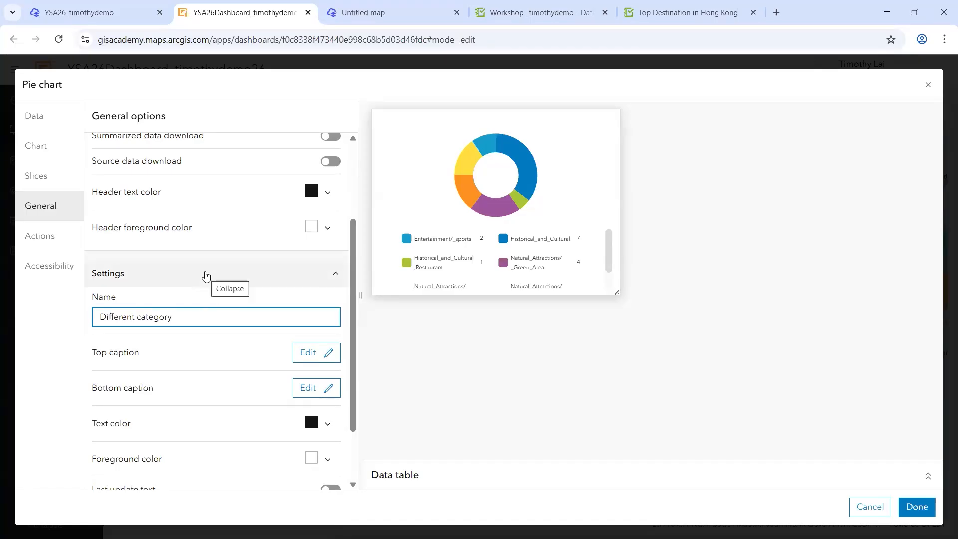
Step: Enter "Different category" as the pie chart's header title and clear its element name
scroll(170, 295, up, 3)
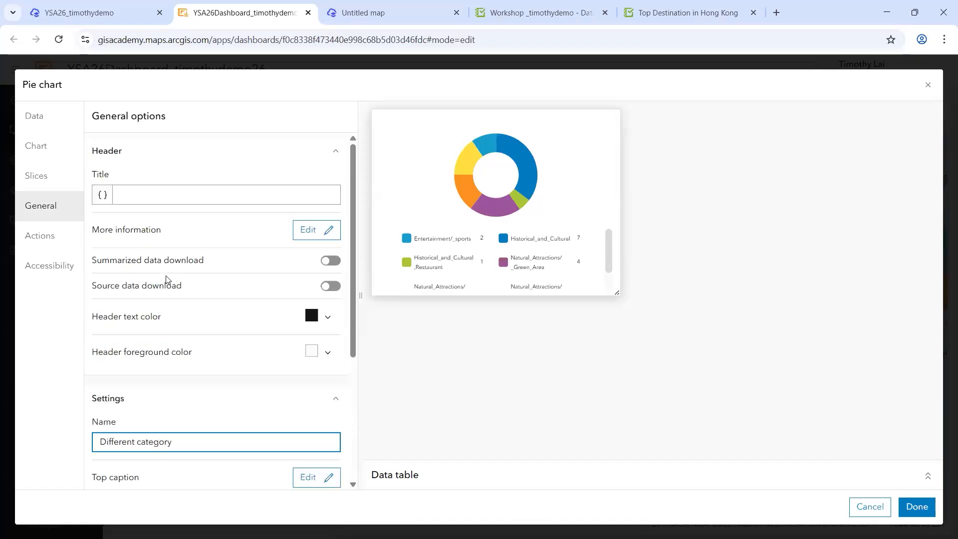
click(149, 190)
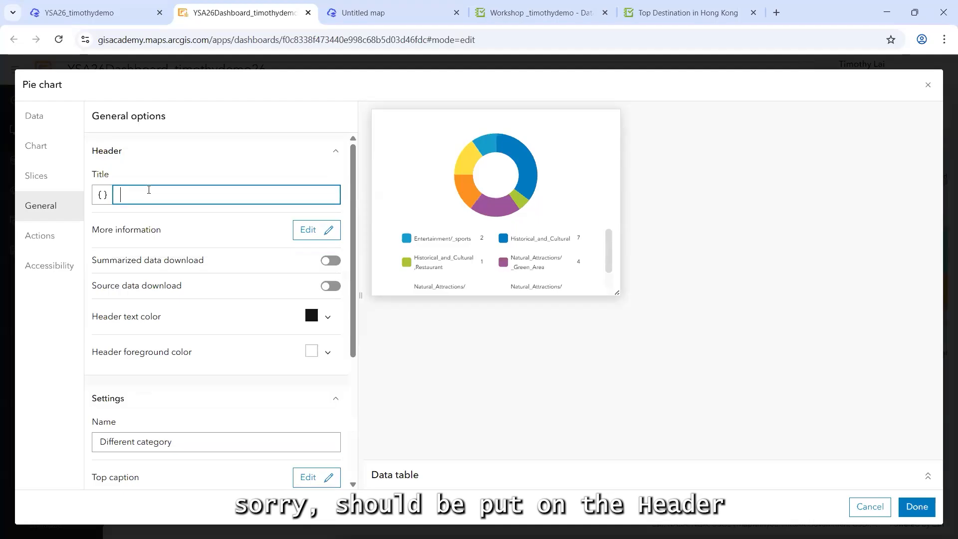
text(Different category)
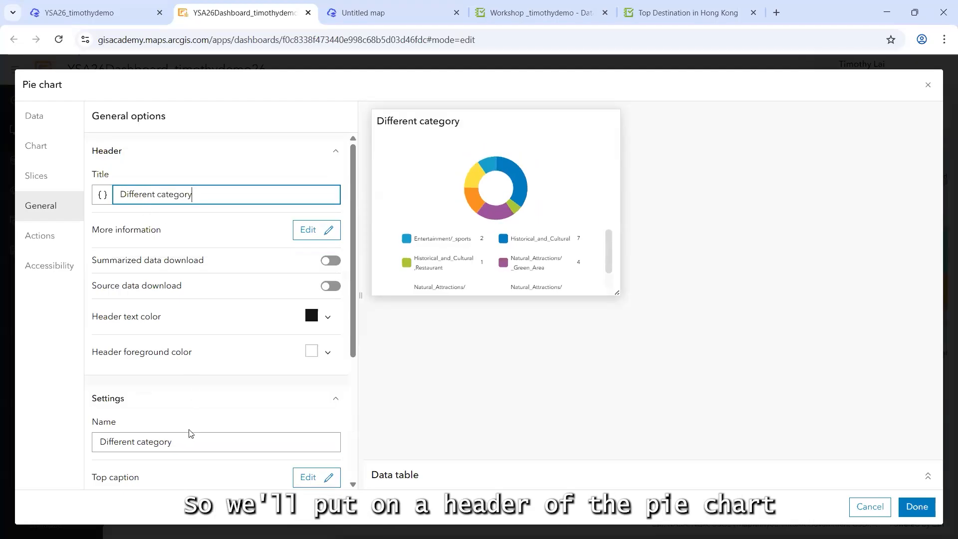
drag(180, 438, 71, 445)
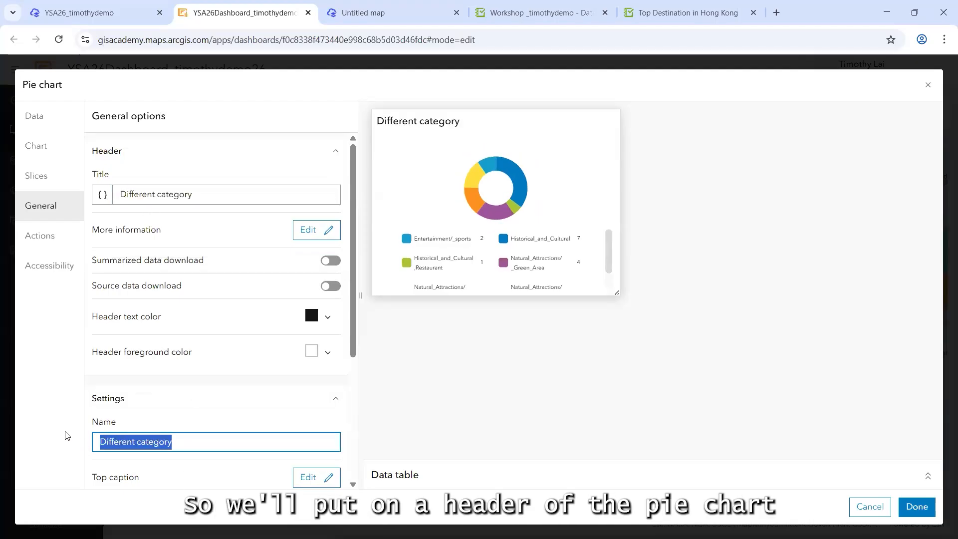
key(BackSpace)
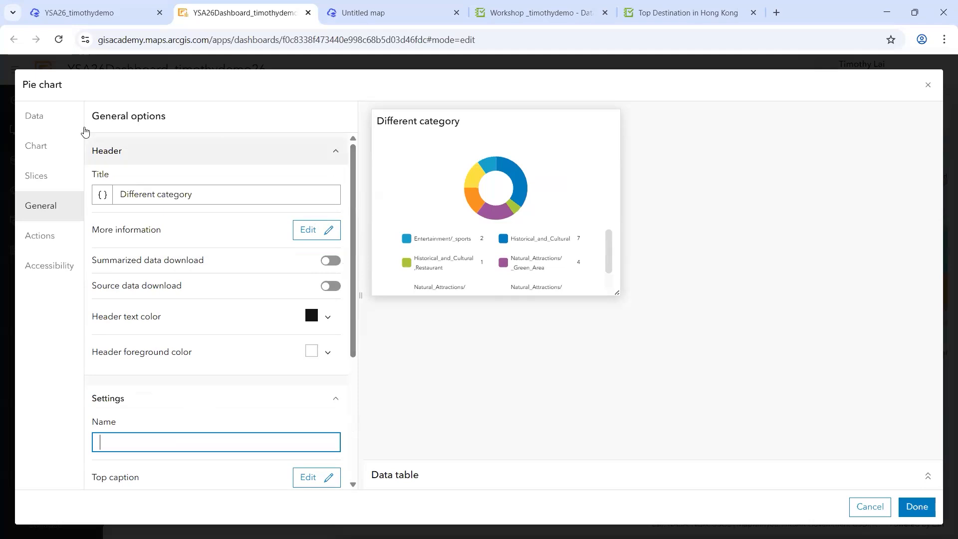
Step: Review the pie chart's category field, start angle, inner radius, label and legend visibility, and header title
click(69, 127)
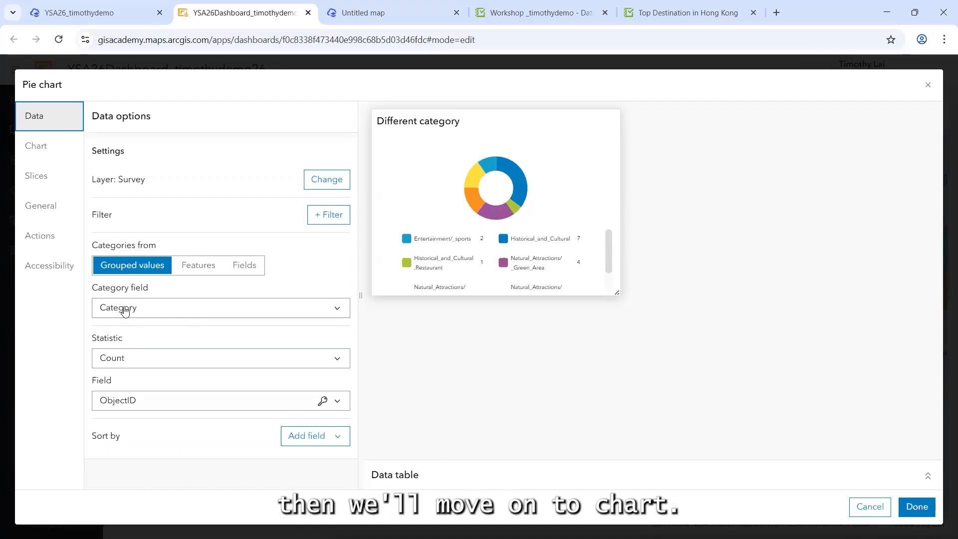
click(43, 152)
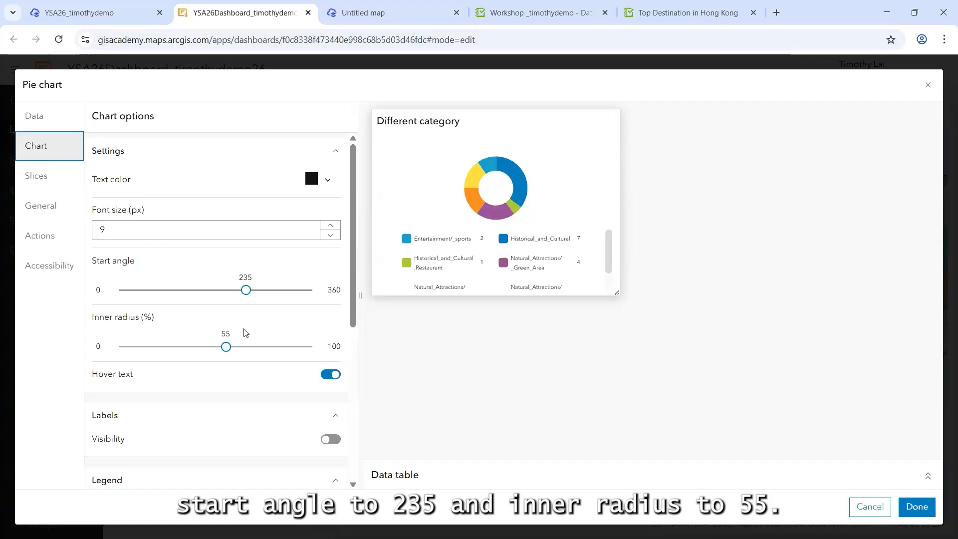
scroll(214, 308, down, 2)
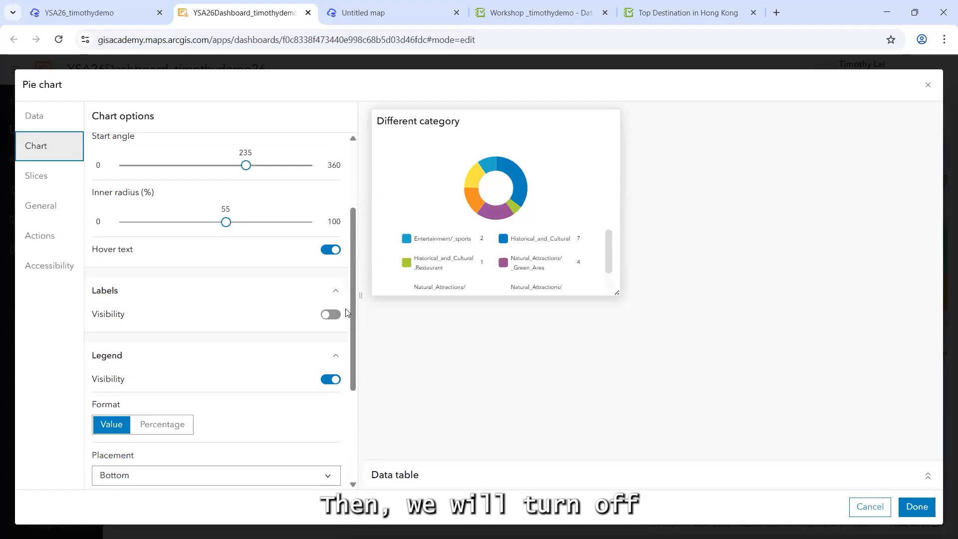
scroll(268, 310, down, 1)
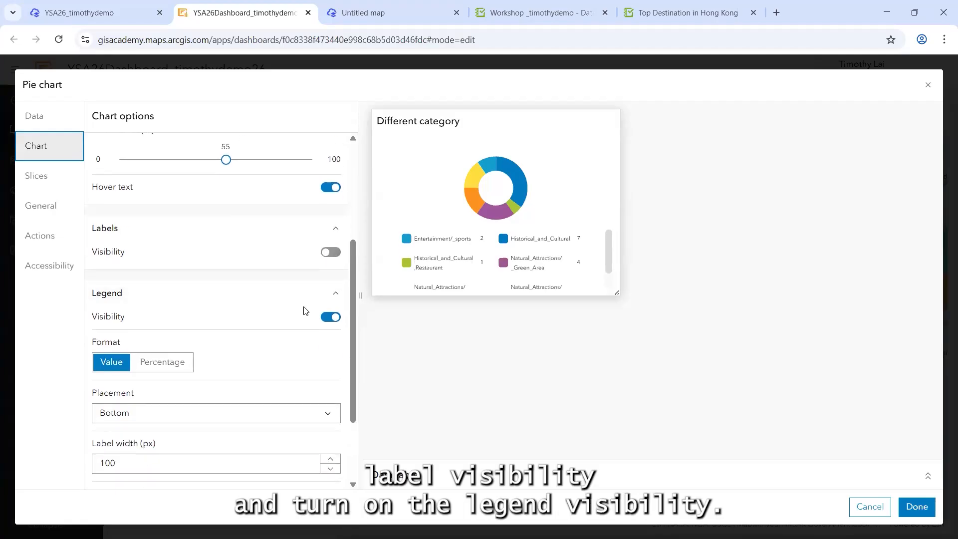
click(57, 211)
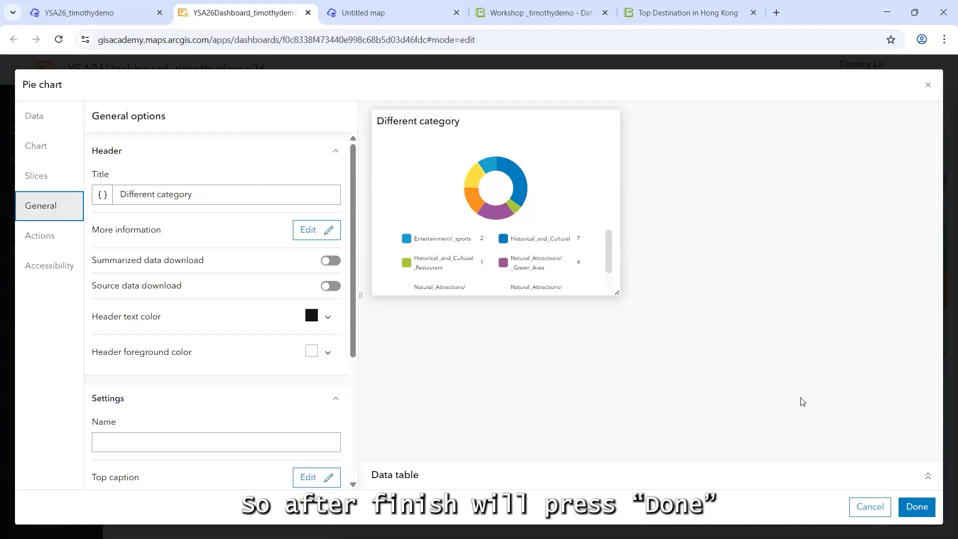
Step: Apply the pie chart configuration to the dashboard and narrow the indicator and pie chart column to widen the map
click(924, 512)
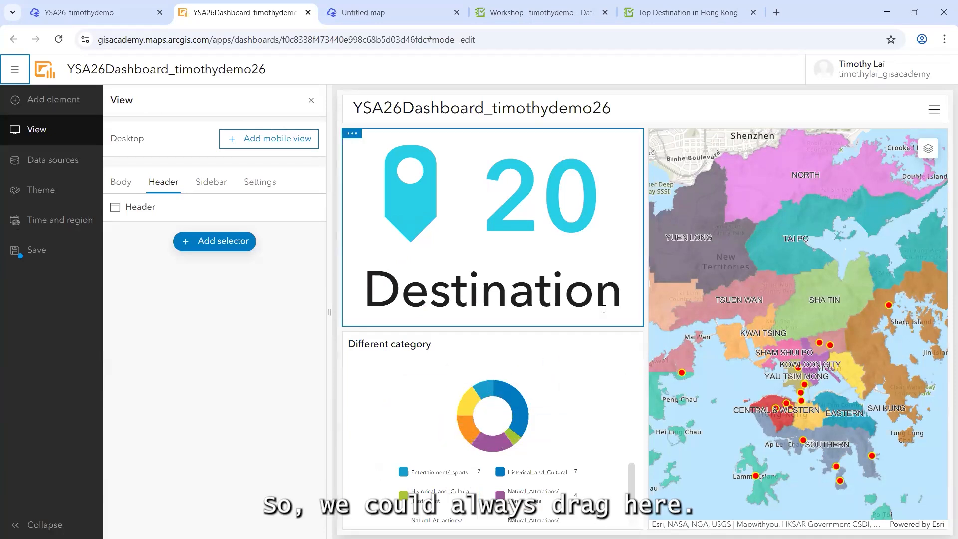
drag(647, 262, 467, 252)
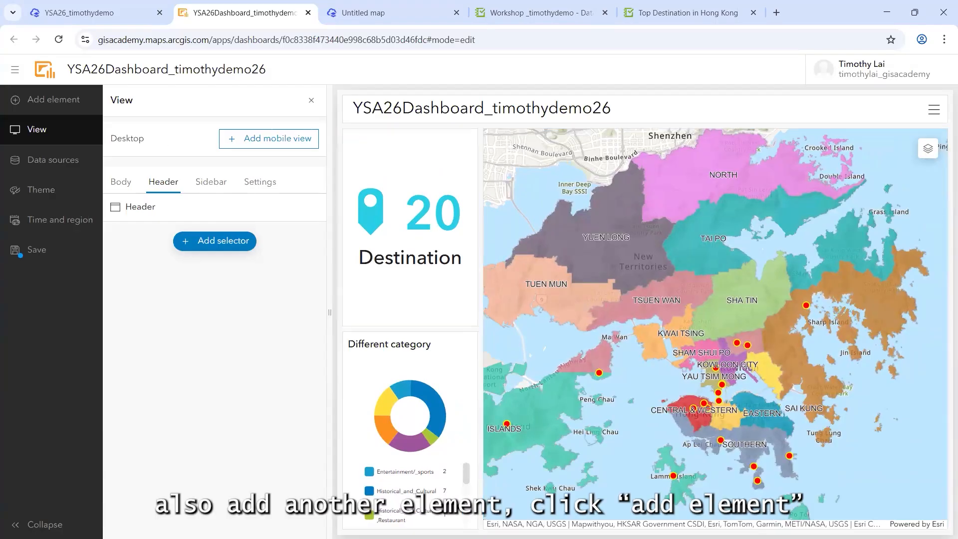
Step: Add a table across the bottom of the dashboard, using the first Survey layer within Surveyresults_0210_results
click(52, 100)
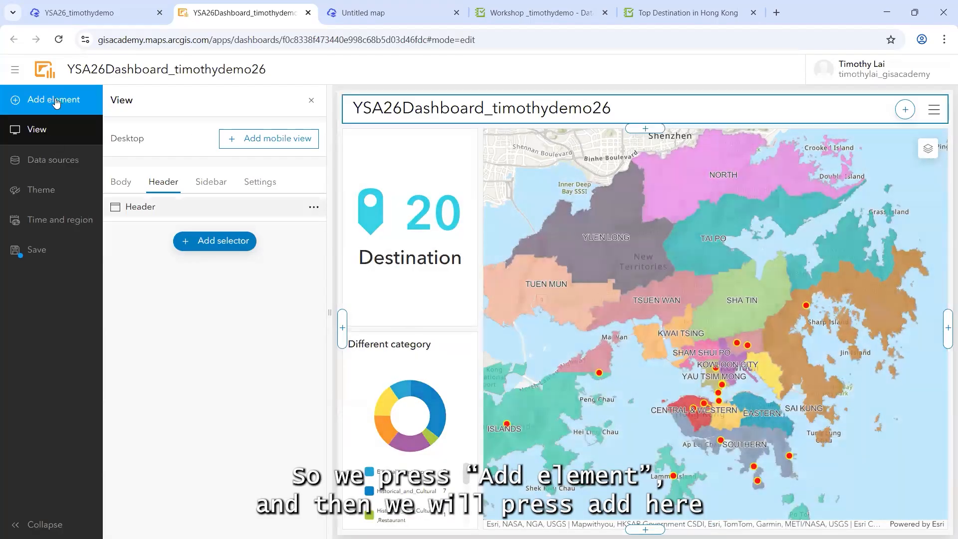
click(72, 103)
click(646, 529)
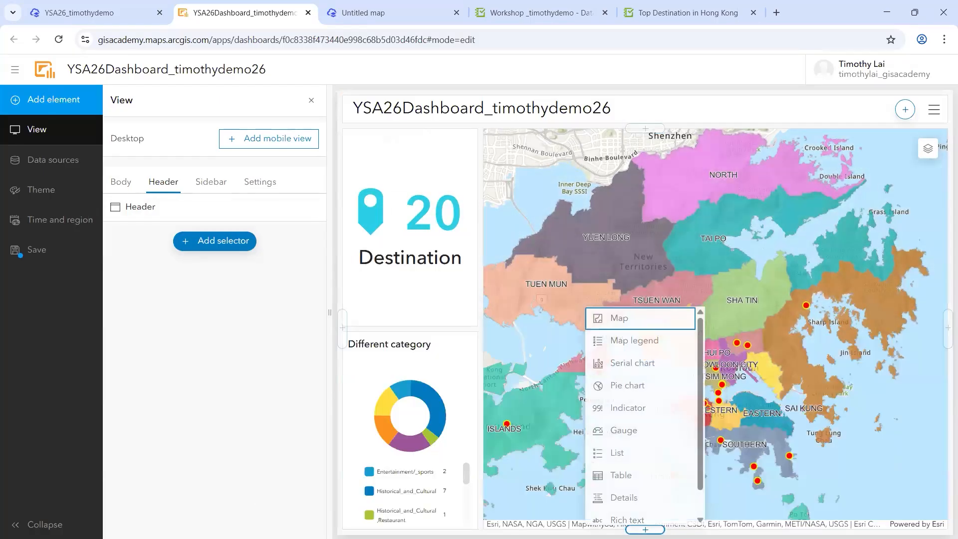
click(631, 476)
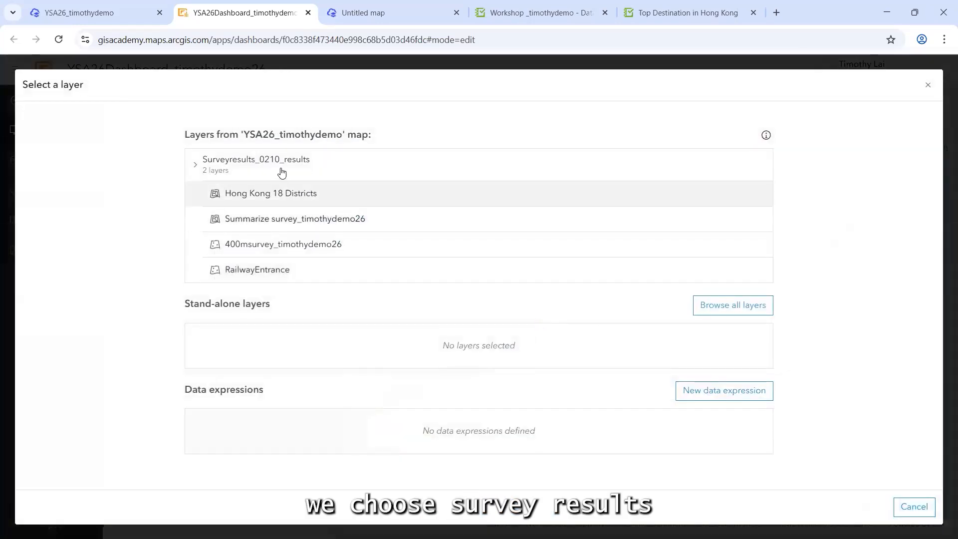
click(299, 171)
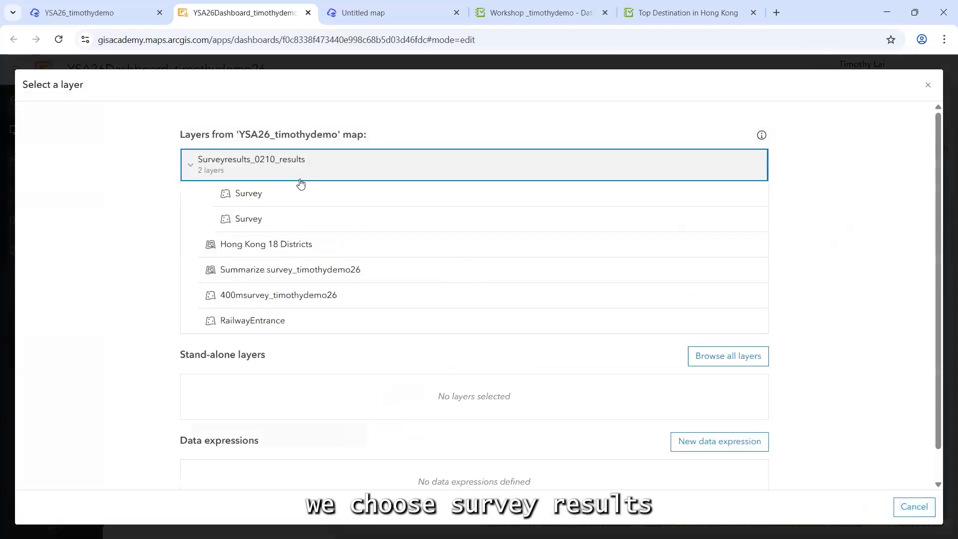
click(293, 200)
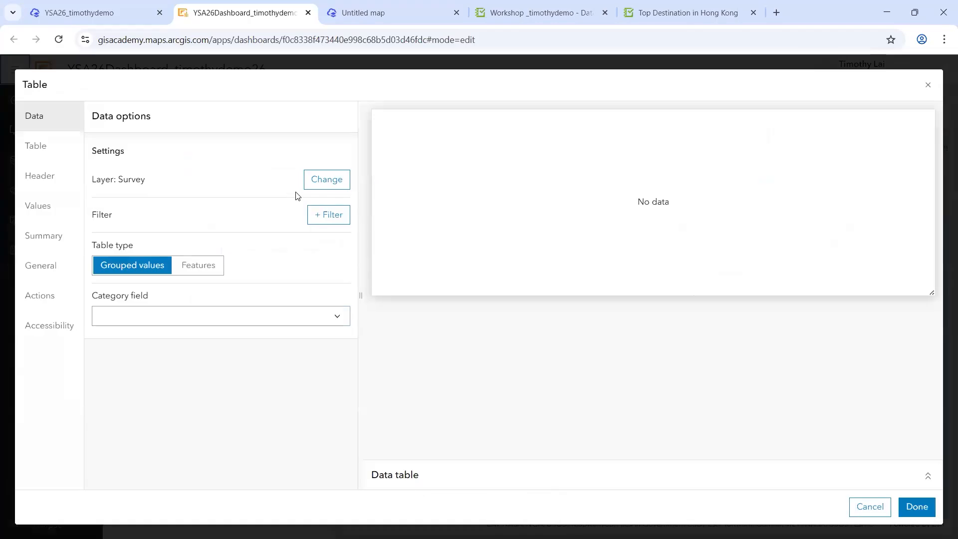
Step: Set the table to show features with the value fields Destination Name, Category and Reason of this destination
click(210, 269)
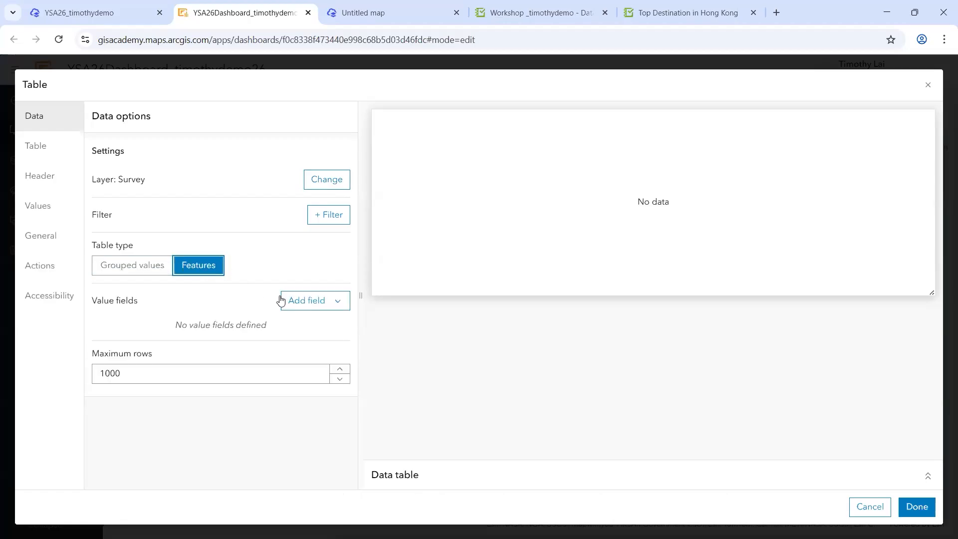
click(309, 307)
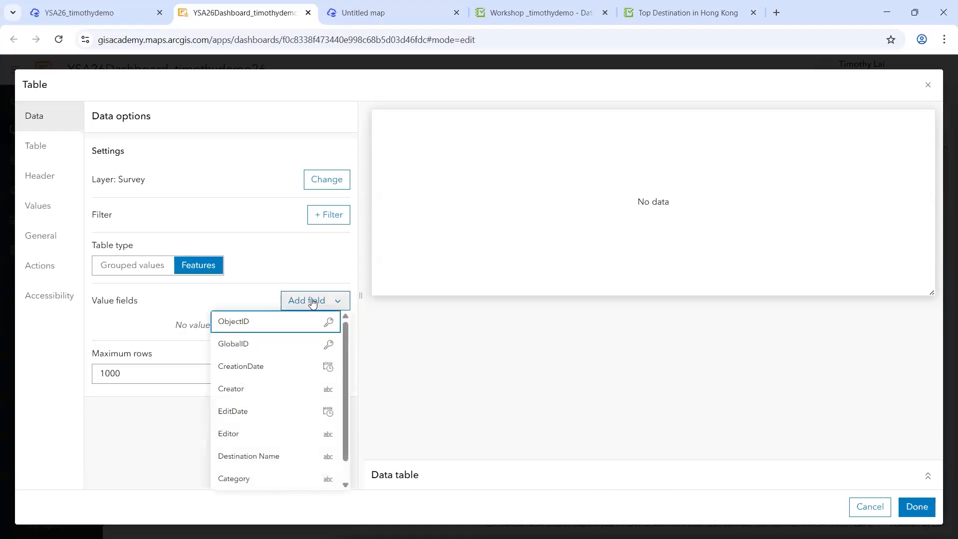
click(277, 458)
click(302, 301)
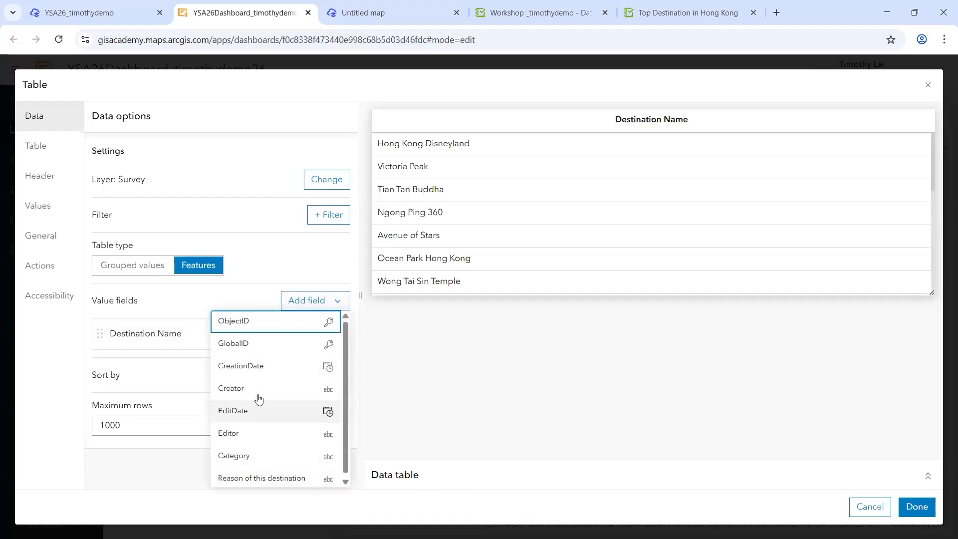
click(256, 456)
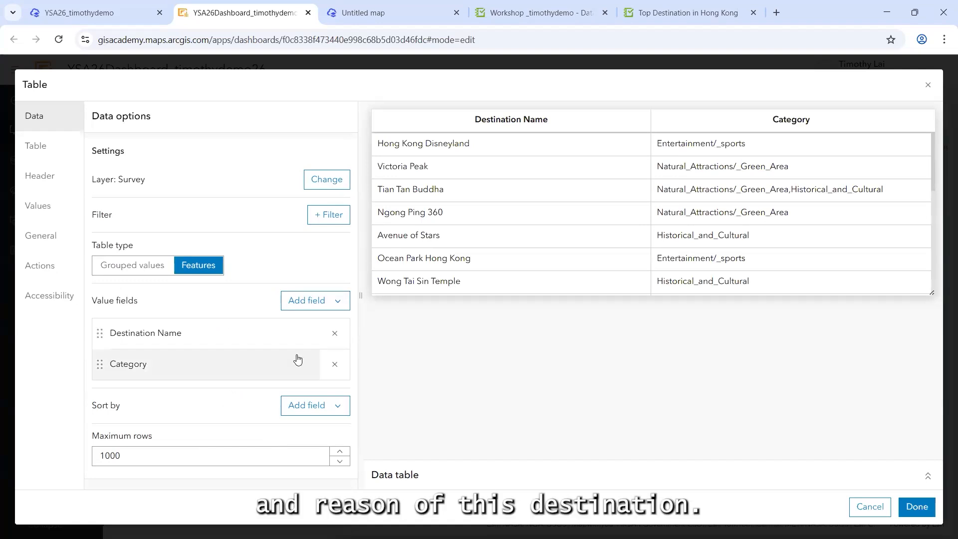
click(320, 301)
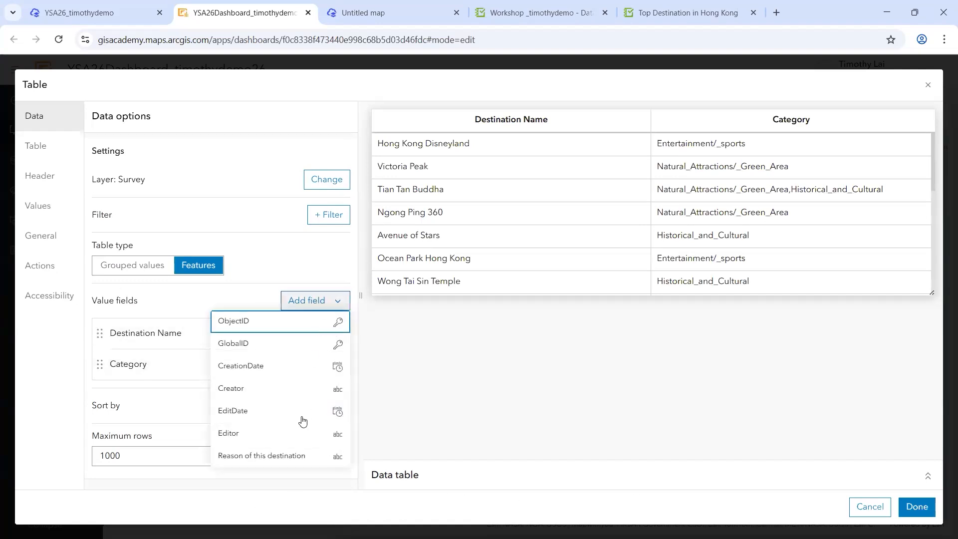
click(279, 457)
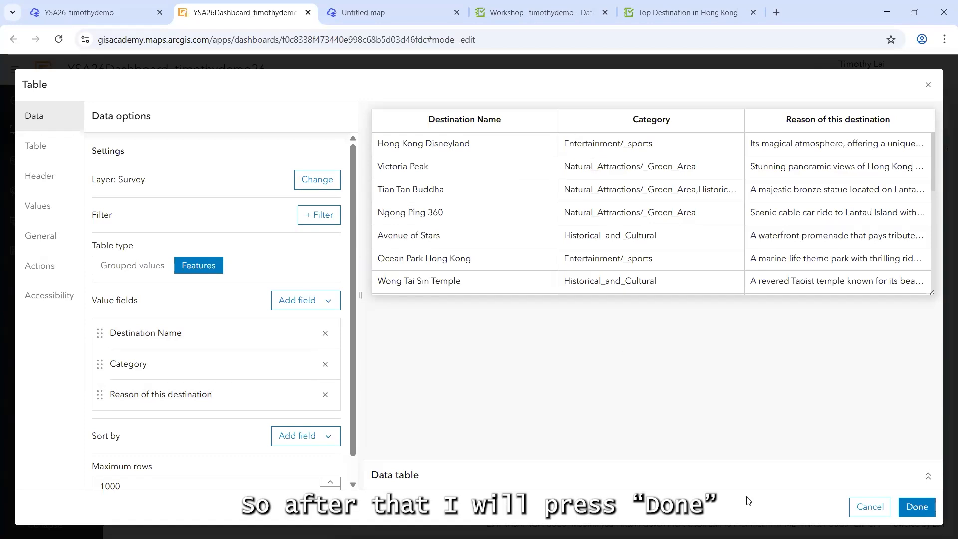
Step: Apply the table configuration and reduce the table's height to give the map above it more room
click(912, 514)
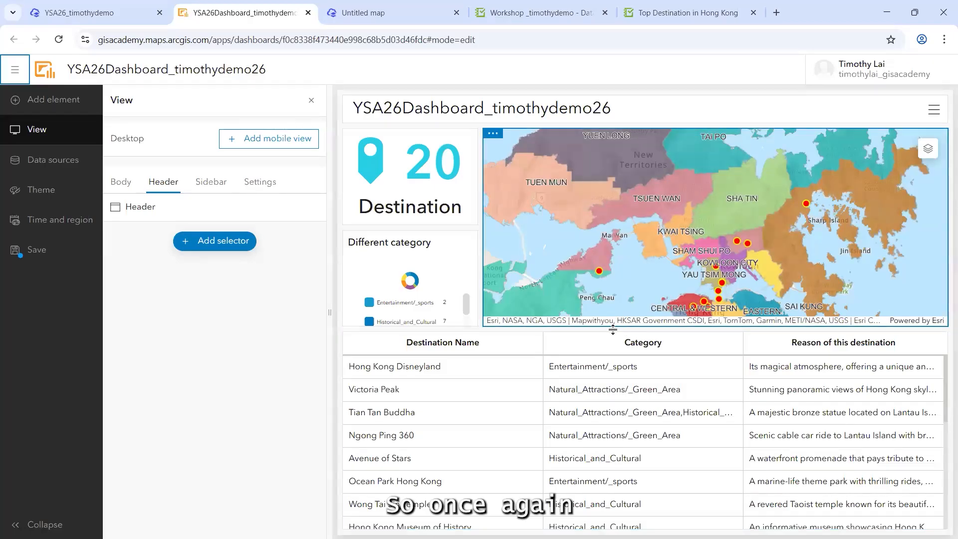
drag(613, 329, 618, 432)
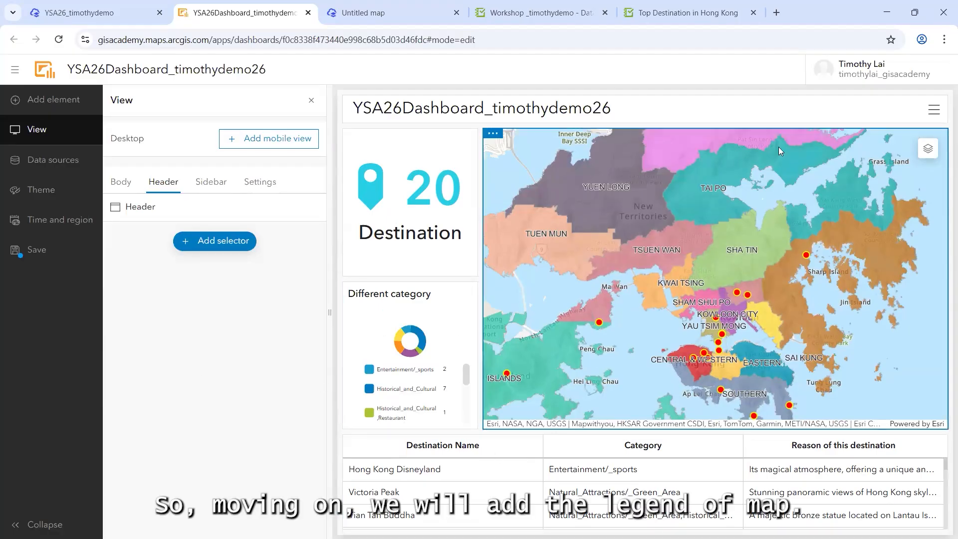
Step: Add a map legend with default settings along the map's right edge and narrow it to widen the map
click(15, 102)
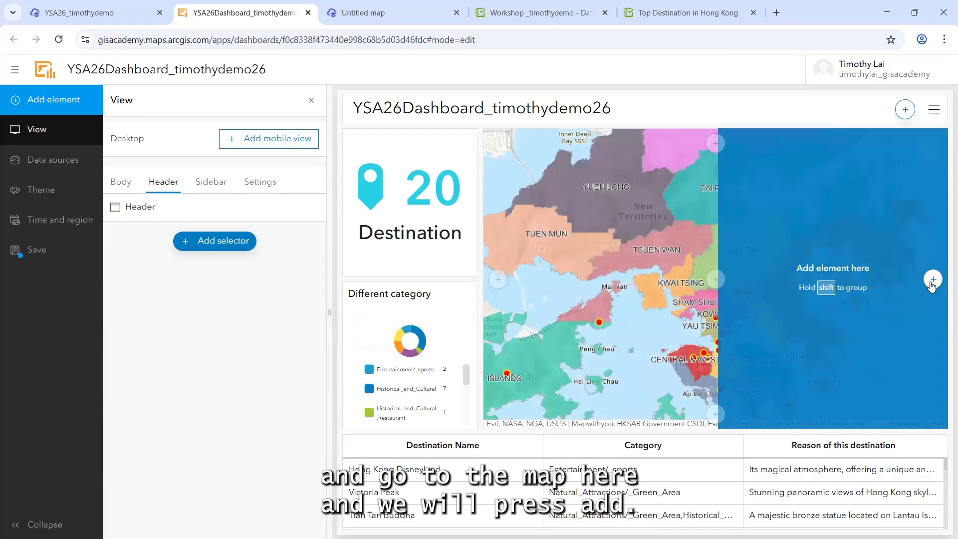
click(932, 280)
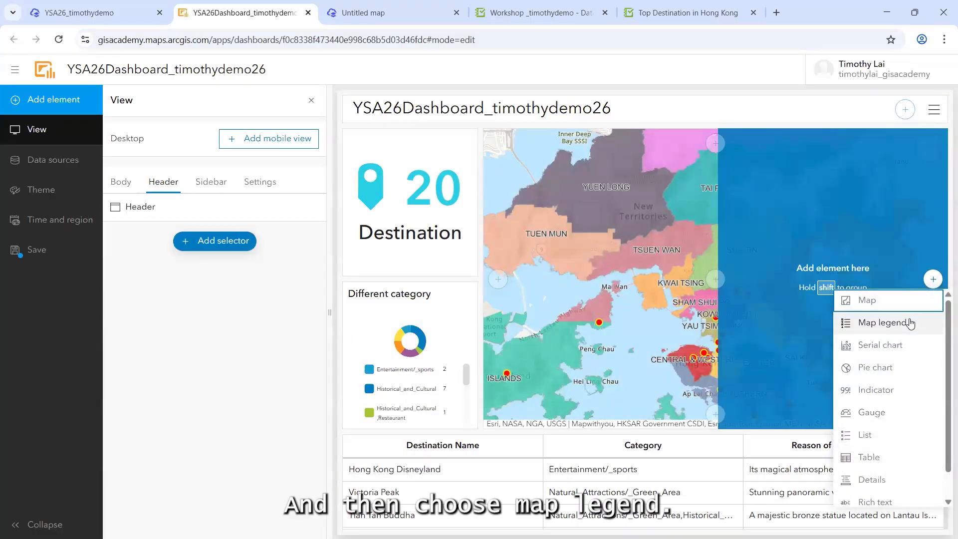
click(908, 322)
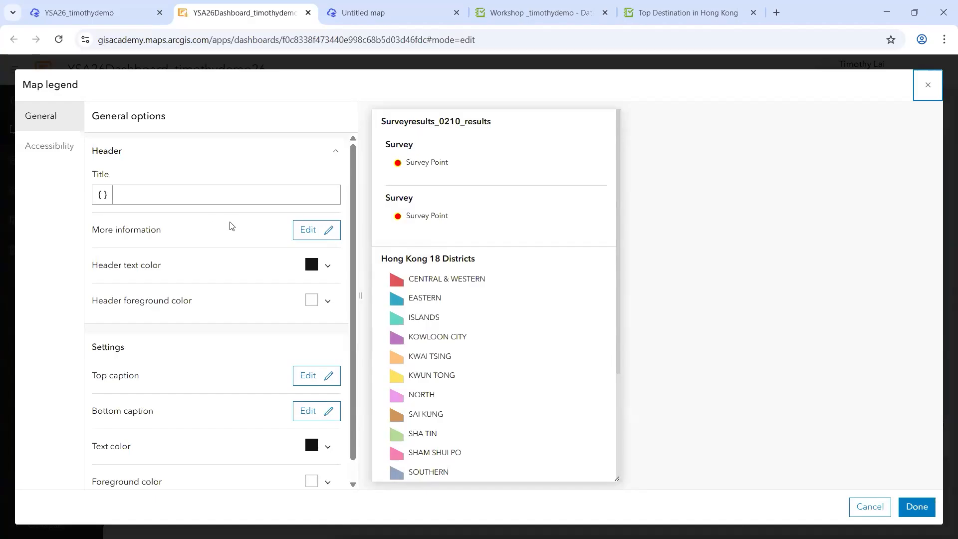
click(917, 507)
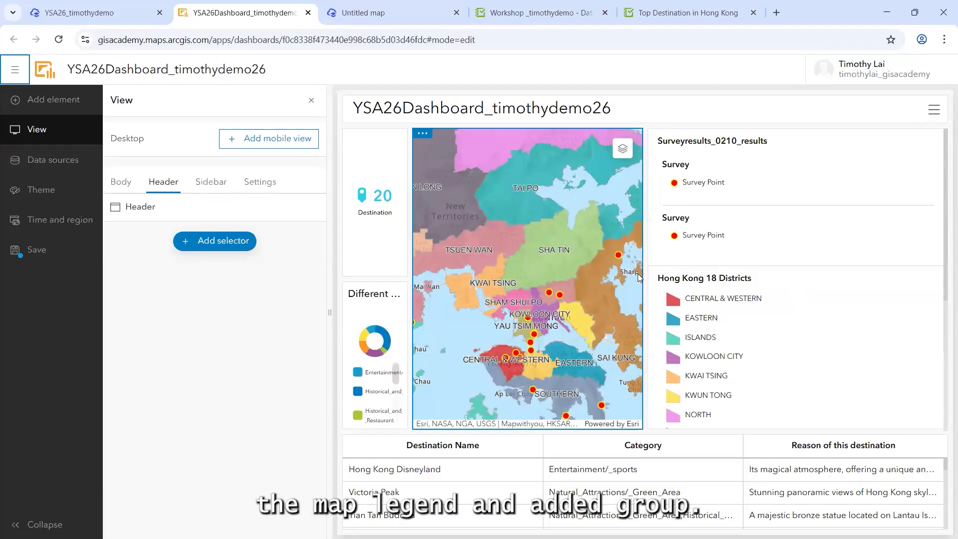
drag(647, 270, 856, 261)
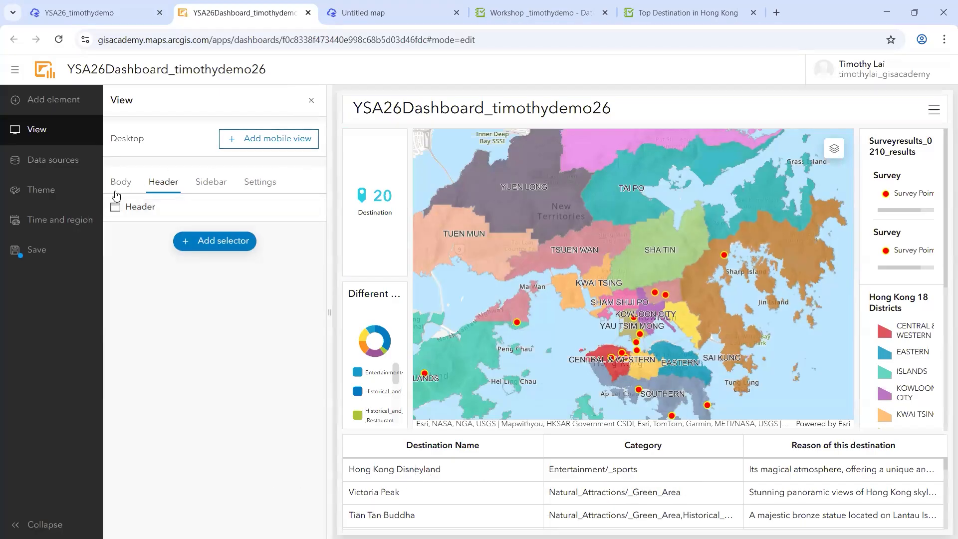
Step: Add a category selector to the dashboard header
click(48, 133)
click(48, 132)
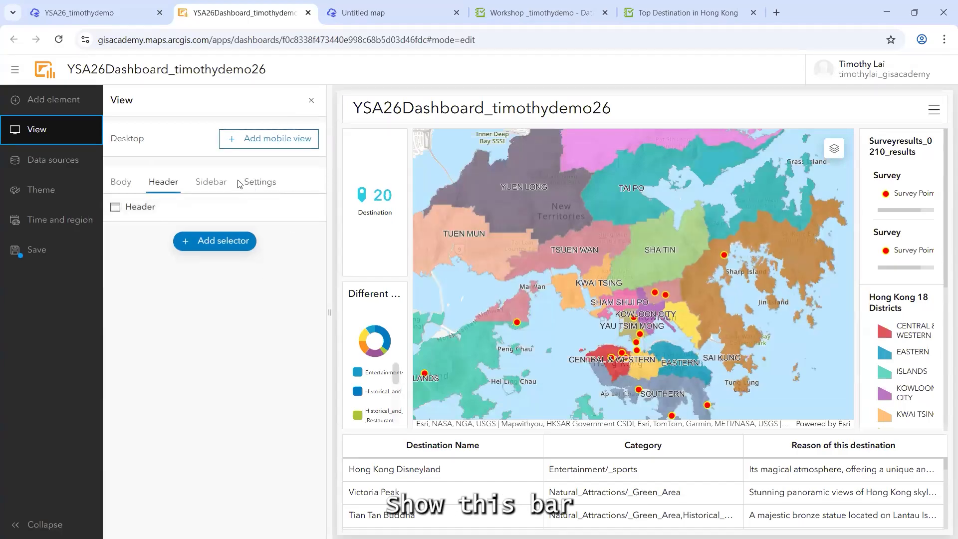
click(216, 242)
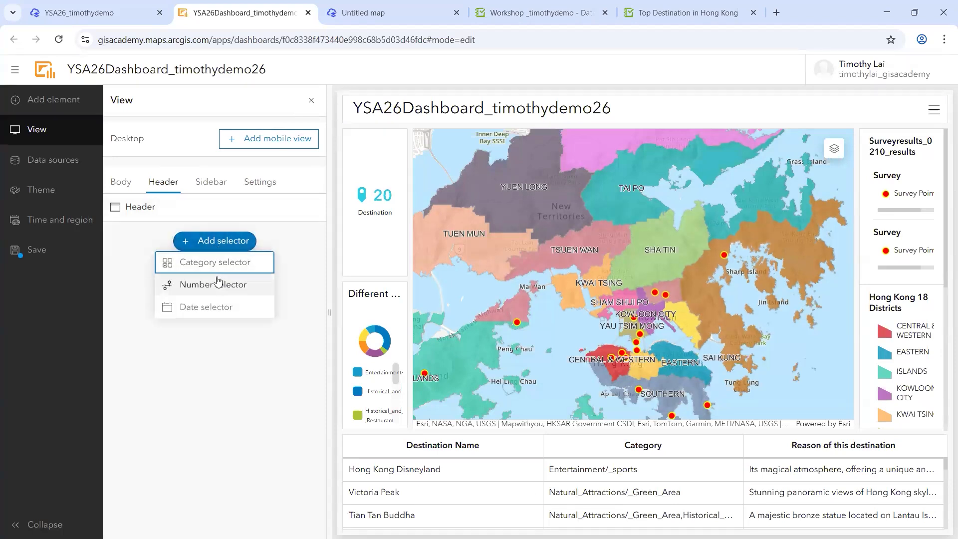
click(226, 263)
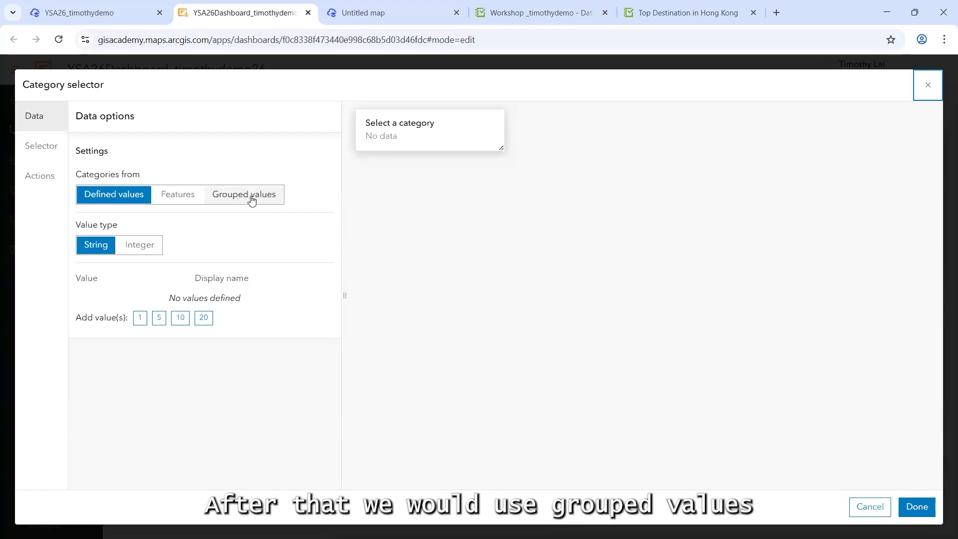
Step: Base the selector on grouped values from the first Survey layer within Surveyresults_0210_results, using Destination Name as category field
click(254, 198)
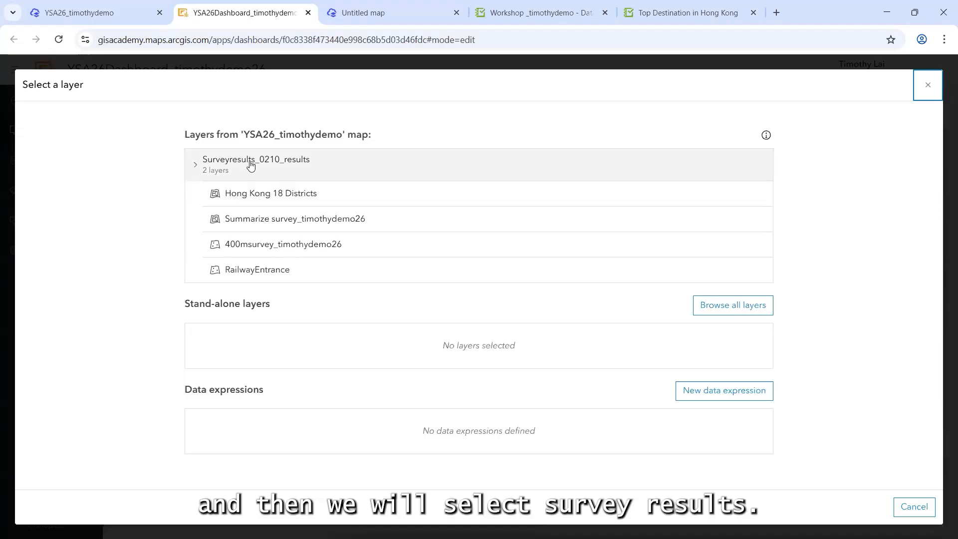
click(250, 165)
click(253, 196)
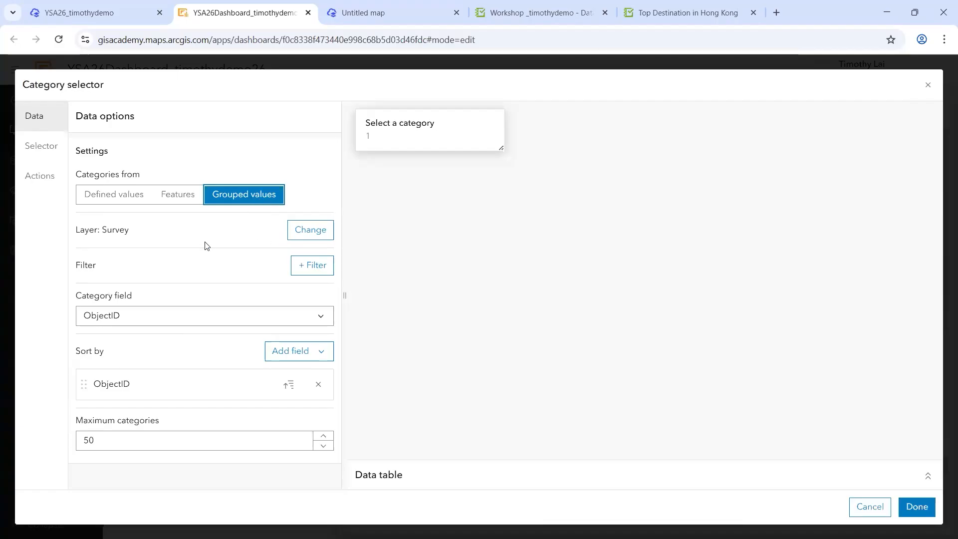
click(155, 320)
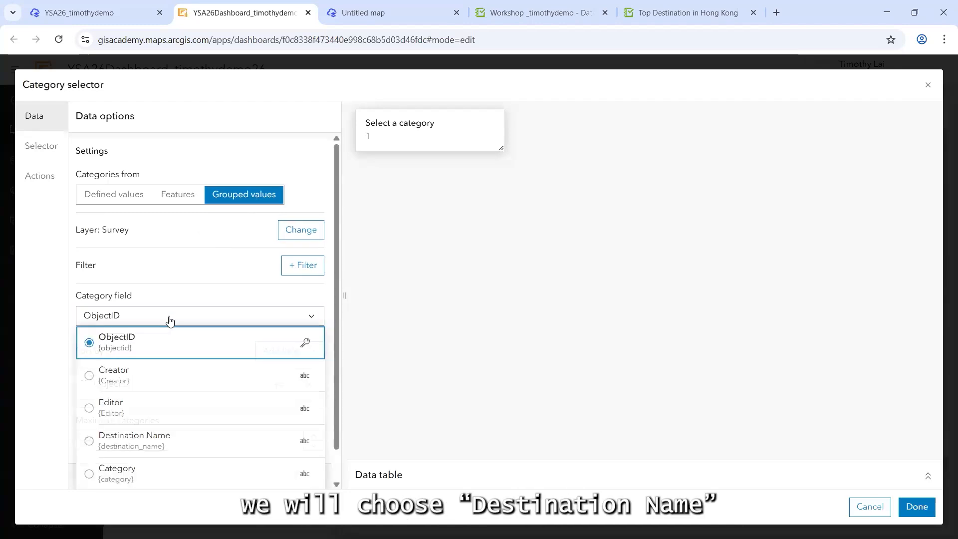
click(136, 439)
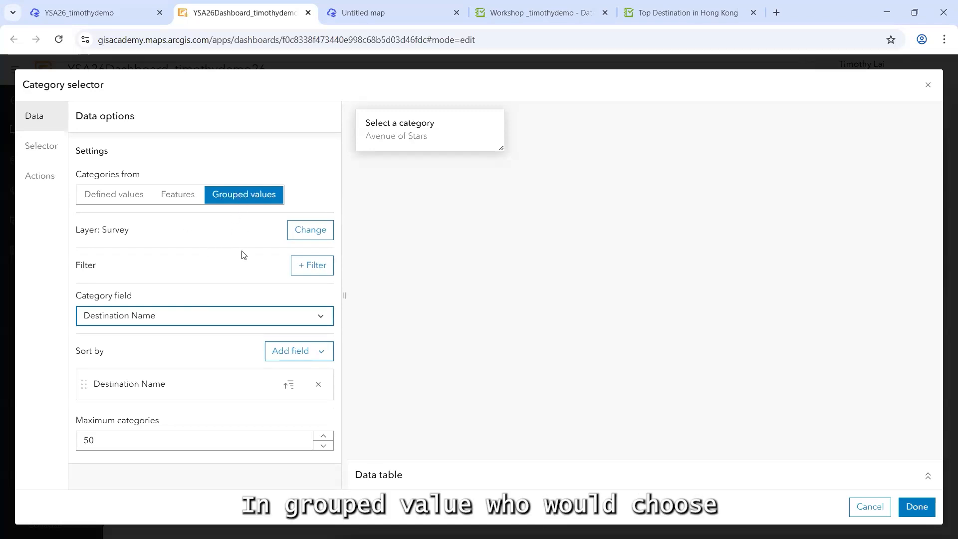
Step: Check which Survey layer within Surveyresults_0210_results the category selector uses, keeping the current choice
click(311, 238)
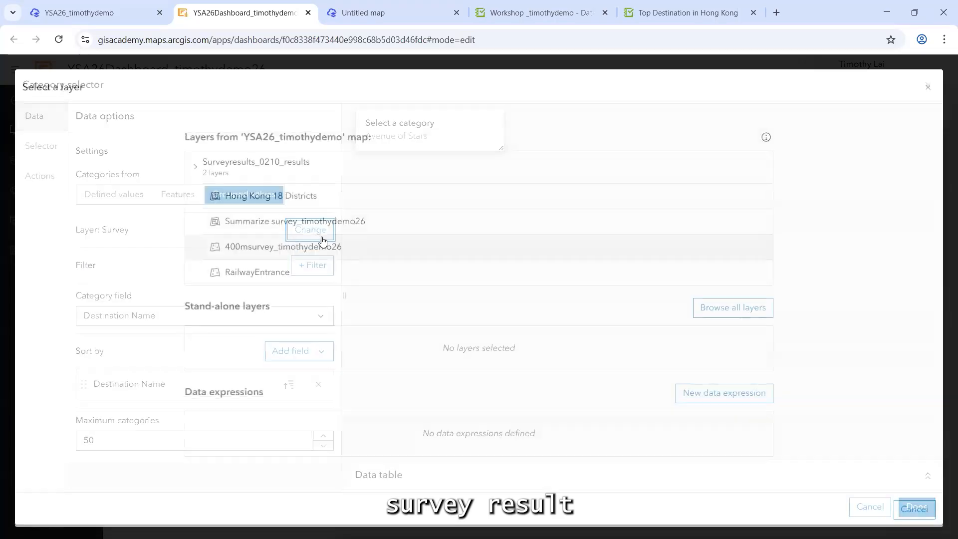
click(245, 173)
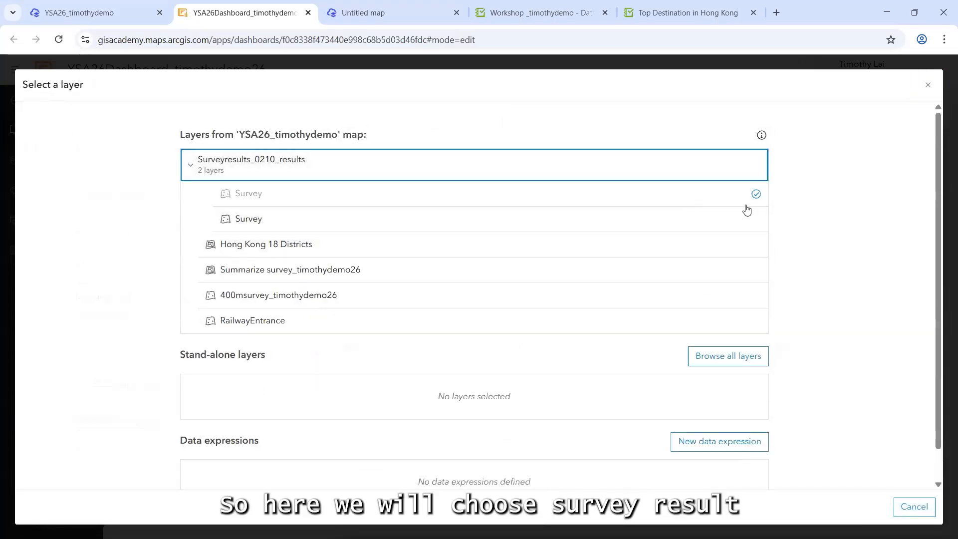
click(921, 508)
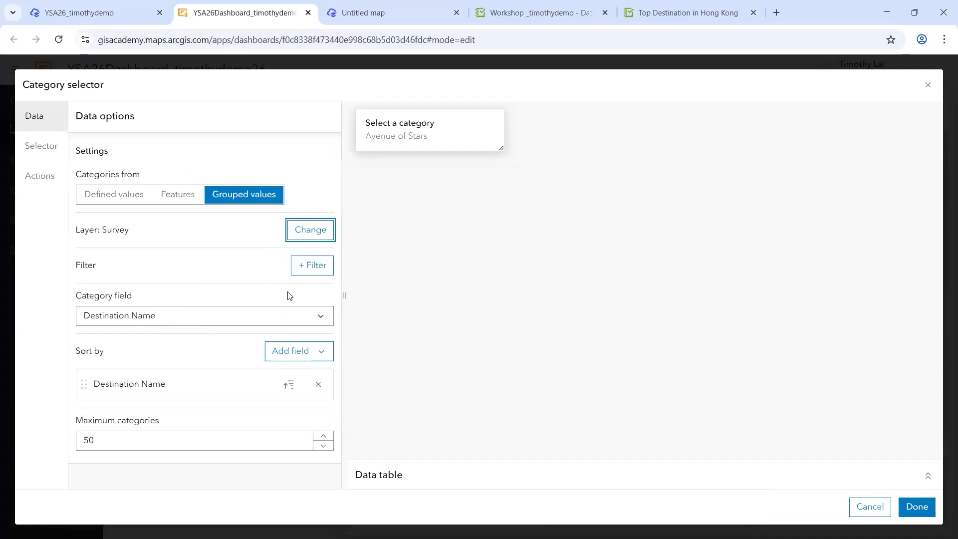
Step: Set the selector's label to "Select a destination", copied from the YSA26 notes file
click(50, 149)
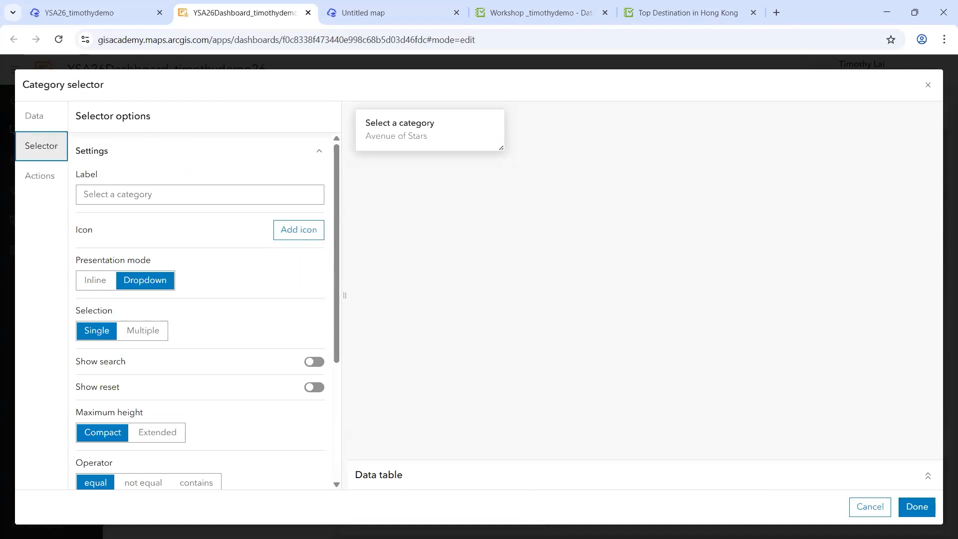
key(alt+Tab)
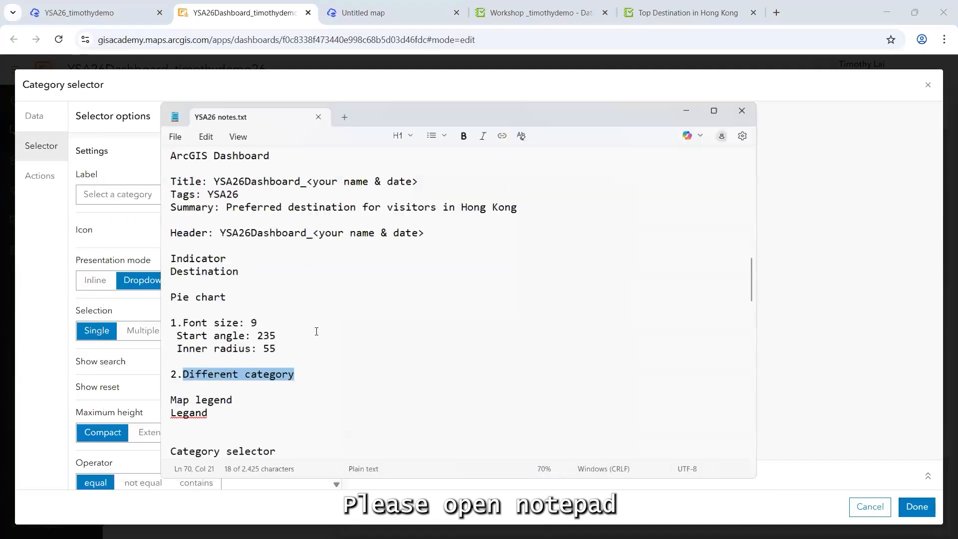
scroll(317, 331, down, 4)
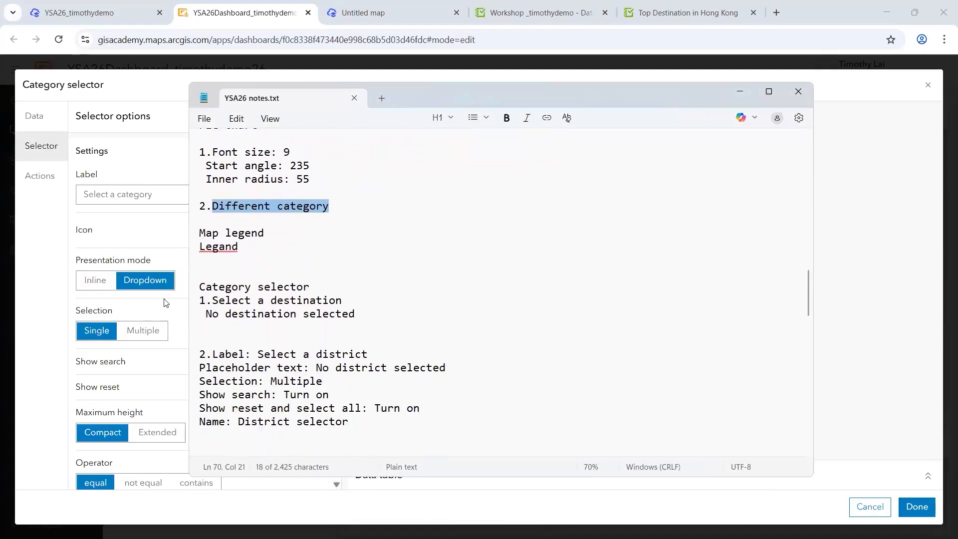
drag(212, 300, 343, 299)
key(ctrl+c)
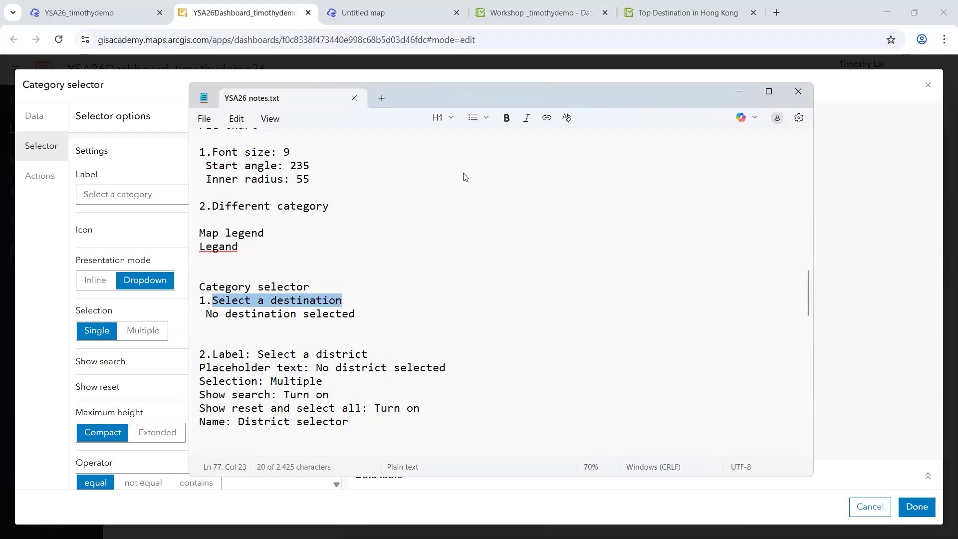
click(740, 92)
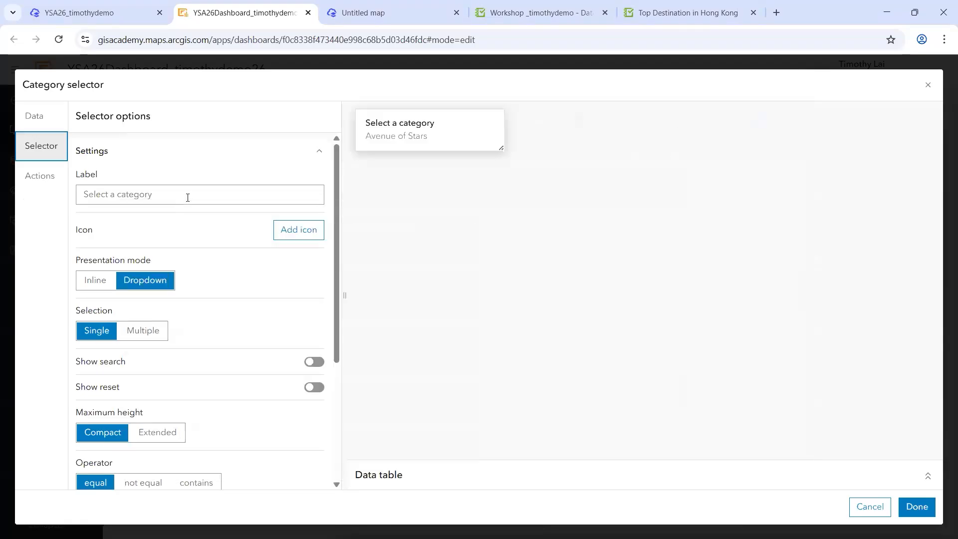
triple_click(188, 197)
key(ctrl+v)
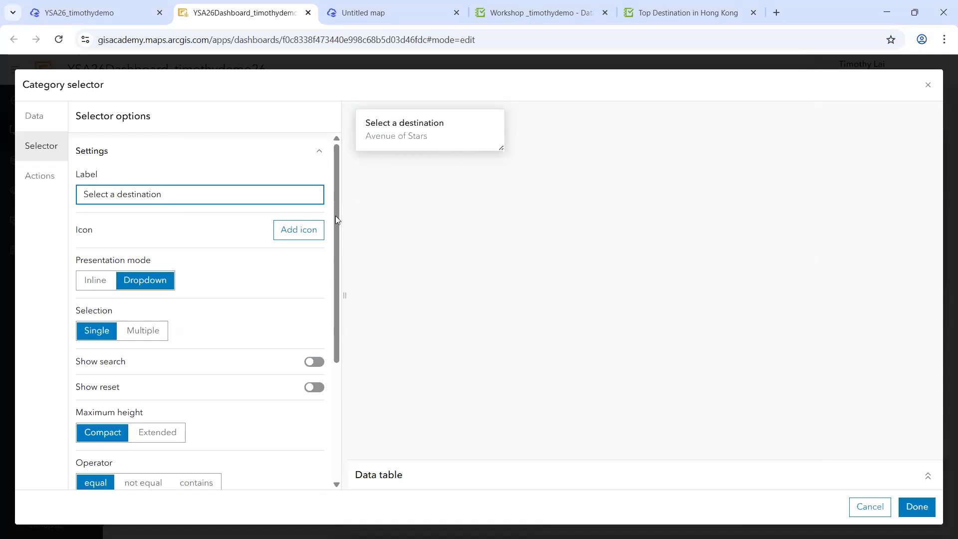
Step: Give the destination selector the mountain icon from the Hub icon set
click(295, 235)
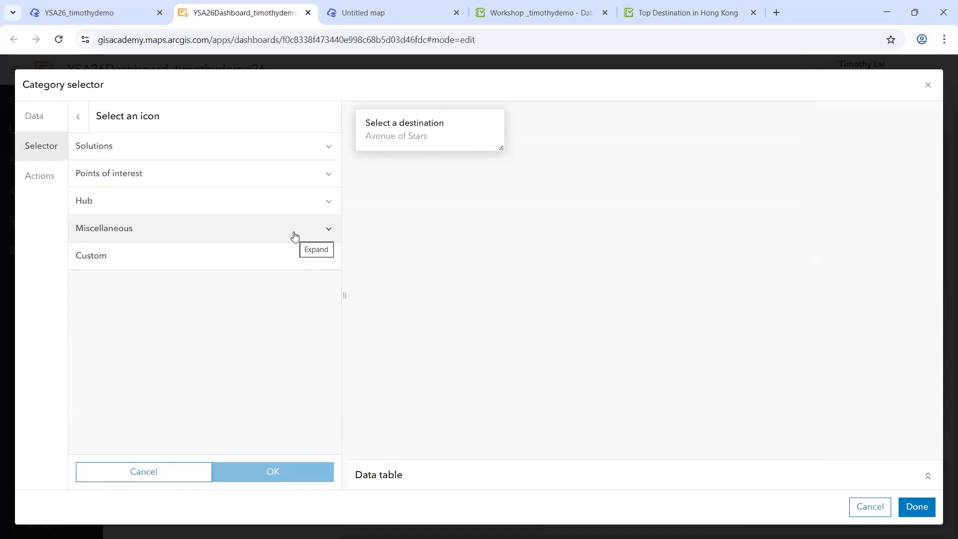
click(205, 202)
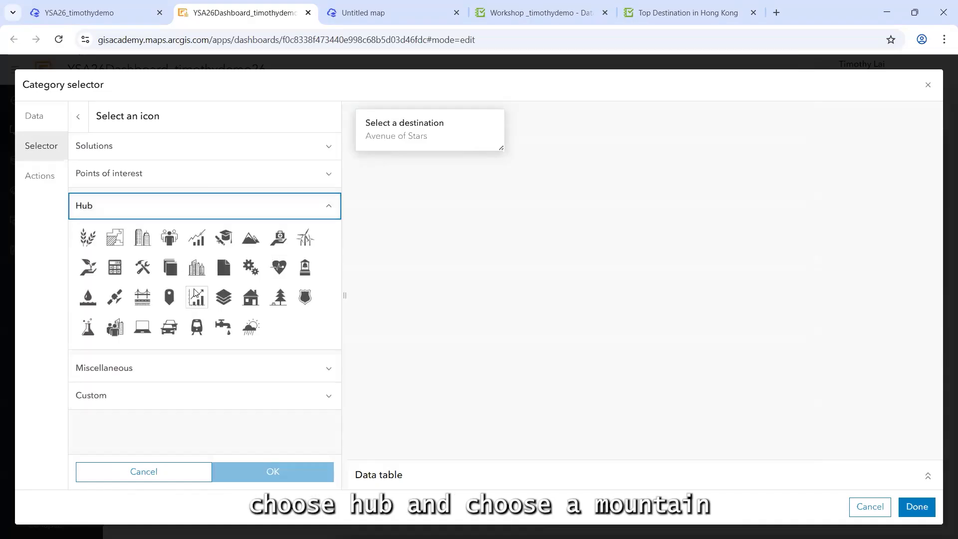
click(251, 238)
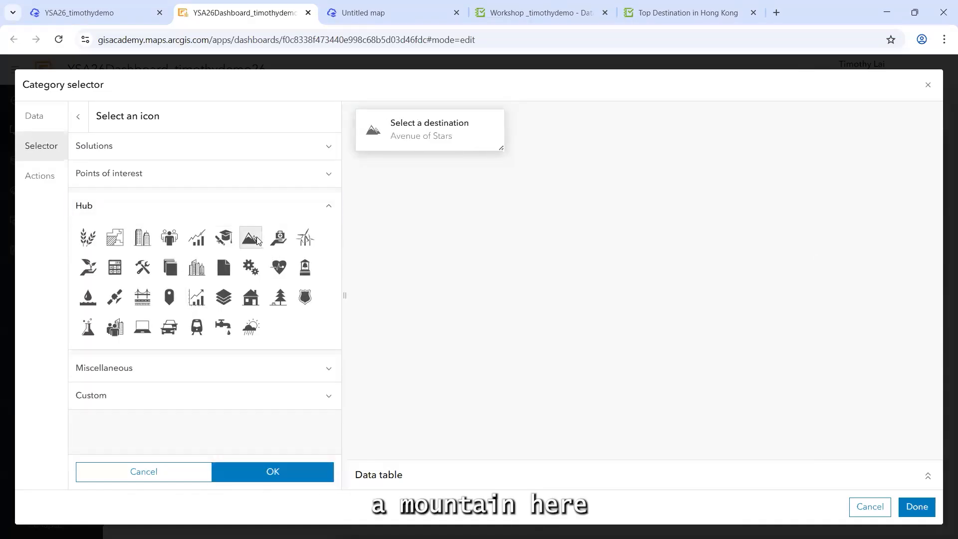
click(274, 473)
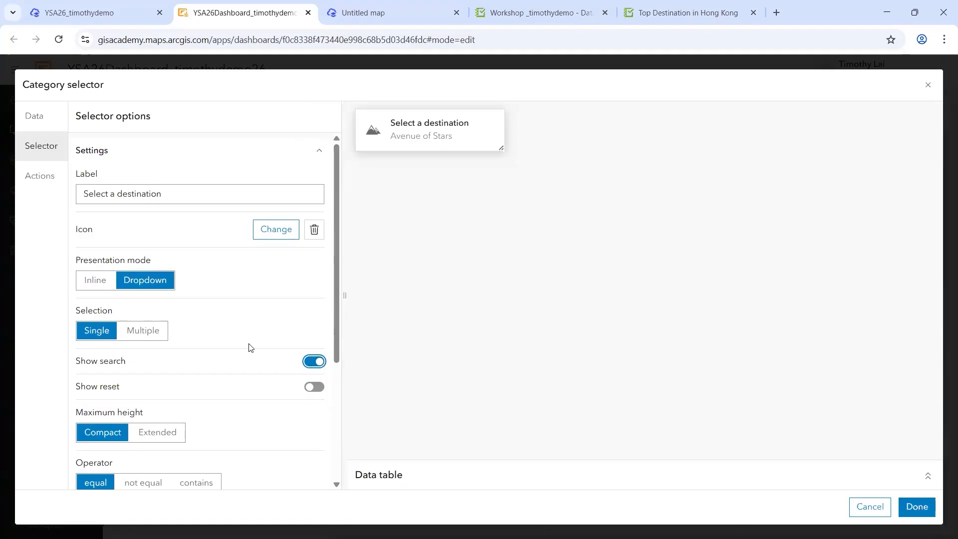
Step: Enable search and the None option for the destination selector
scroll(252, 309, down, 3)
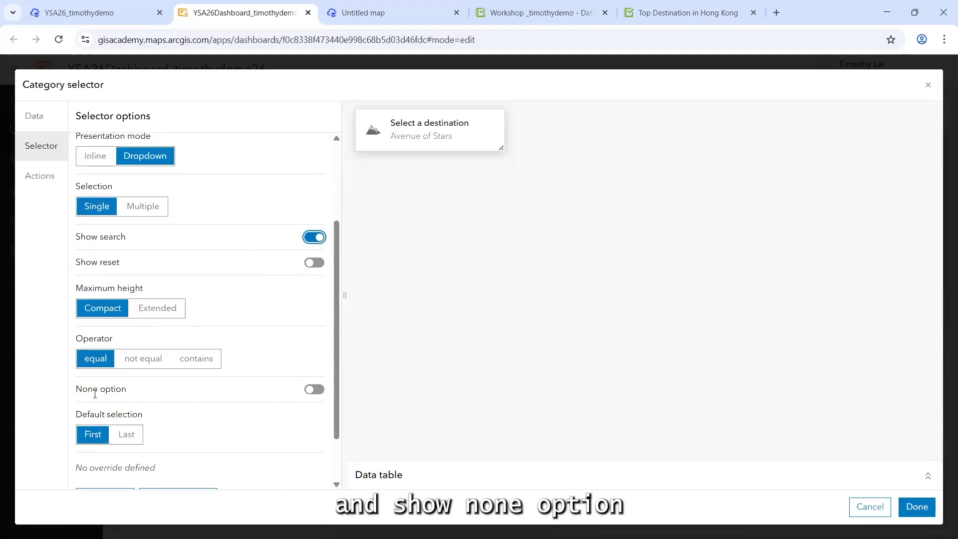
click(310, 390)
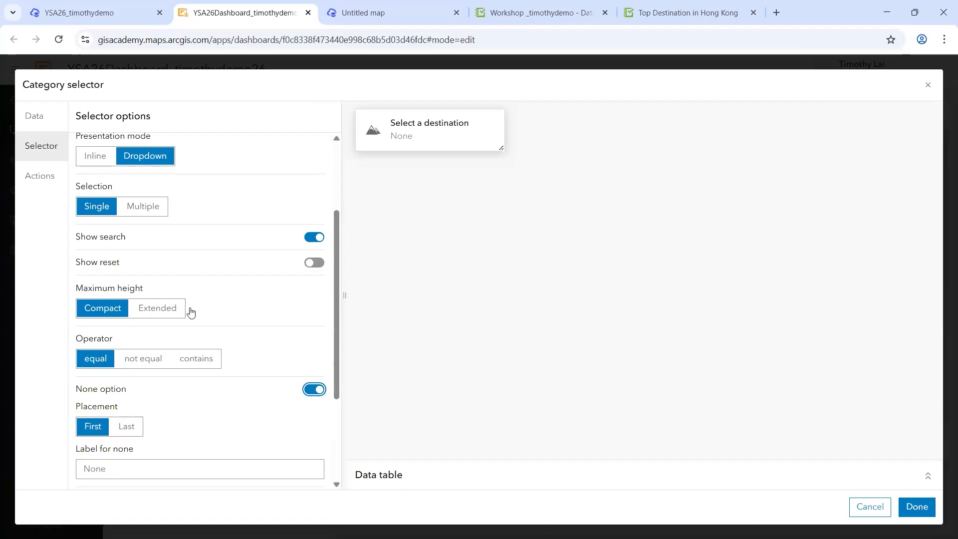
Step: Set the label for the None option to "No destination selected", copied from the YSA26 notes file
scroll(205, 267, down, 1)
scroll(205, 267, down, 1)
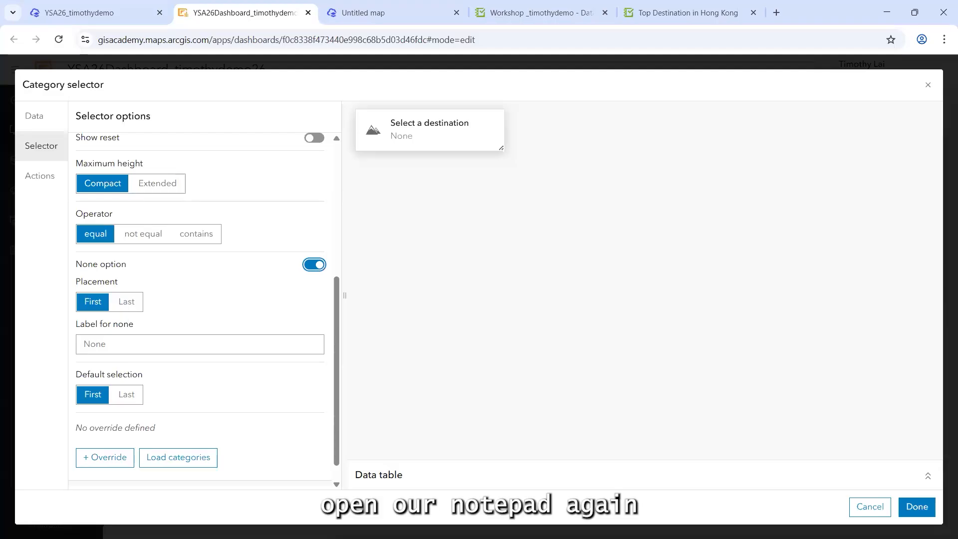
key(alt+Tab)
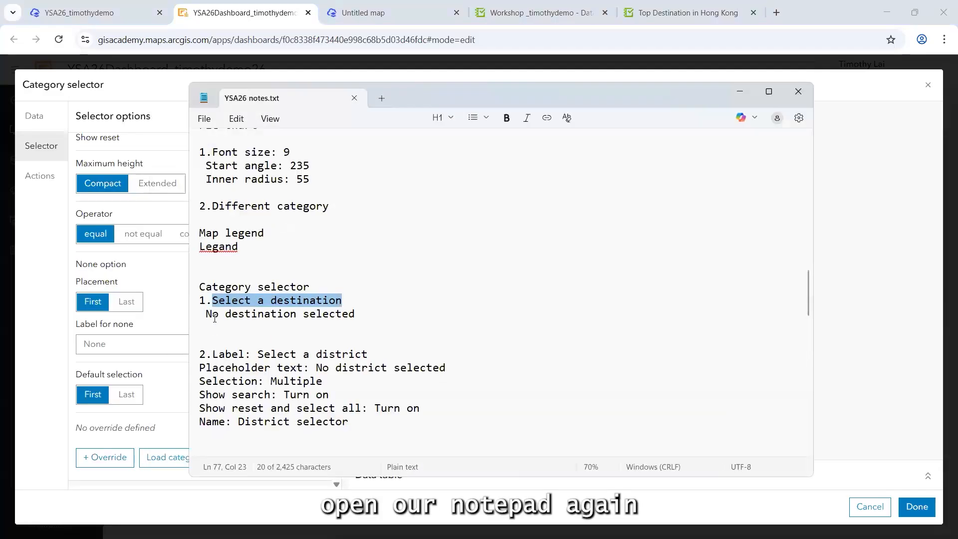
drag(206, 314, 355, 313)
key(ctrl+c)
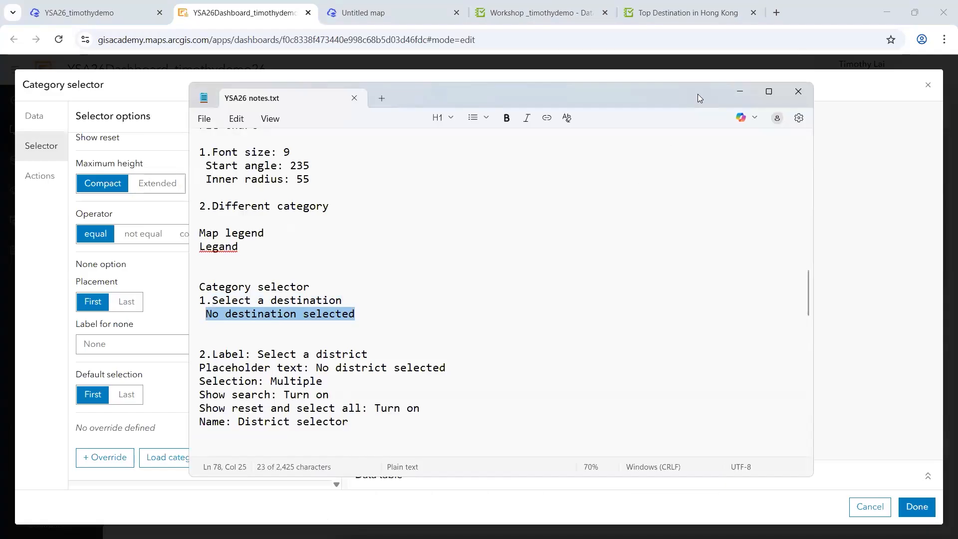
click(751, 93)
click(134, 347)
key(ctrl+v)
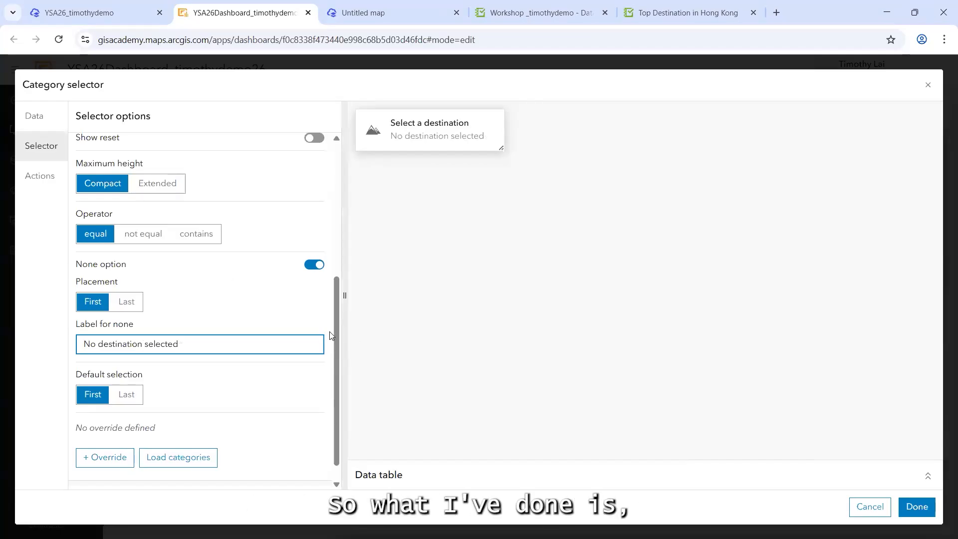
Step: Review the destination selector's label, search and None option settings, and check its searchable destination list in the preview
scroll(319, 214, up, 5)
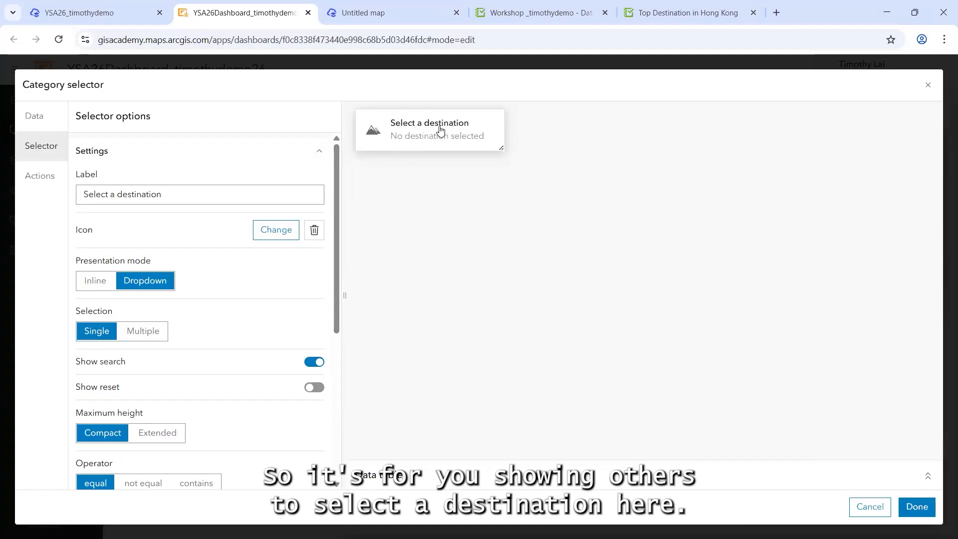
scroll(199, 210, down, 1)
scroll(295, 217, up, 1)
scroll(295, 216, up, 1)
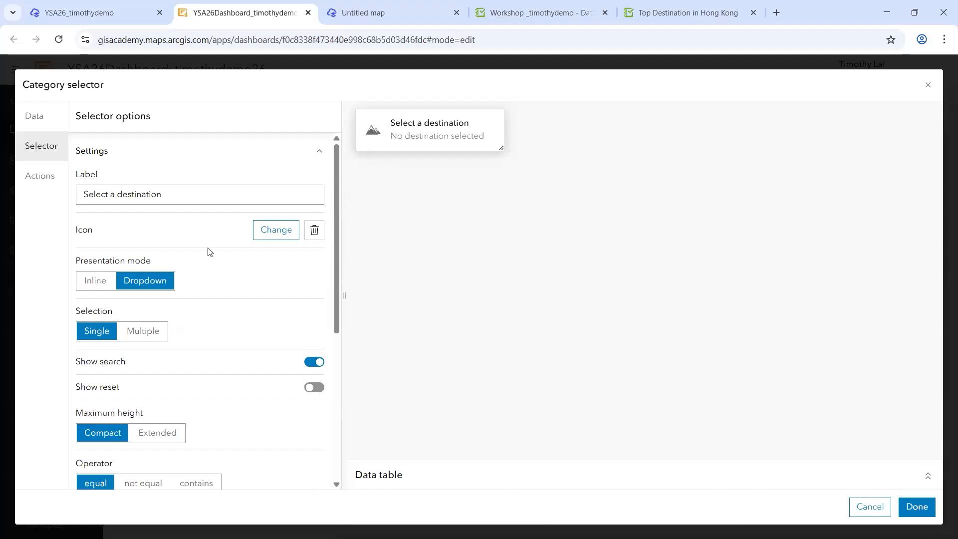
scroll(202, 250, down, 1)
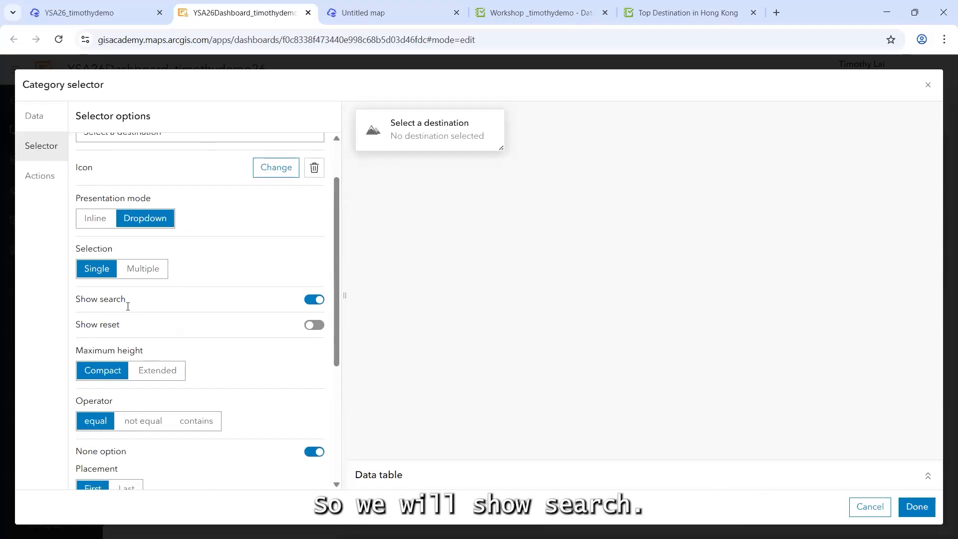
click(453, 144)
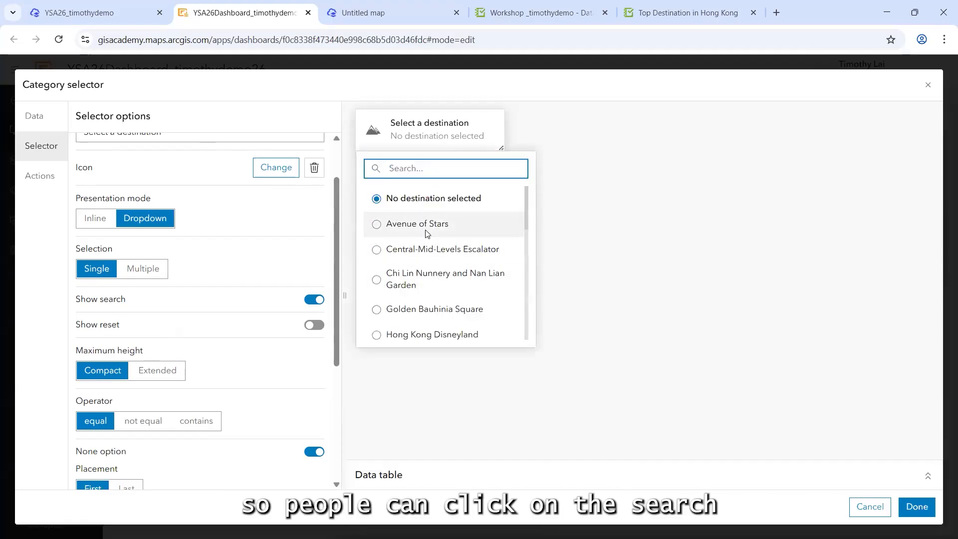
scroll(424, 234, down, 1)
scroll(425, 251, up, 1)
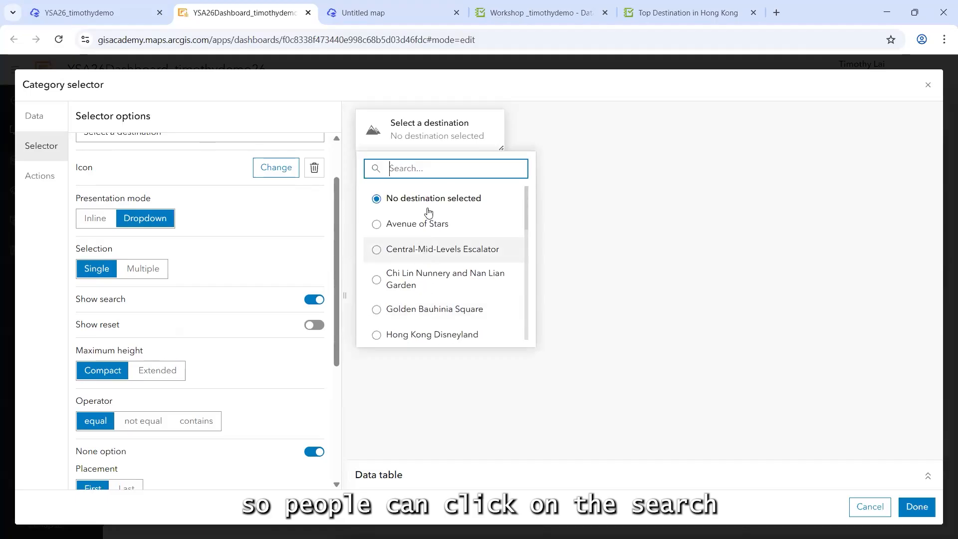
click(592, 234)
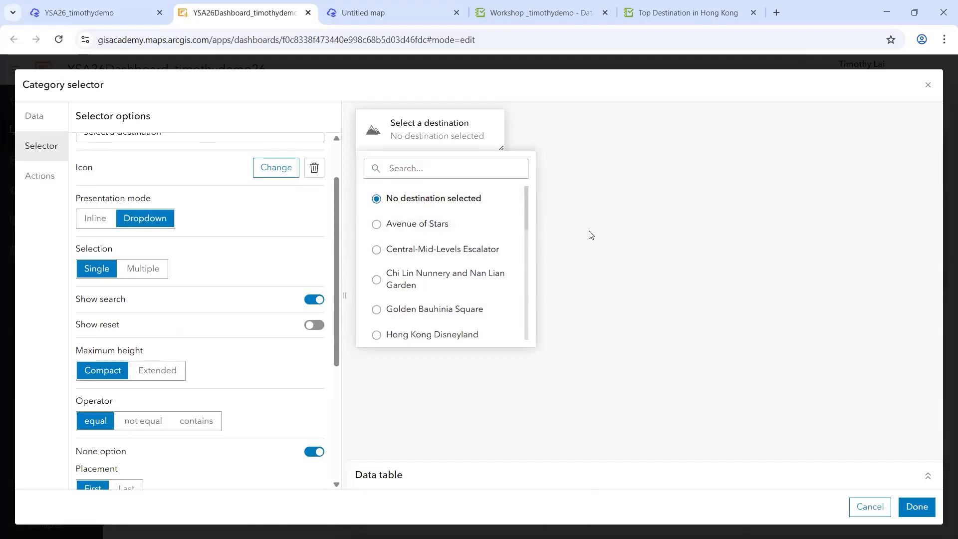
scroll(205, 251, down, 1)
scroll(204, 279, down, 1)
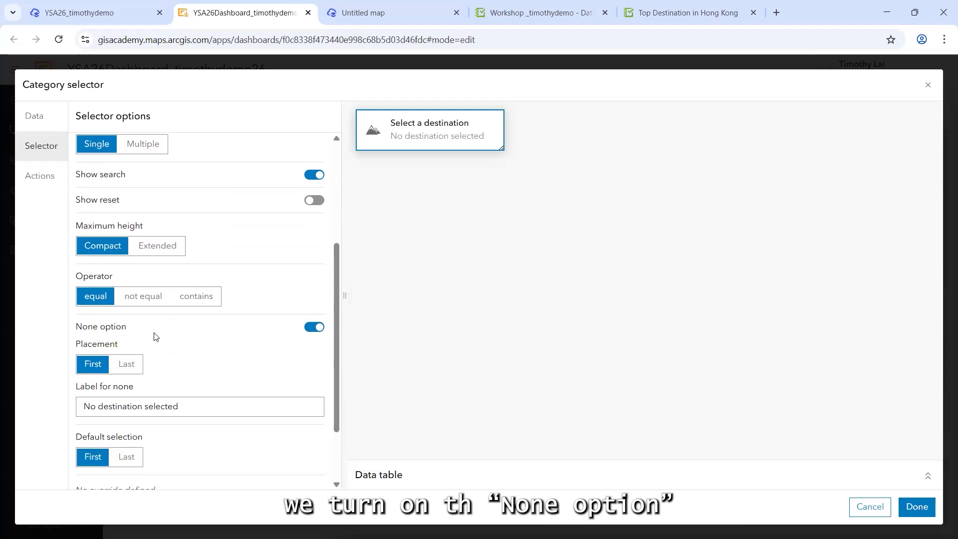
Step: Test the selector preview by choosing Avenue of Stars and resetting it to "No destination selected"
click(434, 128)
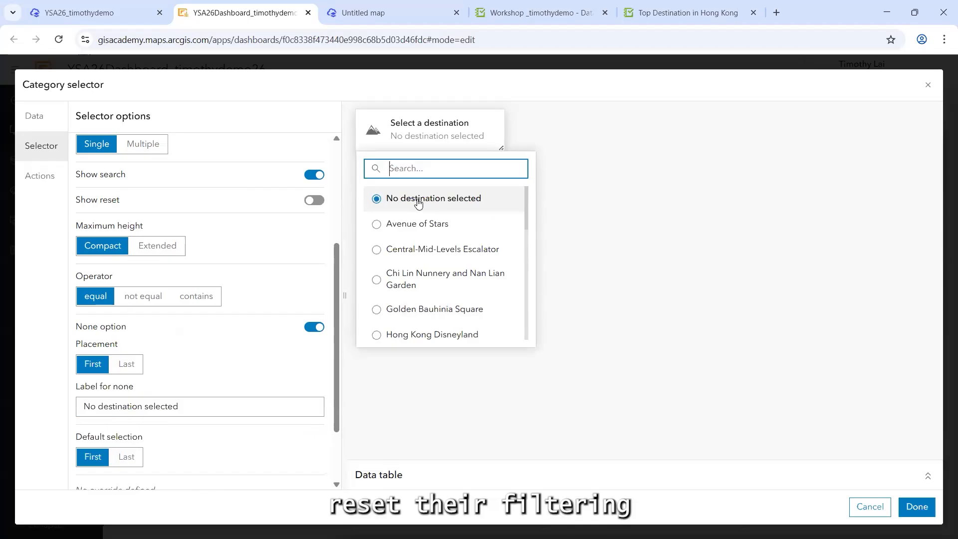
drag(338, 281, 326, 296)
scroll(225, 339, down, 3)
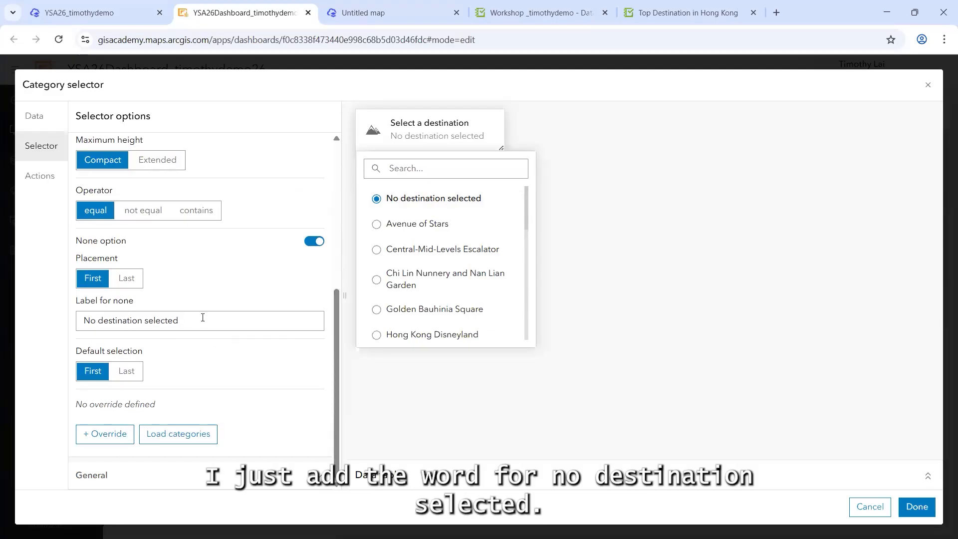
click(406, 224)
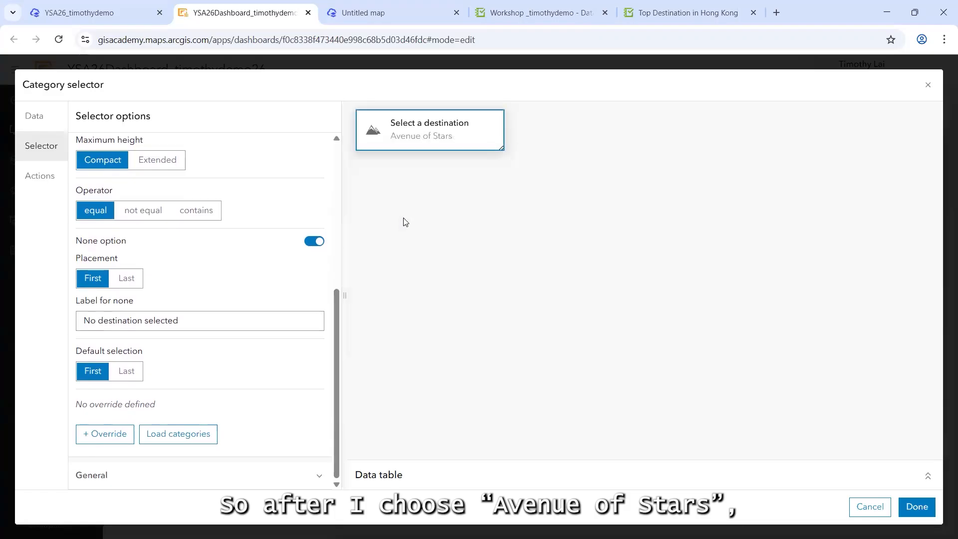
click(441, 140)
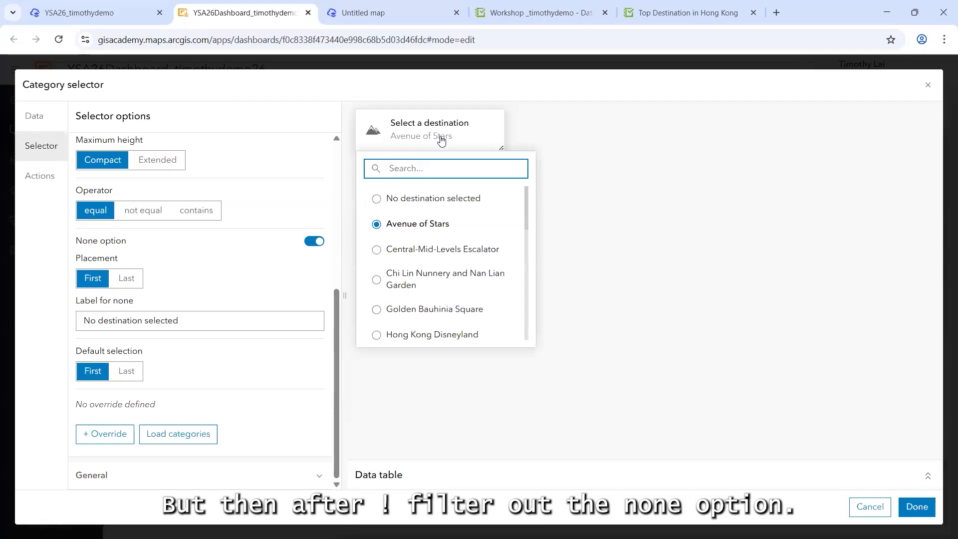
click(378, 200)
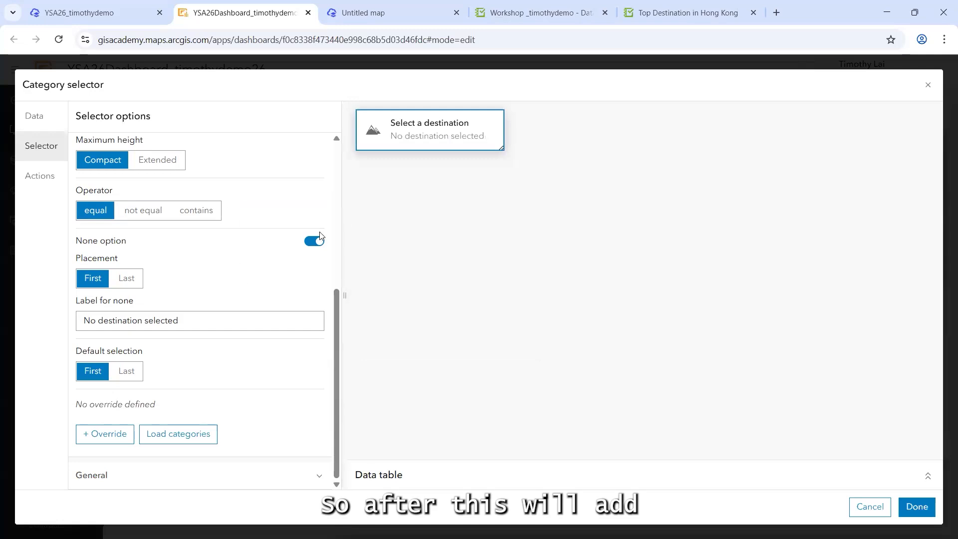
Step: Finish the destination selector and add another category selector to the dashboard header
click(921, 512)
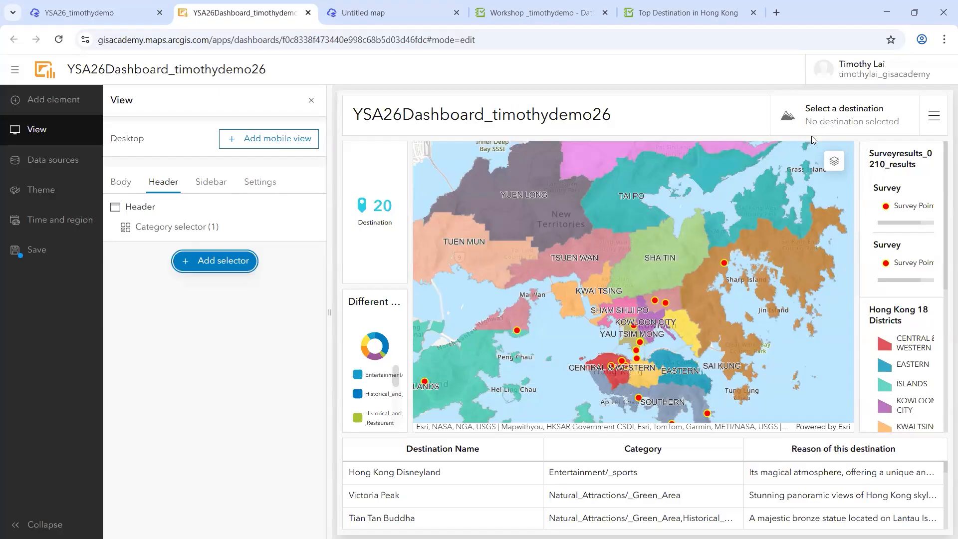
click(236, 261)
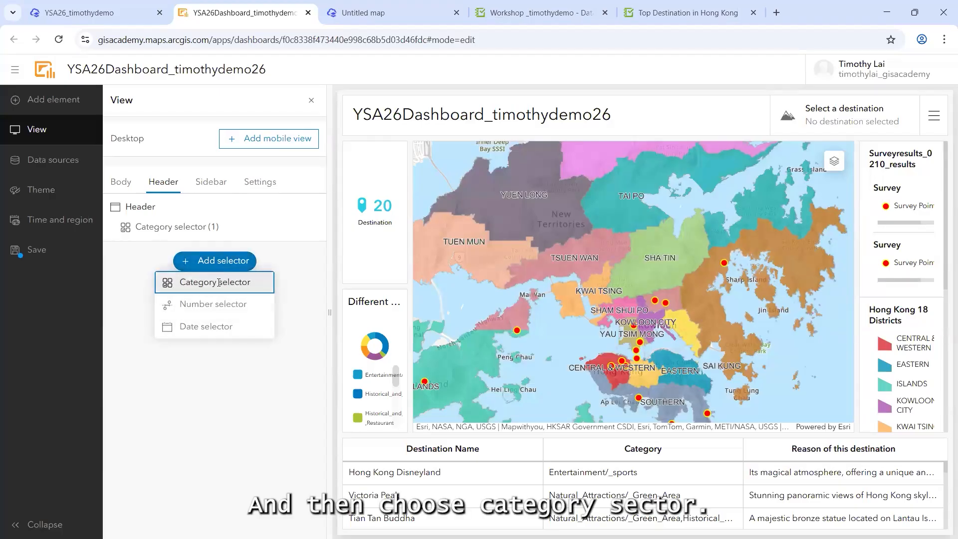
click(218, 285)
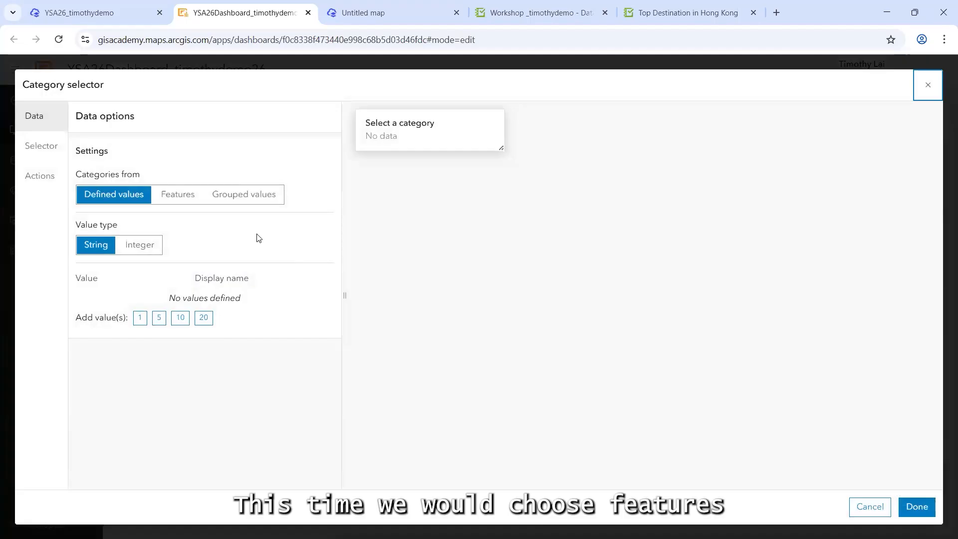
Step: Take the new selector's categories from the Hong Kong 18 Districts layer's features and add the ENAME field to its template
click(184, 195)
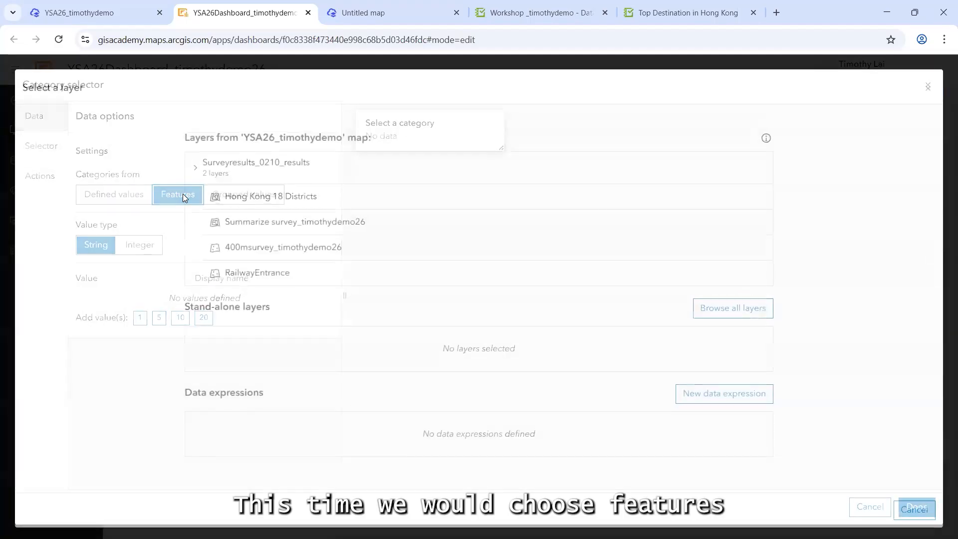
click(279, 197)
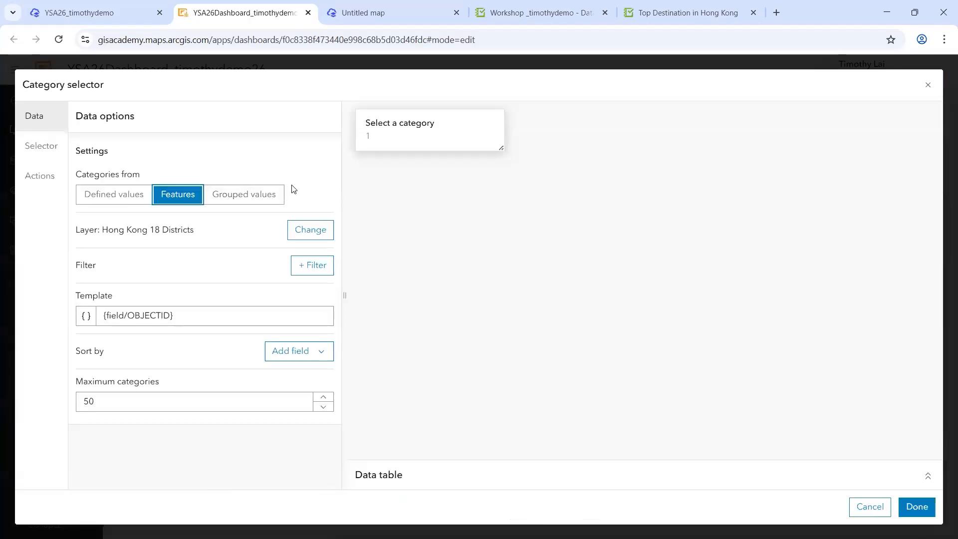
click(86, 317)
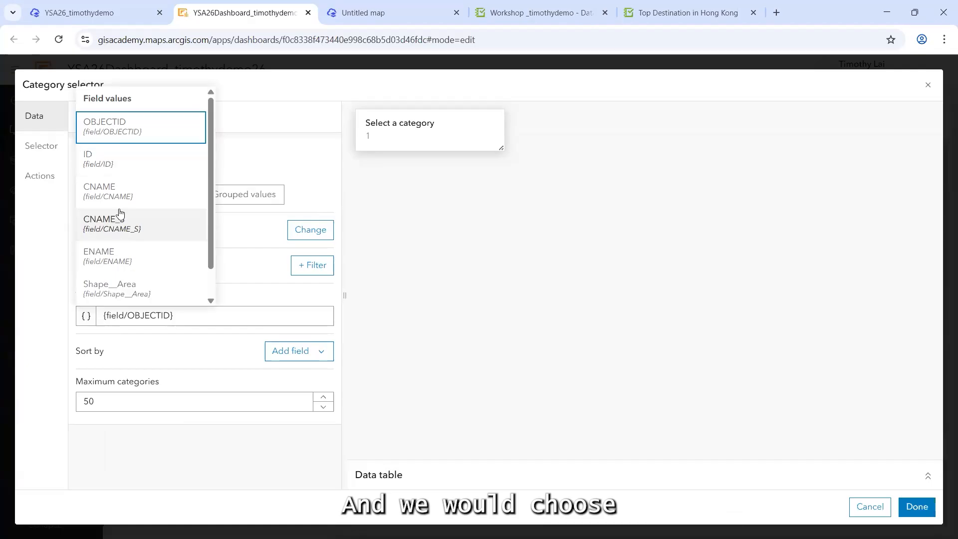
scroll(120, 214, down, 1)
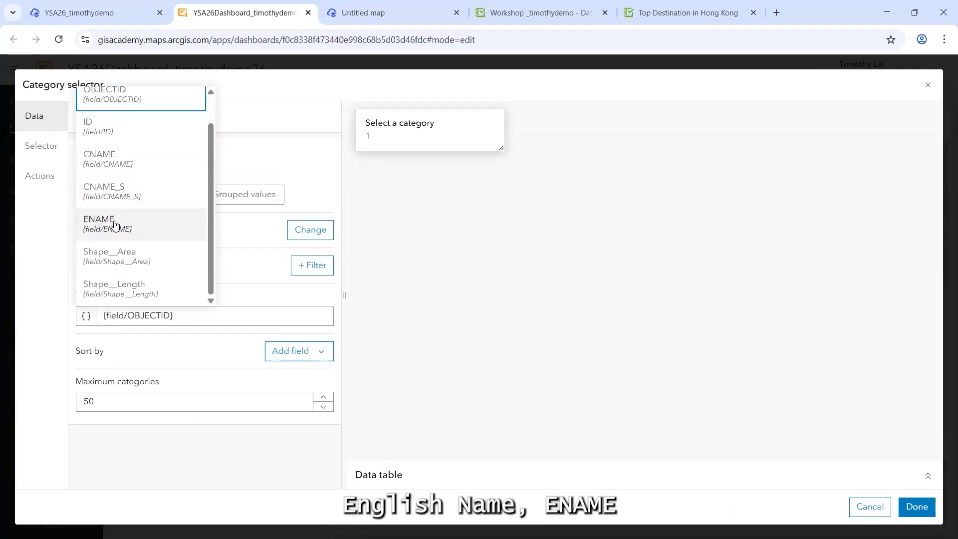
click(114, 224)
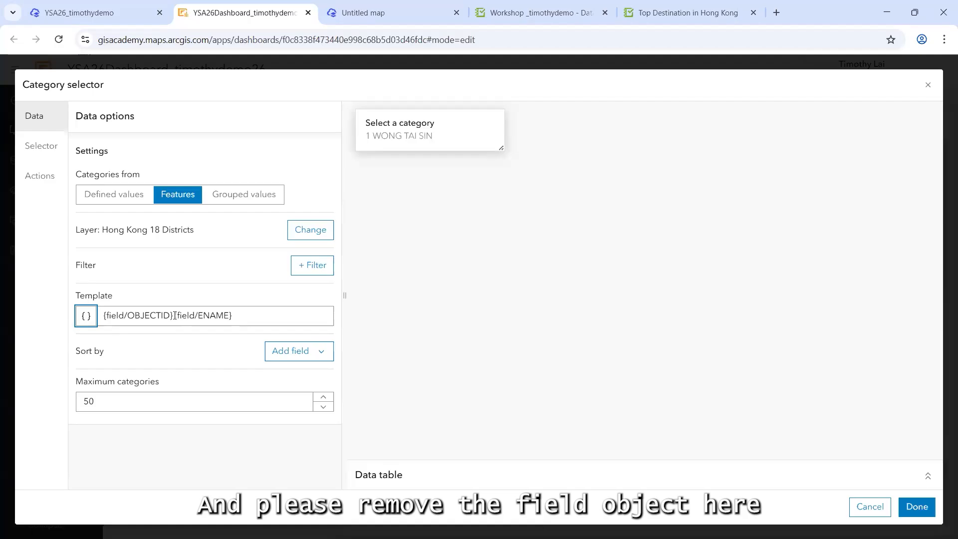
Step: Remove the OBJECTID field from the category template so that it contains only {field/ENAME}
drag(173, 315, 93, 323)
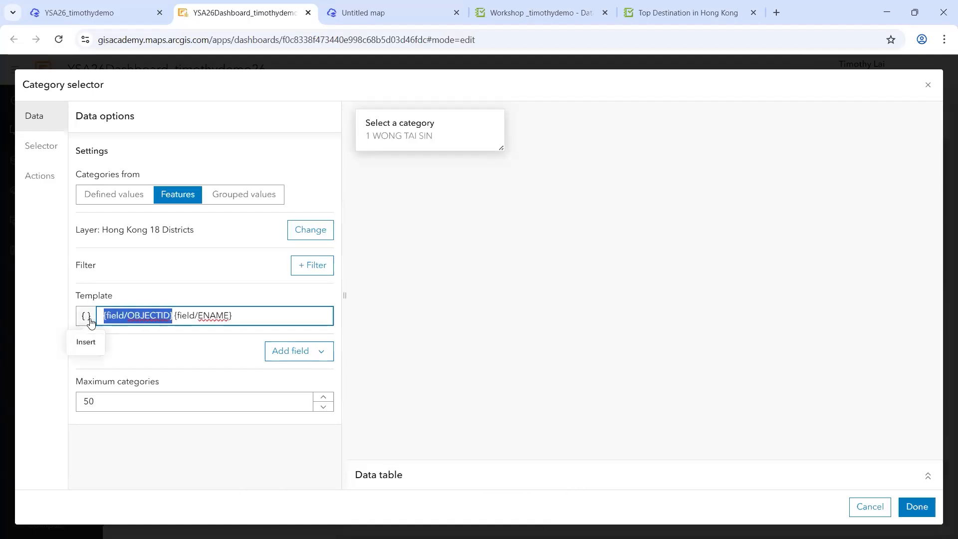
key(BackSpace)
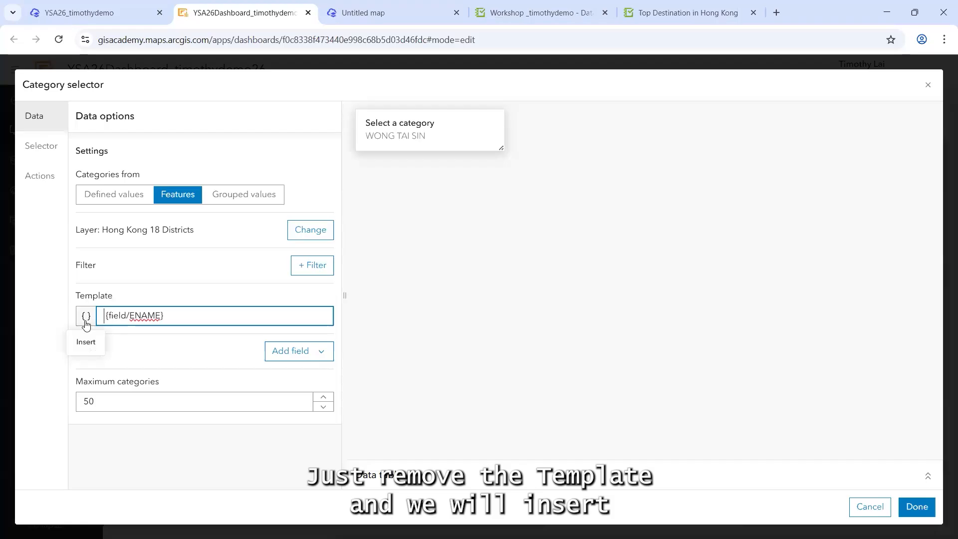
click(86, 323)
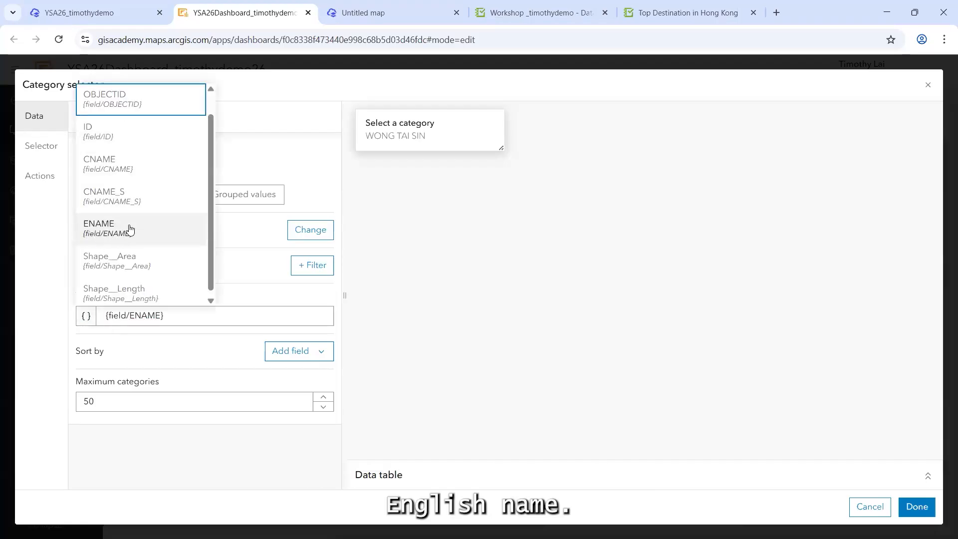
click(314, 149)
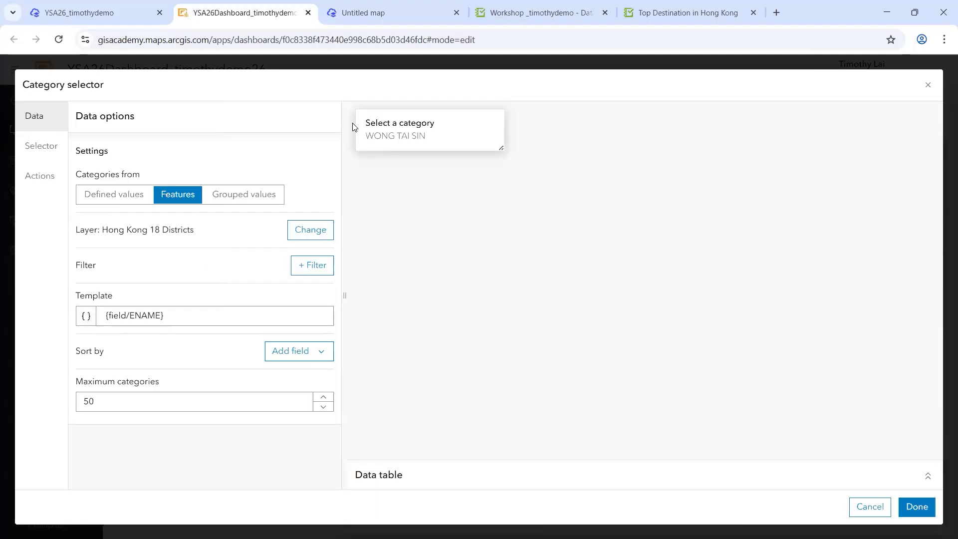
Step: Set the selector's label to "Select a district", copying the text from YSA26 notes.txt in Notepad
click(50, 152)
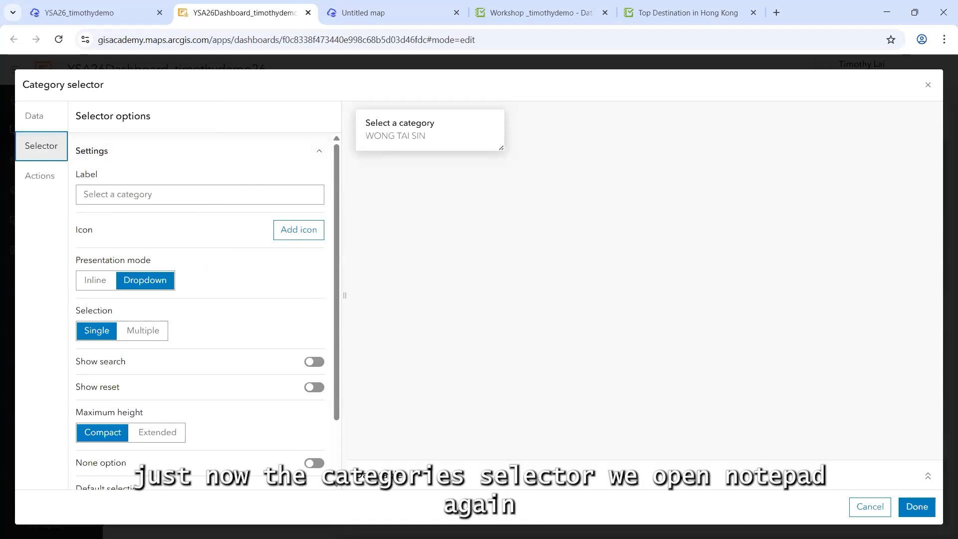
key(alt+Tab)
scroll(264, 308, down, 1)
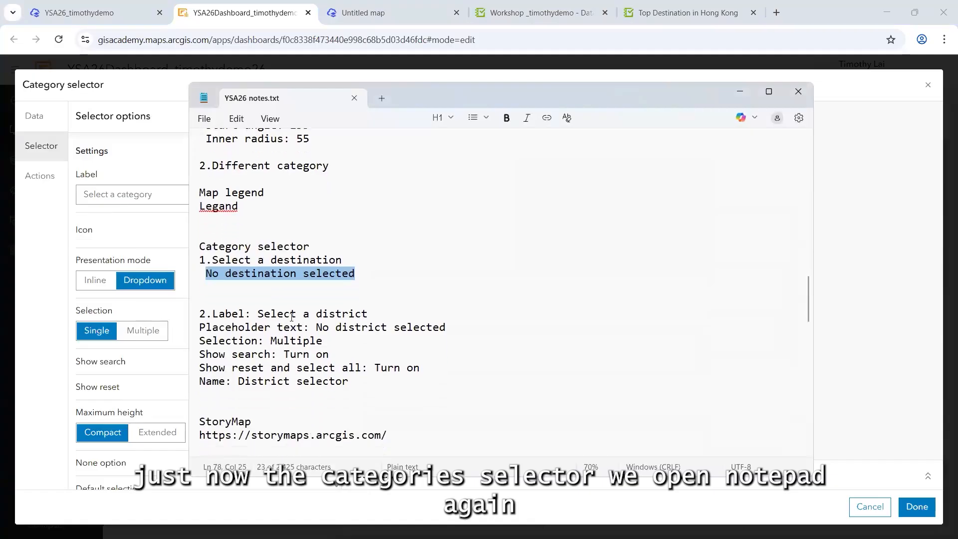
drag(258, 313, 369, 312)
key(ctrl+c)
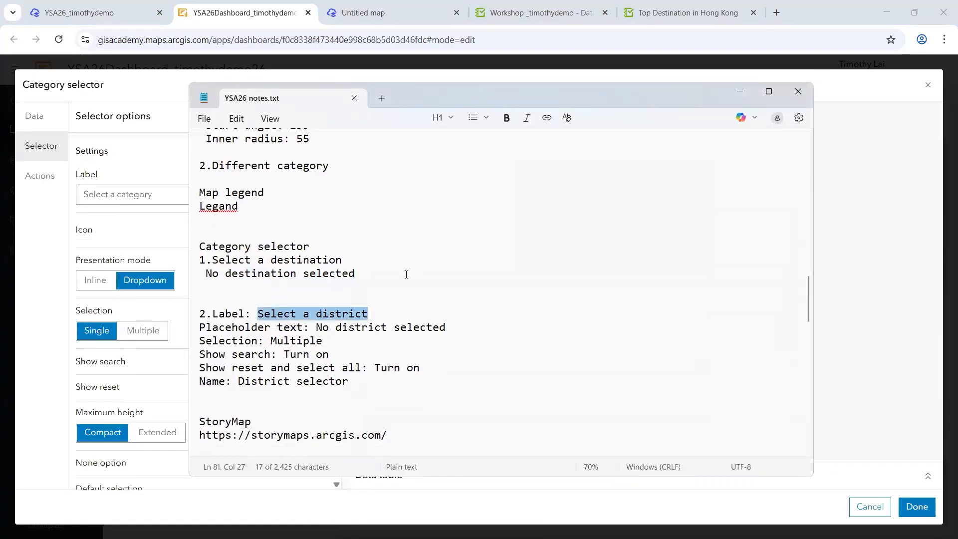
click(739, 90)
click(107, 193)
key(ctrl+v)
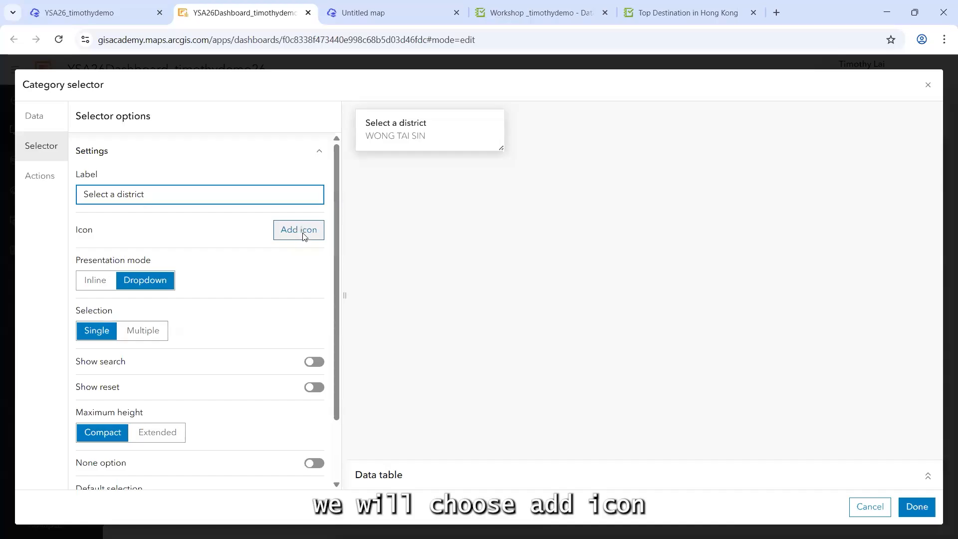
Step: Add the tall buildings icon from the Hub icon set to the selector
click(303, 236)
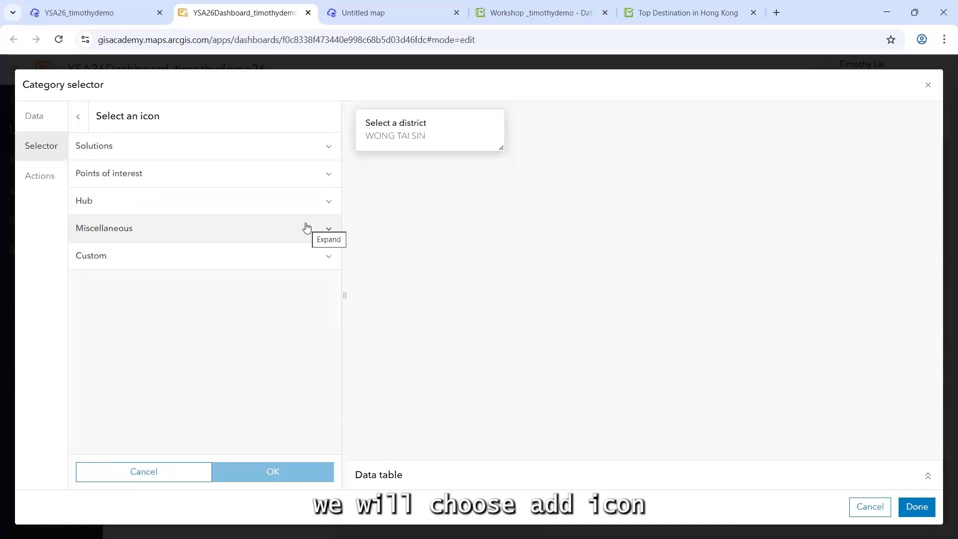
click(163, 201)
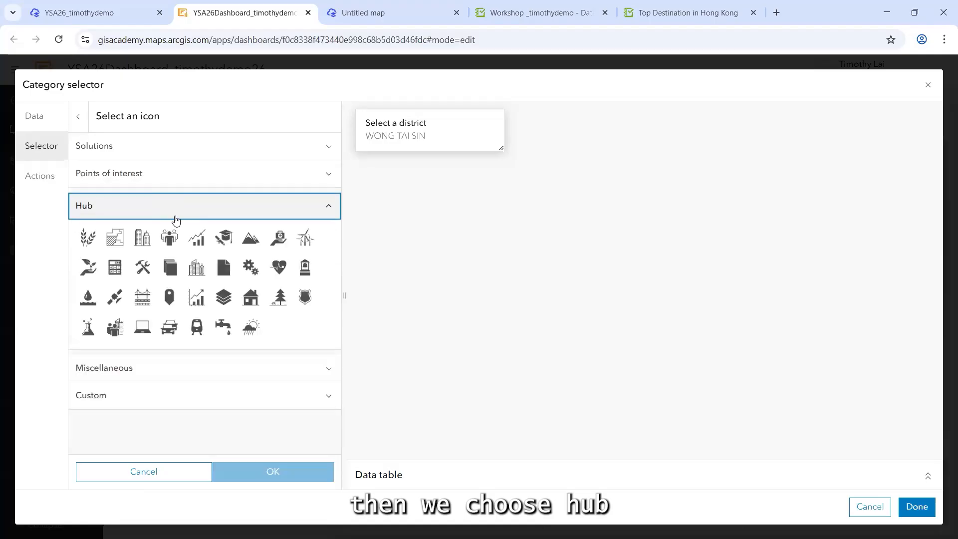
click(142, 238)
click(288, 473)
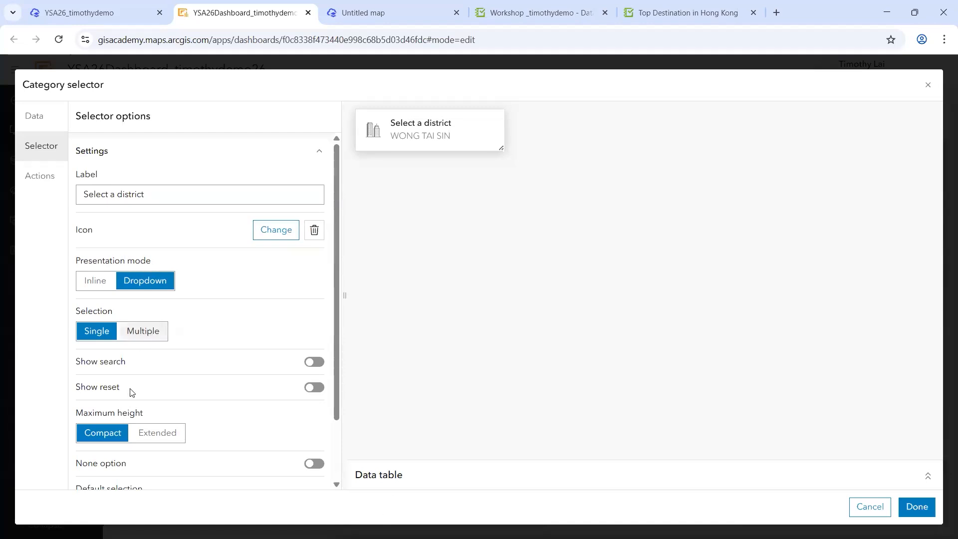
Step: Allow multiple selection and turn on both Show search and Show reset and select all
click(150, 336)
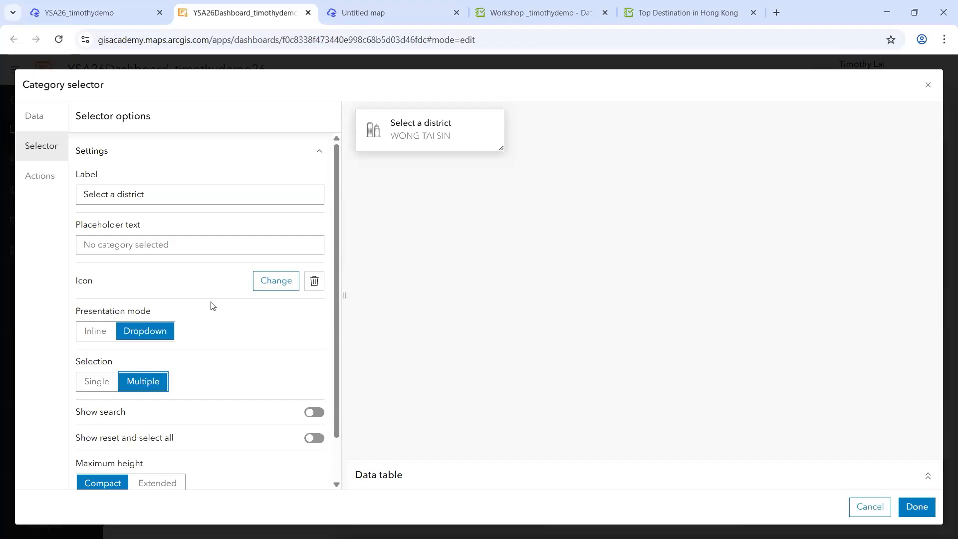
scroll(235, 310, down, 1)
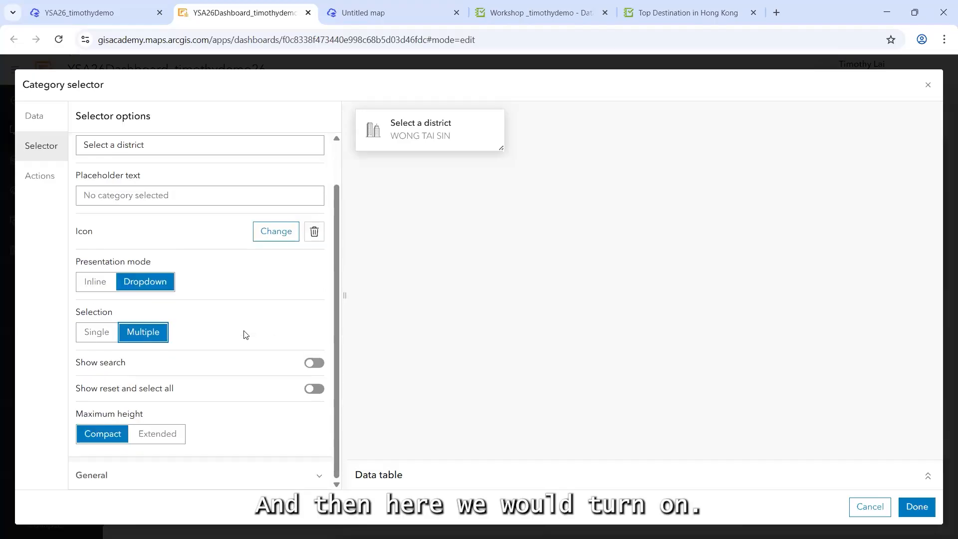
click(313, 365)
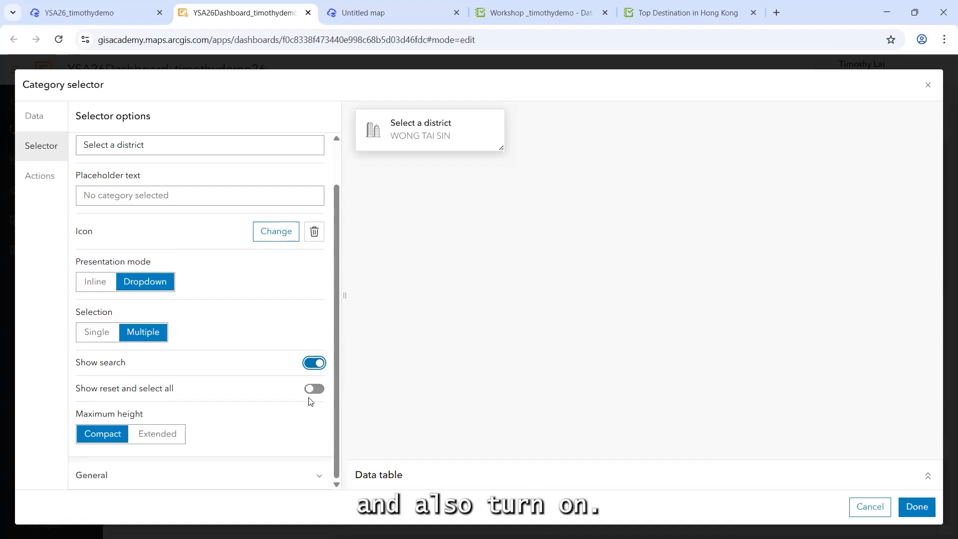
click(315, 388)
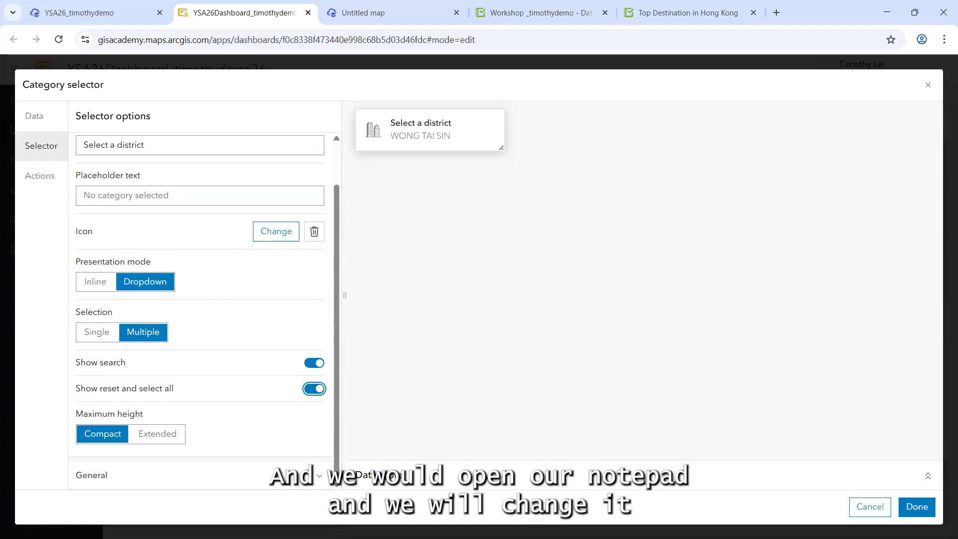
Step: Set the placeholder text to "No district selected", copying it from the Notepad notes
key(alt+Tab)
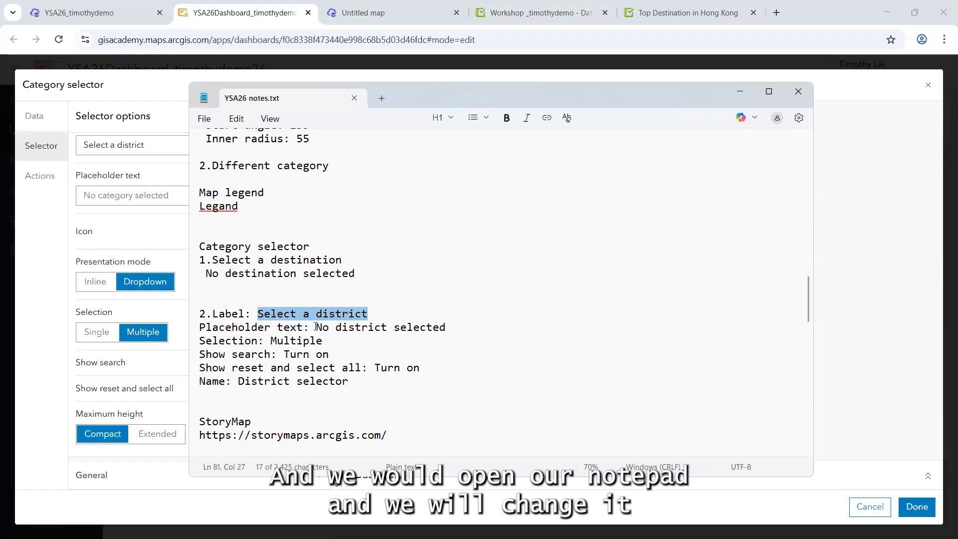
drag(316, 327, 431, 337)
key(ctrl+c)
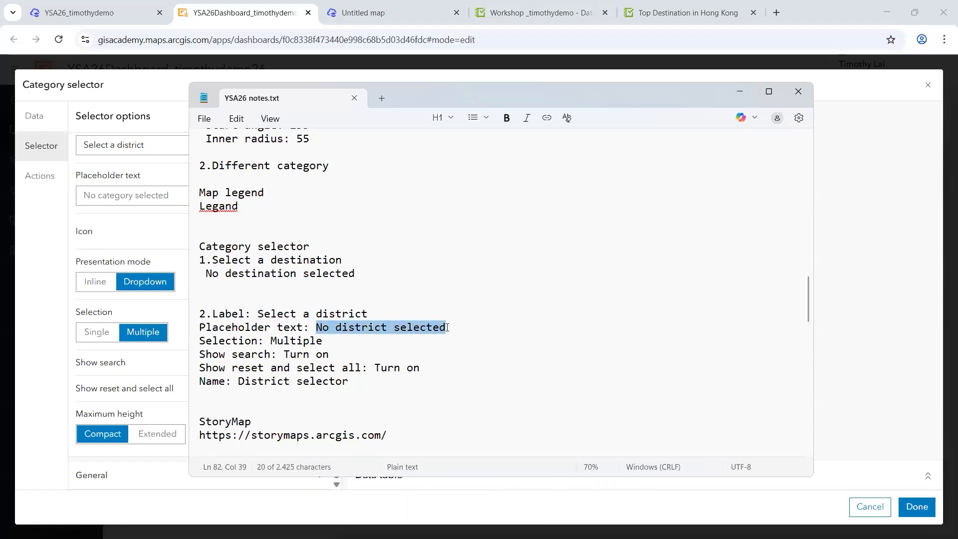
click(744, 87)
click(122, 194)
key(ctrl+v)
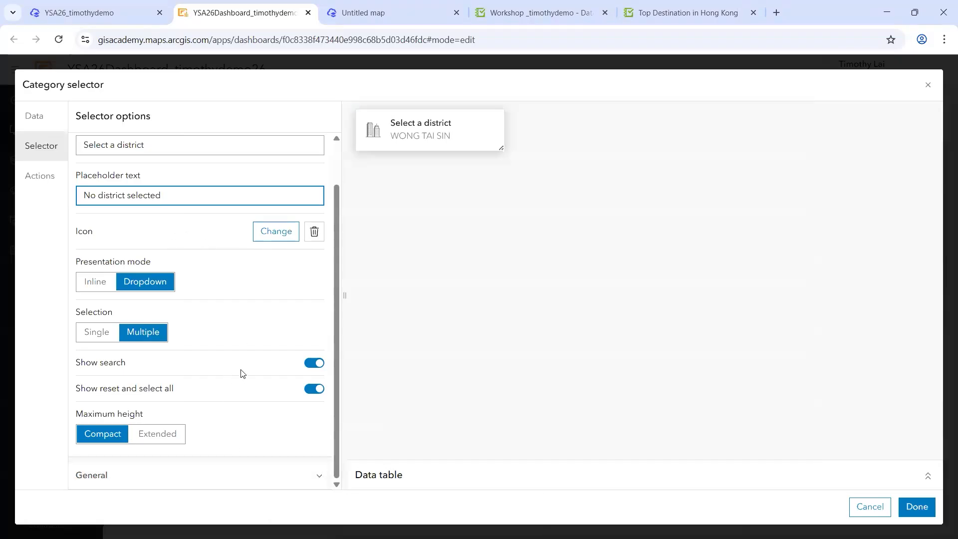
Step: Rename the element in its general settings as "District selector", copying the name from the Notepad notes
click(152, 480)
scroll(186, 357, down, 3)
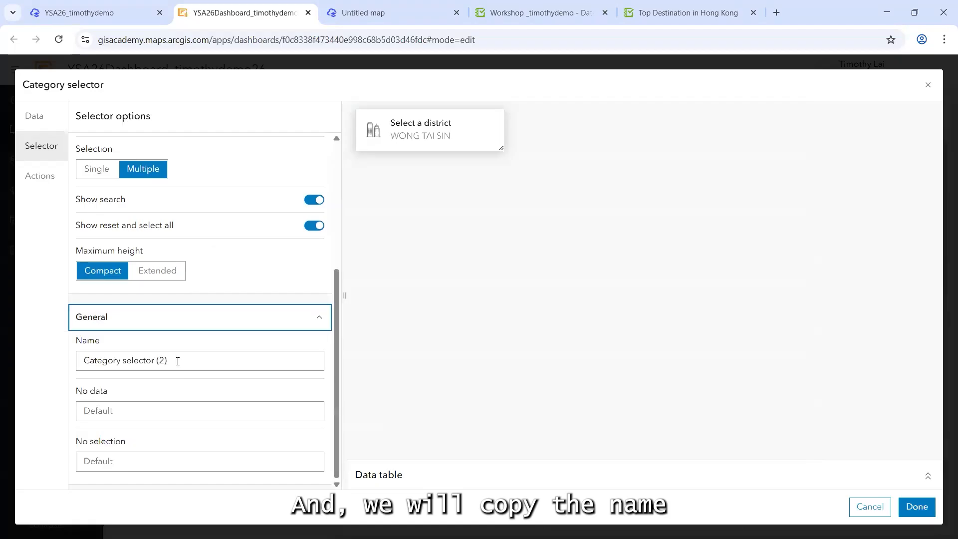
drag(173, 363, 49, 364)
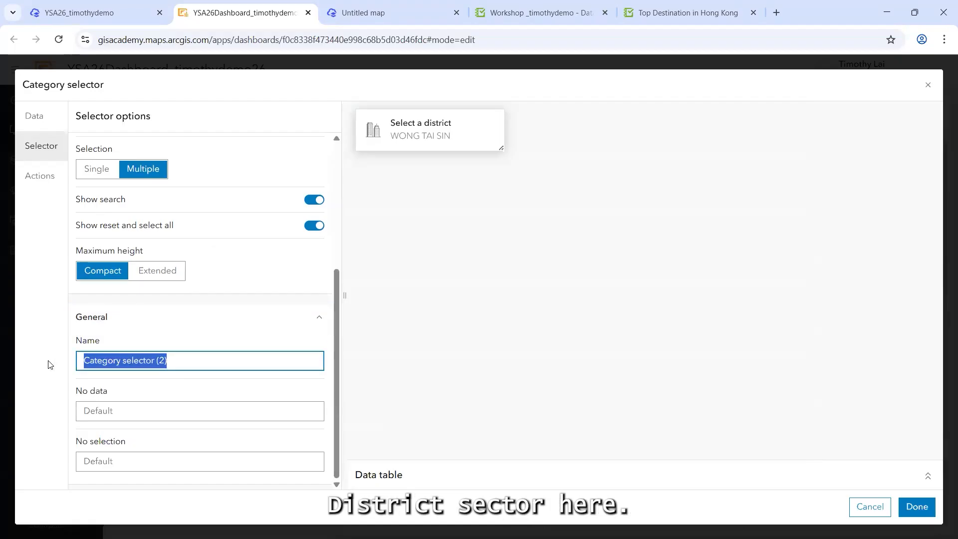
key(ctrl+x)
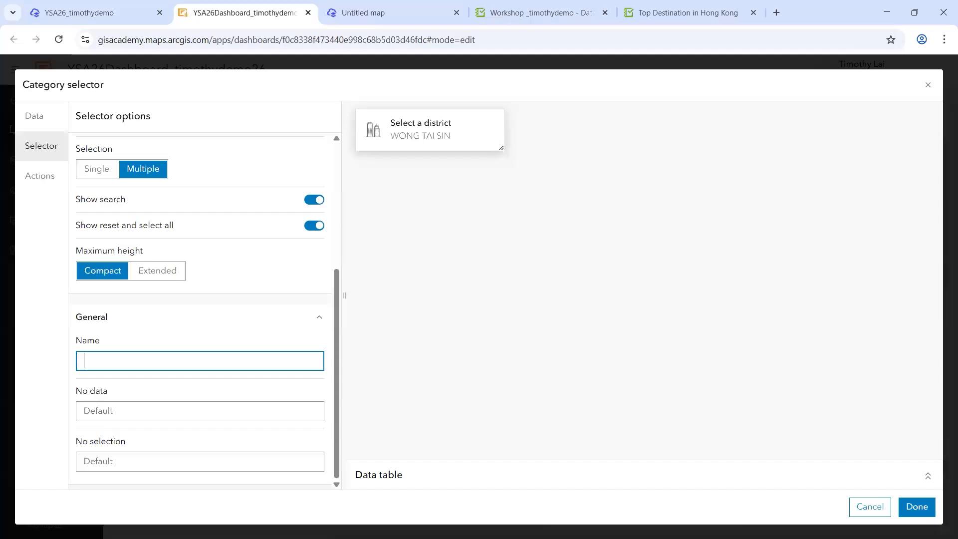
key(alt+Tab)
drag(240, 382, 354, 383)
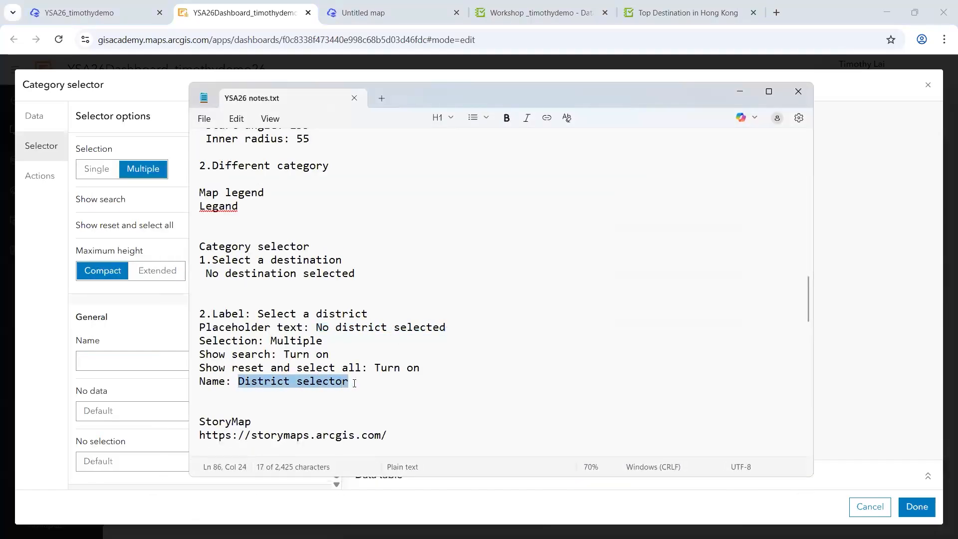
click(105, 360)
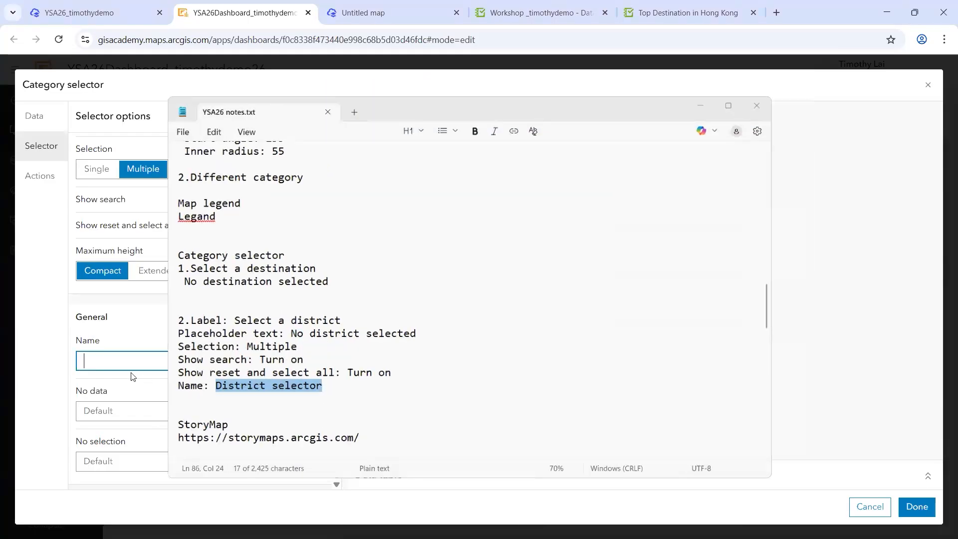
key(ctrl+v)
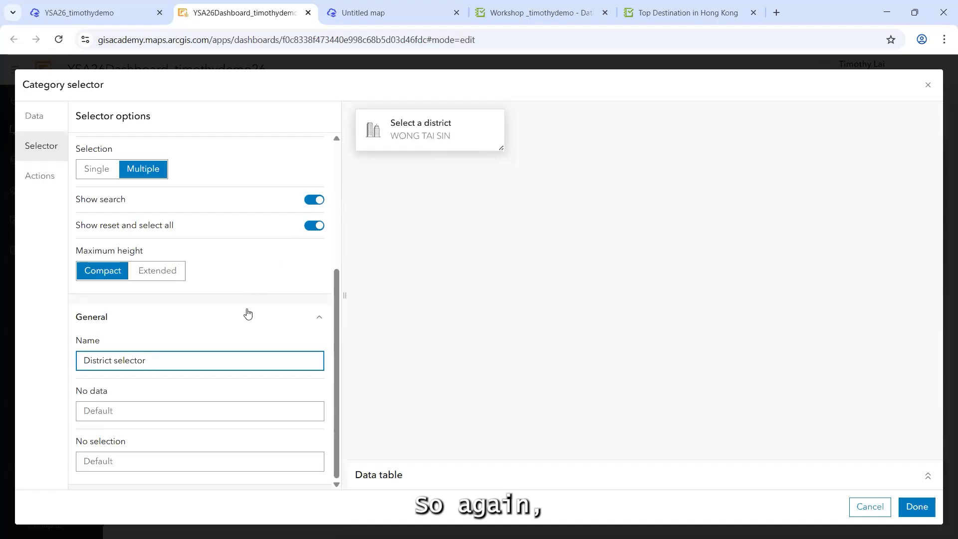
Step: Review the selector settings and test the preview's district list by adding Kowloon City and Kwun Tong and resetting the selection
scroll(248, 313, up, 5)
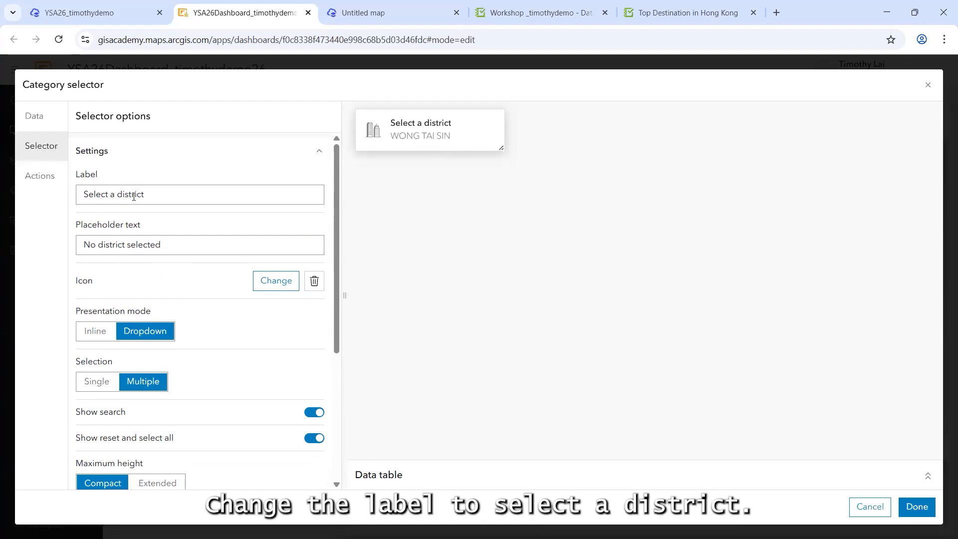
scroll(142, 240, down, 1)
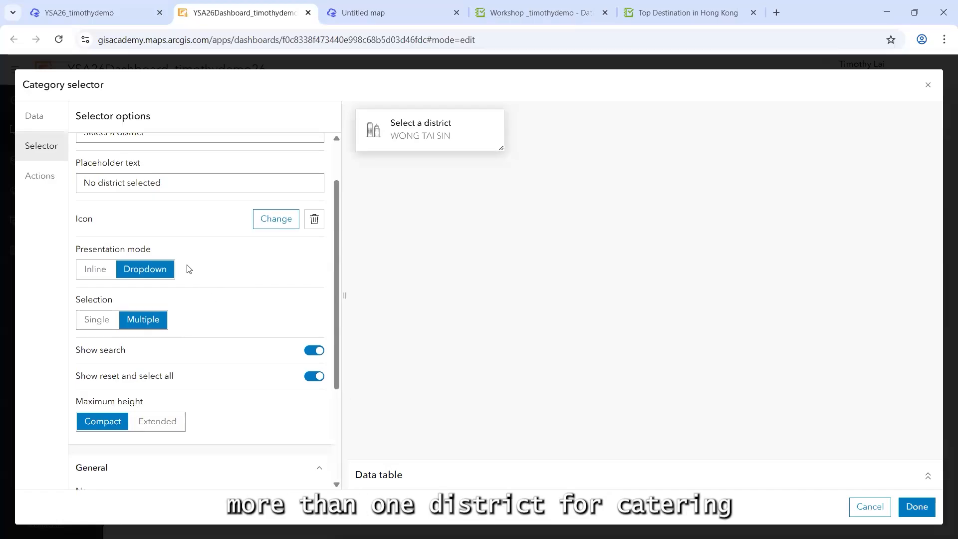
scroll(185, 264, up, 2)
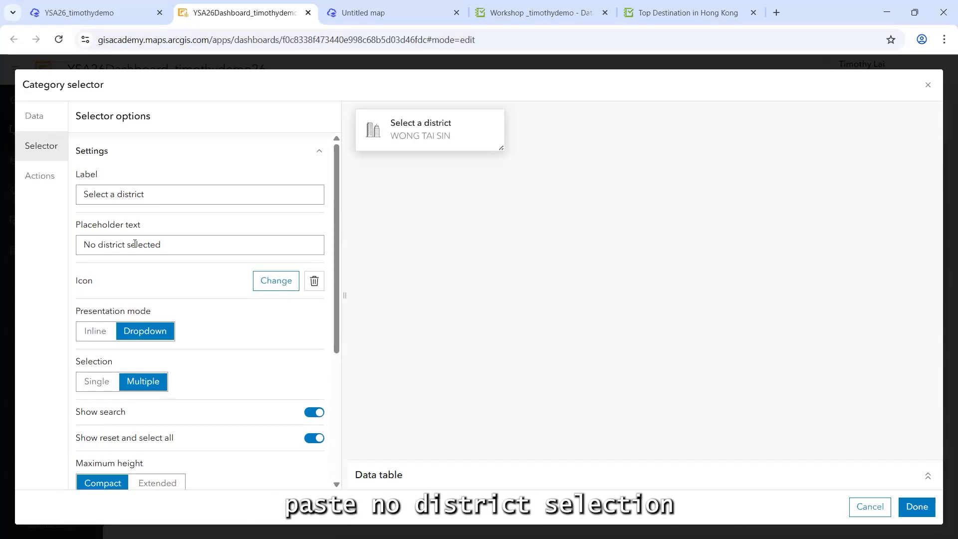
scroll(187, 218, down, 3)
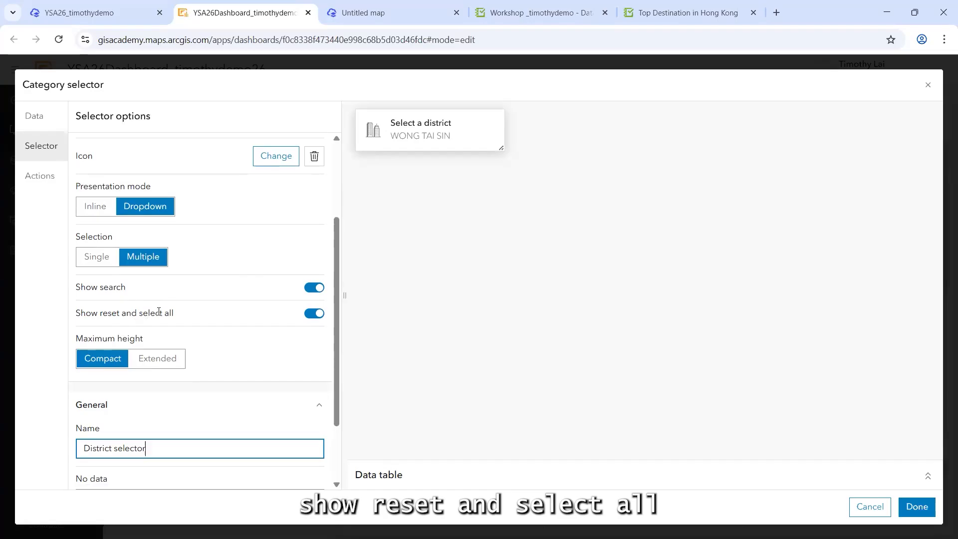
scroll(188, 279, down, 2)
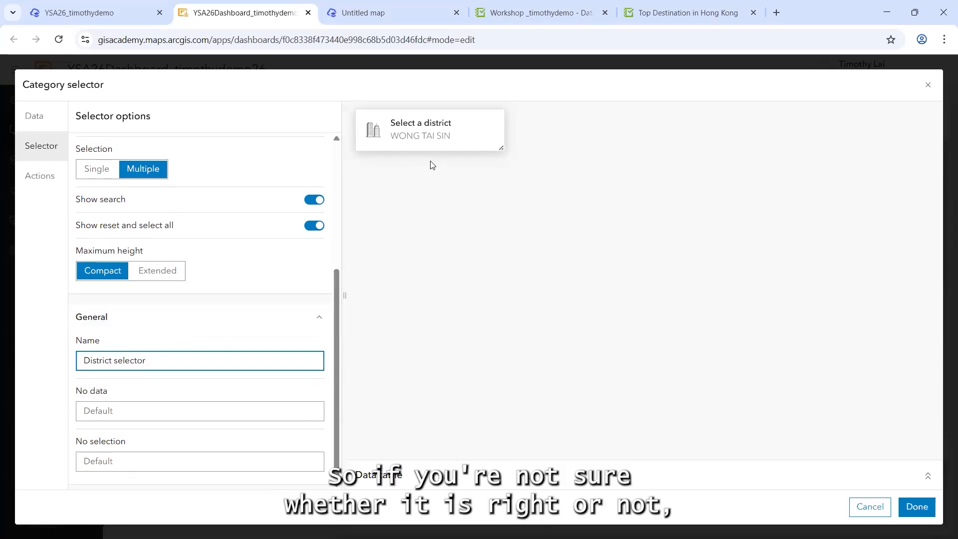
click(427, 135)
scroll(426, 234, down, 4)
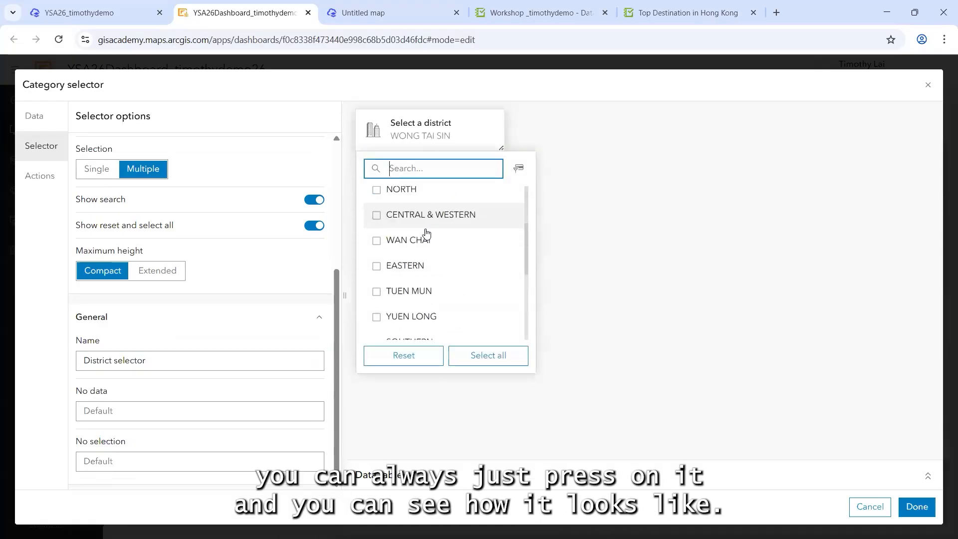
scroll(427, 233, down, 3)
scroll(426, 232, up, 6)
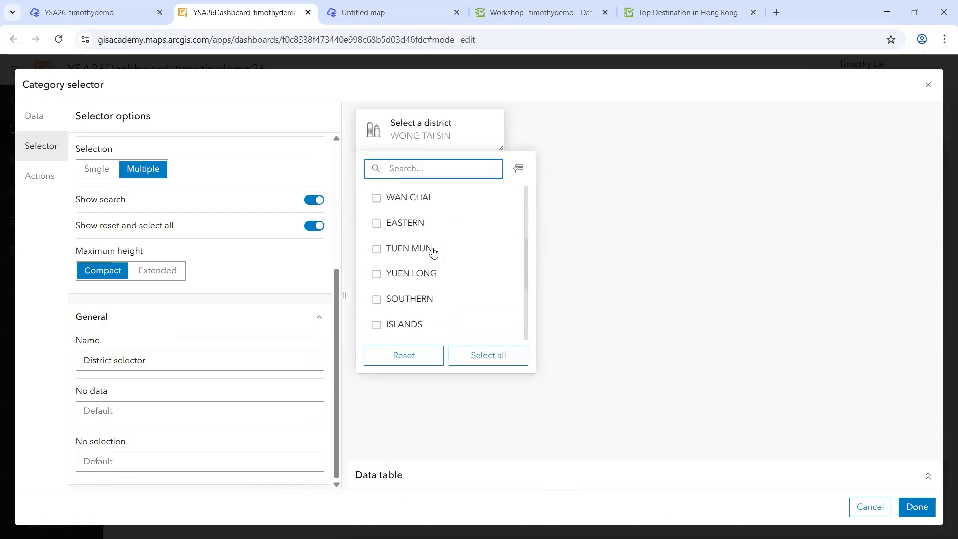
click(424, 224)
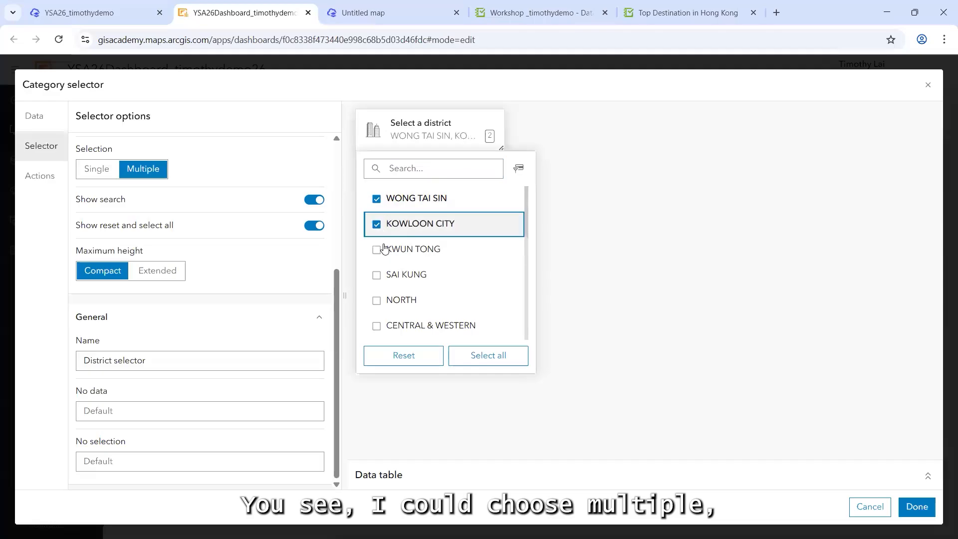
click(399, 249)
click(486, 359)
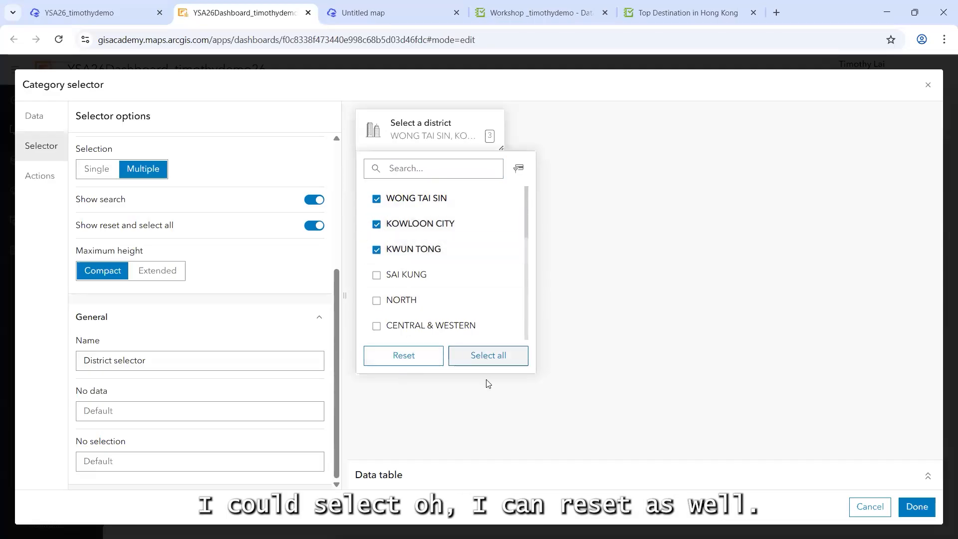
click(429, 357)
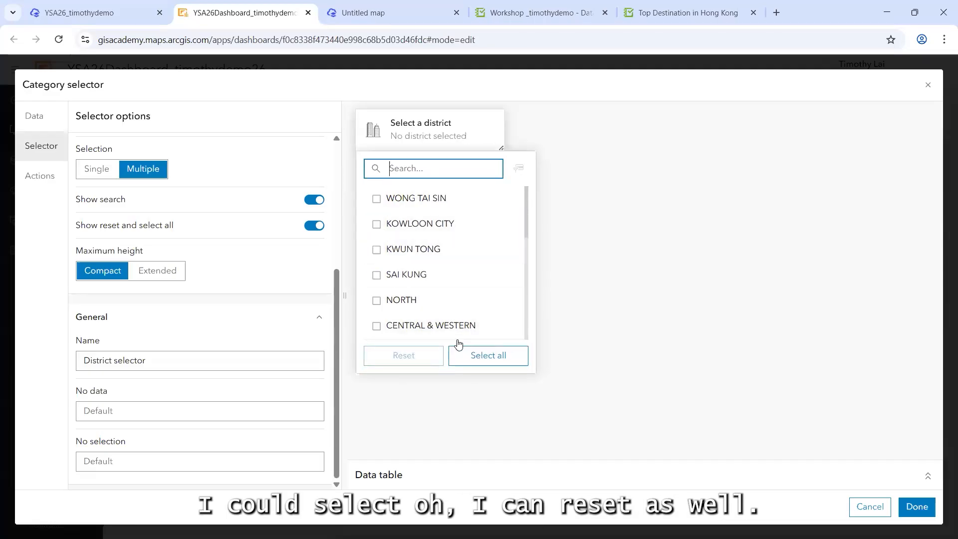
click(548, 210)
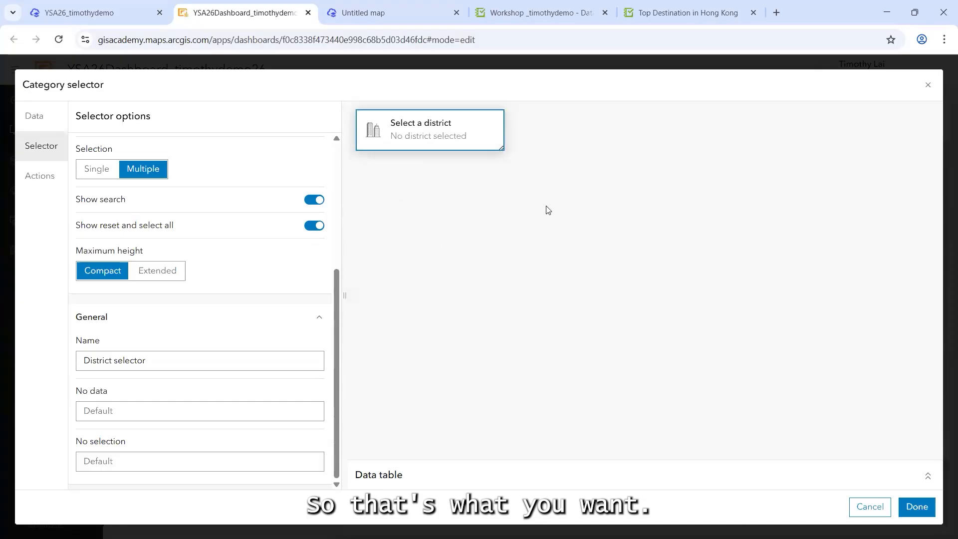
Step: Apply the district selector configuration and check the destination selector's option list in the dashboard header
click(914, 508)
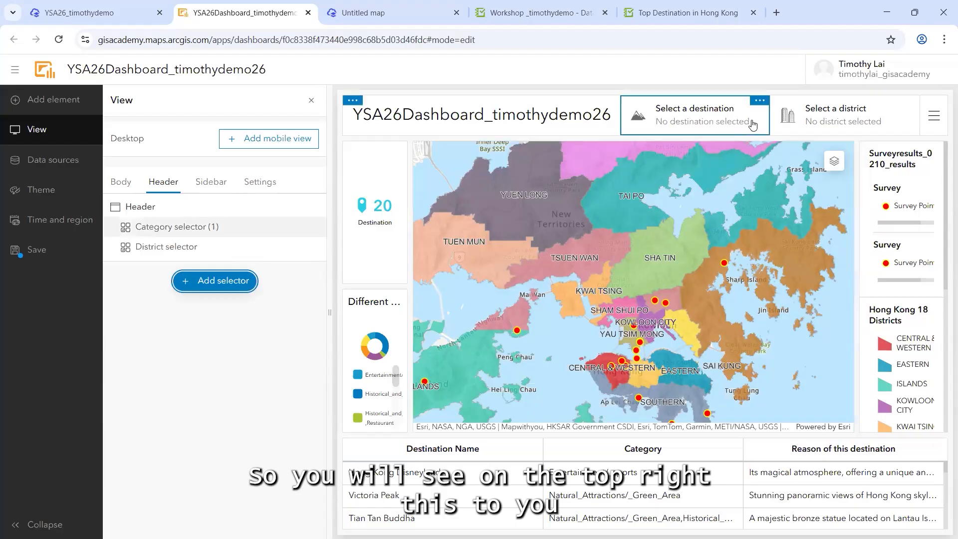
click(723, 114)
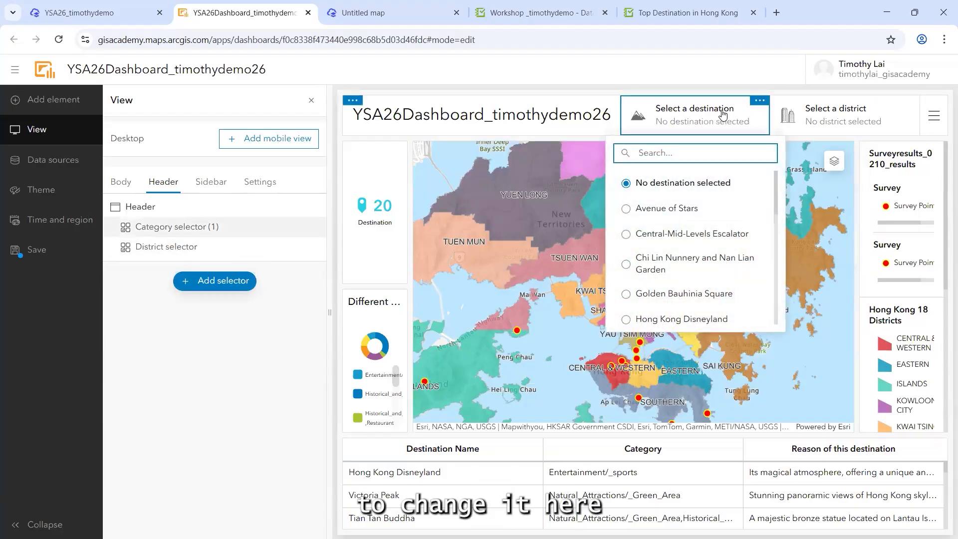
click(717, 110)
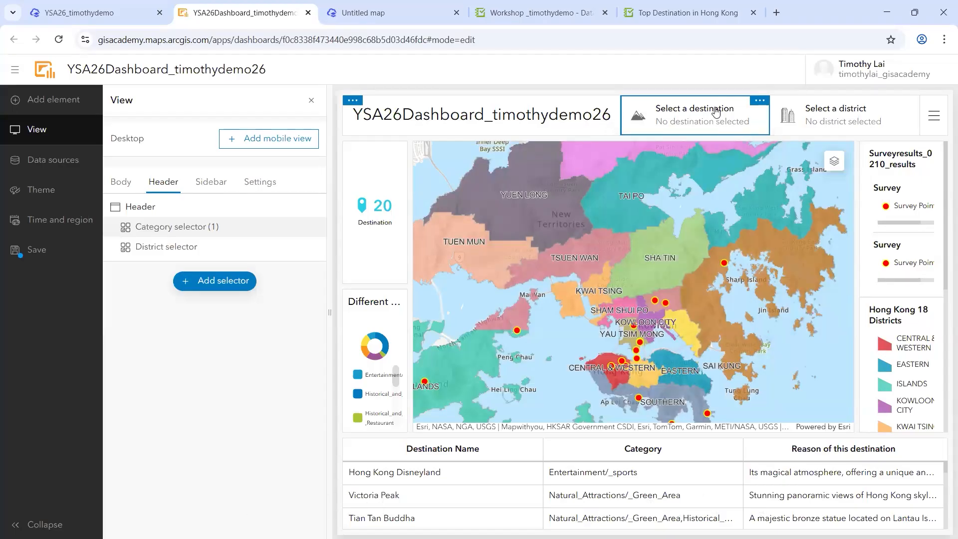
Step: Configure the destination category selector to filter the map's first Survey layer and Table (1) when its selection changes
mouse_move(216, 228)
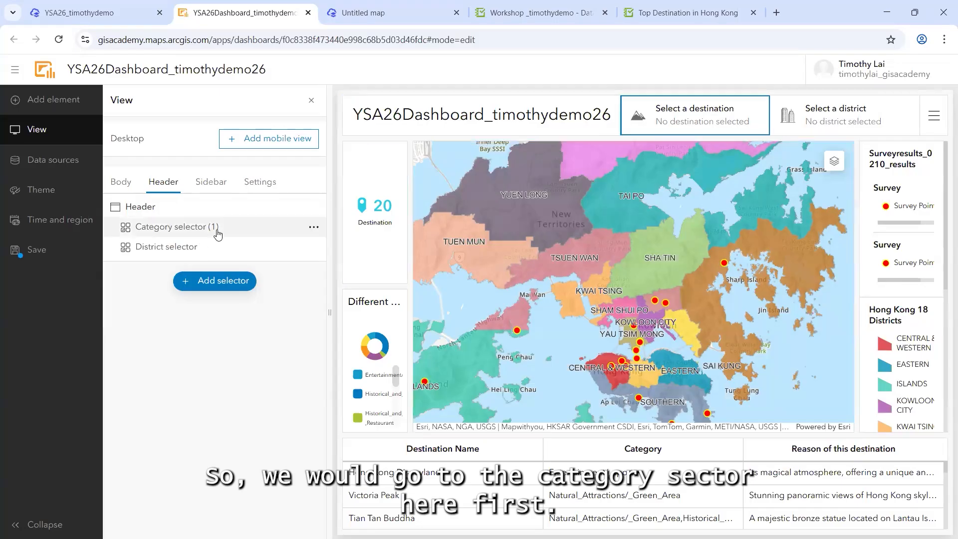
click(315, 229)
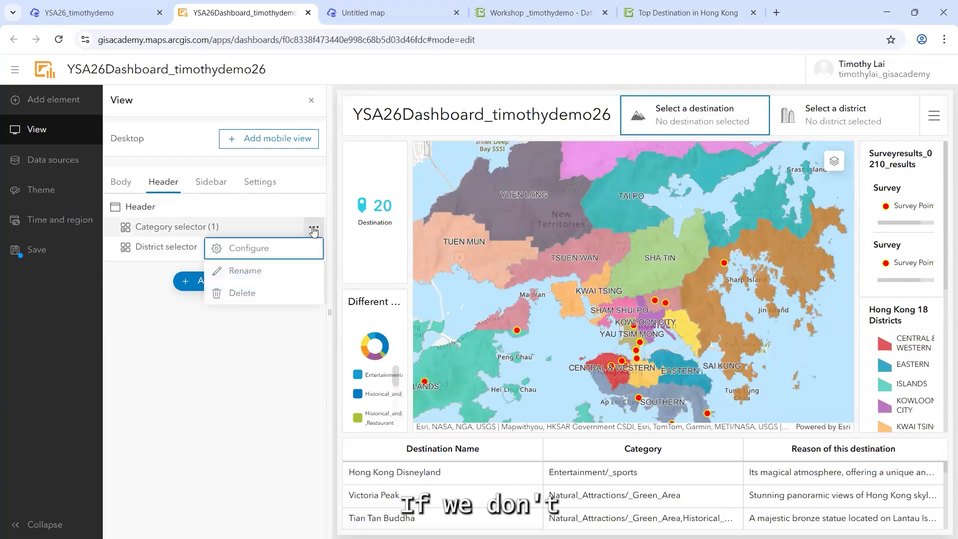
click(270, 247)
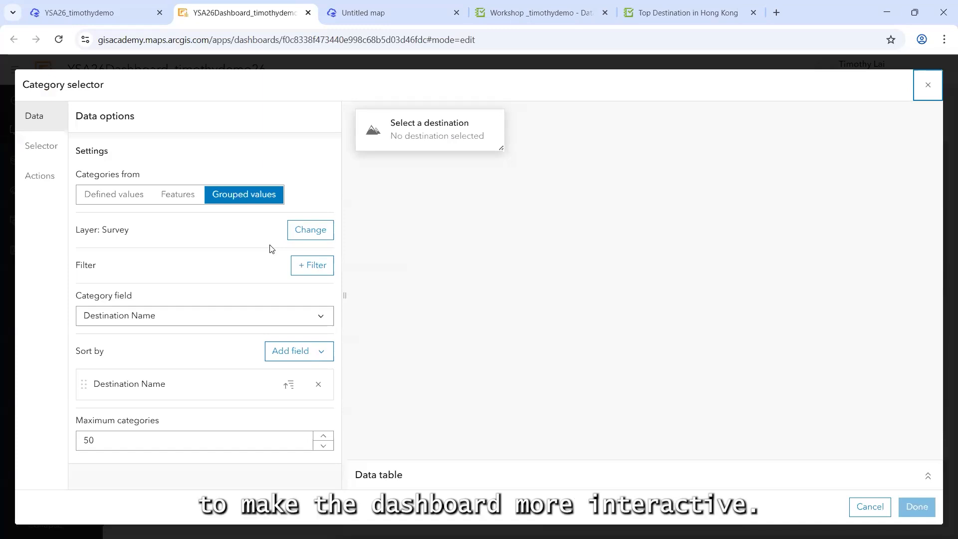
click(46, 184)
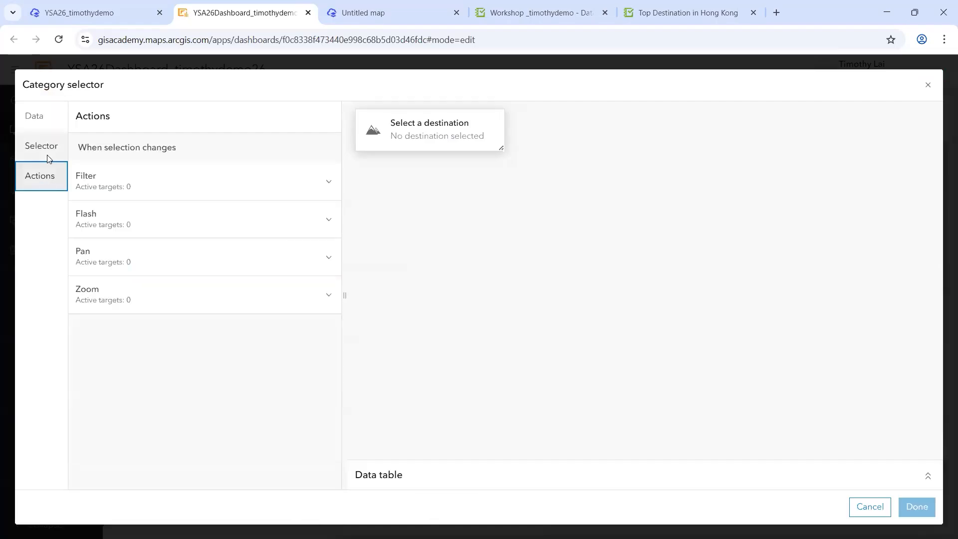
click(159, 189)
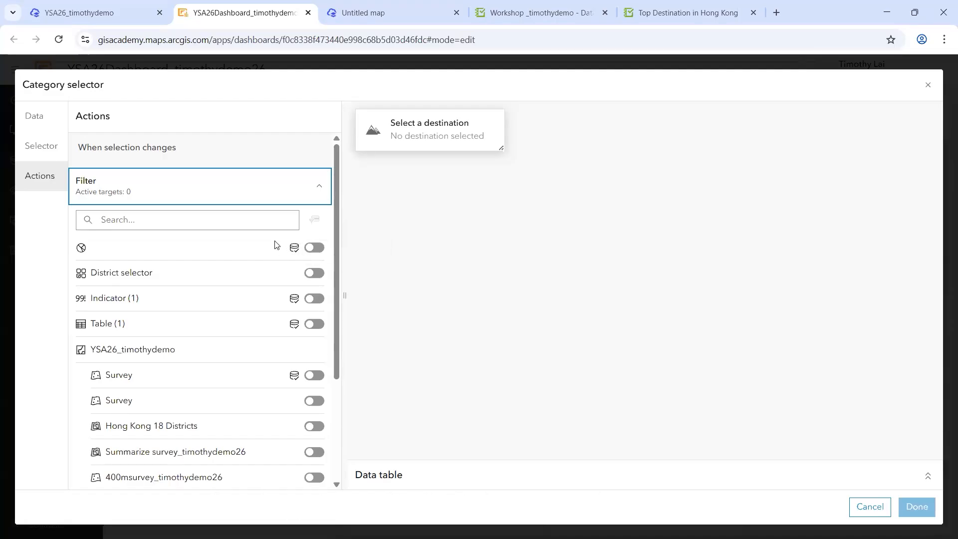
scroll(195, 274, down, 1)
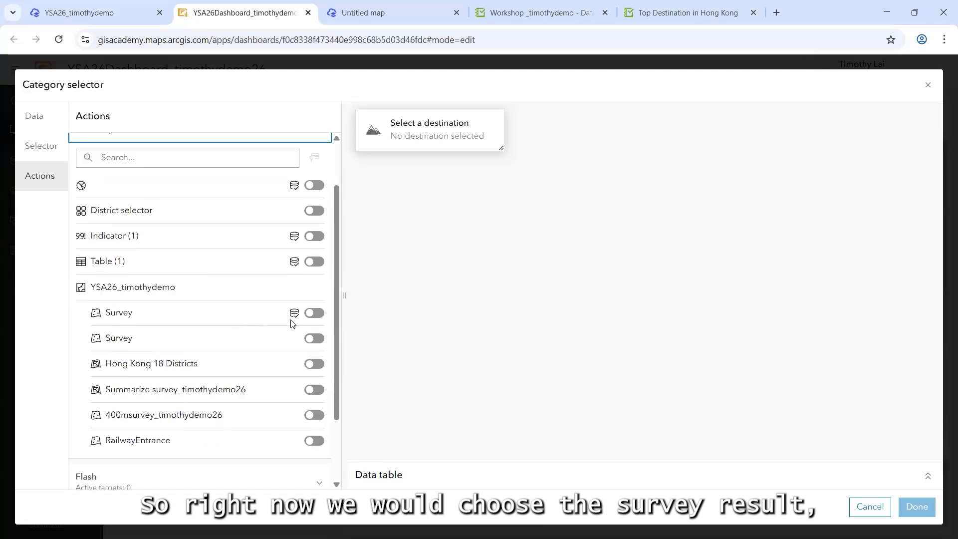
click(312, 315)
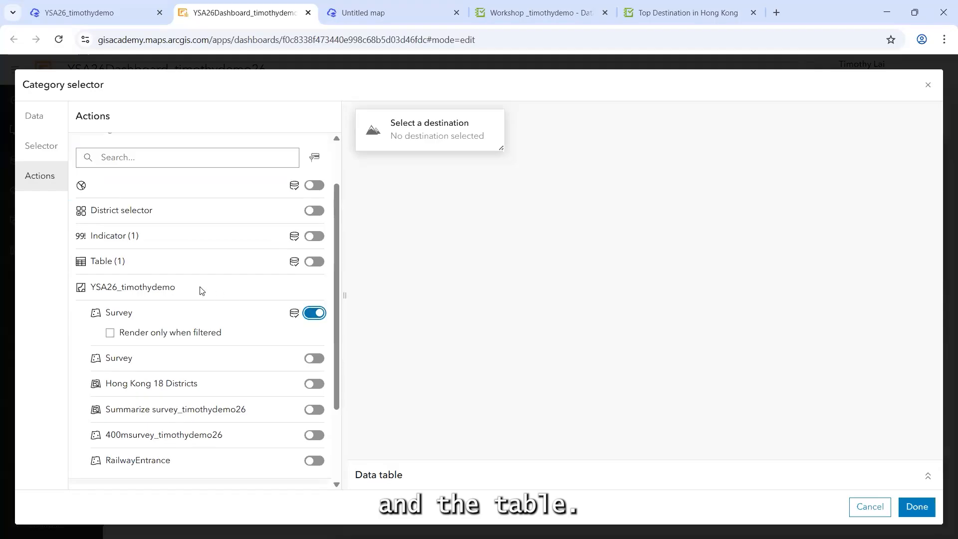
click(317, 263)
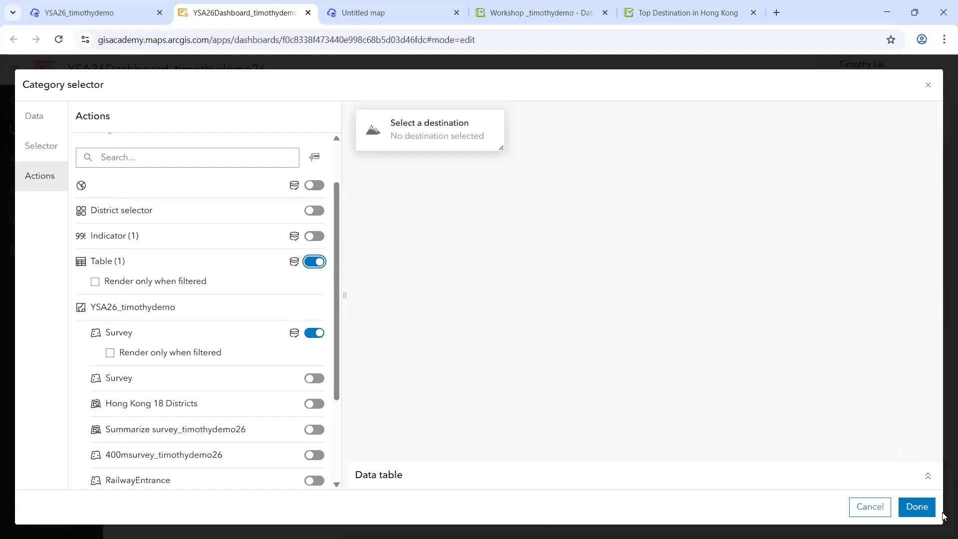
click(923, 508)
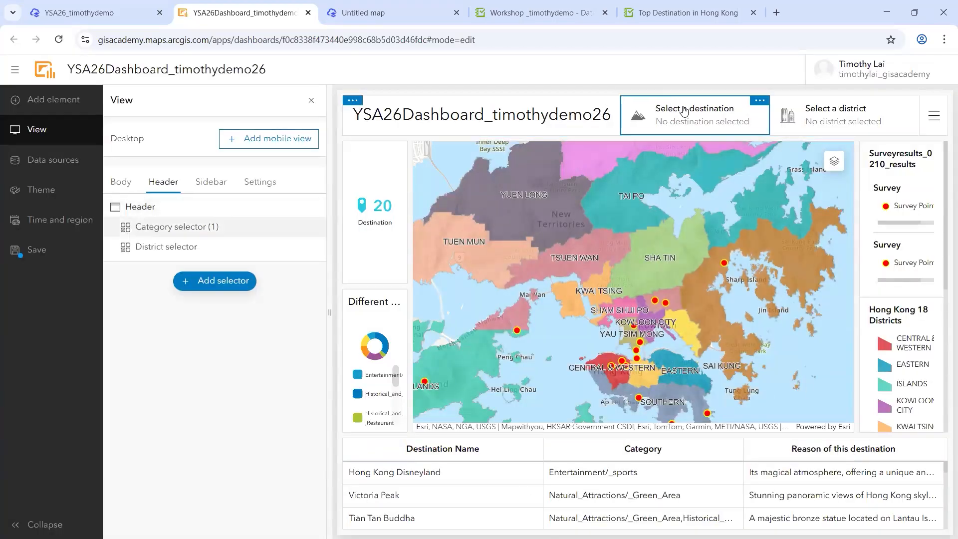
Step: Test the destination selector by choosing Avenue of Stars and Central-Mid-Levels Escalator
click(686, 127)
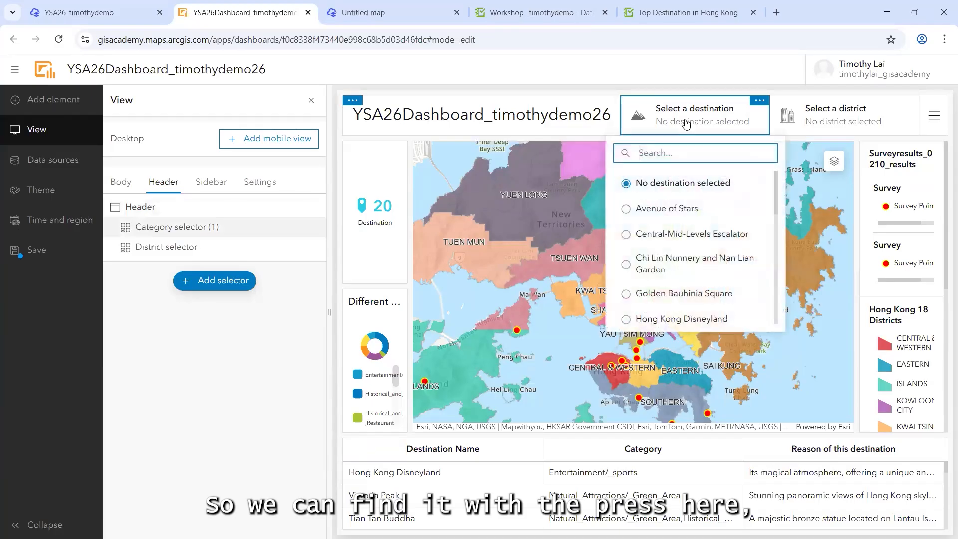
click(634, 212)
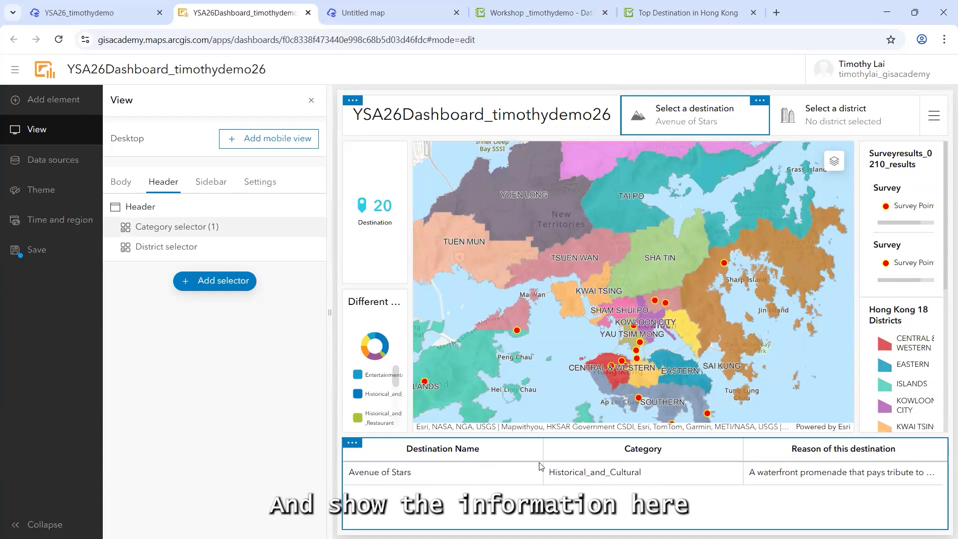
click(680, 109)
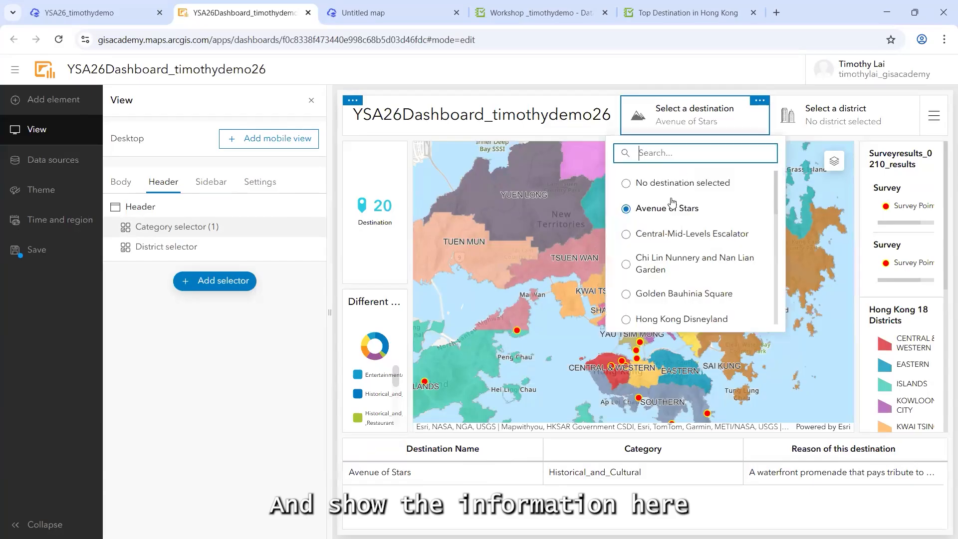
click(640, 234)
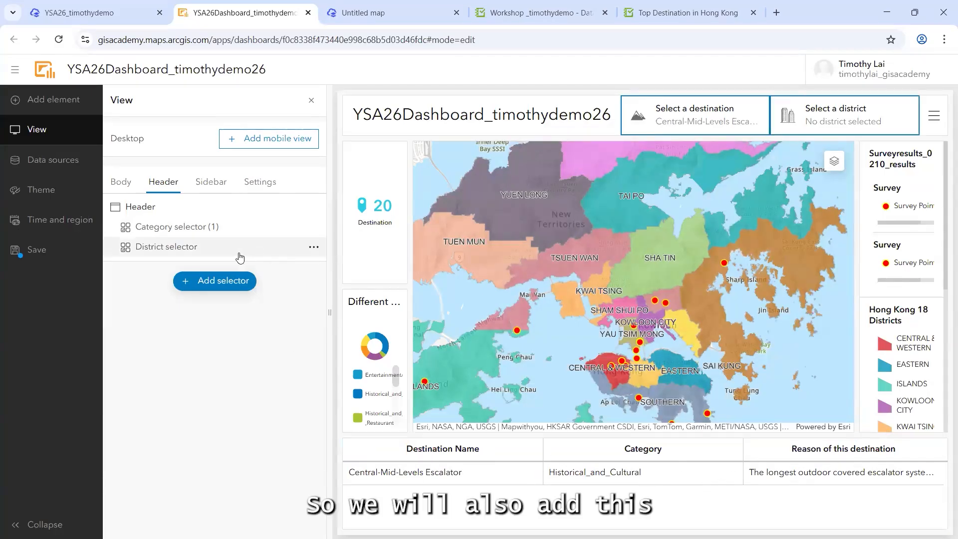
Step: Configure the District selector to zoom the dashboard's map when its selection changes
click(314, 249)
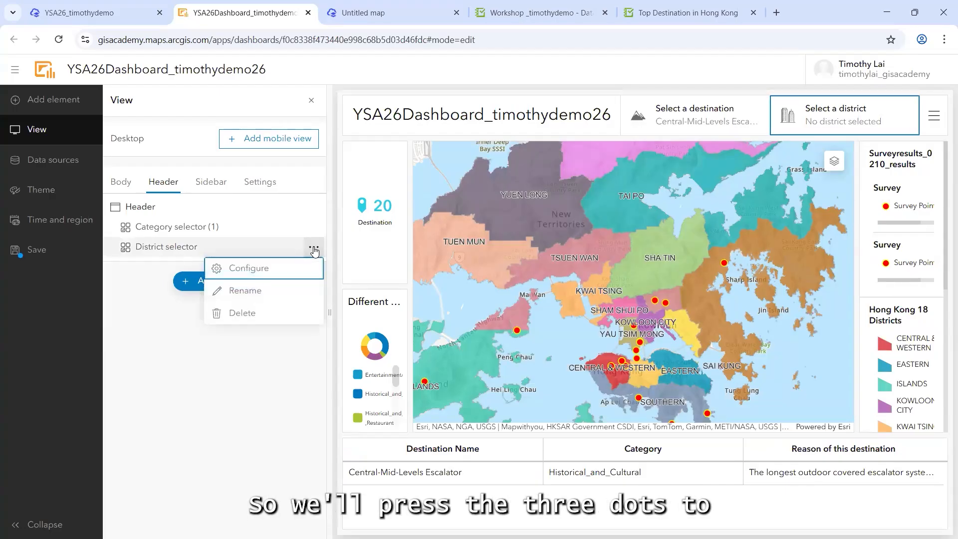
click(274, 270)
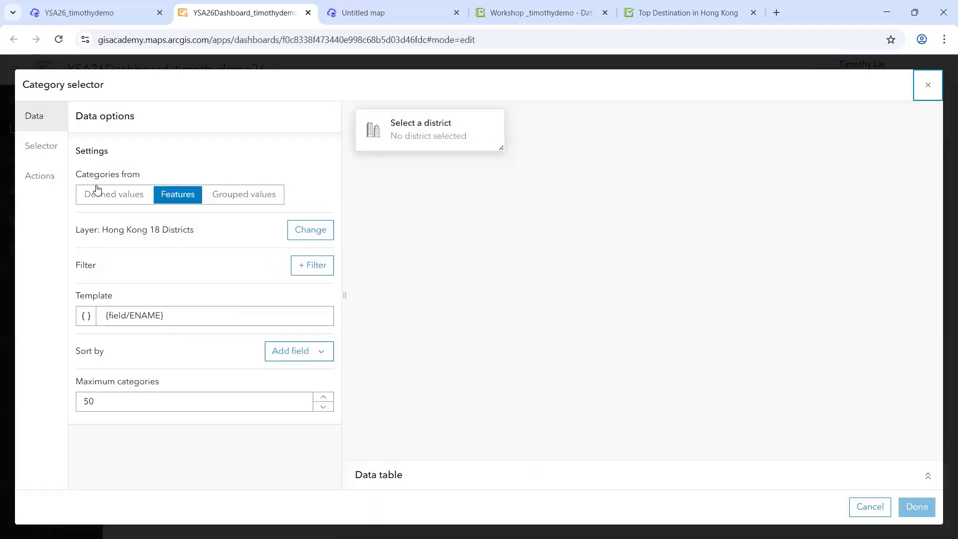
click(53, 184)
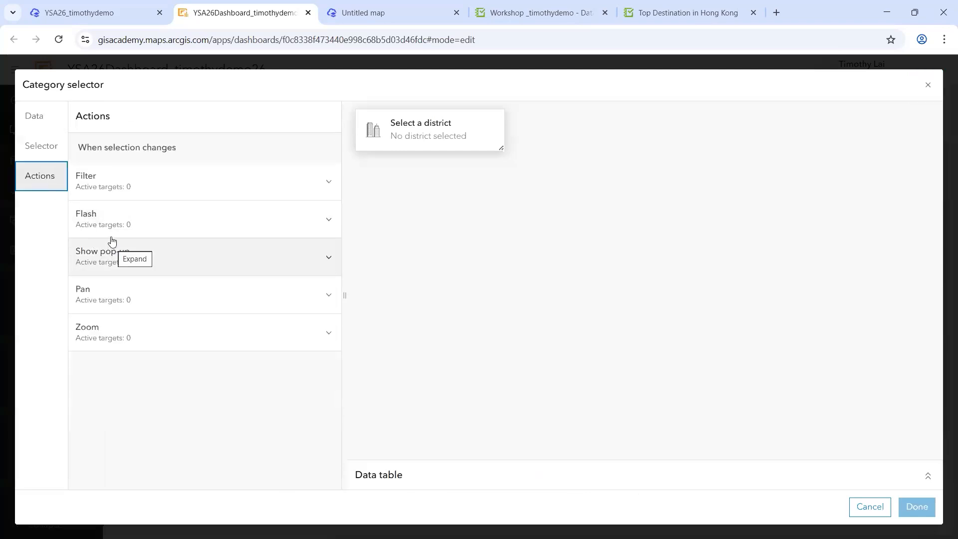
click(156, 333)
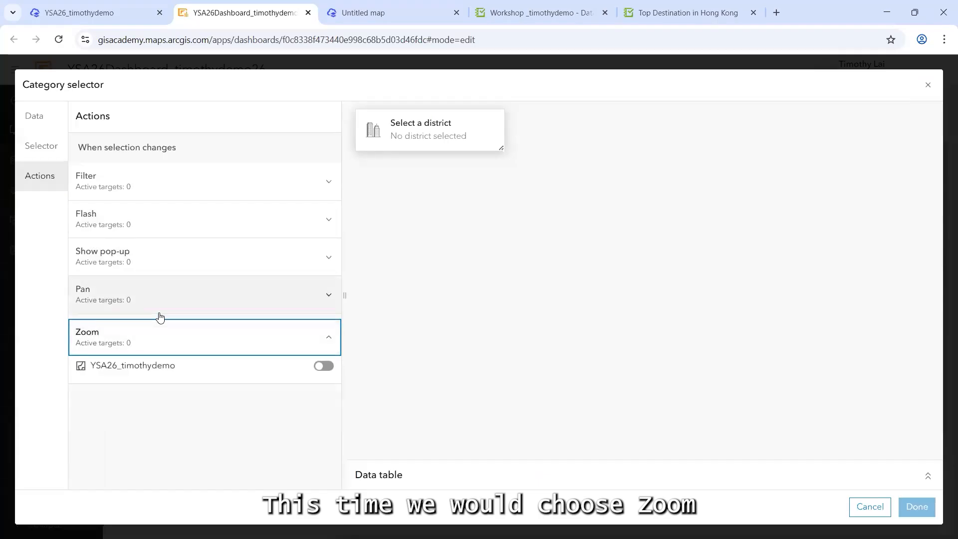
click(322, 368)
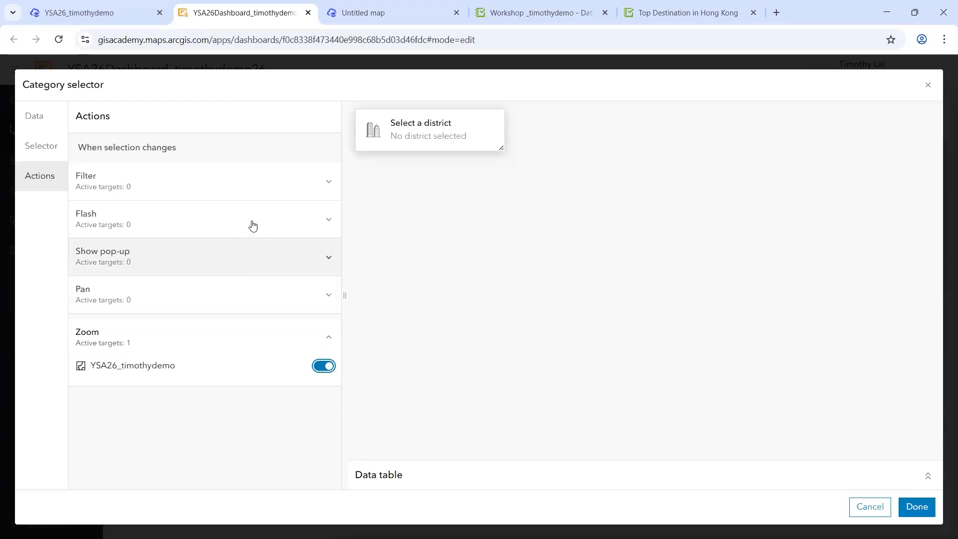
Step: Add filter actions to the District selector for the Hong Kong 18 Districts layer and Indicator (1), using the Spatial method for the indicator, and apply them
click(148, 187)
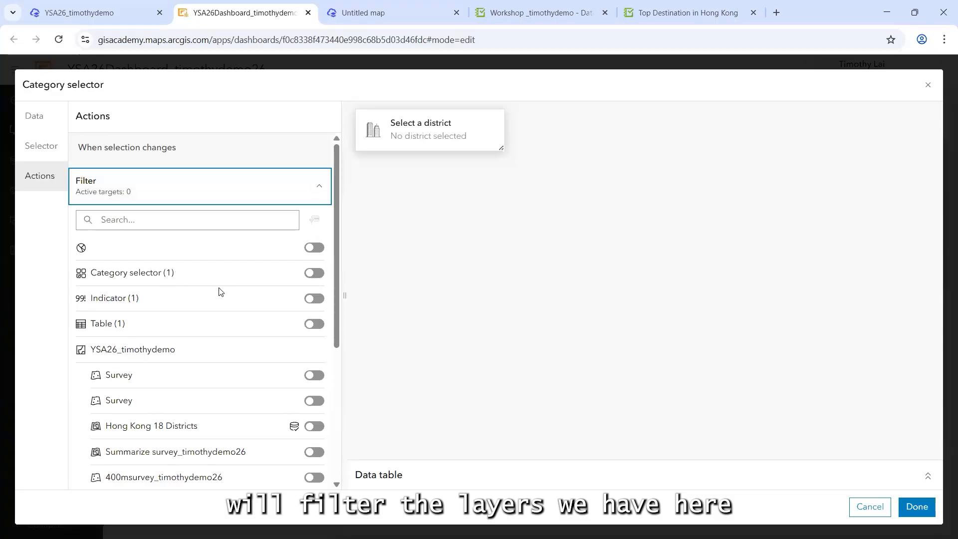
scroll(230, 289, down, 1)
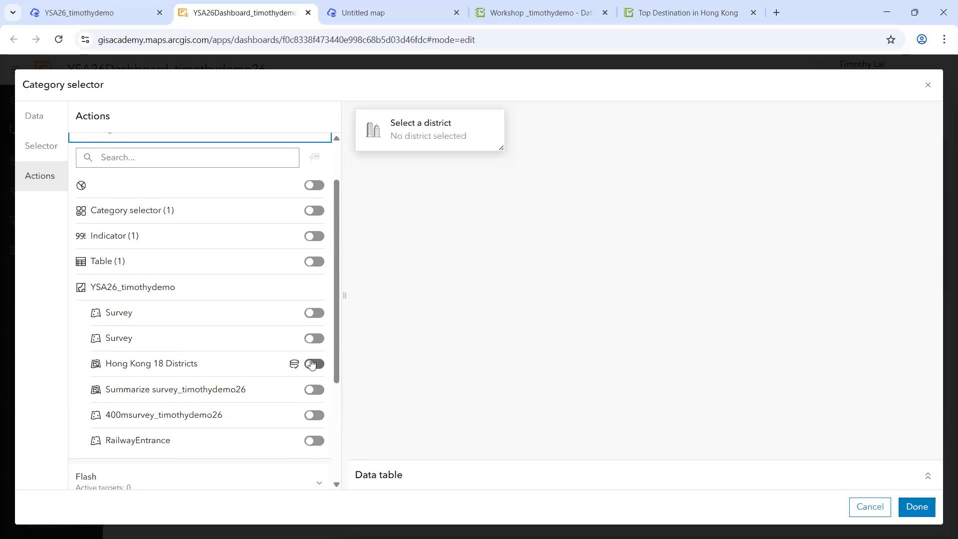
click(312, 364)
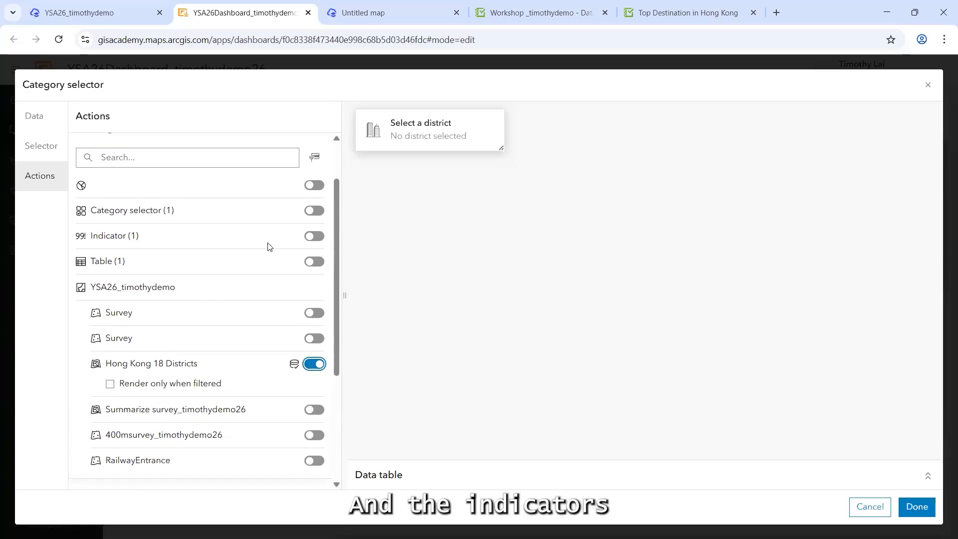
click(317, 236)
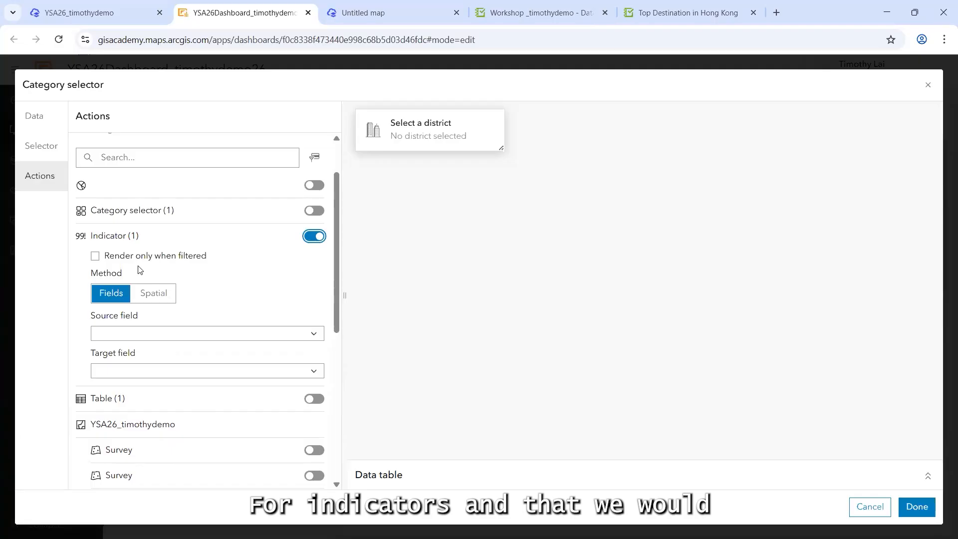
click(167, 294)
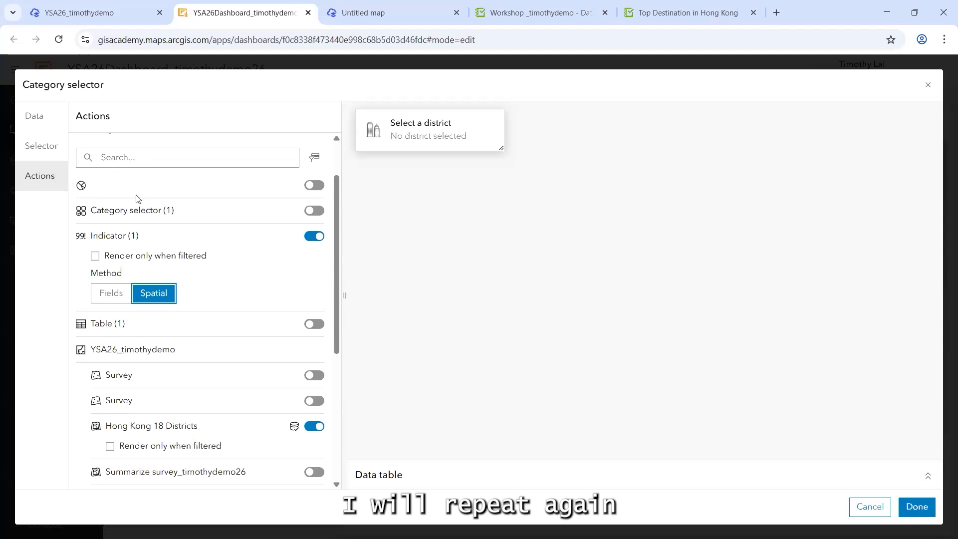
scroll(140, 199, up, 2)
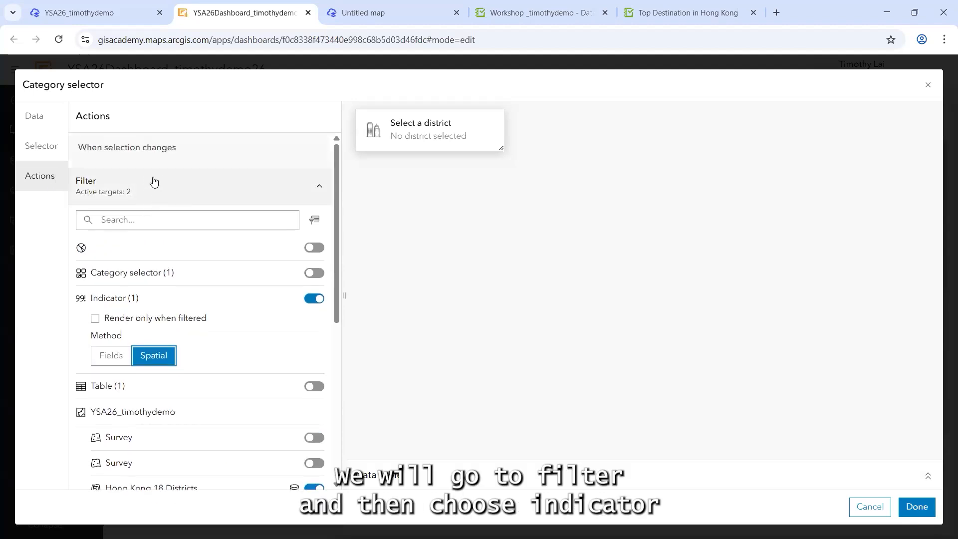
scroll(160, 199, down, 2)
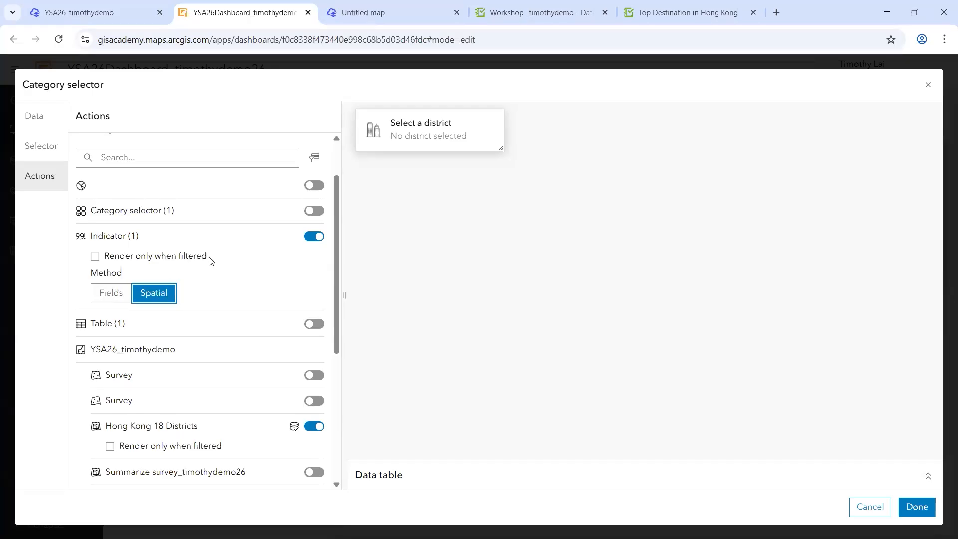
scroll(220, 235, down, 3)
scroll(225, 227, down, 1)
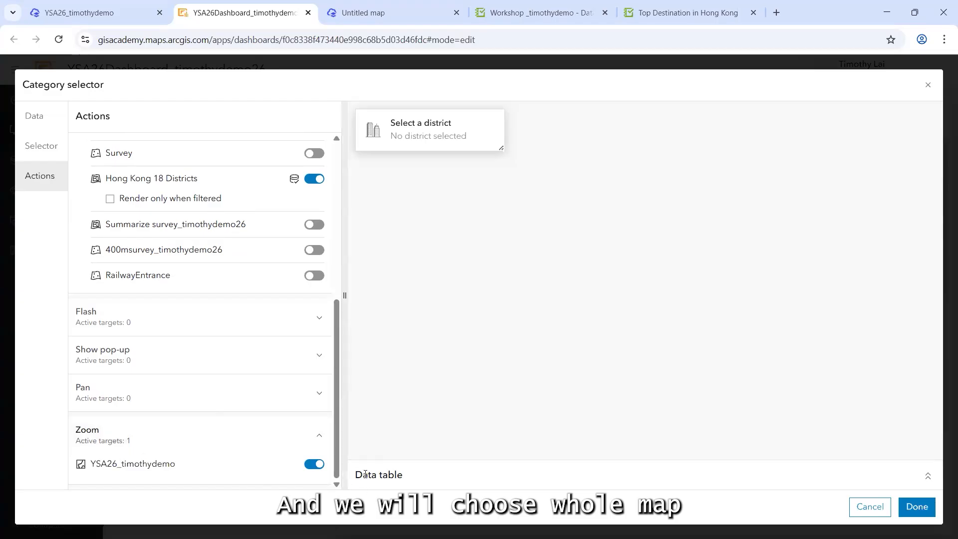
click(922, 507)
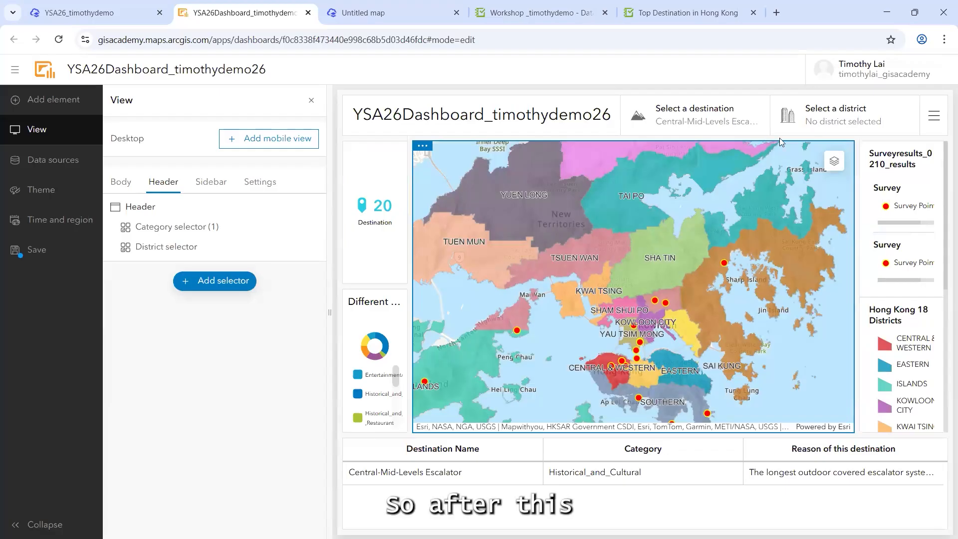
Step: Test the district selector by choosing WONG TAI SIN and resetting the selection
click(827, 129)
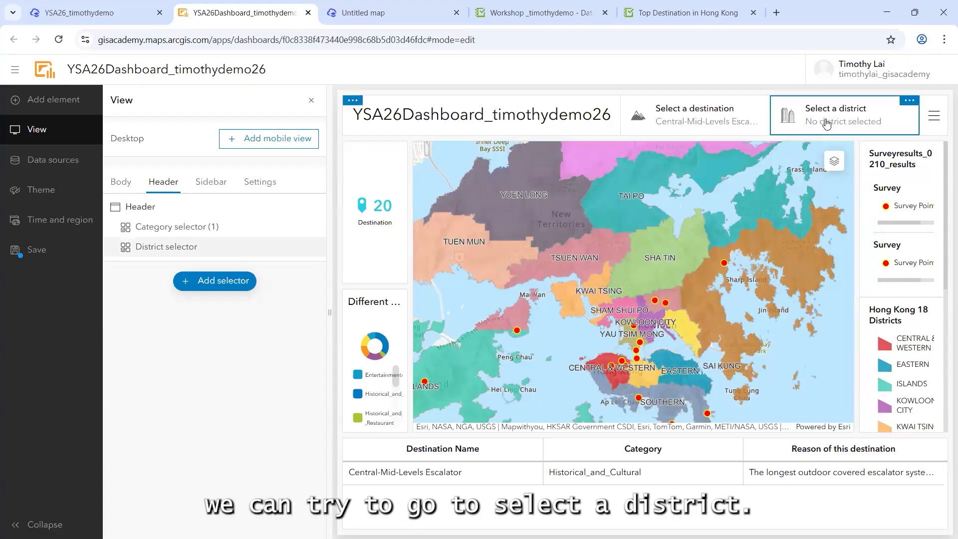
click(831, 120)
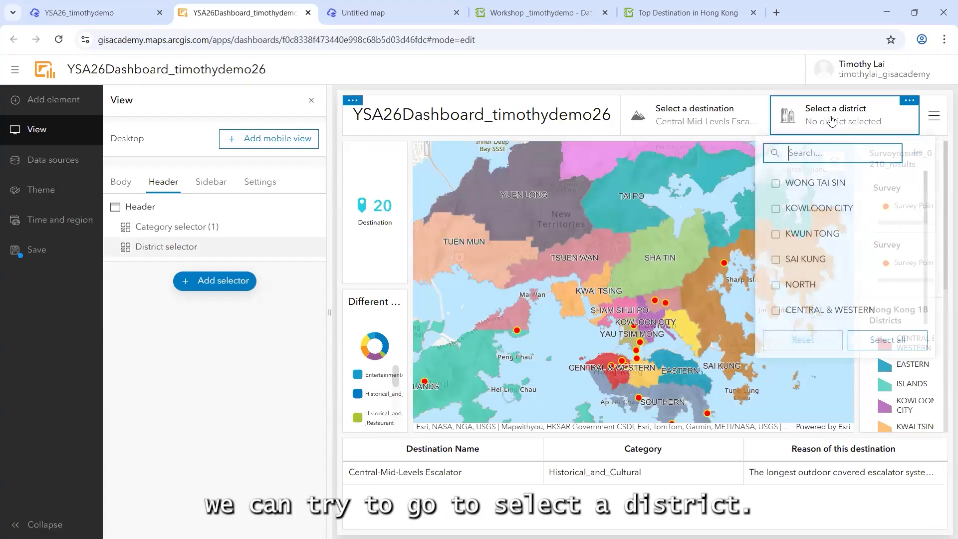
click(777, 184)
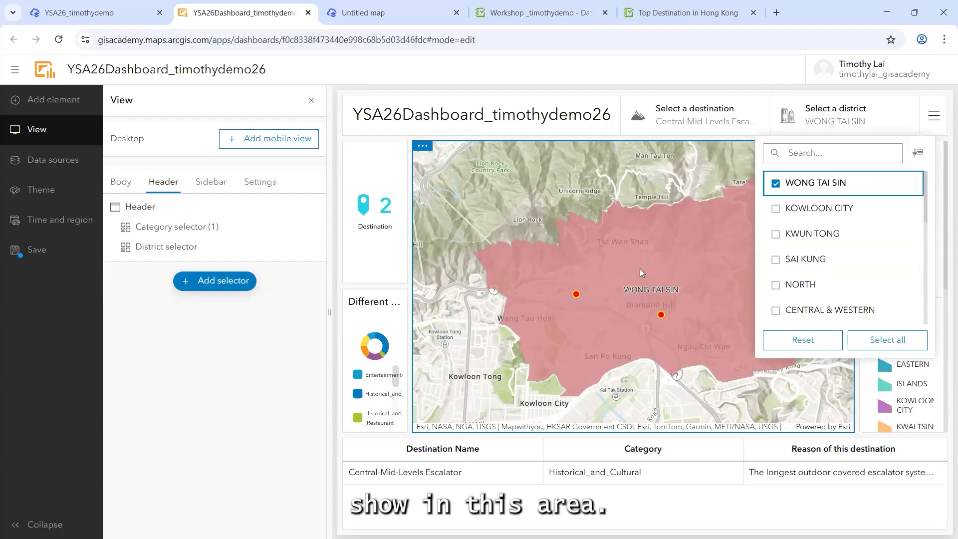
click(798, 337)
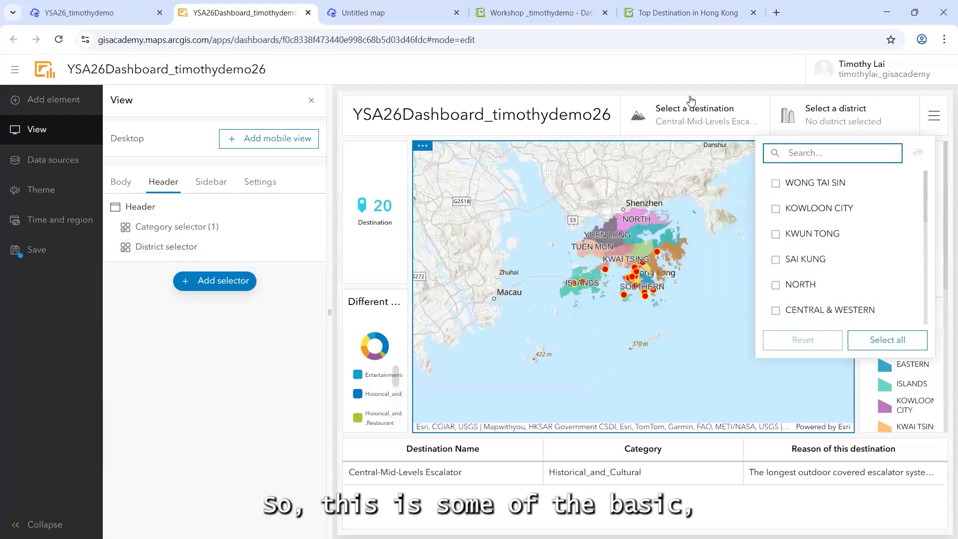
click(692, 102)
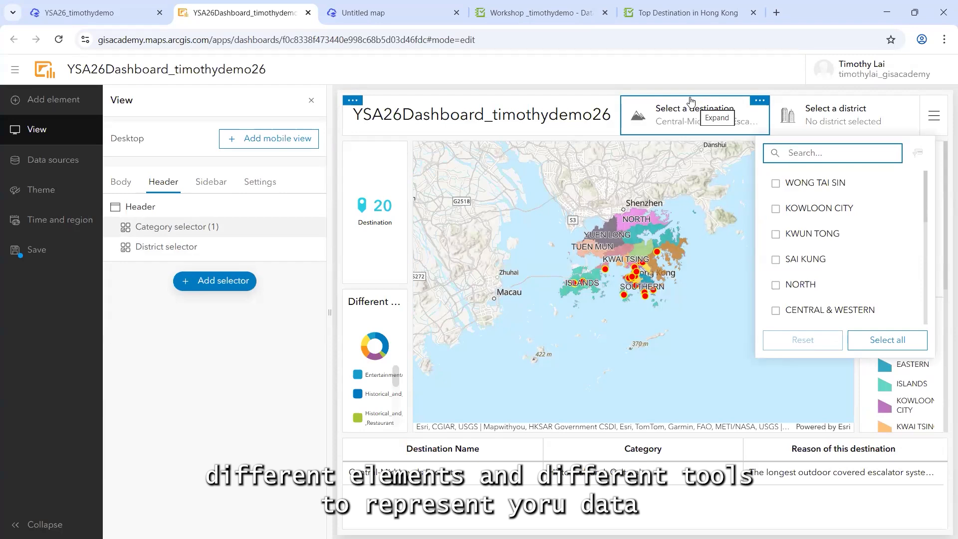
Step: Save the dashboard with its configured destination and district selectors
scroll(651, 250, up, 3)
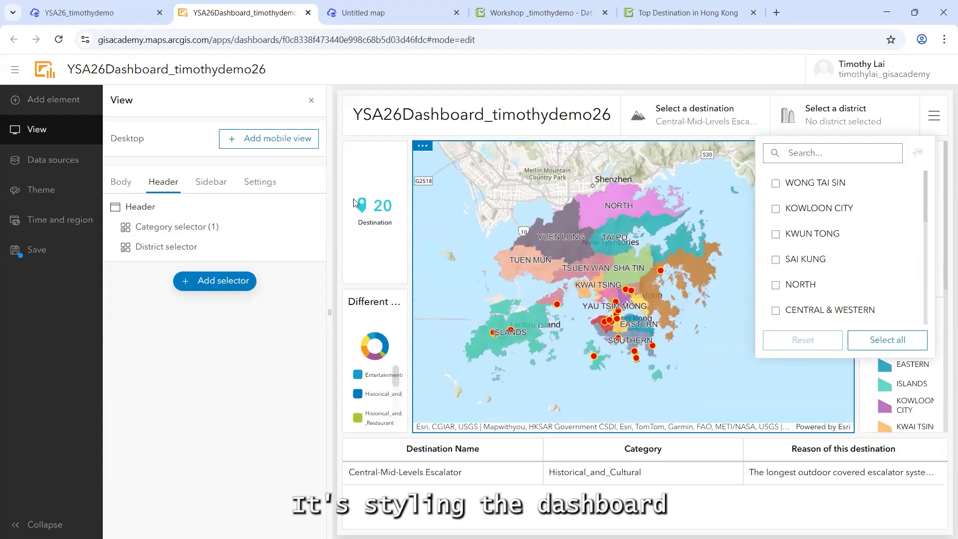
click(62, 253)
click(145, 235)
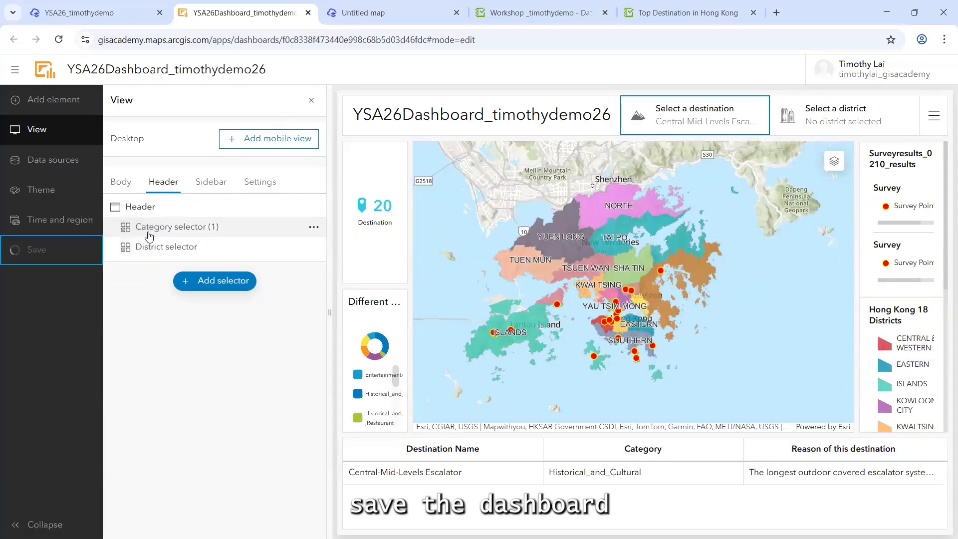
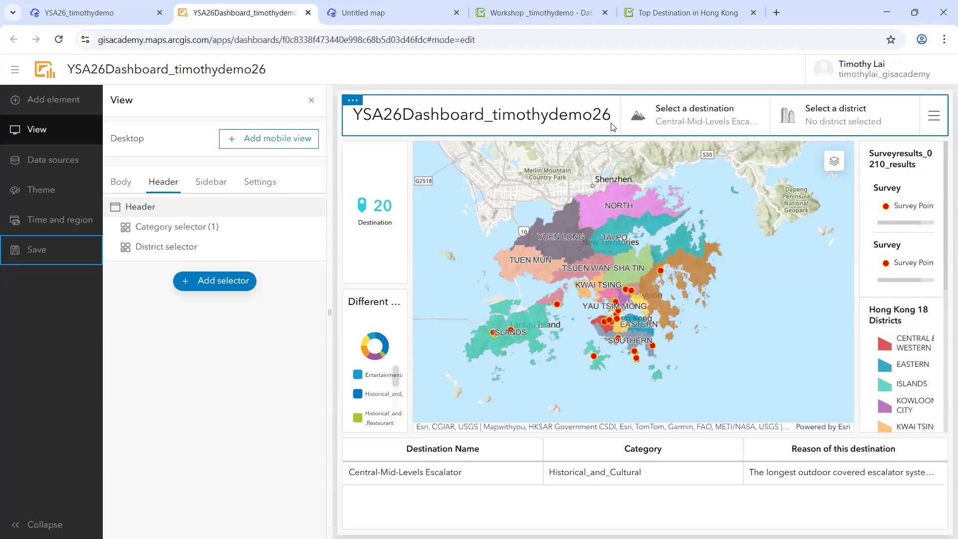
click(313, 247)
click(242, 267)
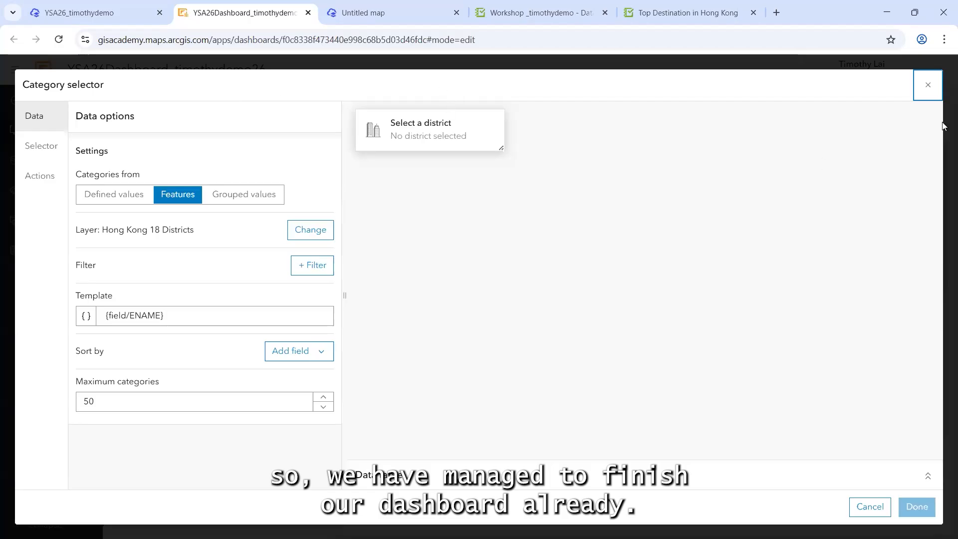
click(935, 94)
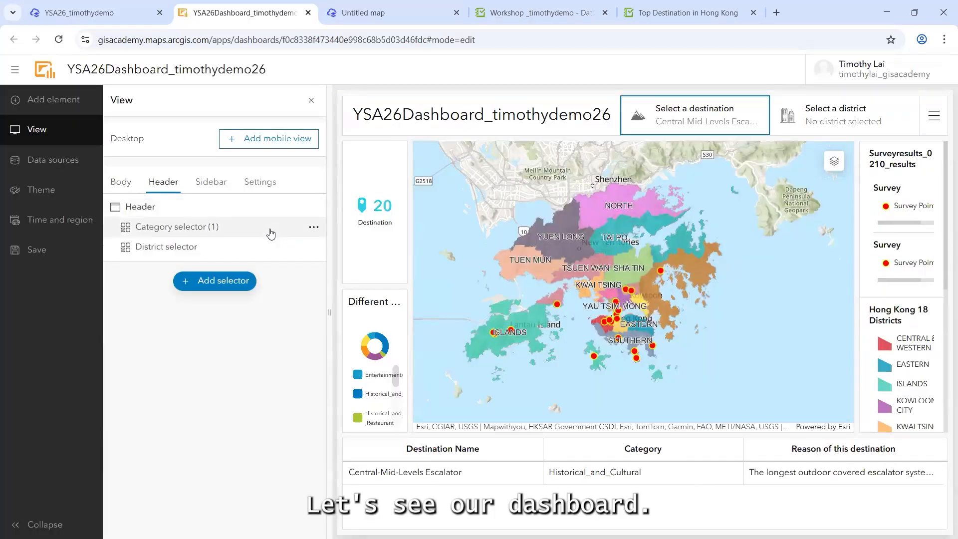
Step: Go to the list of own dashboards and open the saved YSA26 dashboard in its viewing mode
click(14, 71)
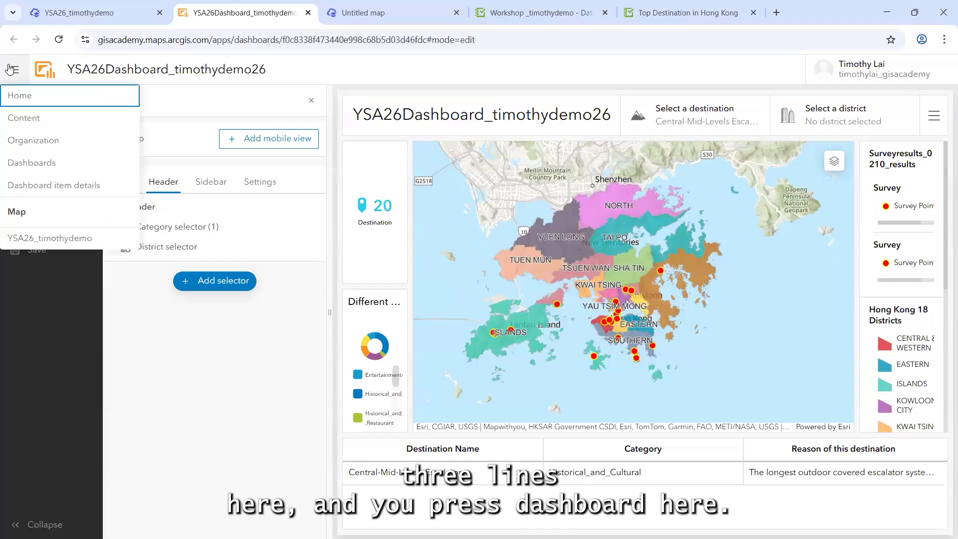
click(47, 169)
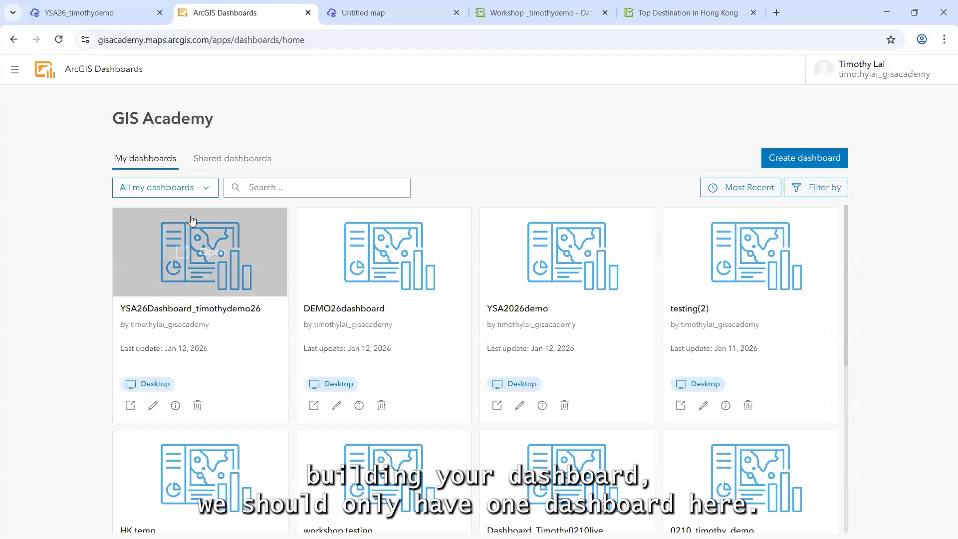
mouse_move(231, 270)
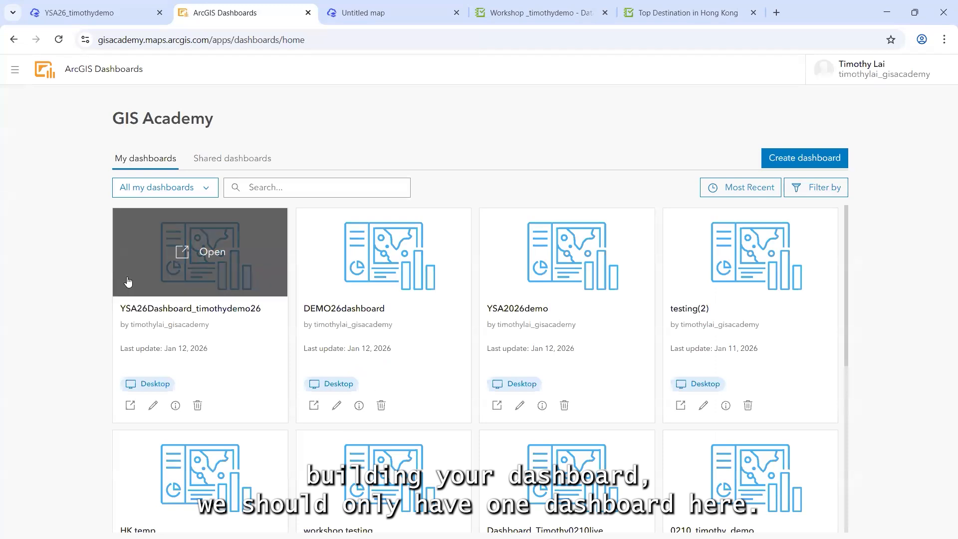
click(216, 255)
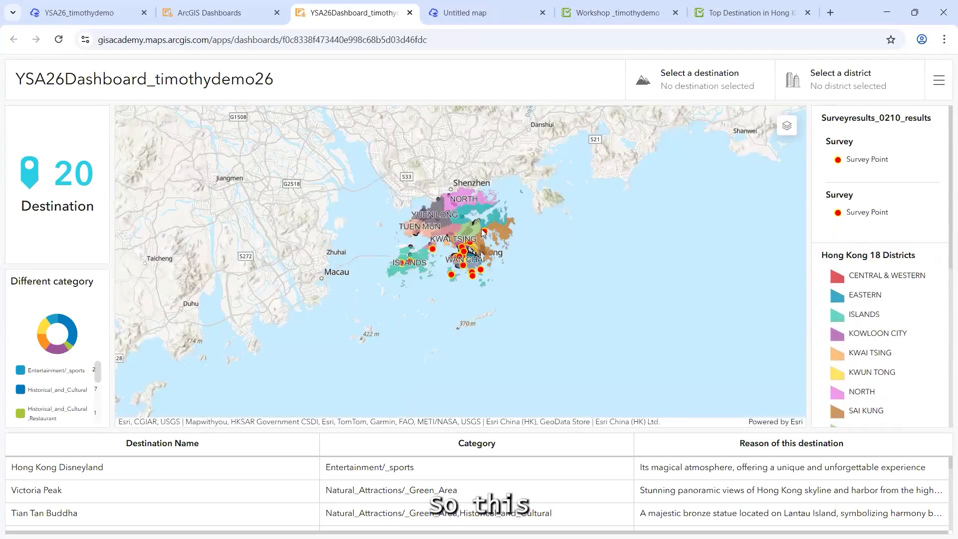
Step: Test the district selector in the dashboard viewer by selecting KOWLOON CITY and clearing it again
scroll(481, 229, up, 1)
scroll(493, 206, up, 1)
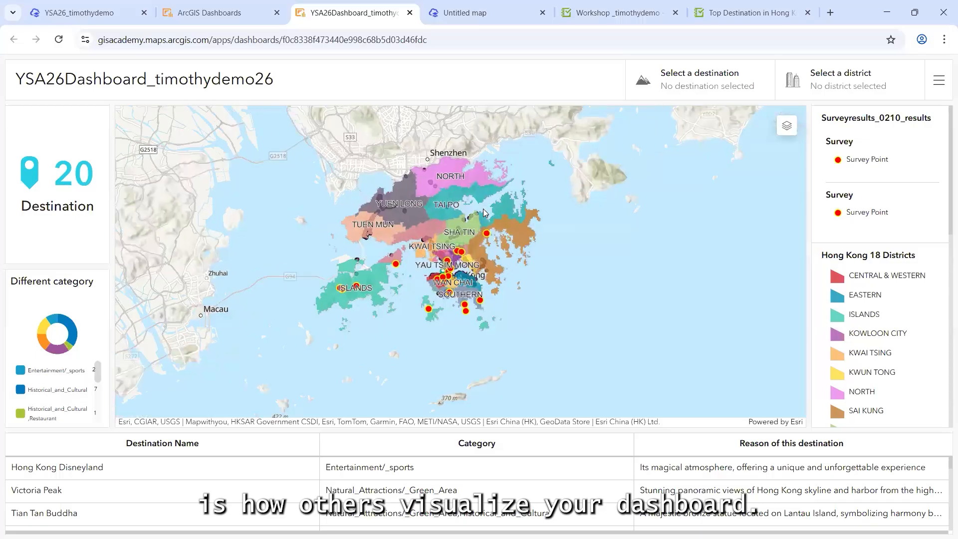
scroll(483, 209, up, 1)
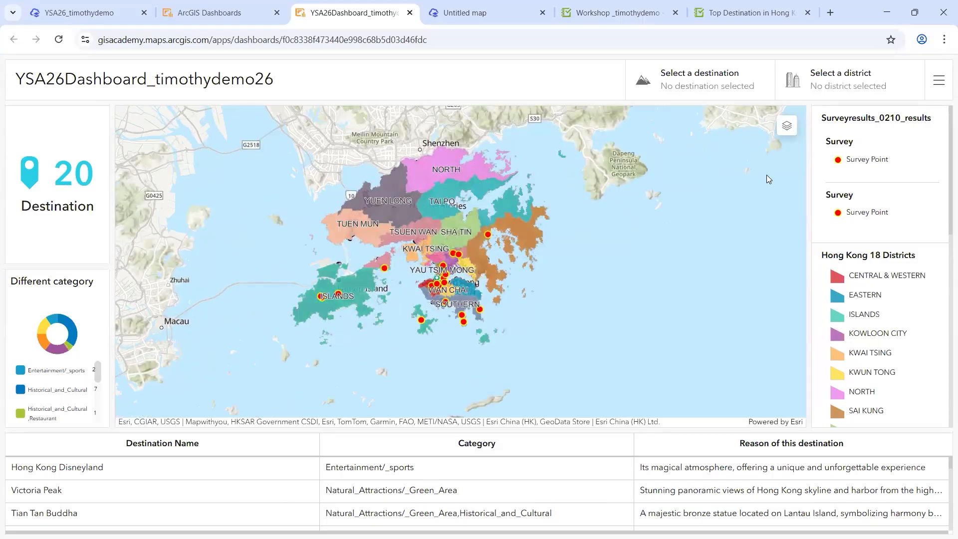
click(845, 79)
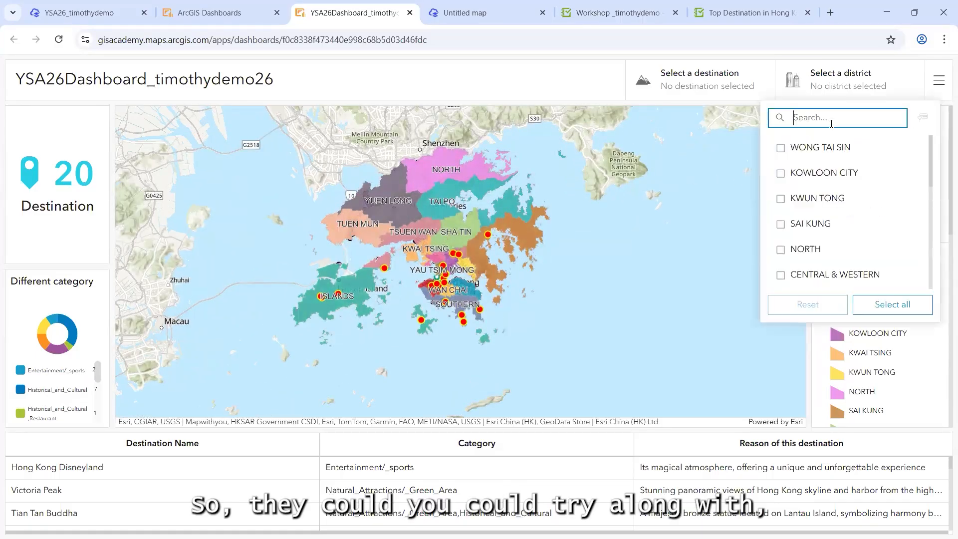
click(780, 174)
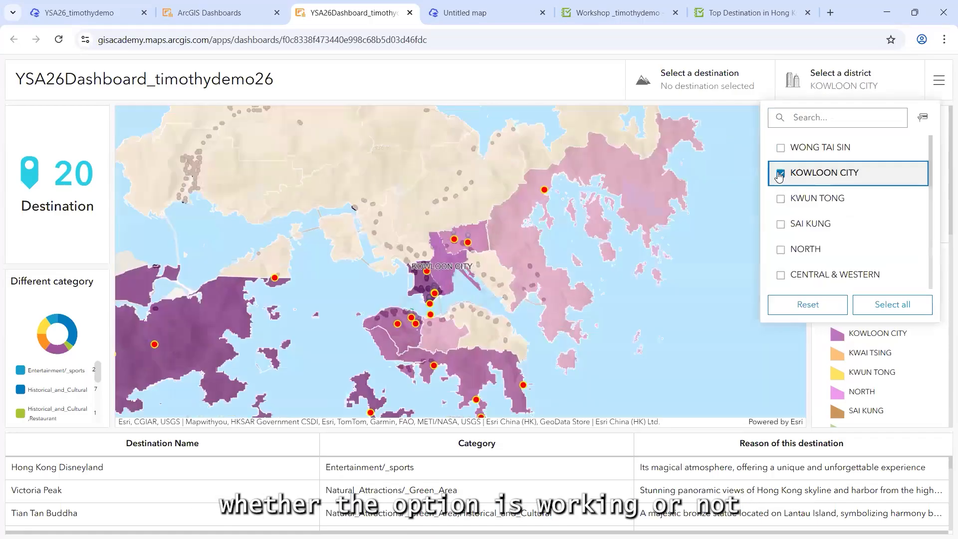
click(780, 173)
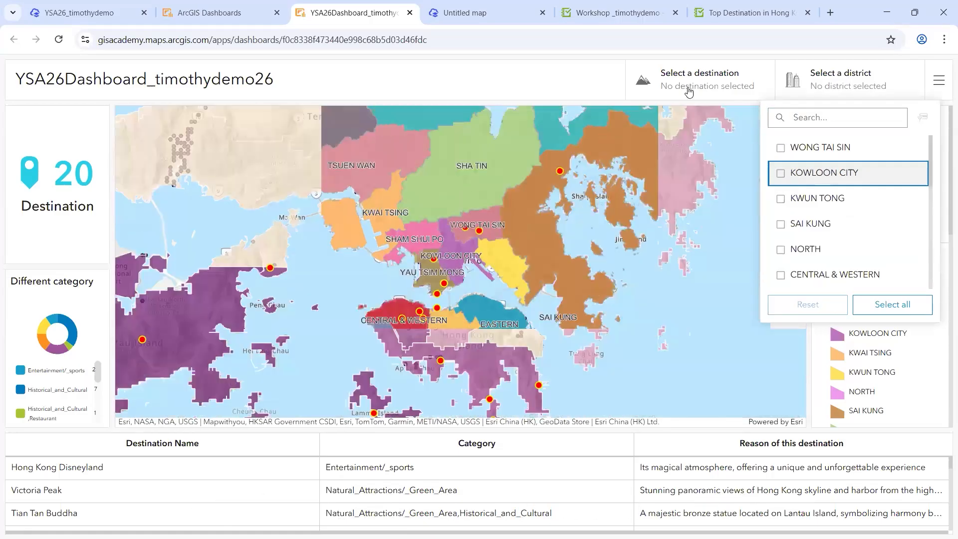
click(692, 87)
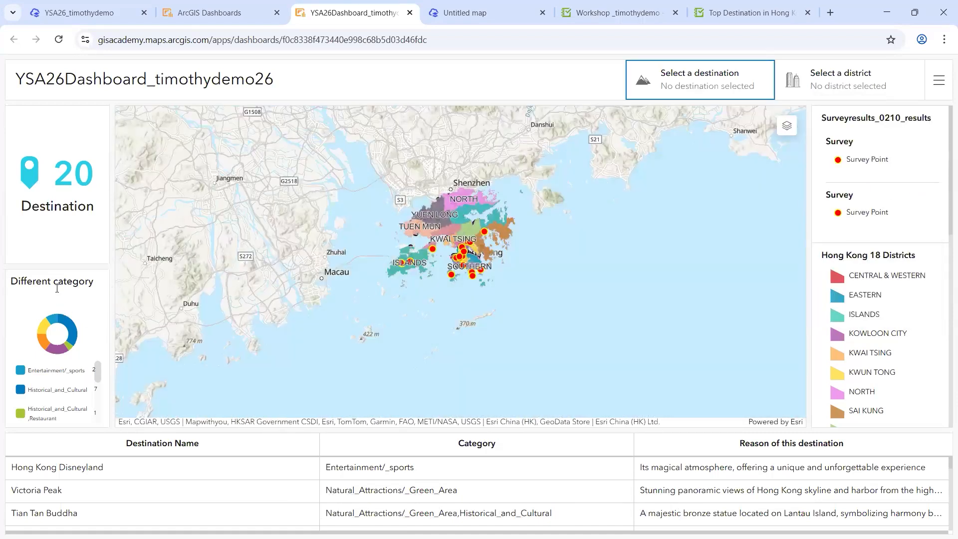
Step: Test layer visibility by hiding Surveyresults_0210_results, Hong Kong 18 Districts and the Summarize survey layer on the map, and close the dashboard viewer
scroll(434, 237, up, 3)
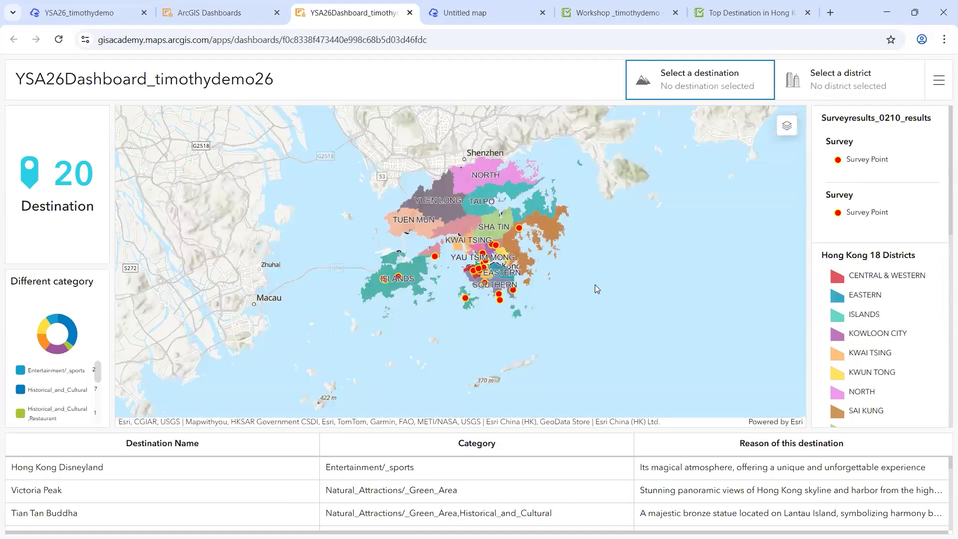
click(787, 126)
click(762, 153)
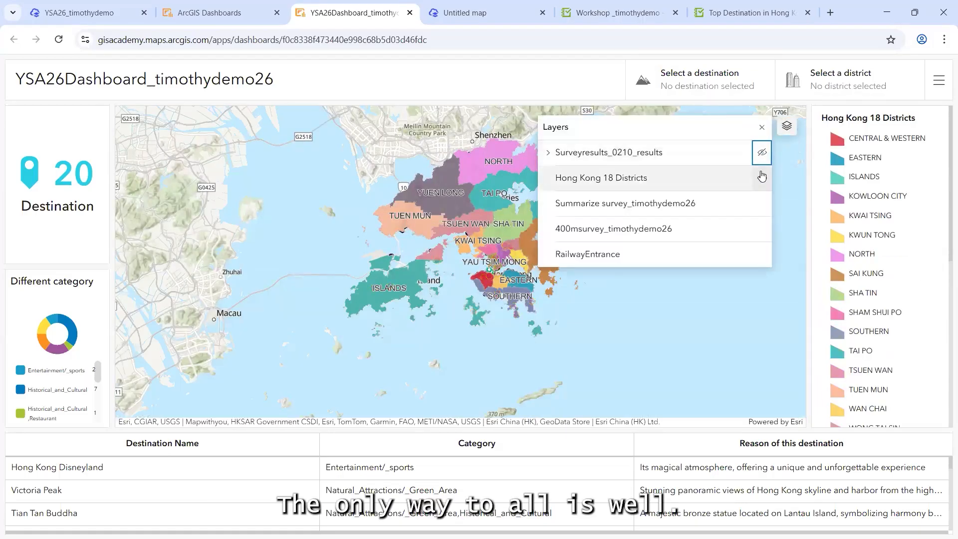
click(762, 178)
click(762, 203)
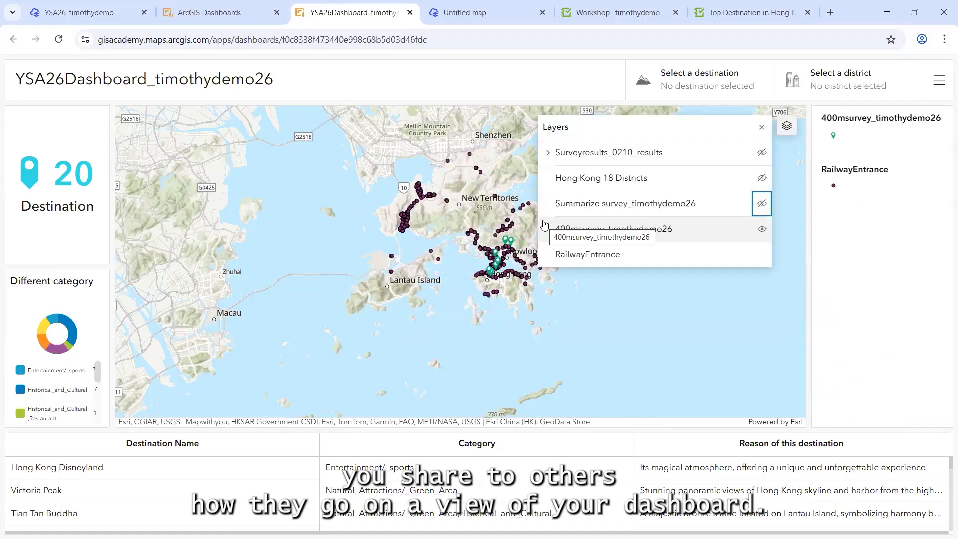
click(410, 14)
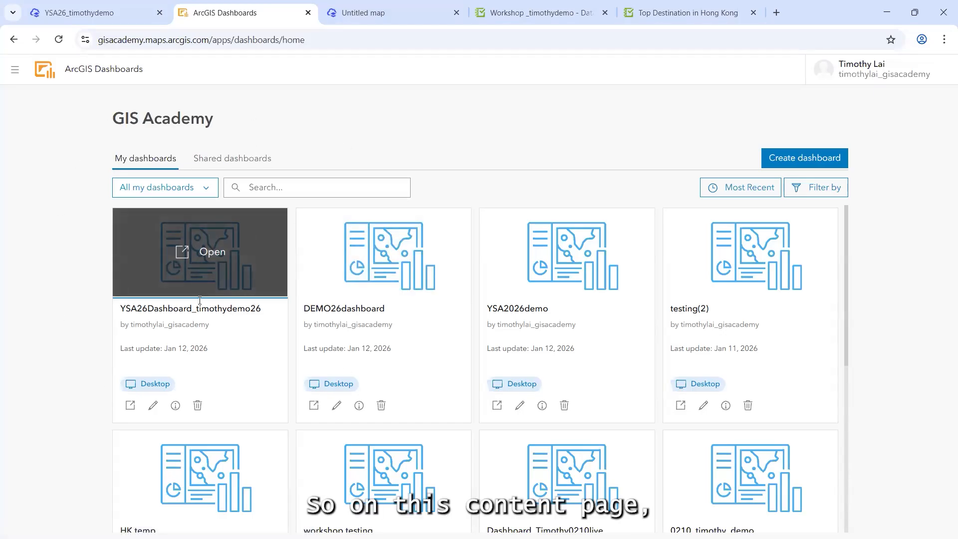
Step: Open the YSA26 dashboard's item details page and look over its open, edit and share options
click(178, 409)
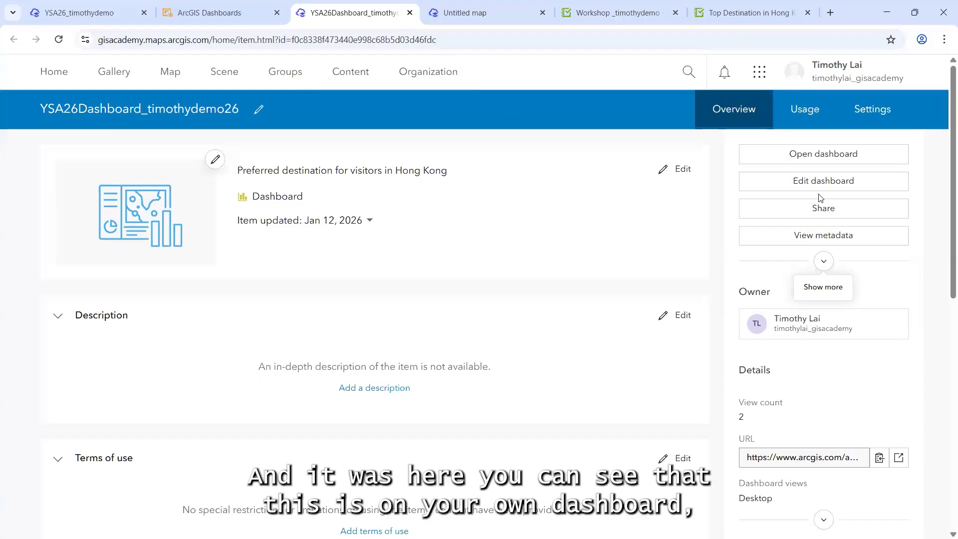
scroll(418, 230, down, 1)
scroll(418, 230, up, 1)
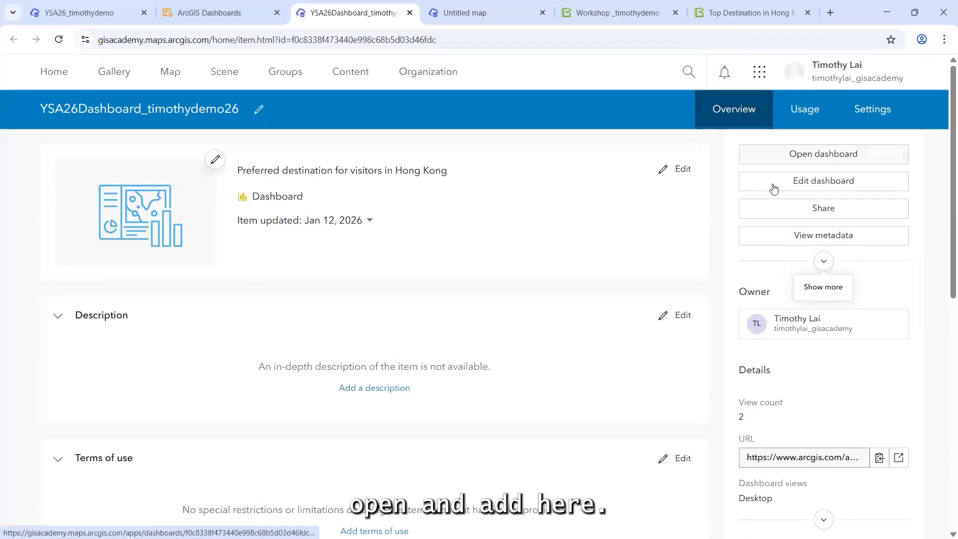
scroll(768, 205, down, 1)
scroll(800, 223, up, 1)
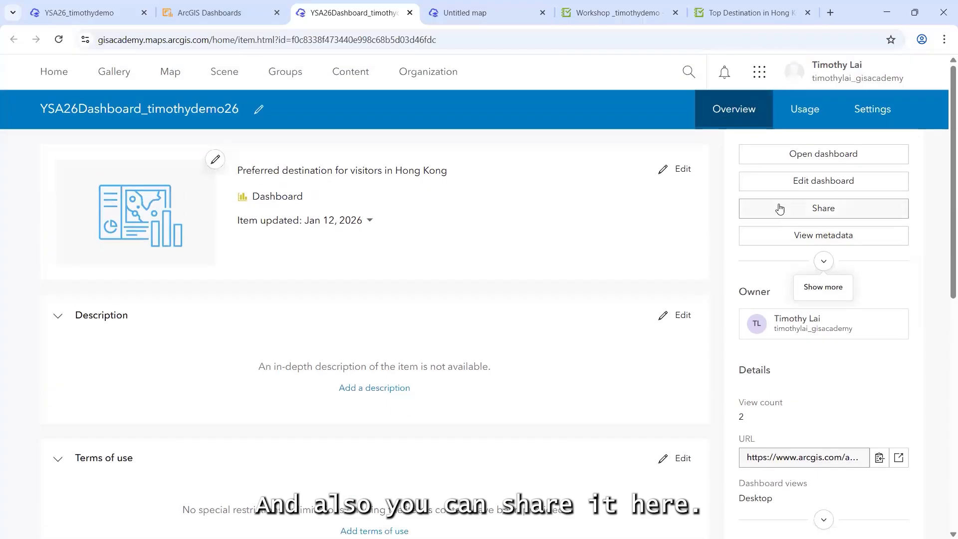
Step: View the dashboard item's sharing level options and close them without saving
click(773, 214)
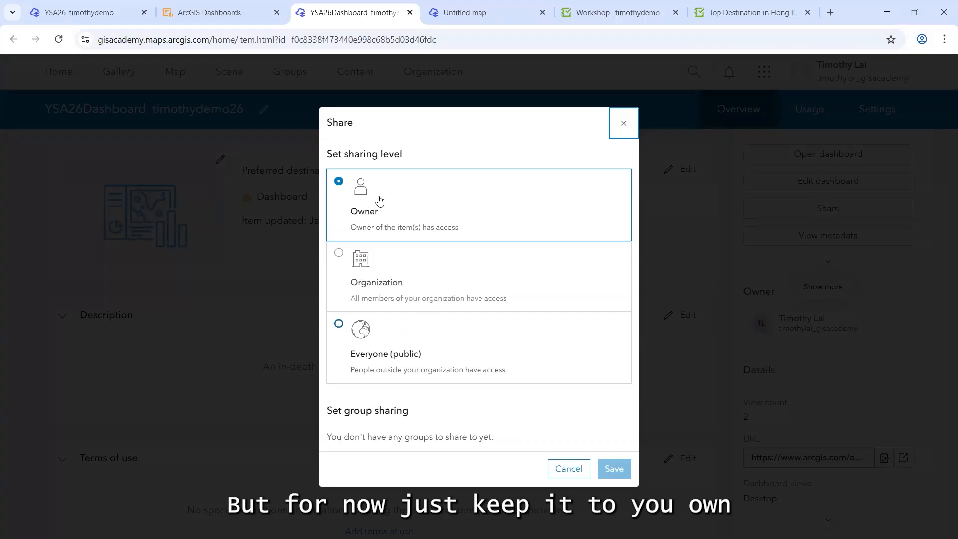
click(643, 124)
click(624, 123)
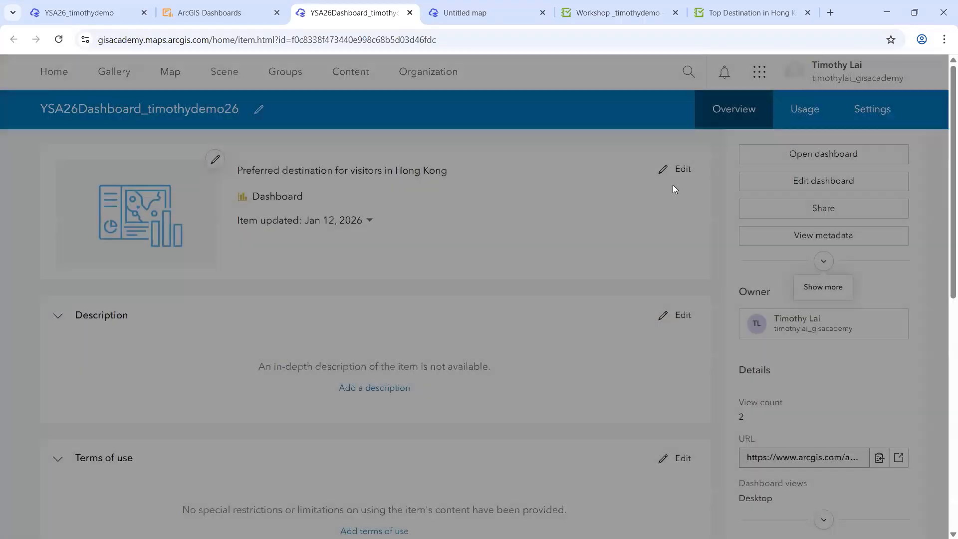
scroll(694, 204, down, 1)
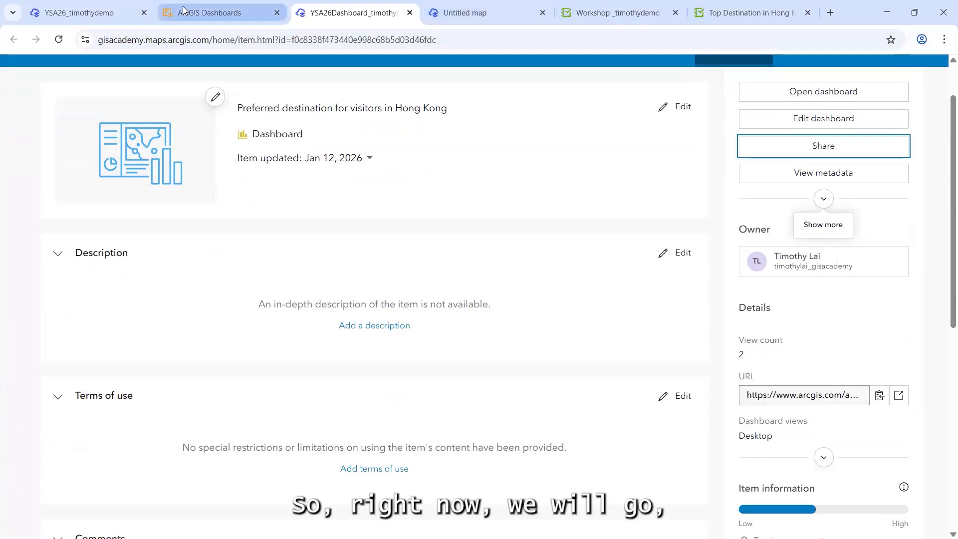
Step: Return to the YSA26 web map in Map Viewer, dismiss the app creation list and launch ArcGIS StoryMaps from the available ArcGIS apps
mouse_move(180, 4)
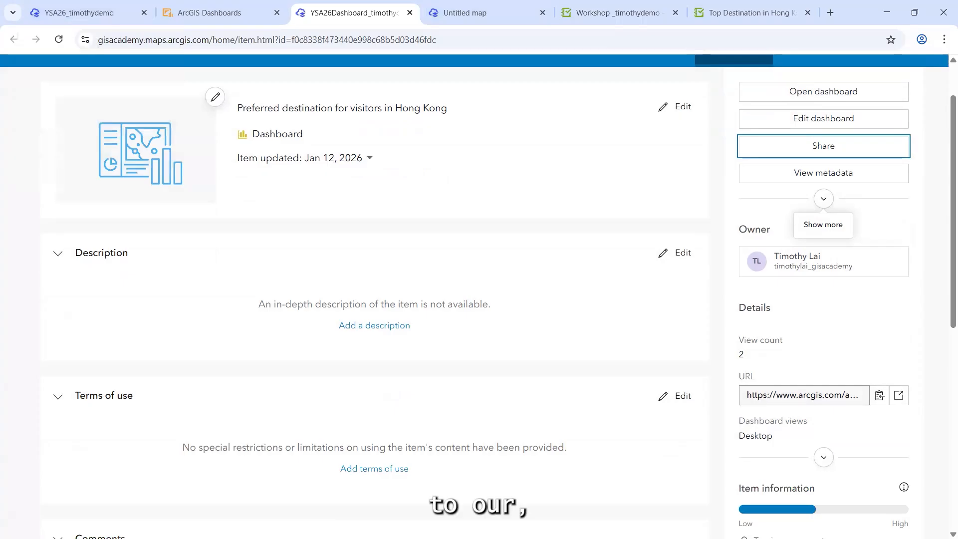
click(101, 13)
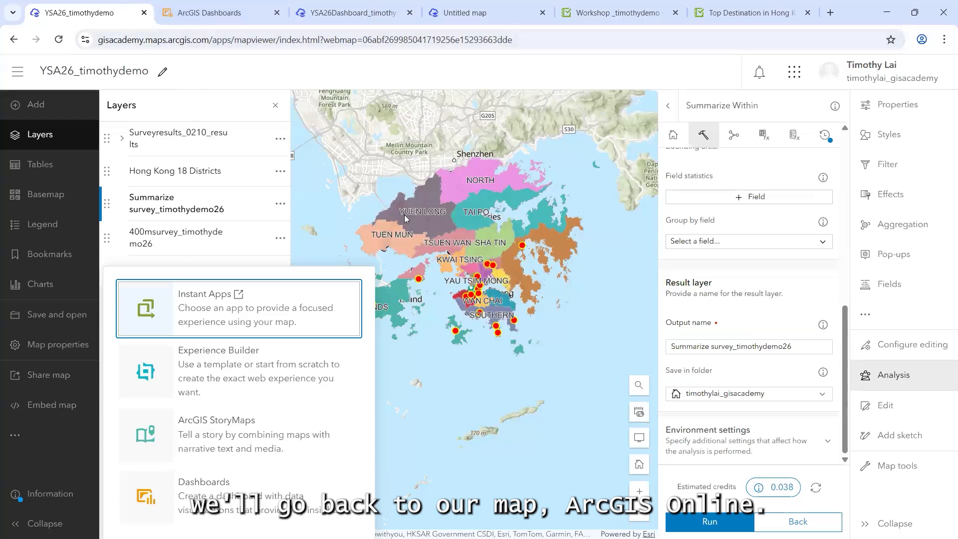
click(370, 210)
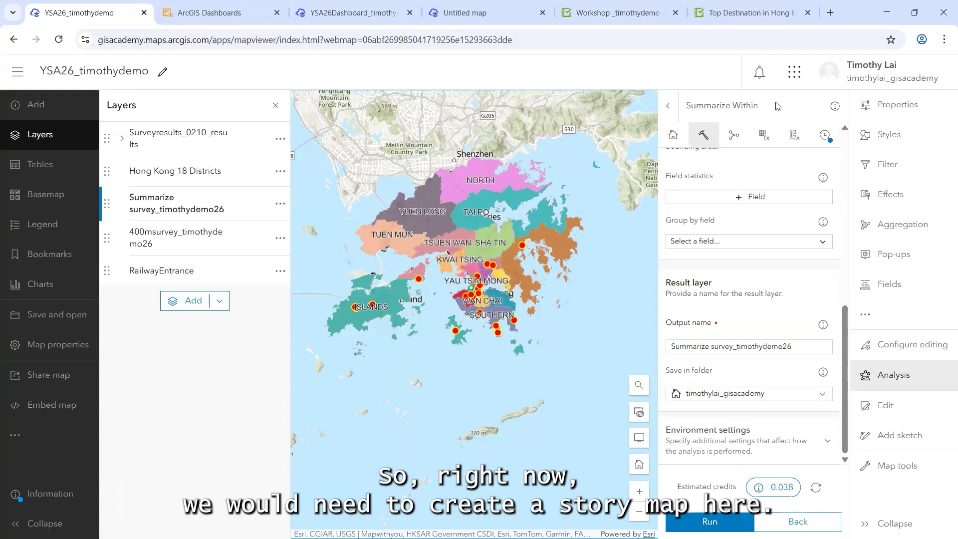
click(800, 77)
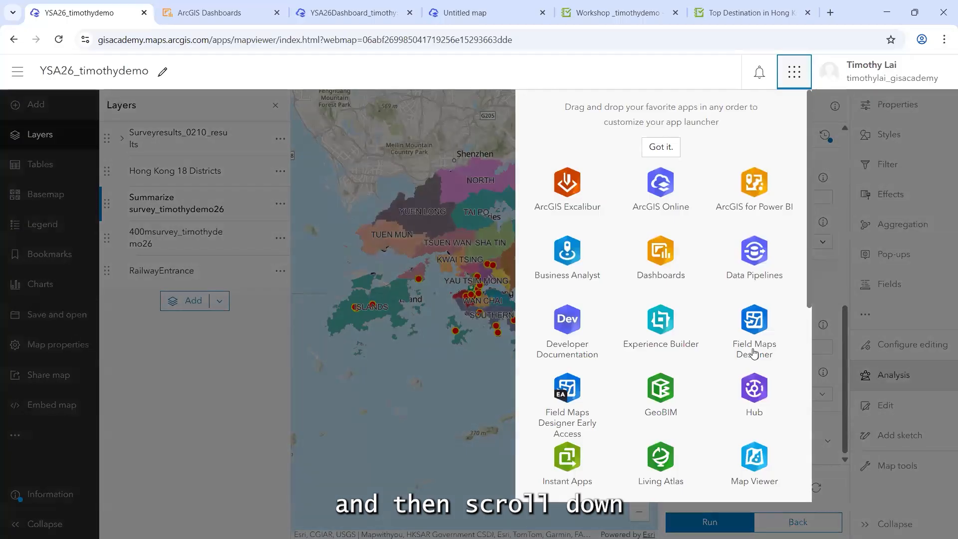
scroll(668, 370, down, 3)
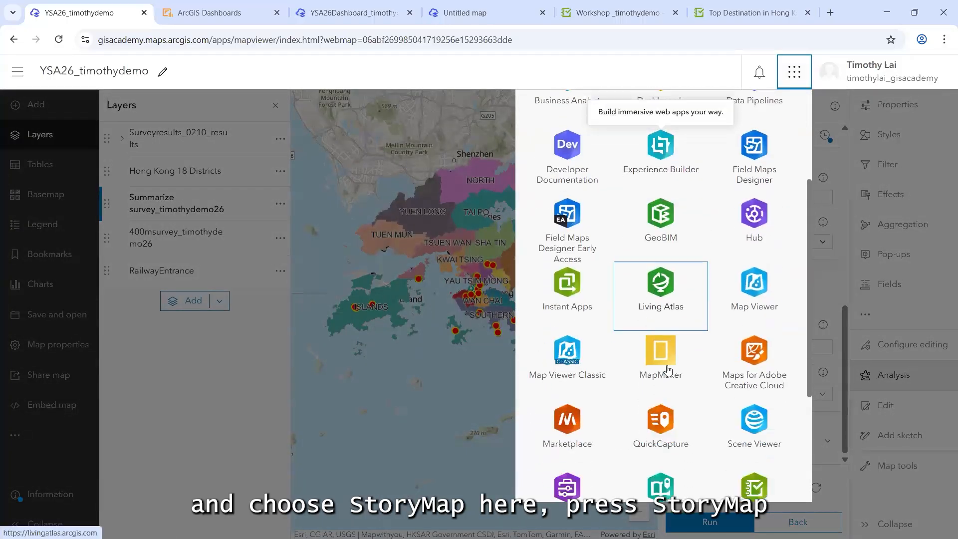
scroll(668, 369, down, 1)
click(662, 367)
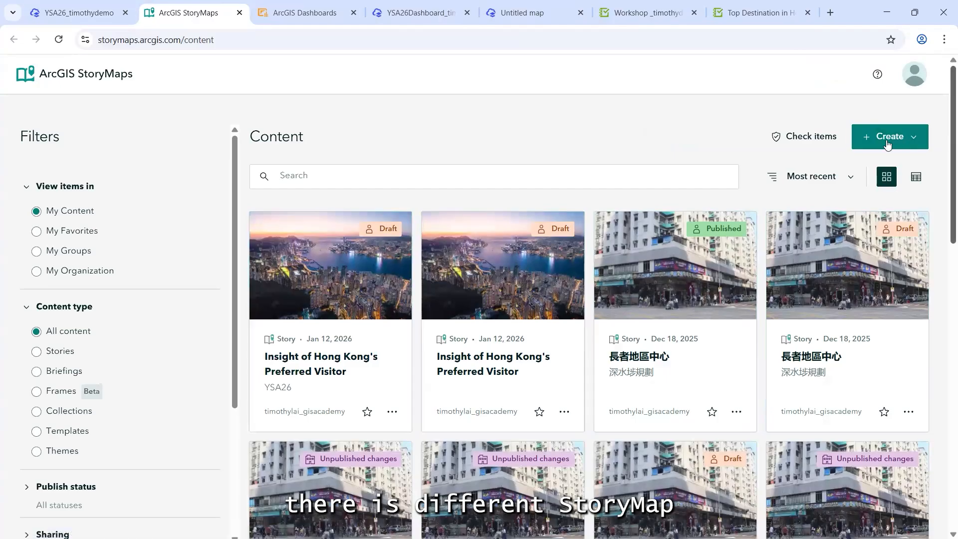
Step: Create a new story in ArcGIS StoryMaps and bring its blank editor into view
click(910, 142)
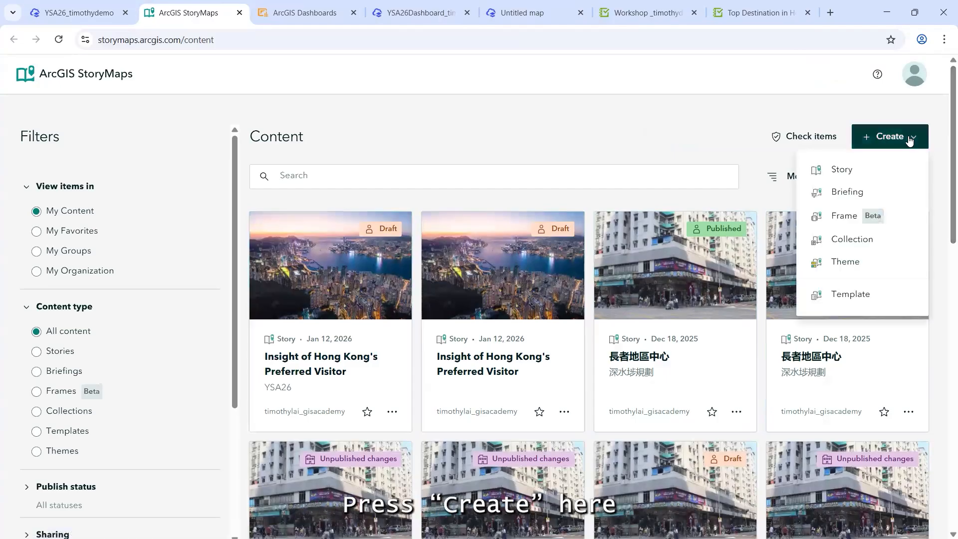
click(845, 170)
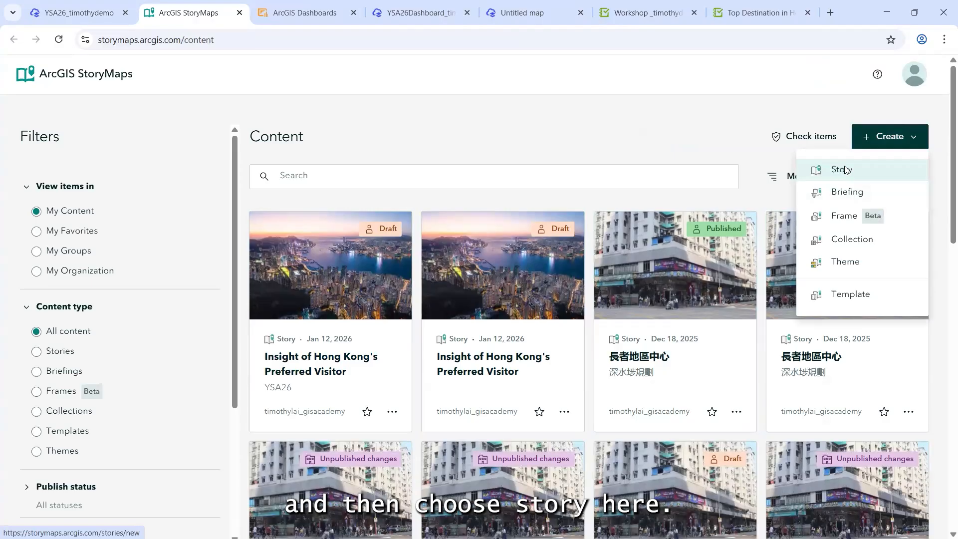
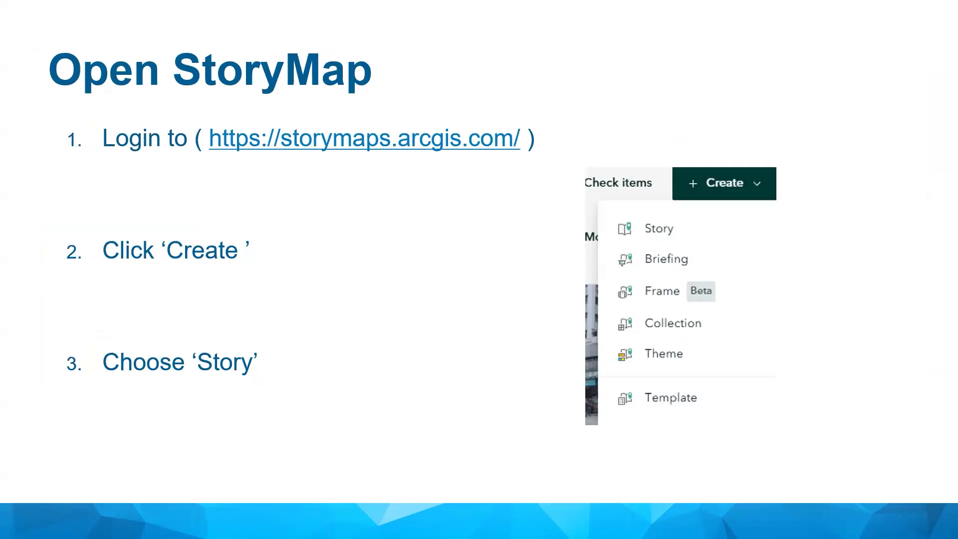
key(alt+Tab)
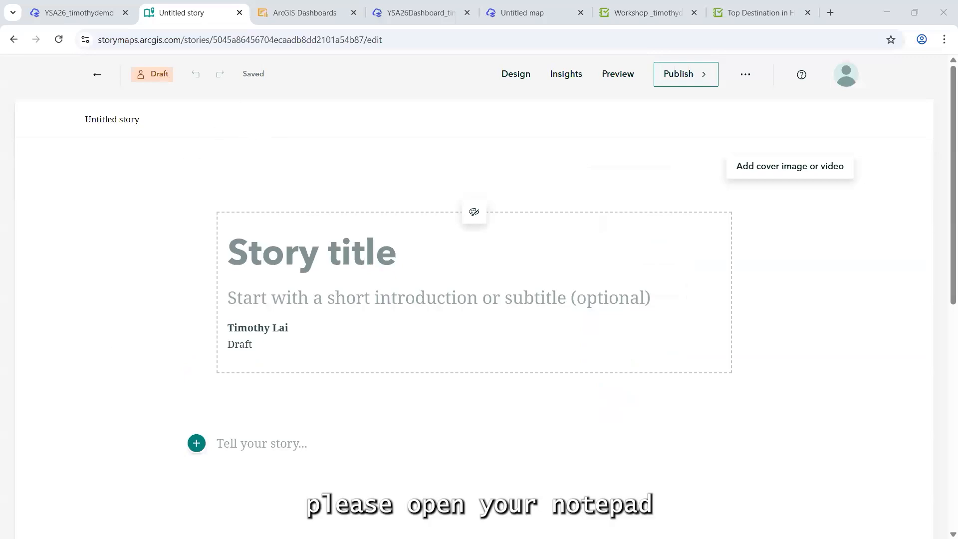
Step: Copy the cover title "Insight of Hong Kong's Preferred Visitor" from YSA26 notes.txt in Notepad and paste it as the story's title
key(alt+Tab)
scroll(405, 268, down, 4)
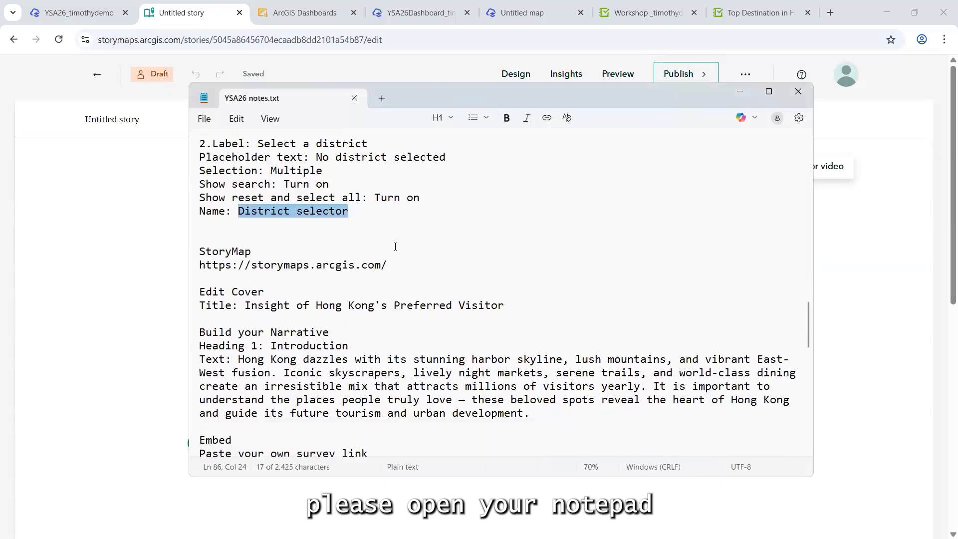
drag(247, 274, 501, 281)
key(ctrl+c)
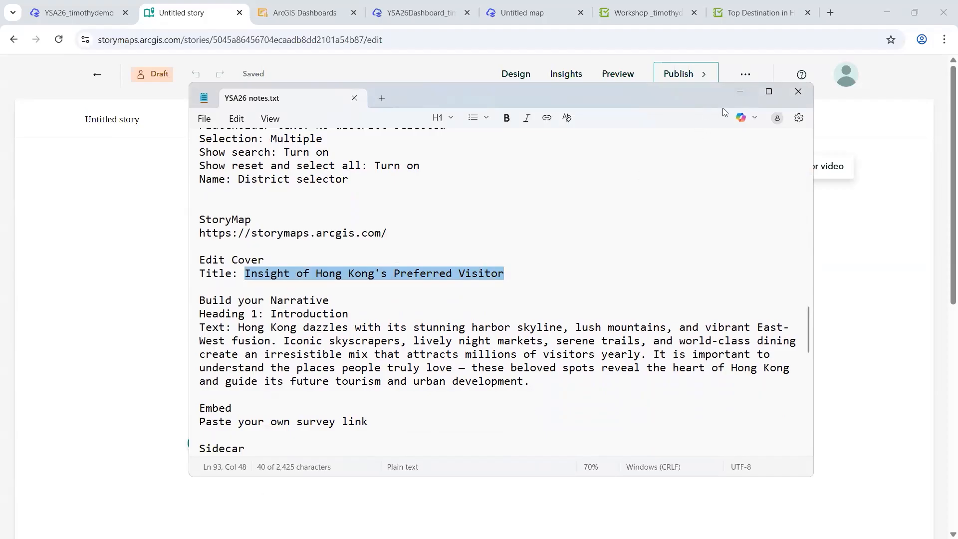
click(748, 93)
click(247, 255)
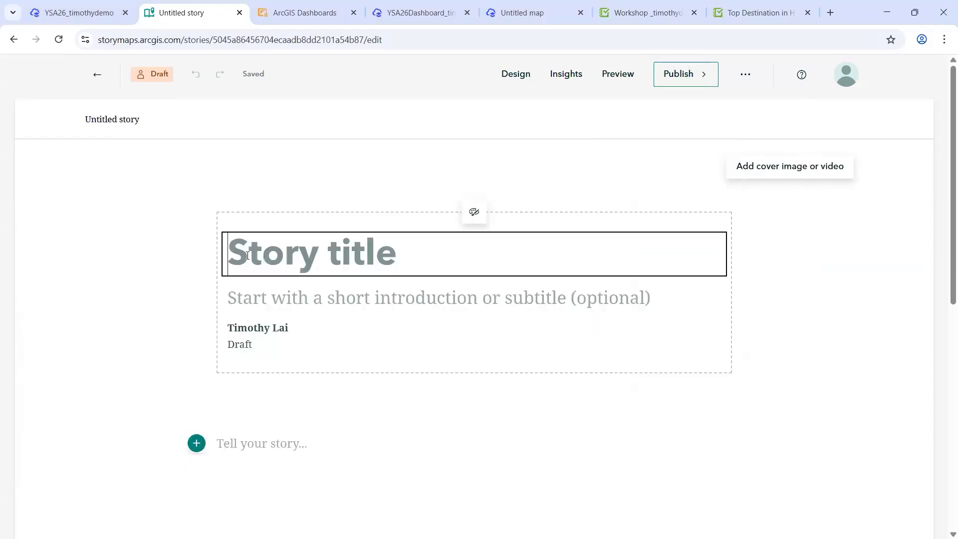
key(ctrl+v)
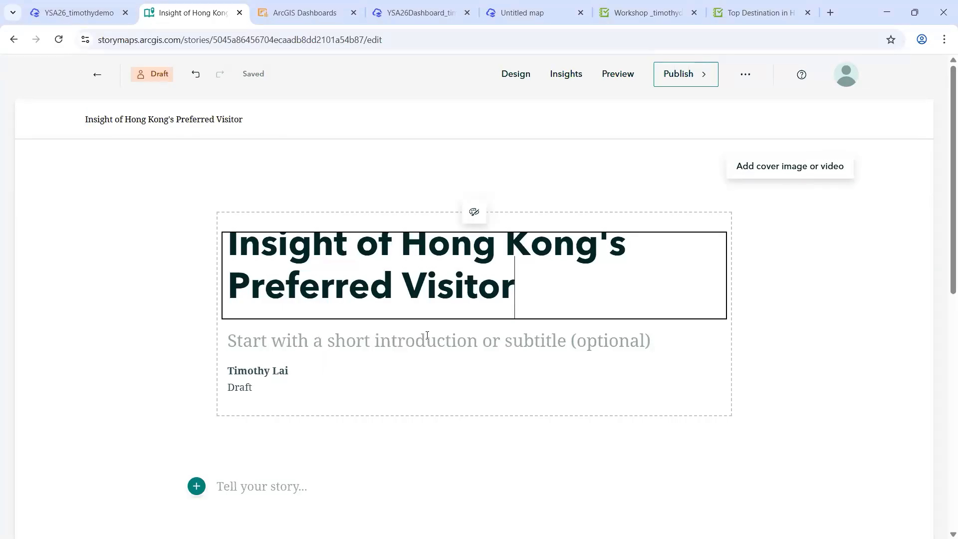
Step: Add the "Hong Kong night view" JPG from the Downloads folder as the story's cover image
click(786, 169)
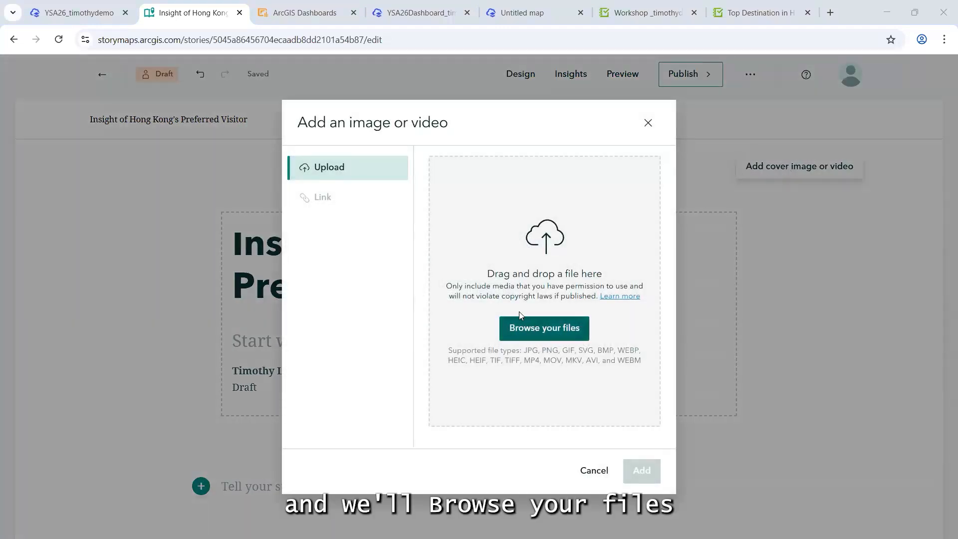
click(537, 328)
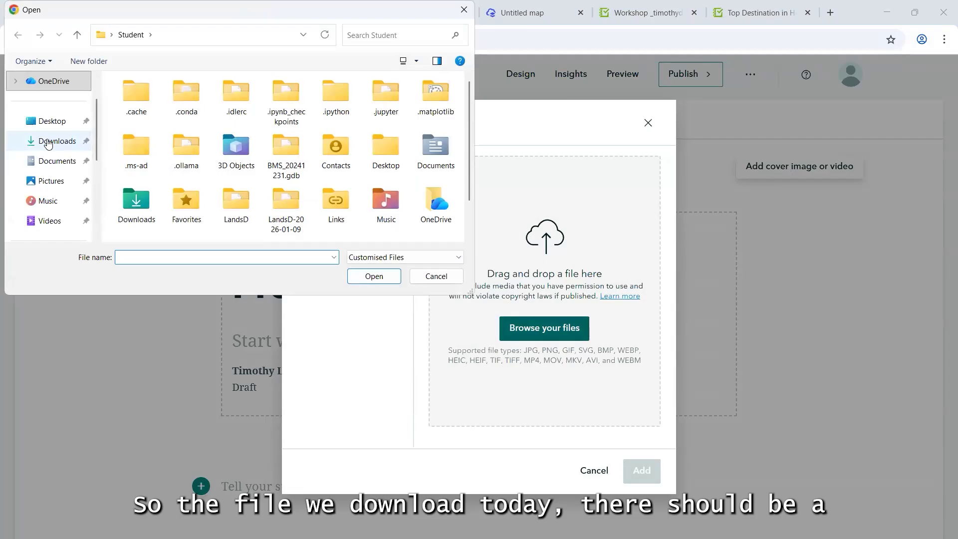
click(36, 142)
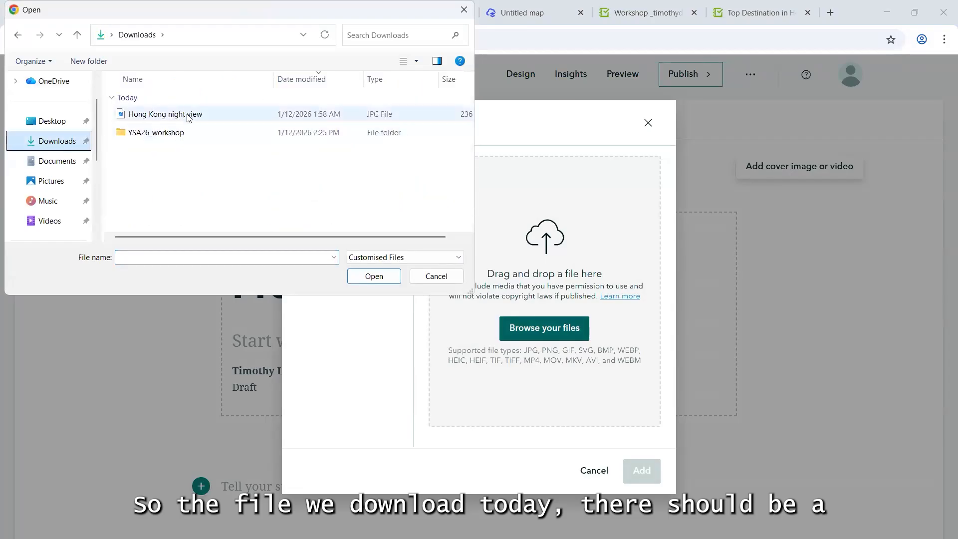
click(188, 118)
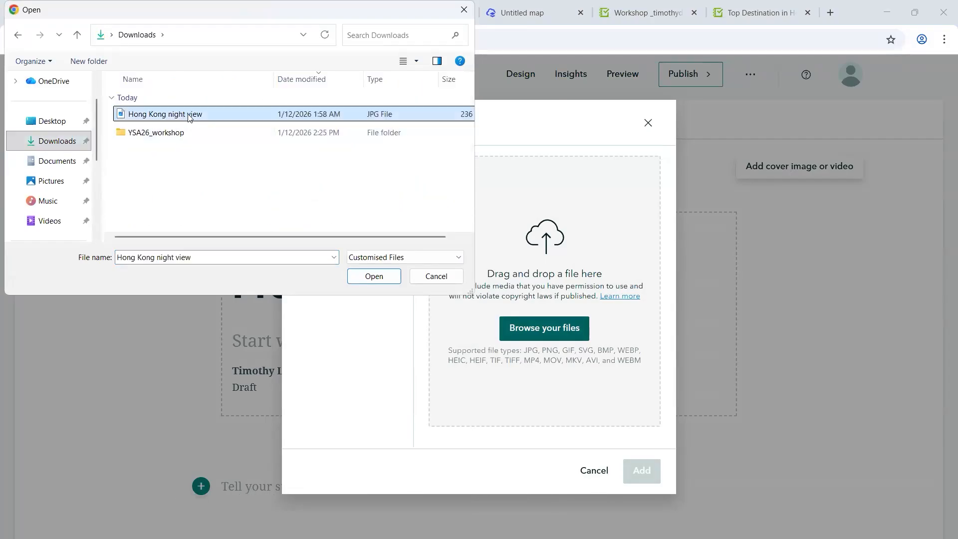
click(372, 270)
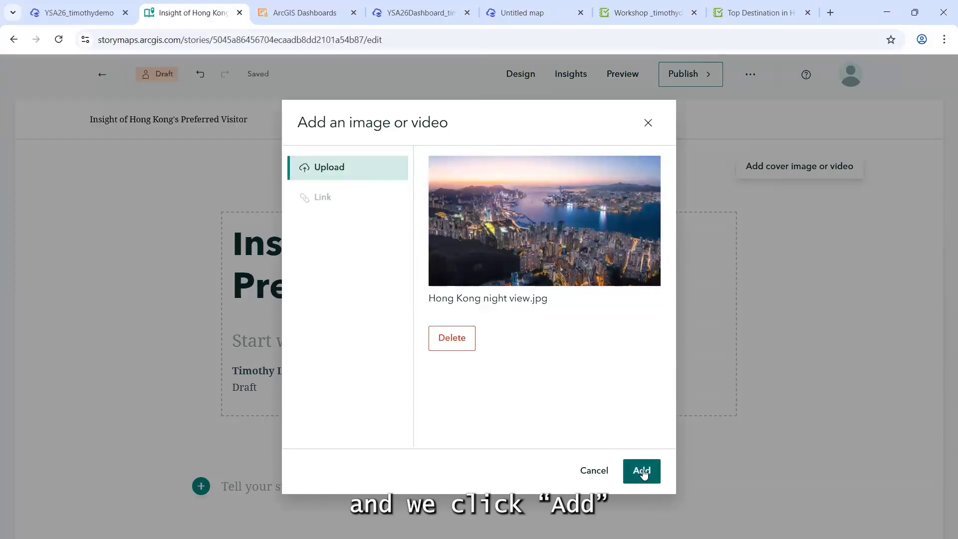
click(641, 473)
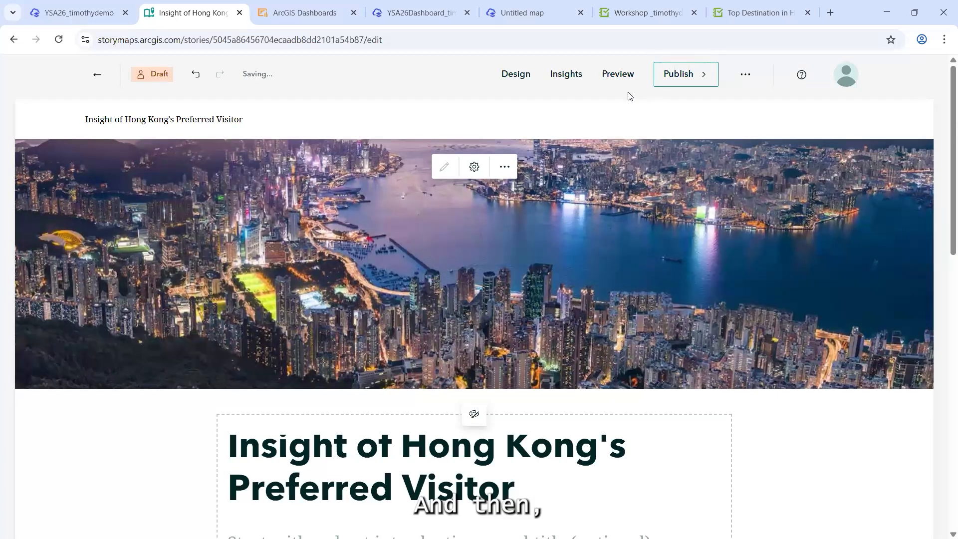
Step: Switch the story to the full-image cover layout with overlaid title text, and turn on the Navigation section
click(513, 81)
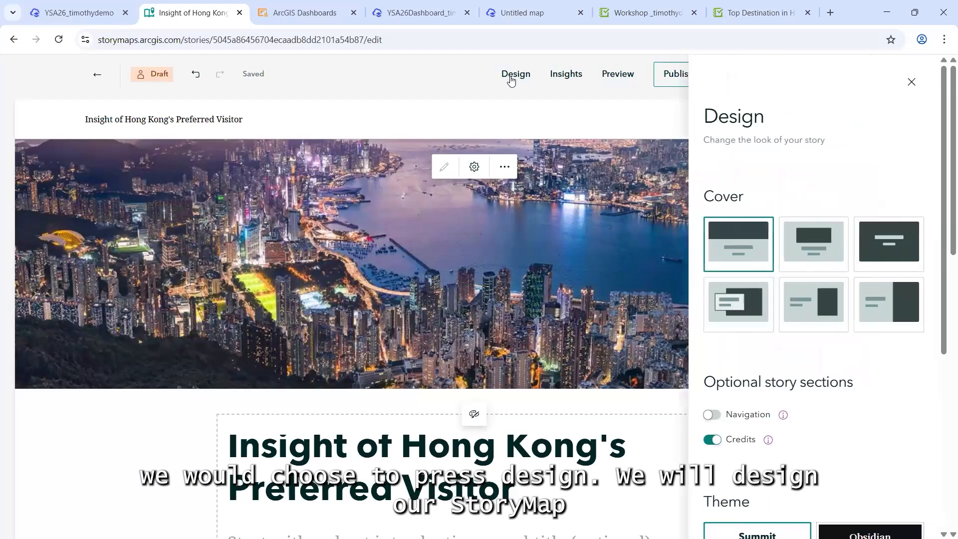
click(882, 252)
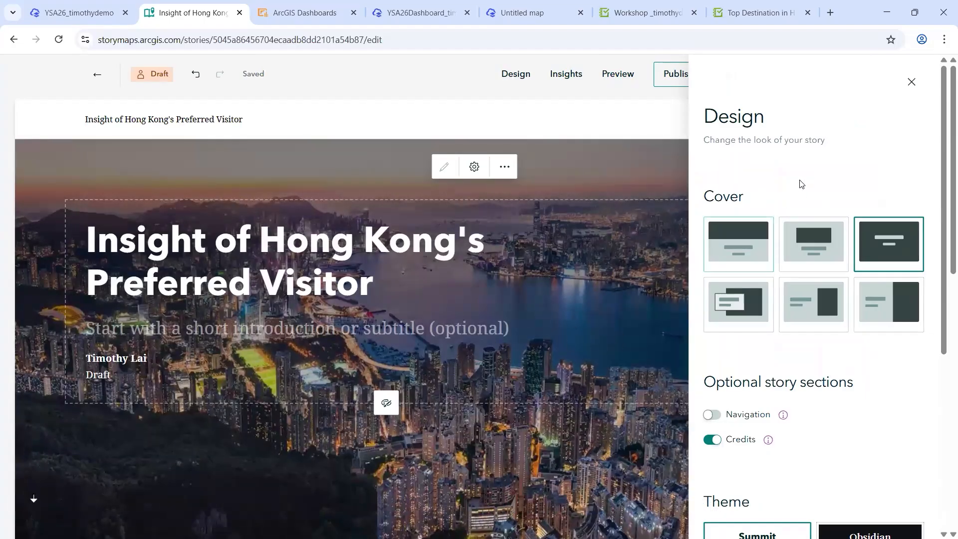
scroll(789, 180, down, 1)
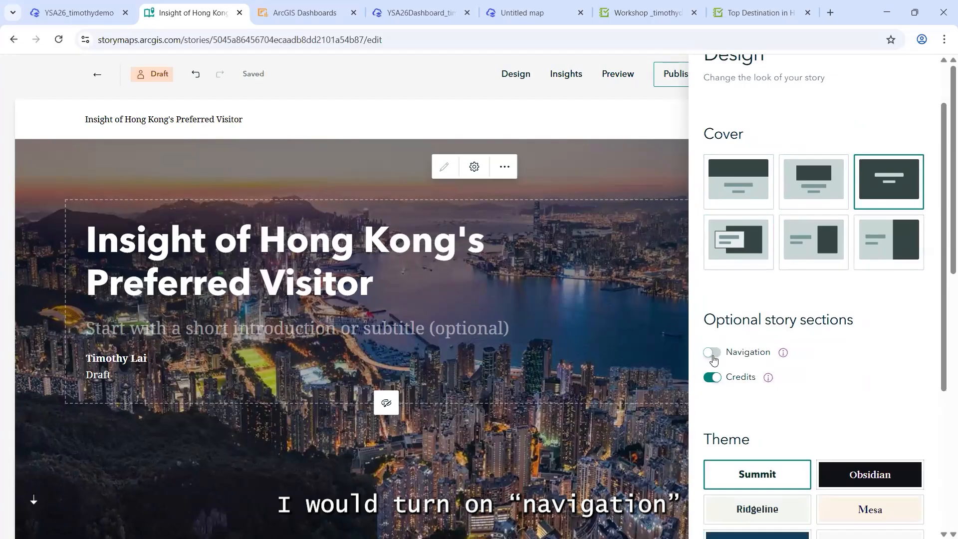
click(712, 353)
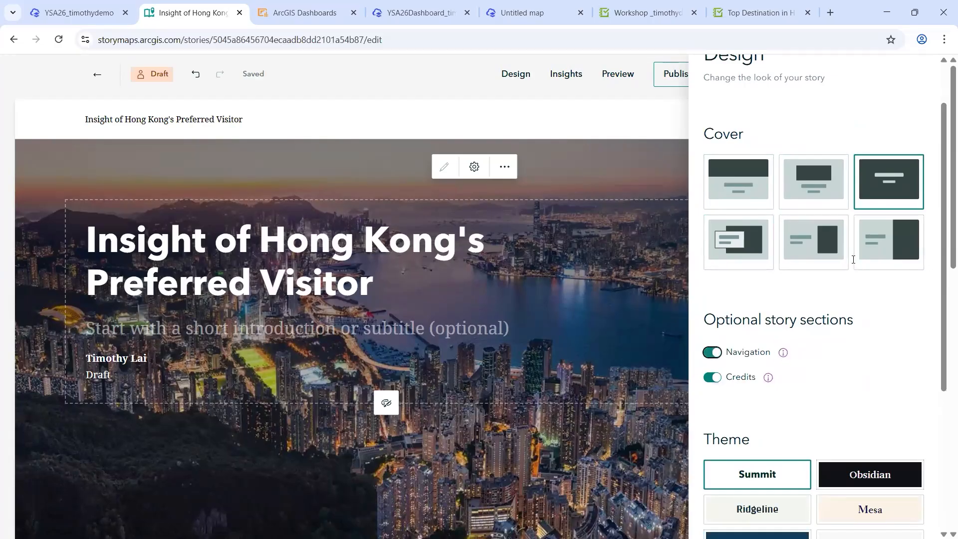
Step: Apply the Slate theme to the story and return to the cover
scroll(853, 264, down, 2)
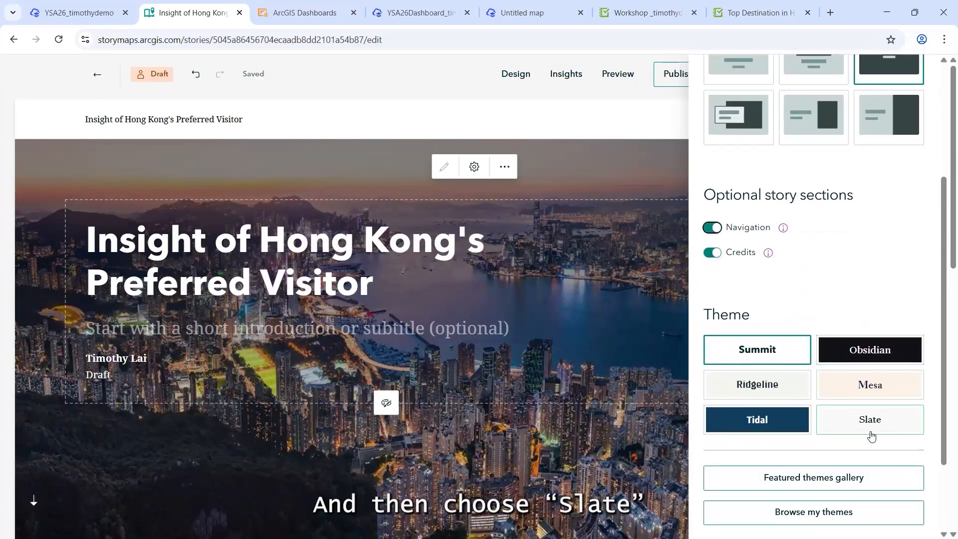
click(877, 428)
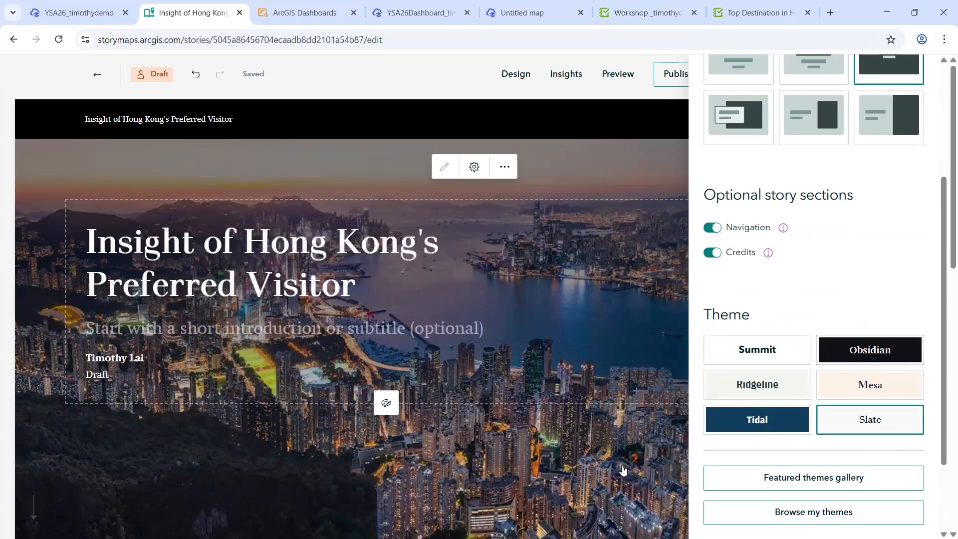
click(528, 417)
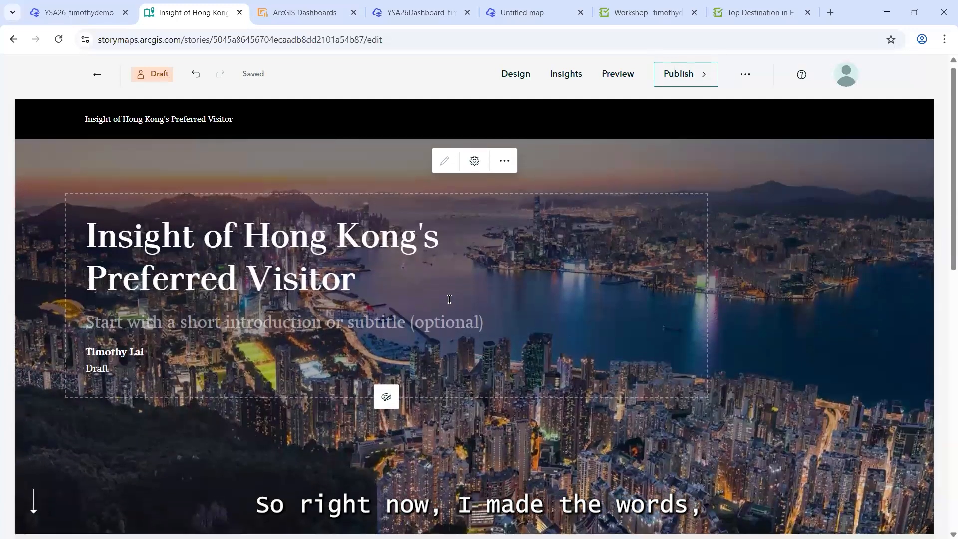
Step: Centre the cover's title panel both horizontally and vertically through its panel appearance settings
scroll(428, 265, down, 1)
scroll(482, 178, up, 1)
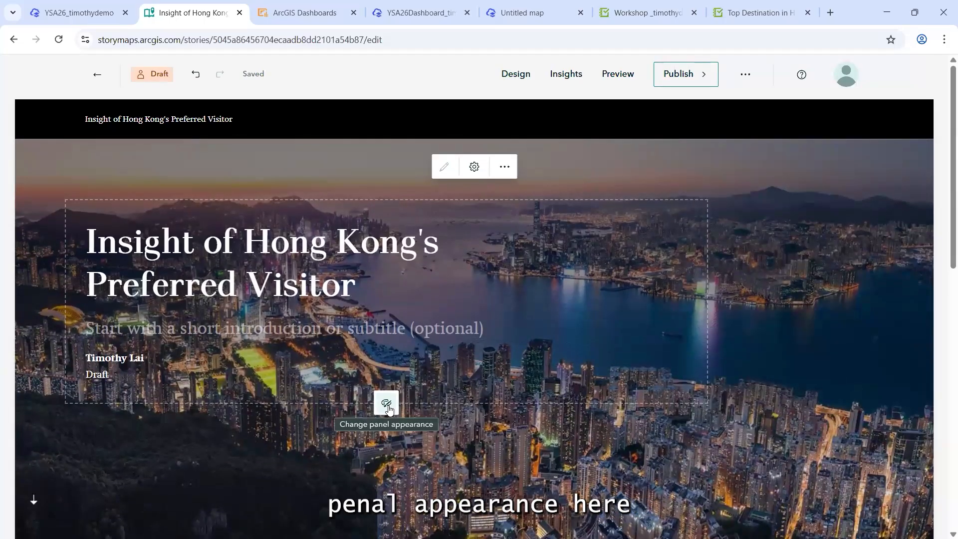
click(388, 405)
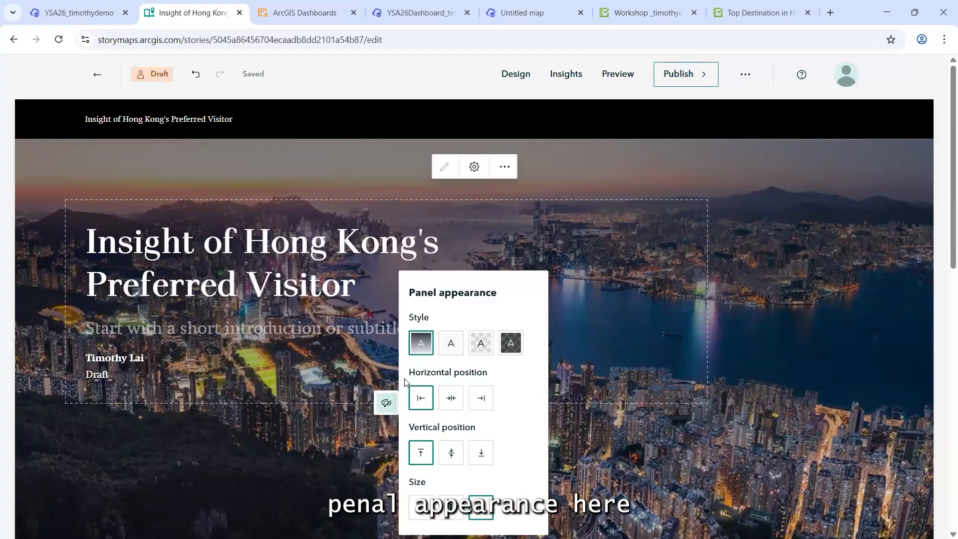
click(457, 405)
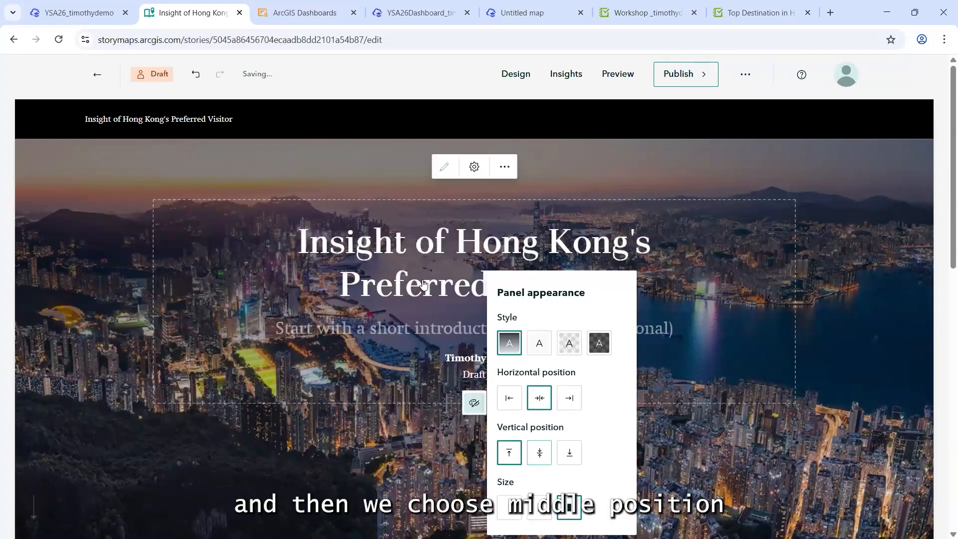
click(539, 453)
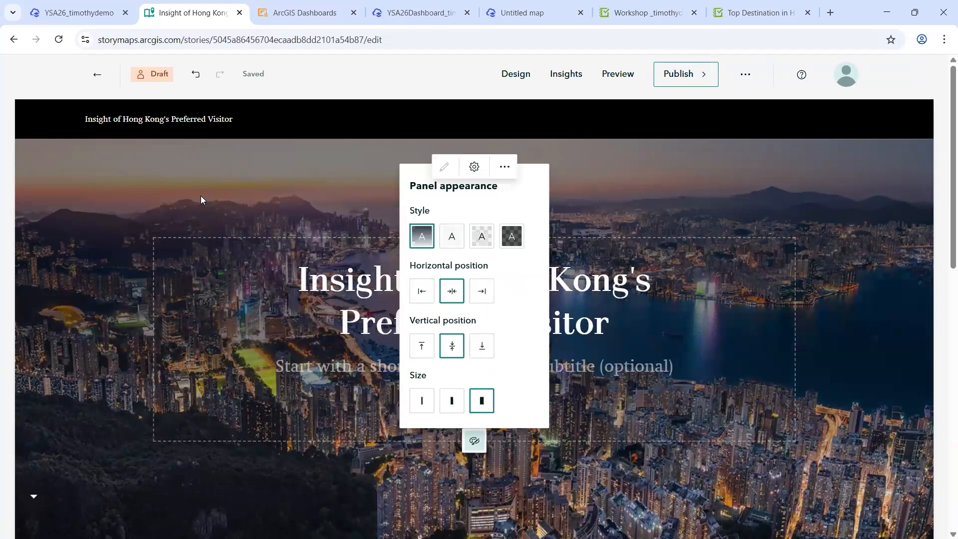
click(237, 194)
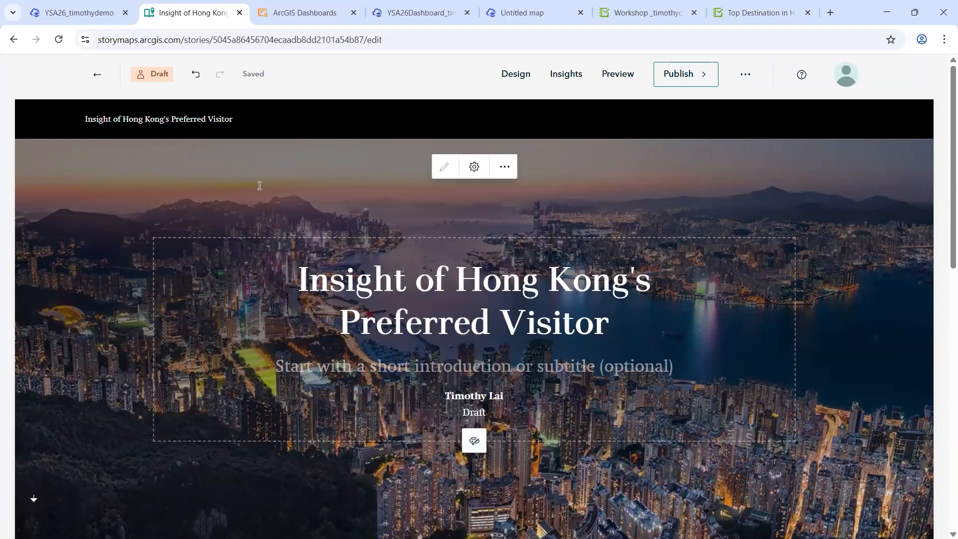
Step: Copy "Introduction" from the notes file and paste it into a new text block below the story cover
scroll(270, 175, down, 4)
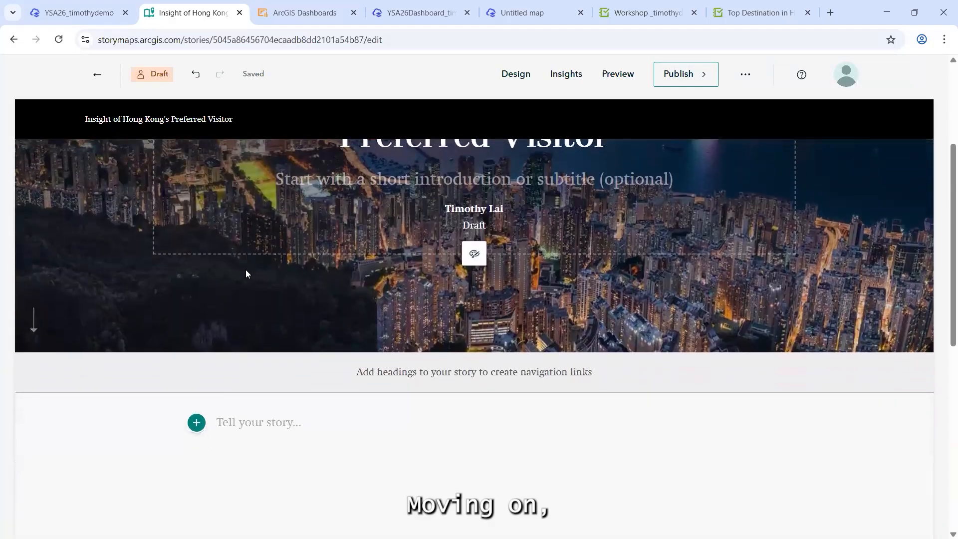
scroll(508, 264, down, 1)
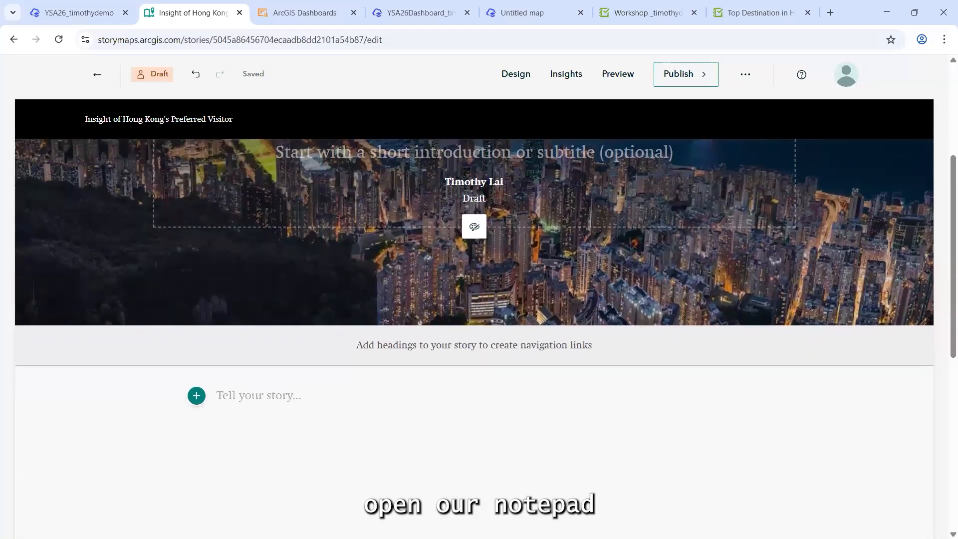
key(alt+Tab)
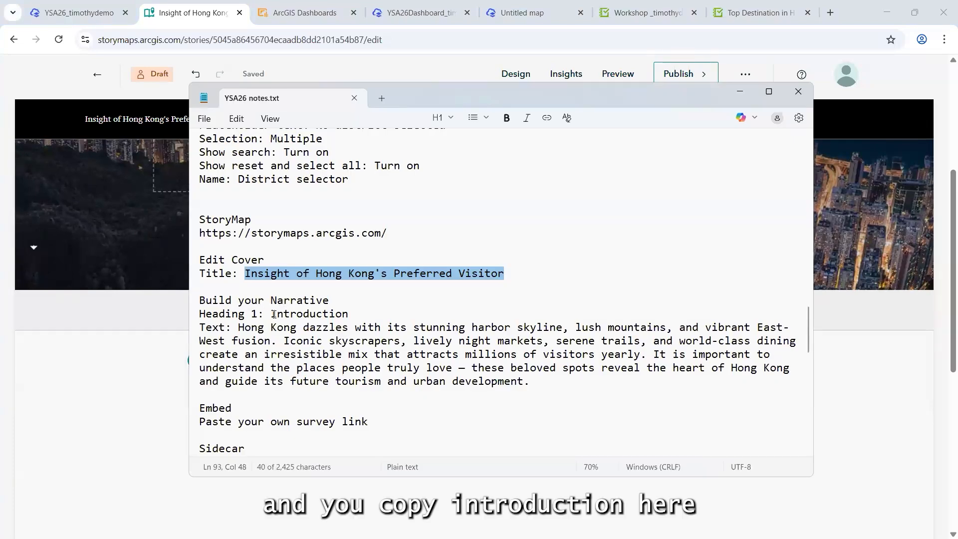
drag(270, 315, 351, 313)
key(ctrl+c)
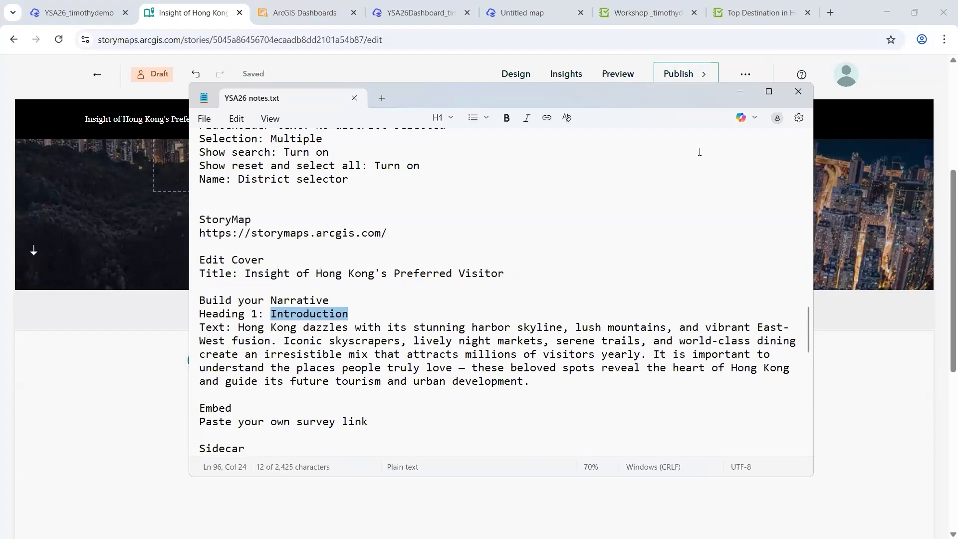
click(742, 90)
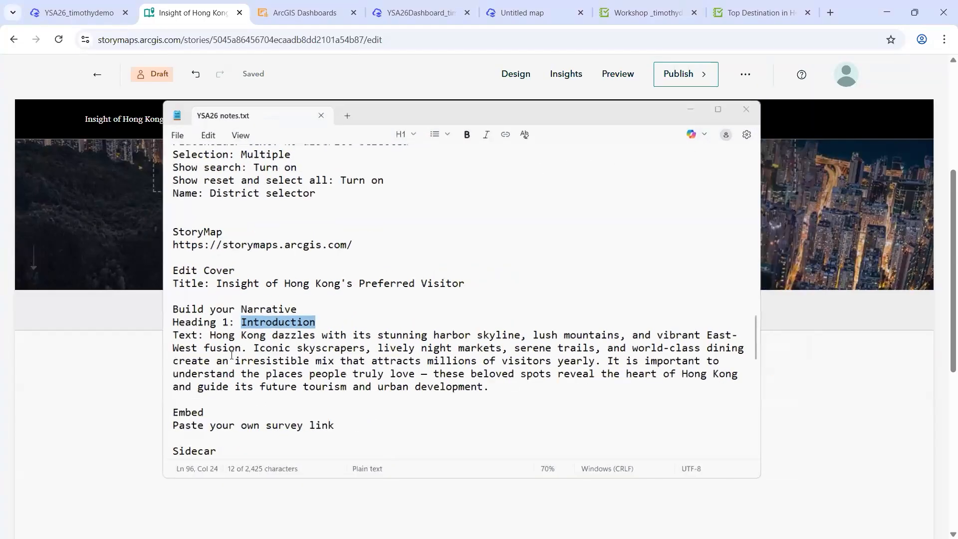
click(231, 360)
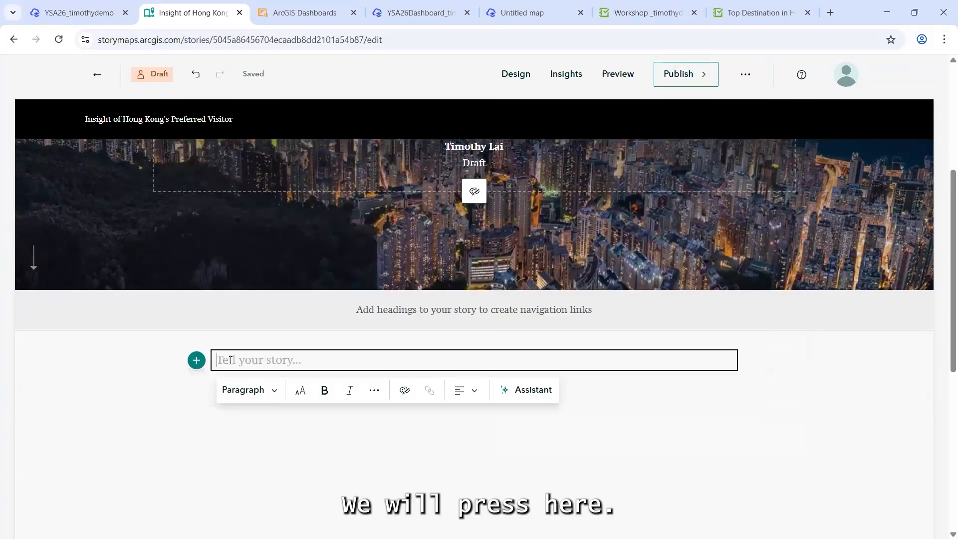
click(196, 361)
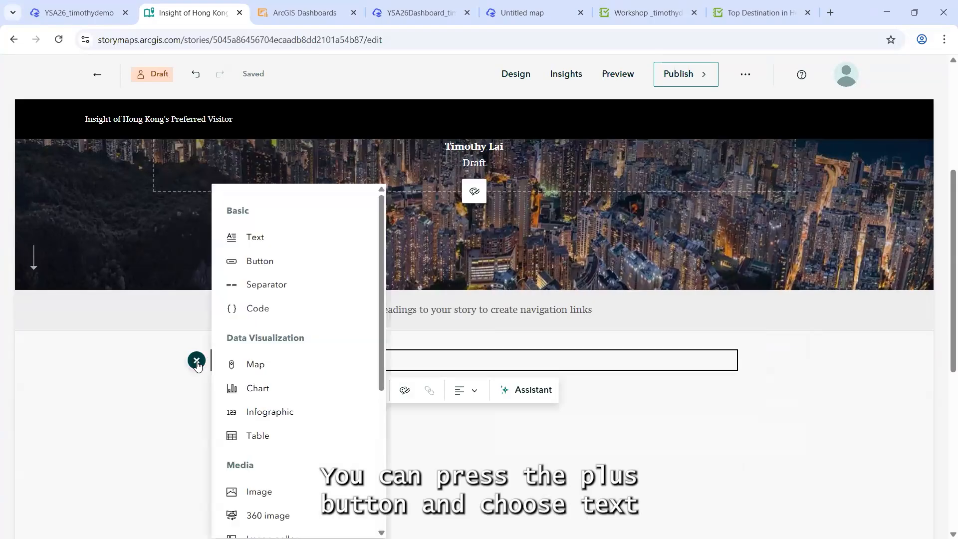
click(269, 238)
key(ctrl+v)
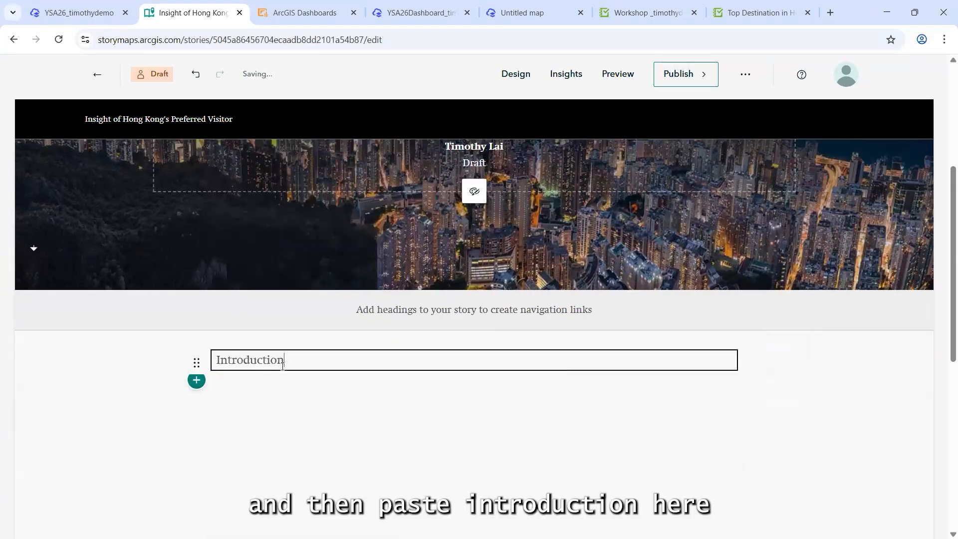
Step: Change the "Introduction" text from a paragraph to Heading 1
drag(289, 362, 218, 362)
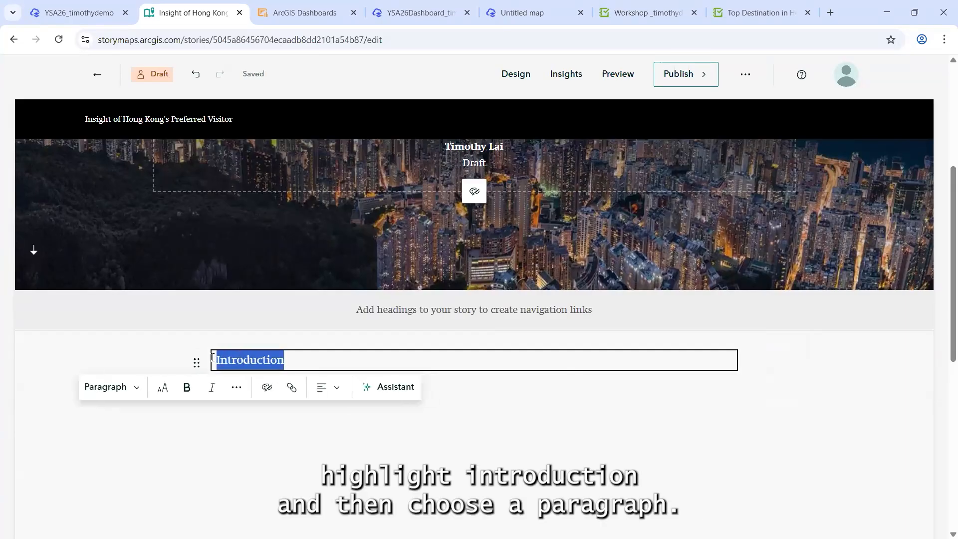
click(124, 390)
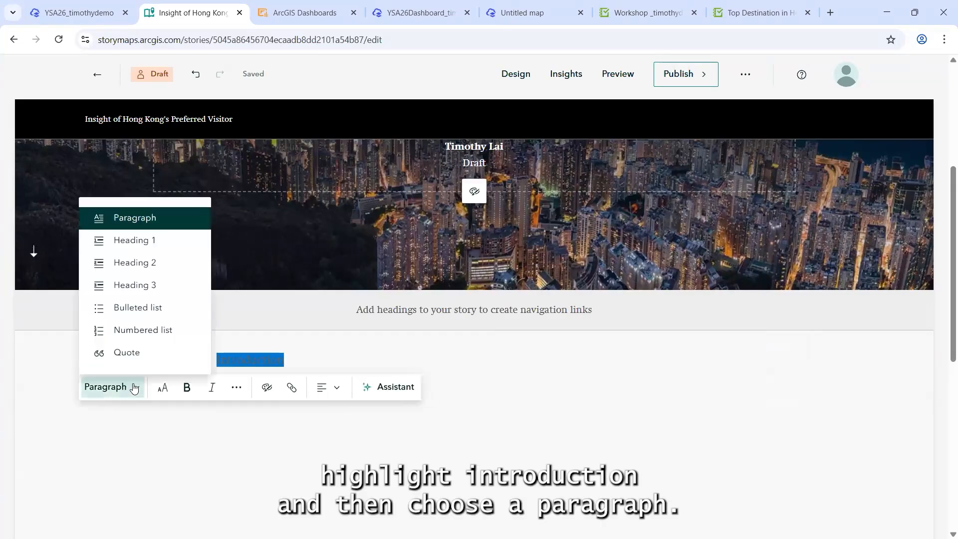
click(151, 242)
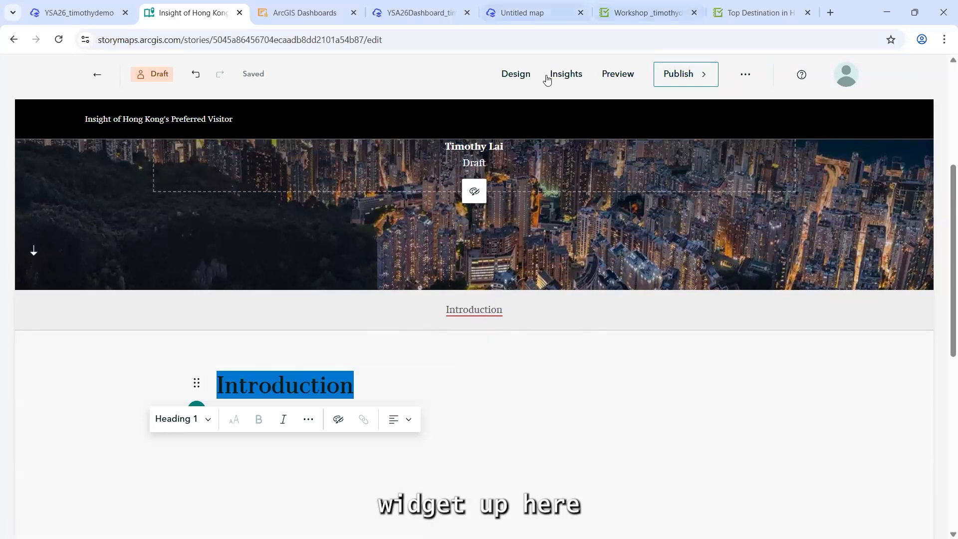
Step: Reopen the story's design options and check the Navigation setting among the optional story sections
click(525, 80)
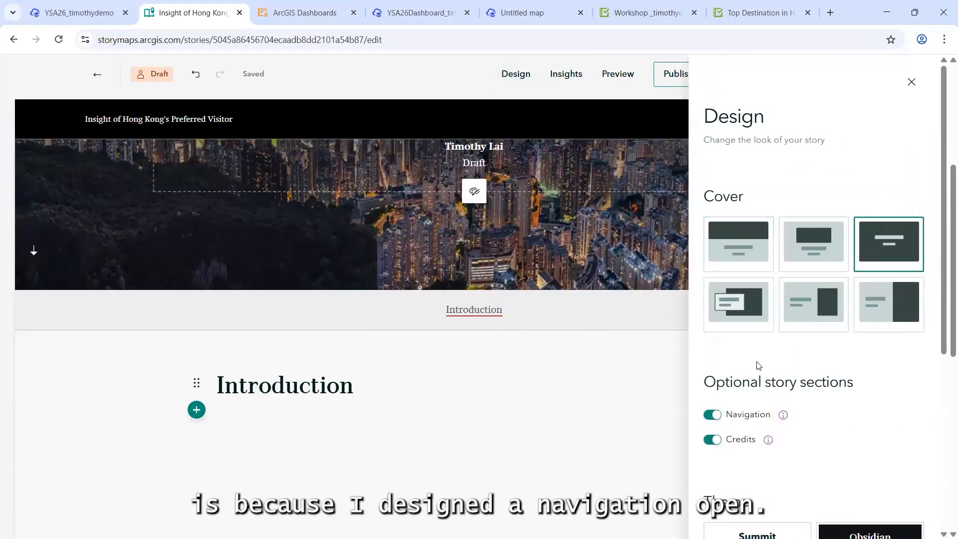
scroll(757, 361, down, 1)
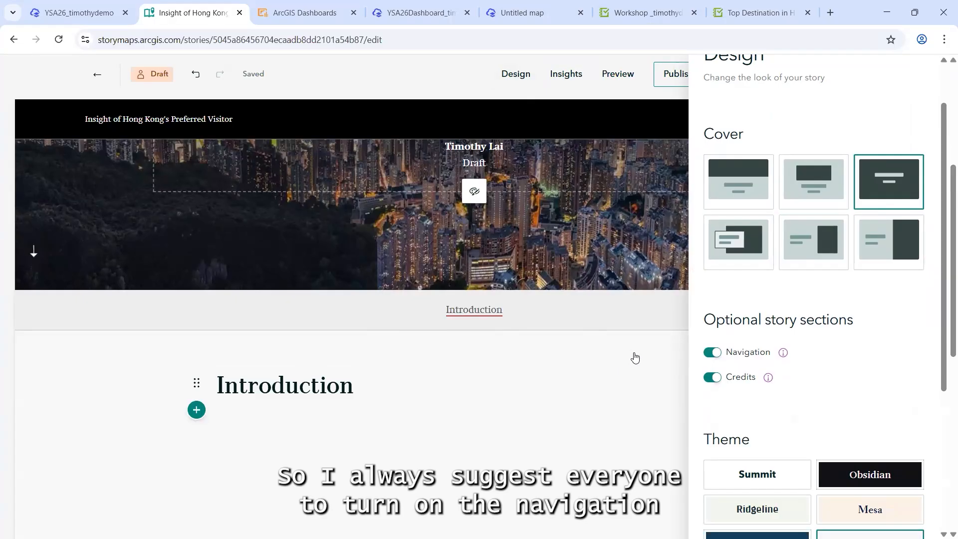
Step: Copy the introduction paragraph about Hong Kong from the notes file and paste it into a new text block below the Introduction heading
click(634, 358)
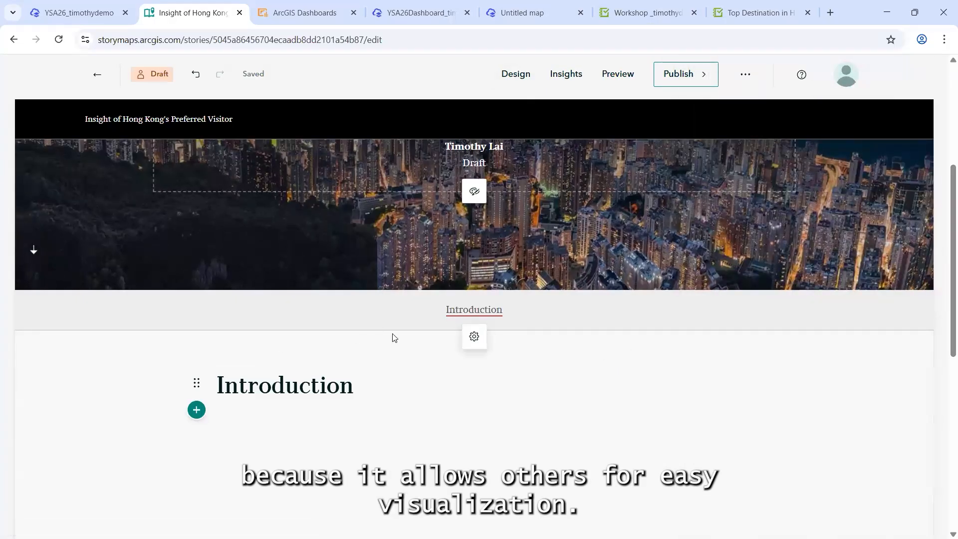
scroll(305, 300, down, 1)
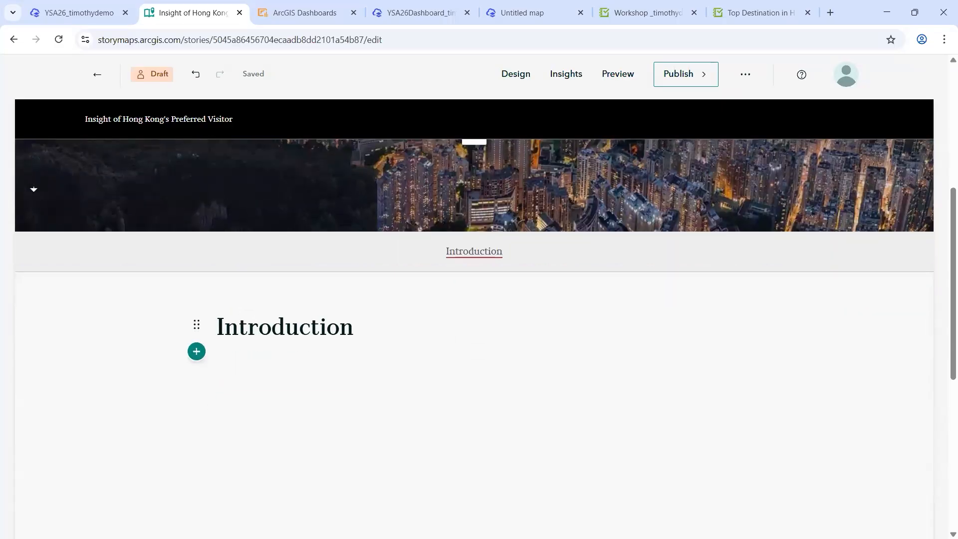
key(alt+Tab)
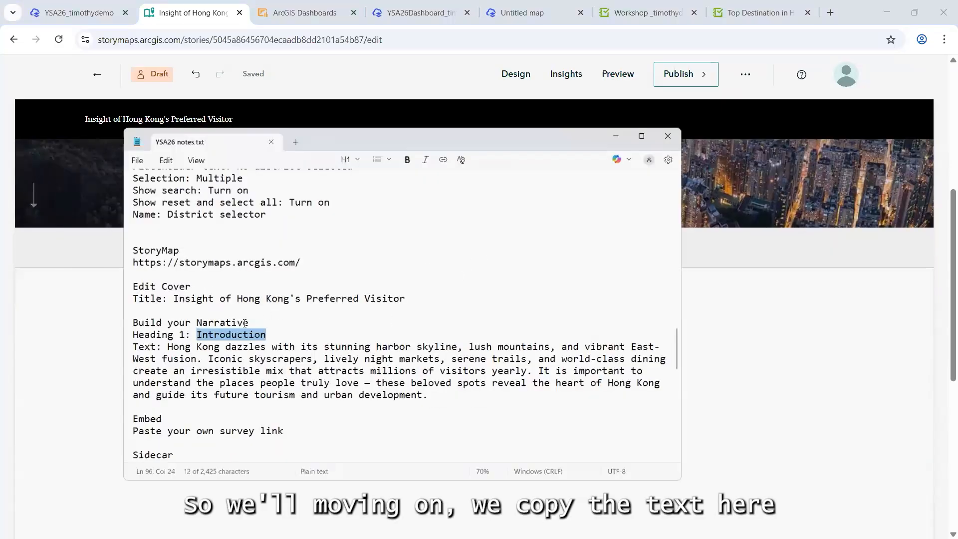
drag(238, 328, 528, 383)
key(ctrl+c)
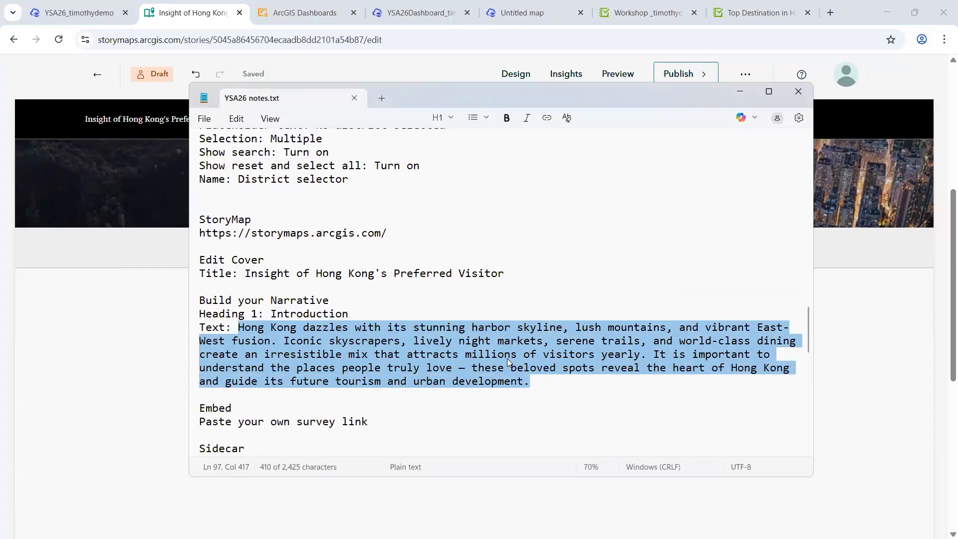
click(742, 93)
click(197, 348)
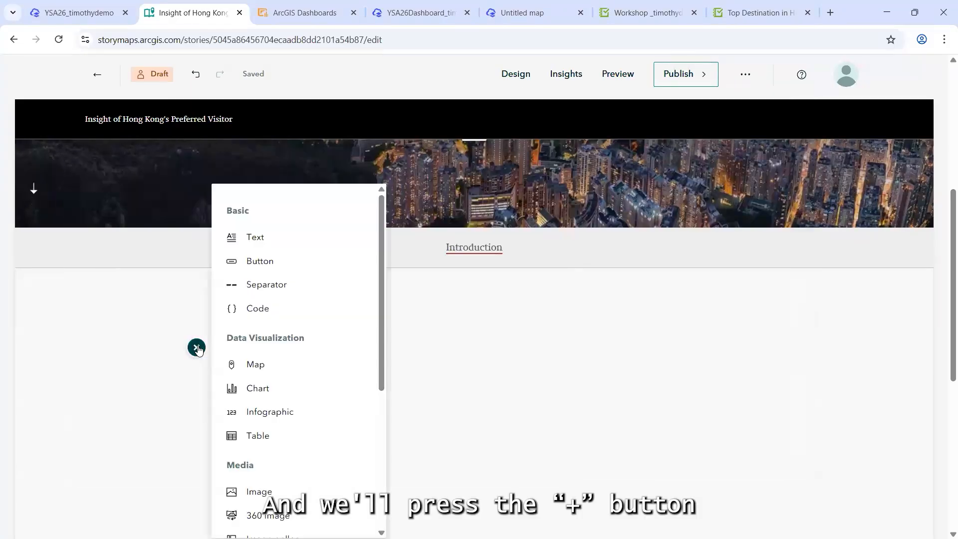
click(252, 237)
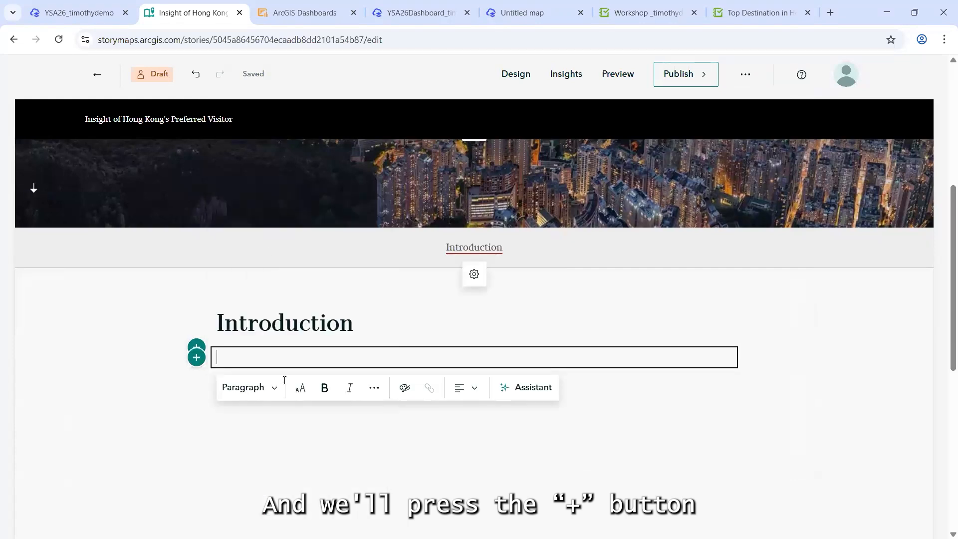
key(ctrl+v)
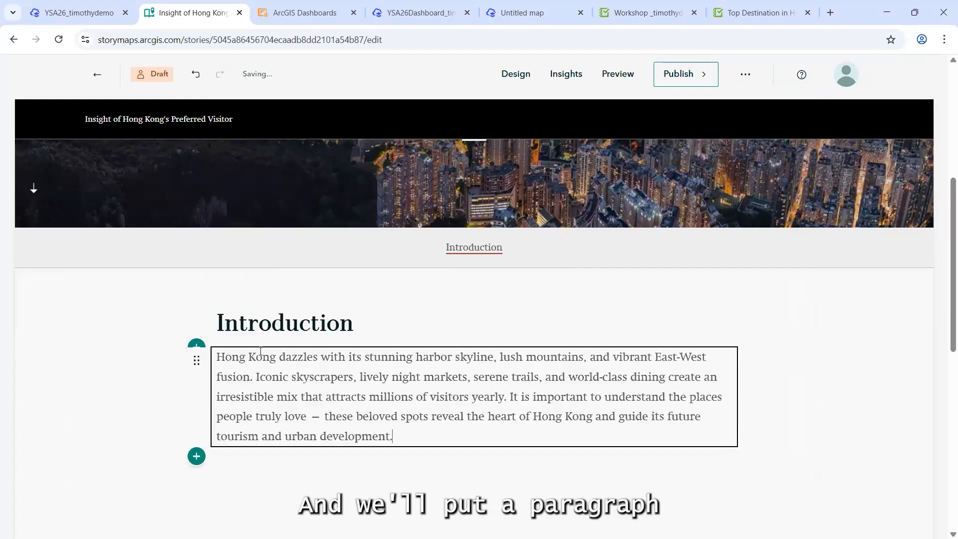
Step: Insert an Embed block below the introduction paragraph
scroll(289, 290, down, 1)
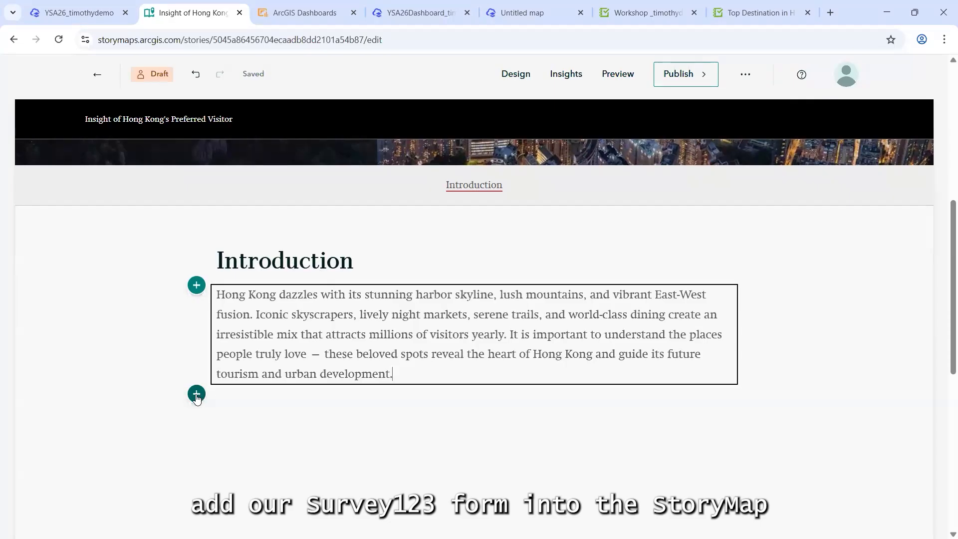
click(196, 394)
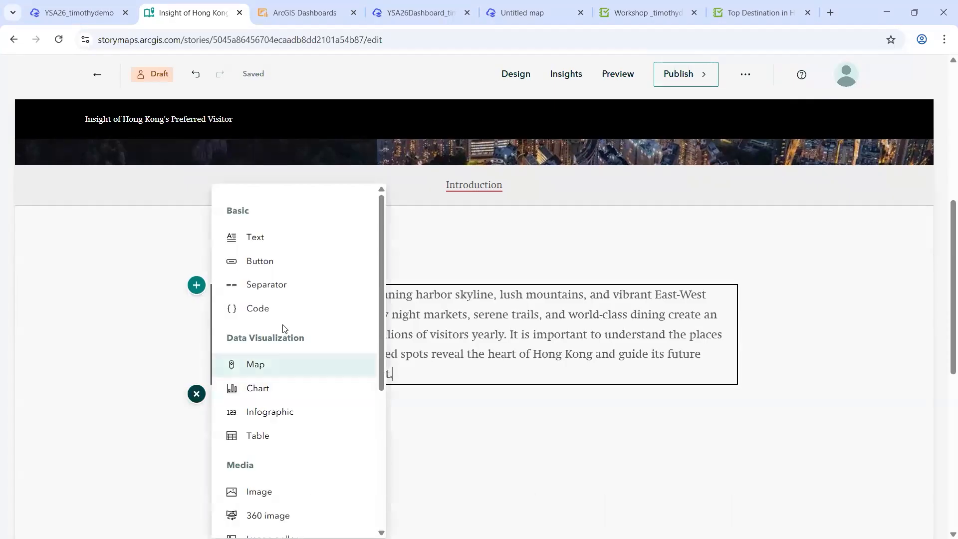
scroll(284, 332, down, 2)
scroll(285, 335, down, 2)
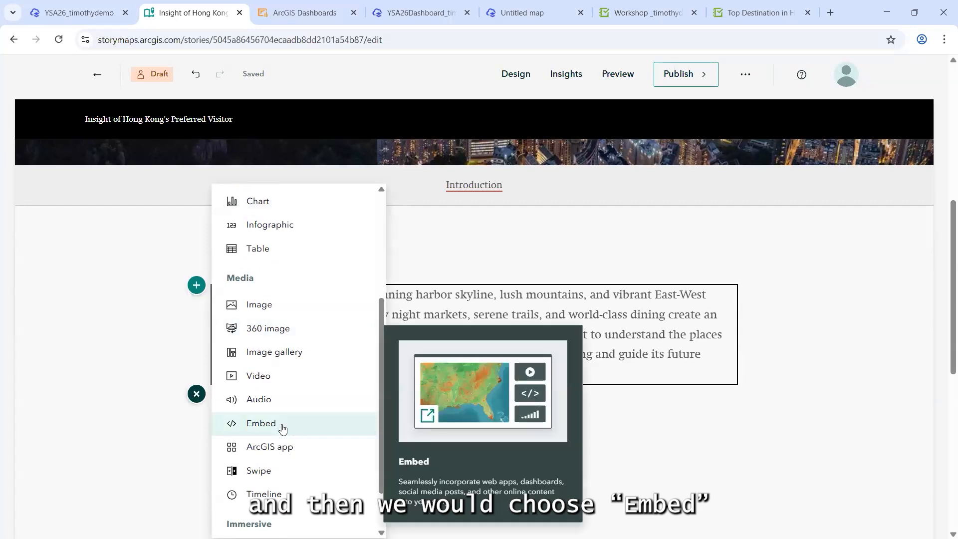
click(281, 424)
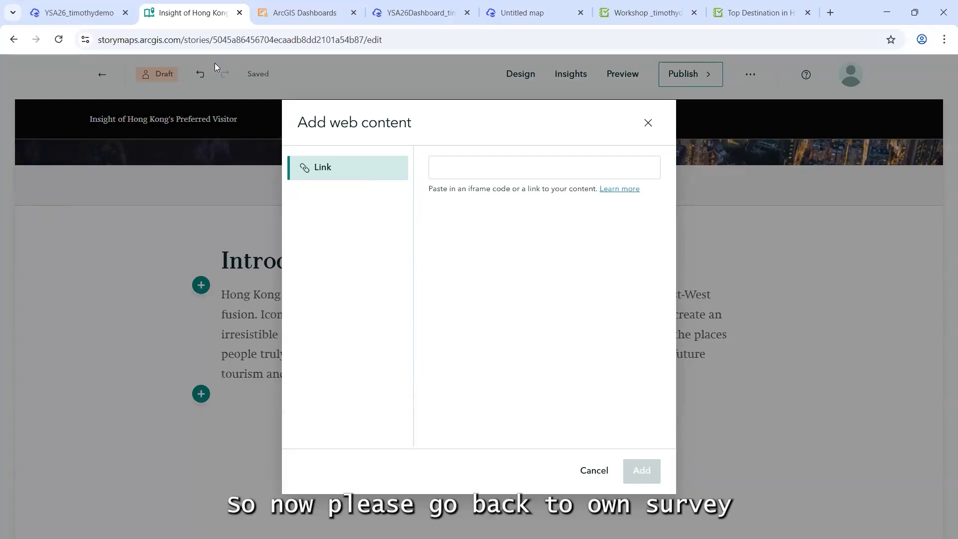
Step: Switch to ArcGIS Survey123 and copy the workshop survey's sharing link from its collaboration settings
mouse_move(638, 14)
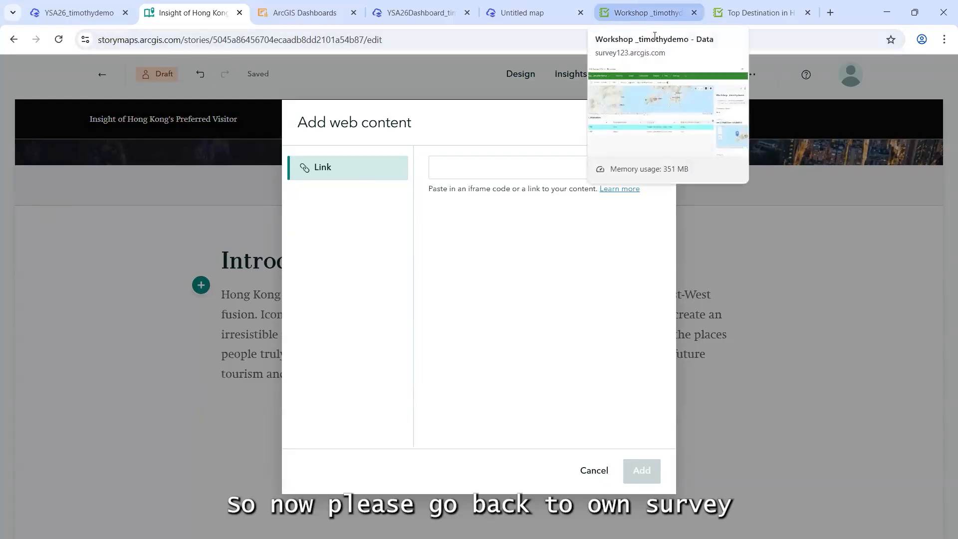
click(643, 12)
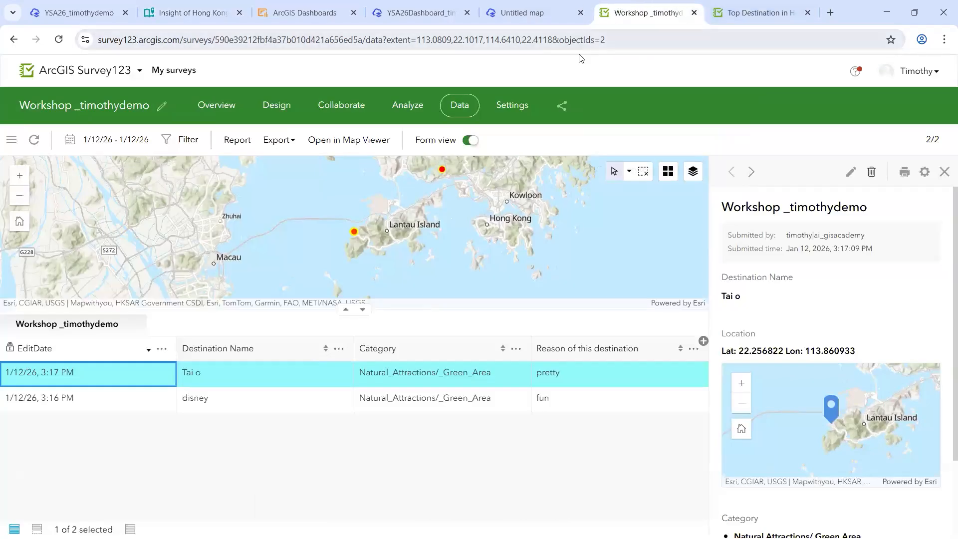
click(342, 111)
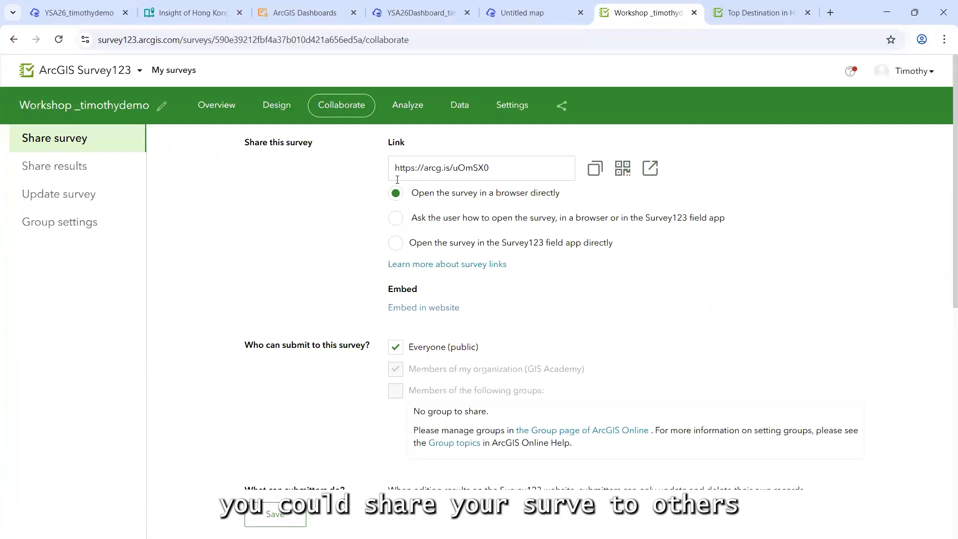
click(593, 169)
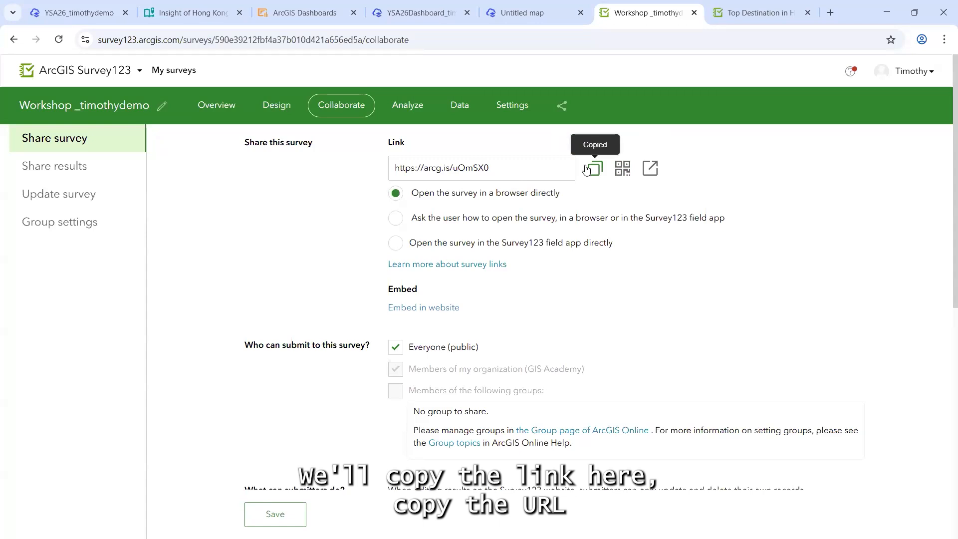
click(198, 12)
click(484, 172)
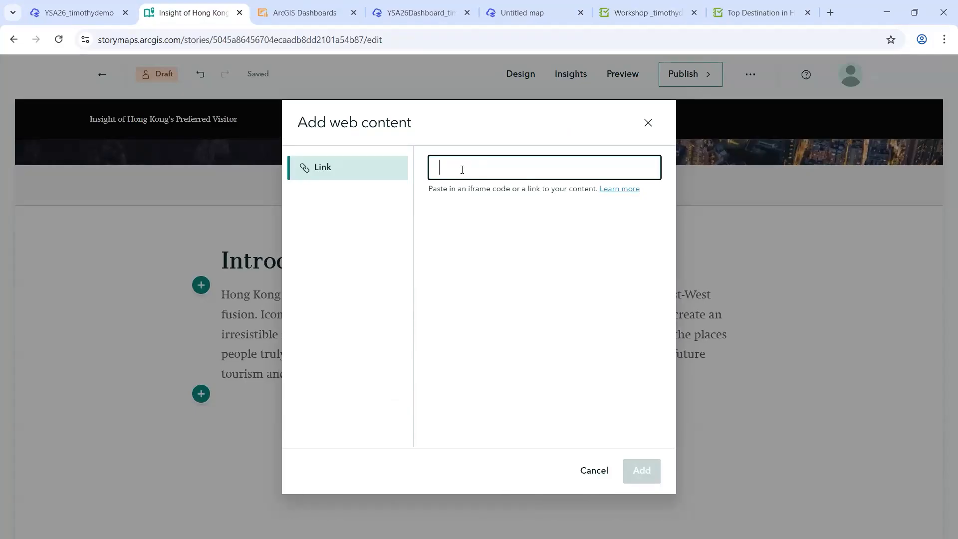
key(ctrl+v)
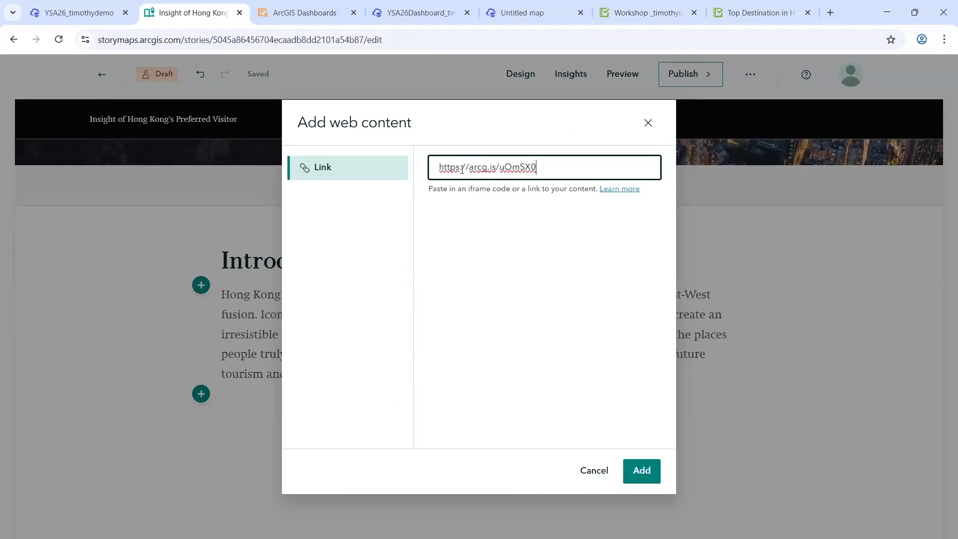
click(650, 472)
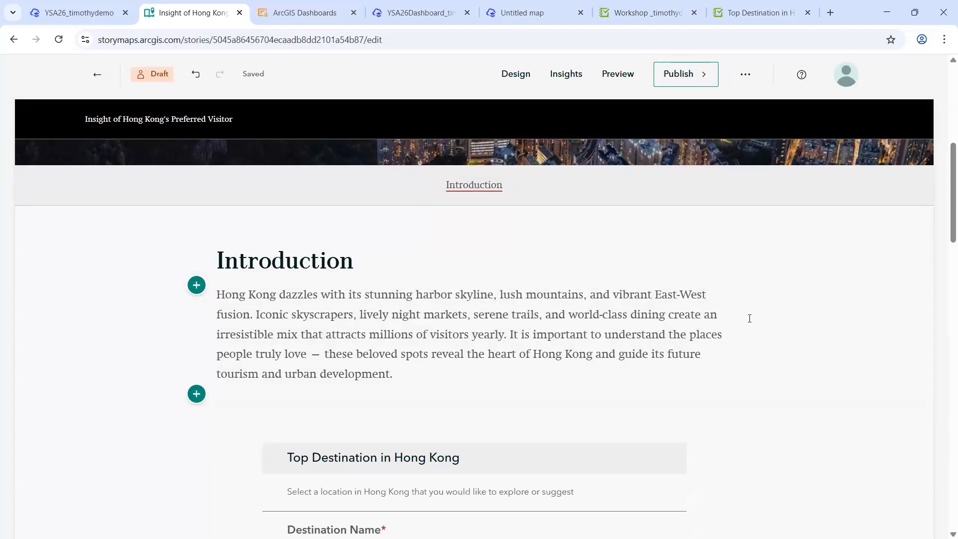
scroll(318, 314, down, 3)
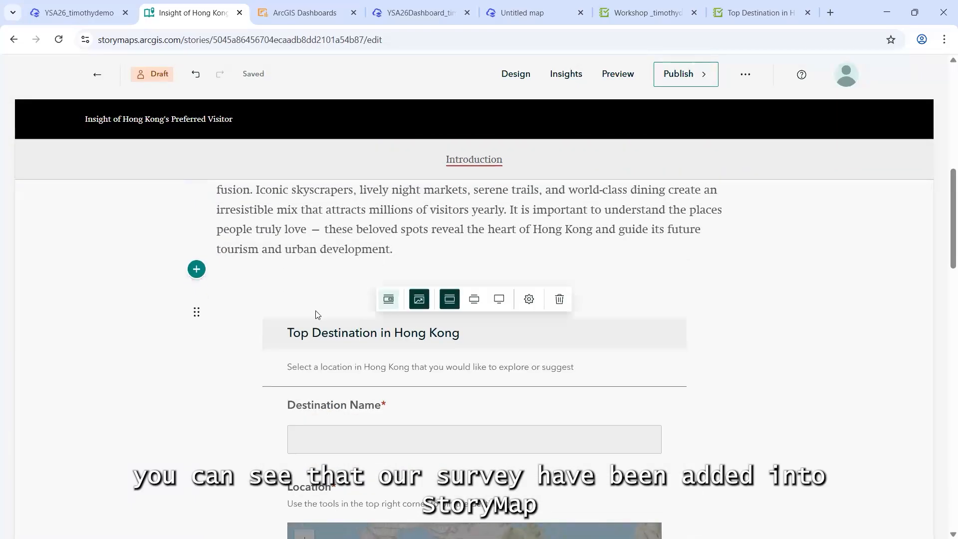
scroll(89, 265, down, 3)
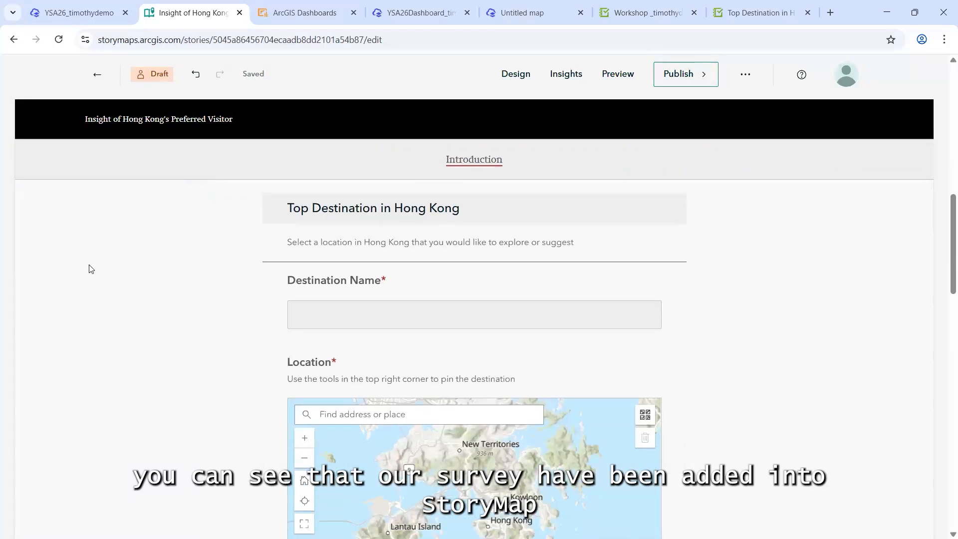
scroll(138, 241, down, 2)
scroll(172, 238, up, 2)
scroll(174, 239, down, 3)
scroll(172, 238, down, 10)
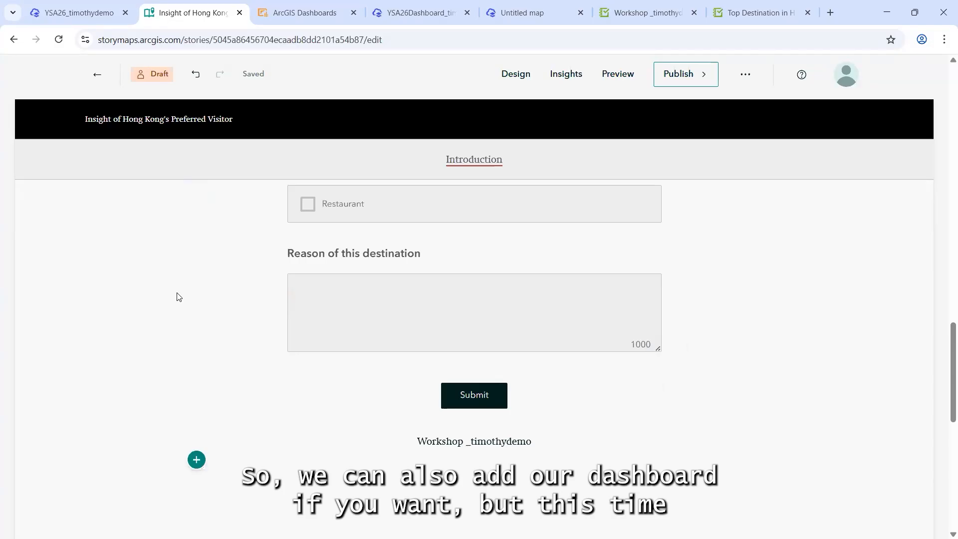
Step: Switch to the dashboard's item page in ArcGIS Online, review its details and sharing options, and copy its URL
click(308, 14)
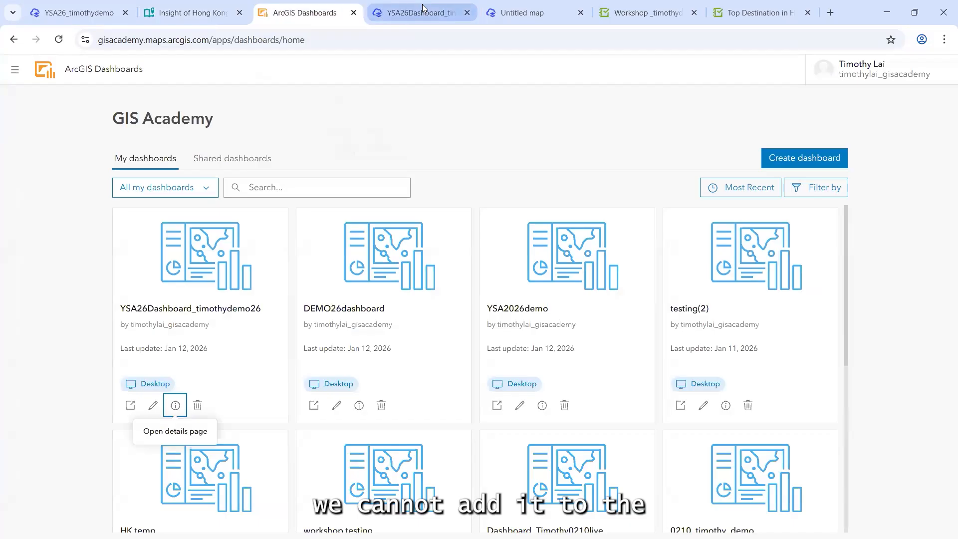
click(422, 10)
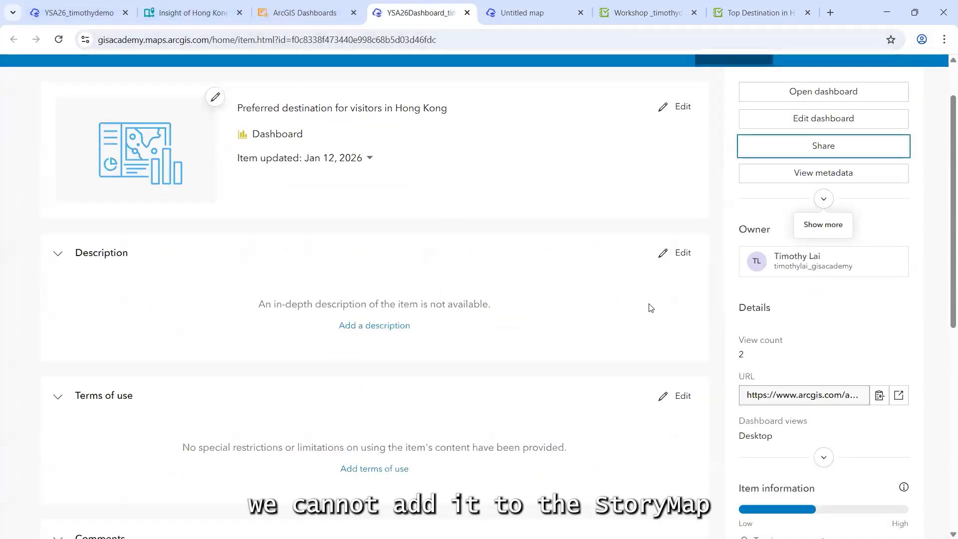
scroll(88, 142, up, 2)
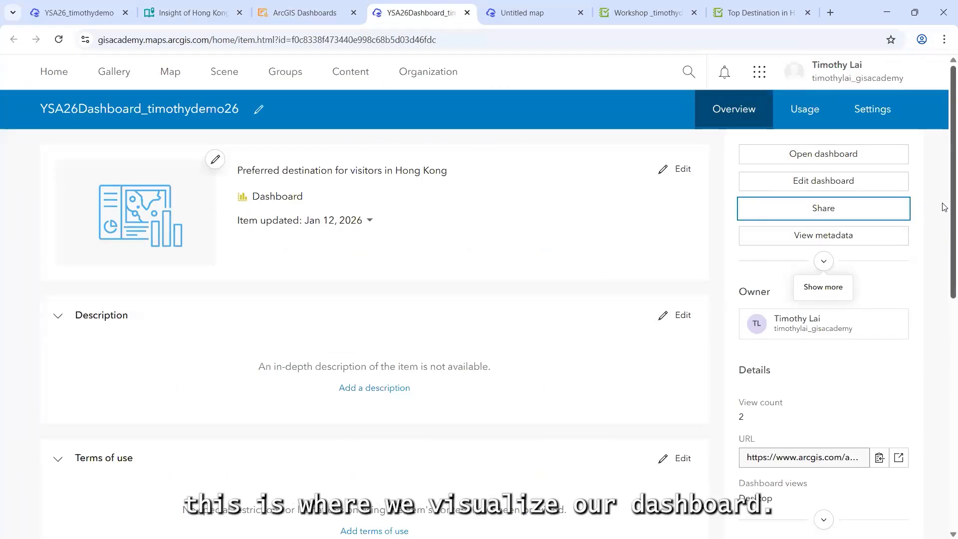
scroll(943, 209, down, 2)
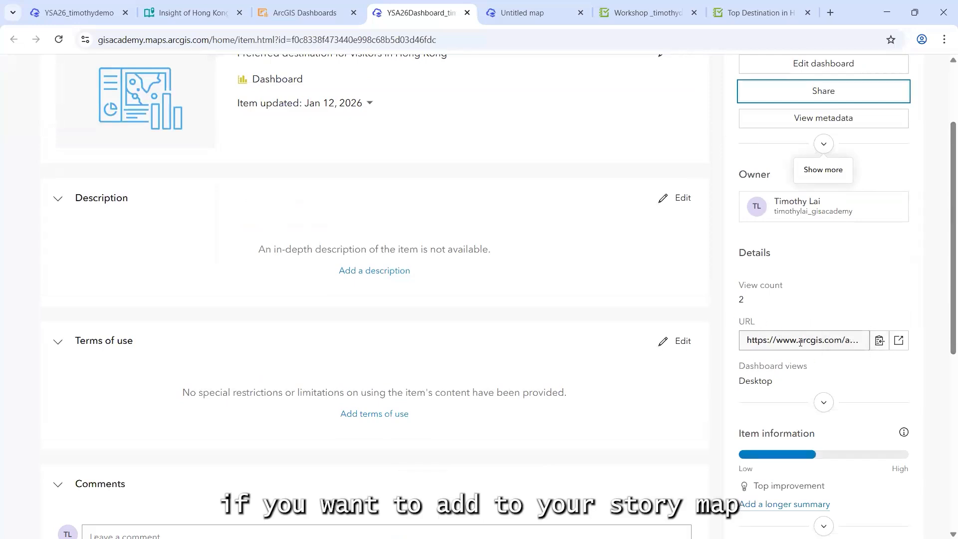
click(879, 344)
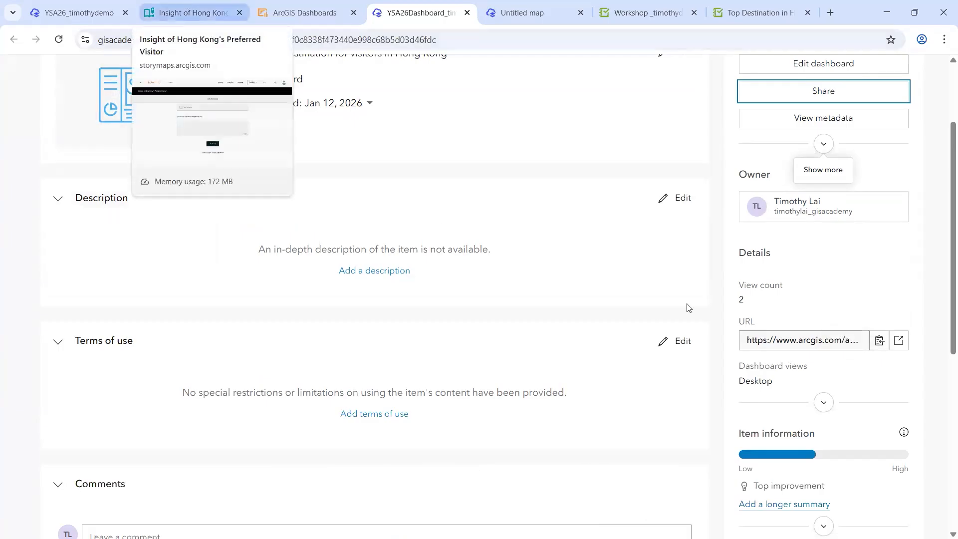
scroll(724, 250, up, 3)
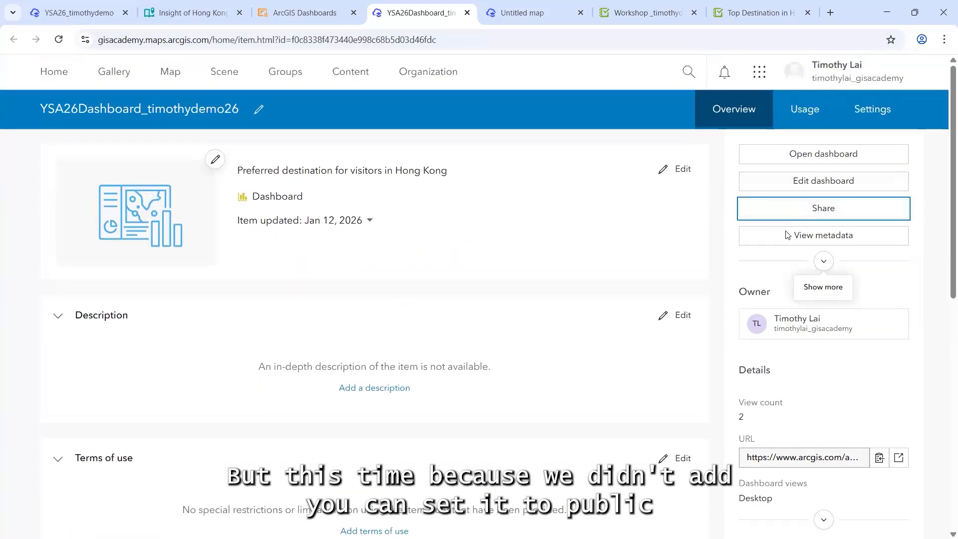
Step: Return to the story and add a Sidecar with the Floating layout below the embedded survey
click(192, 7)
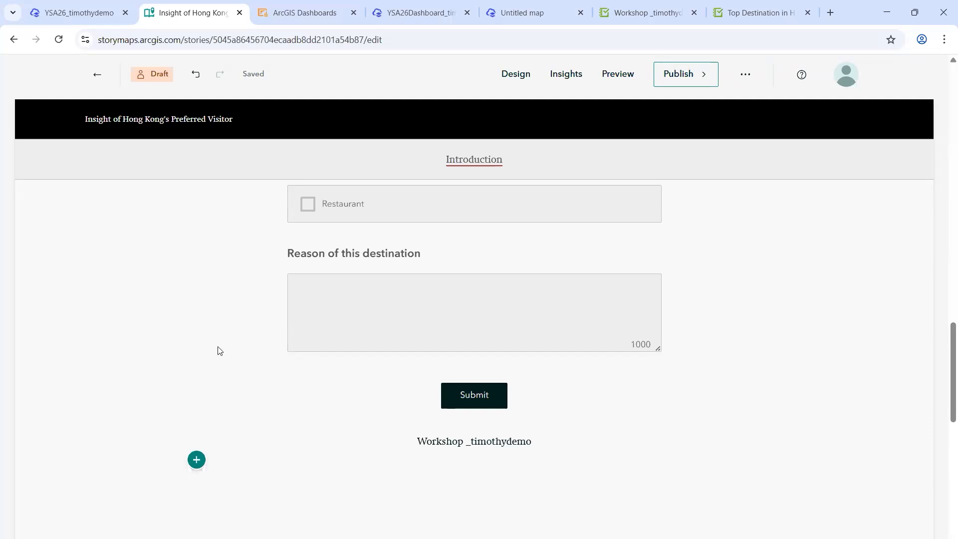
scroll(231, 319, down, 4)
click(196, 273)
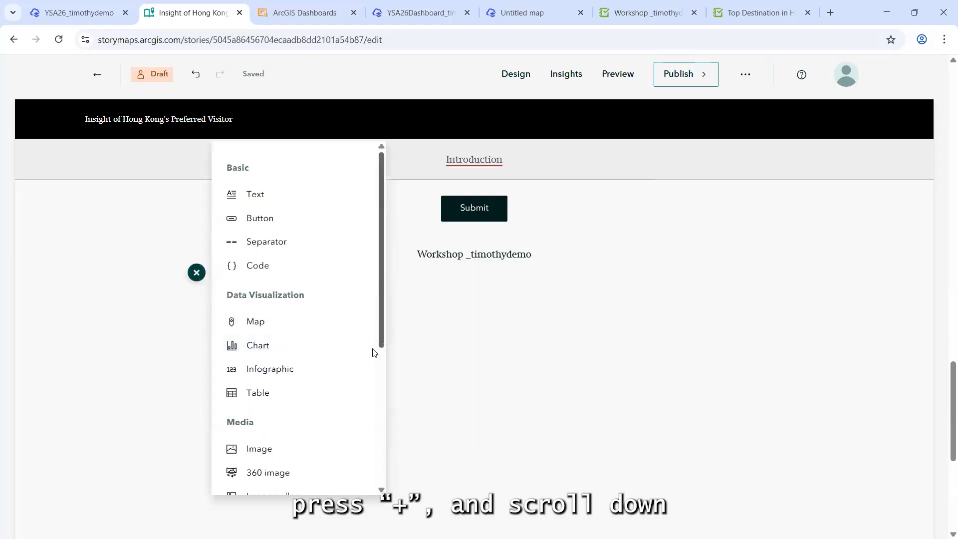
scroll(380, 374, down, 5)
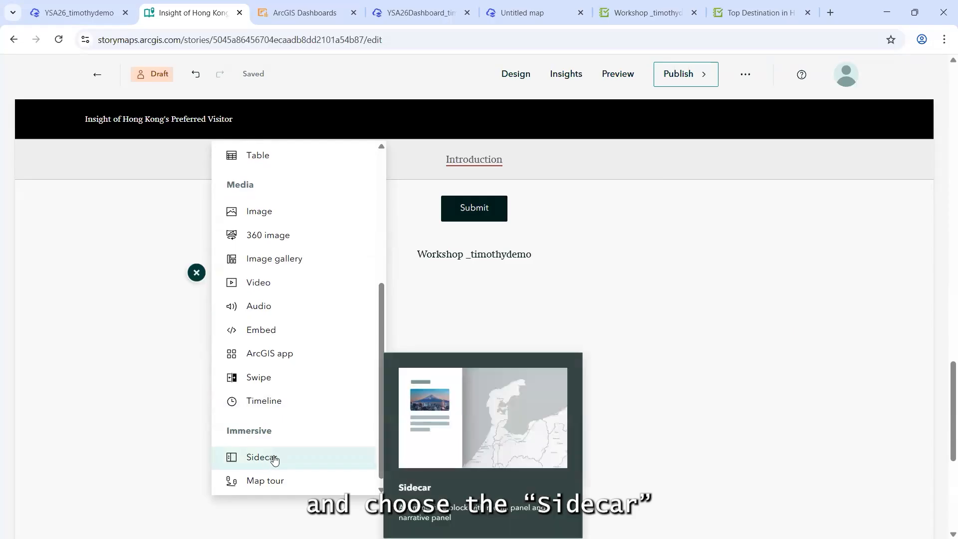
click(269, 458)
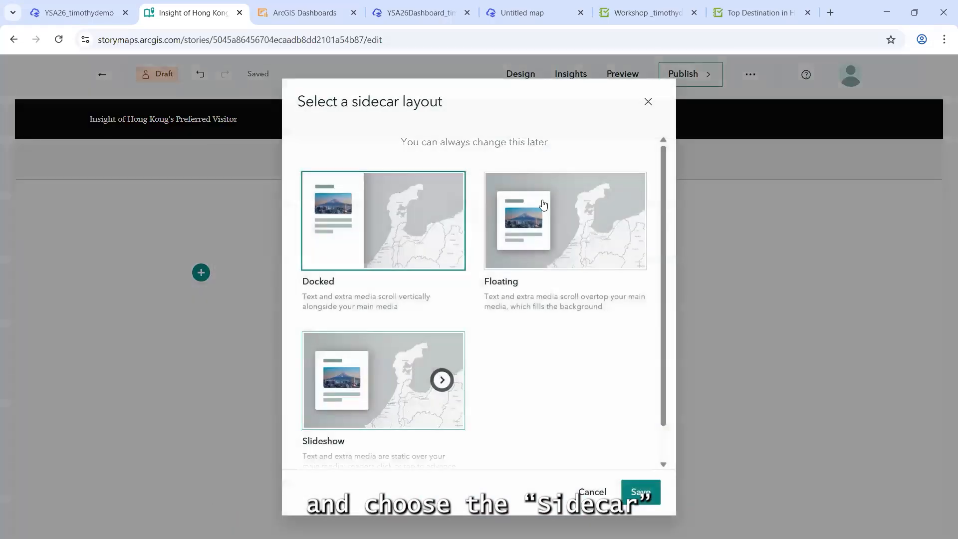
click(561, 237)
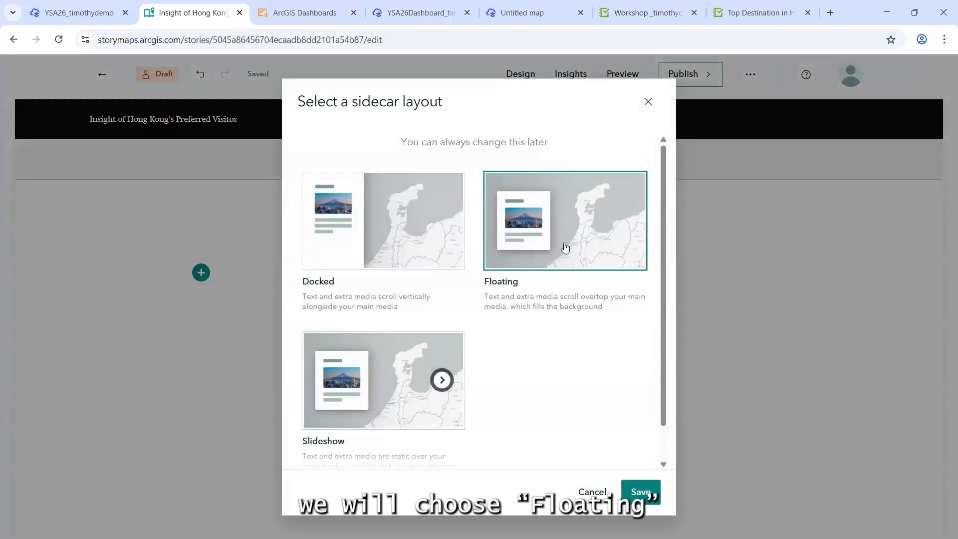
click(649, 499)
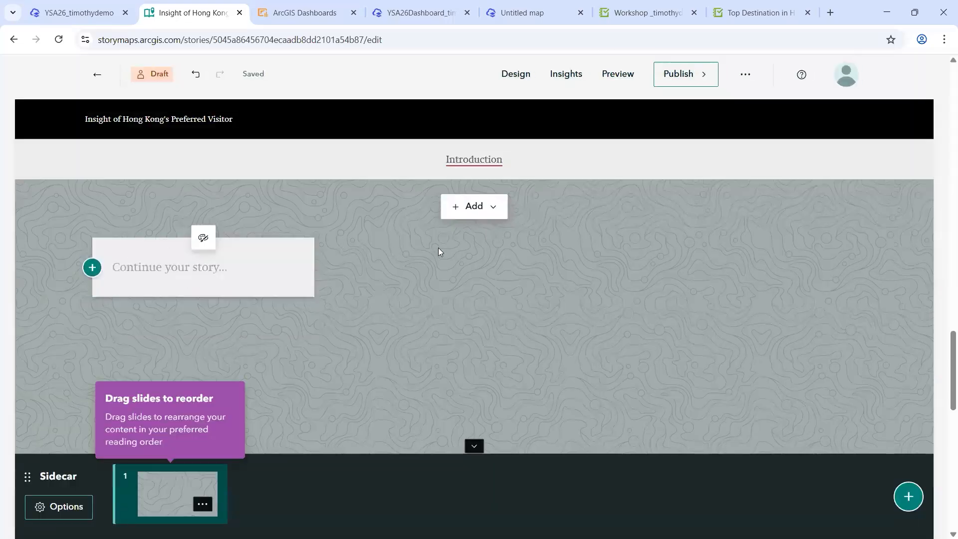
Step: Add the web map YSA26_timothydemo from own content as the media of the sidecar's first slide
click(475, 205)
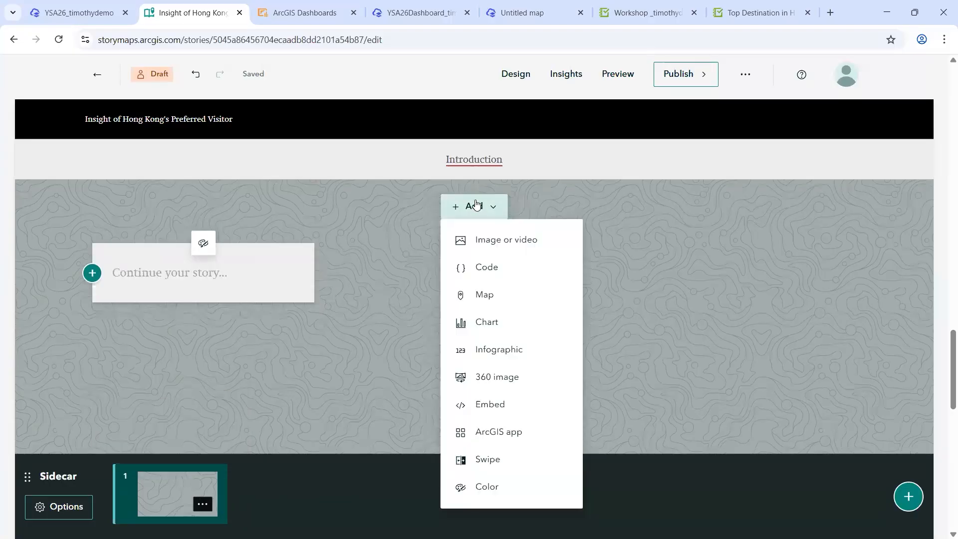
click(489, 295)
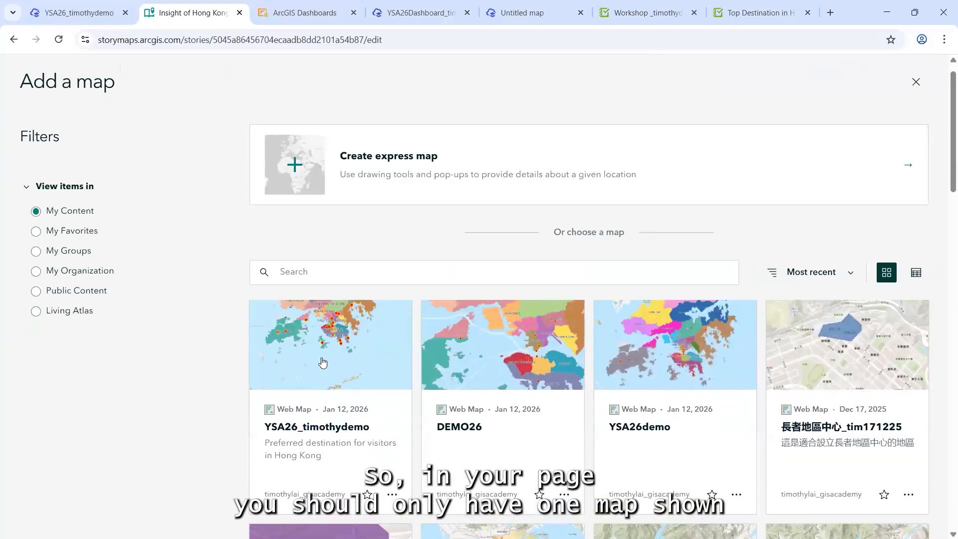
click(336, 384)
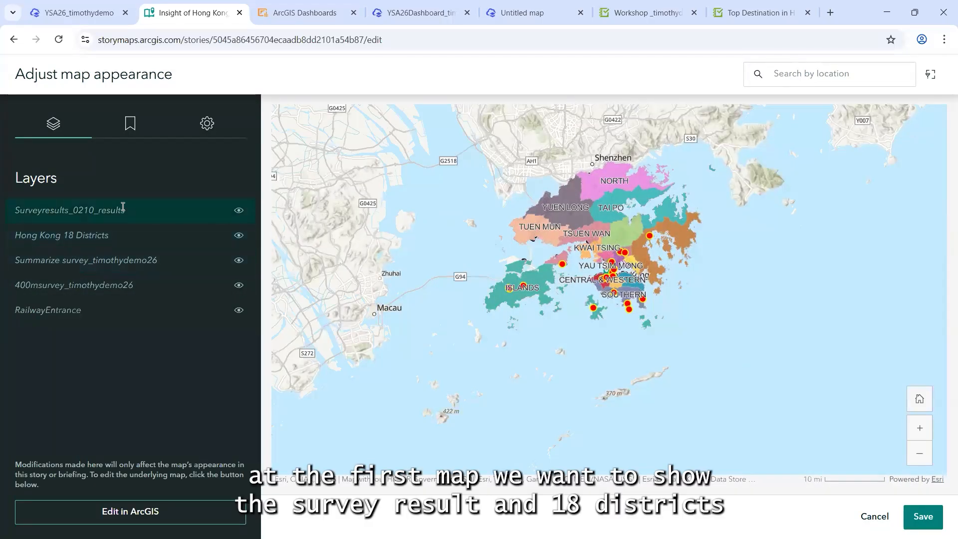
Step: Hide the Summarize survey_timothydemo26, 400msurvey_timothydemo26 and RailwayEntrance layers and frame the map closer on Hong Kong
click(240, 260)
click(239, 285)
click(239, 310)
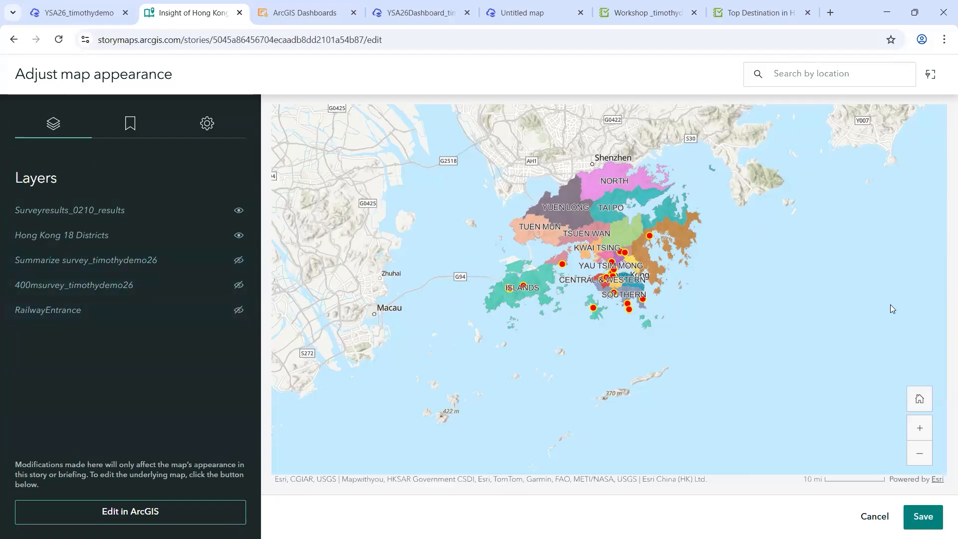
click(919, 430)
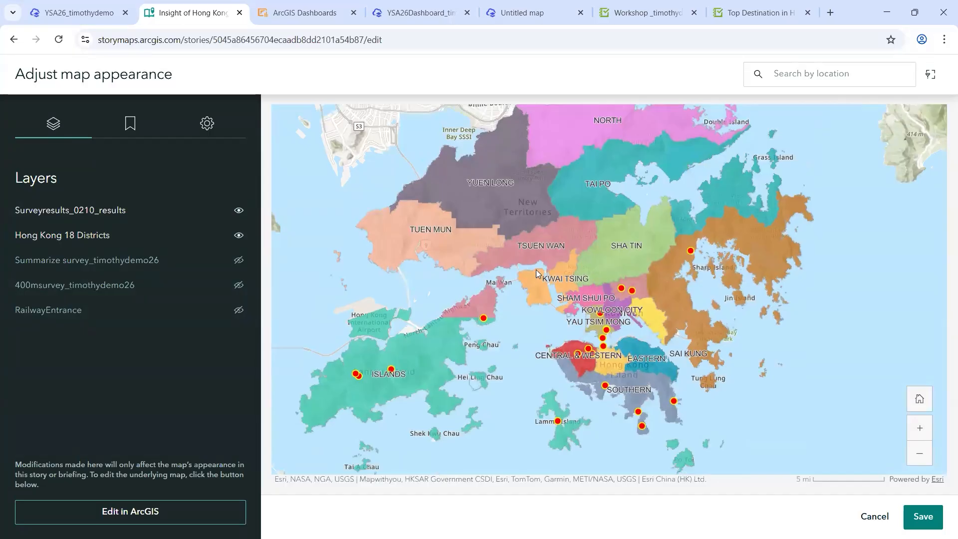
Step: Enable the map's legend, set it to stay open, and save the map appearance
click(206, 126)
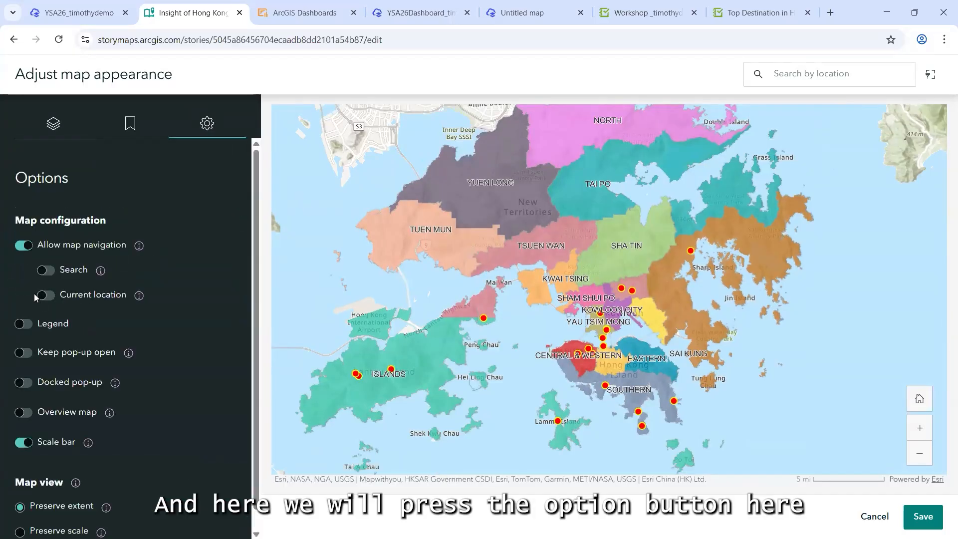
scroll(37, 314, down, 1)
click(27, 303)
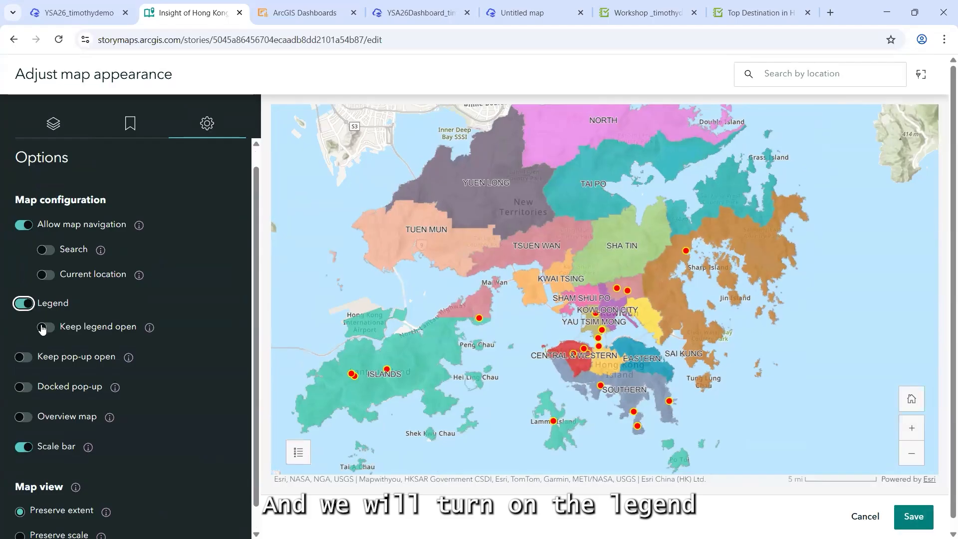
click(43, 328)
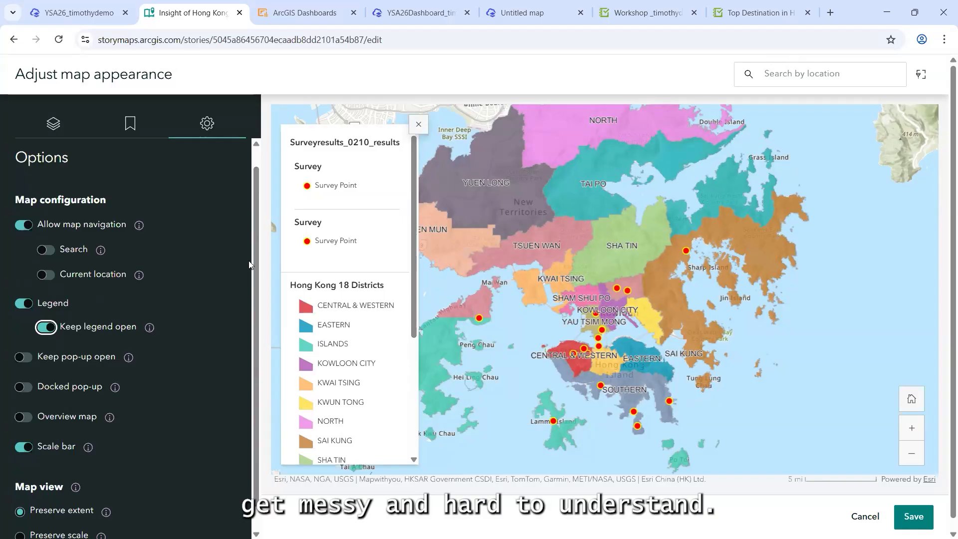
click(907, 520)
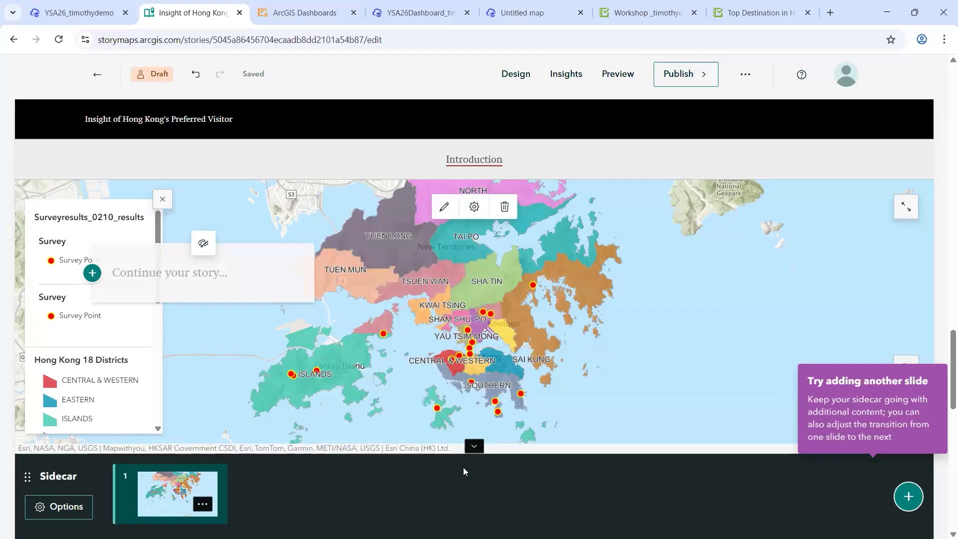
Step: Align the slide's text panel to the right and fill it with "Hong Kong's Preferred Visitor Destinations" copied from the Notepad notes
click(205, 246)
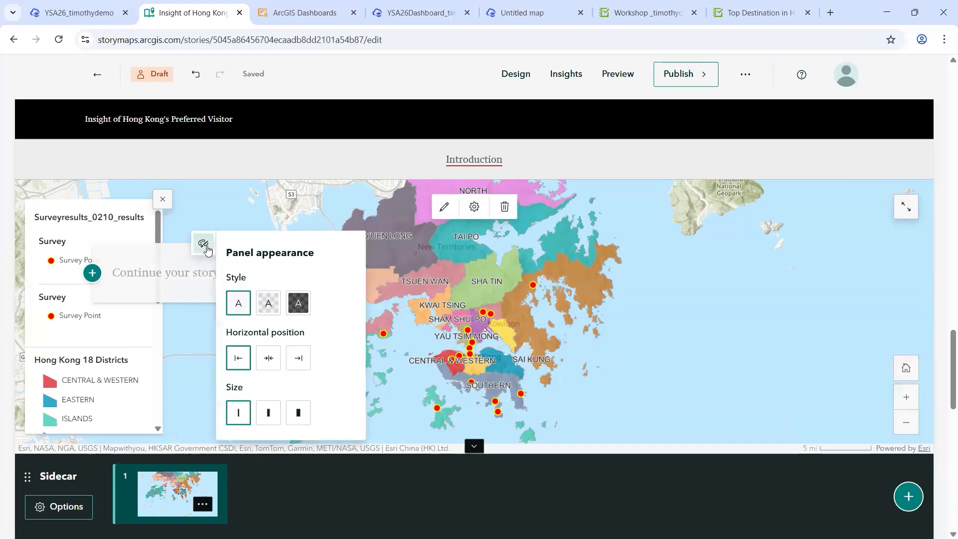
click(299, 360)
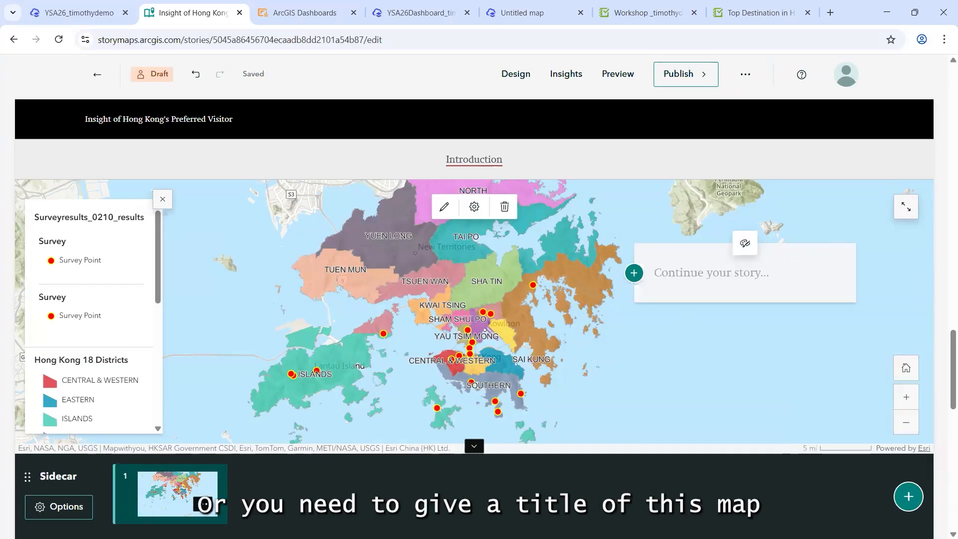
key(alt+Tab)
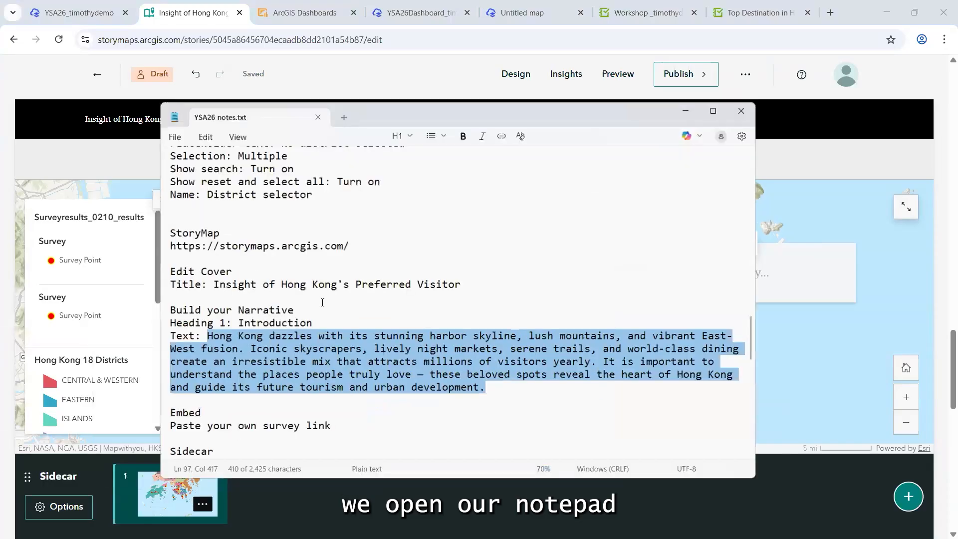
scroll(322, 290, down, 2)
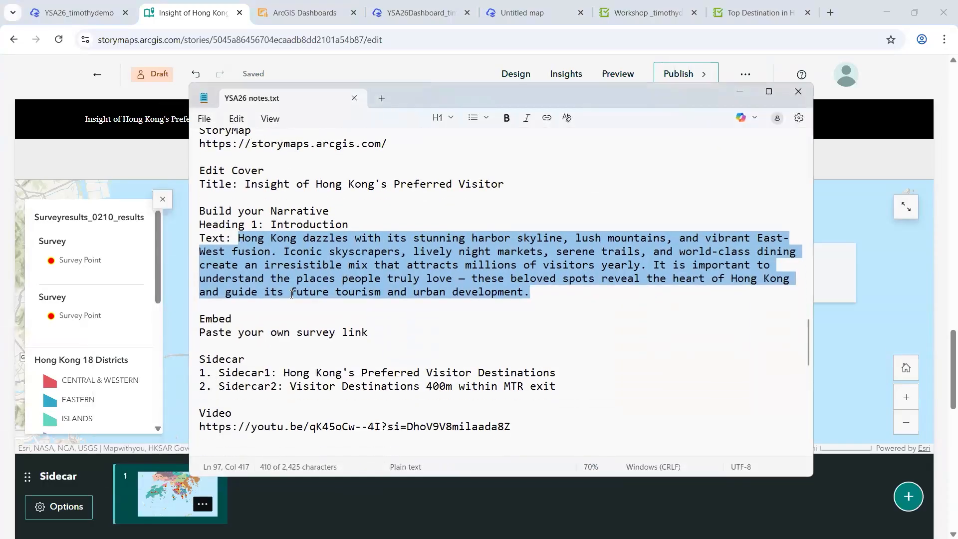
scroll(292, 294, down, 2)
drag(283, 300, 557, 298)
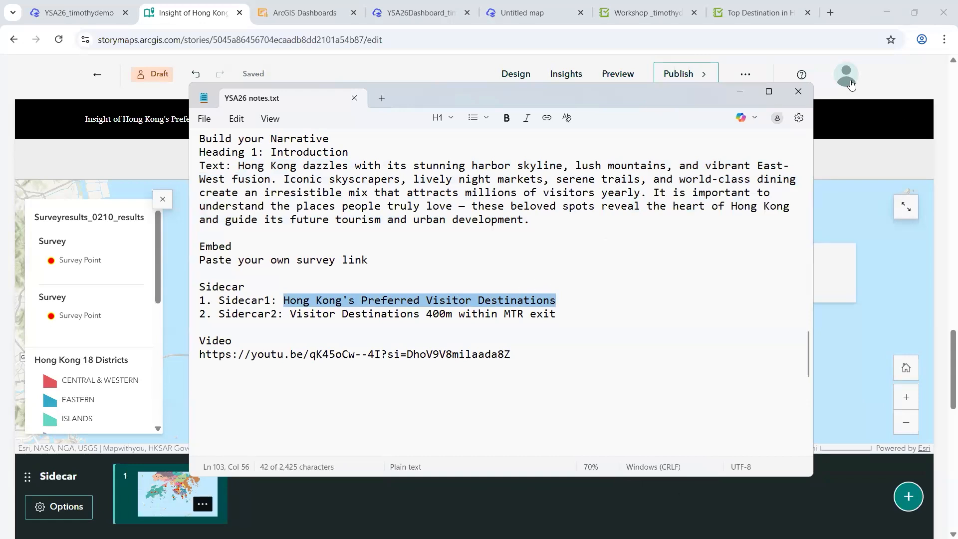
click(740, 92)
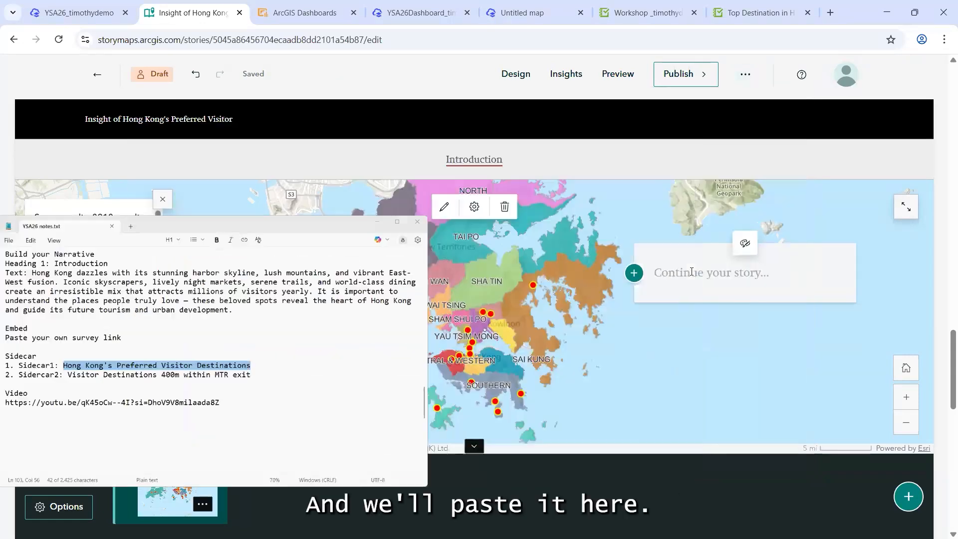
click(691, 272)
key(ctrl+v)
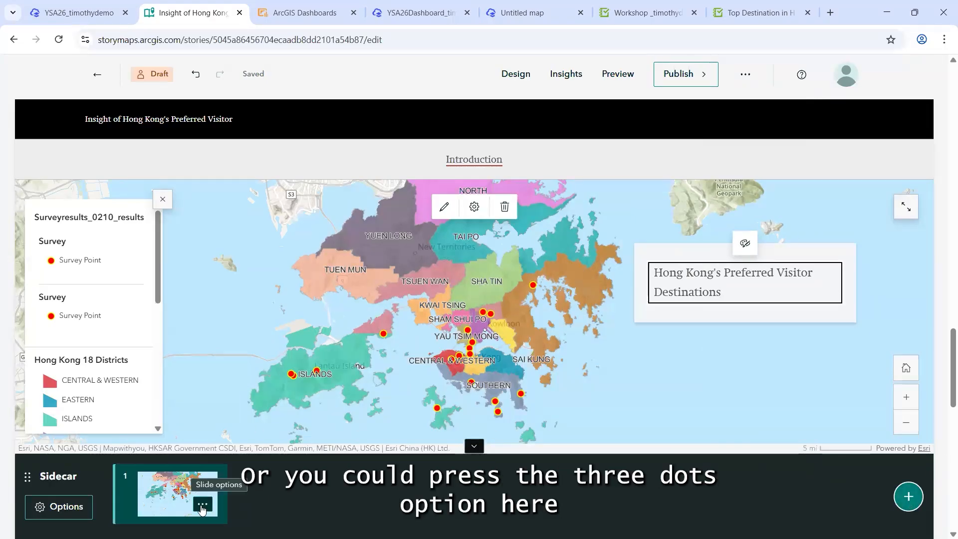
Step: Duplicate the first sidecar slide to create a second slide
click(202, 505)
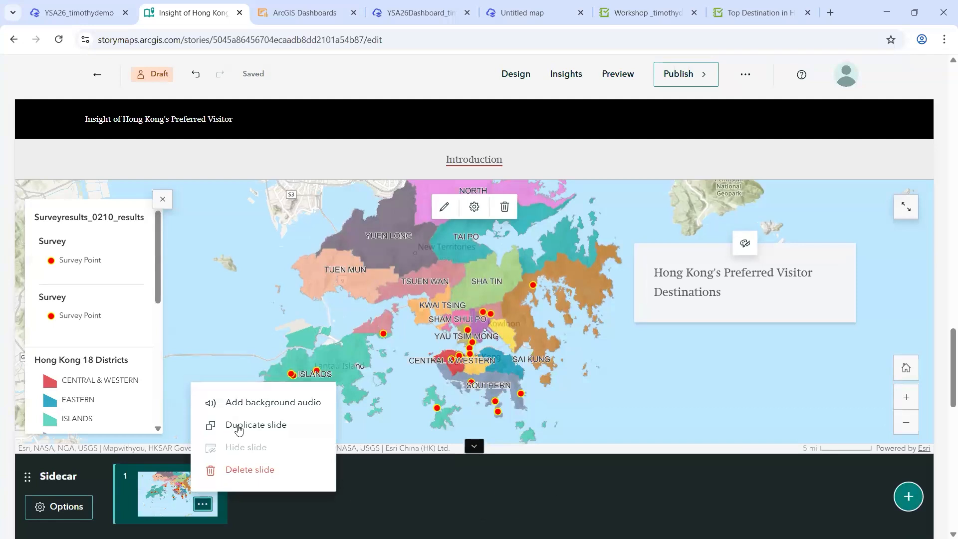
click(240, 426)
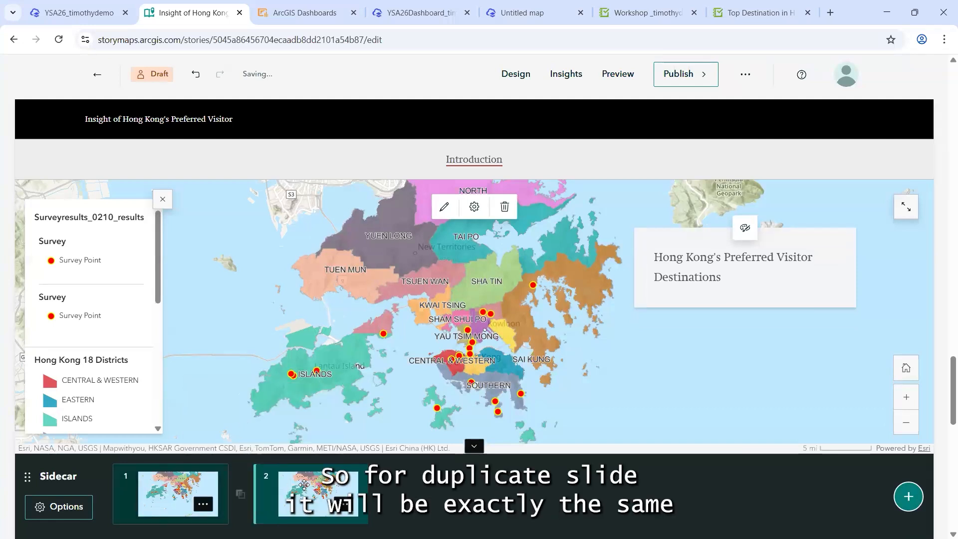
click(202, 503)
click(314, 507)
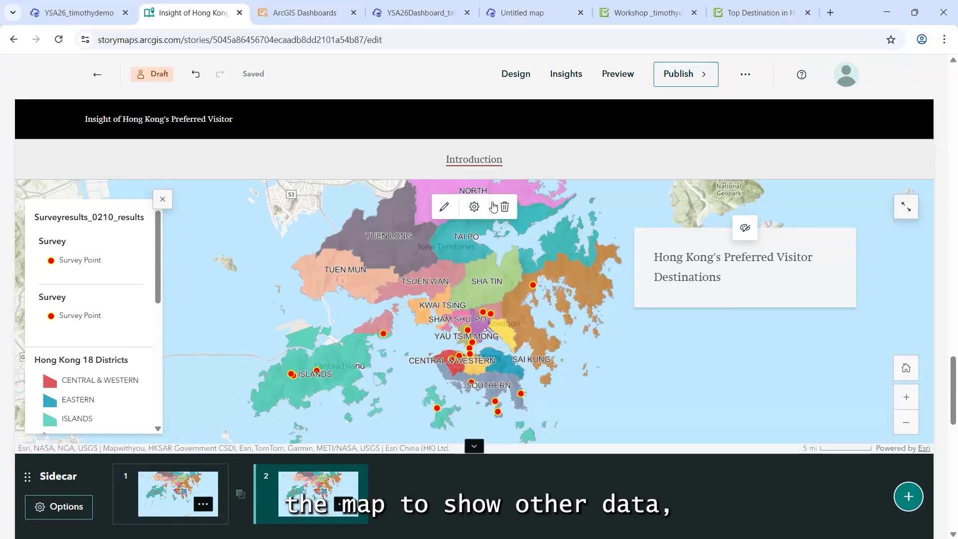
Step: In the second slide's map, hide the Surveyresults_0210_results and Hong Kong 18 Districts layers and show 400msurvey_timothydemo26
click(445, 207)
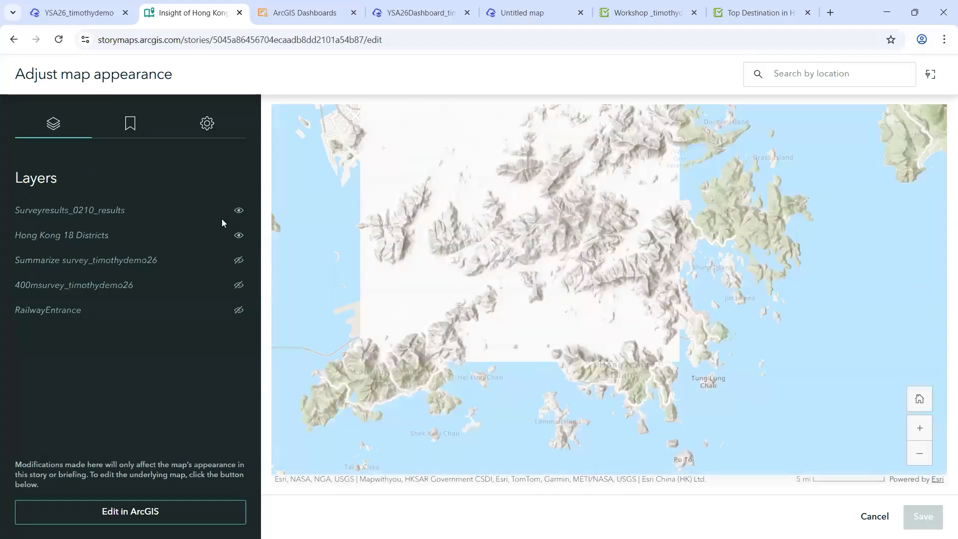
click(238, 238)
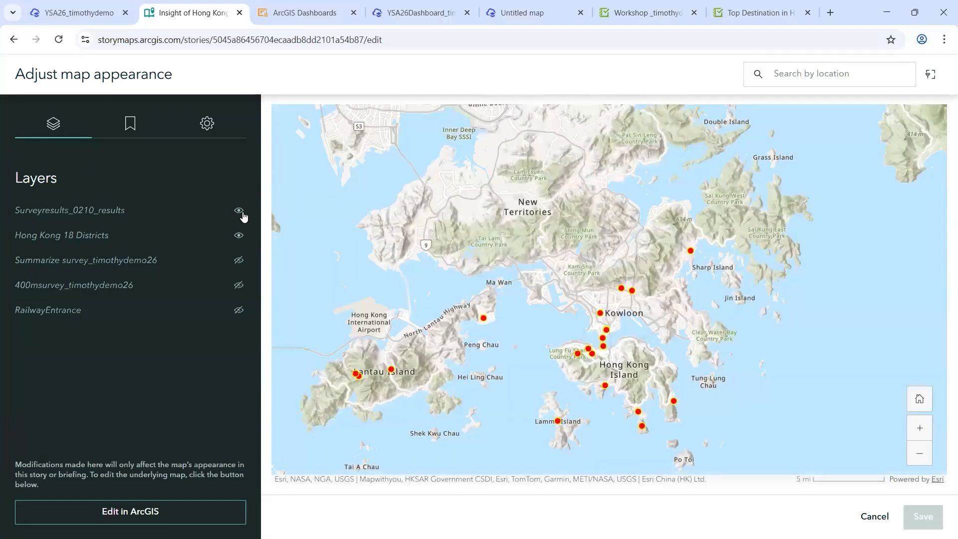
click(240, 212)
click(239, 235)
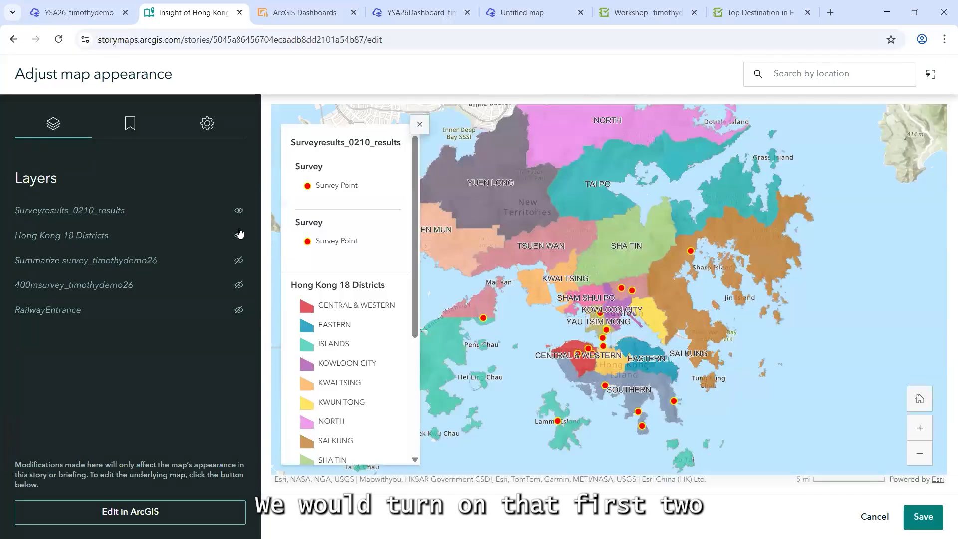
click(239, 294)
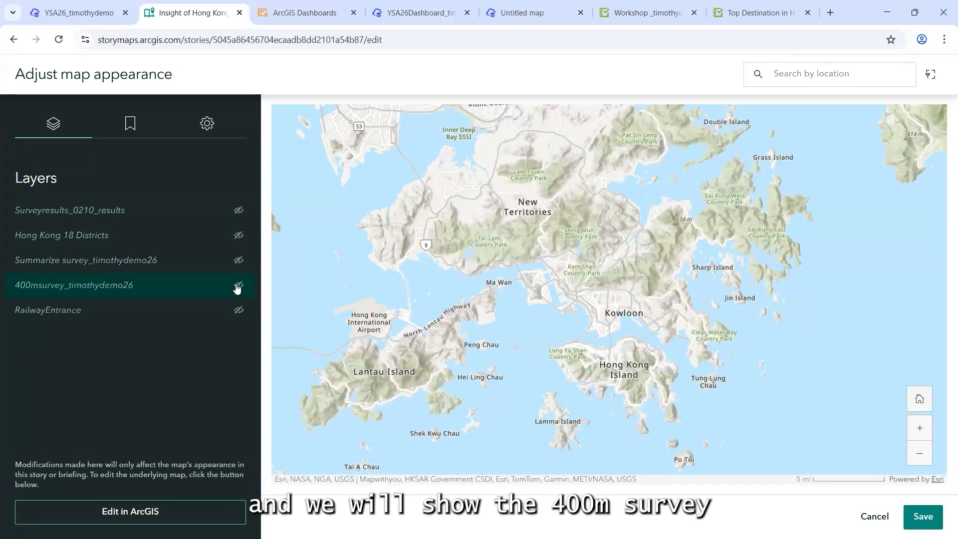
click(237, 286)
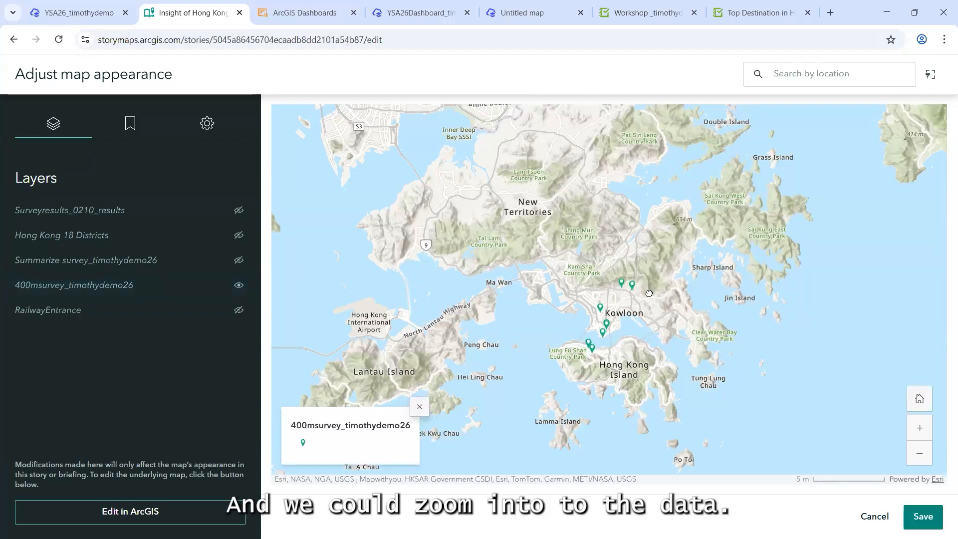
Step: Frame the second slide's map on the 400 m survey points around Kowloon and northern Hong Kong Island
scroll(658, 290, up, 1)
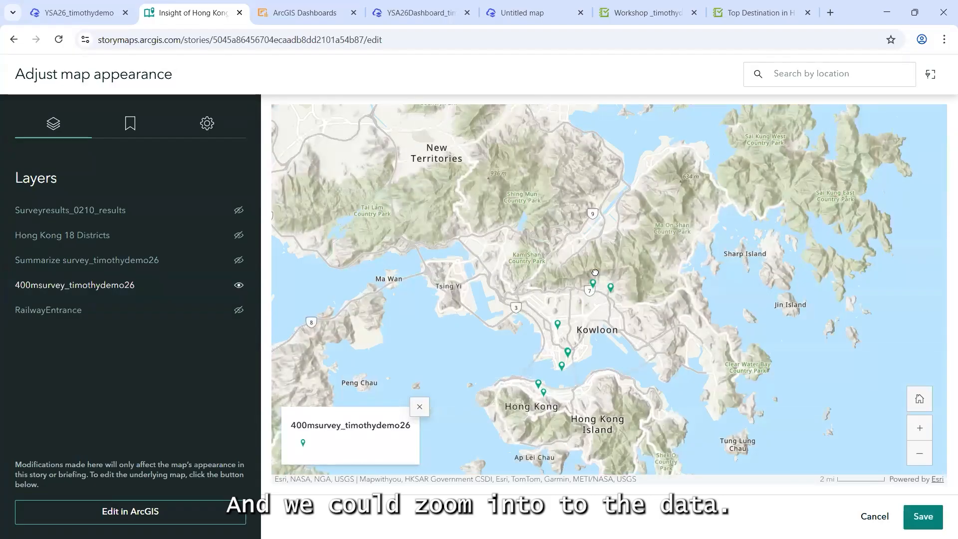
drag(633, 373, 611, 293)
scroll(601, 289, up, 2)
drag(621, 285, 622, 293)
scroll(623, 287, up, 1)
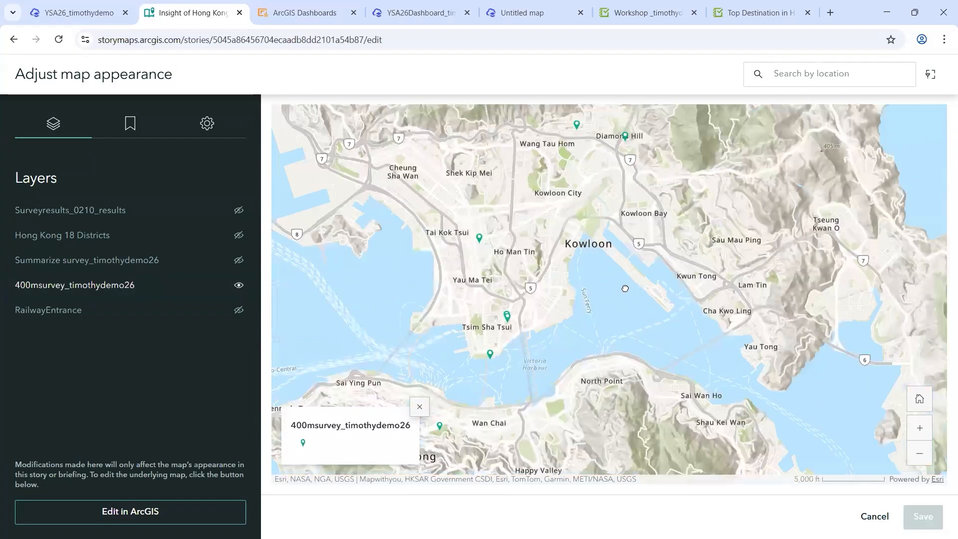
scroll(627, 287, down, 1)
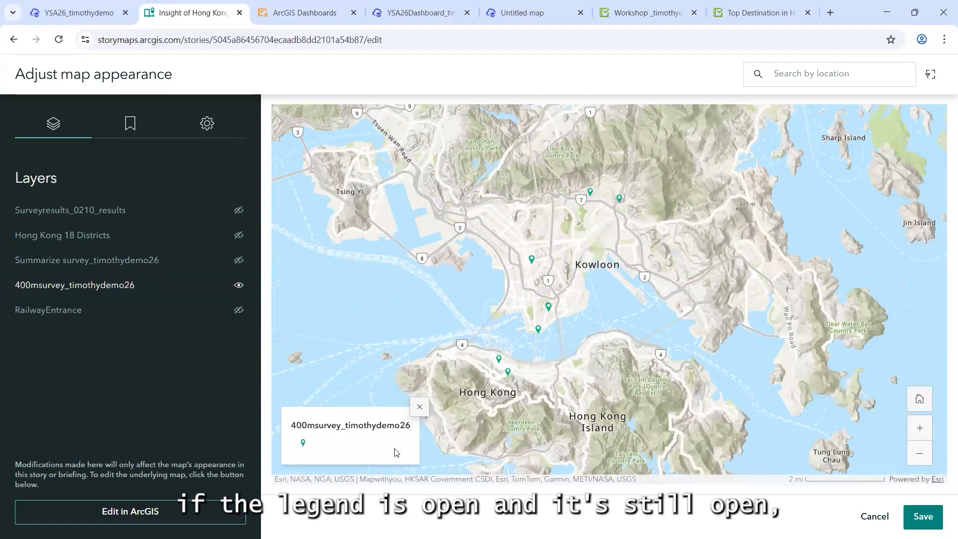
Step: Check the legend settings in the second slide's map options and save the map appearance
click(207, 123)
scroll(149, 389, down, 1)
scroll(149, 391, down, 1)
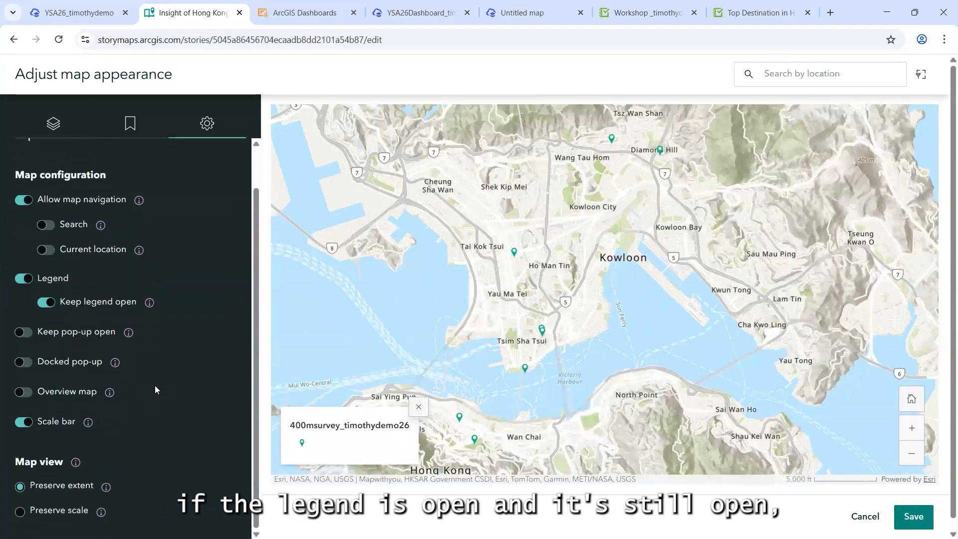
scroll(169, 369, up, 3)
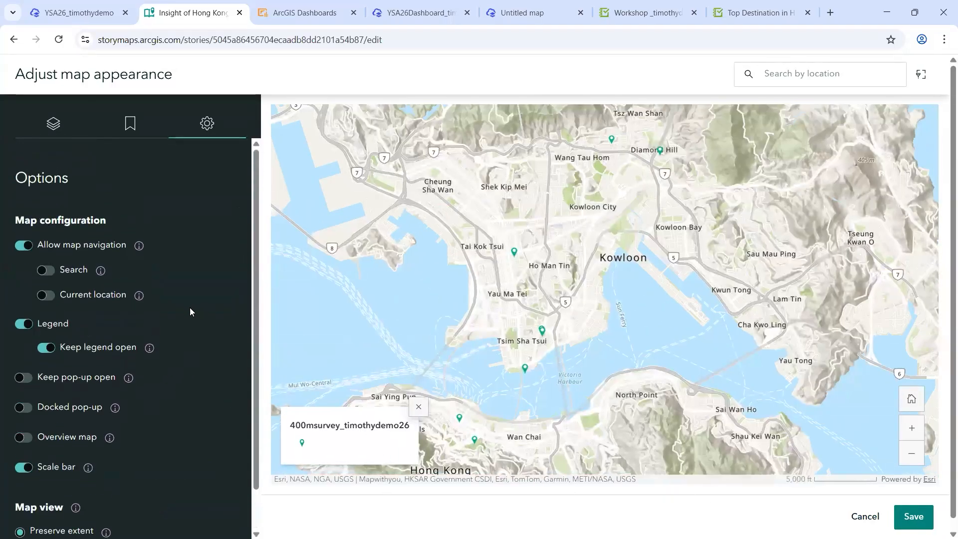
click(917, 517)
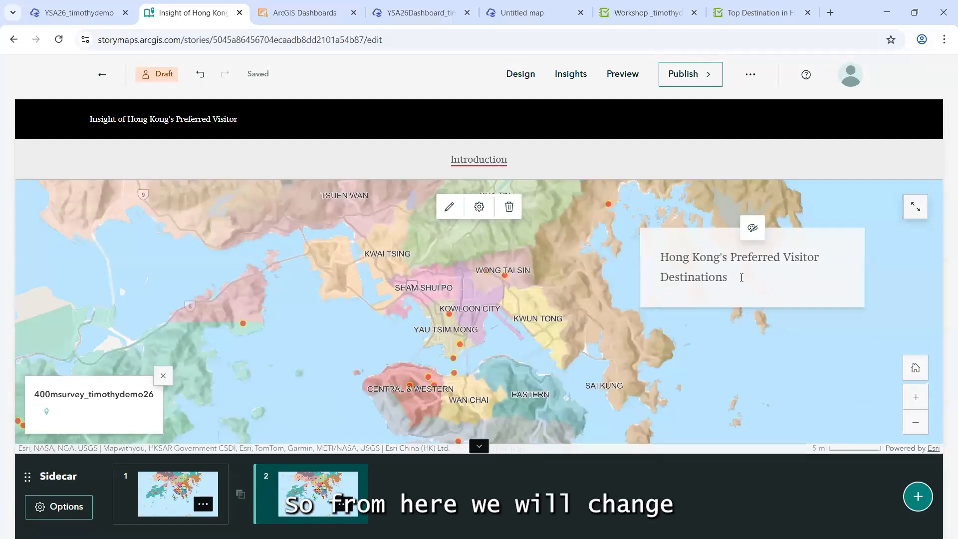
Step: Replace the second slide's text with "Visitor Destinations 400m within MTR exit", copied from the Sidecar section of YSA26 notes.txt in Notepad
click(738, 276)
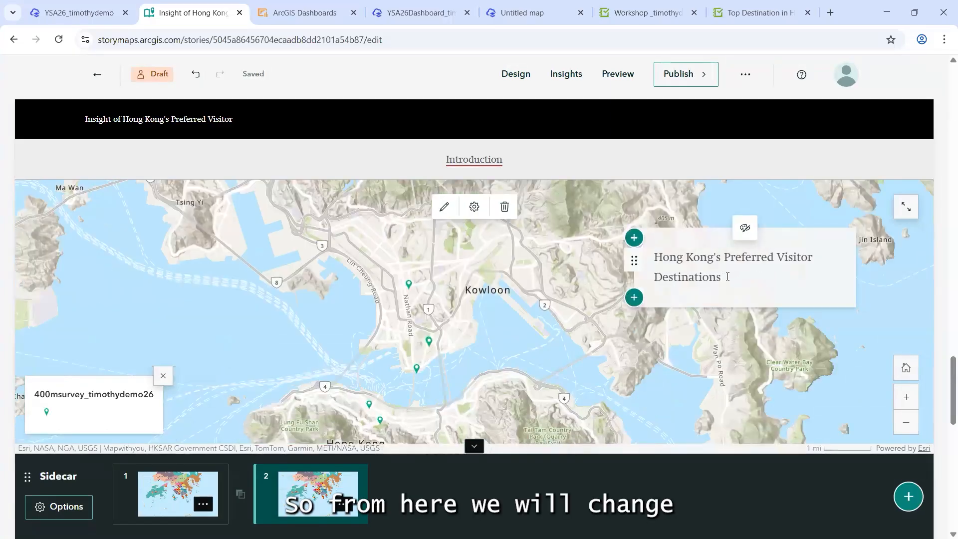
drag(658, 264, 733, 287)
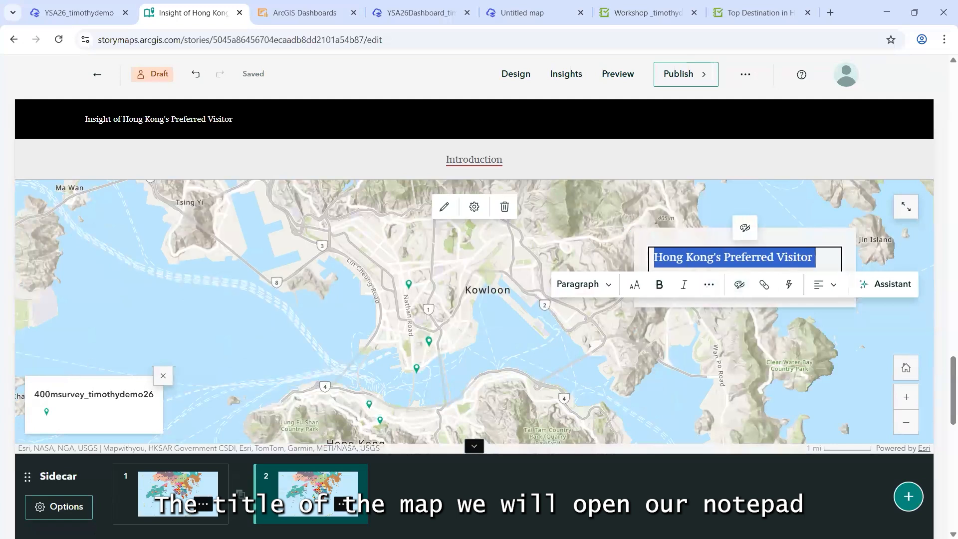
key(alt+Tab)
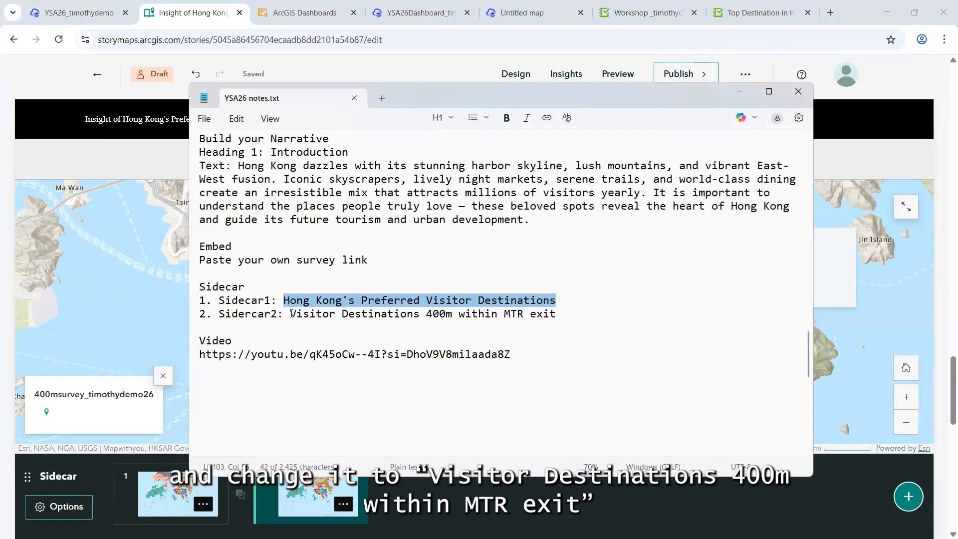
drag(290, 314, 557, 316)
key(ctrl+c)
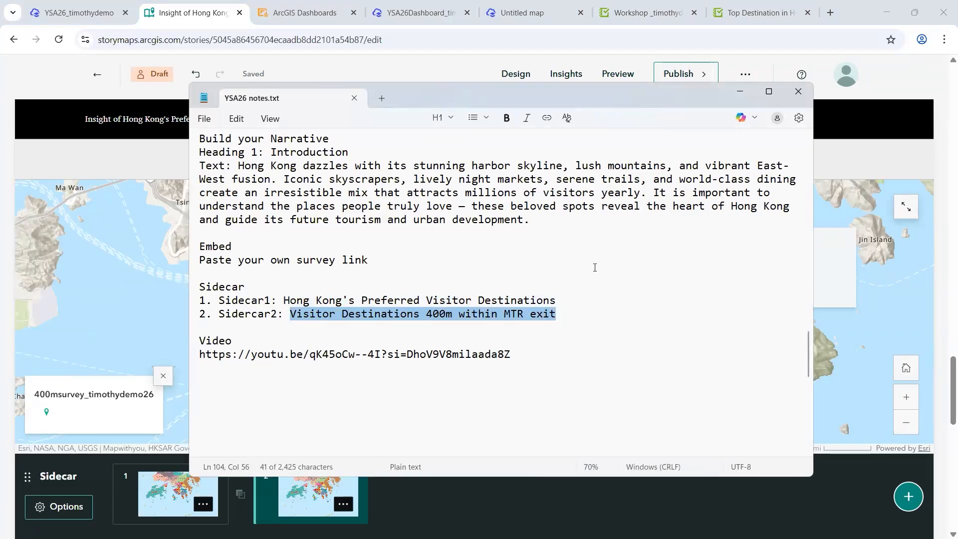
click(740, 91)
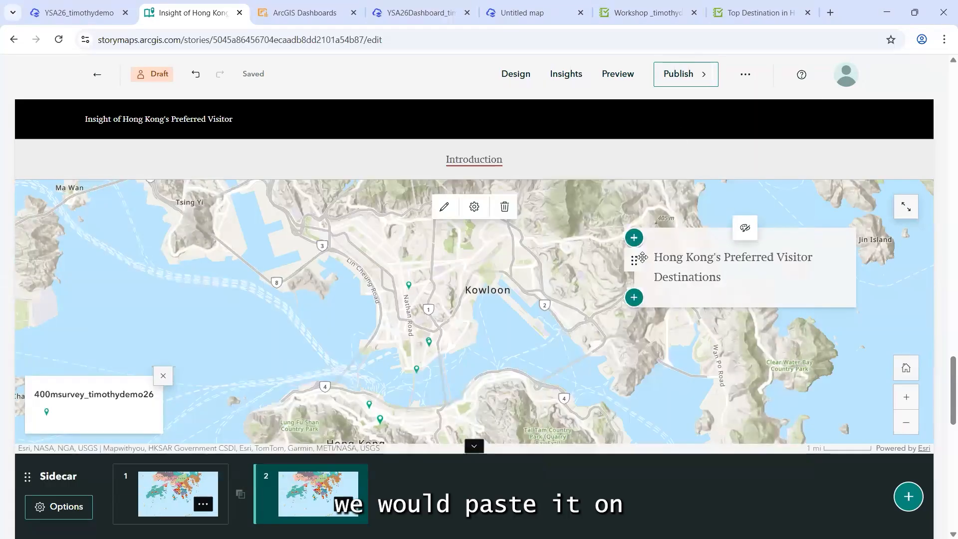
triple_click(655, 259)
key(ctrl+v)
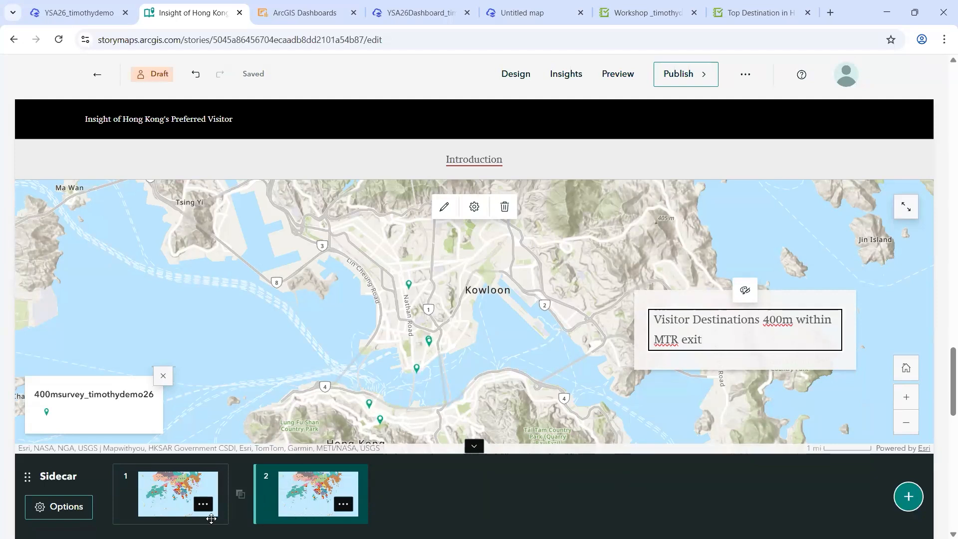
Step: Add a blank third slide to the sidecar and delete it again
click(908, 497)
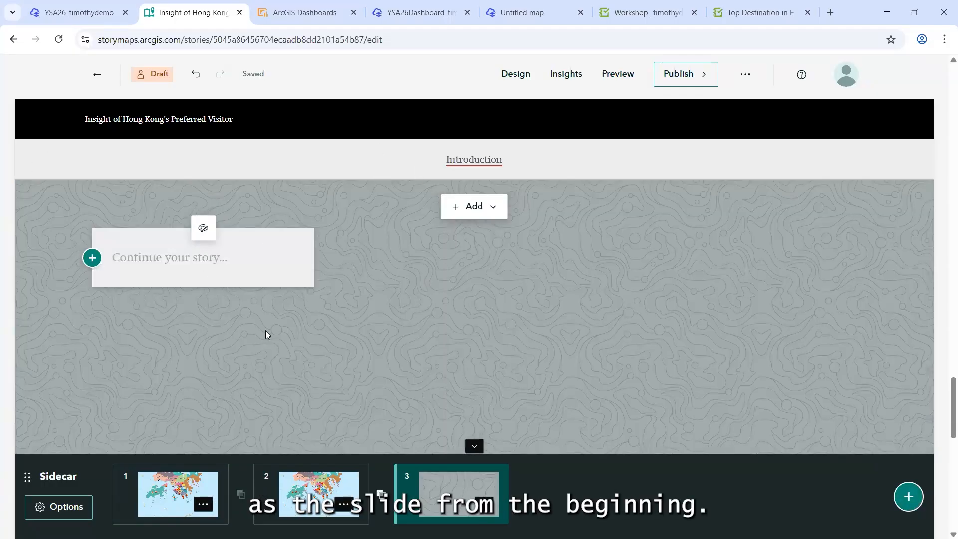
click(484, 504)
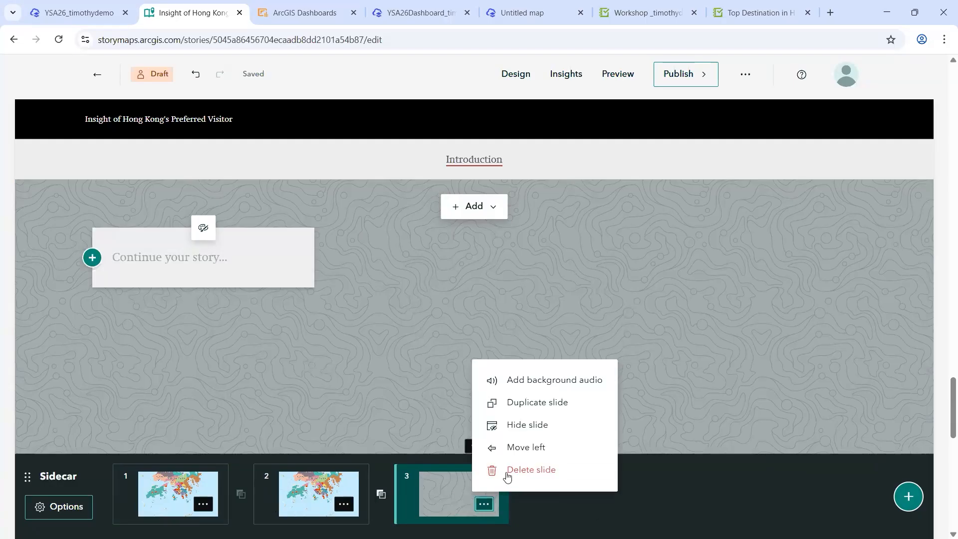
click(506, 472)
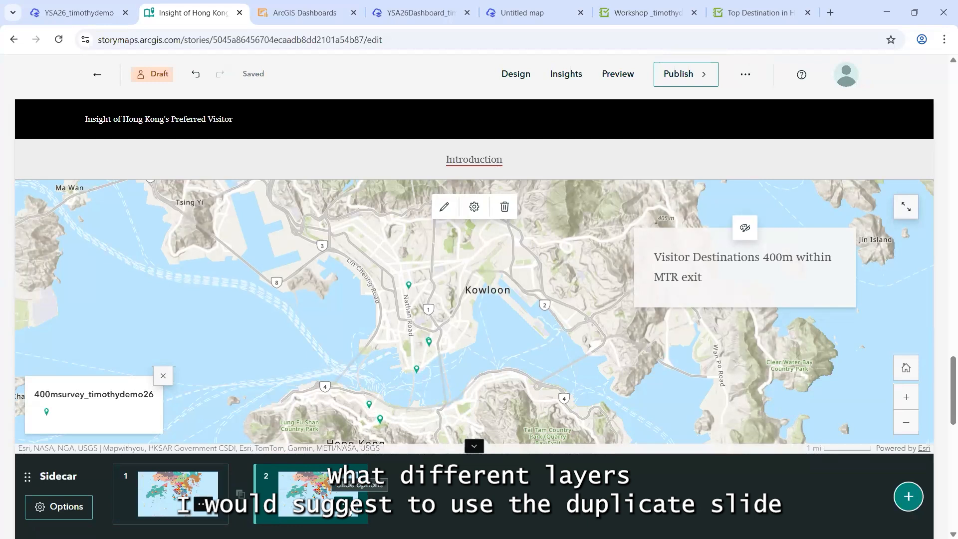
click(344, 505)
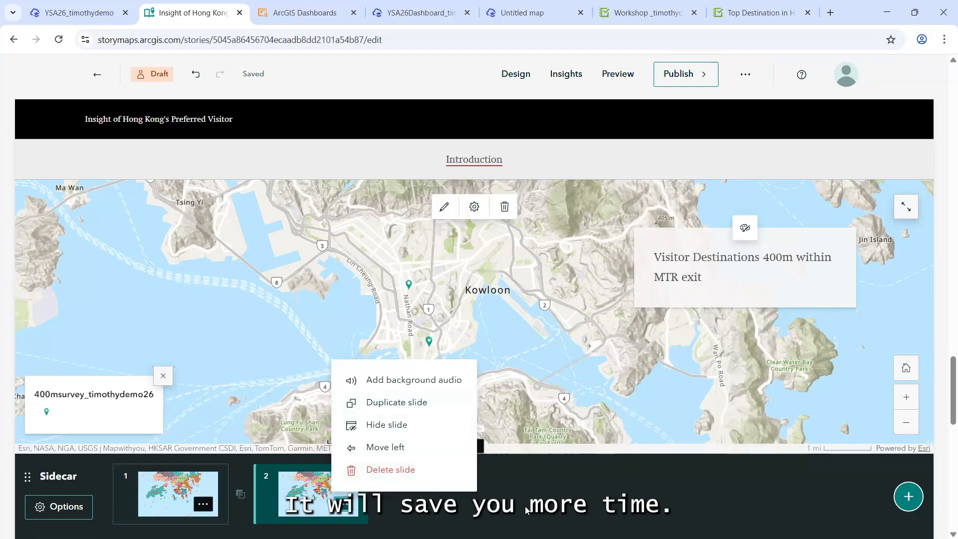
click(532, 517)
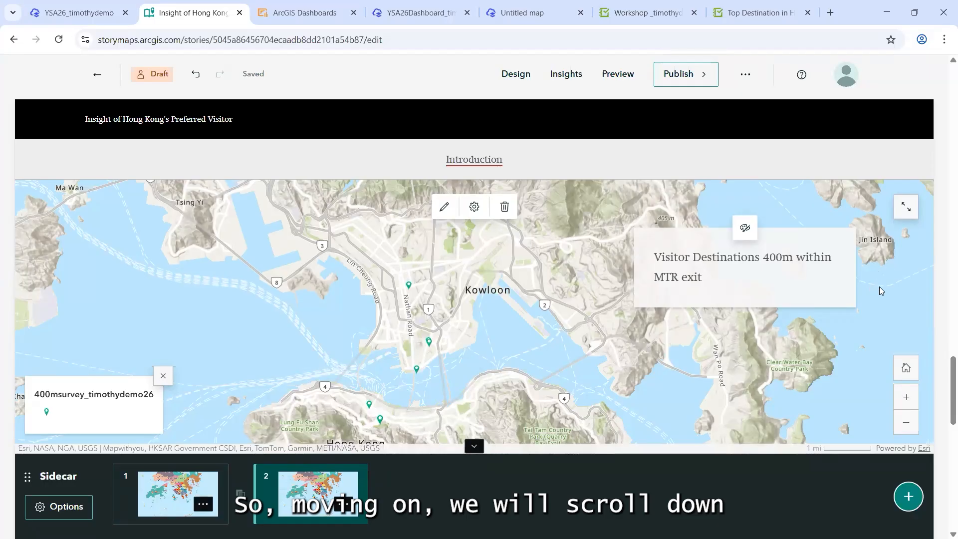
Step: Copy the YouTube link listed under Video in YSA26 notes.txt in Notepad and return to the story below the sidecar
scroll(880, 291, down, 5)
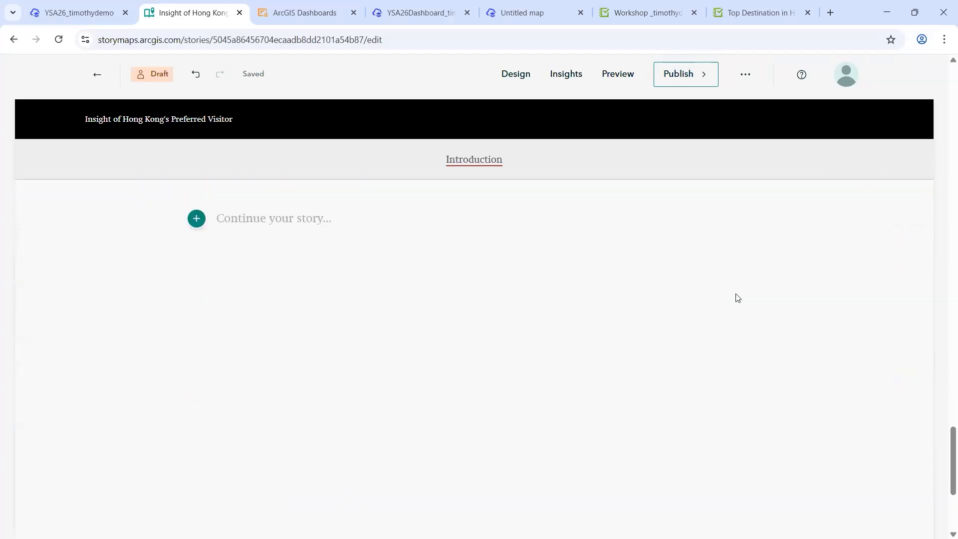
scroll(740, 295, down, 1)
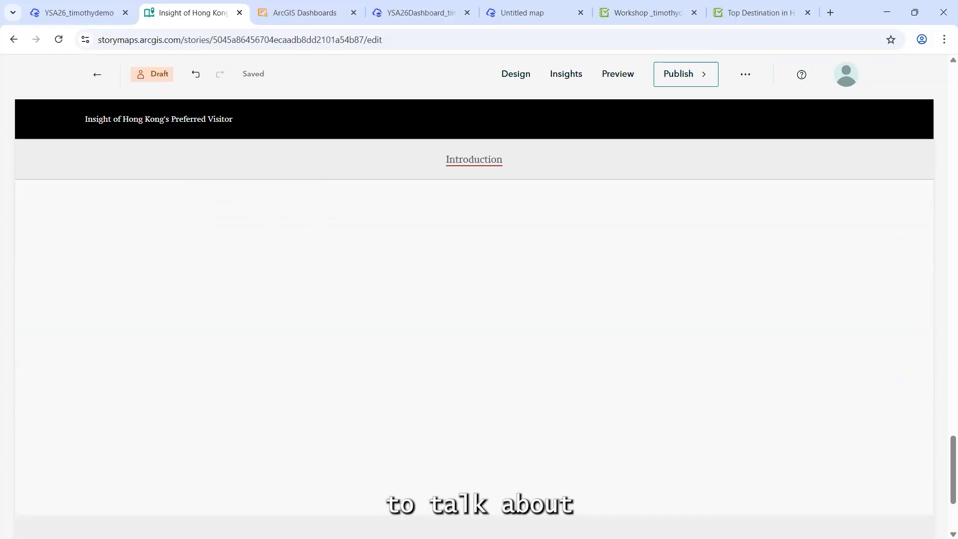
key(alt+Tab)
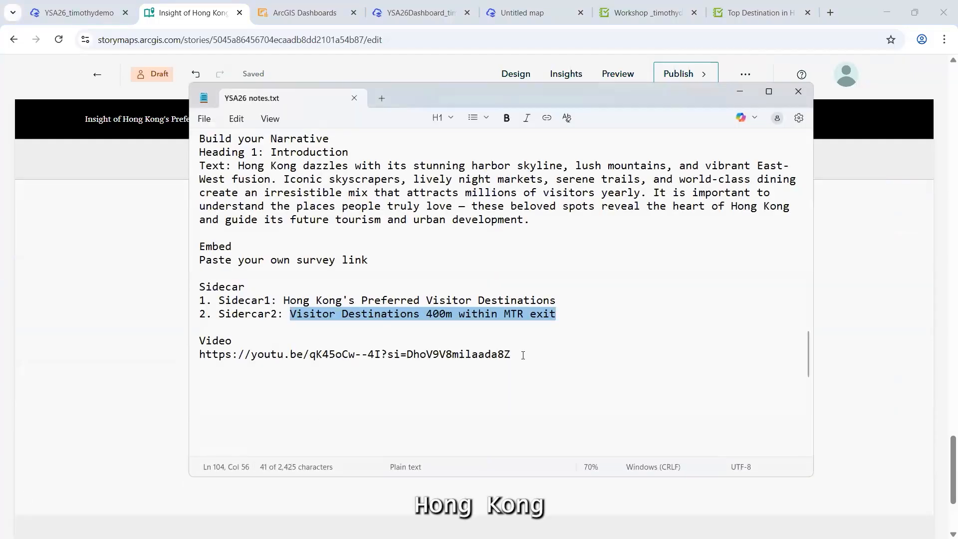
triple_click(200, 357)
key(ctrl+c)
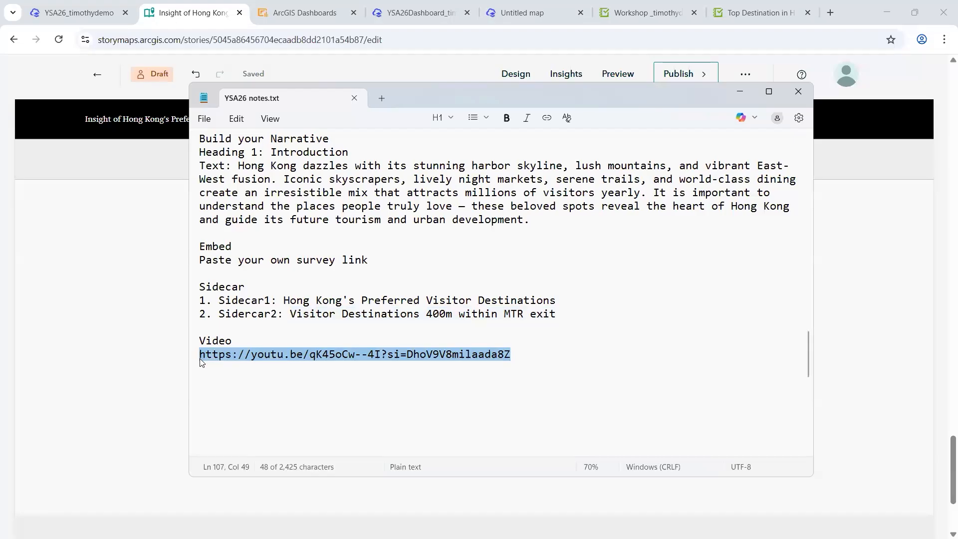
click(739, 91)
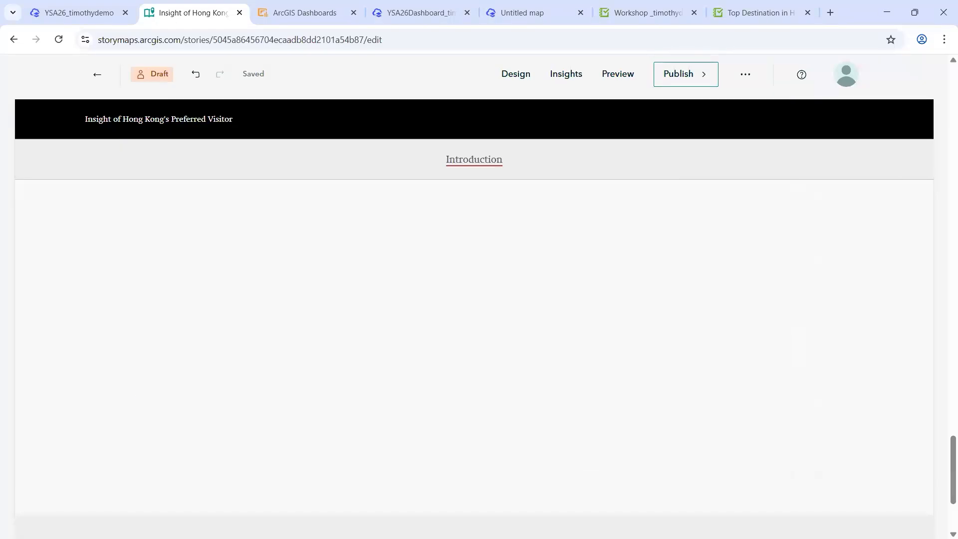
key(alt+Tab)
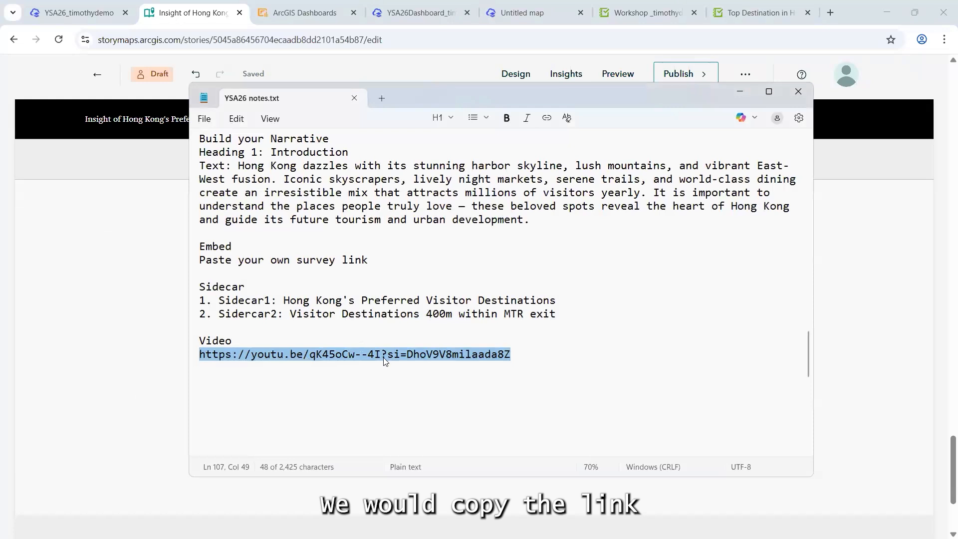
click(743, 92)
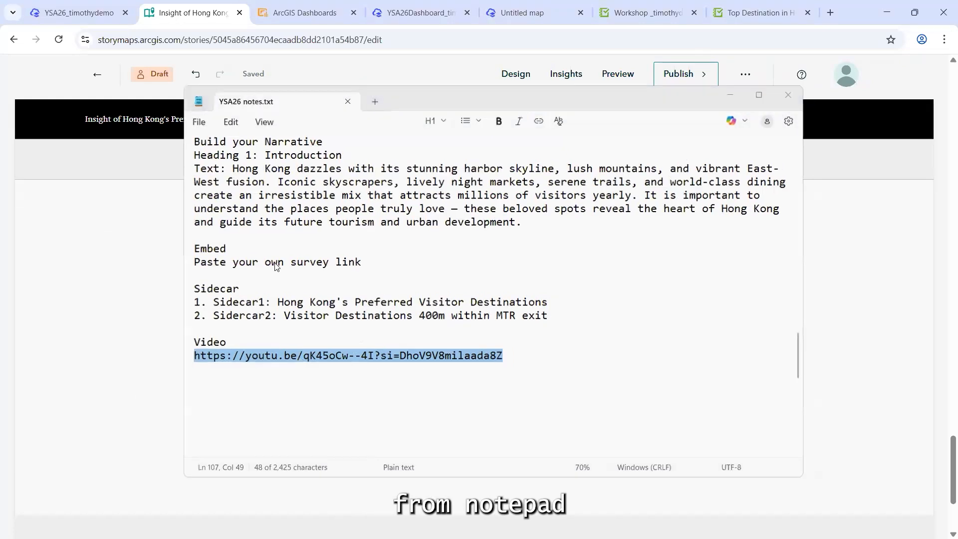
click(197, 220)
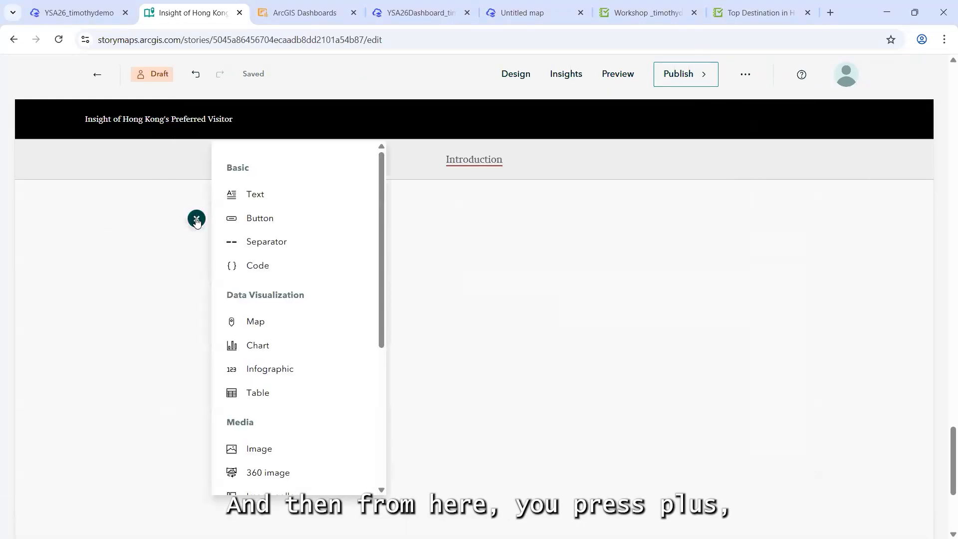
scroll(289, 463, down, 1)
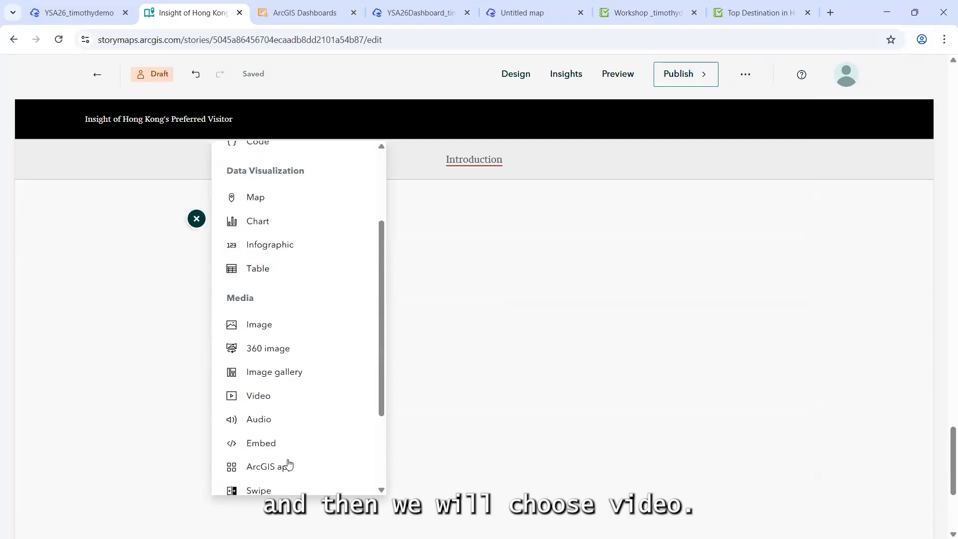
scroll(289, 394, down, 1)
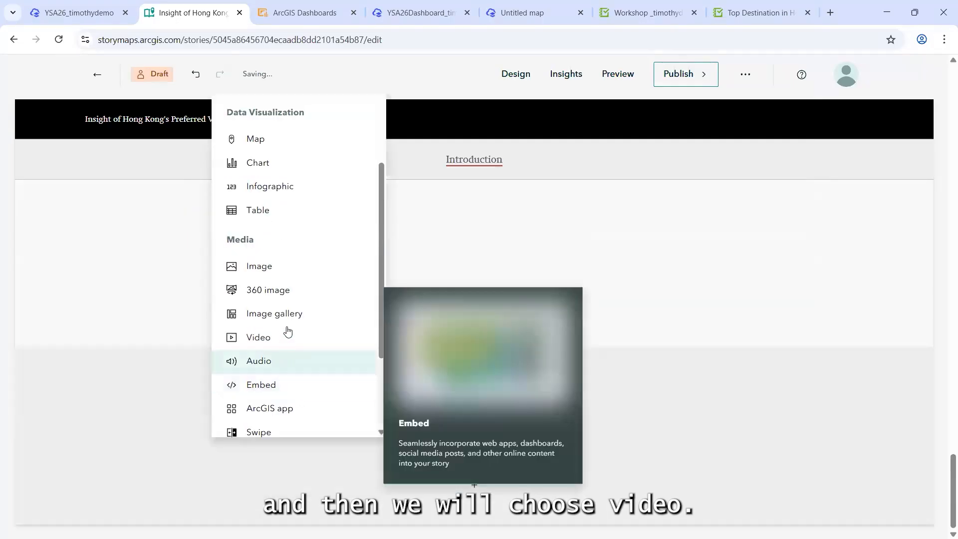
click(278, 341)
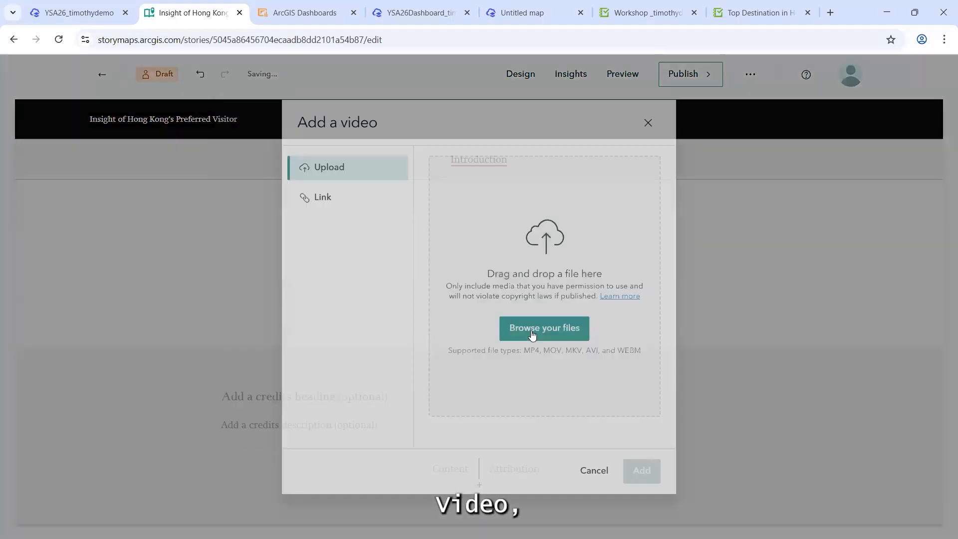
click(326, 199)
click(445, 166)
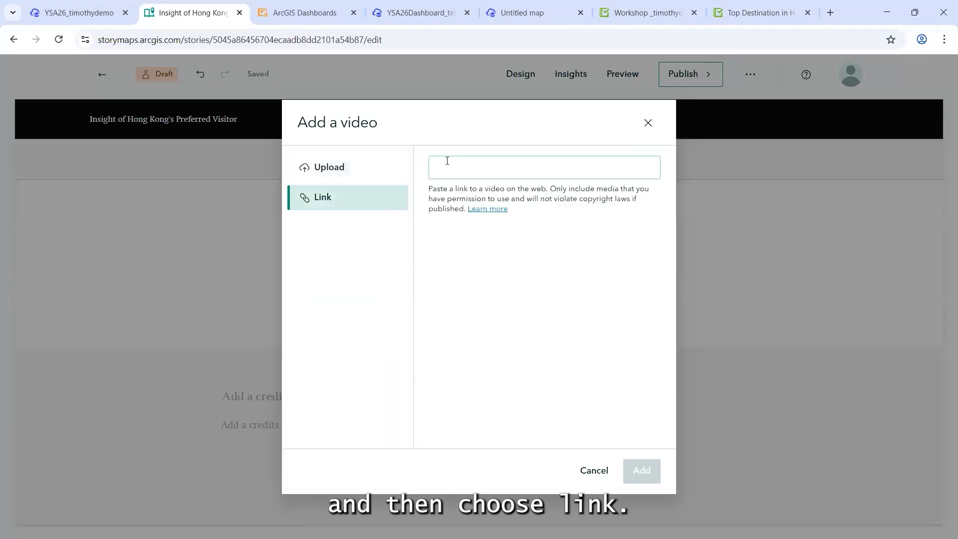
key(ctrl+v)
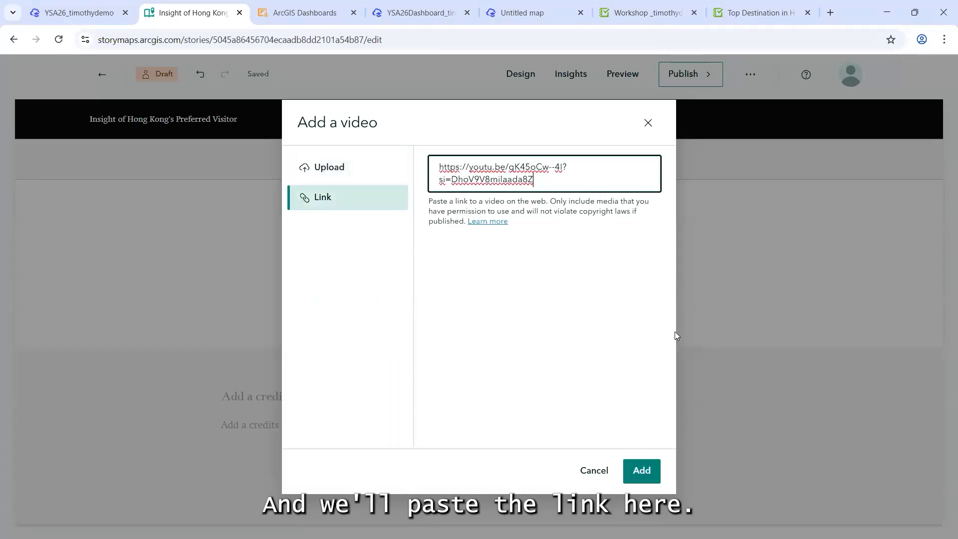
click(652, 474)
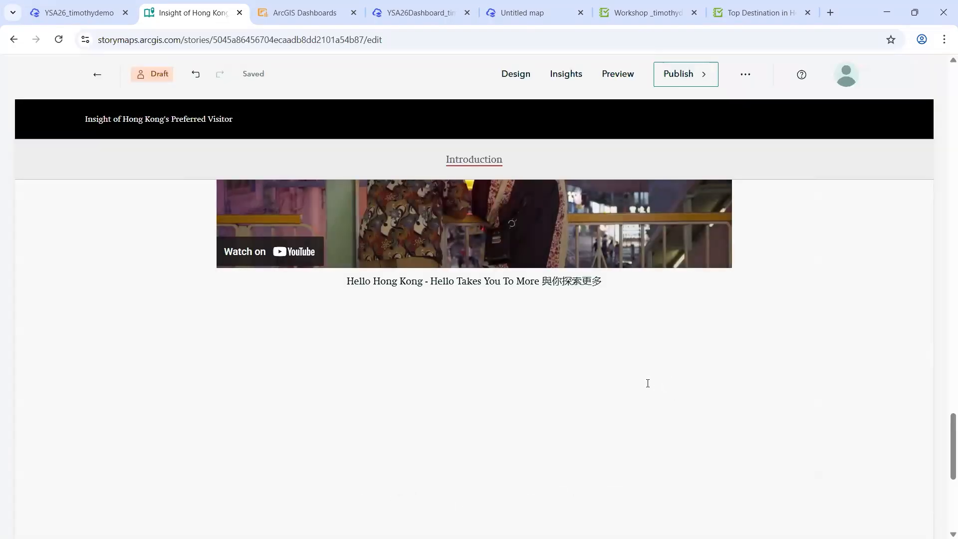
Step: Review the story from the embedded video back through the sidecar slides, survey and introduction to the cover
scroll(607, 398, up, 5)
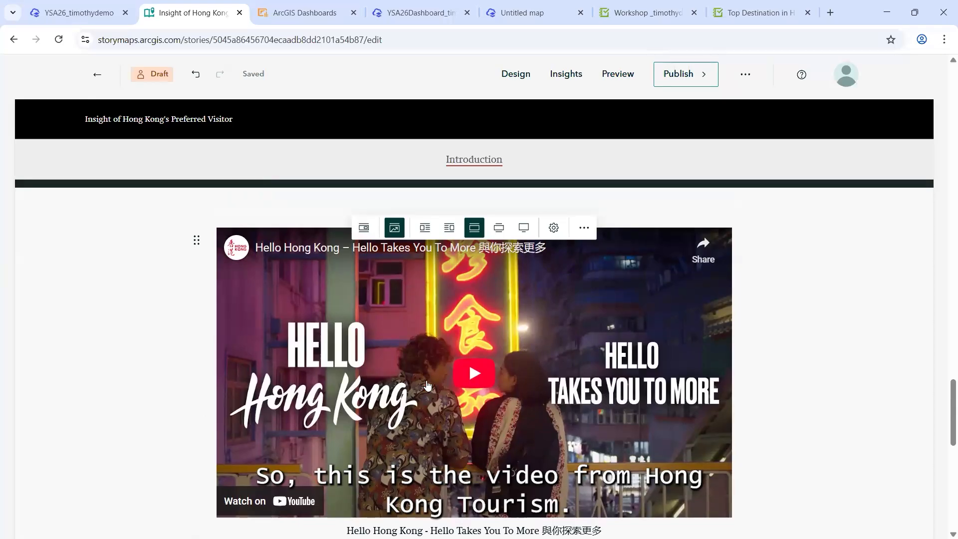
scroll(129, 315, up, 3)
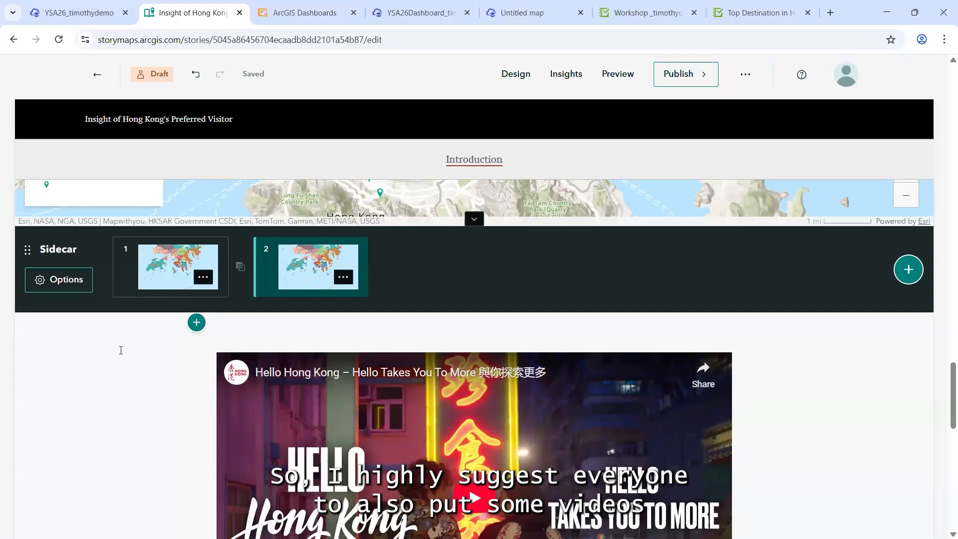
scroll(167, 339, down, 2)
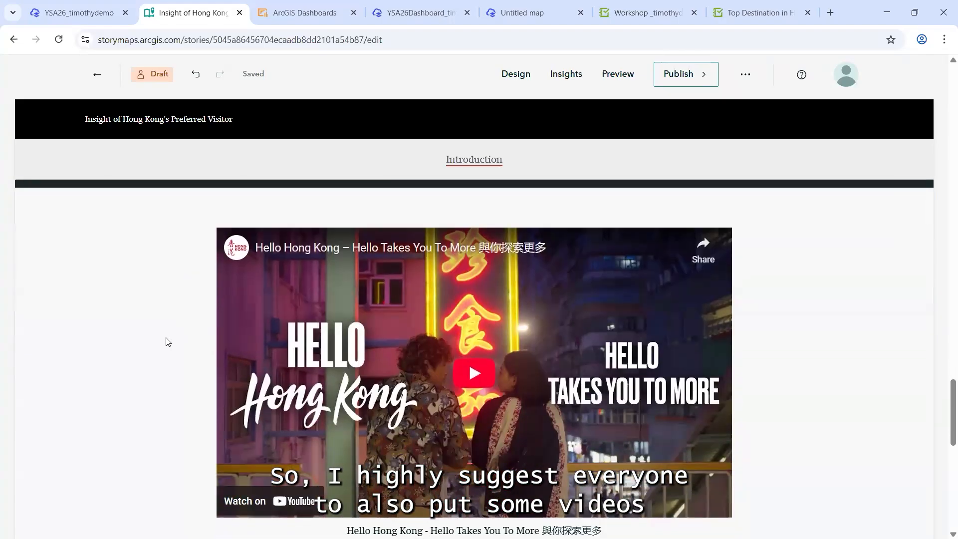
scroll(153, 310, down, 1)
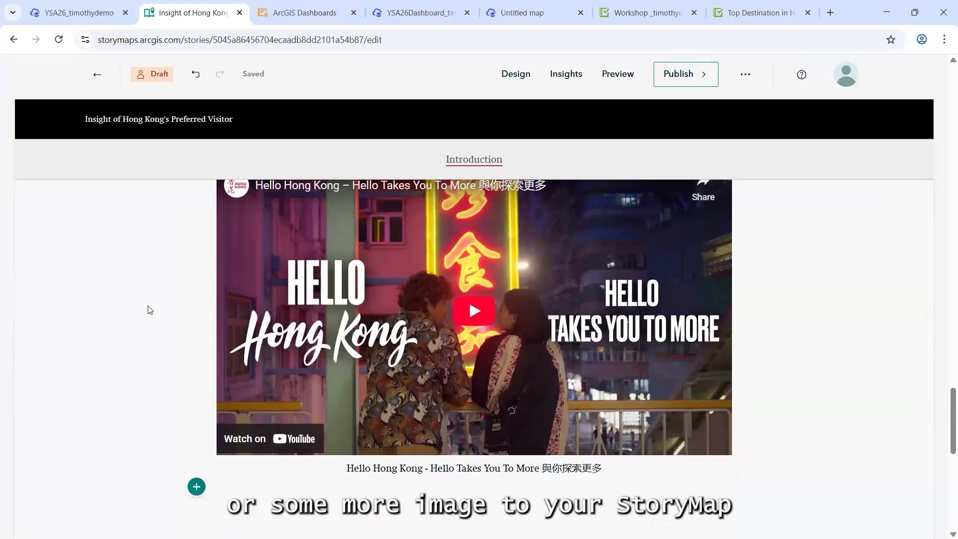
scroll(150, 310, up, 4)
scroll(141, 392, up, 3)
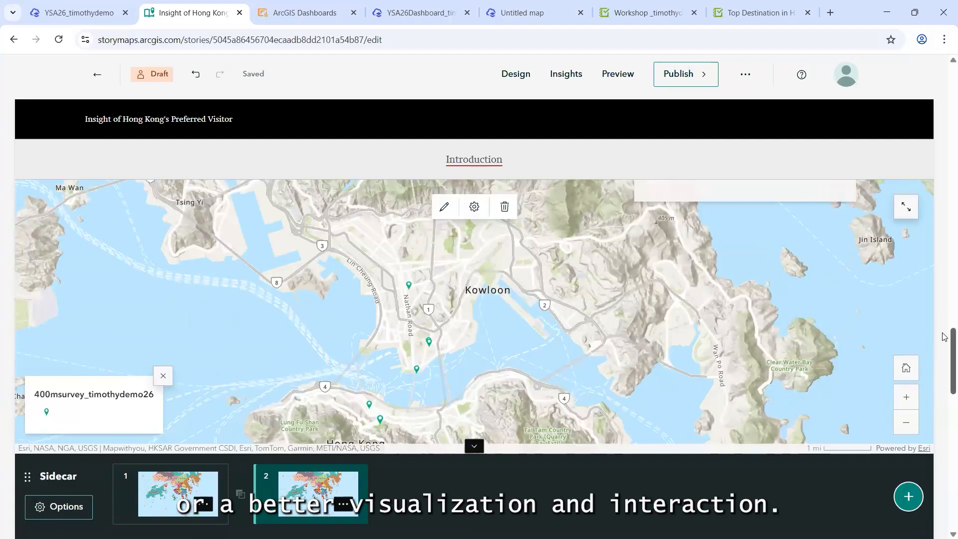
scroll(945, 243, up, 3)
scroll(944, 243, up, 3)
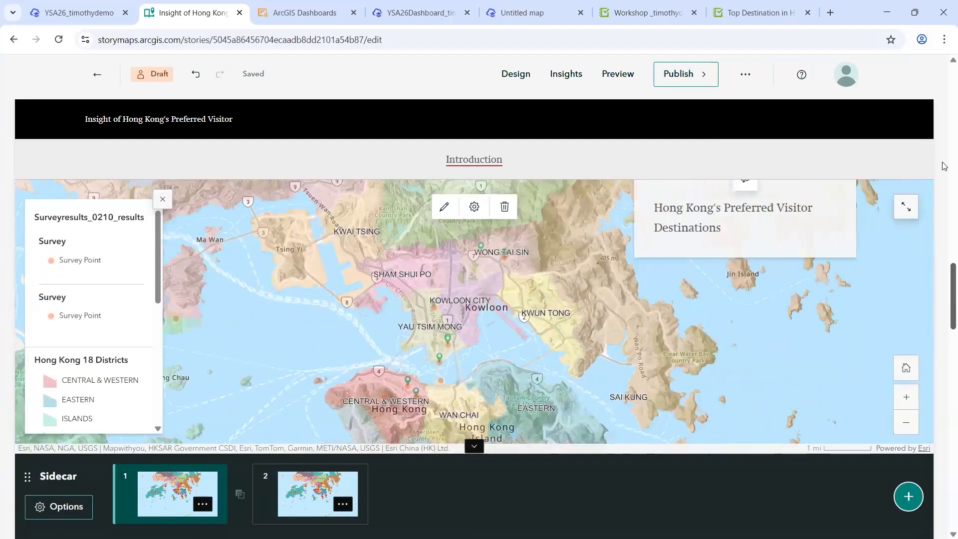
scroll(939, 195, up, 3)
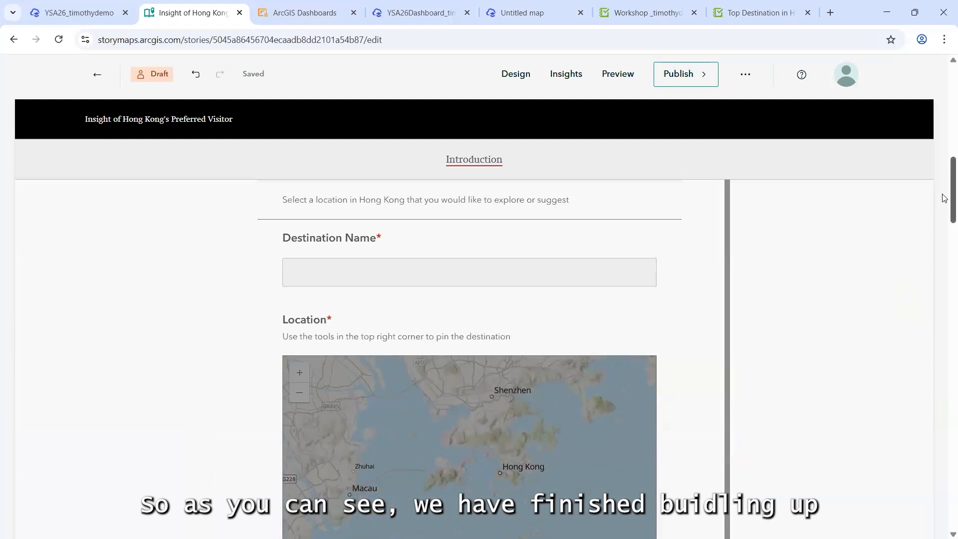
scroll(945, 150, up, 5)
scroll(944, 102, up, 5)
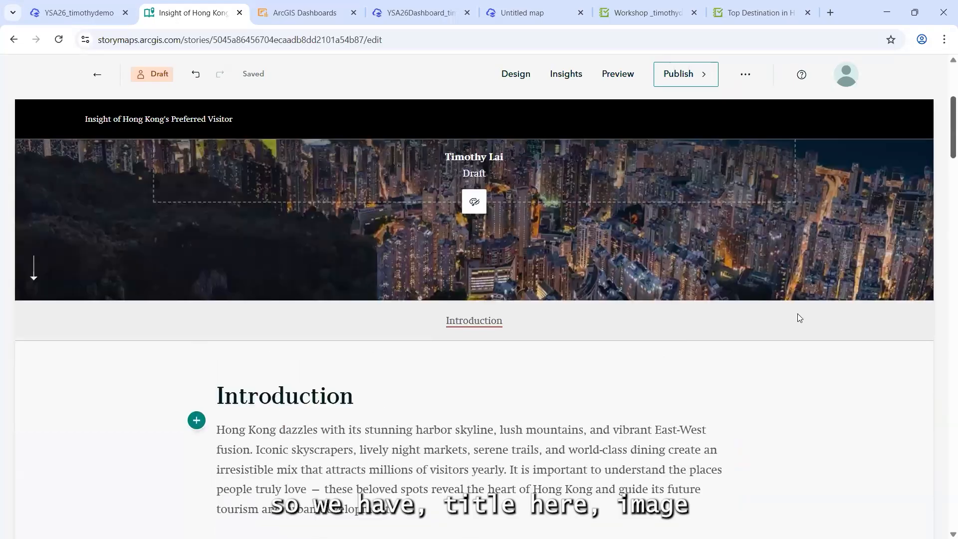
scroll(671, 327, up, 2)
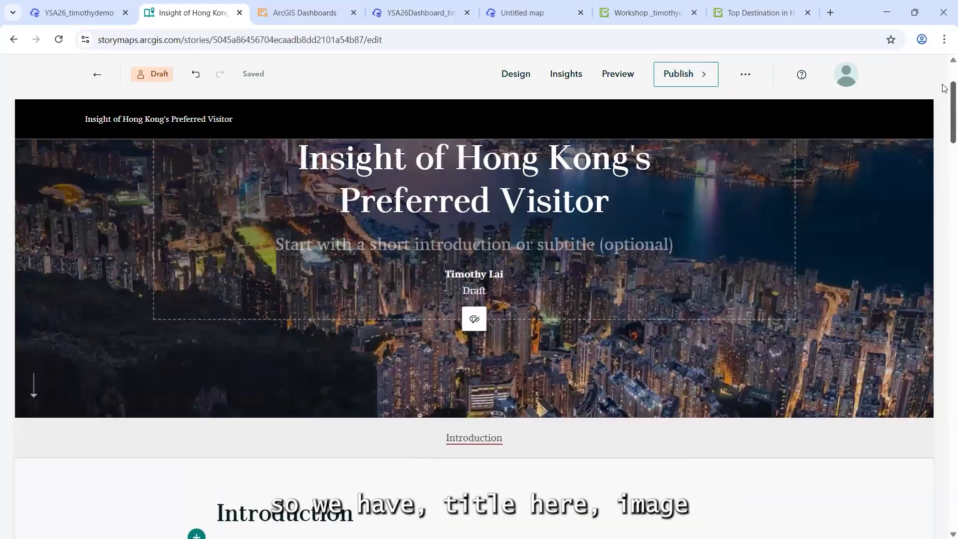
scroll(409, 239, up, 2)
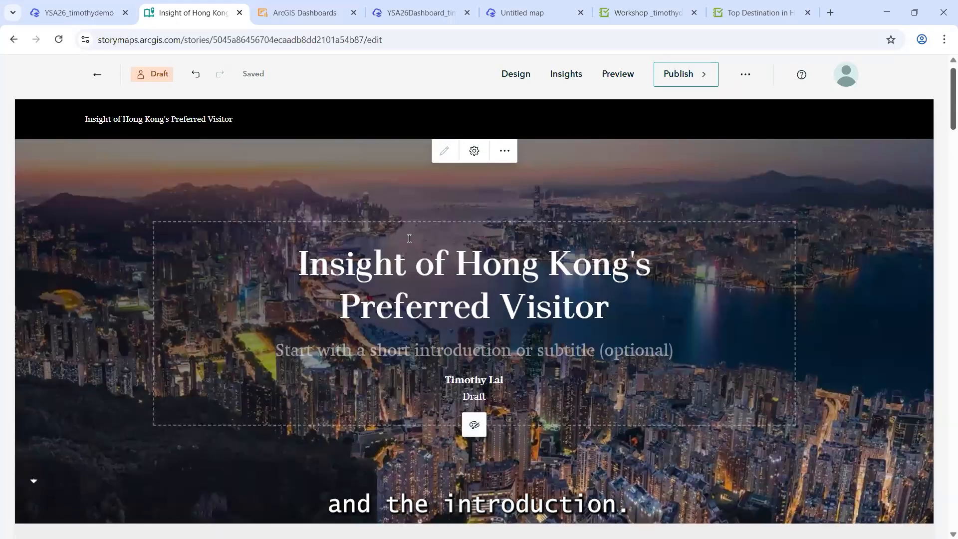
Step: Review the story draft from the cover through the introduction, embedded survey and both sidecar map slides
scroll(411, 236, down, 15)
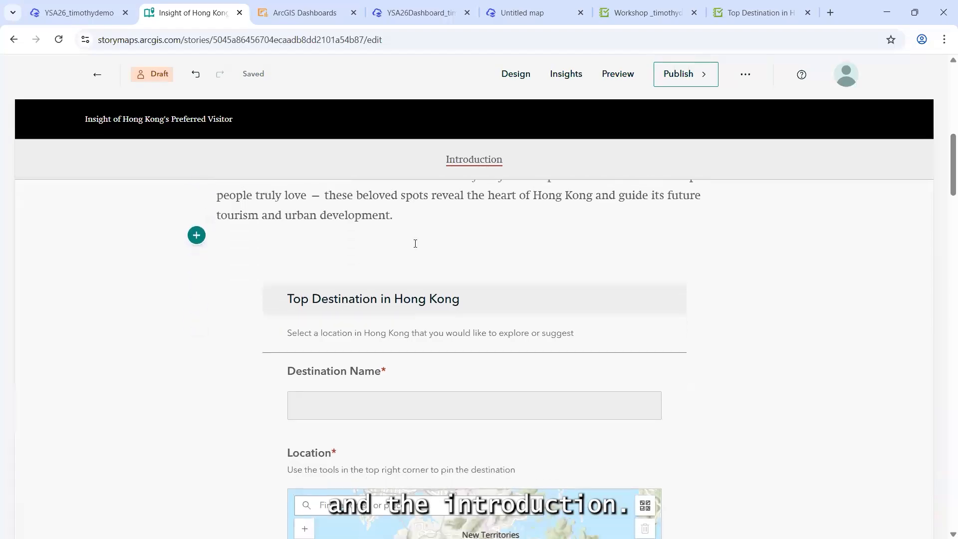
scroll(406, 242, down, 6)
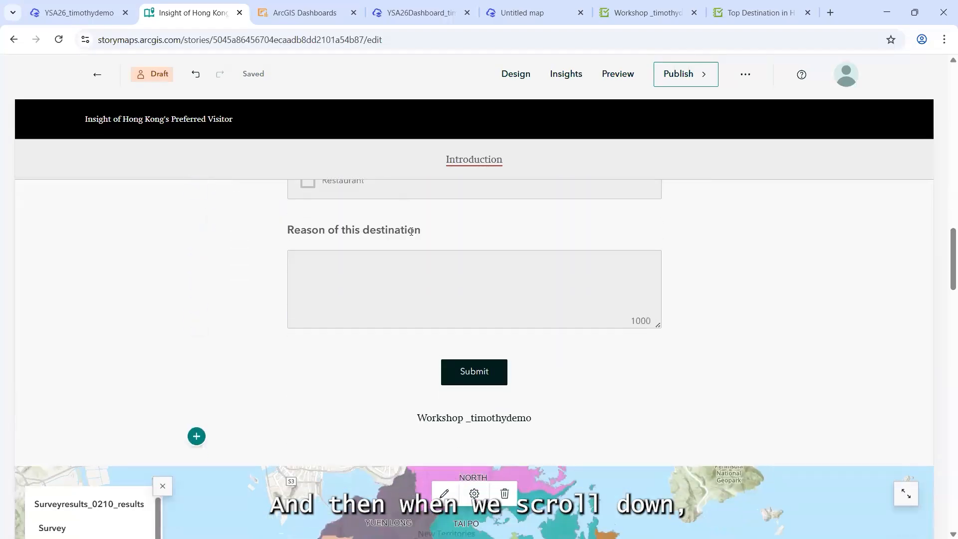
scroll(405, 267, up, 5)
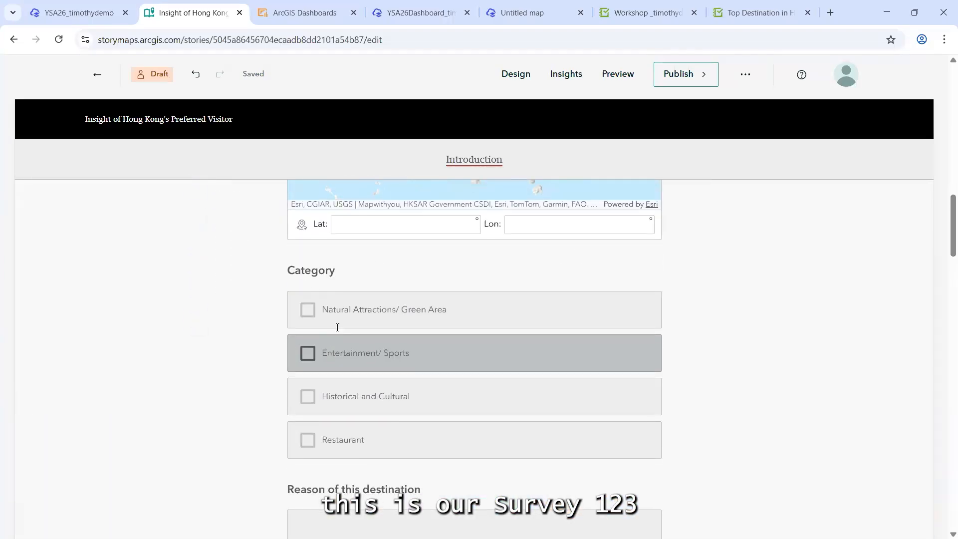
scroll(346, 325, down, 7)
scroll(355, 317, down, 3)
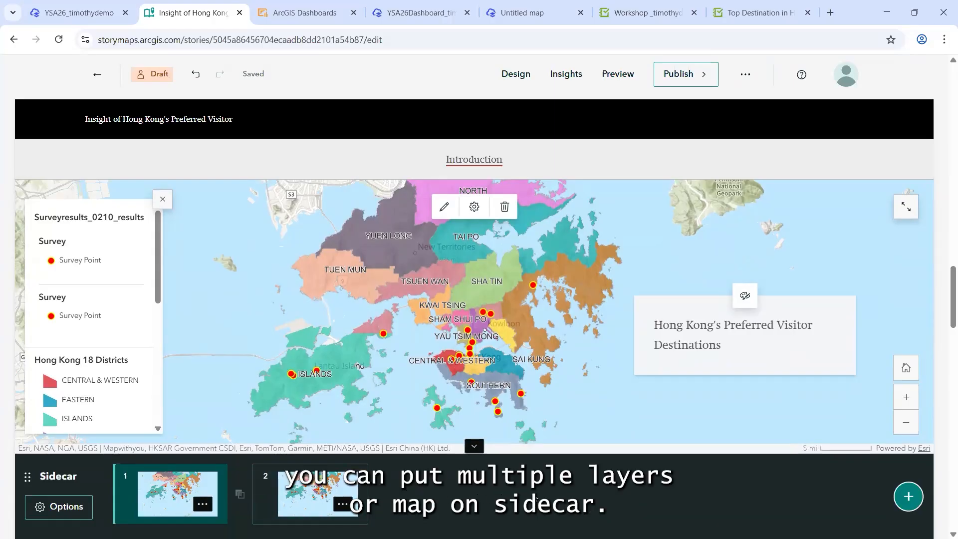
click(309, 495)
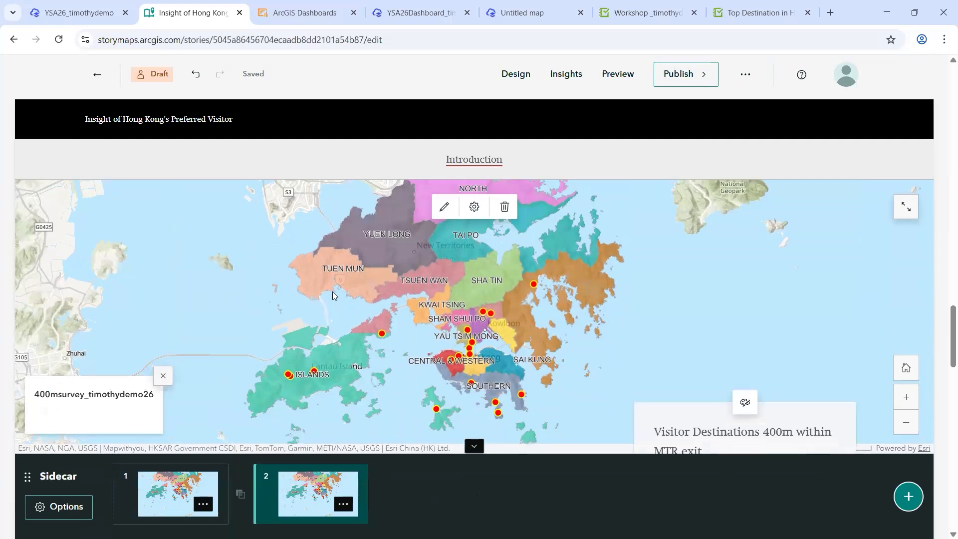
scroll(482, 341, down, 5)
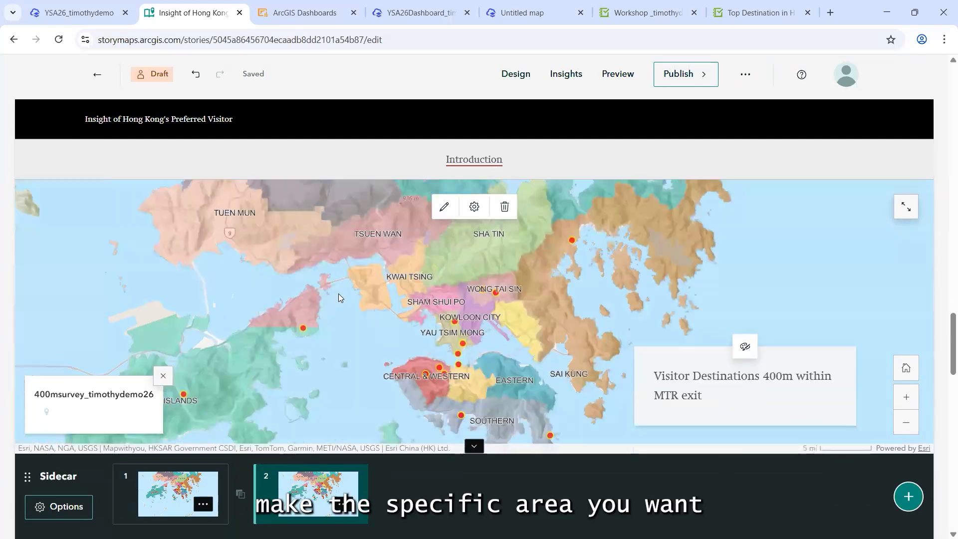
scroll(507, 446, down, 3)
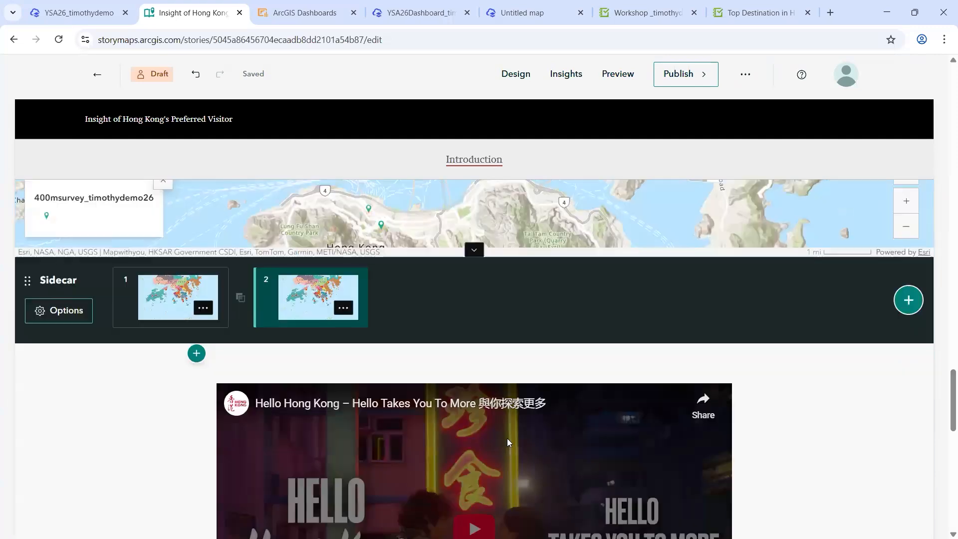
scroll(407, 397, up, 2)
scroll(377, 316, up, 2)
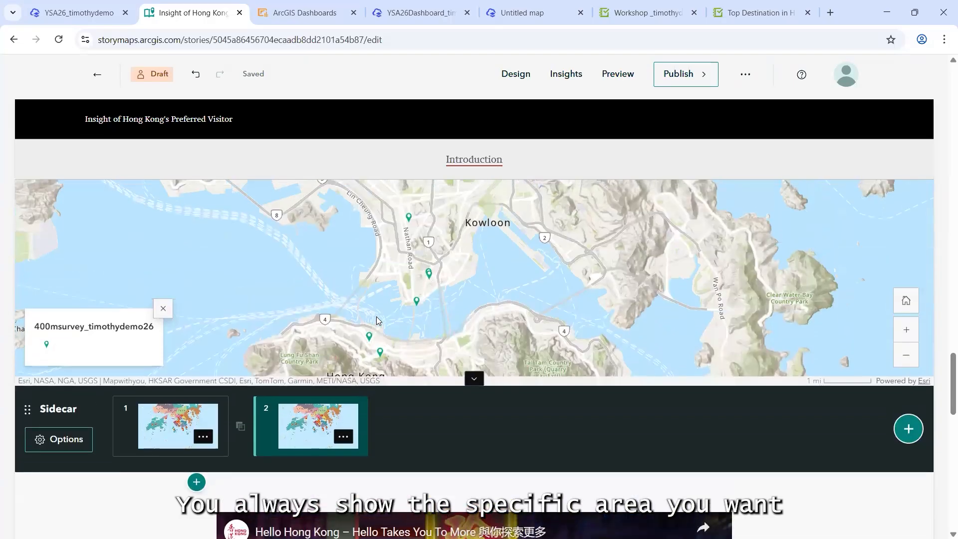
Step: Check the transition from the sidecar's first map slide to its second, and the embedded video below
click(180, 490)
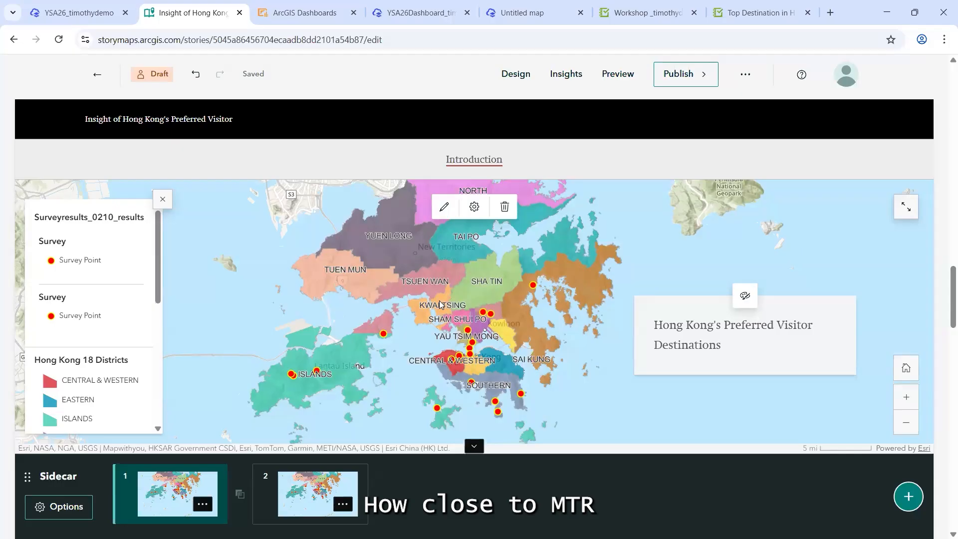
scroll(440, 294, down, 5)
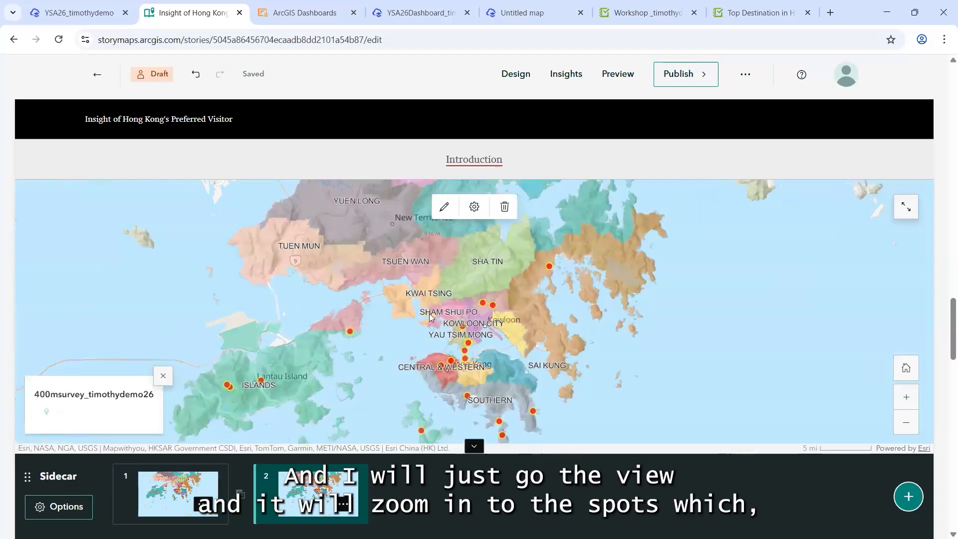
scroll(595, 351, down, 2)
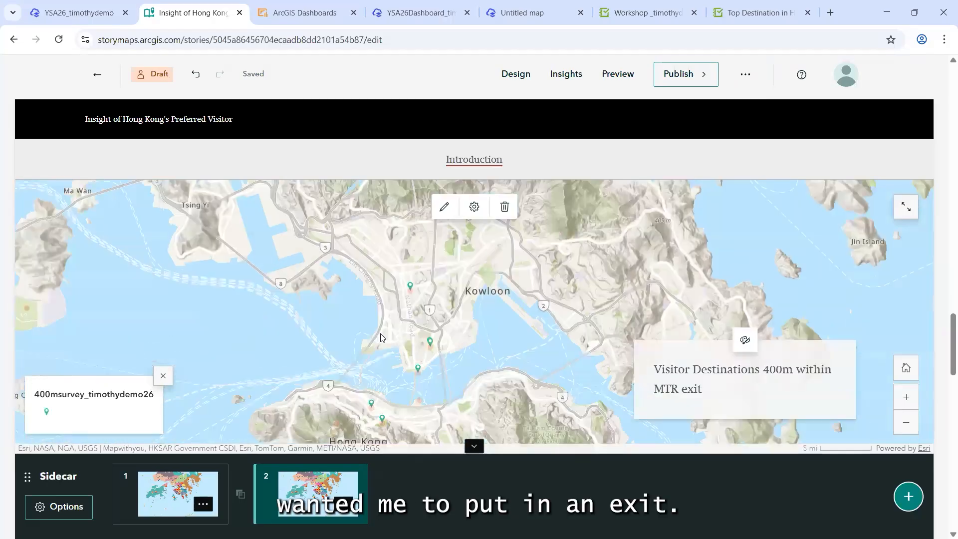
scroll(417, 473, down, 2)
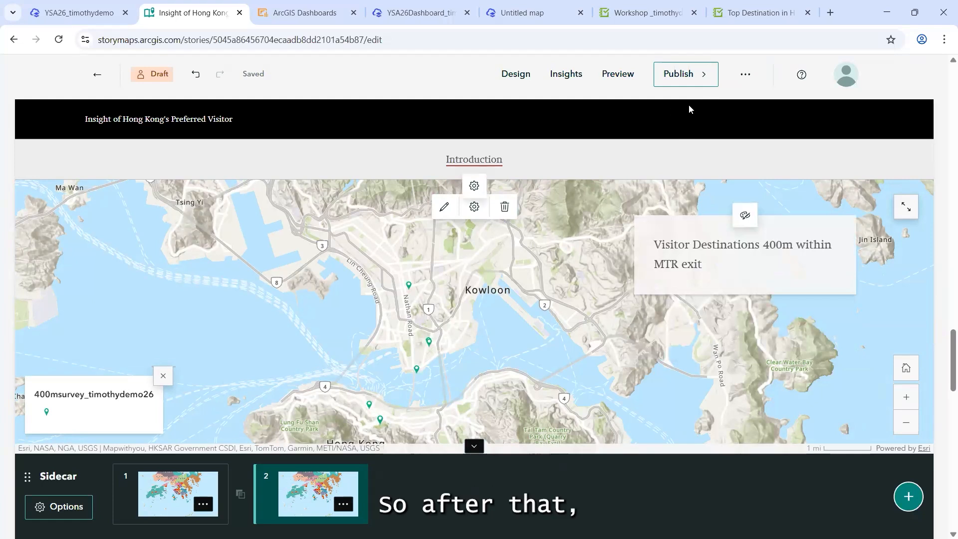
drag(943, 371, 945, 407)
scroll(379, 315, down, 3)
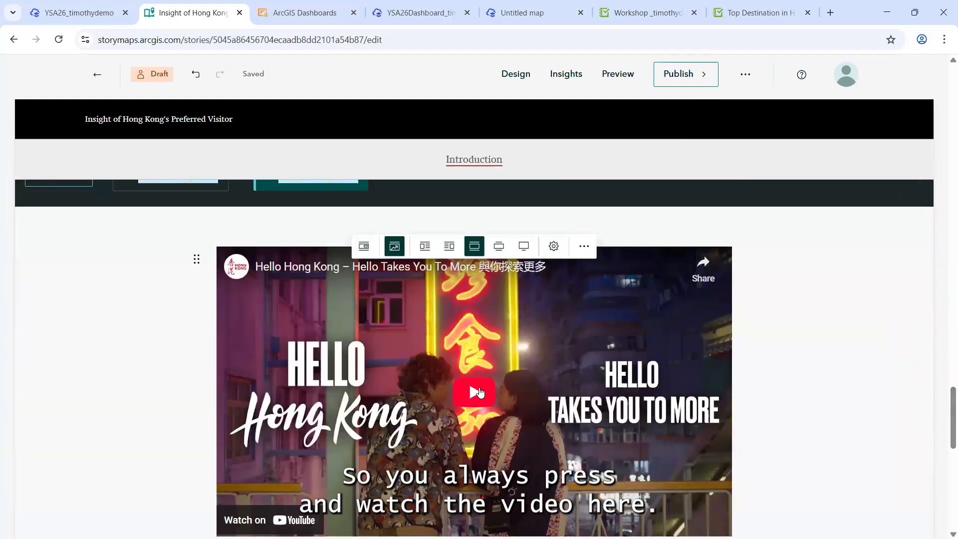
scroll(746, 370, down, 1)
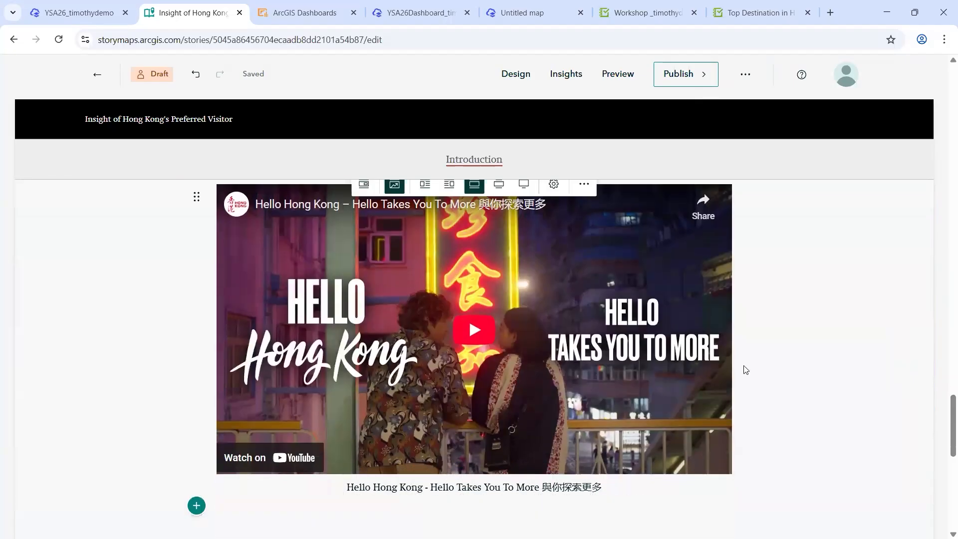
scroll(746, 370, up, 2)
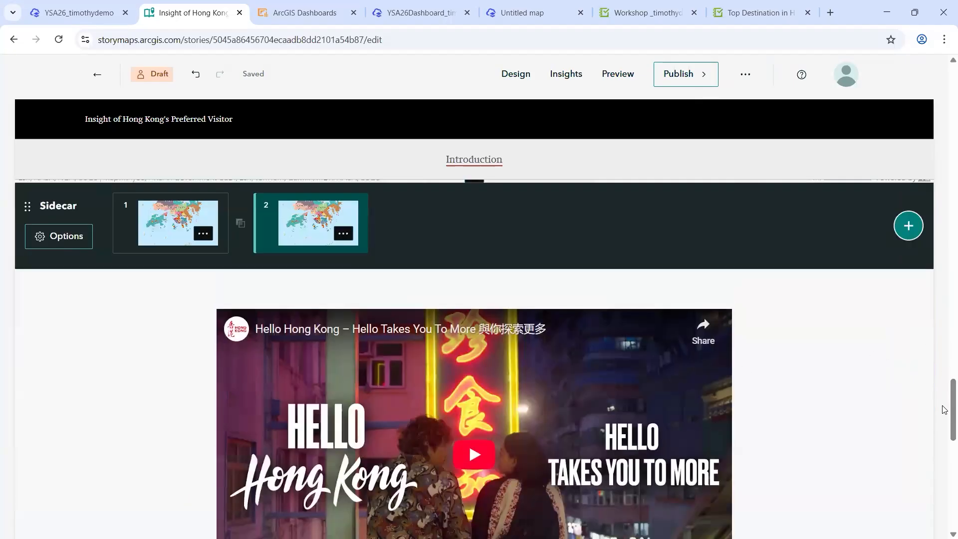
Step: Publish the story with its sharing level kept at Private
click(673, 76)
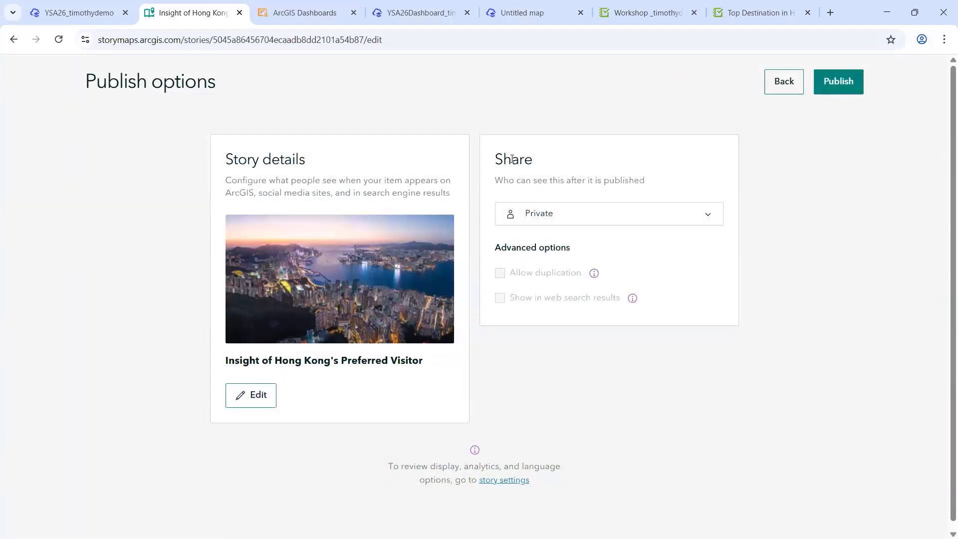
click(579, 223)
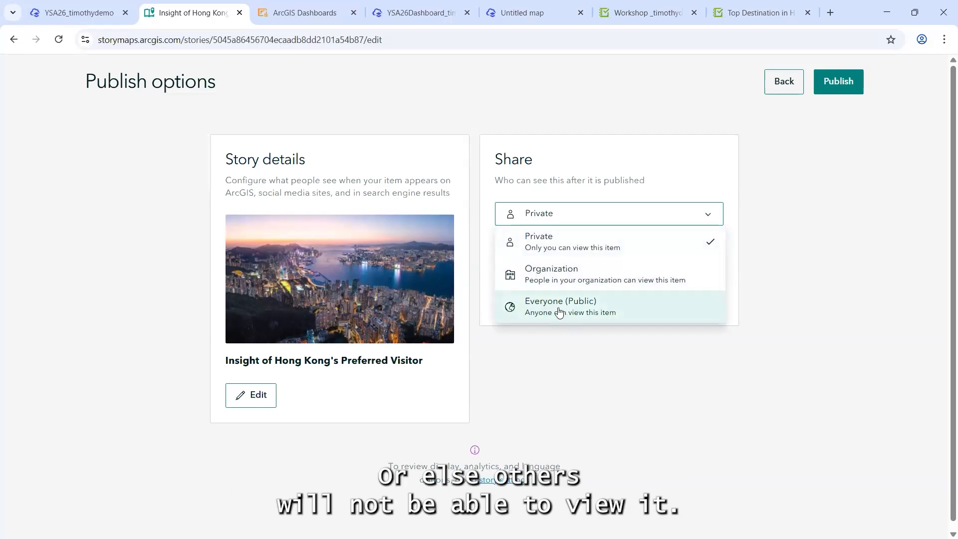
click(560, 223)
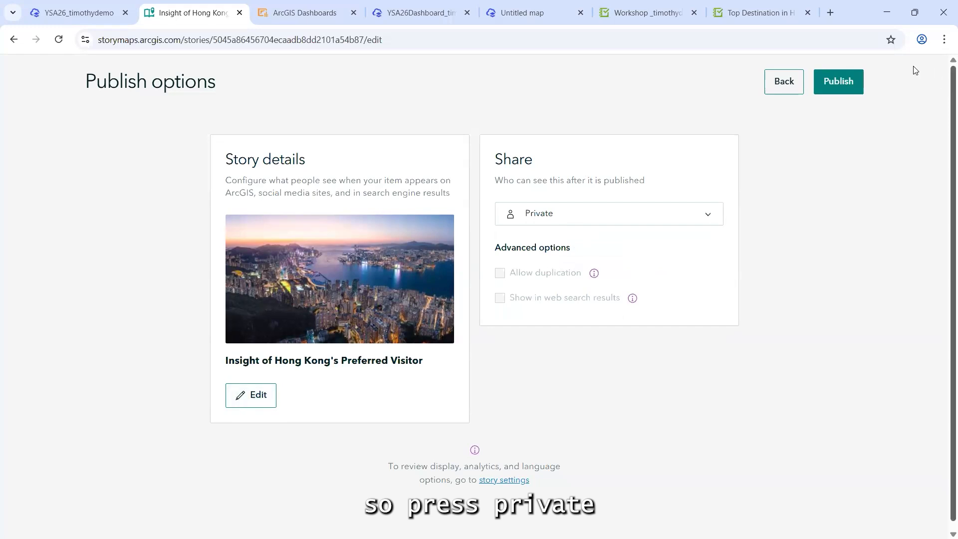
click(847, 86)
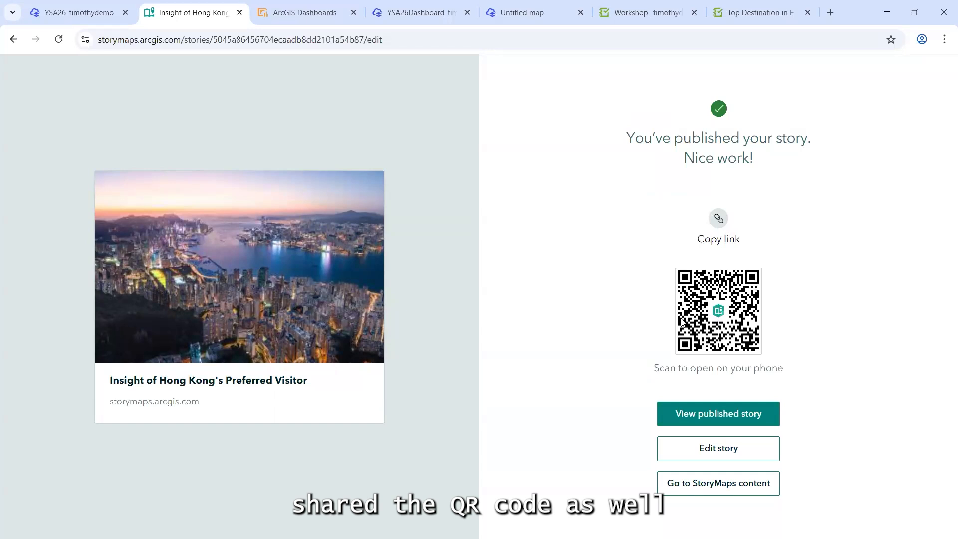
Step: View the published story and read from its cover through the introduction and survey to the second sidecar slide
click(696, 414)
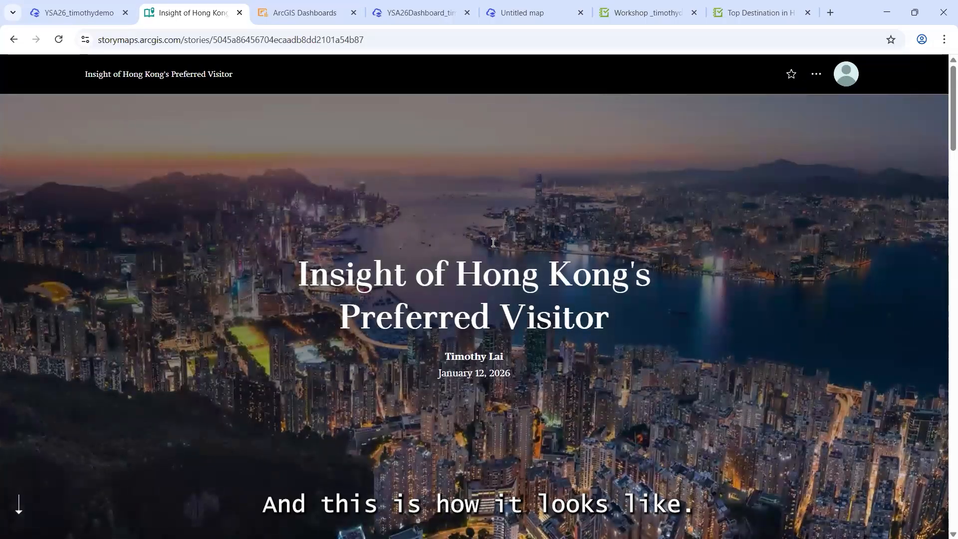
scroll(492, 243, down, 3)
scroll(497, 233, down, 5)
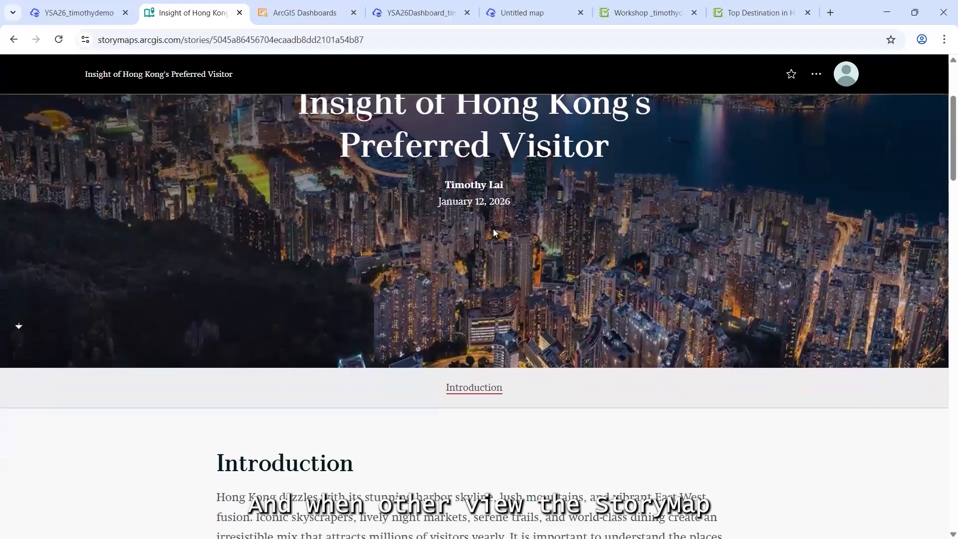
scroll(220, 287, down, 8)
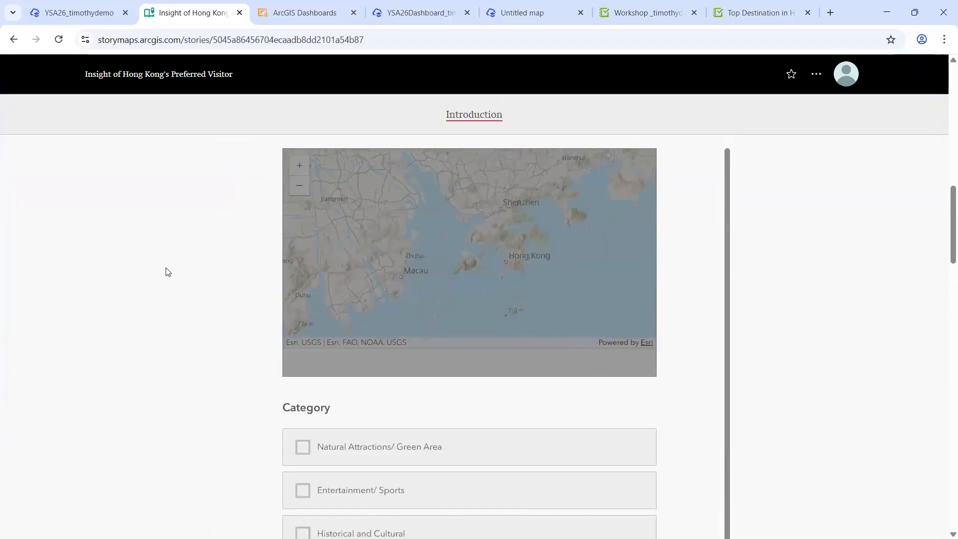
scroll(188, 197, down, 5)
scroll(943, 289, down, 5)
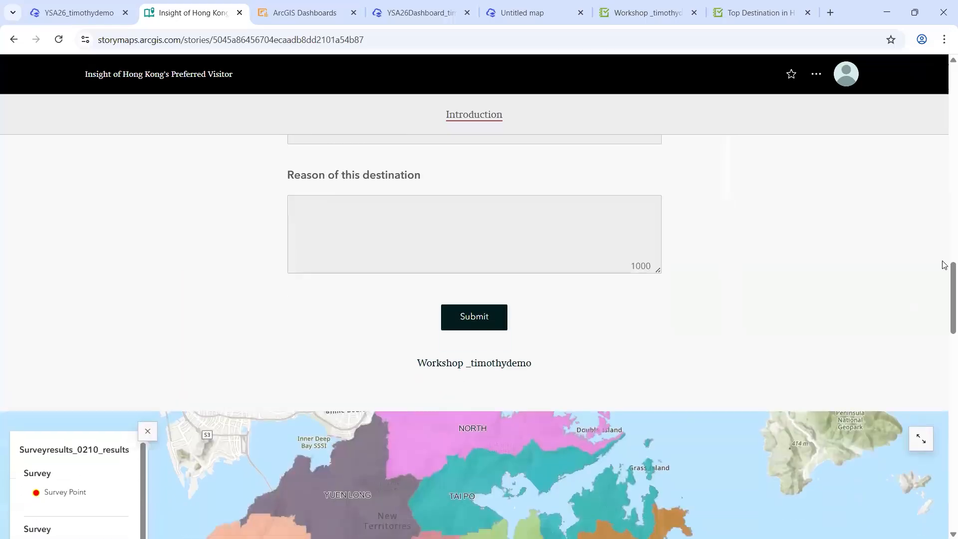
scroll(418, 269, down, 5)
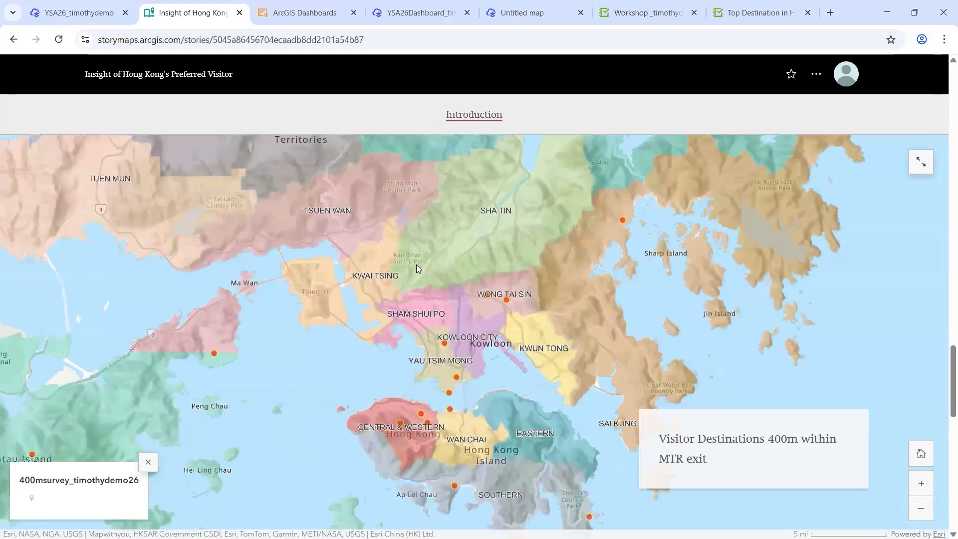
scroll(418, 268, down, 3)
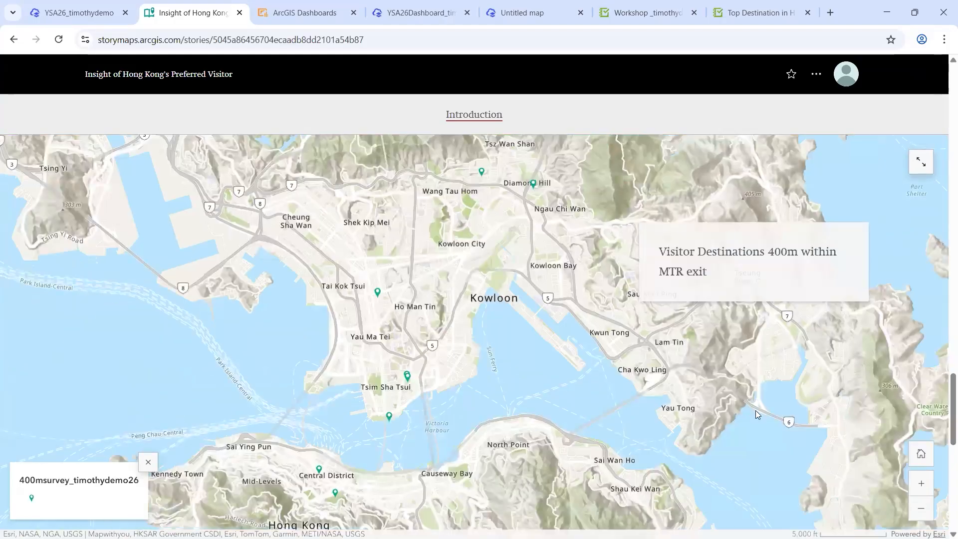
Step: Zoom and pan the published map of destinations 400m within MTR exit, and view the embedded video below it
click(924, 487)
drag(414, 381, 485, 365)
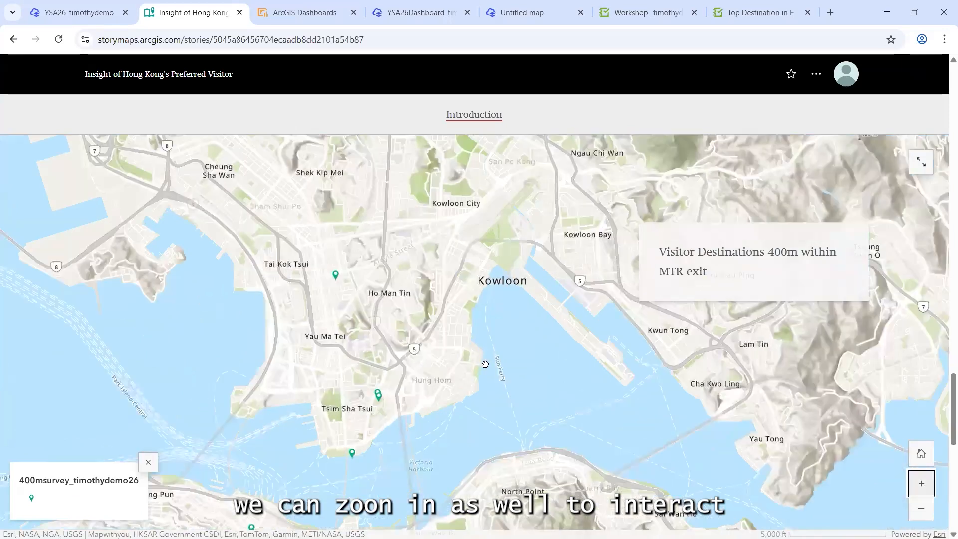
drag(441, 400, 537, 273)
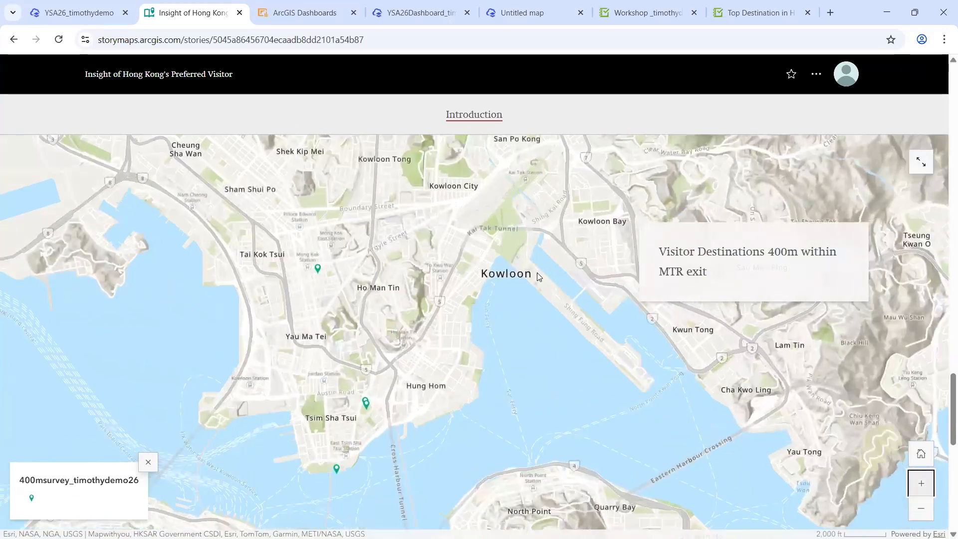
scroll(537, 273, down, 6)
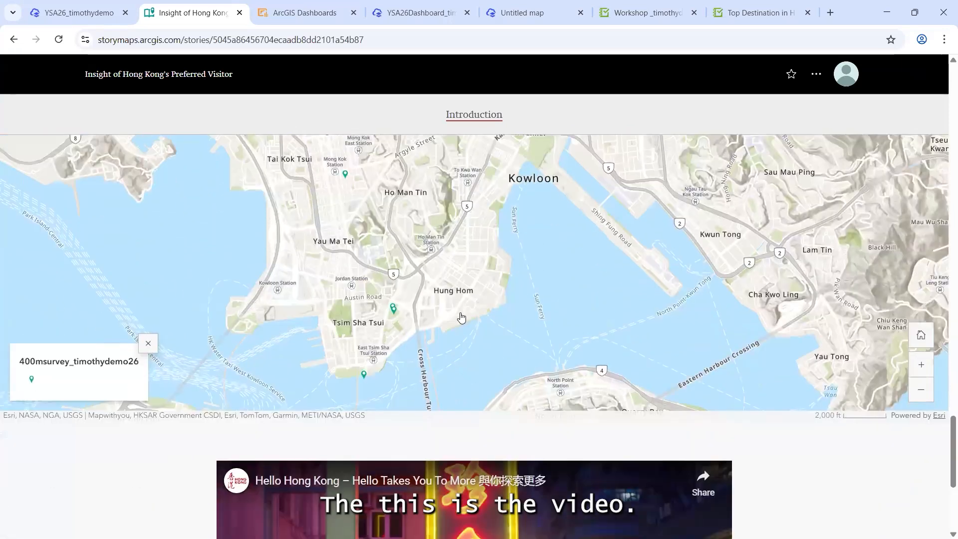
scroll(559, 306, down, 2)
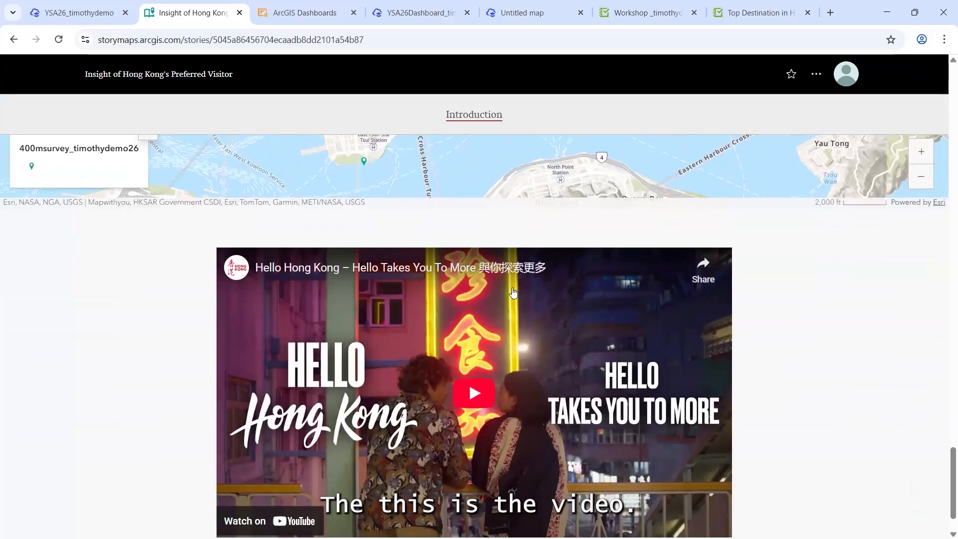
scroll(525, 292, down, 1)
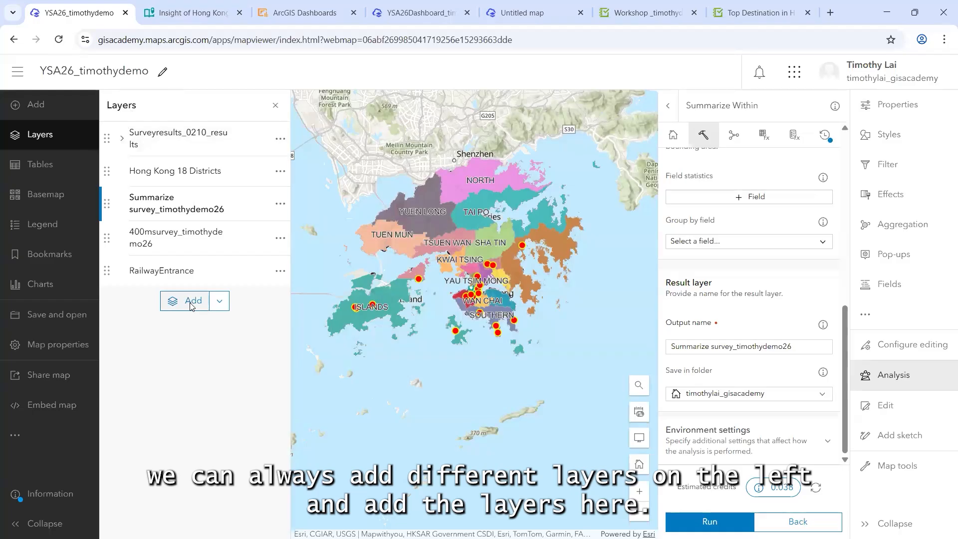
Step: In Map Viewer, examine the attribute table of the Hong Kong 18 Districts layer through its last columns and close it
click(280, 140)
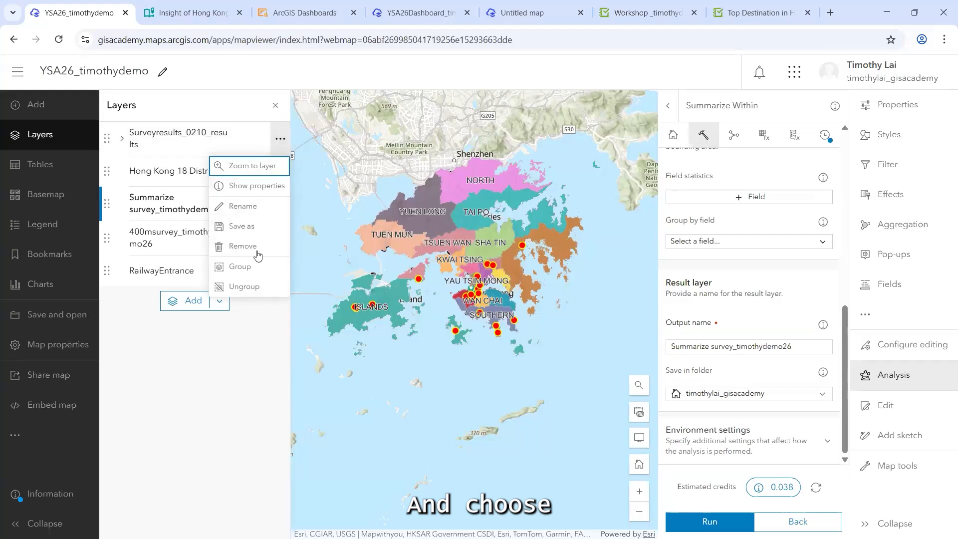
click(280, 170)
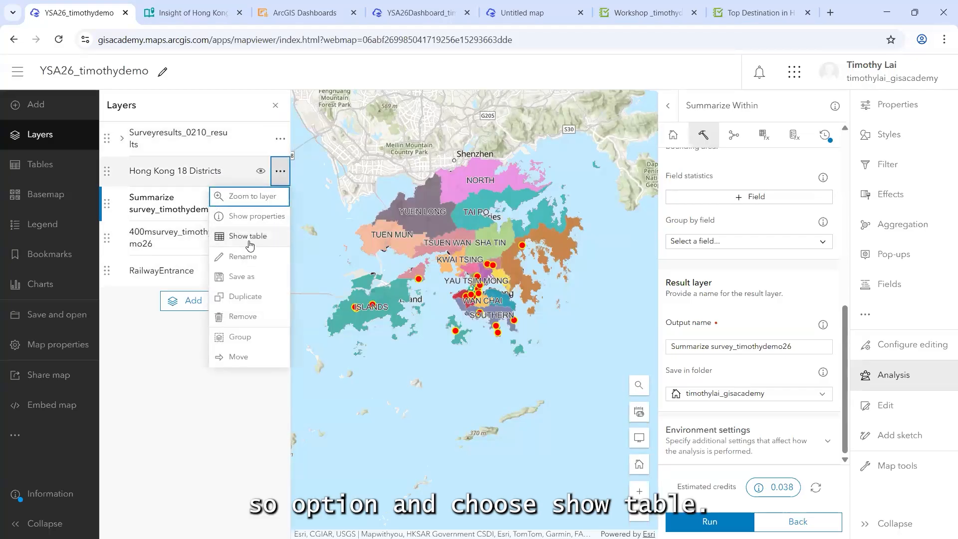
click(250, 236)
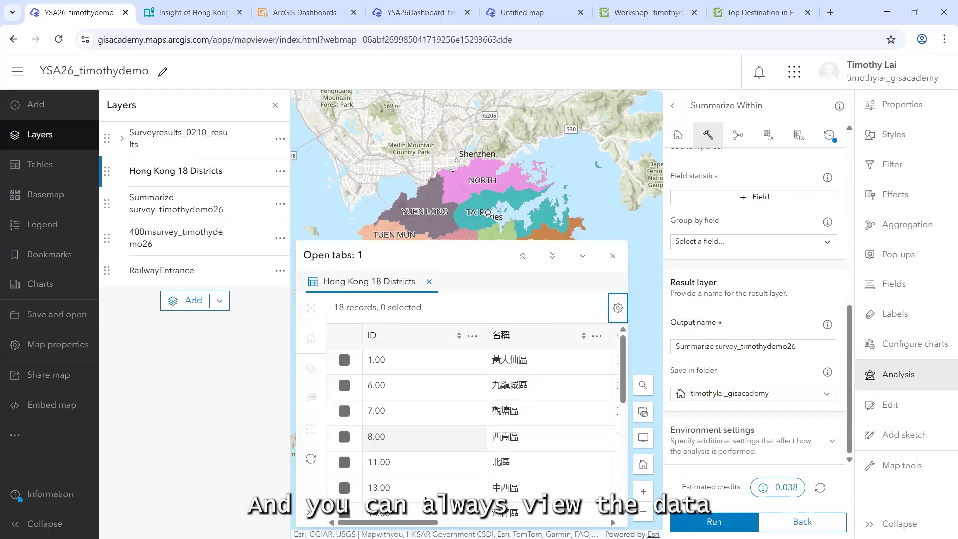
drag(437, 522, 599, 522)
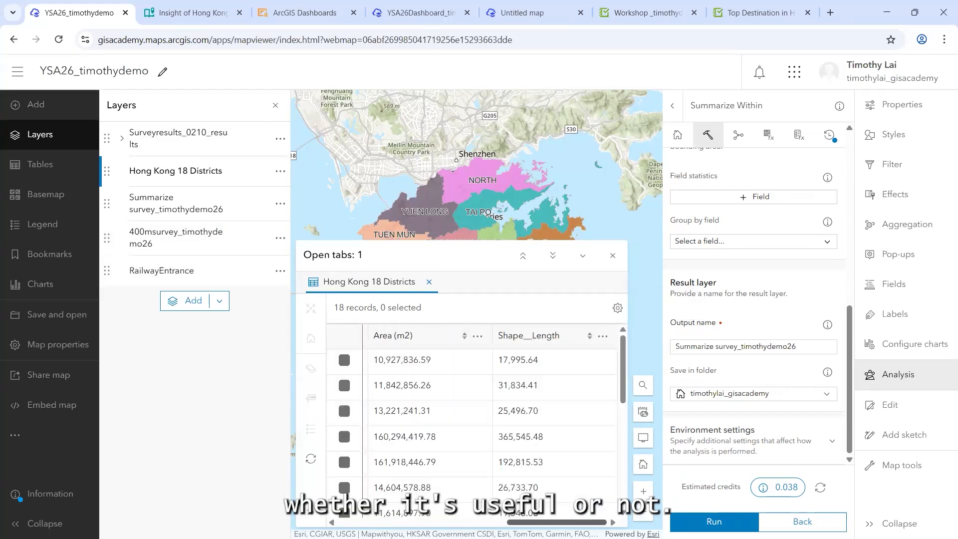
click(613, 256)
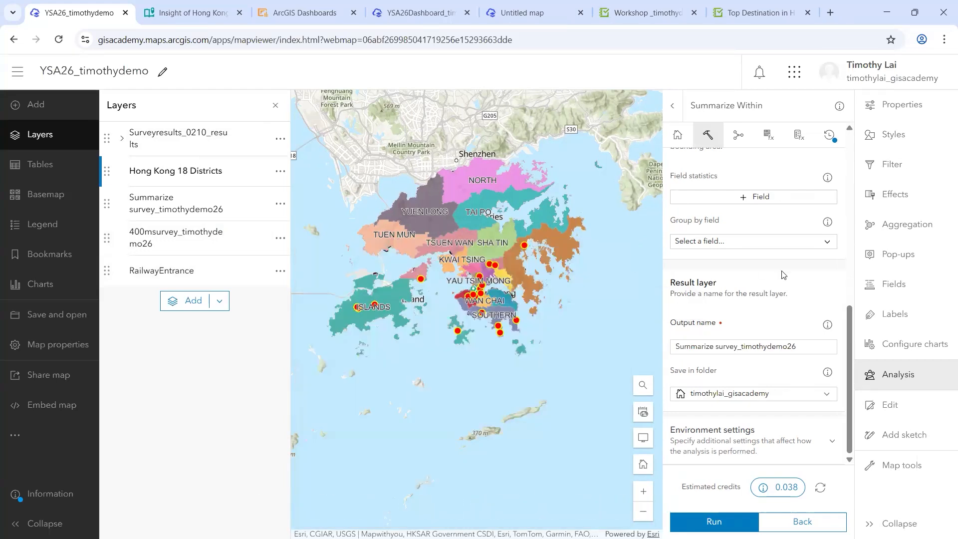
Step: Review the unique-symbol style of the Hong Kong 18 Districts layer, close it, and inspect the coloured districts up close on the map
click(907, 140)
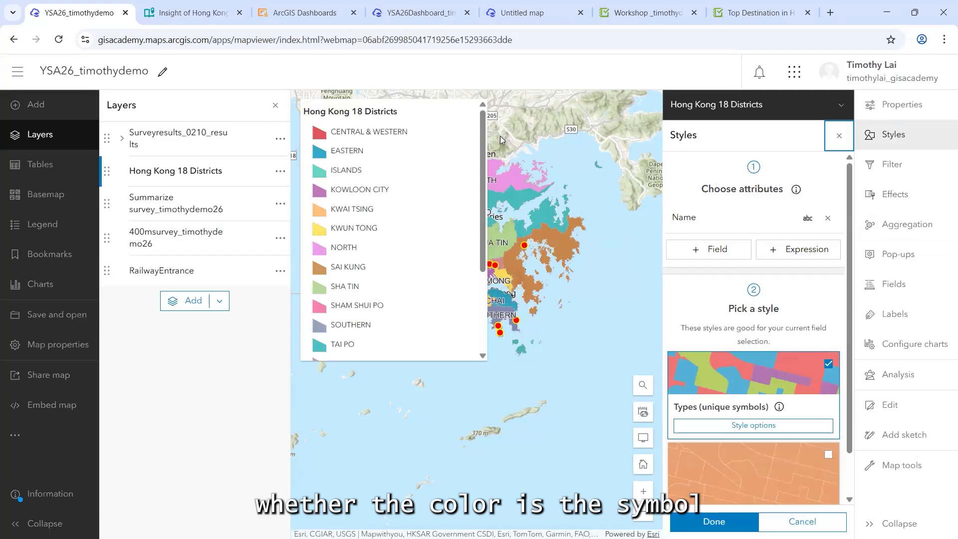
click(841, 136)
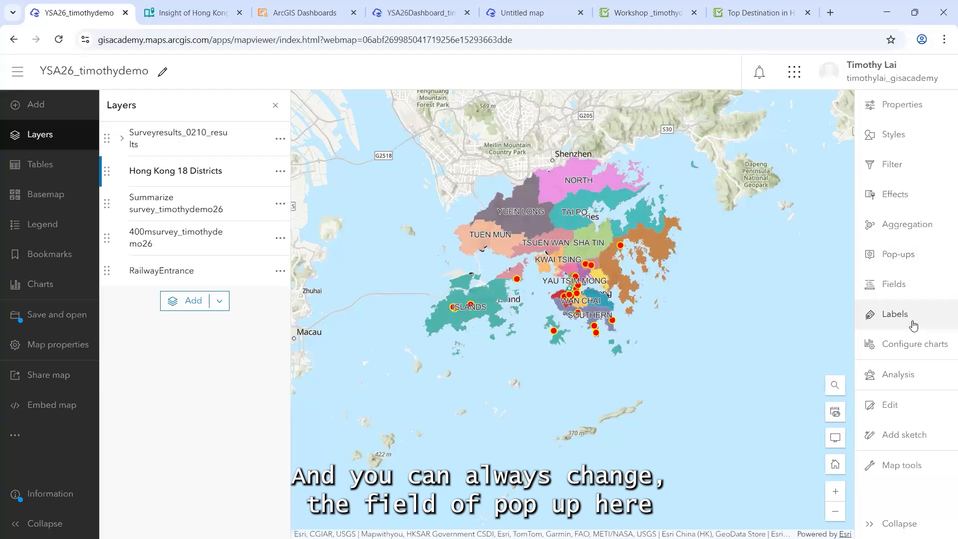
scroll(488, 241, up, 2)
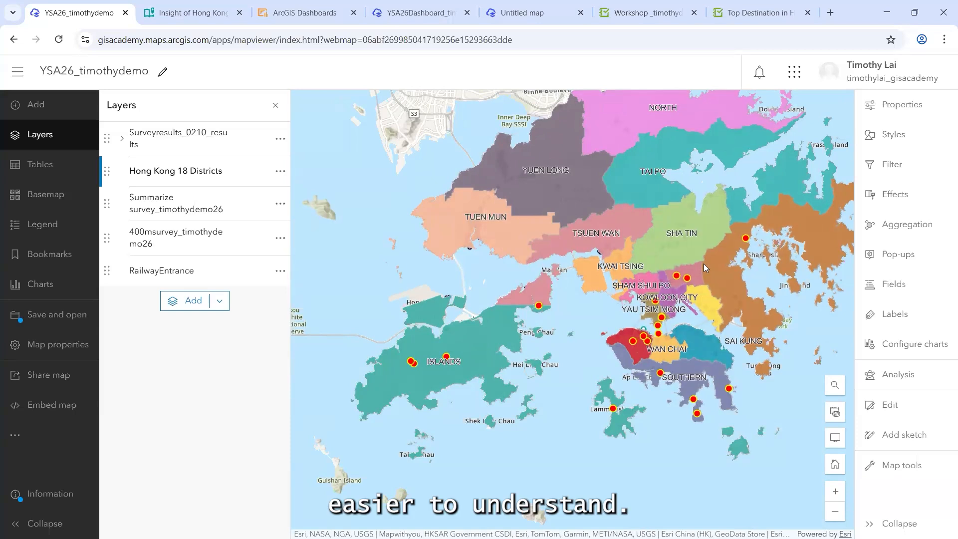
Step: Reopen the Summarize Within analysis settings and hide every layer except Summarize survey_timothydemo26 to view the survey summary by district
click(898, 374)
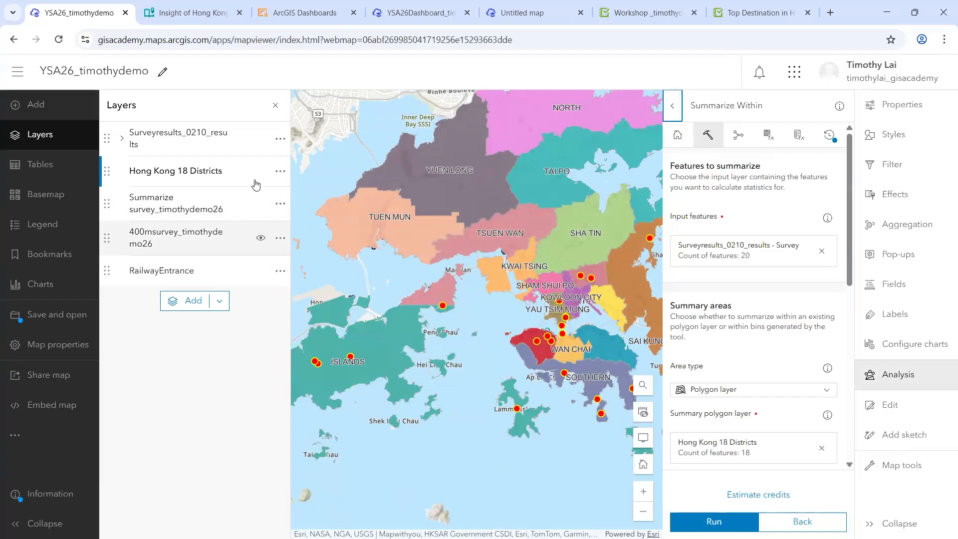
click(261, 139)
click(260, 171)
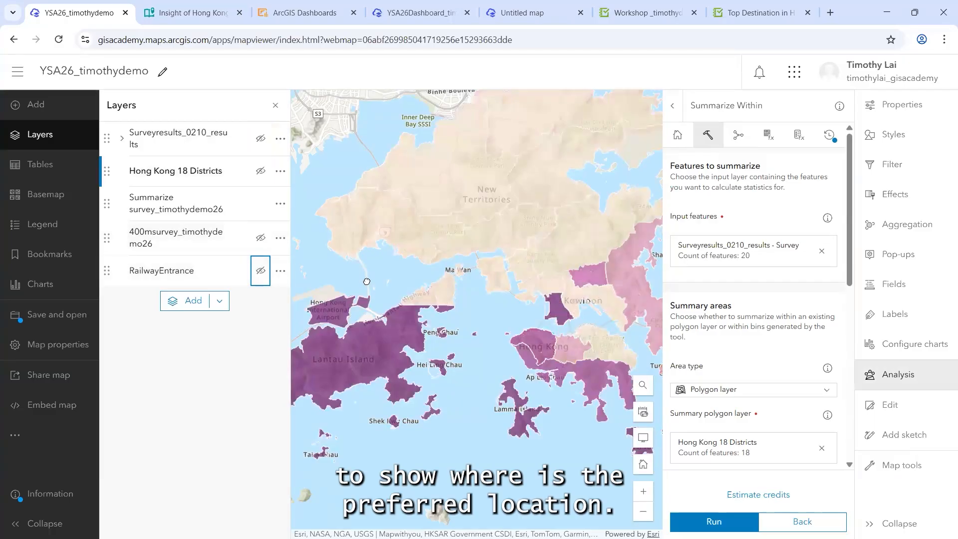
scroll(370, 280, down, 1)
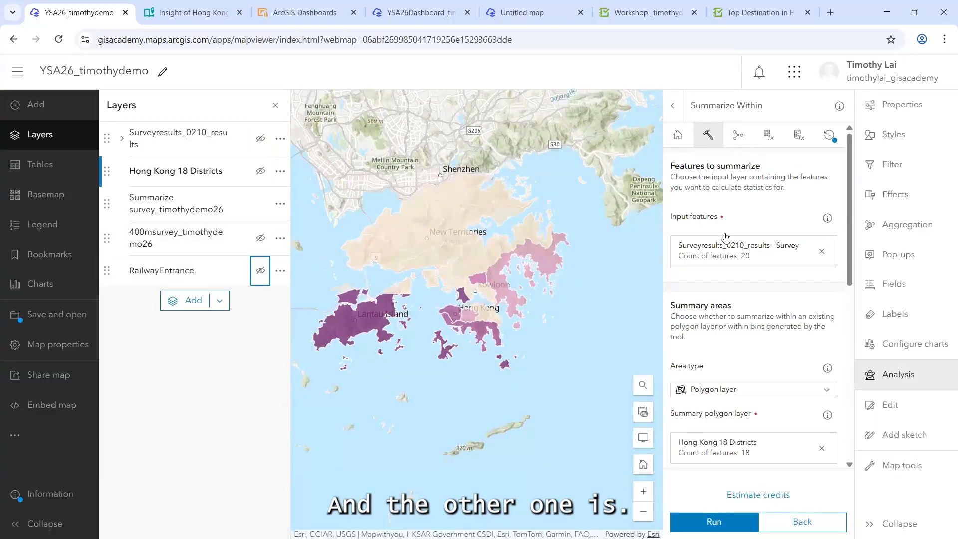
Step: Return to the analysis tools list, then show only the 400msurvey_timothydemo26 layer and inspect its points around Kowloon and Hong Kong Island
click(672, 106)
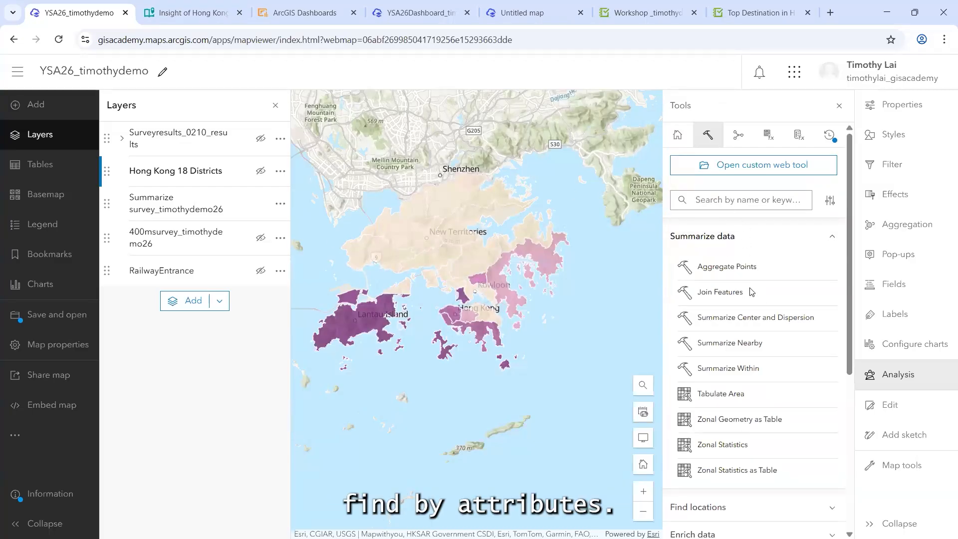
scroll(764, 263, down, 3)
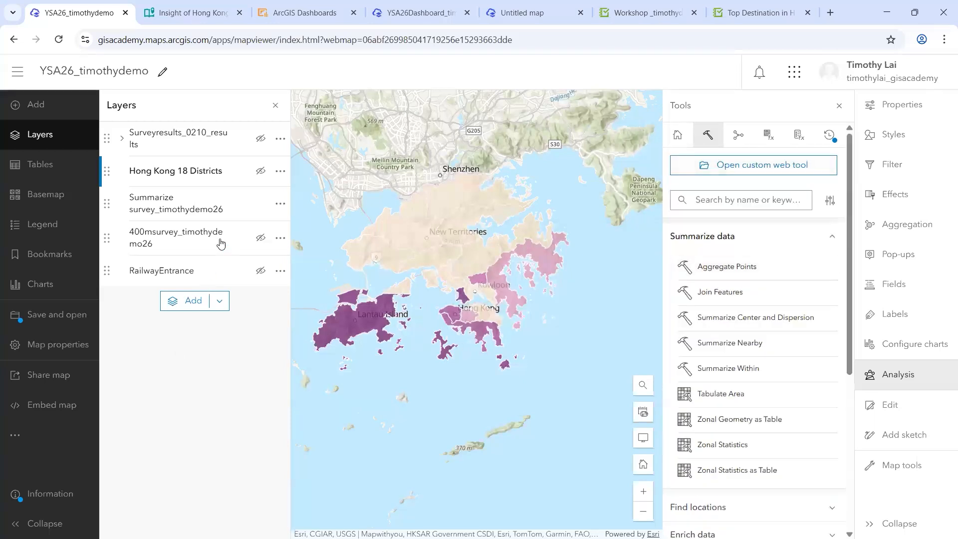
click(260, 237)
click(260, 203)
scroll(443, 324, up, 5)
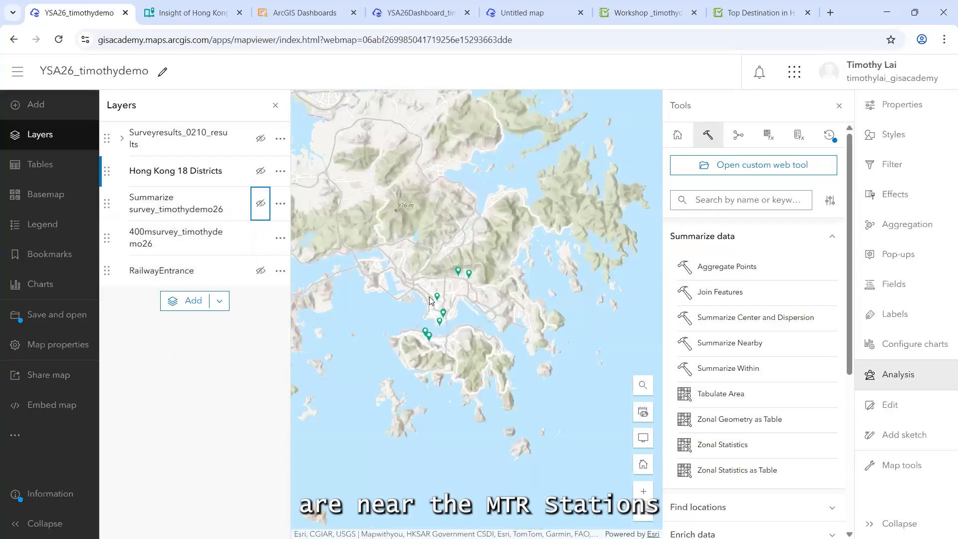
scroll(443, 323, up, 3)
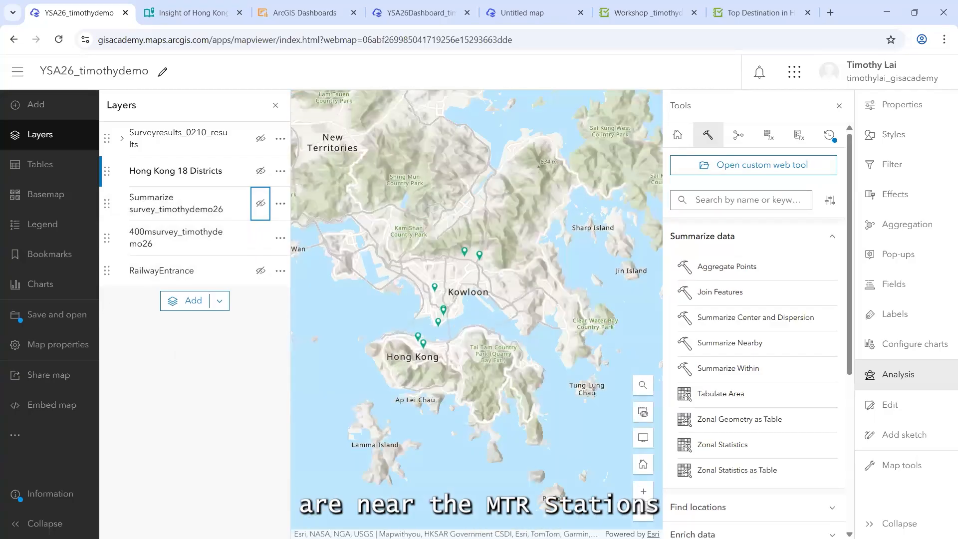